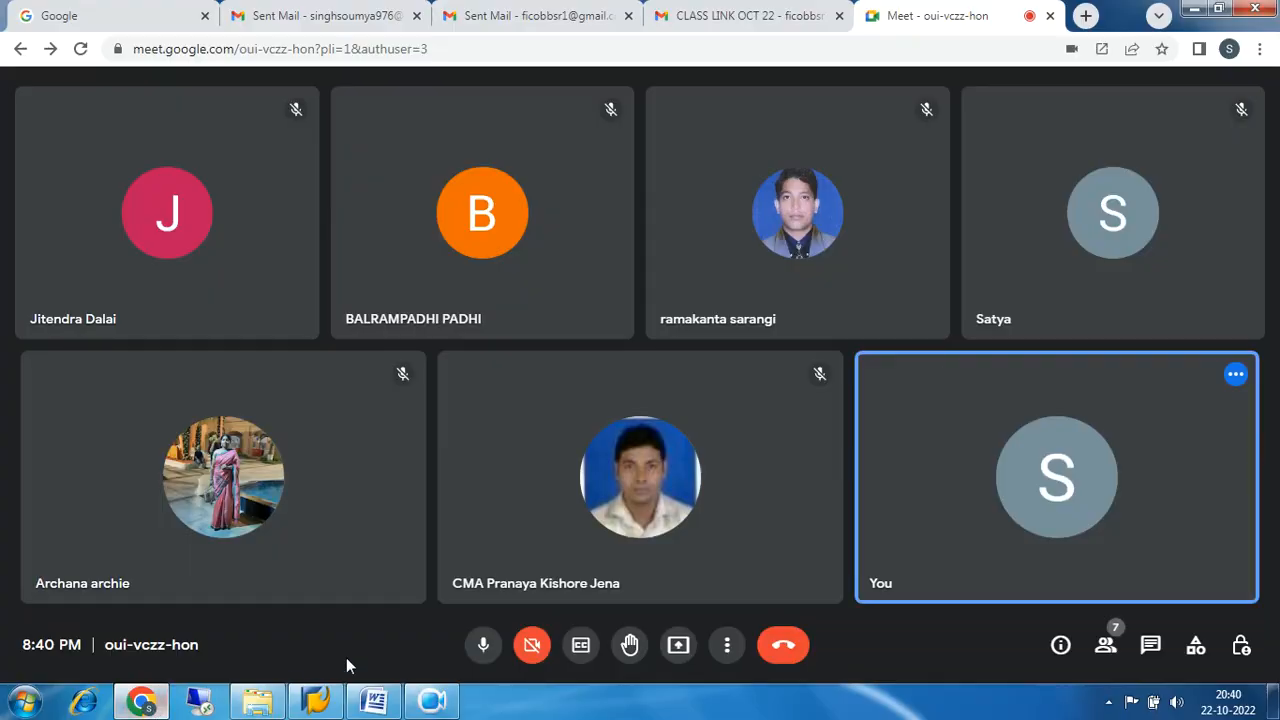
- Present the entire screen to the meeting participants
click(679, 645)
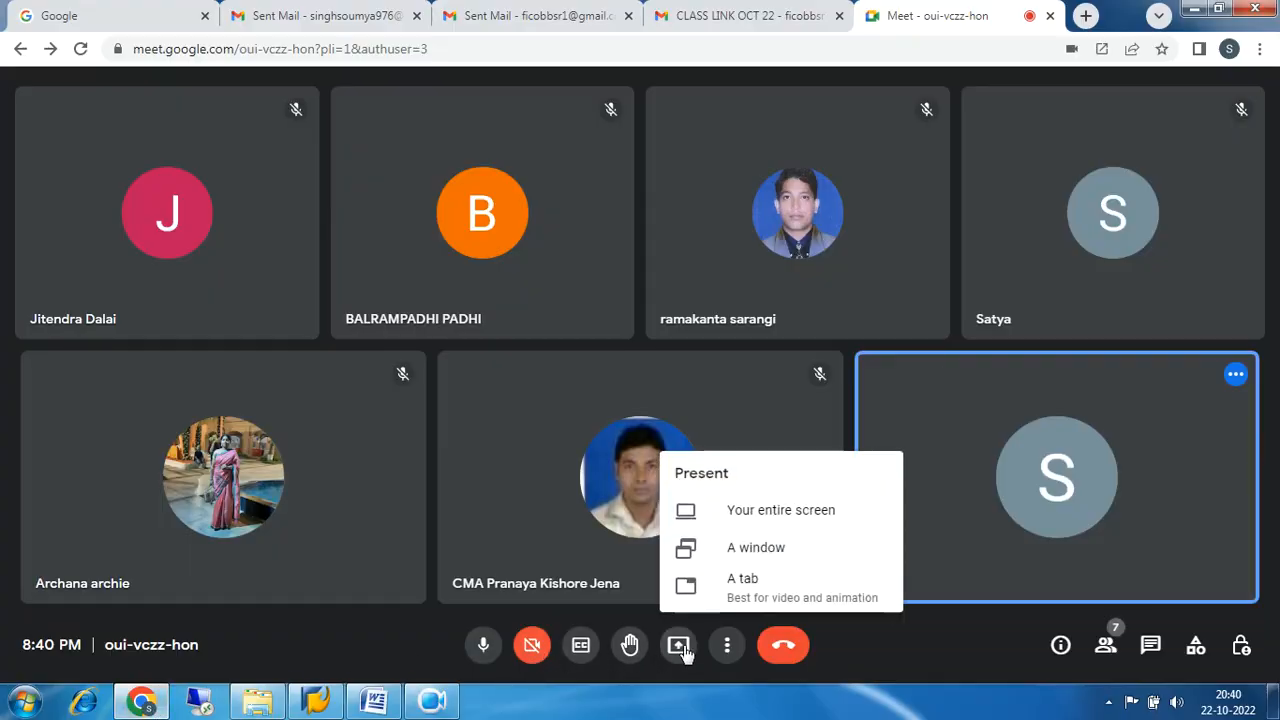
click(767, 514)
click(590, 270)
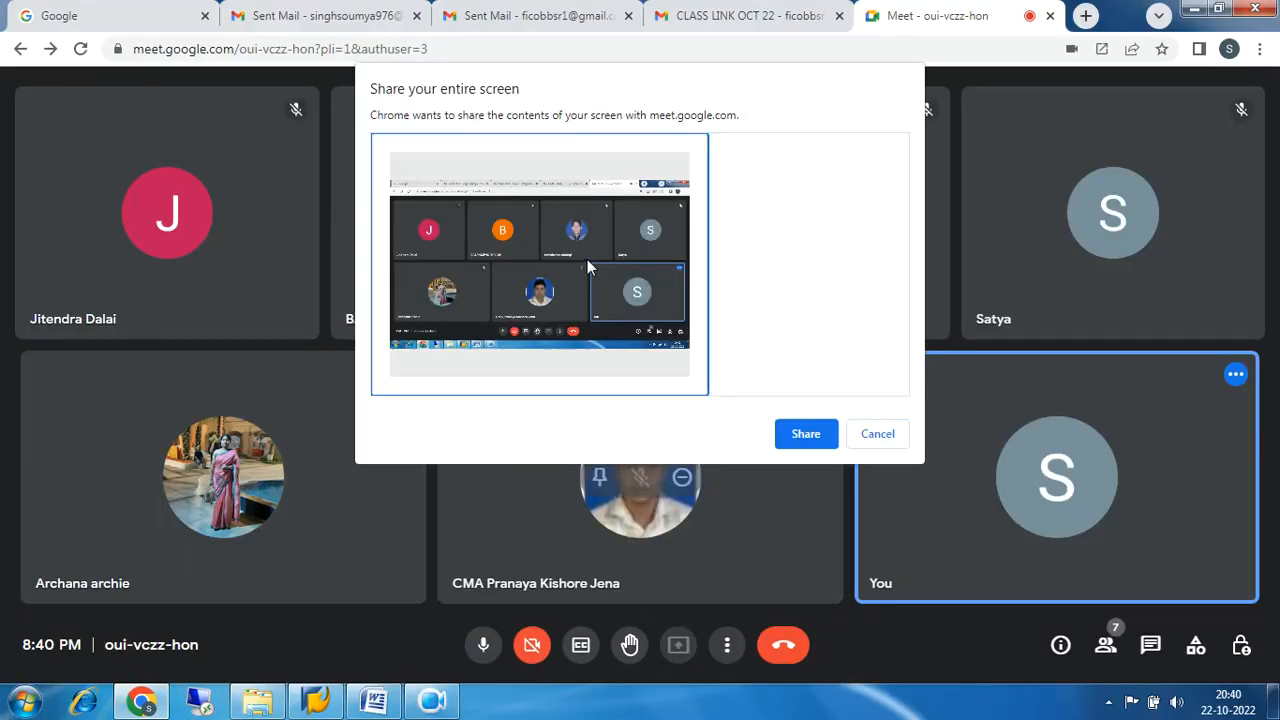
click(805, 433)
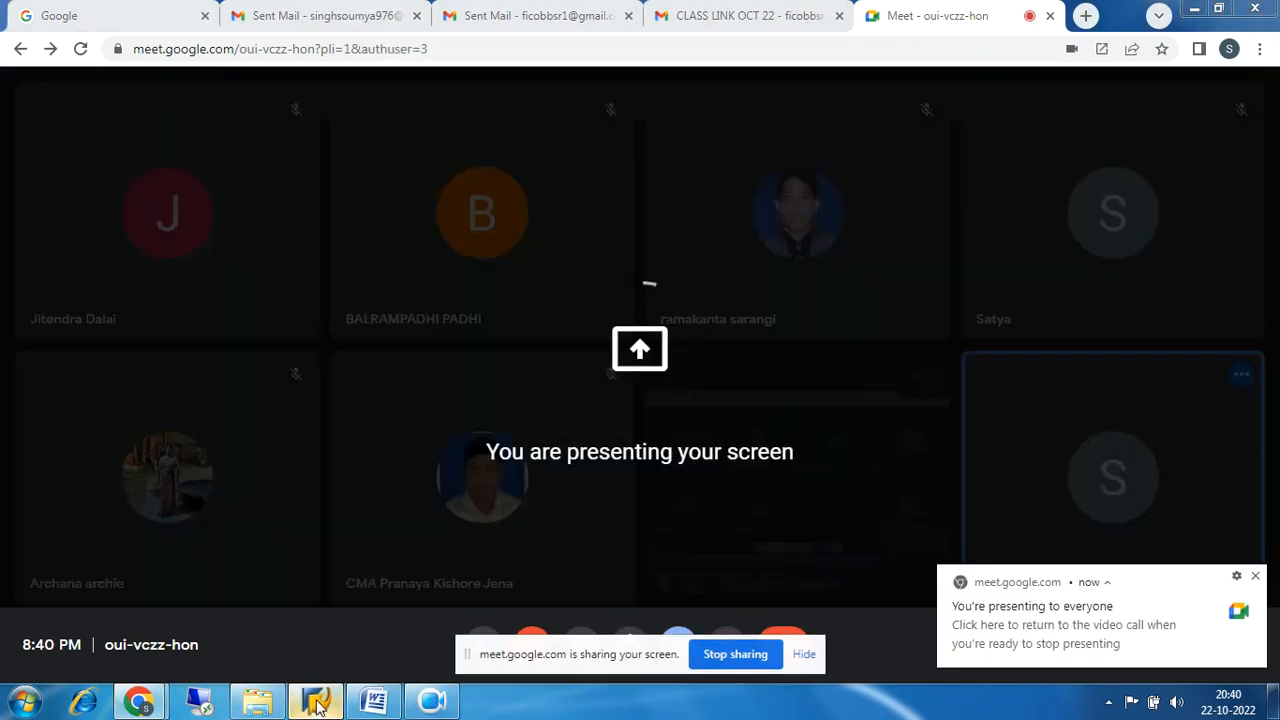
- Switch to SAP Logon, open the ECC FUNCTIONAL connection and log on by entering the account password
click(316, 700)
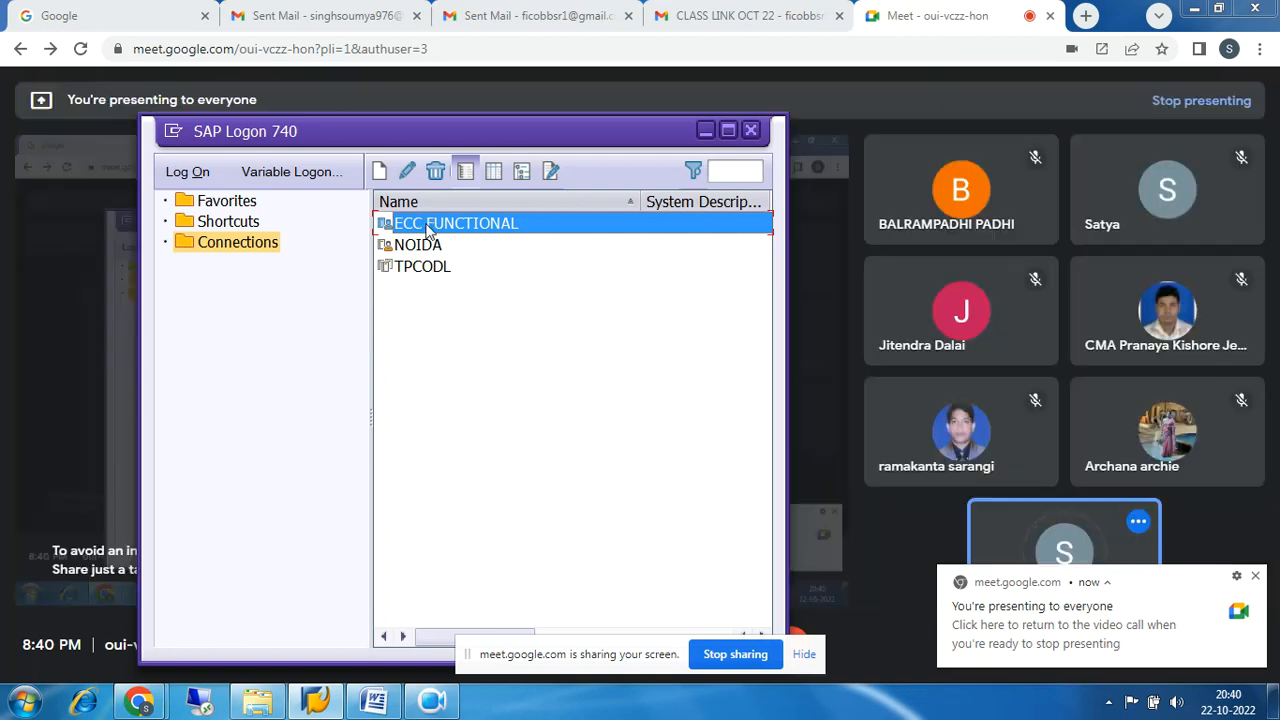
double_click(428, 224)
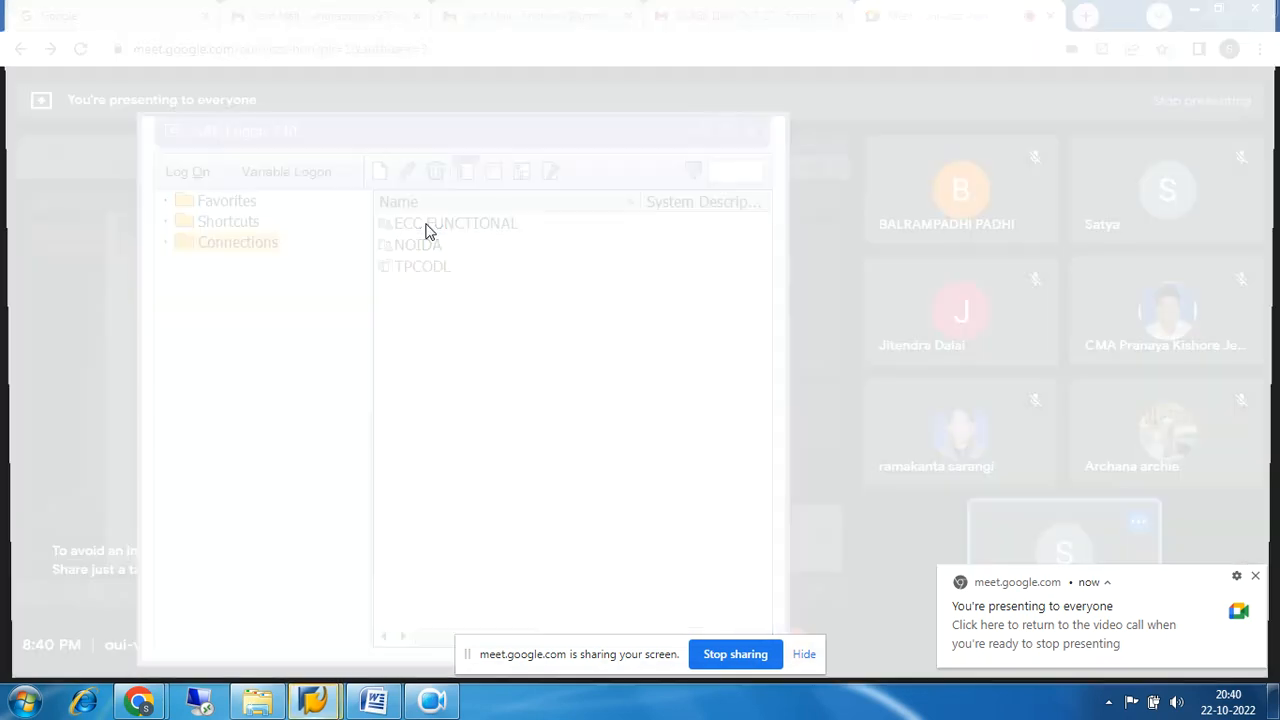
click(317, 257)
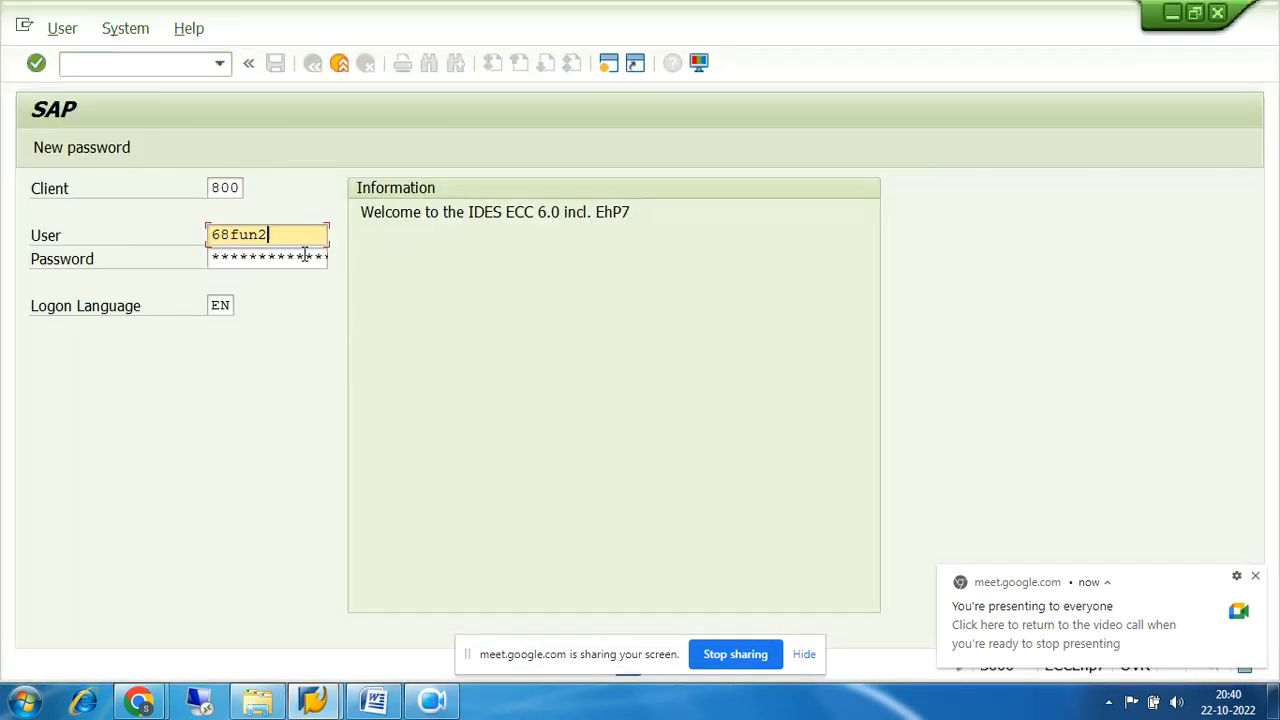
key(Tab)
text(*********)
key(Return)
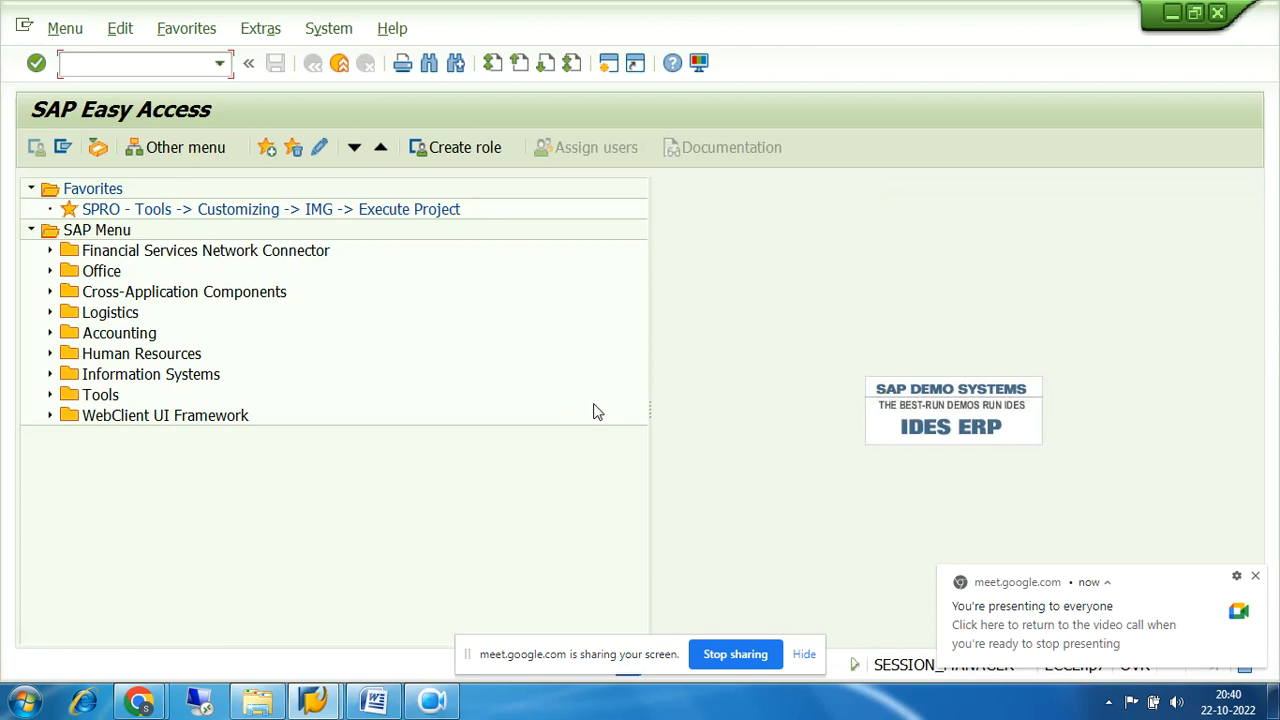
- Hide the screen-sharing bar and dismiss the meeting's presenting notification
click(804, 656)
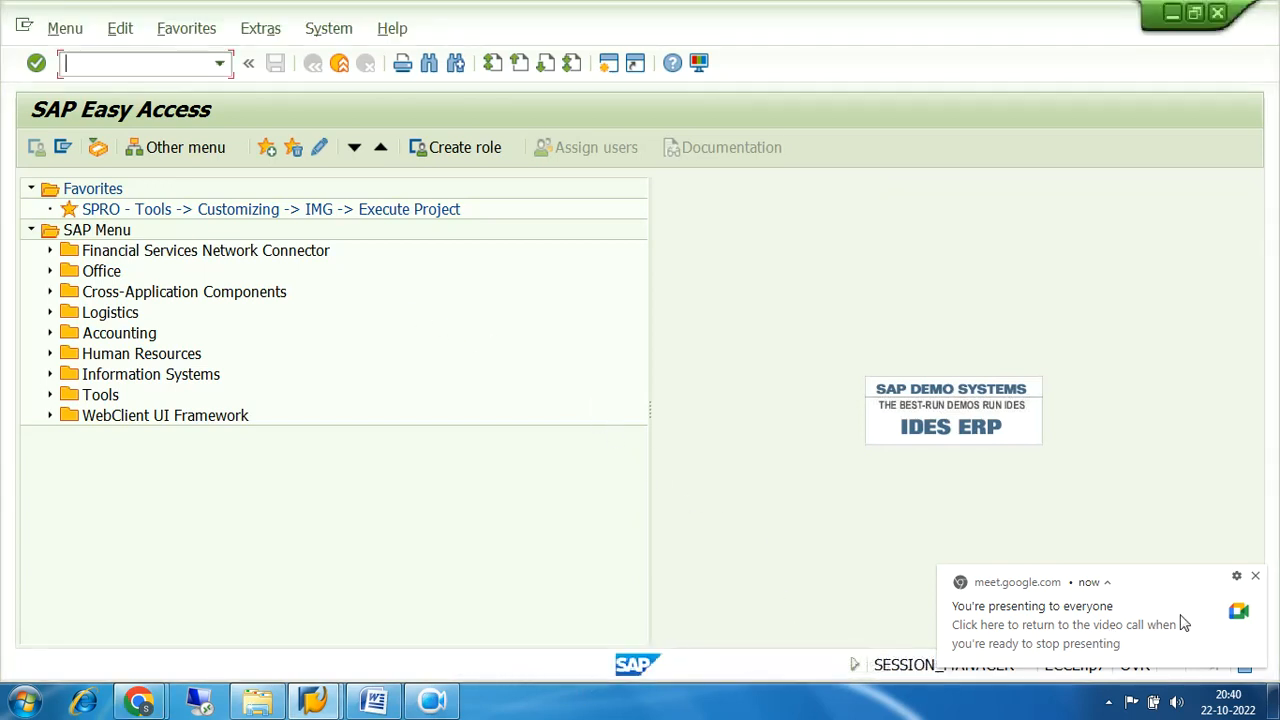
click(1255, 577)
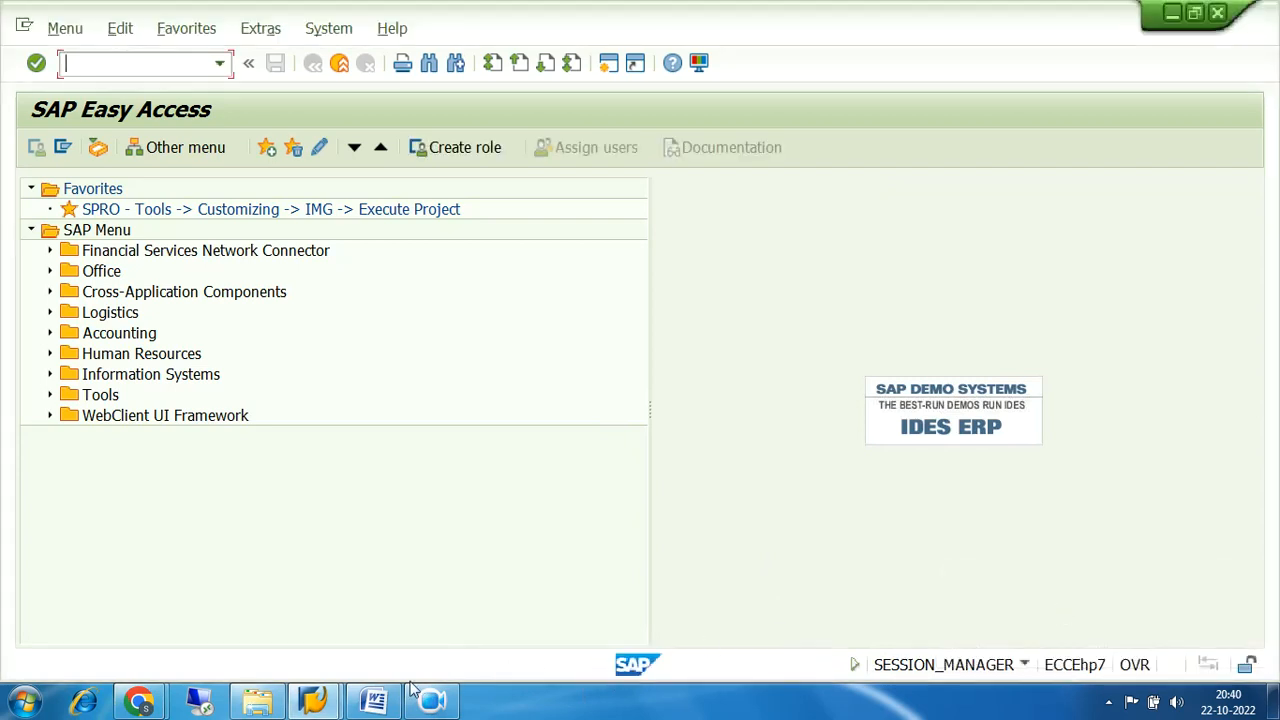
mouse_move(148, 702)
click(153, 62)
- Run SPRO - Execute Project from Tools, Customizing, IMG in the SAP menu tree and display the SAP Reference IMG
click(52, 398)
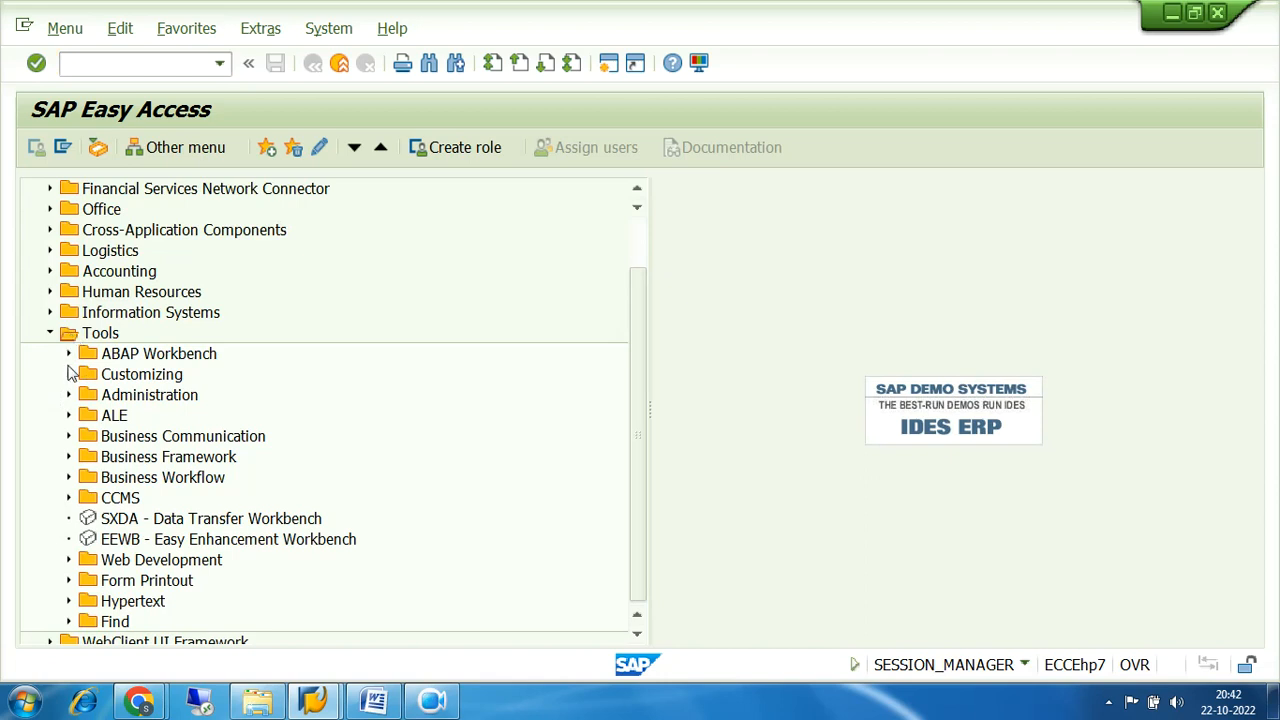
click(69, 376)
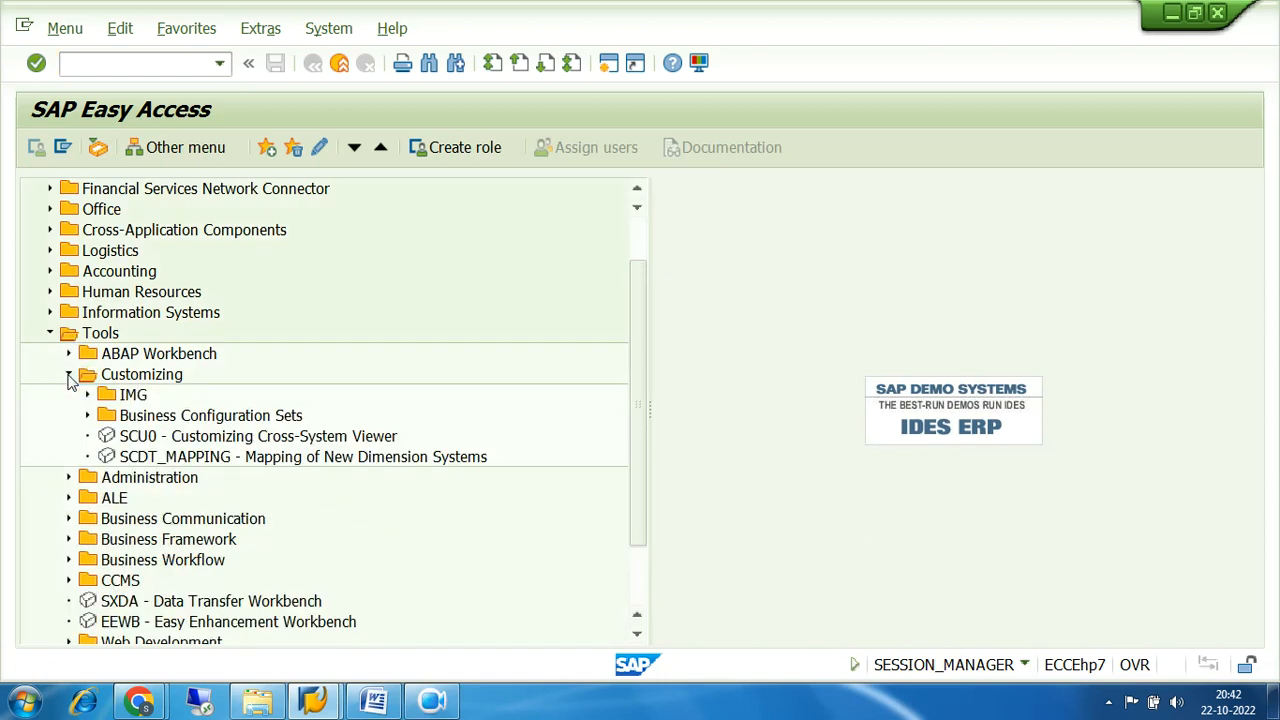
click(116, 398)
click(87, 396)
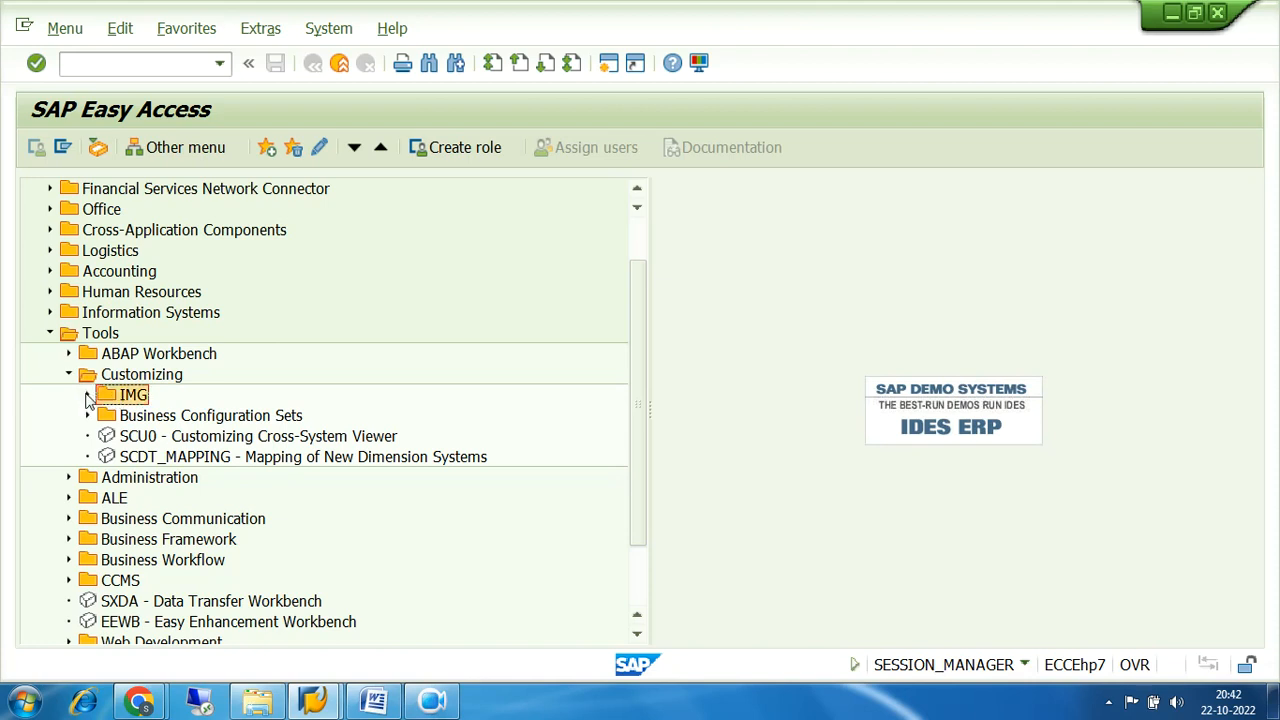
click(160, 419)
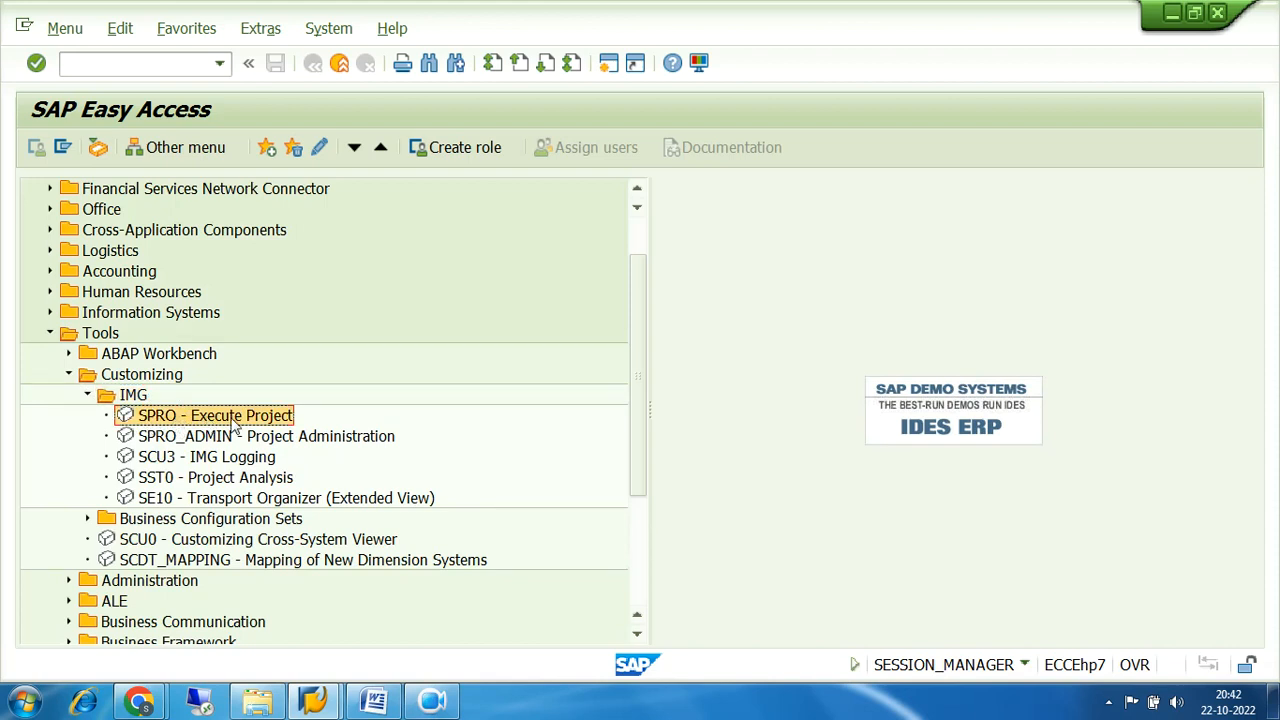
double_click(160, 420)
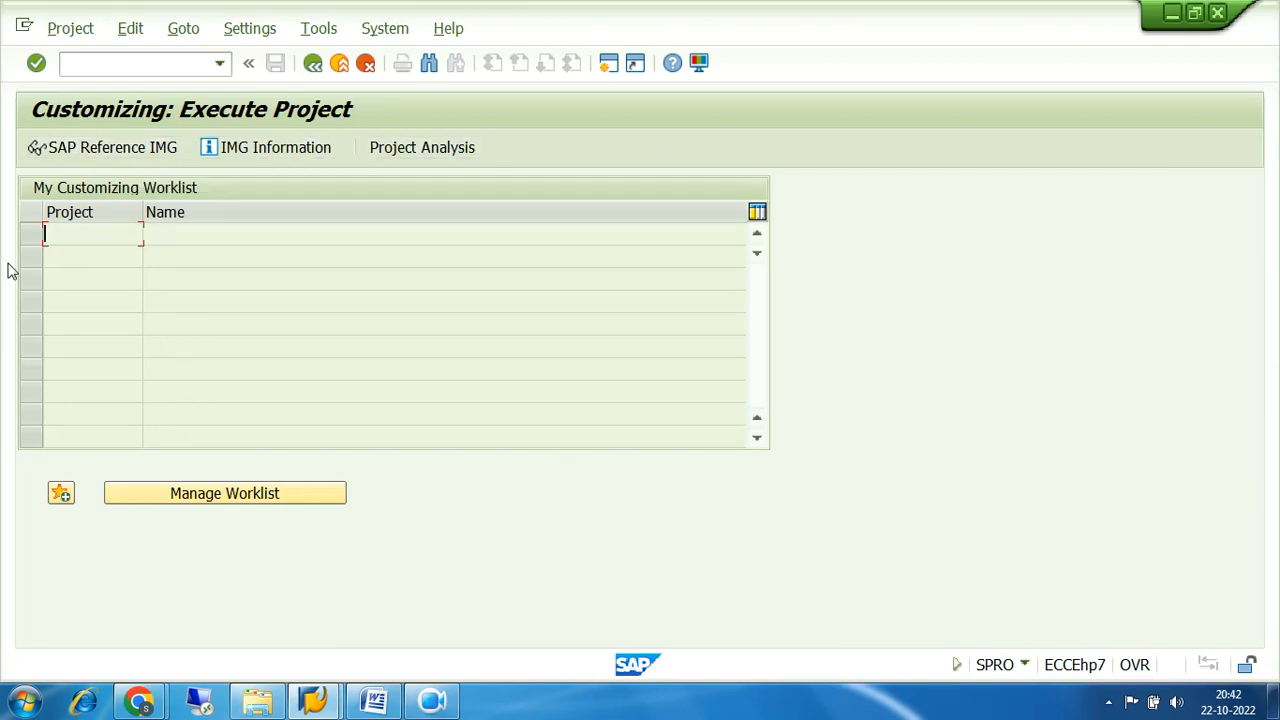
click(97, 148)
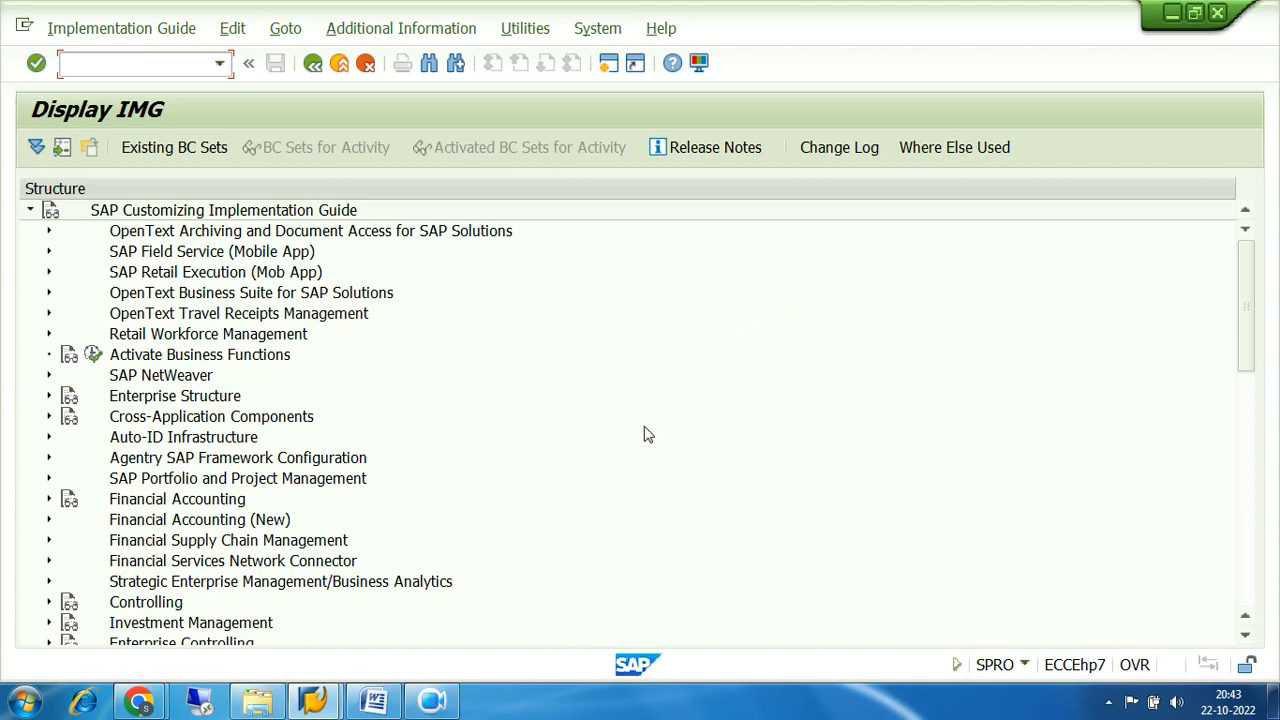
click(432, 700)
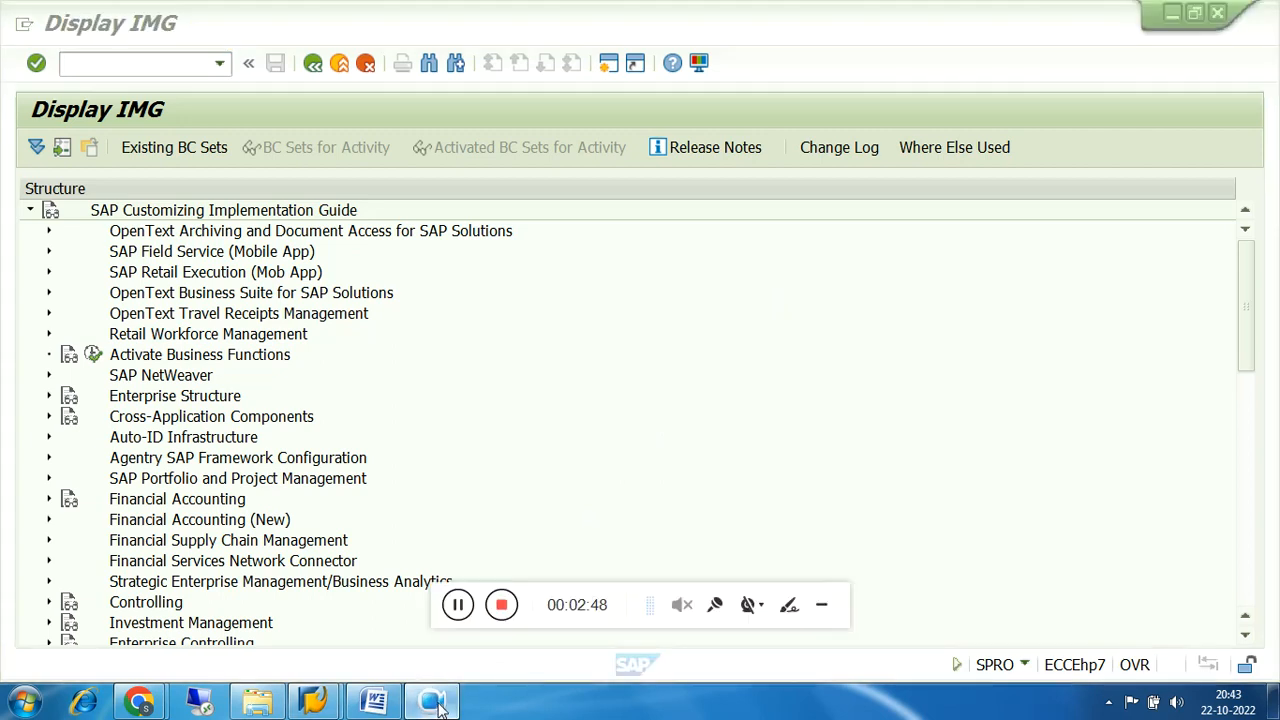
click(823, 610)
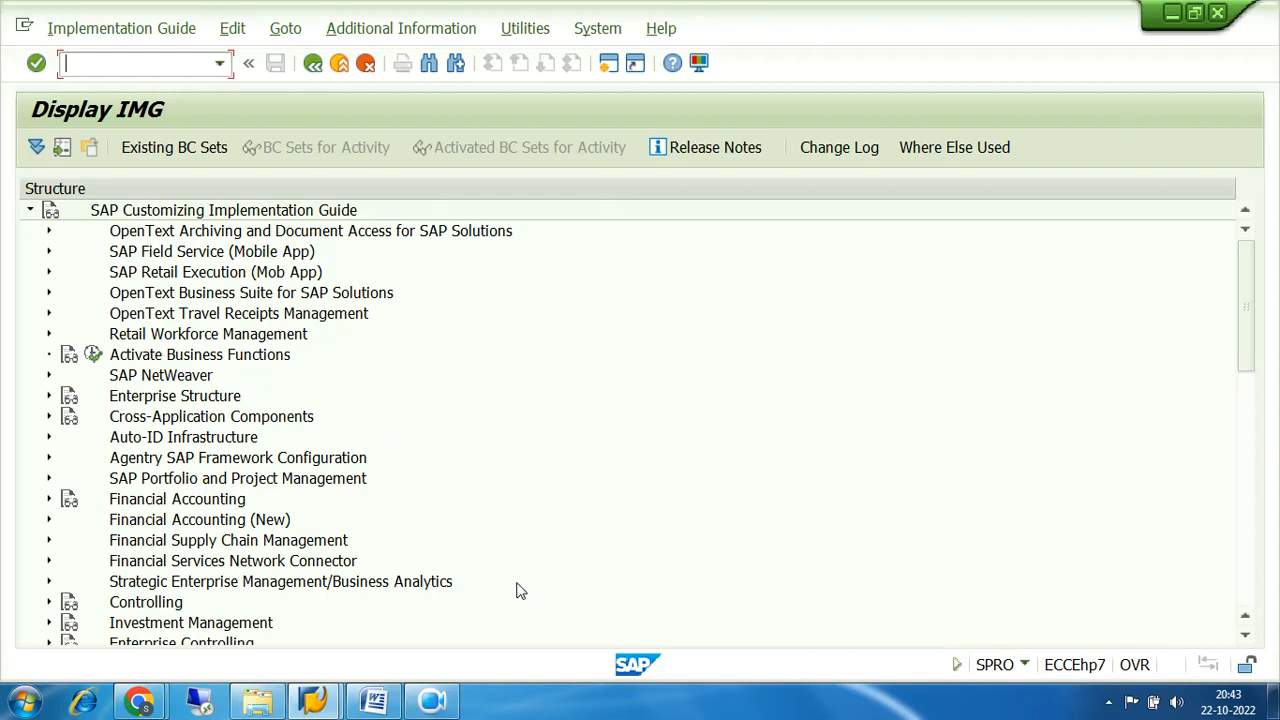
click(312, 703)
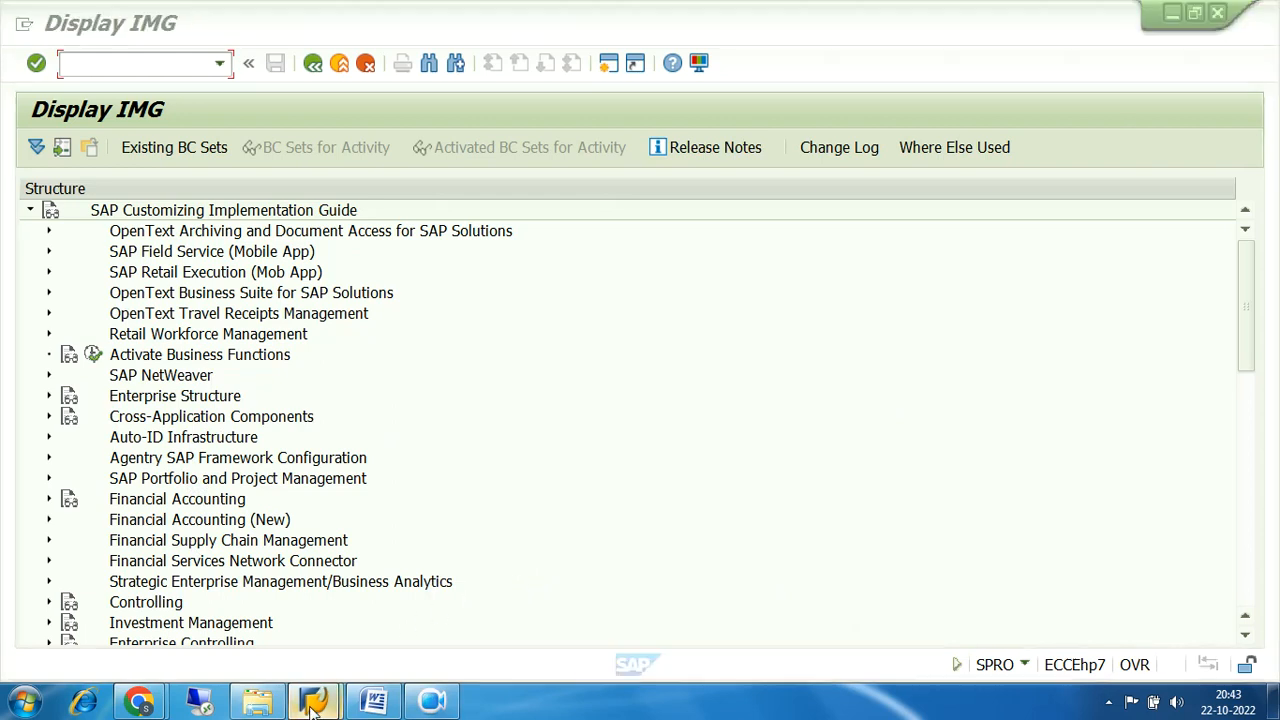
click(366, 620)
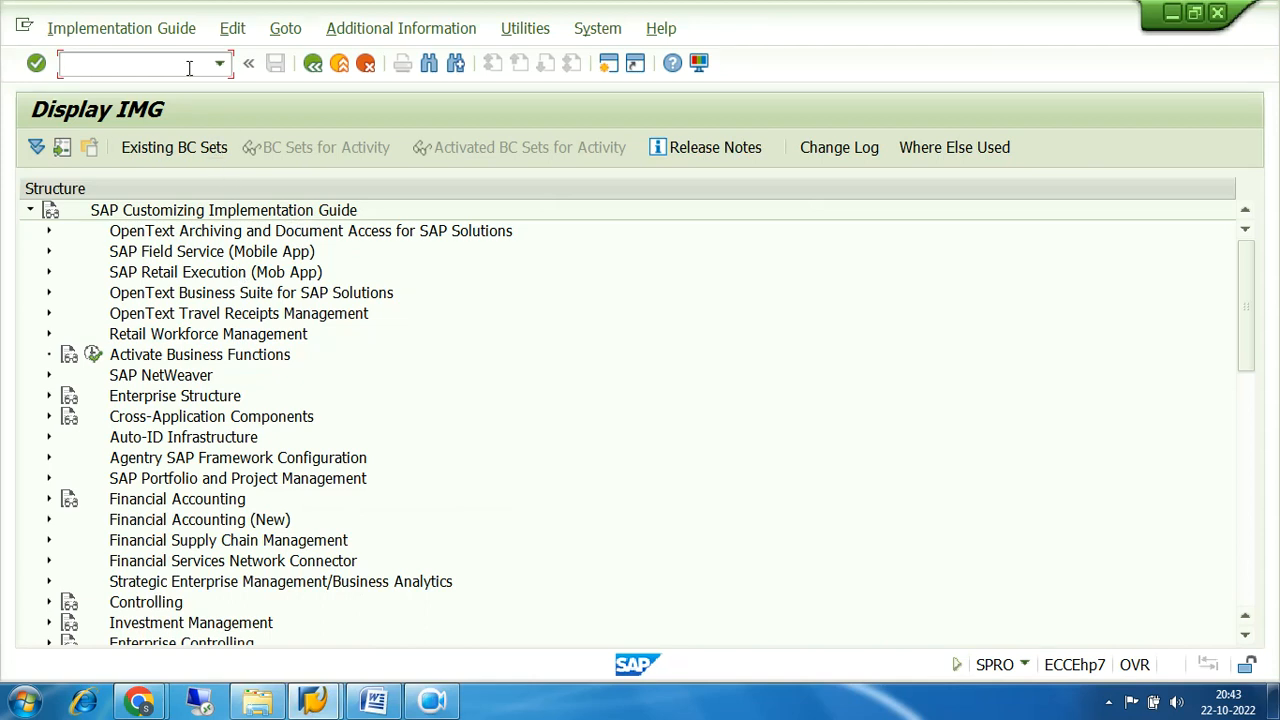
- Return to SAP Easy Access with the command /n and collapse the Tools folder
text(/n)
key(Return)
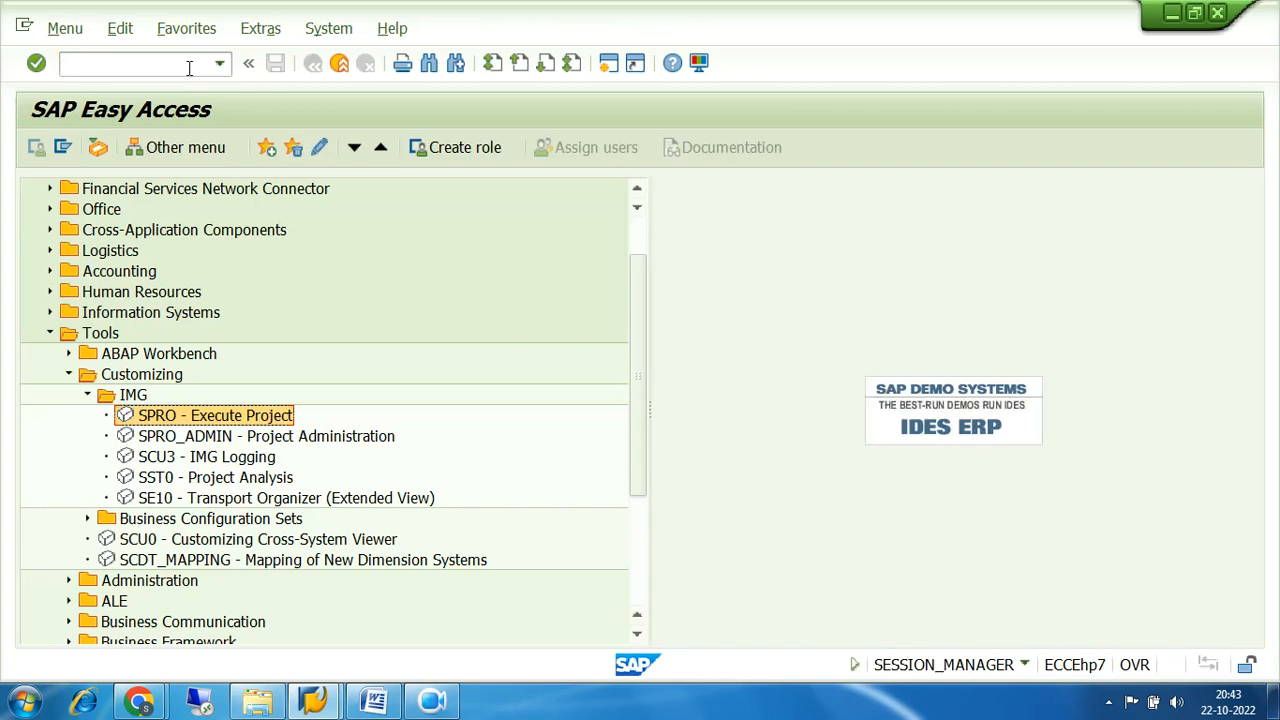
click(49, 333)
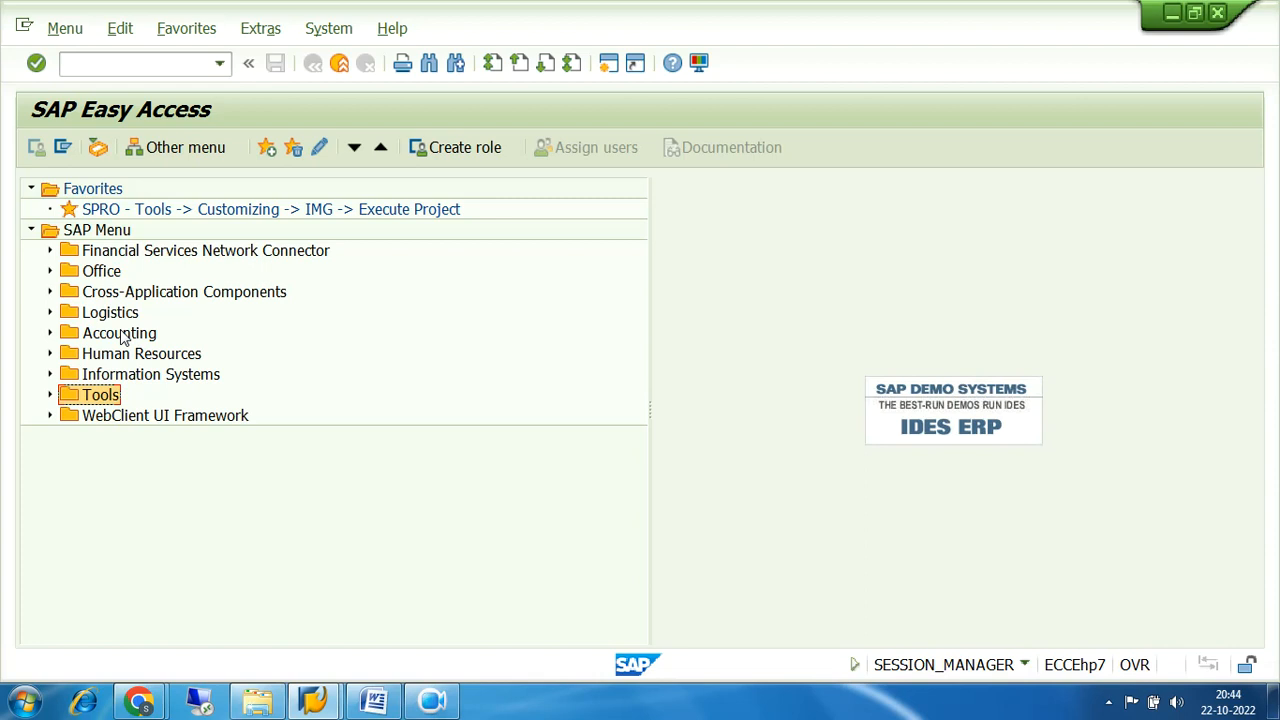
click(97, 214)
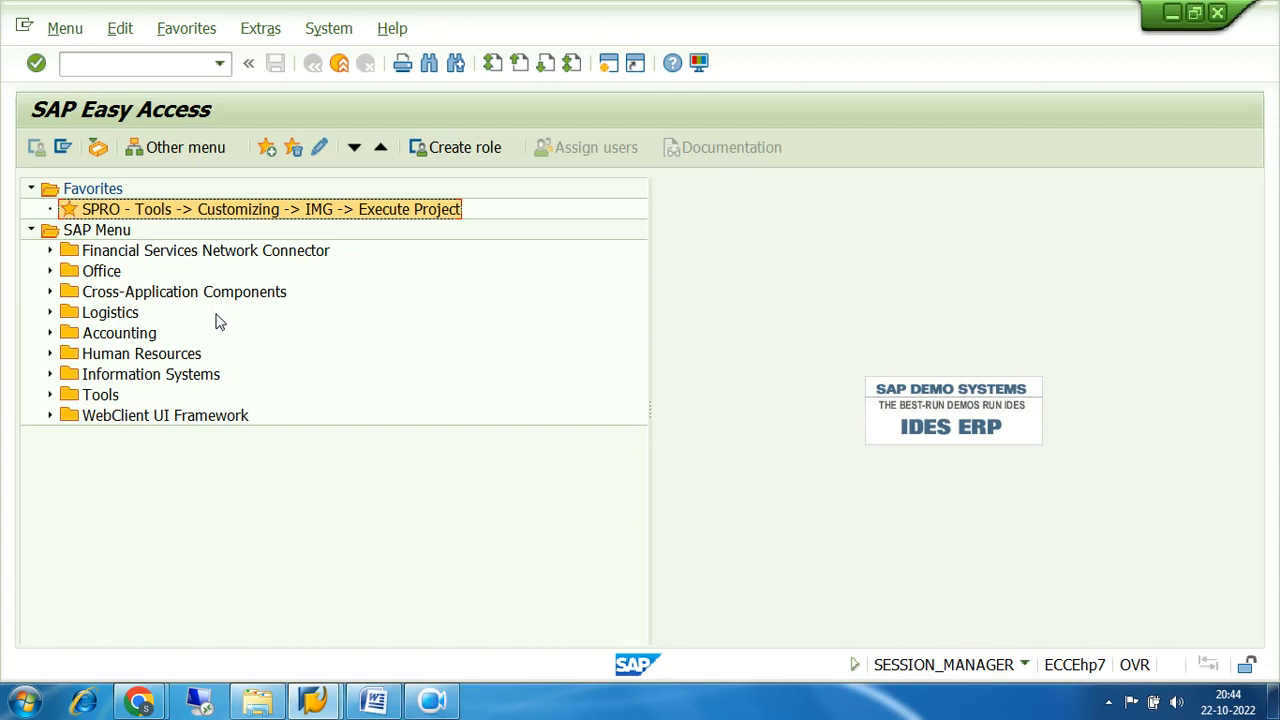
- Open SPRO - Execute Project again through the Tools, Customizing and IMG folders, and go back to SAP Easy Access
click(50, 395)
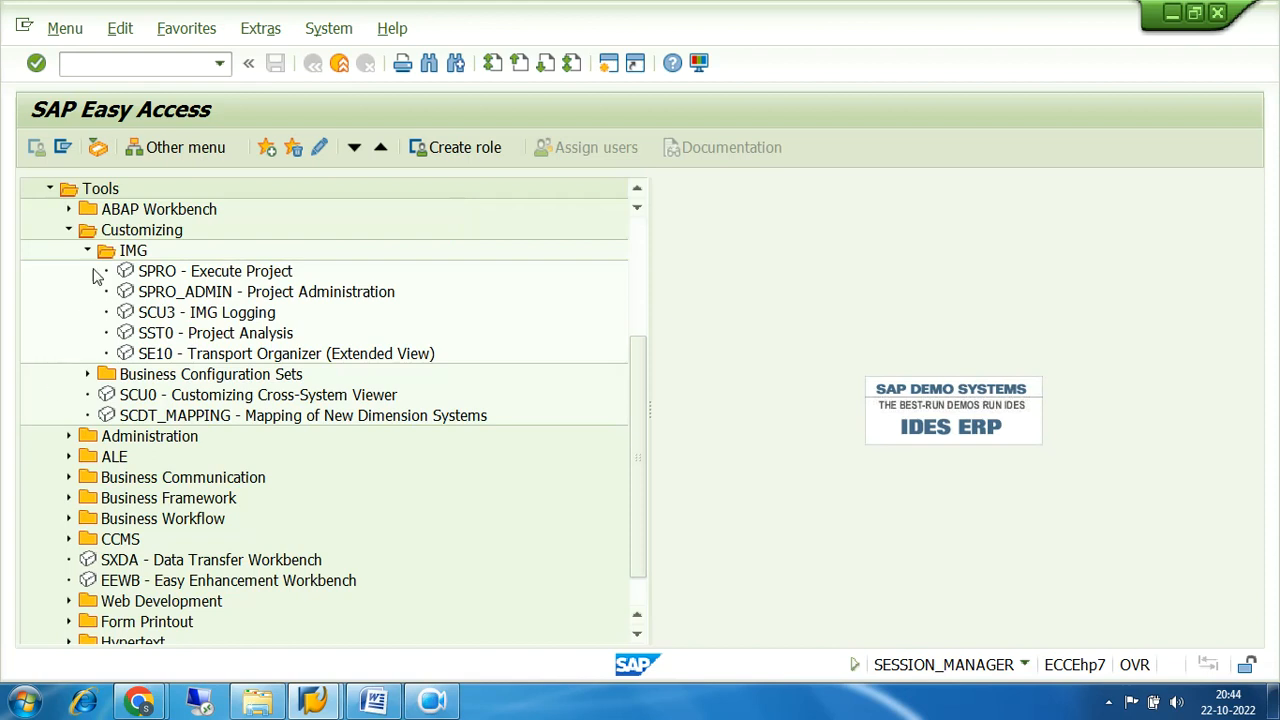
click(69, 231)
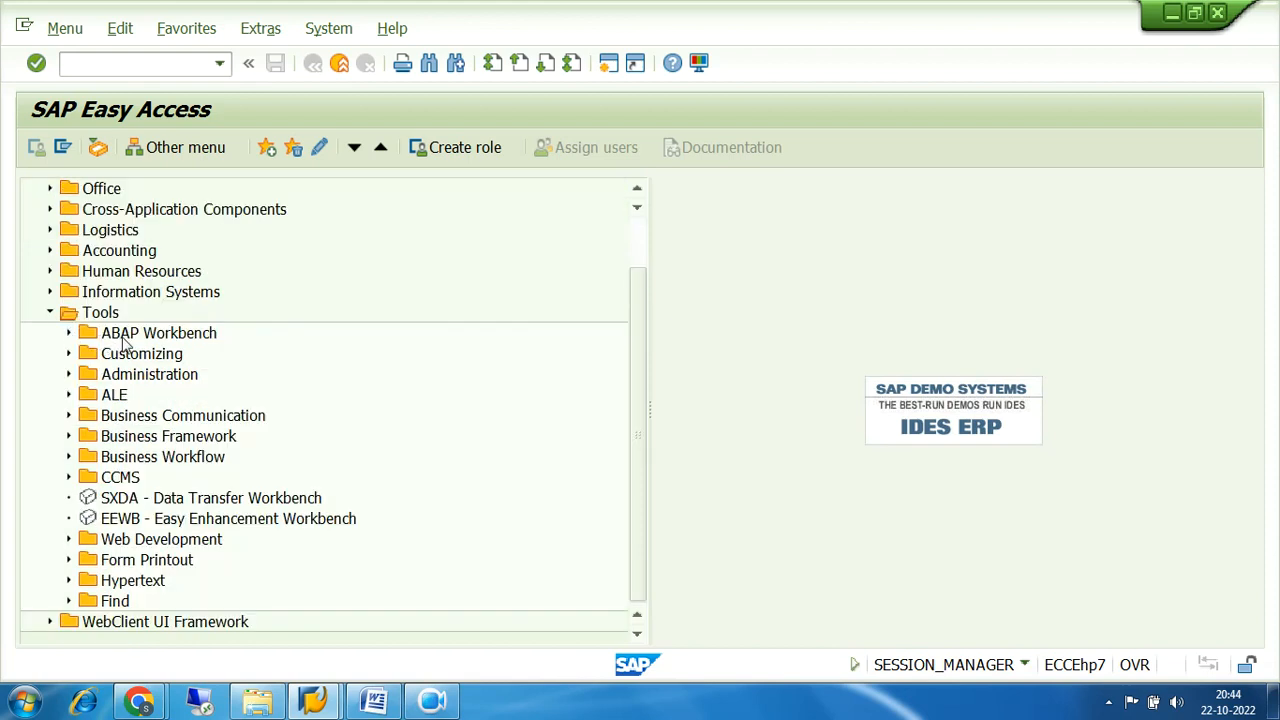
click(69, 354)
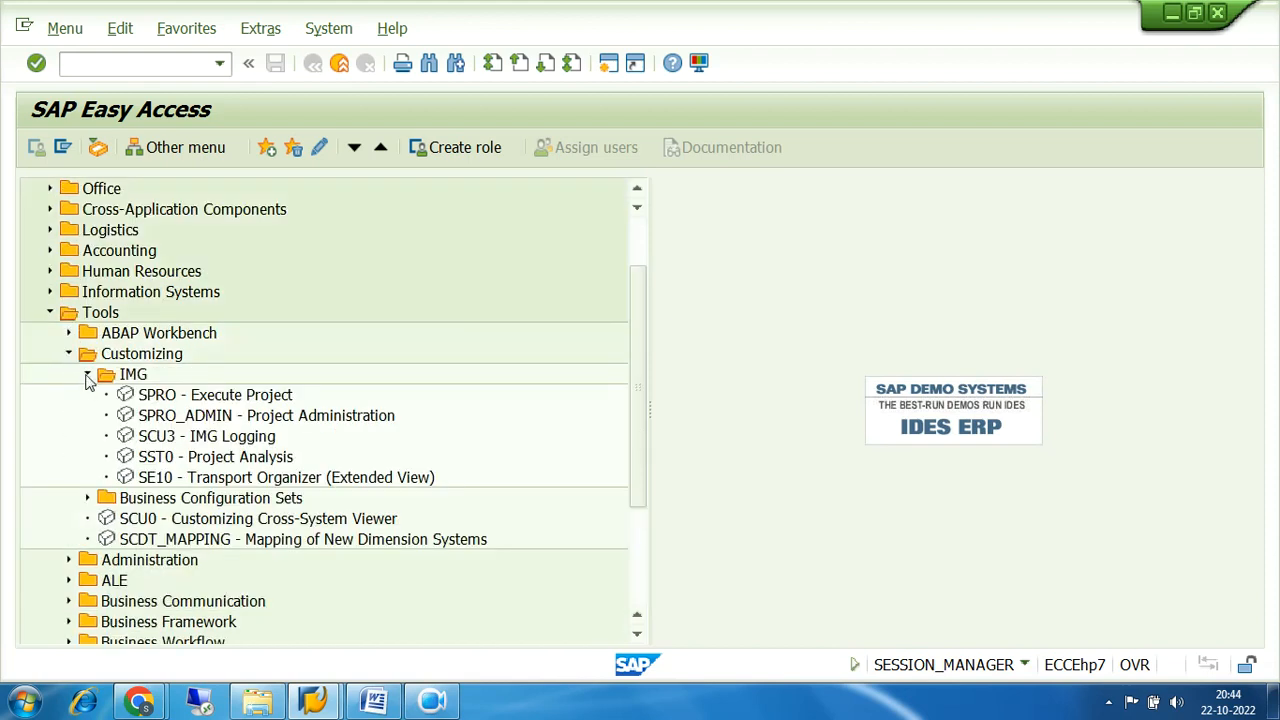
click(87, 374)
click(87, 374)
double_click(166, 395)
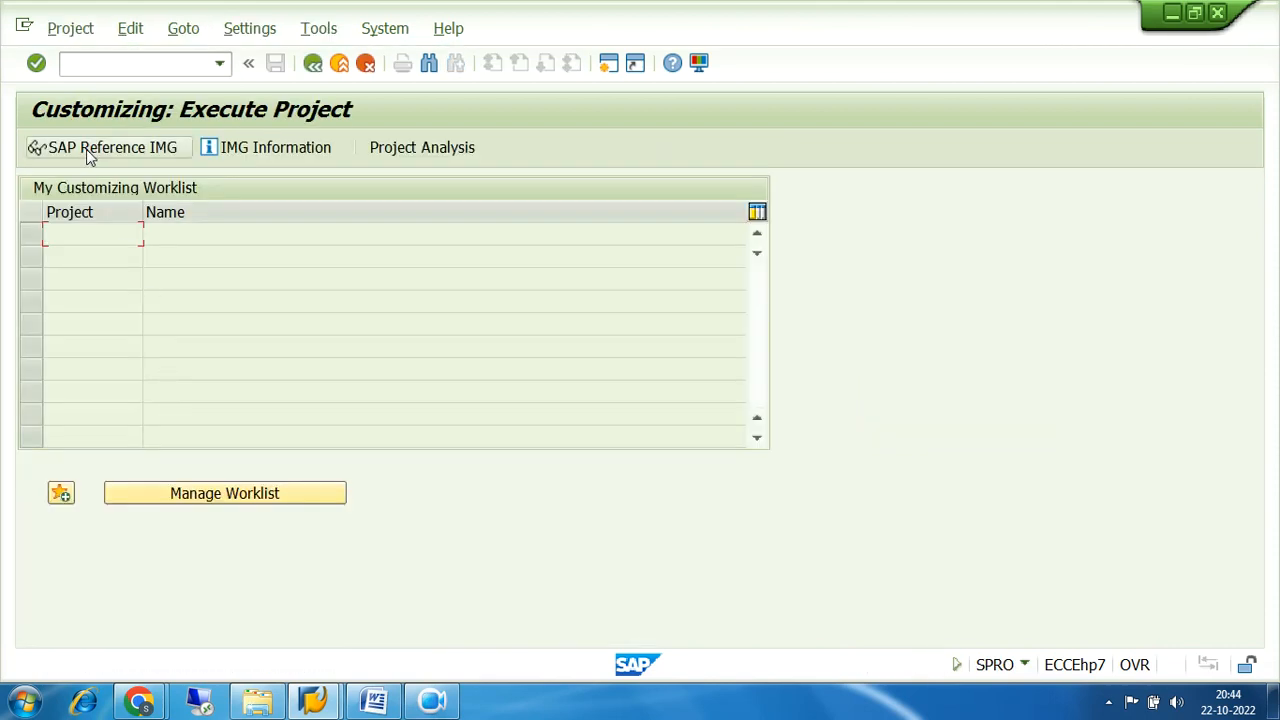
click(312, 63)
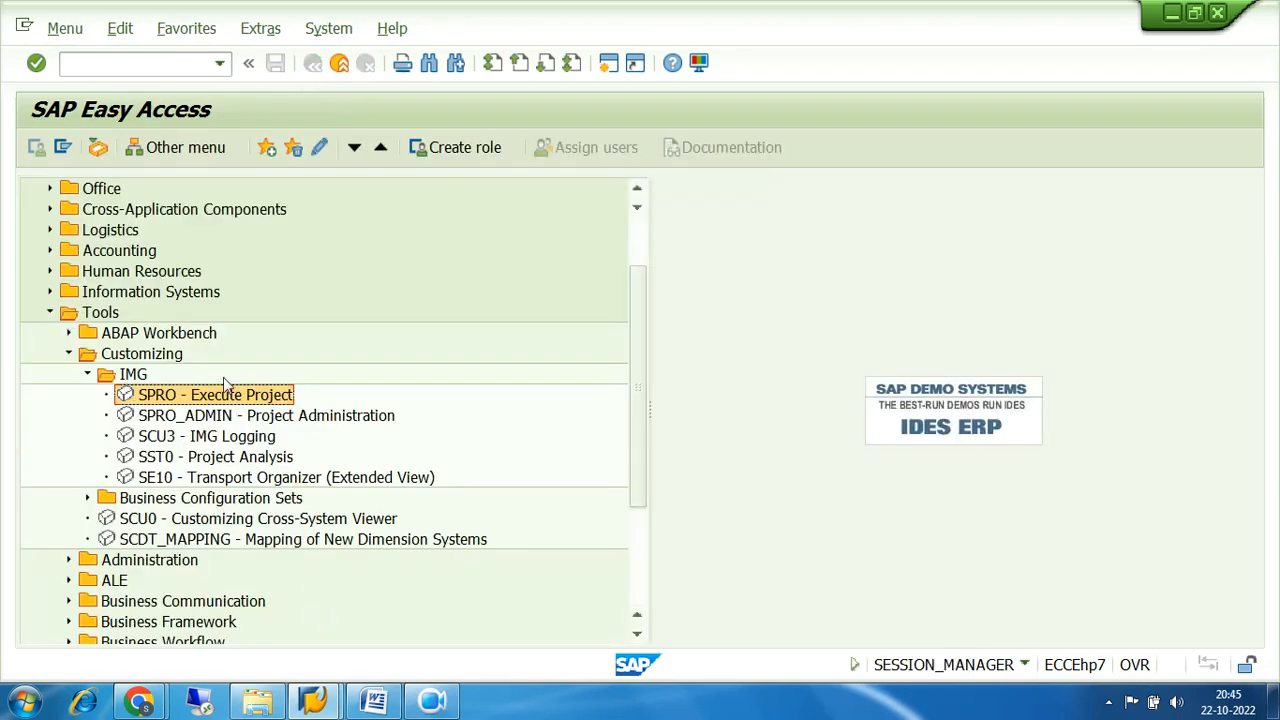
- Compare the path in the SPRO favourite with the Tools, Customizing and IMG folders leading to SPRO - Execute Project
scroll(605, 268, up, 2)
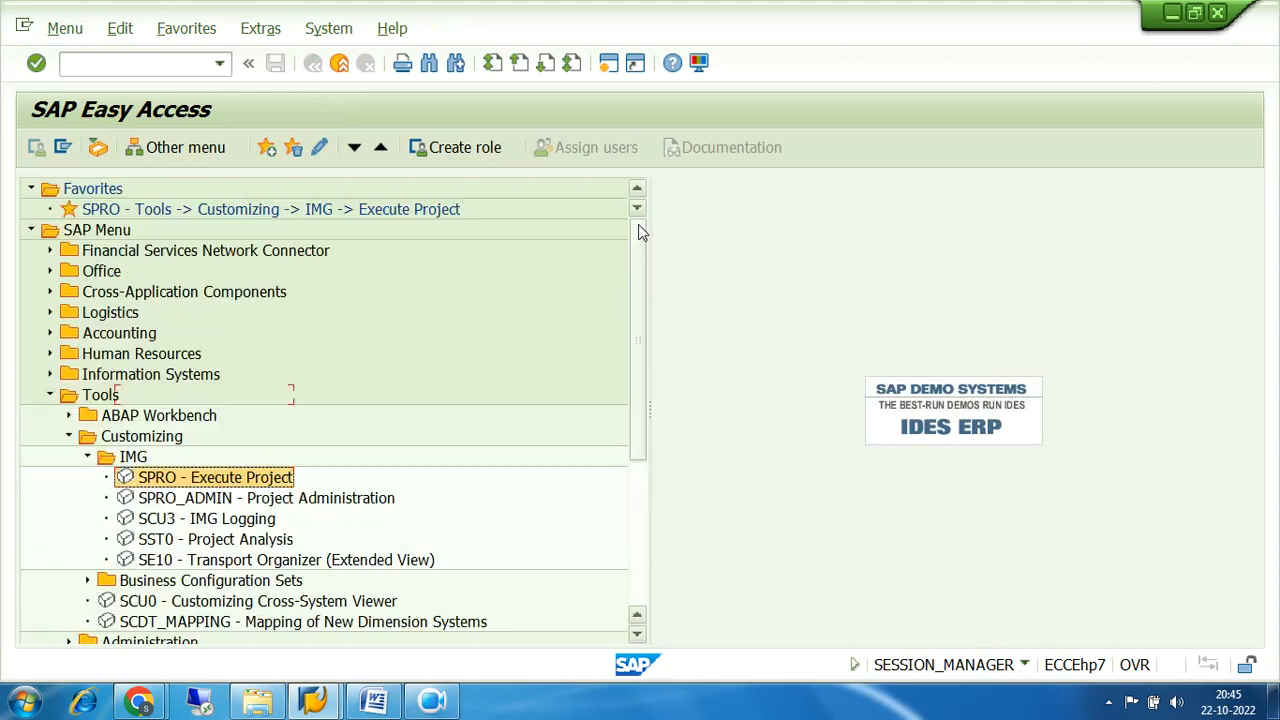
click(108, 214)
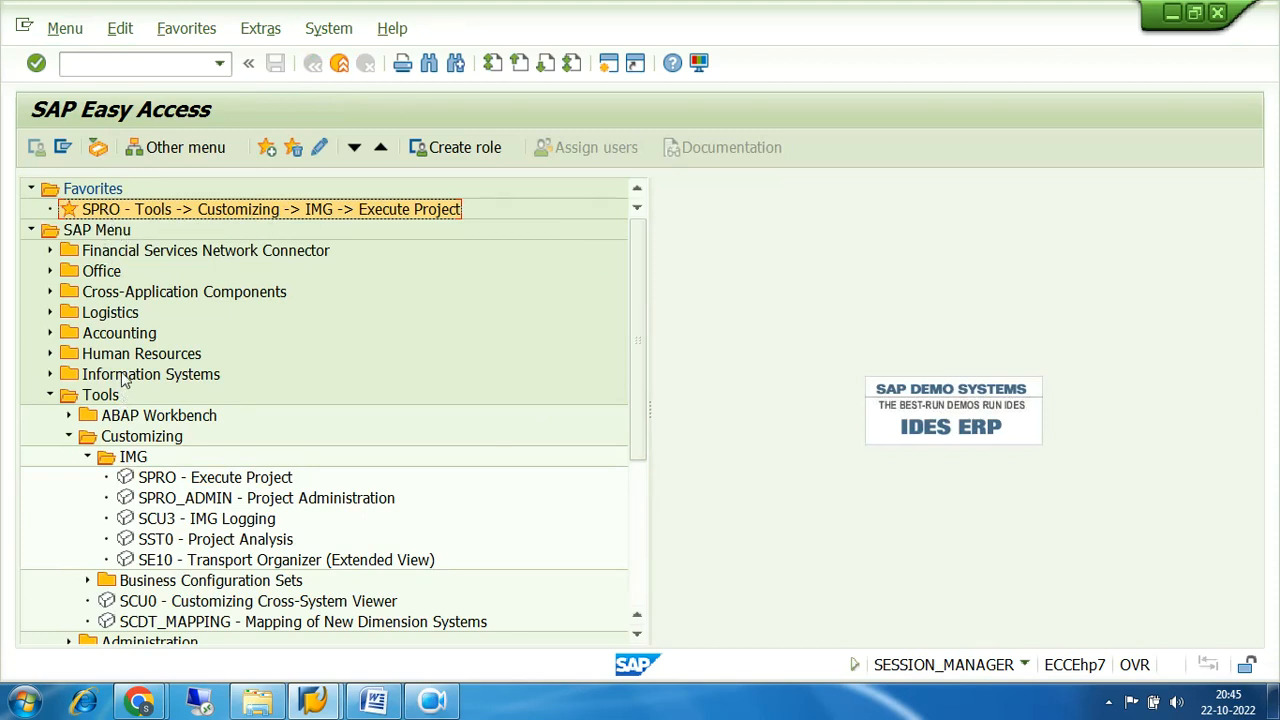
click(68, 436)
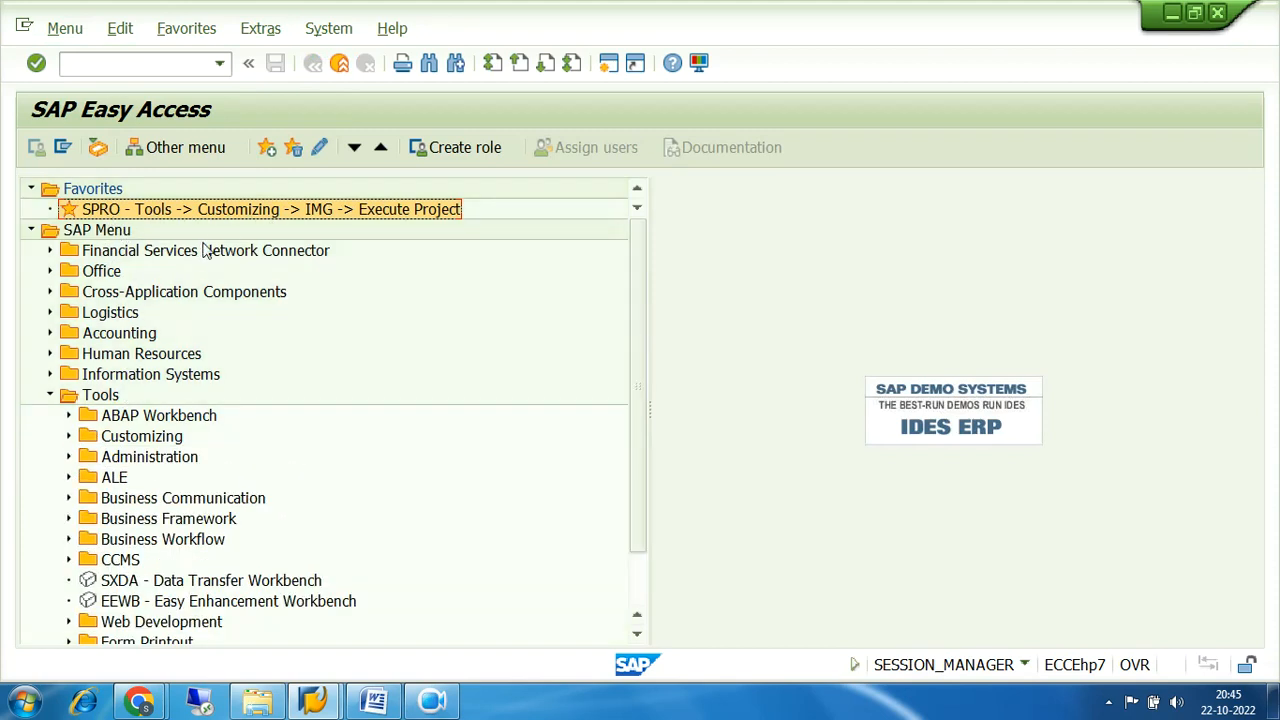
click(68, 436)
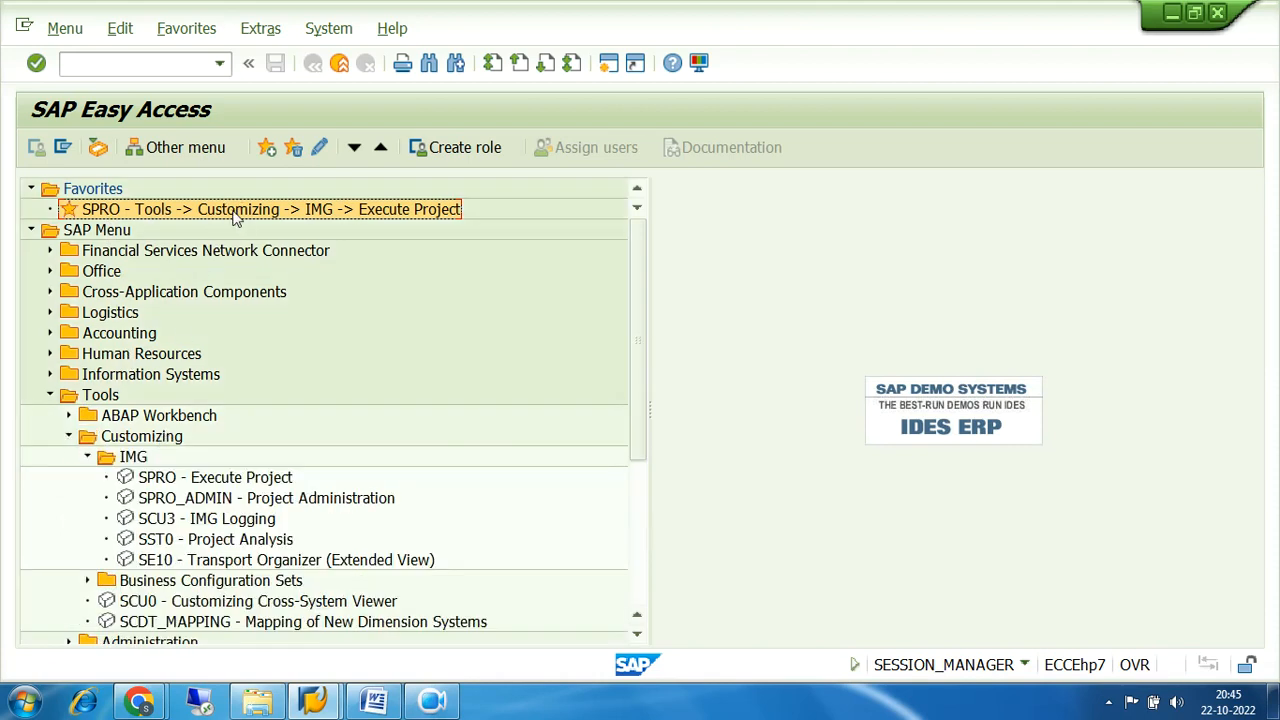
click(87, 457)
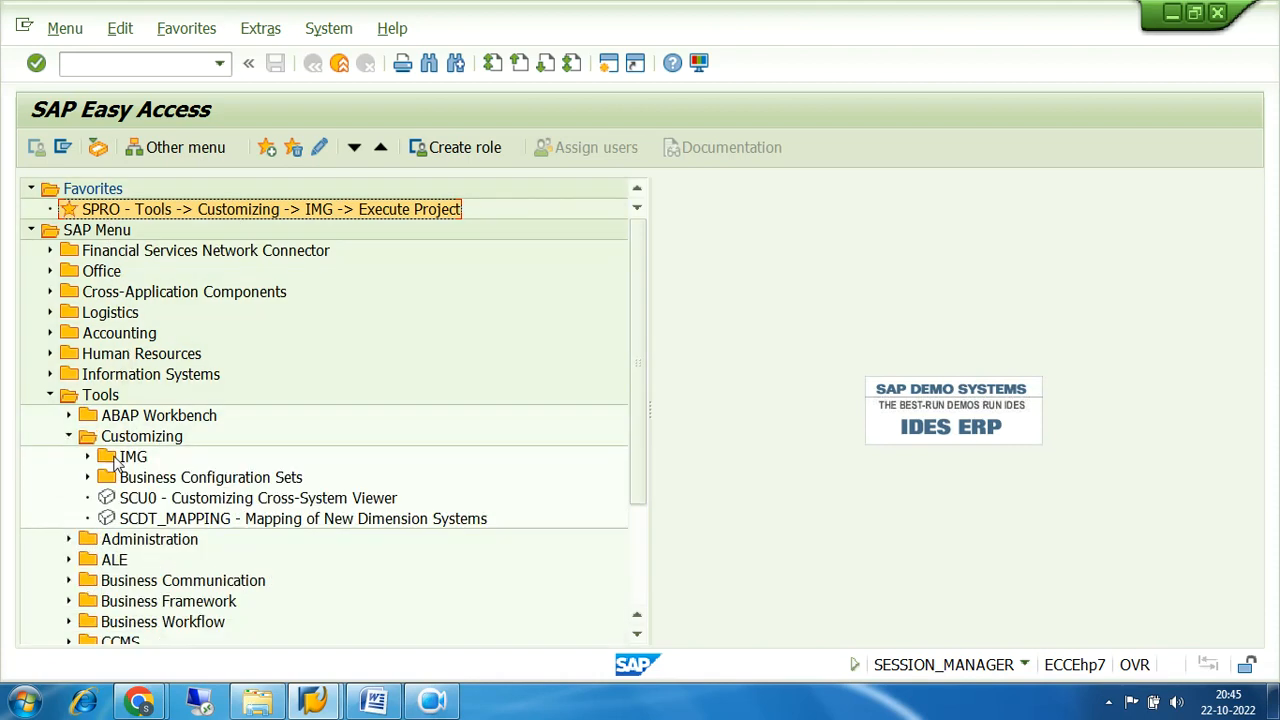
click(132, 458)
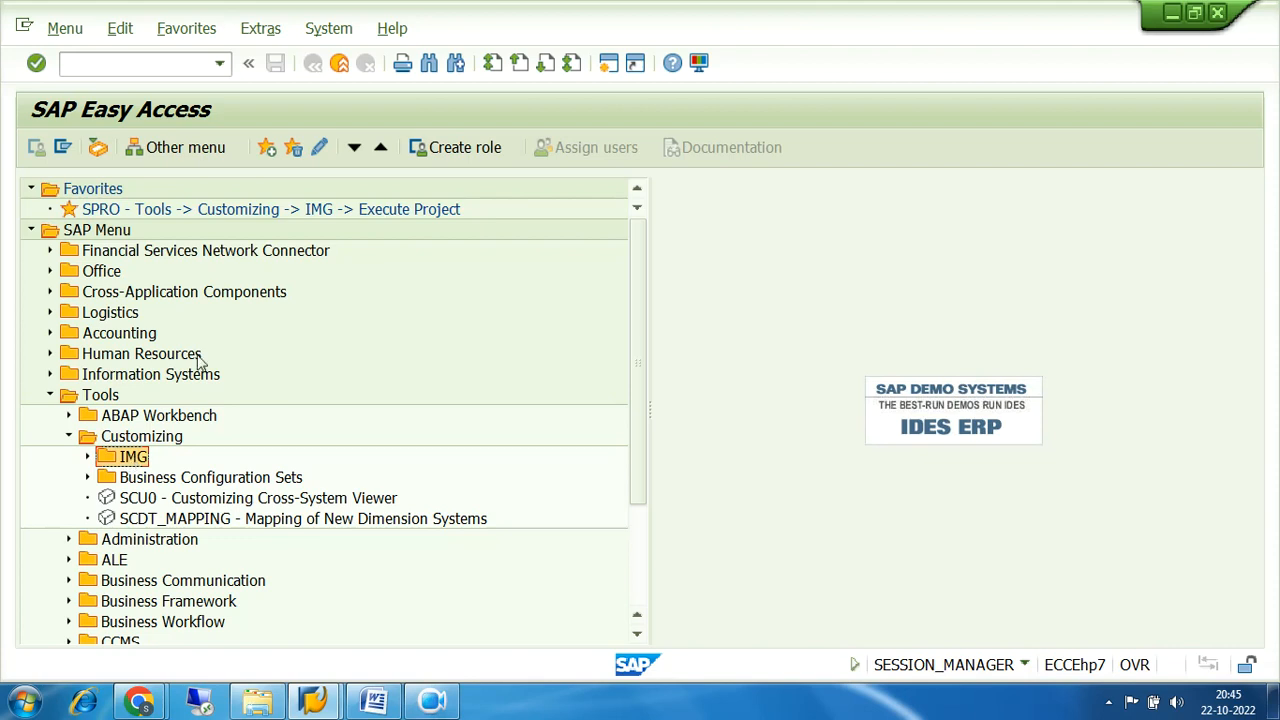
click(87, 457)
click(168, 481)
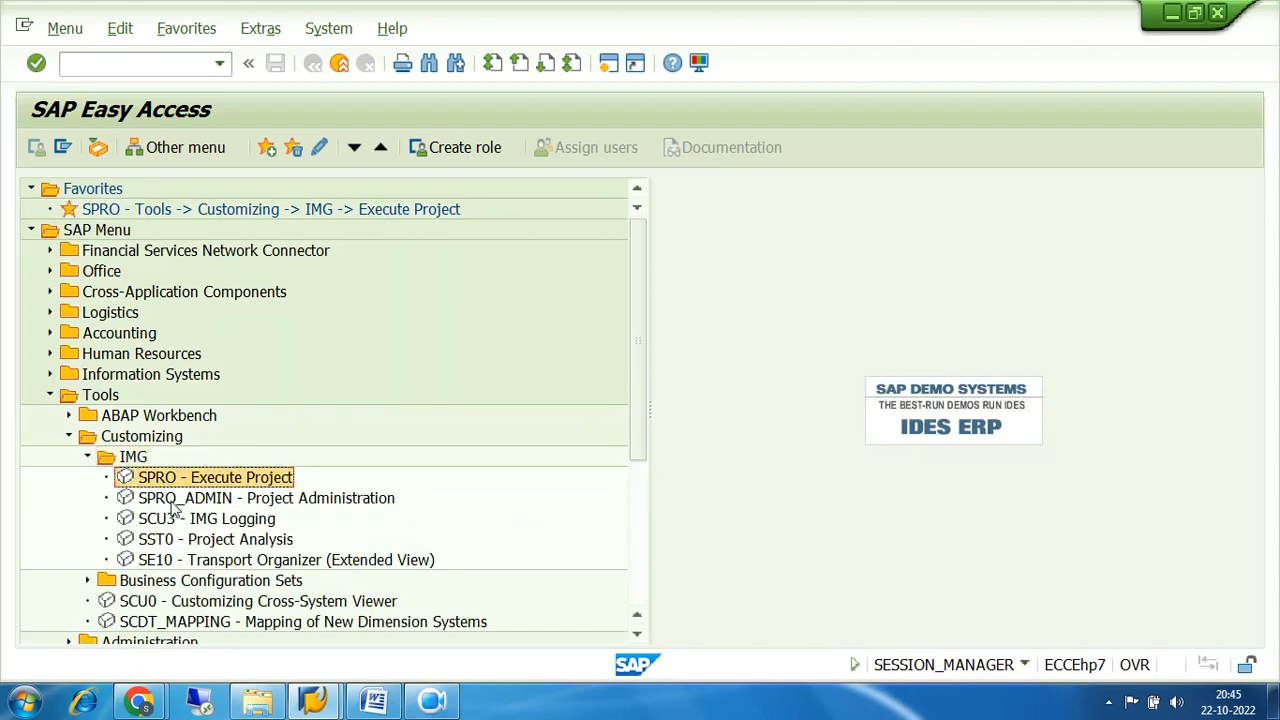
- Start the SPRO Execute Project transaction from its entry in Favorites
double_click(355, 210)
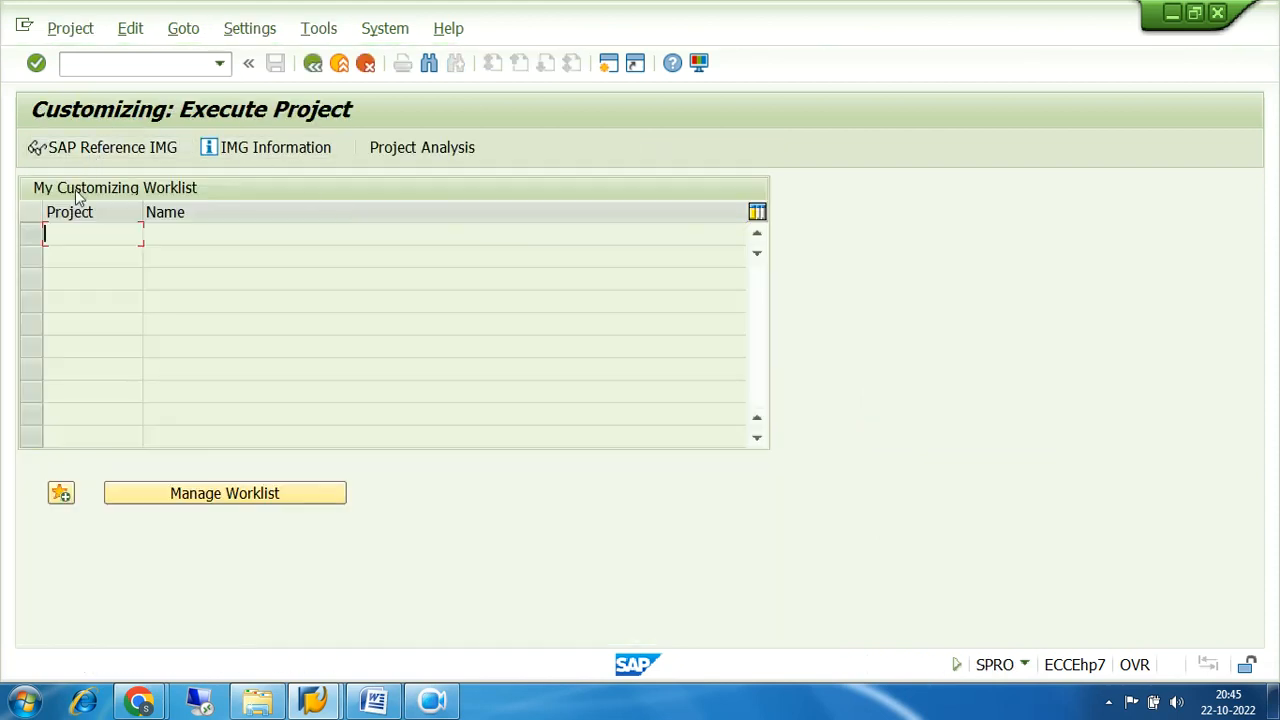
- Return to SAP Easy Access with the command /n and collapse the Customizing folder under Tools
click(167, 65)
text(/n)
key(Return)
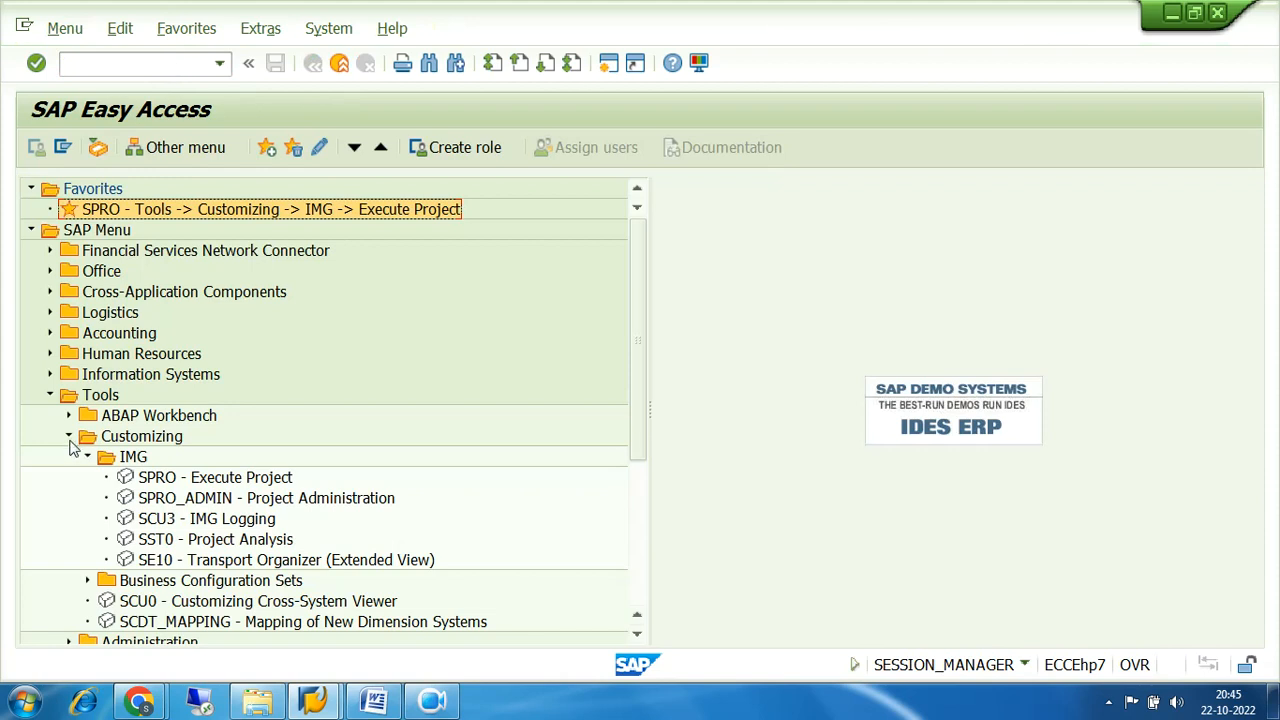
click(69, 437)
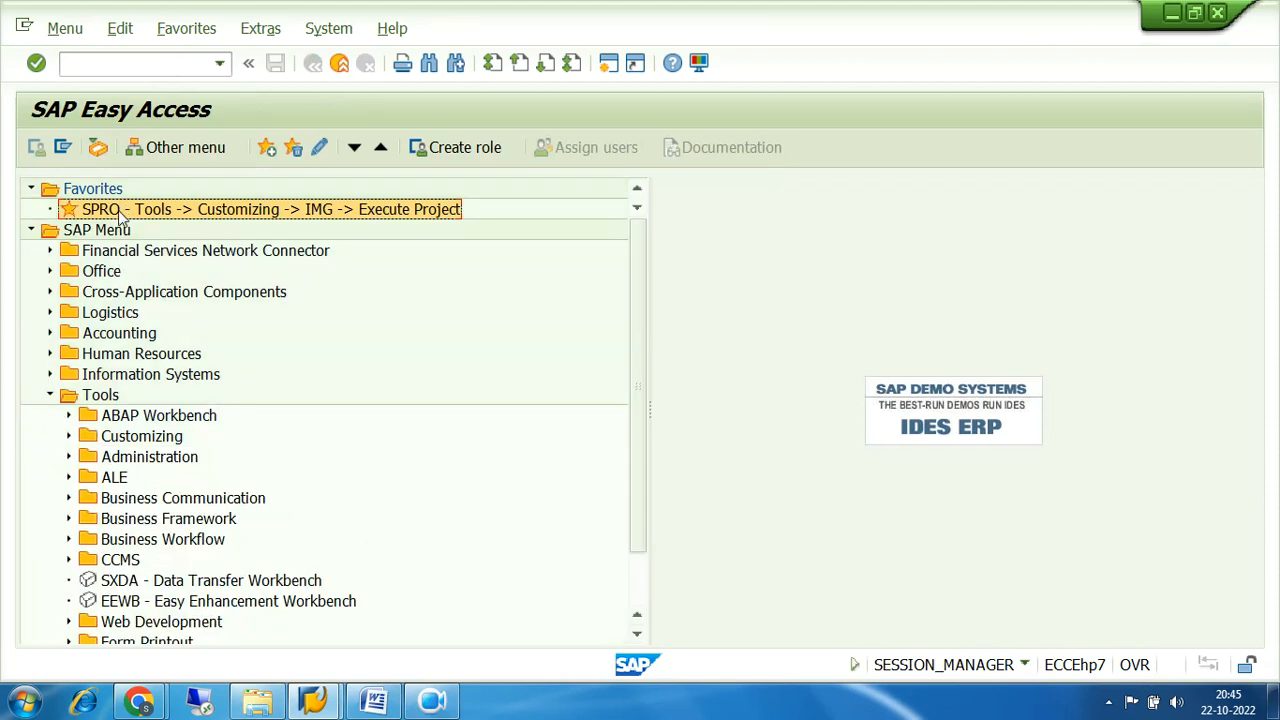
- Try to delete the SPRO entry from Favorites
click(296, 148)
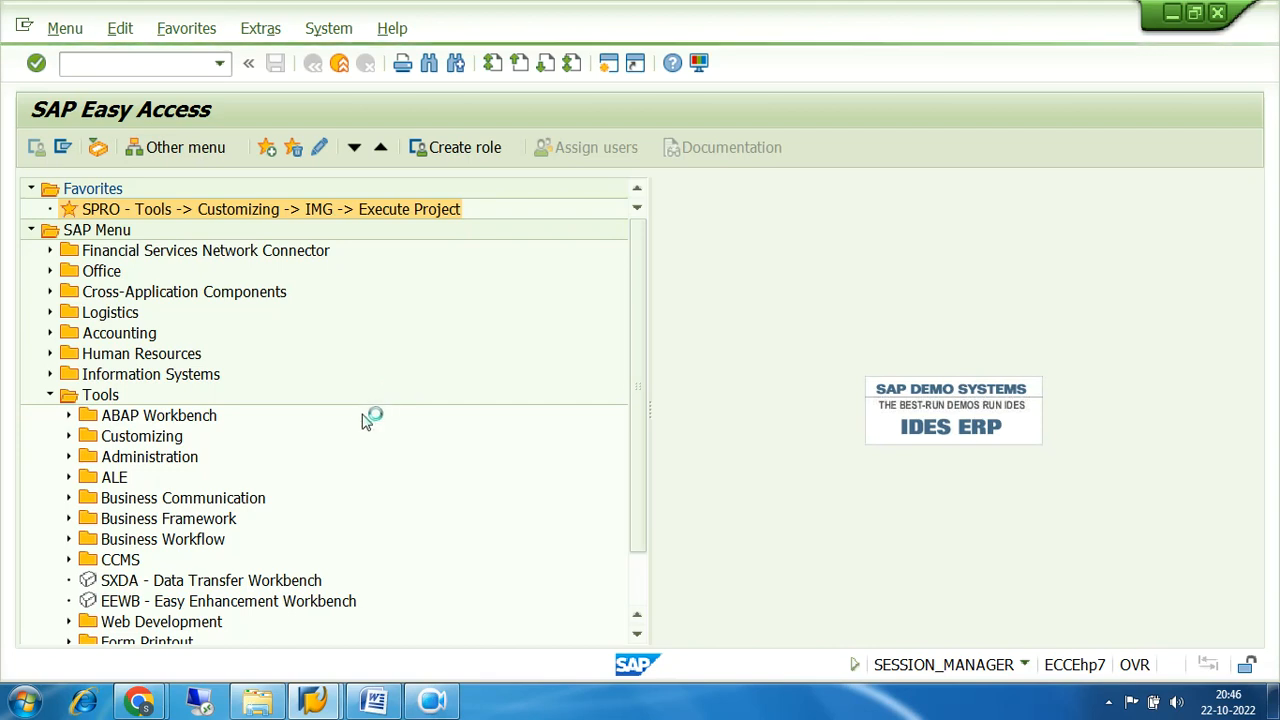
- Switch to the Google Meet call in Chrome and refresh the list of available wireless networks
click(142, 703)
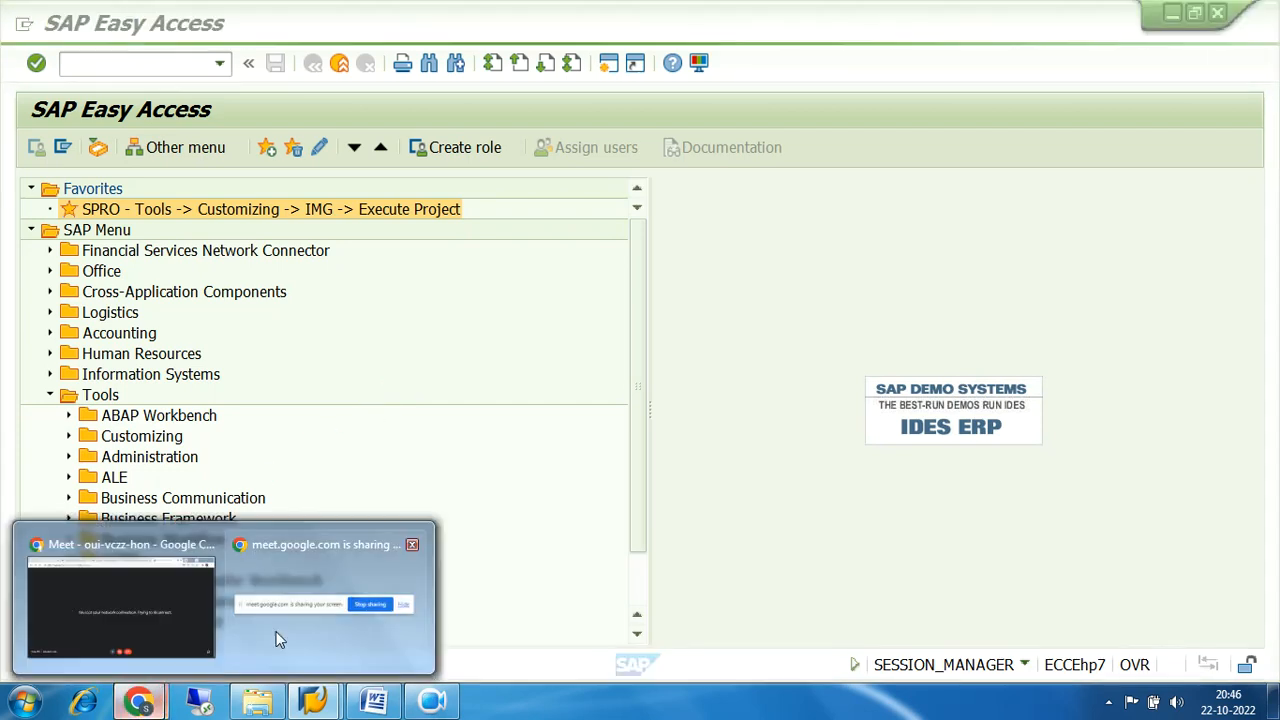
click(179, 620)
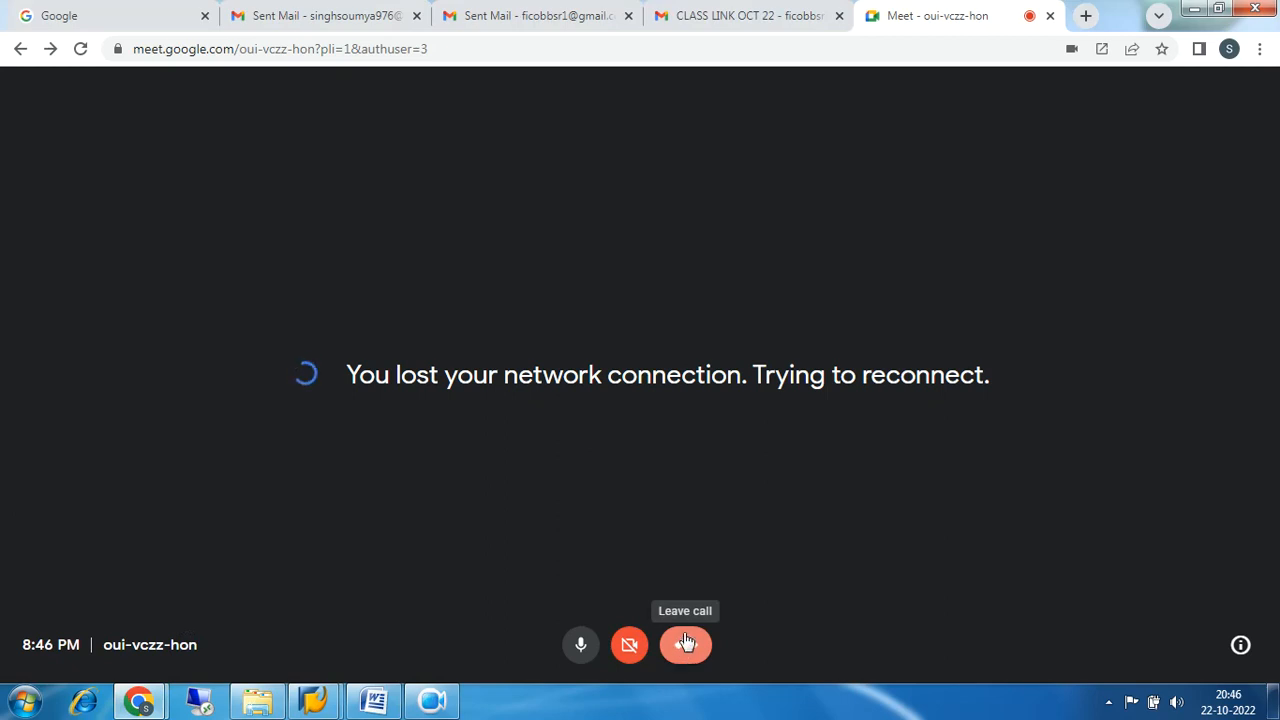
click(1108, 702)
click(1108, 577)
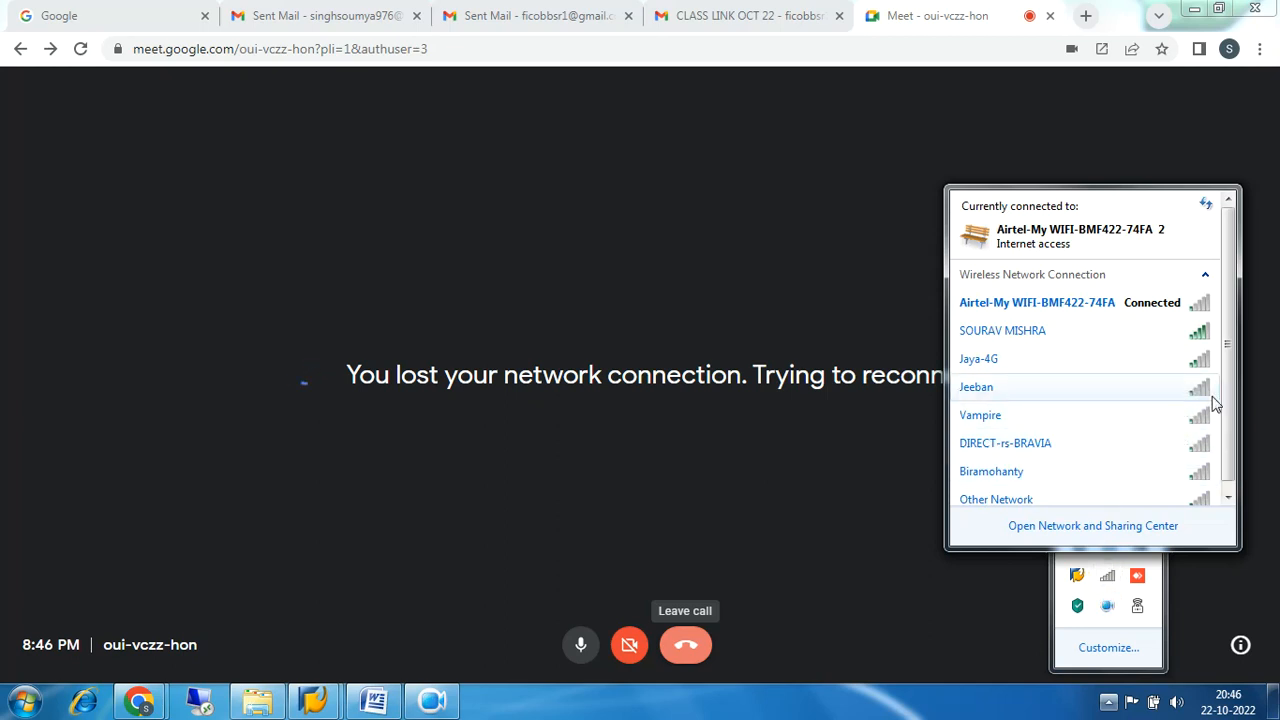
click(1207, 205)
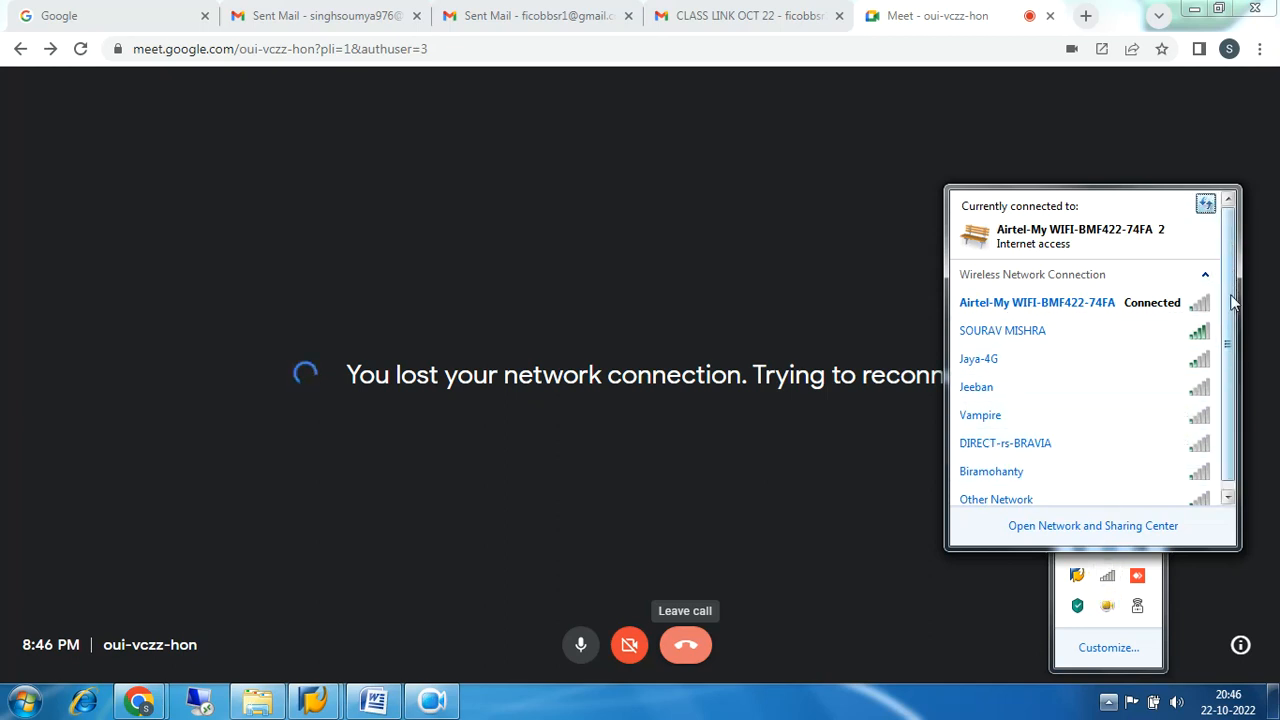
scroll(1233, 302, down, 1)
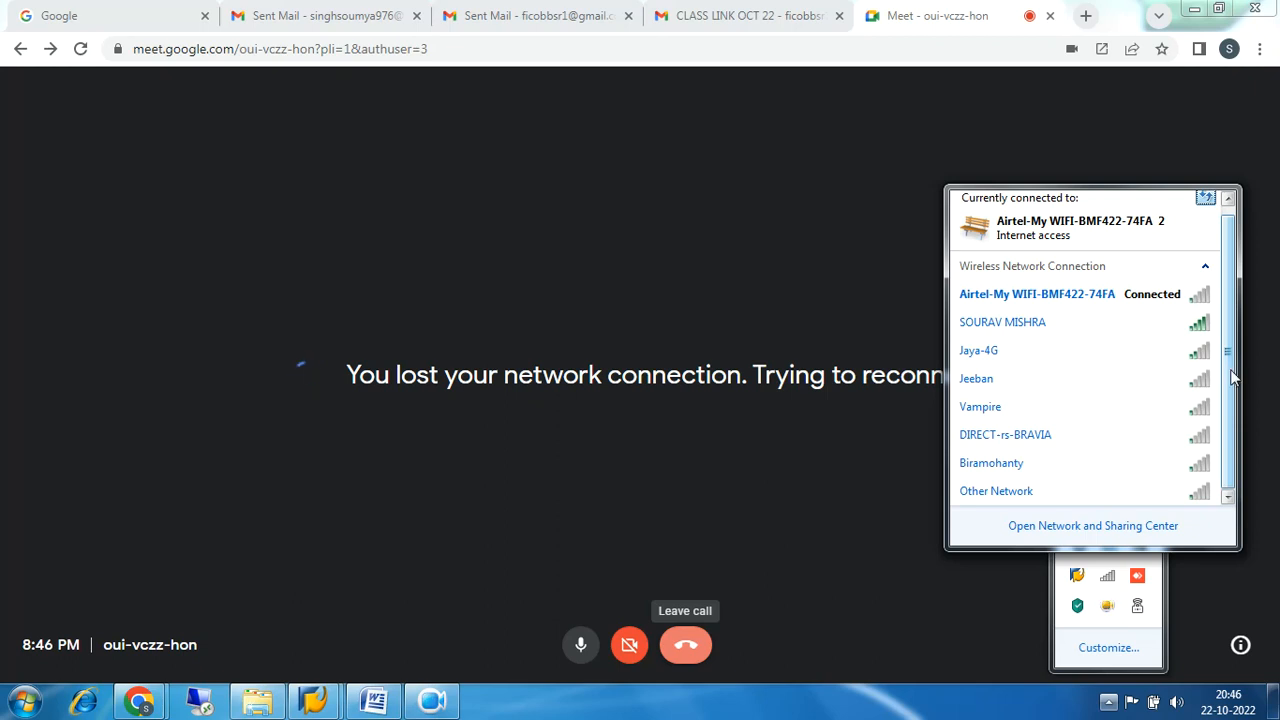
click(1205, 199)
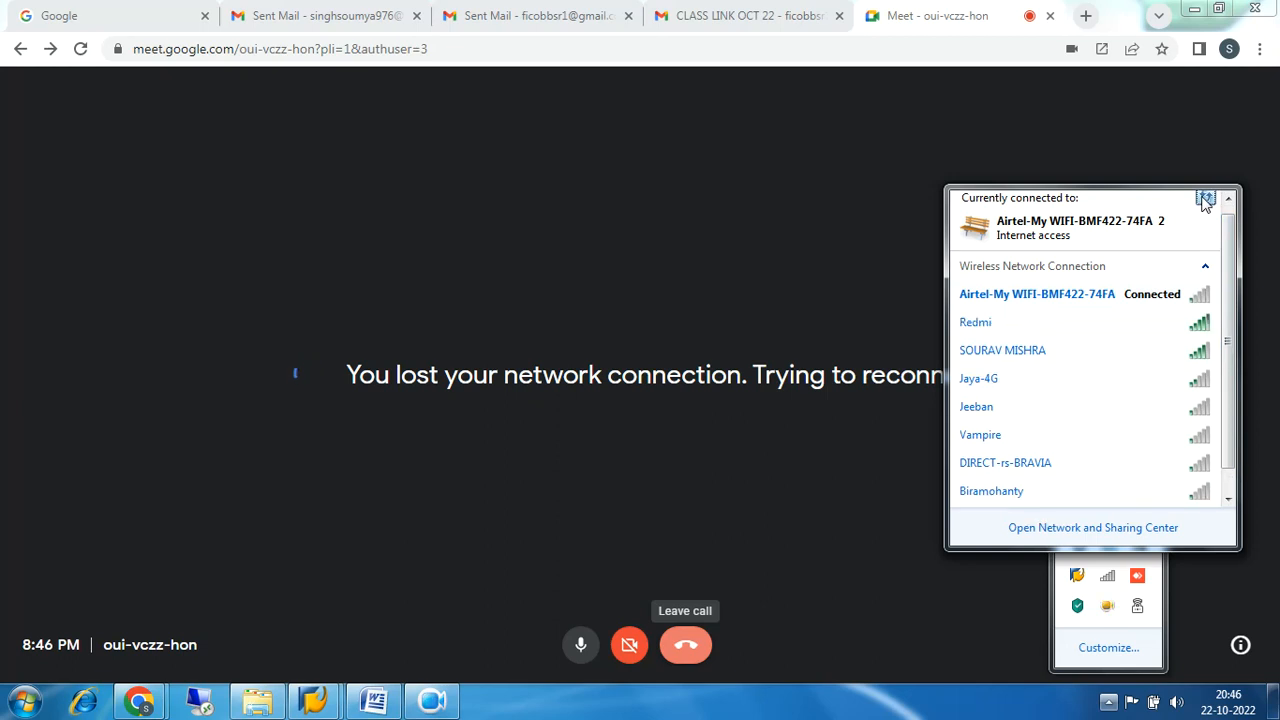
- Connect the computer to the Redmi wireless network and dismiss the SAP GUI connection error without opening its details
click(1070, 328)
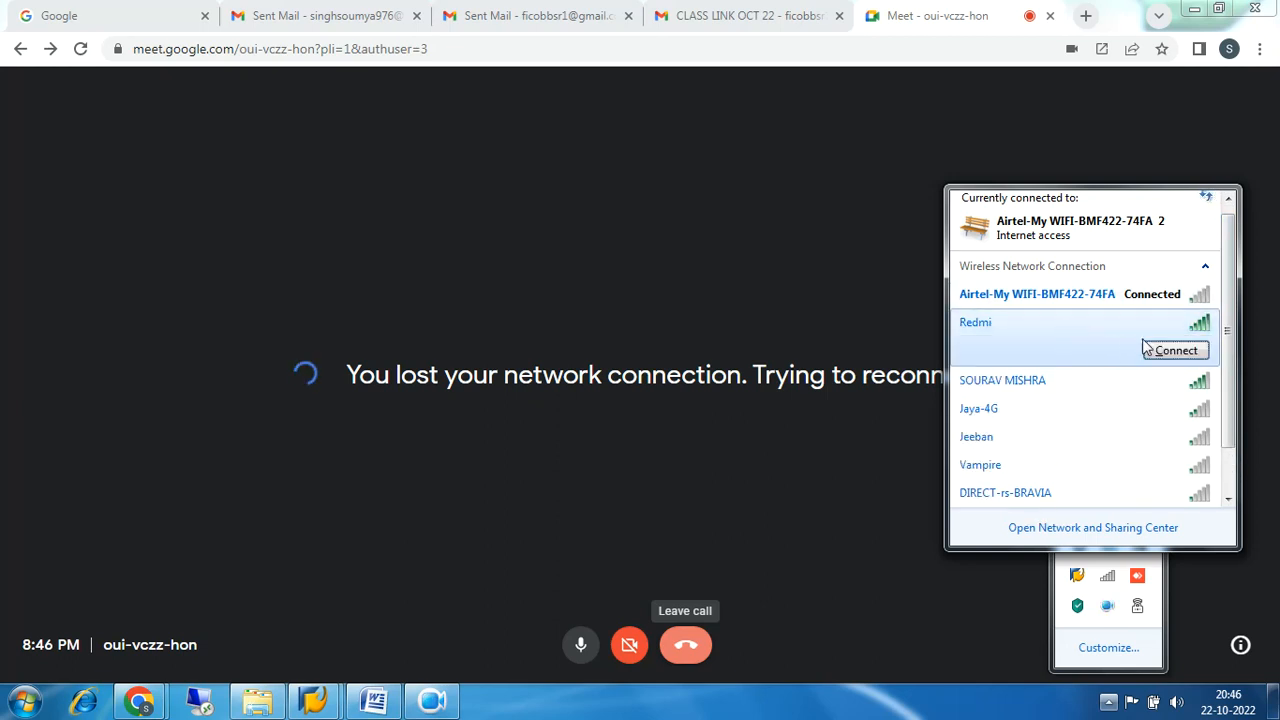
click(1175, 352)
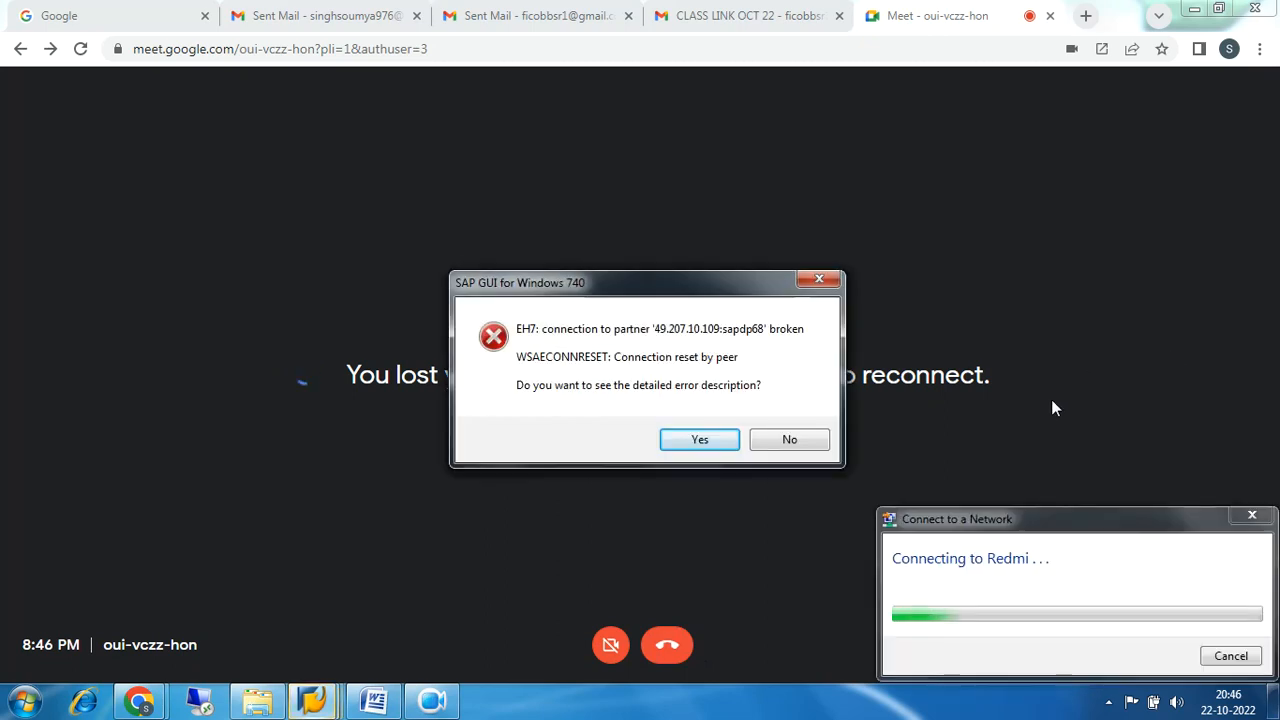
click(818, 448)
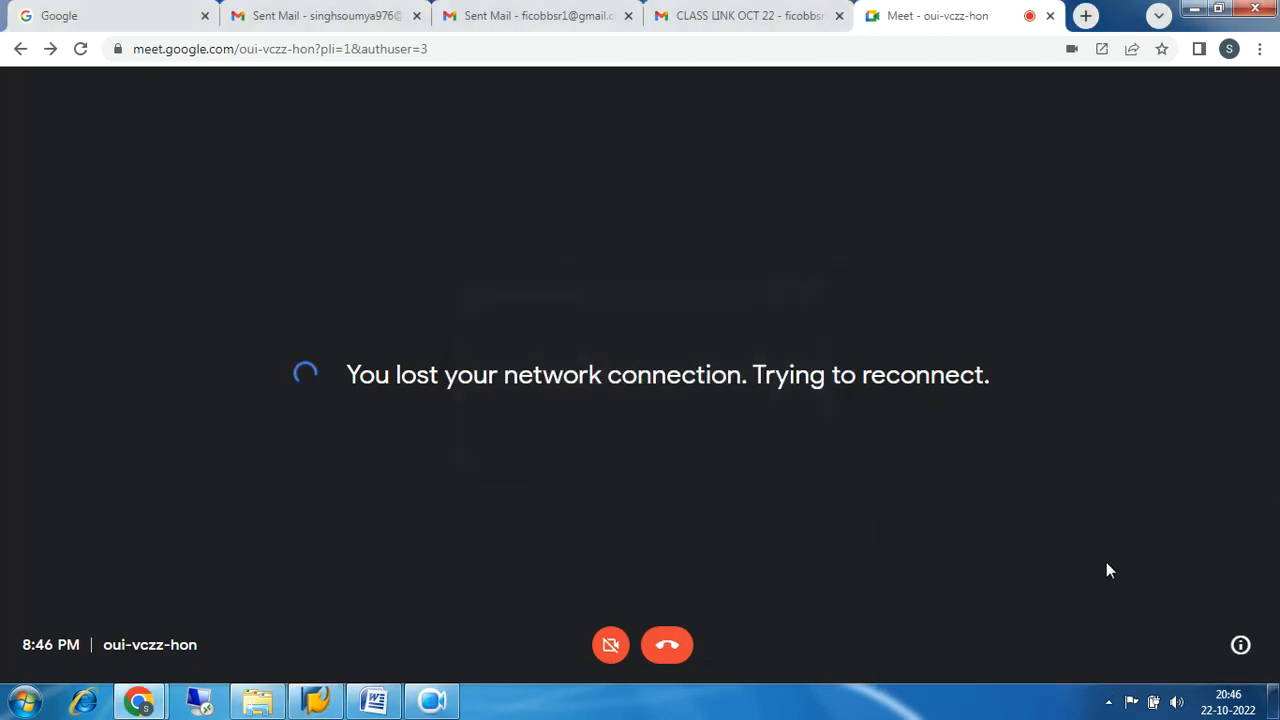
- Leave the disconnected Google Meet call and close its browser tab
click(669, 647)
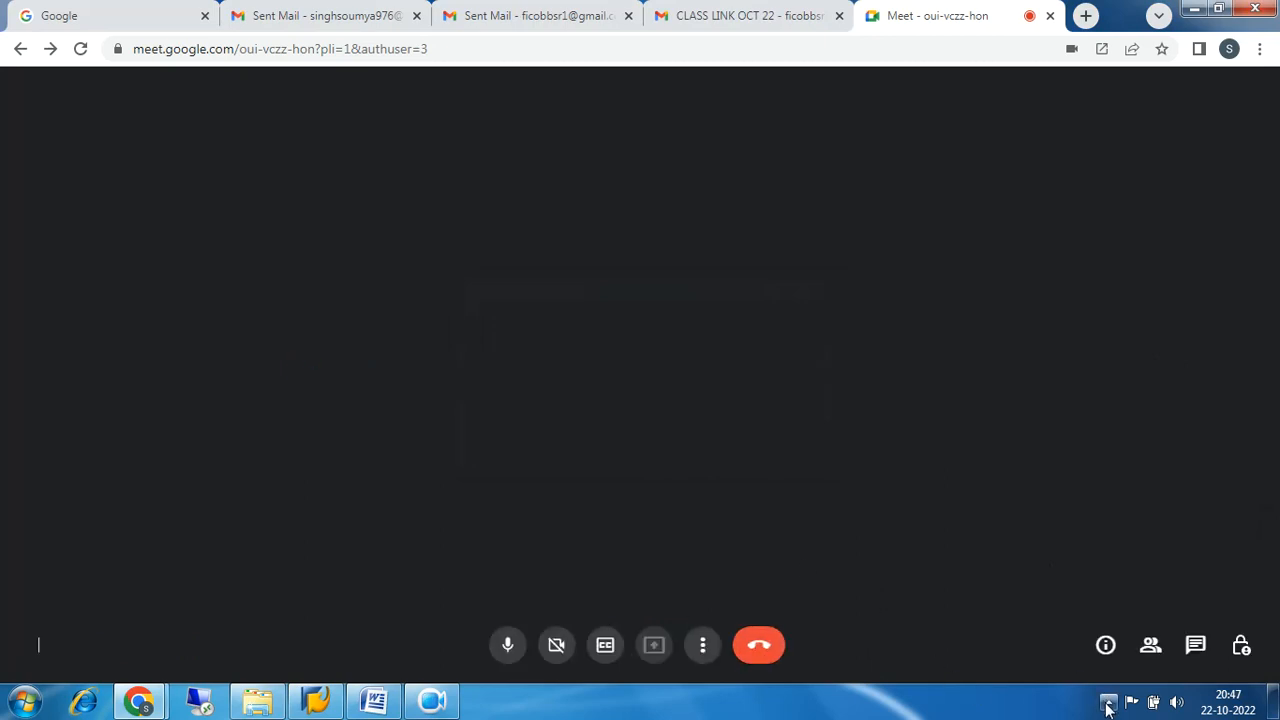
click(1108, 702)
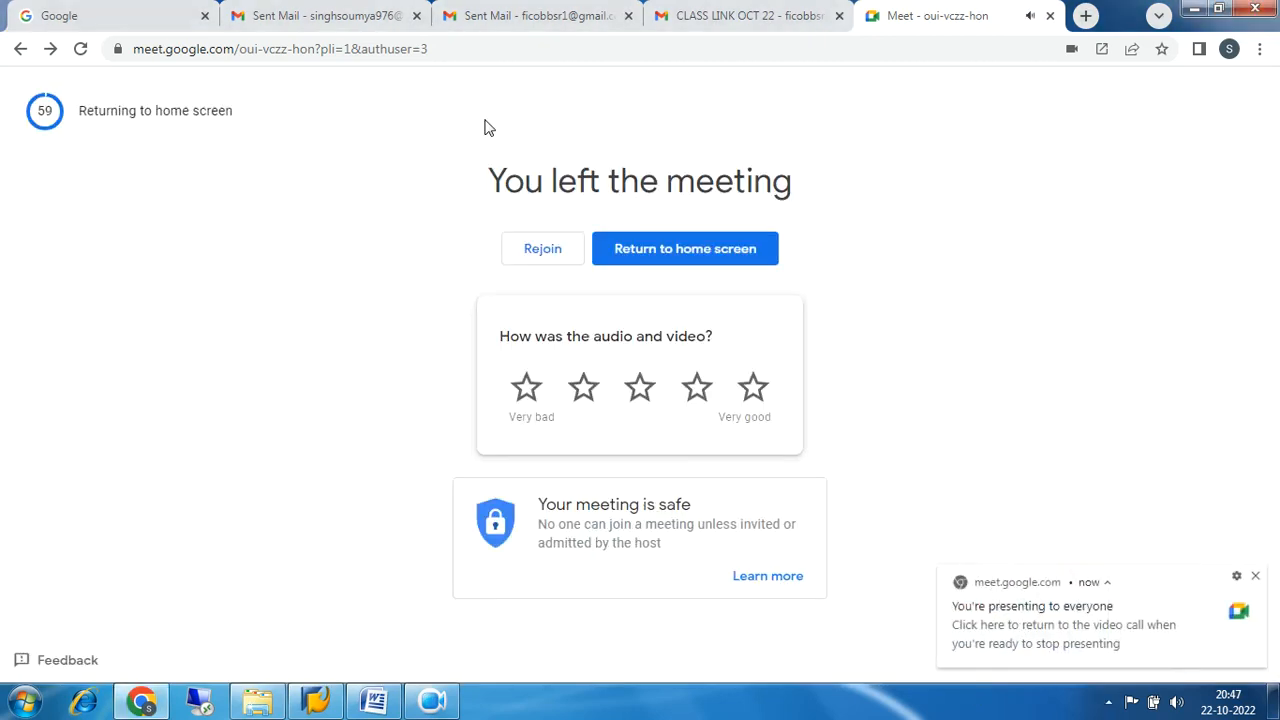
click(1050, 15)
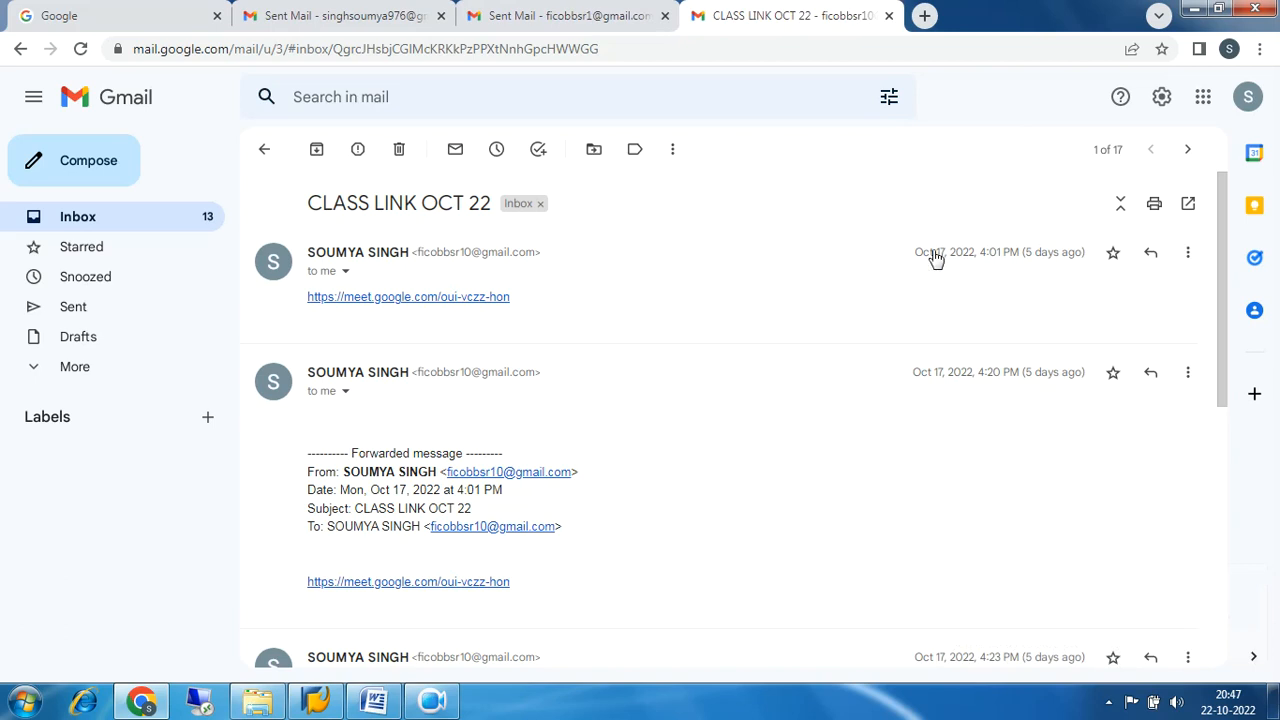
- Open the meeting link from the CLASS LINK OCT 22 e-mail and switch Meet to the Google account that received it
click(476, 300)
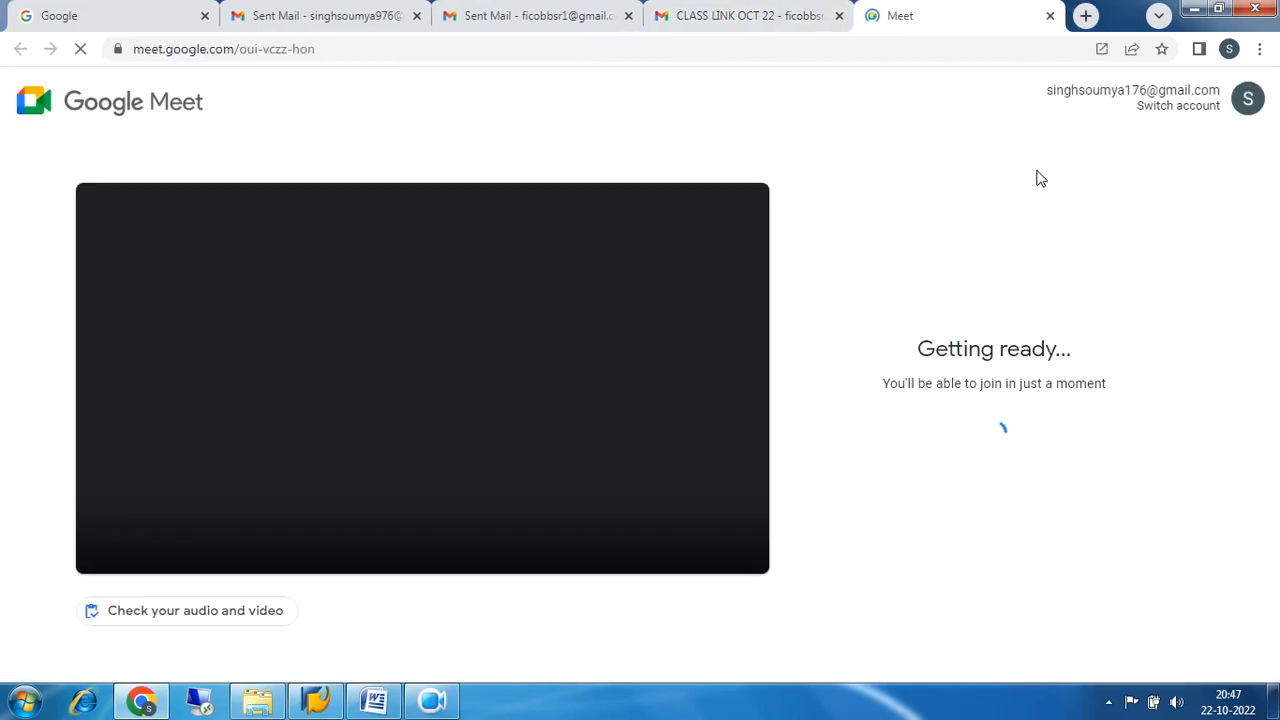
click(1185, 110)
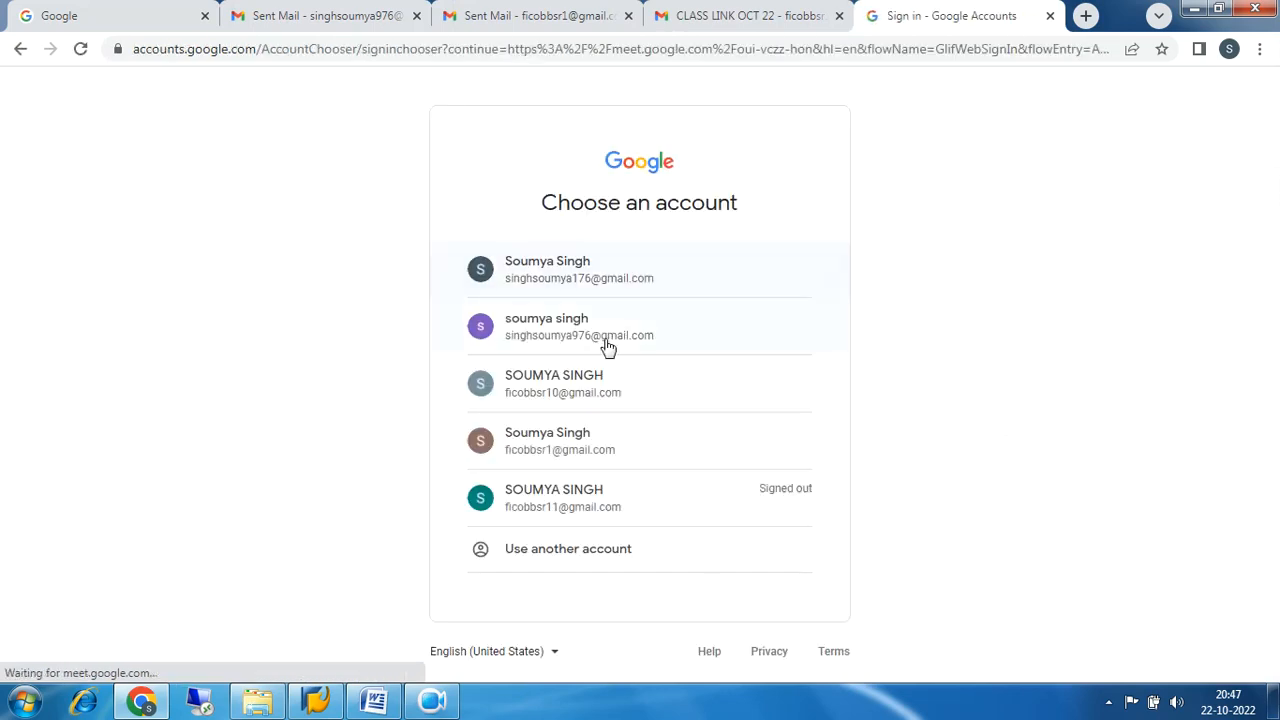
click(557, 403)
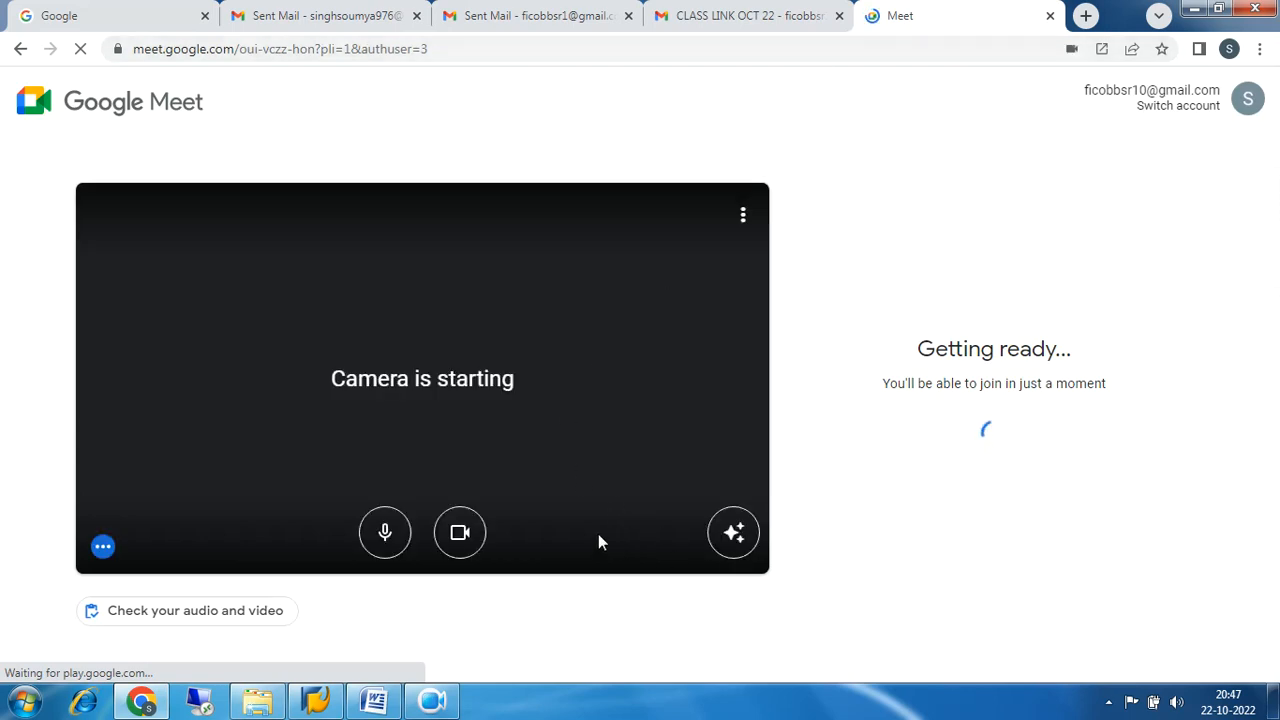
- Join the meeting with the microphone and camera off, and unmute the microphone once in the call
click(386, 536)
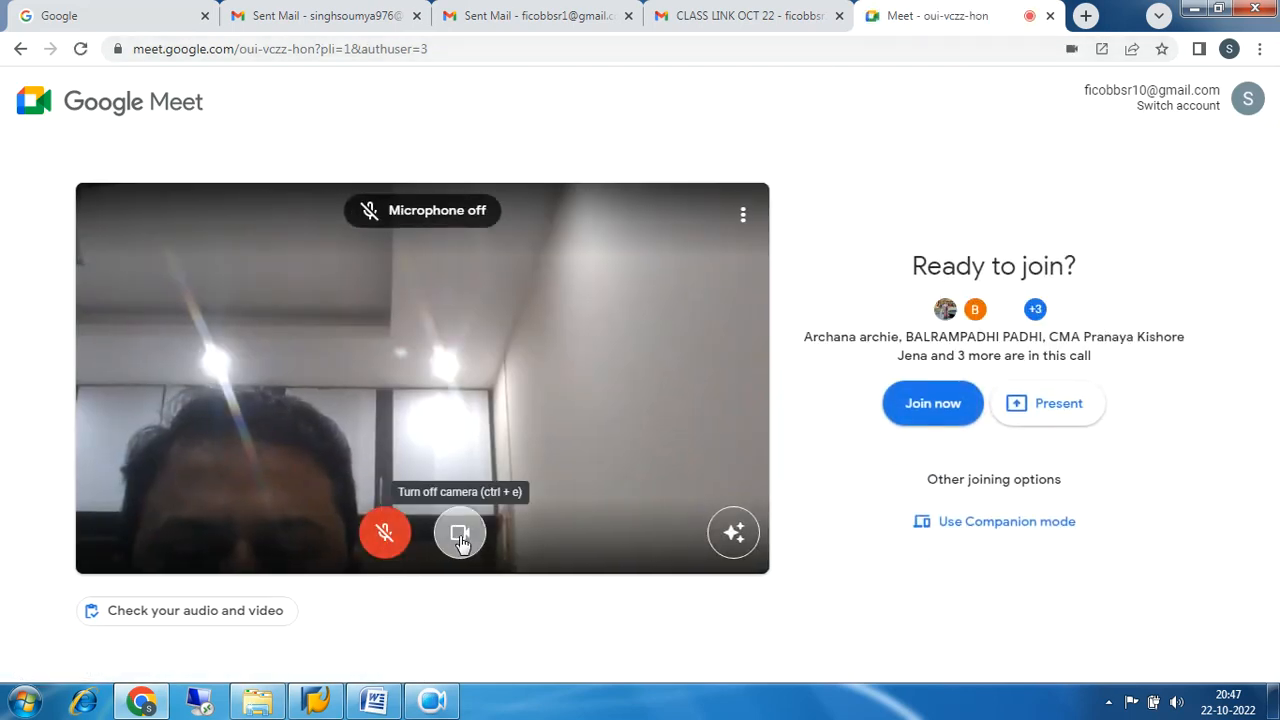
click(459, 533)
click(914, 402)
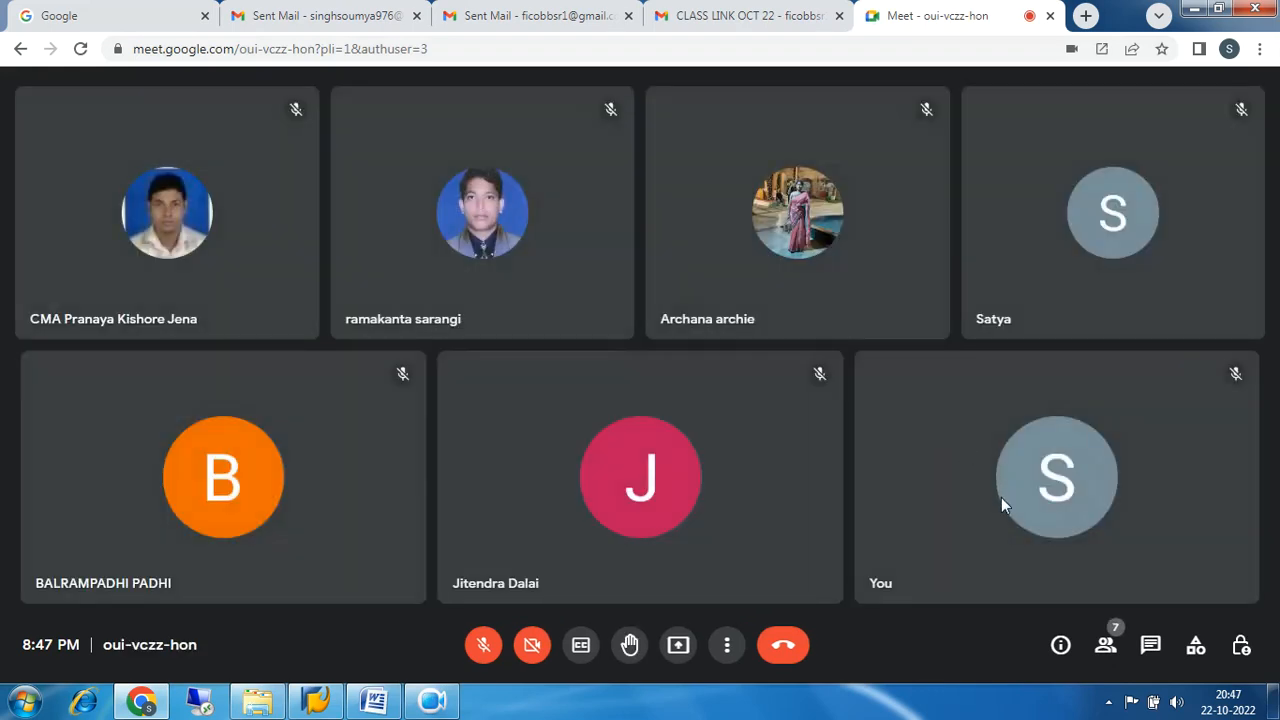
click(484, 646)
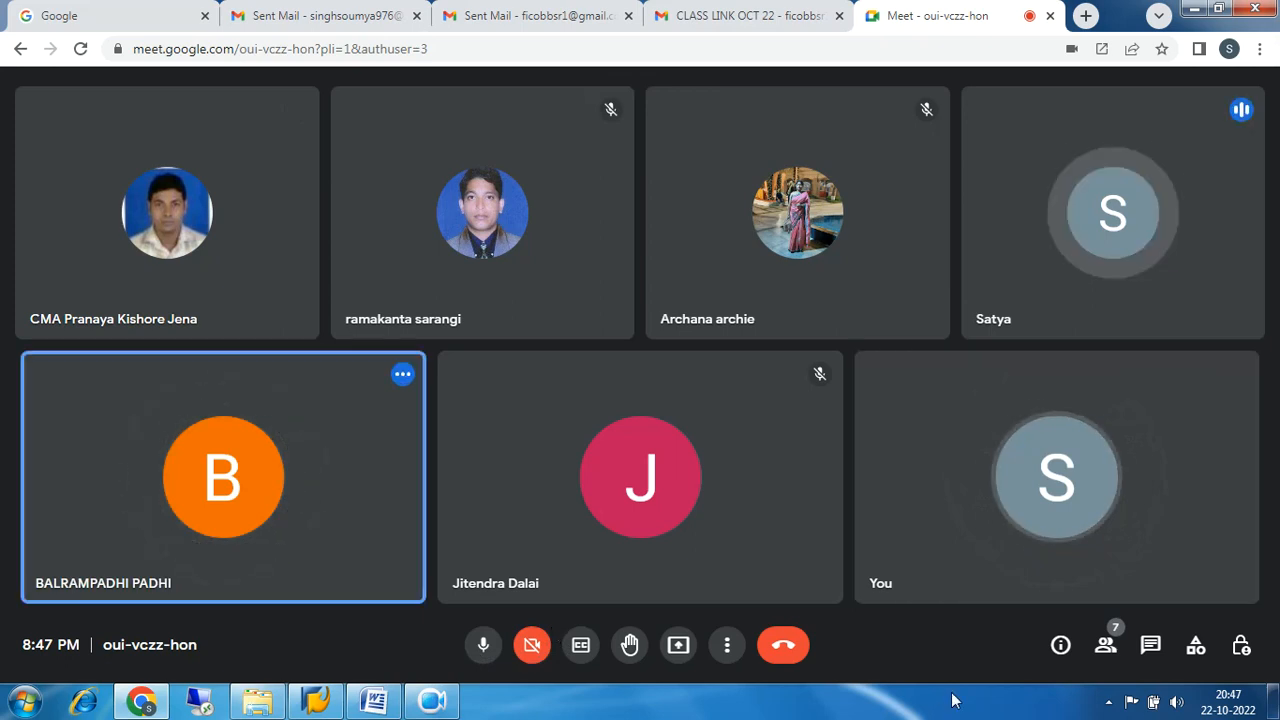
click(1108, 701)
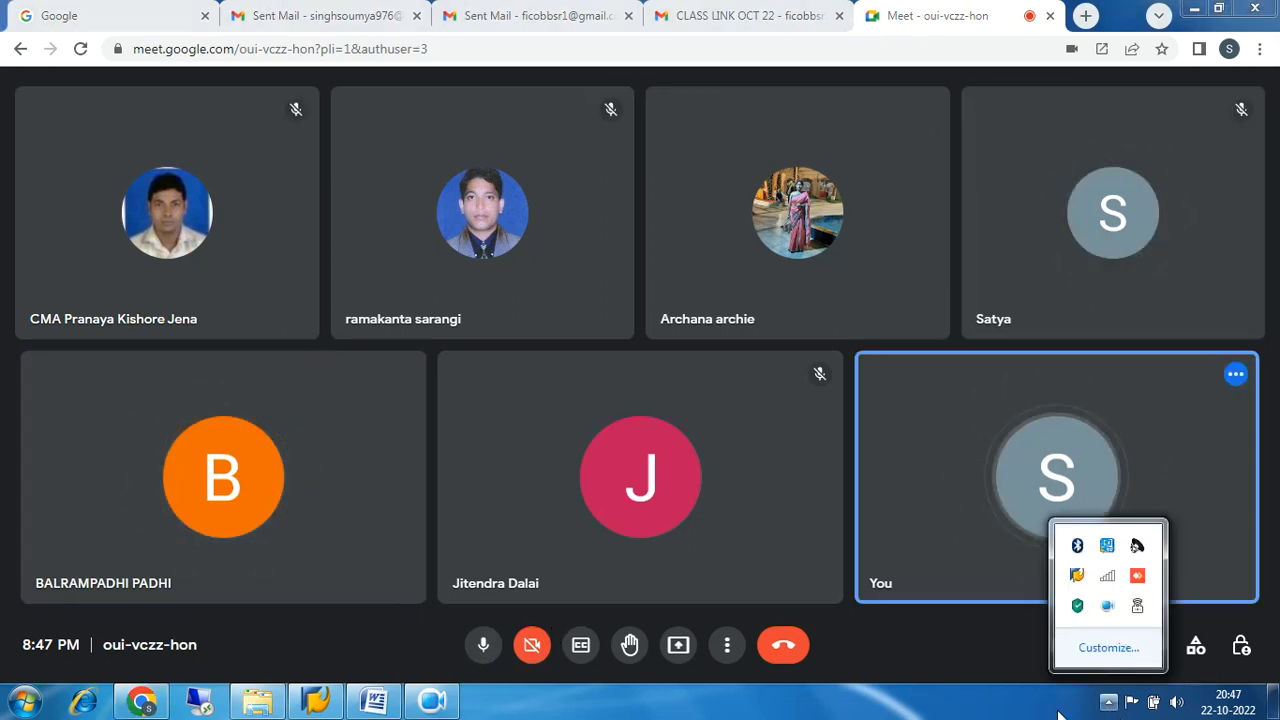
click(316, 699)
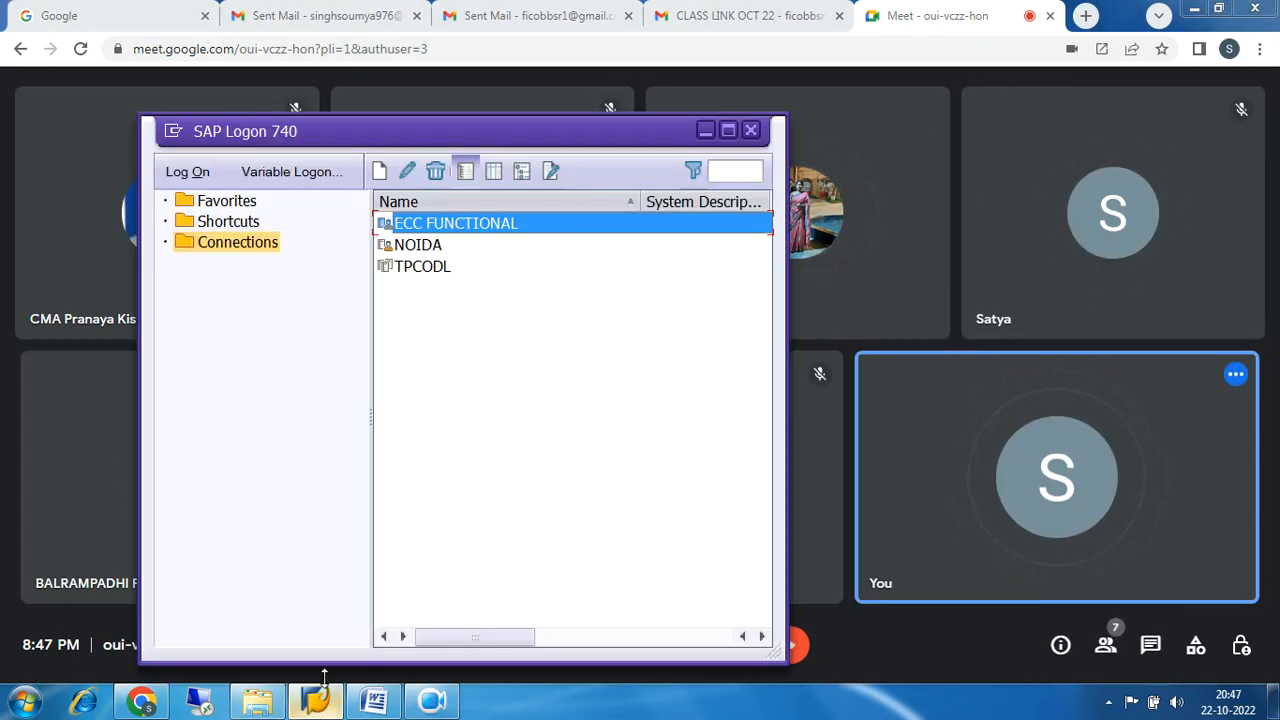
click(543, 704)
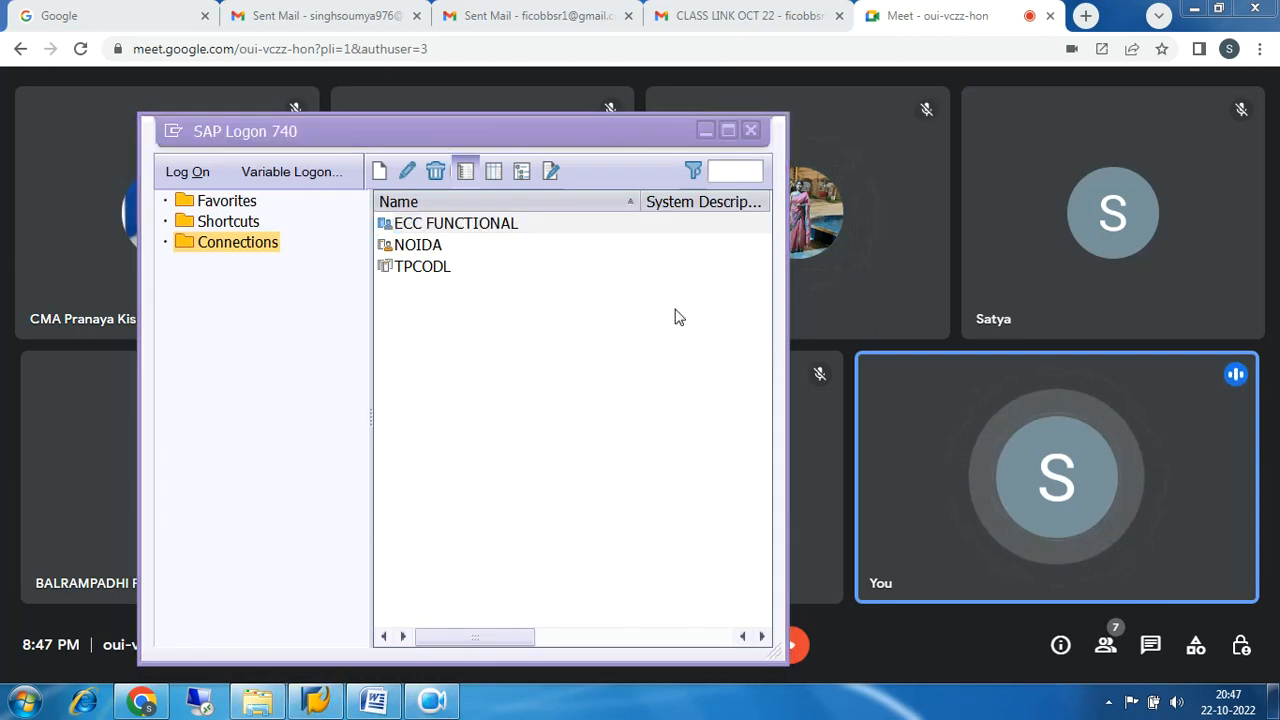
click(706, 131)
- Present the entire screen to the meeting and hide the screen-sharing notice
click(678, 645)
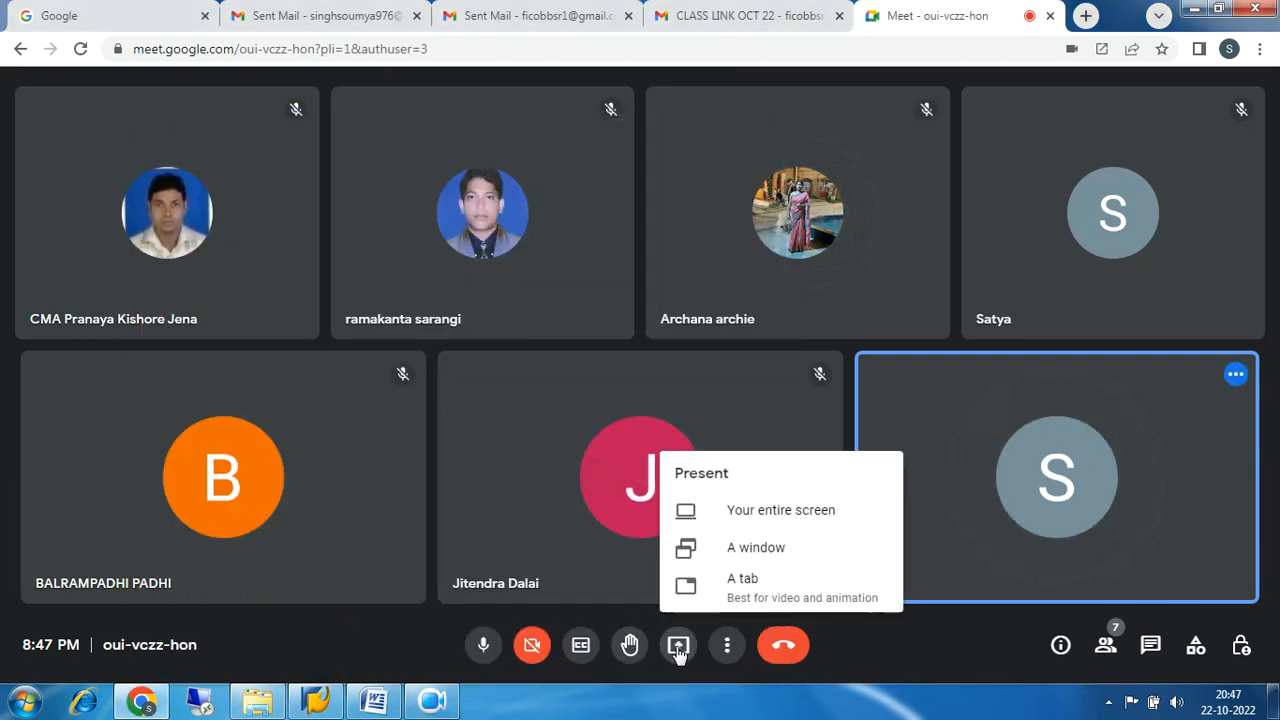
click(752, 514)
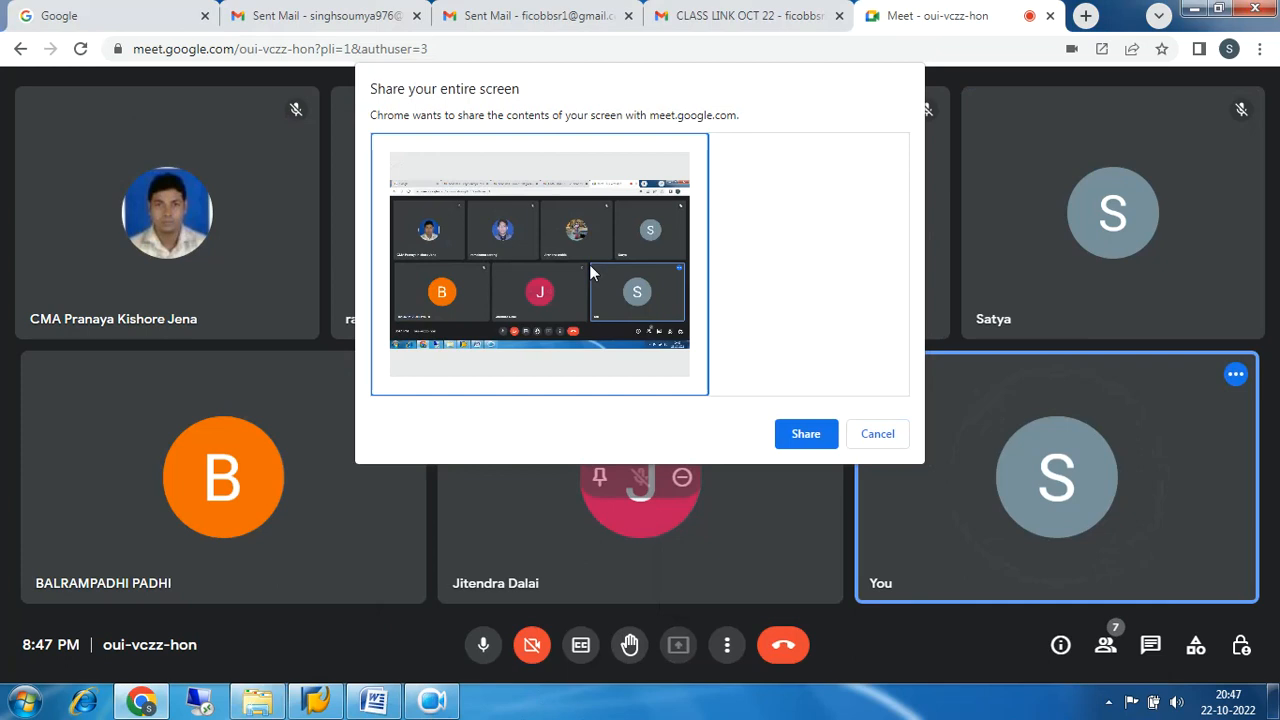
click(808, 433)
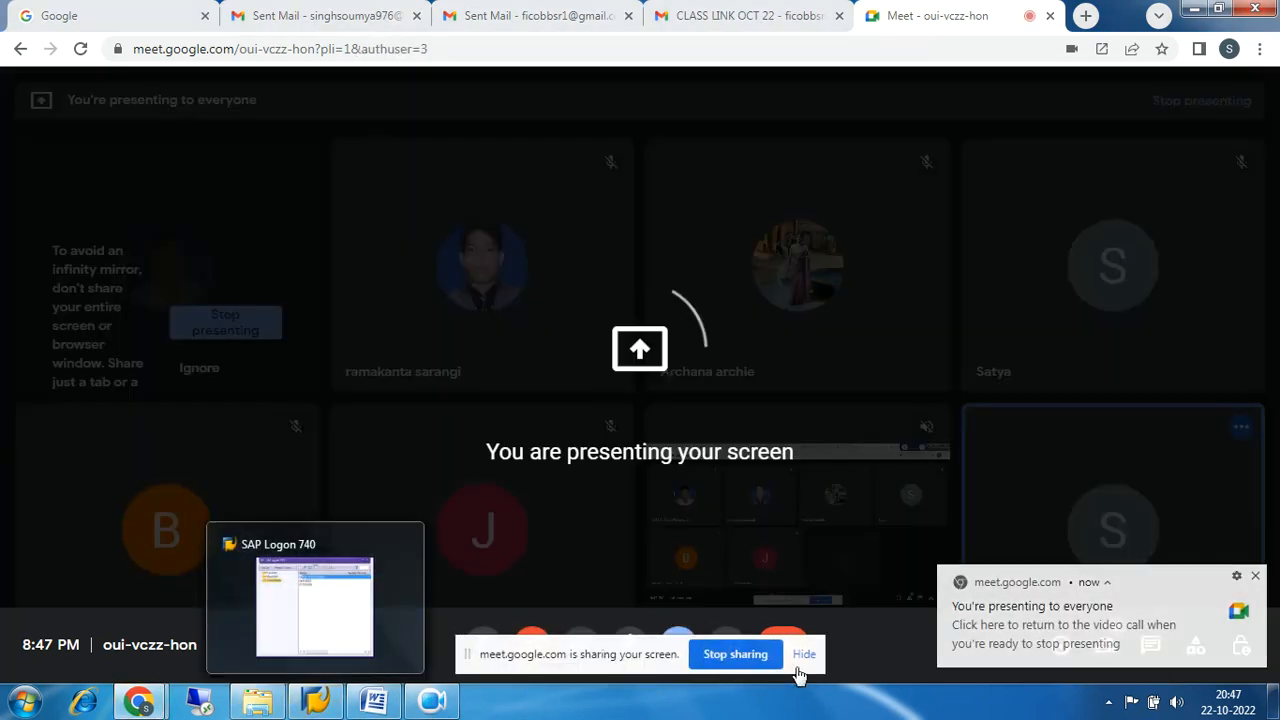
click(804, 655)
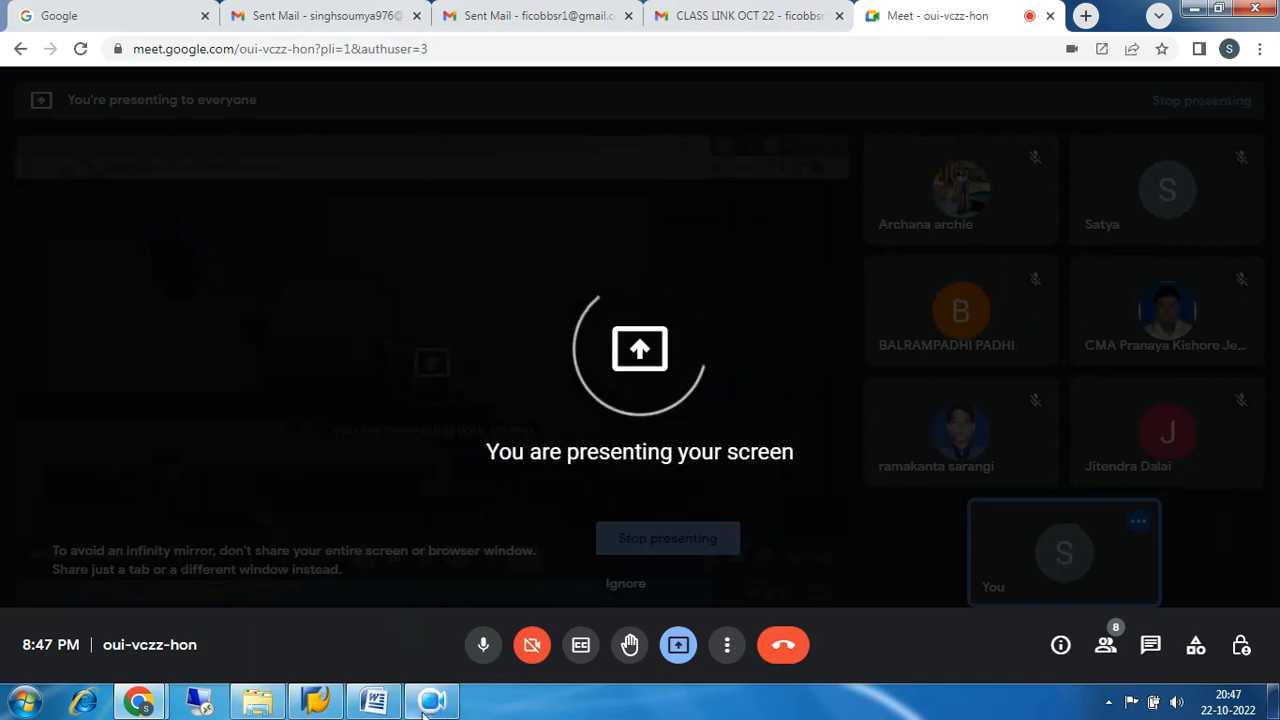
- Switch to SAP Logon, log on to ECC FUNCTIONAL with the saved user ID and the account password, and dismiss the presenting notification
click(322, 703)
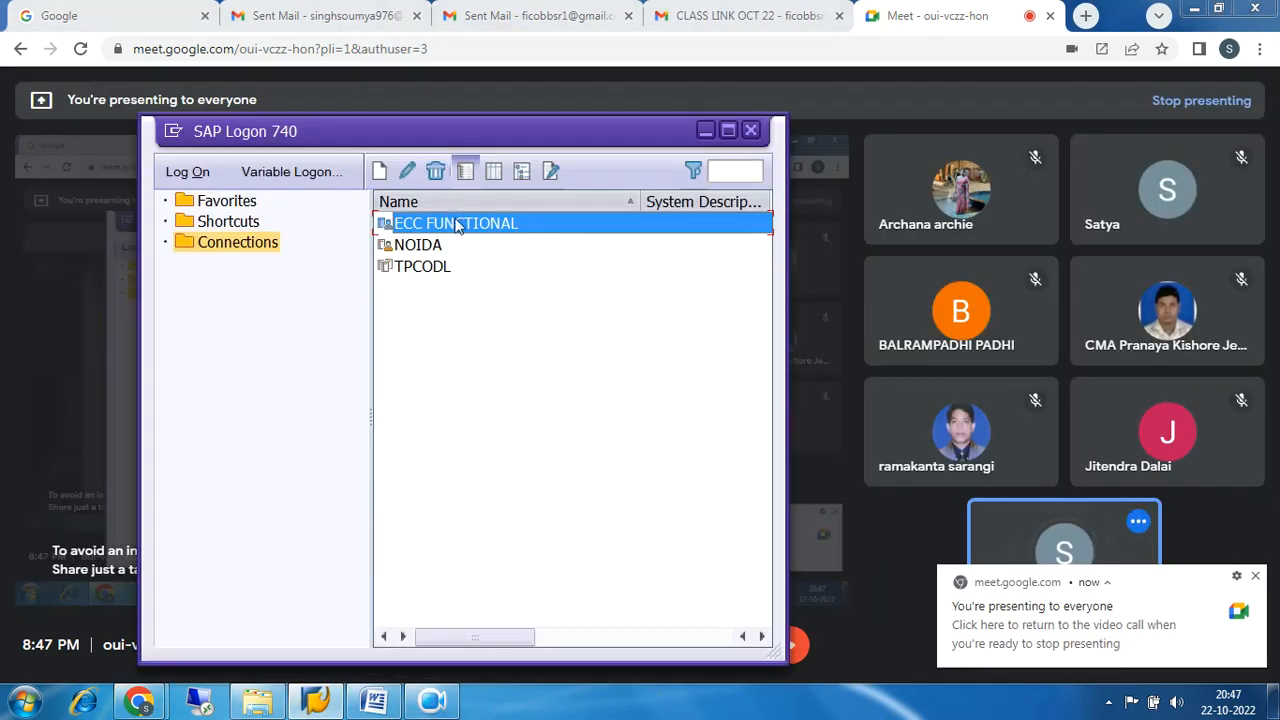
double_click(456, 224)
click(275, 232)
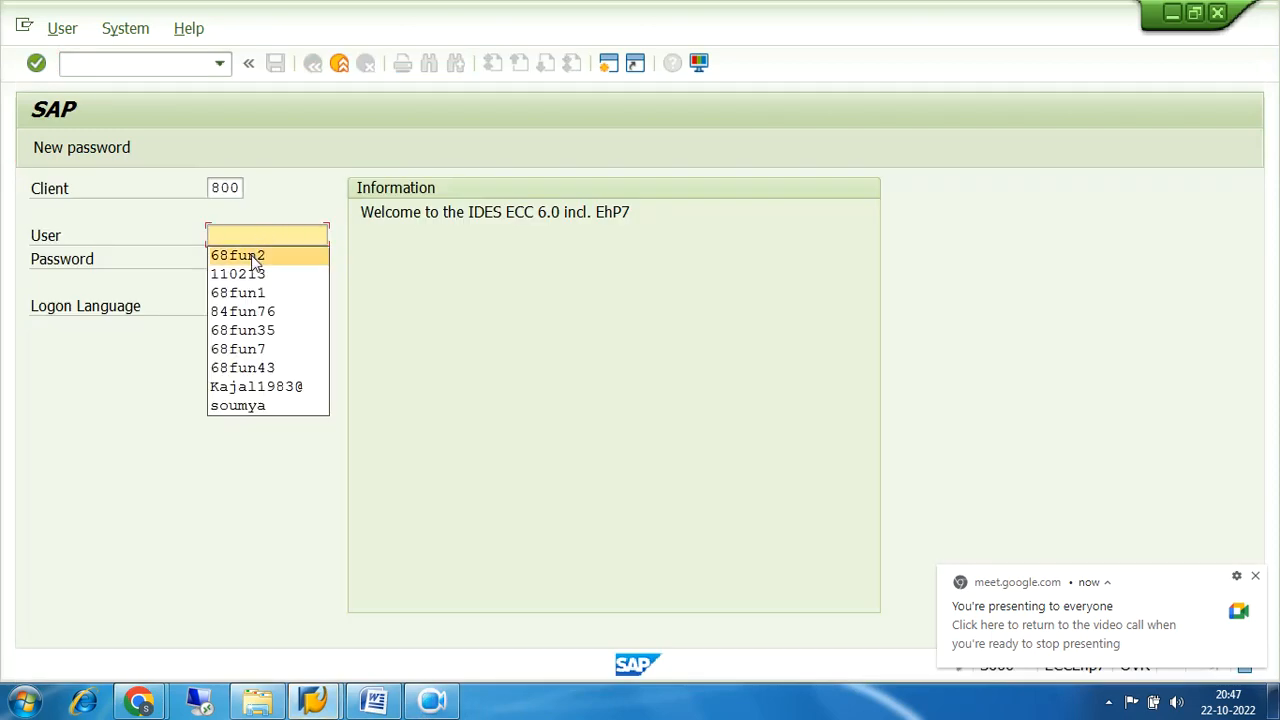
click(252, 256)
key(Tab)
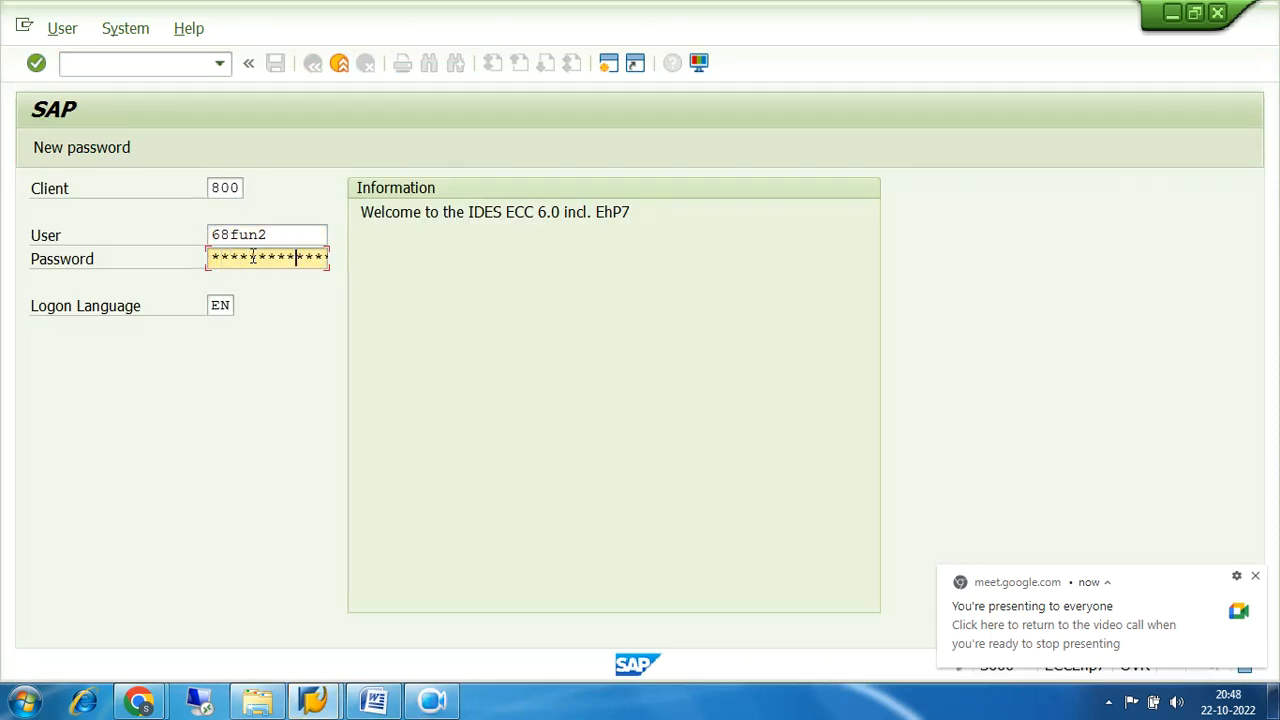
key(Return)
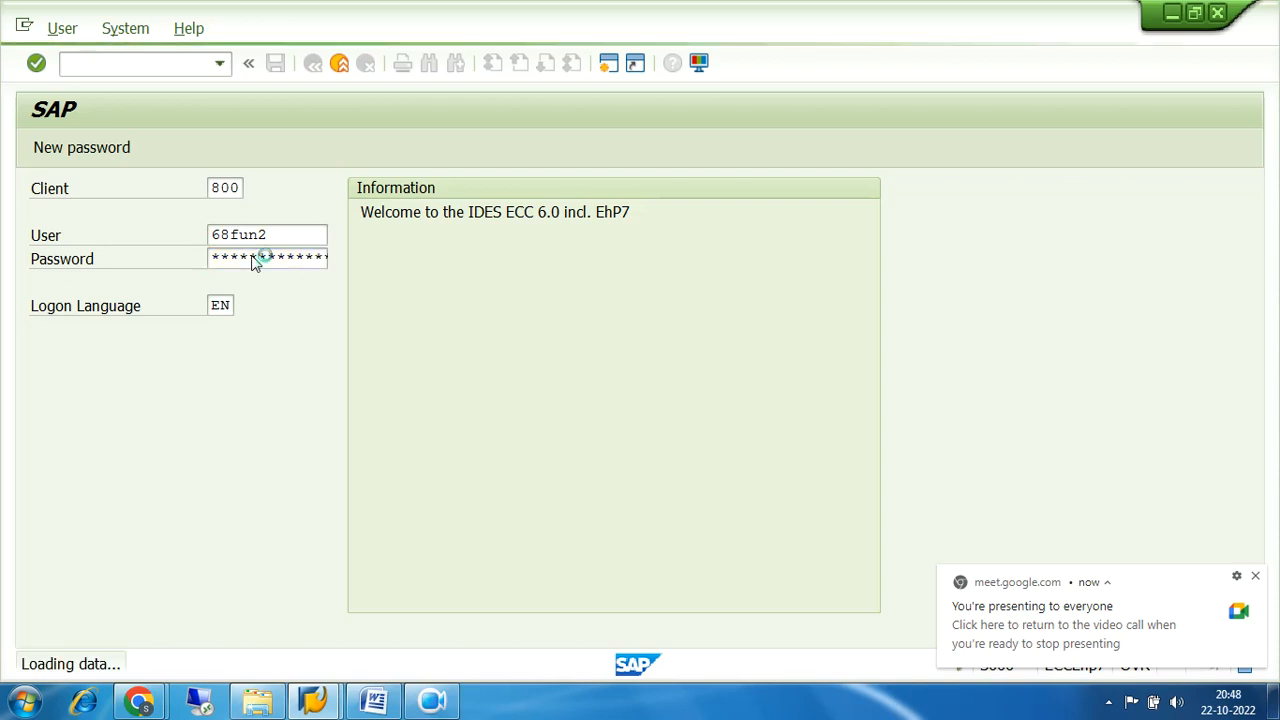
click(1255, 576)
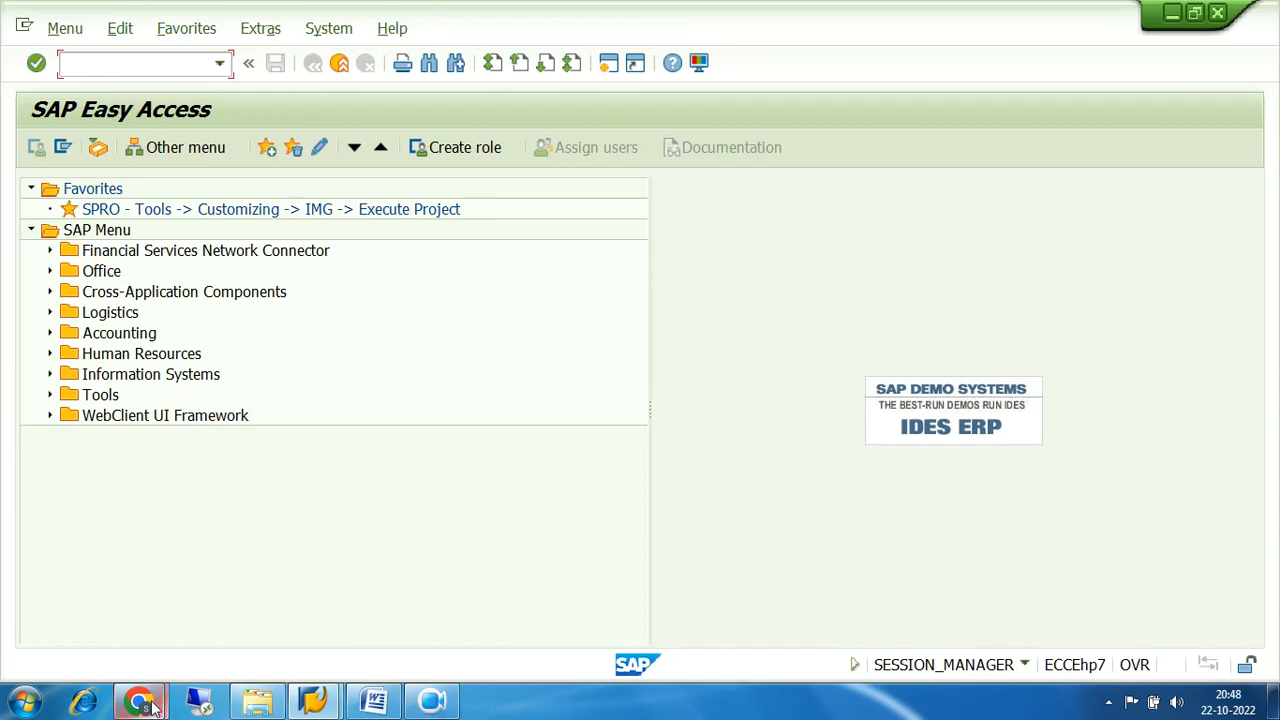
- Delete the SPRO - Tools -> Customizing -> IMG -> Execute Project entry from Favorites
click(263, 210)
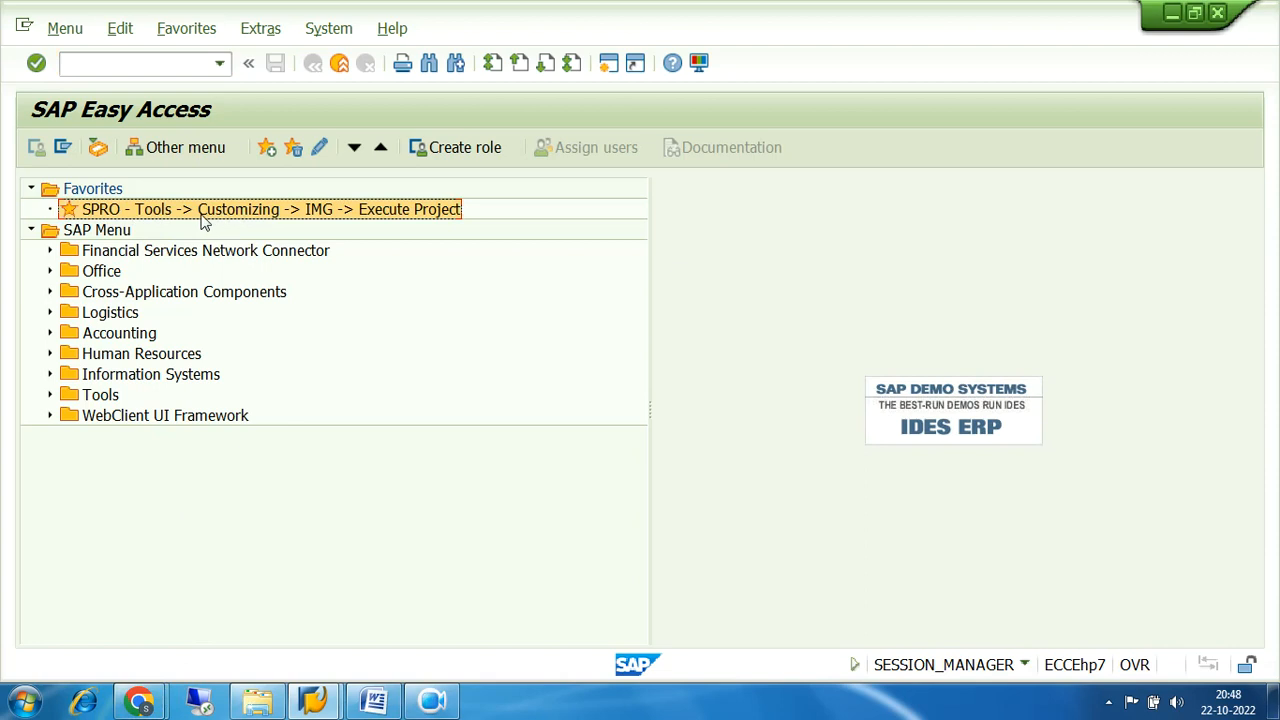
click(294, 147)
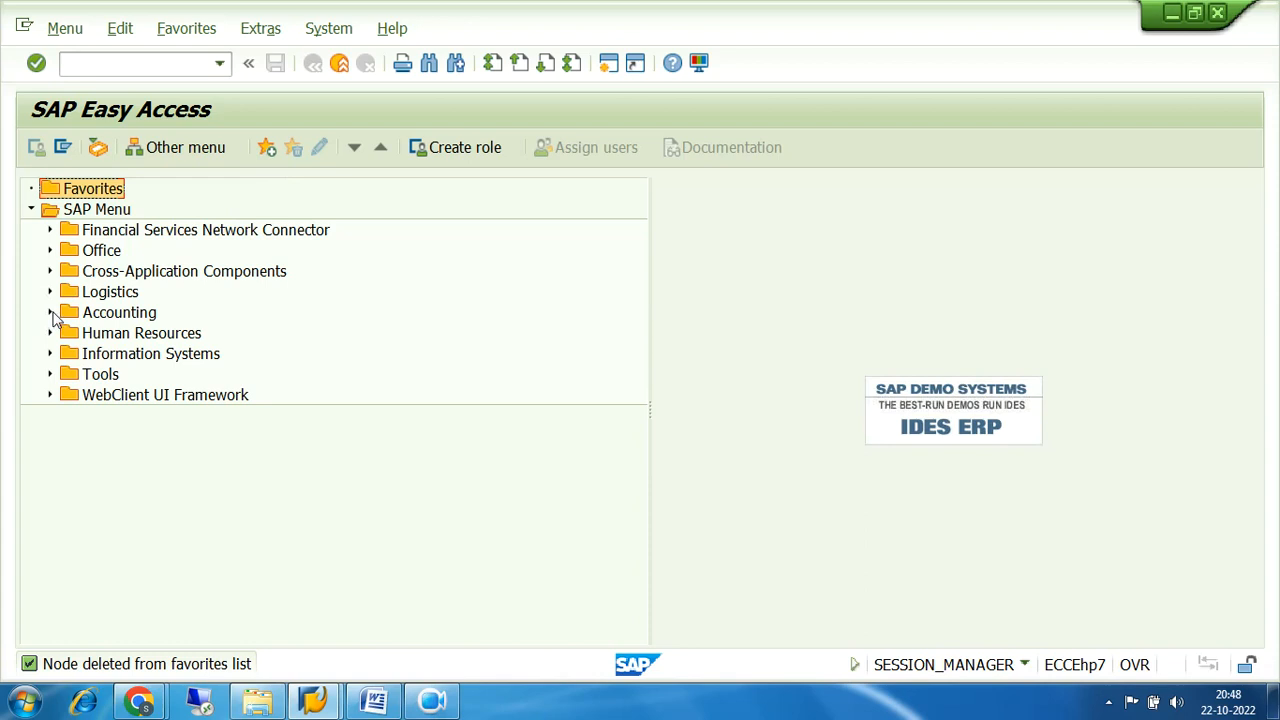
- Add SPRO - Execute Project from Tools > Customizing > IMG to Favorites, and collapse the Tools folder
click(50, 374)
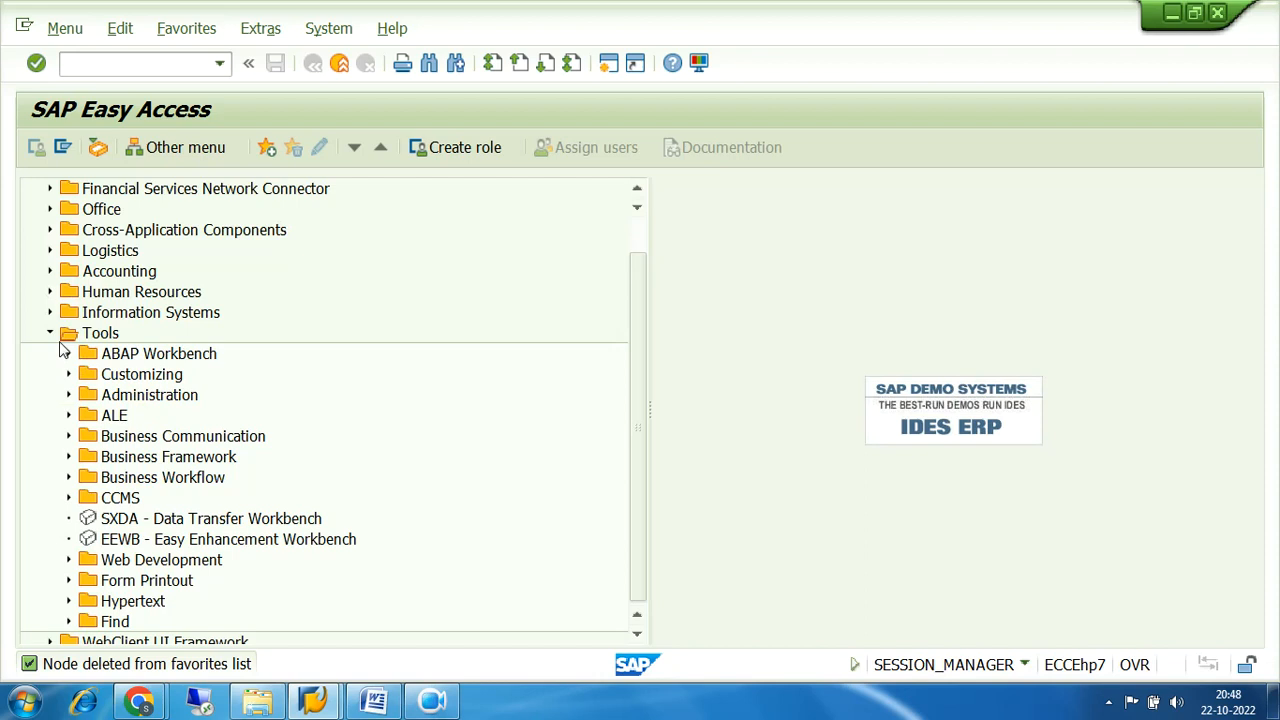
click(68, 374)
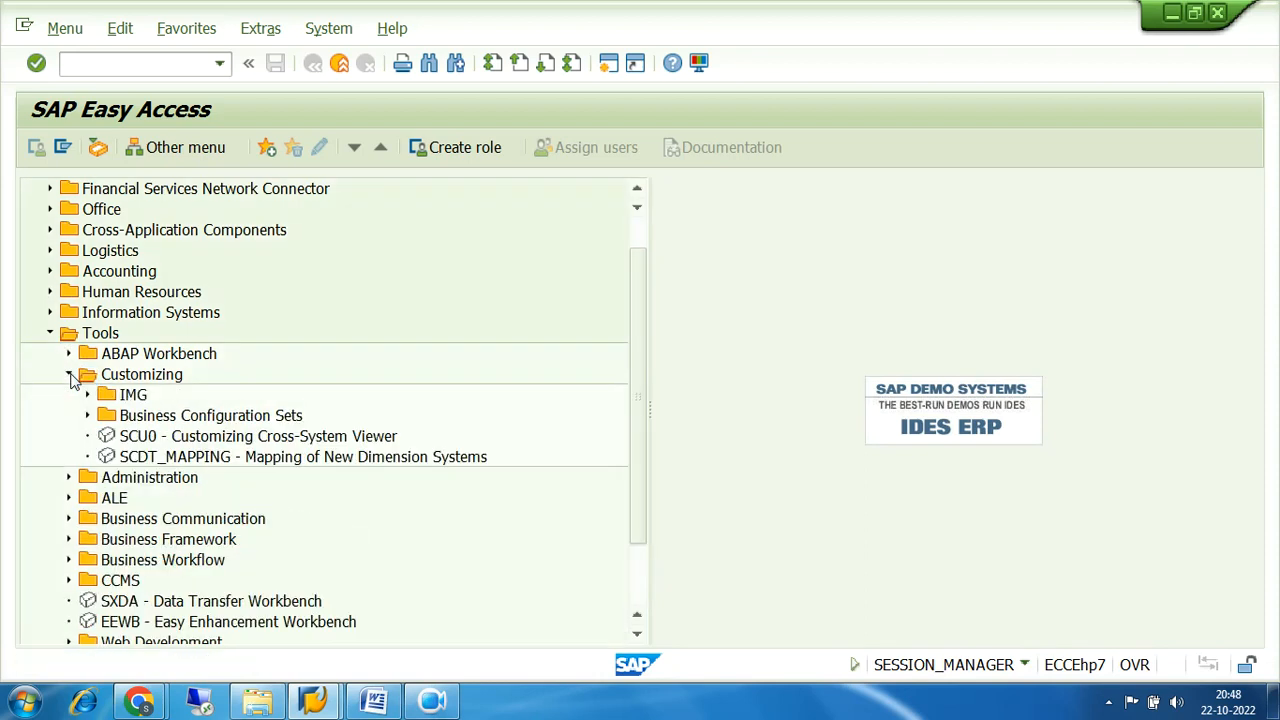
click(87, 395)
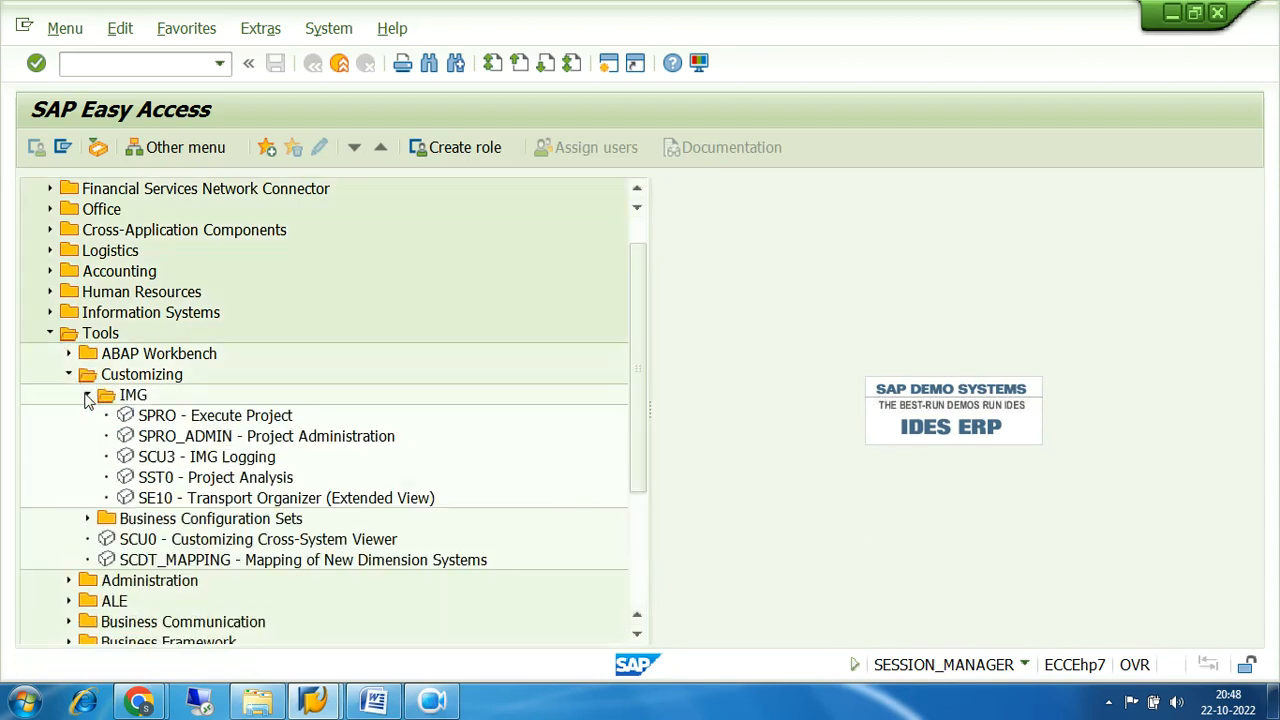
click(166, 418)
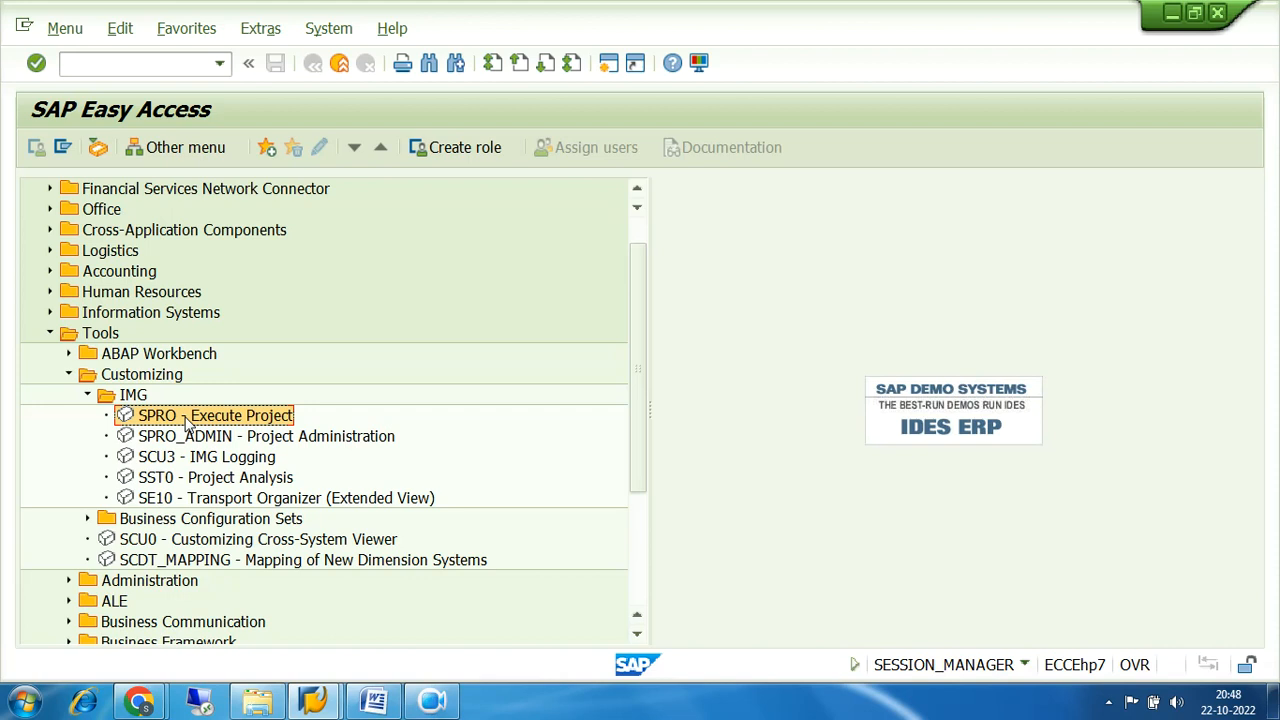
click(267, 150)
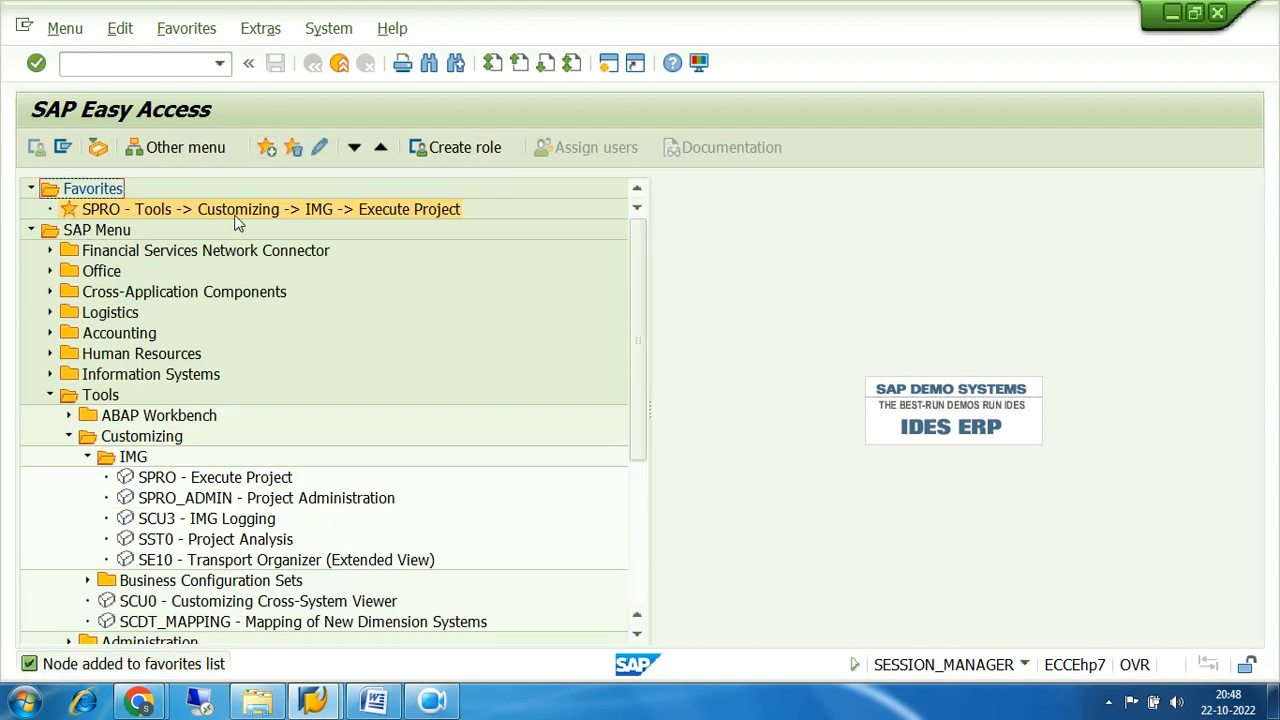
click(69, 436)
click(50, 396)
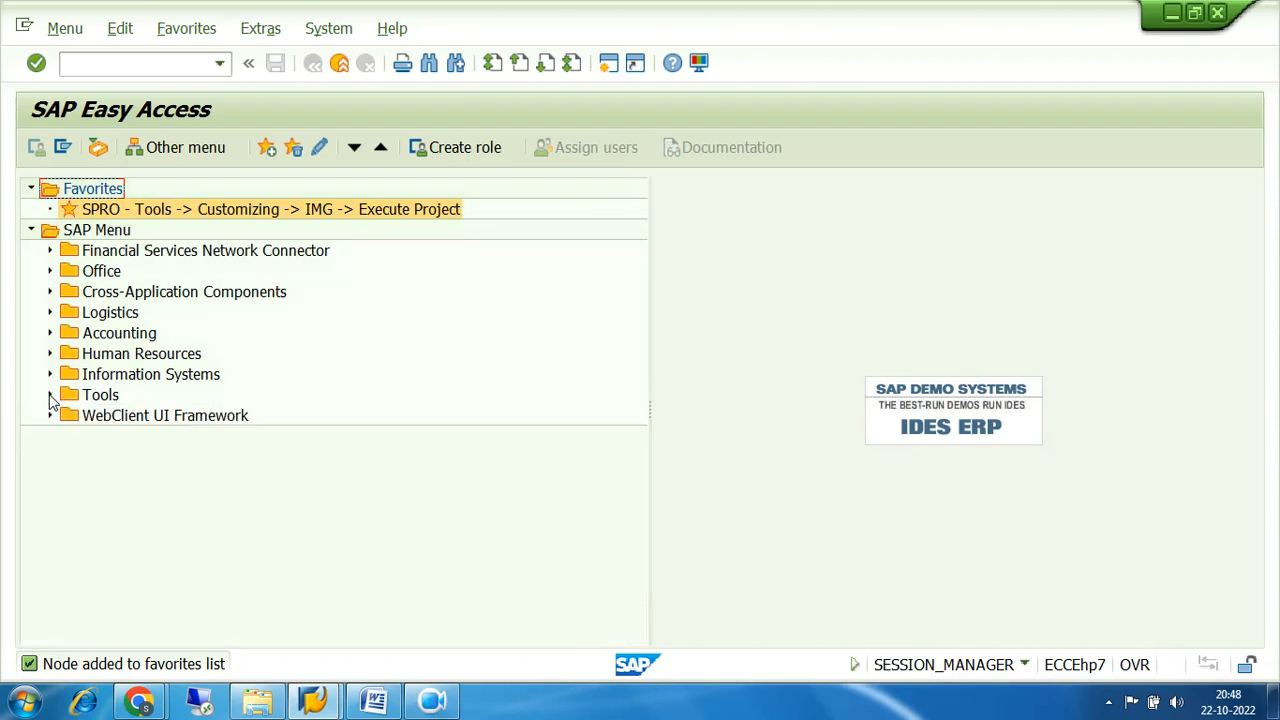
- Add FB50 - Enter G/L Account Document from Accounting > Financial Accounting > General Ledger > Document Entry to Favorites
click(49, 335)
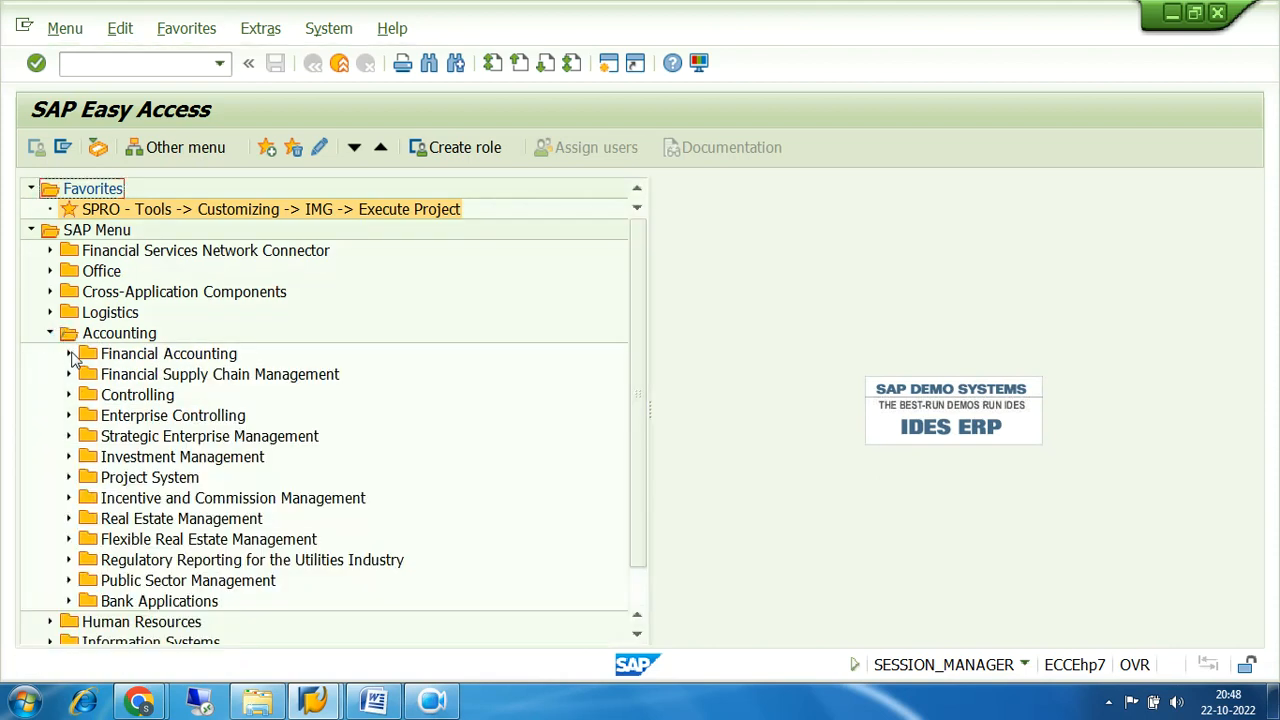
click(69, 354)
click(88, 378)
click(105, 395)
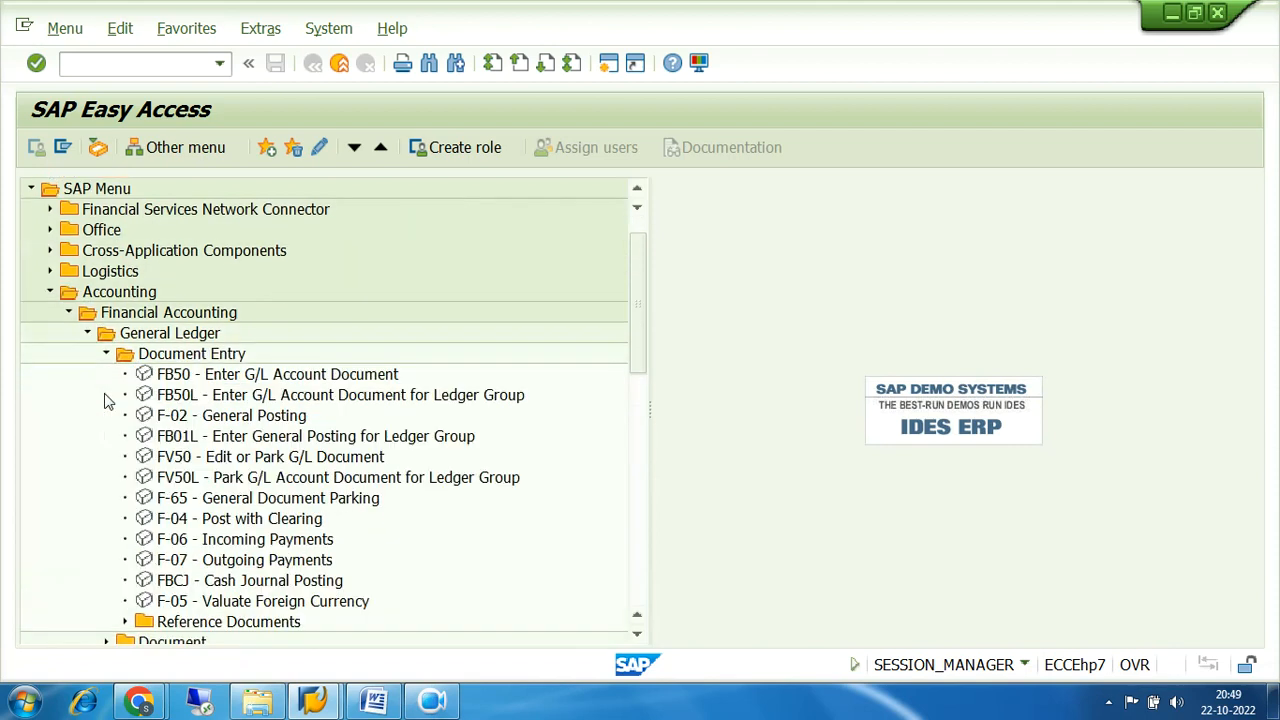
click(181, 377)
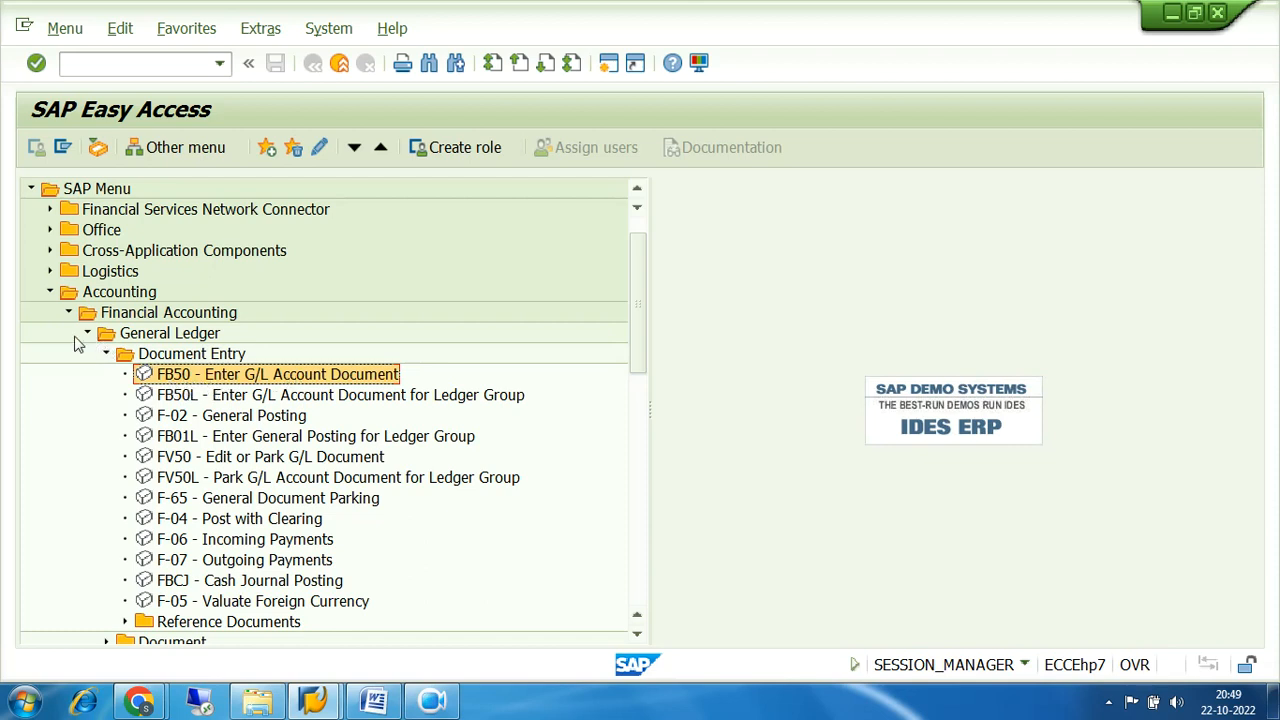
scroll(630, 270, up, 1)
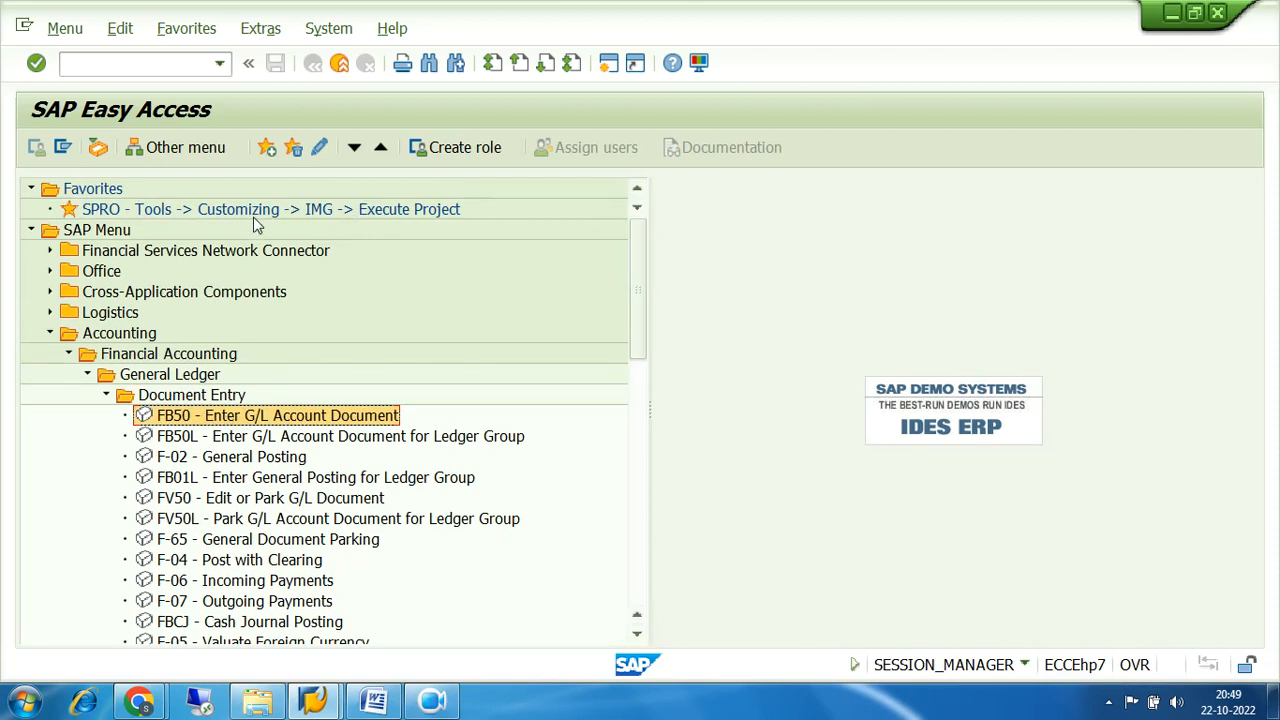
click(267, 151)
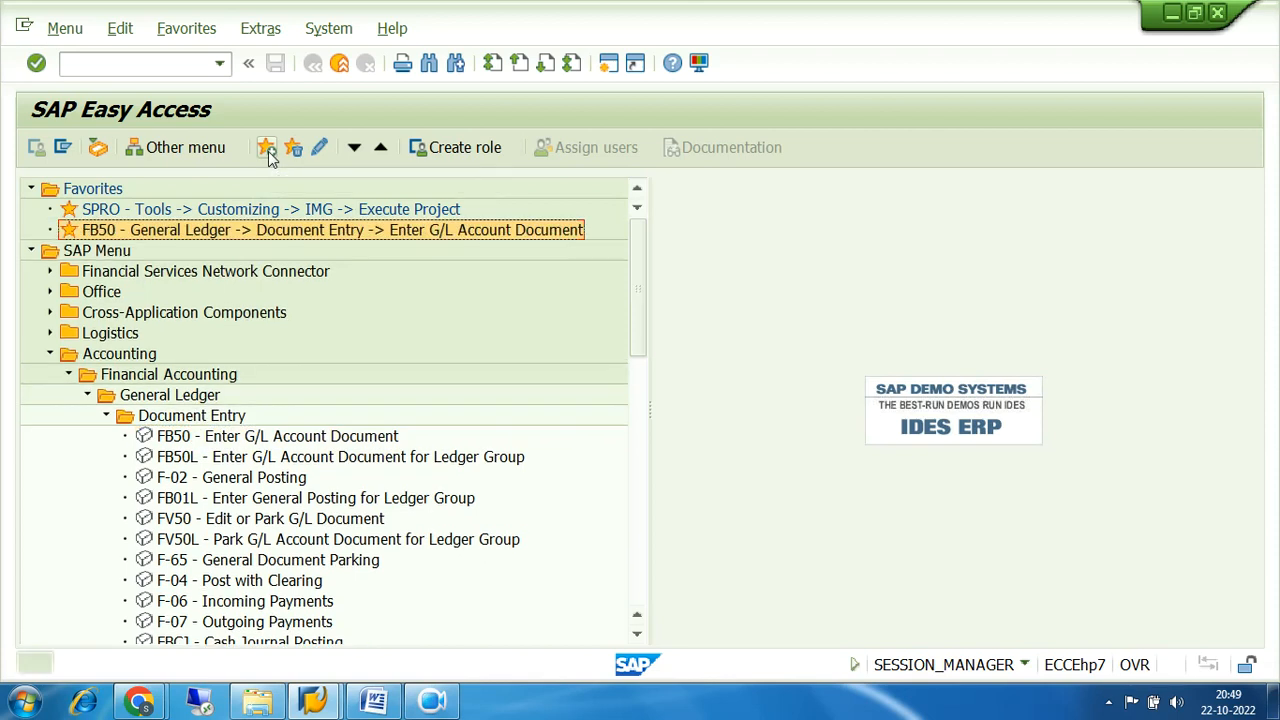
- Collapse the Accounting folder and delete the FB50 entry from Favorites
click(68, 376)
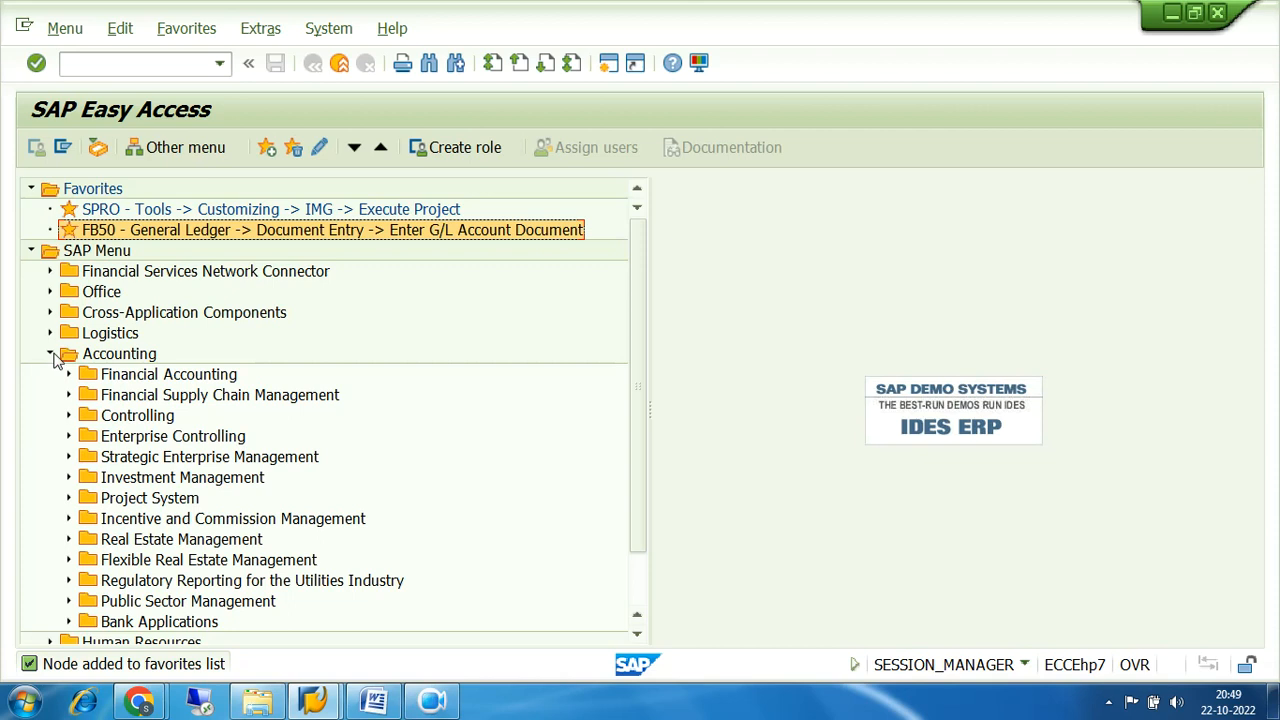
click(50, 354)
click(294, 148)
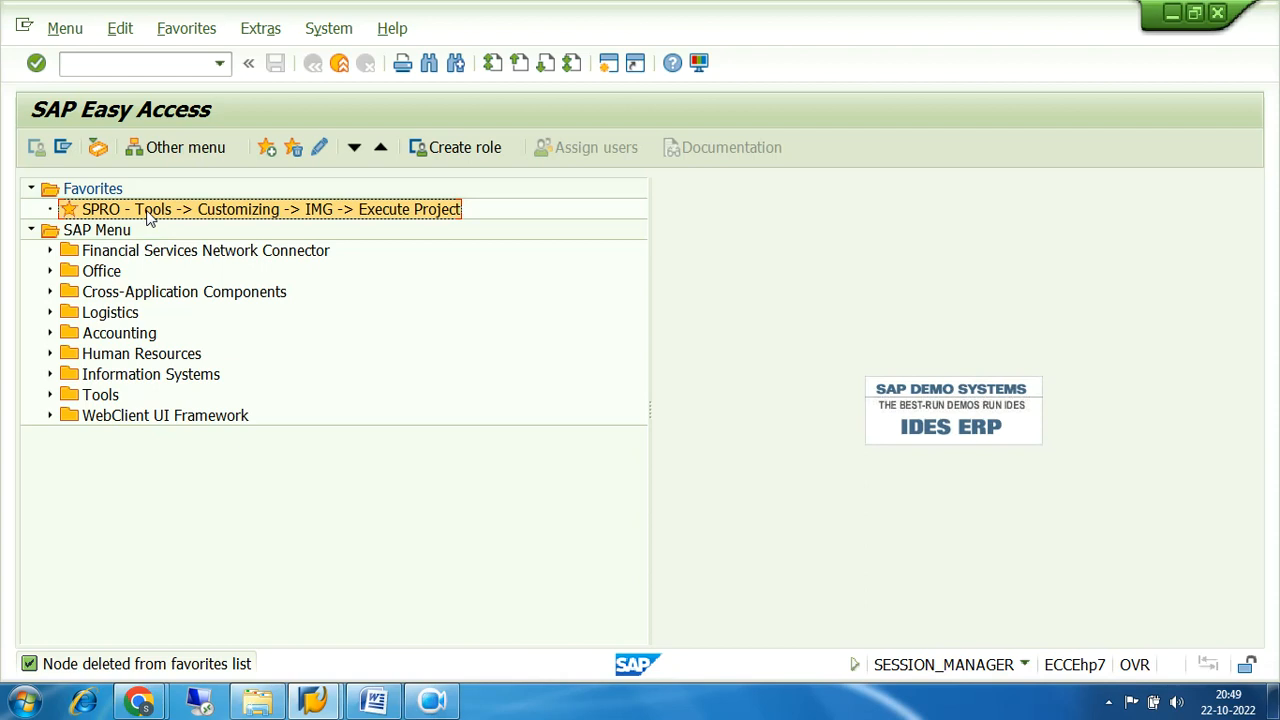
- Open the SAP Reference IMG through the SPRO favorite and expand Enterprise Structure
double_click(148, 214)
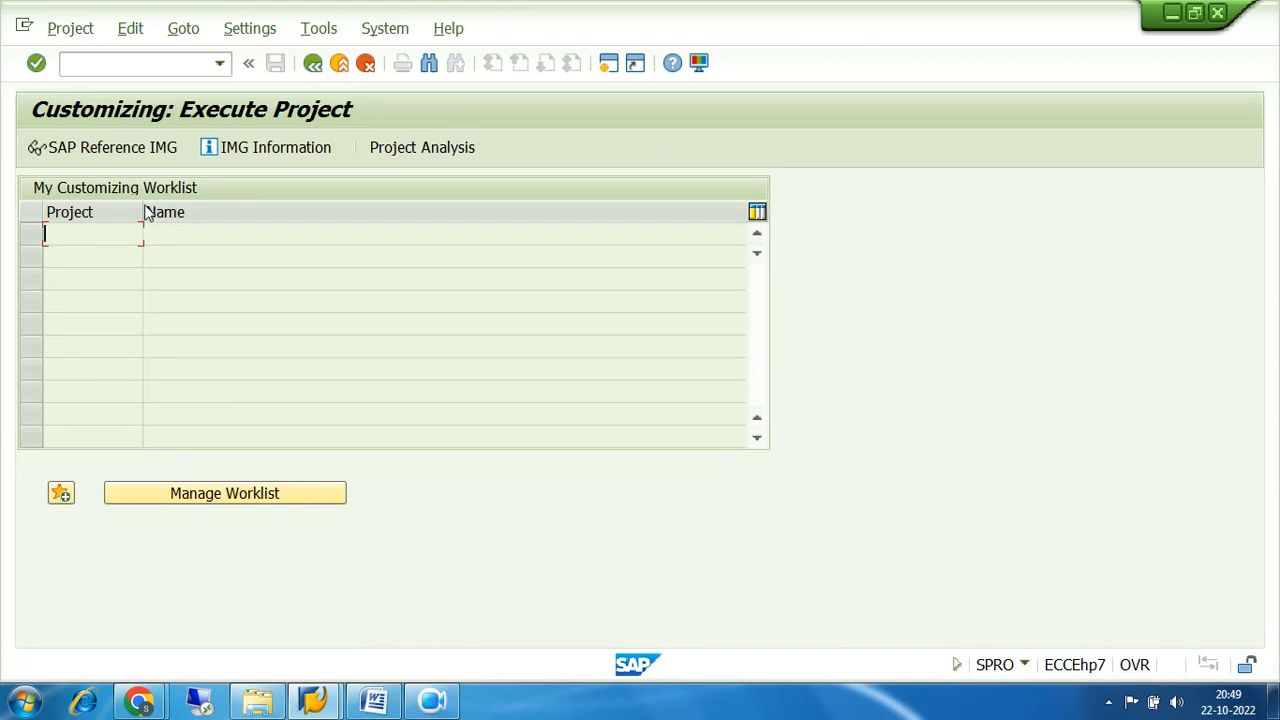
click(105, 148)
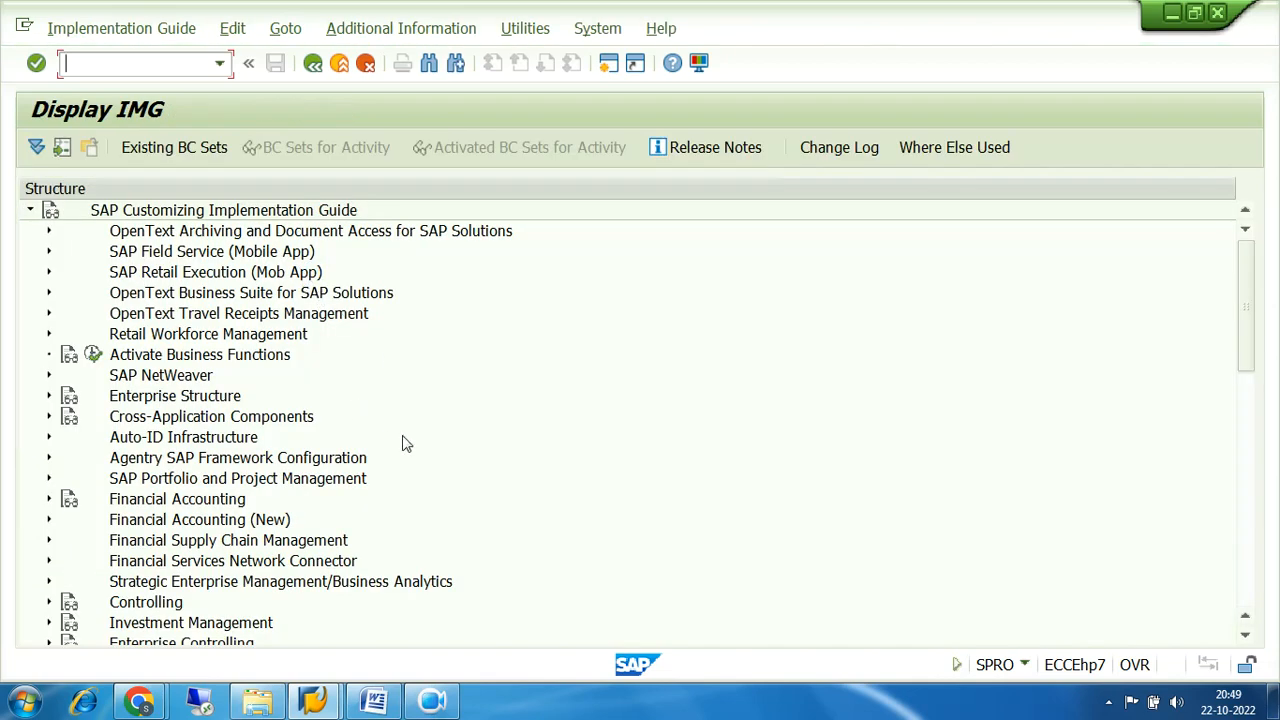
click(130, 405)
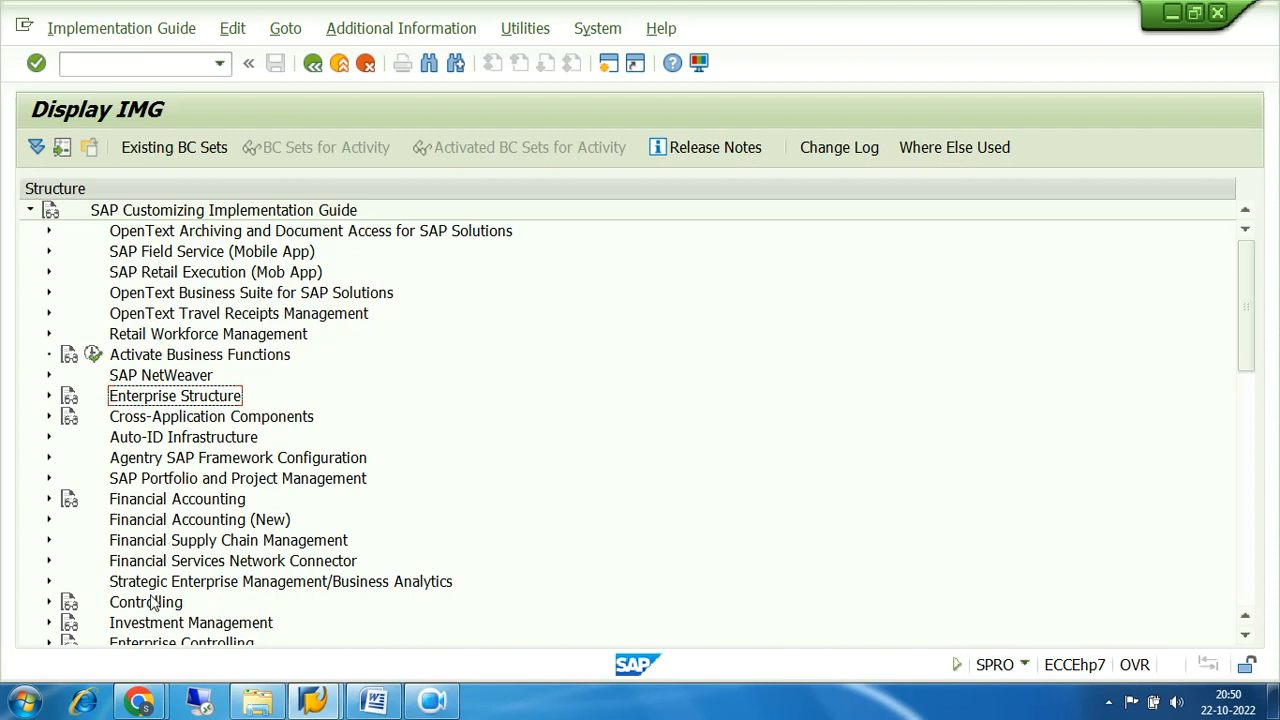
click(50, 397)
- Examine the Definition, Assignment and Consistency Check nodes under Enterprise Structure
click(146, 445)
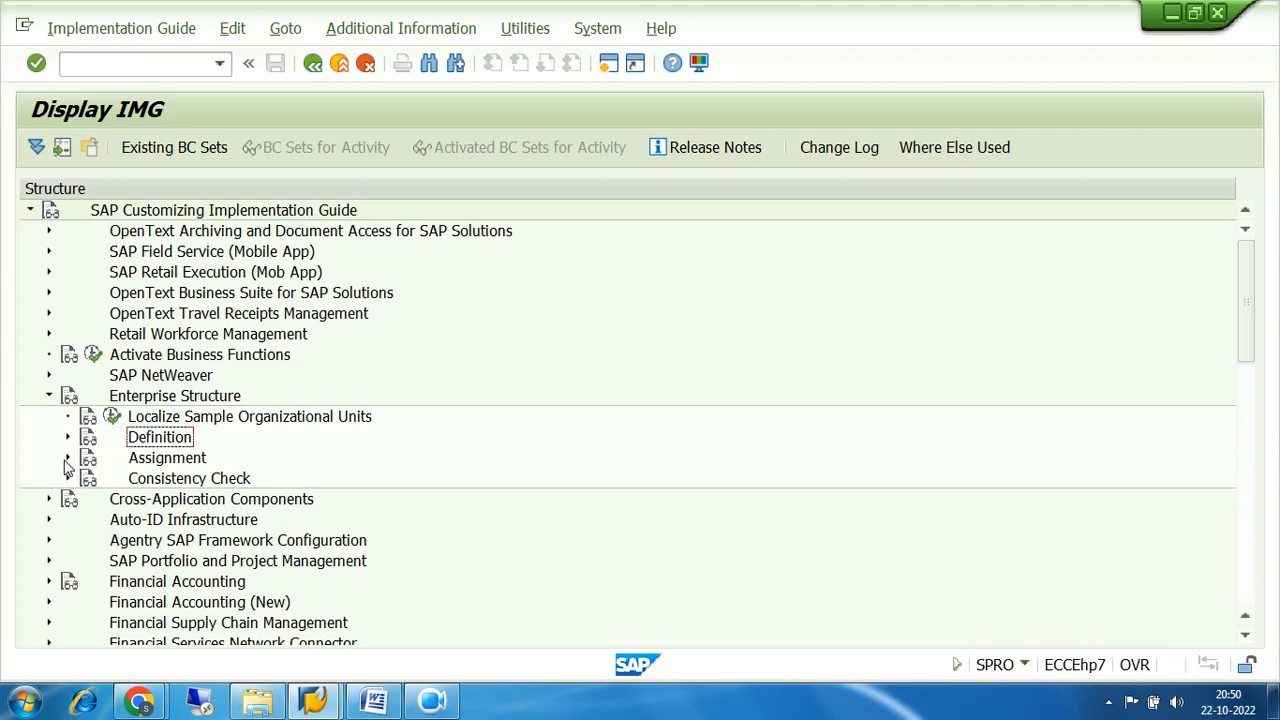
click(52, 397)
click(52, 397)
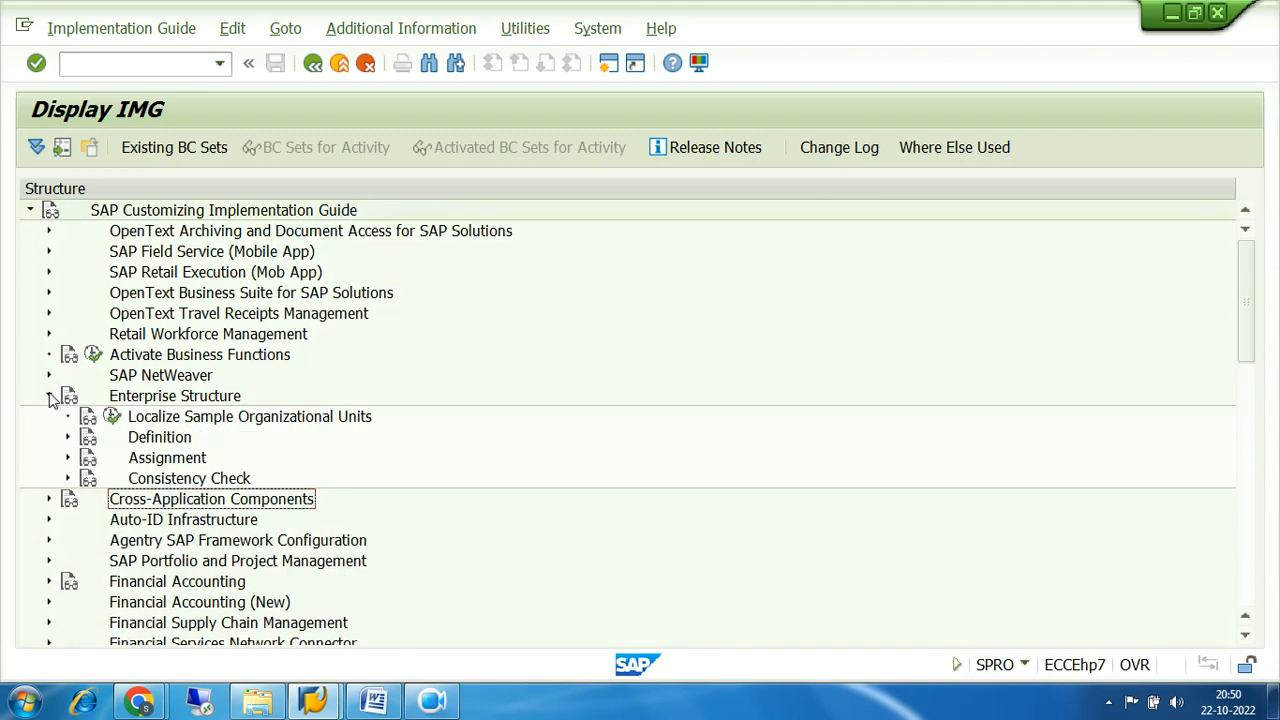
click(145, 440)
click(148, 460)
click(150, 478)
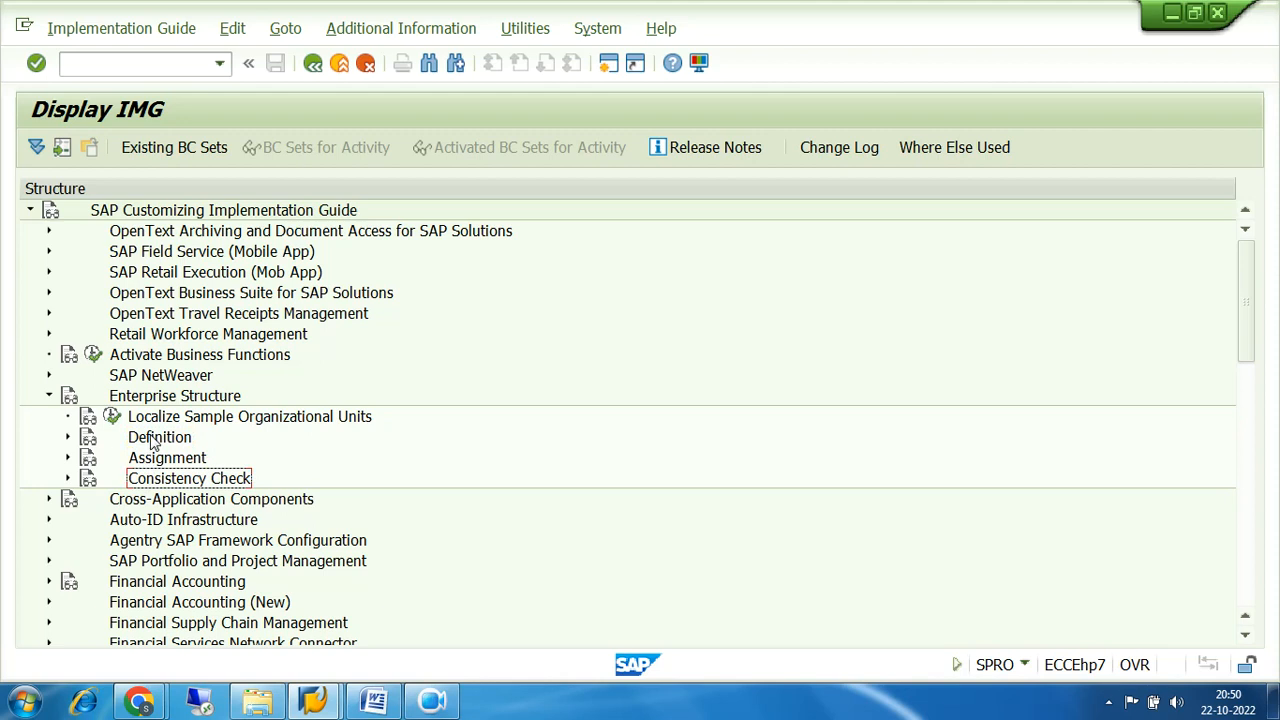
click(152, 440)
click(165, 462)
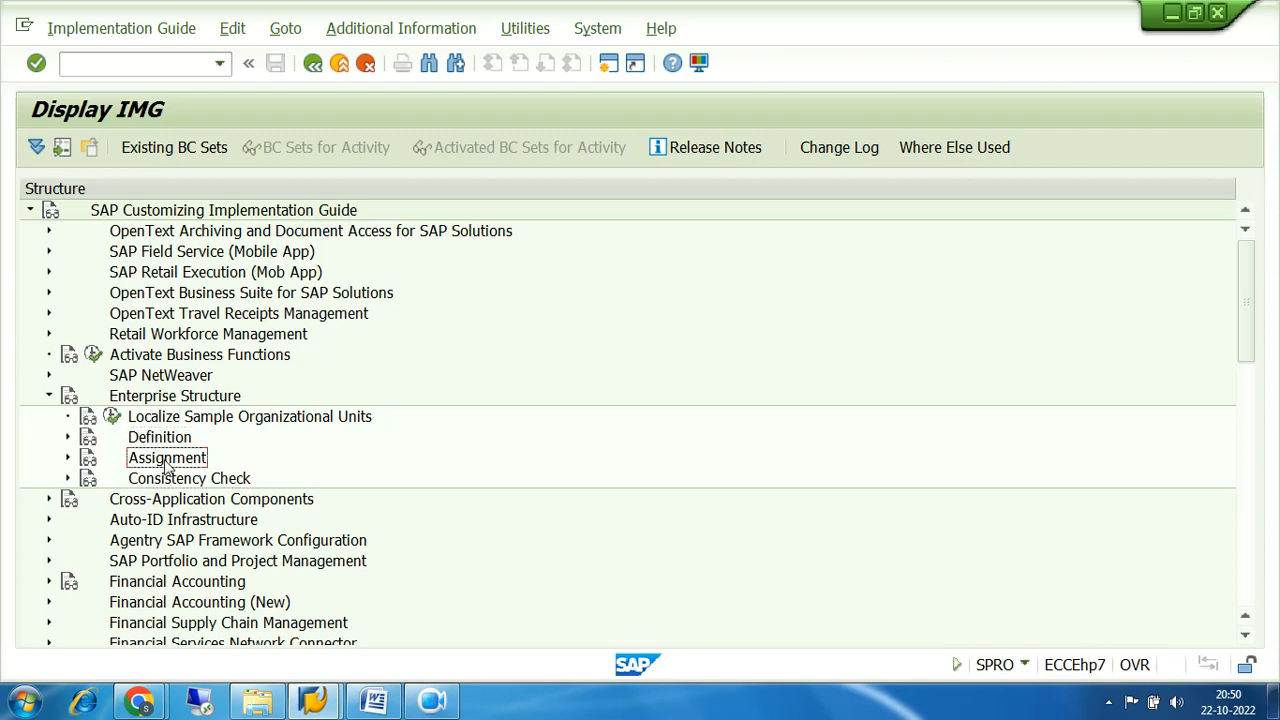
click(176, 482)
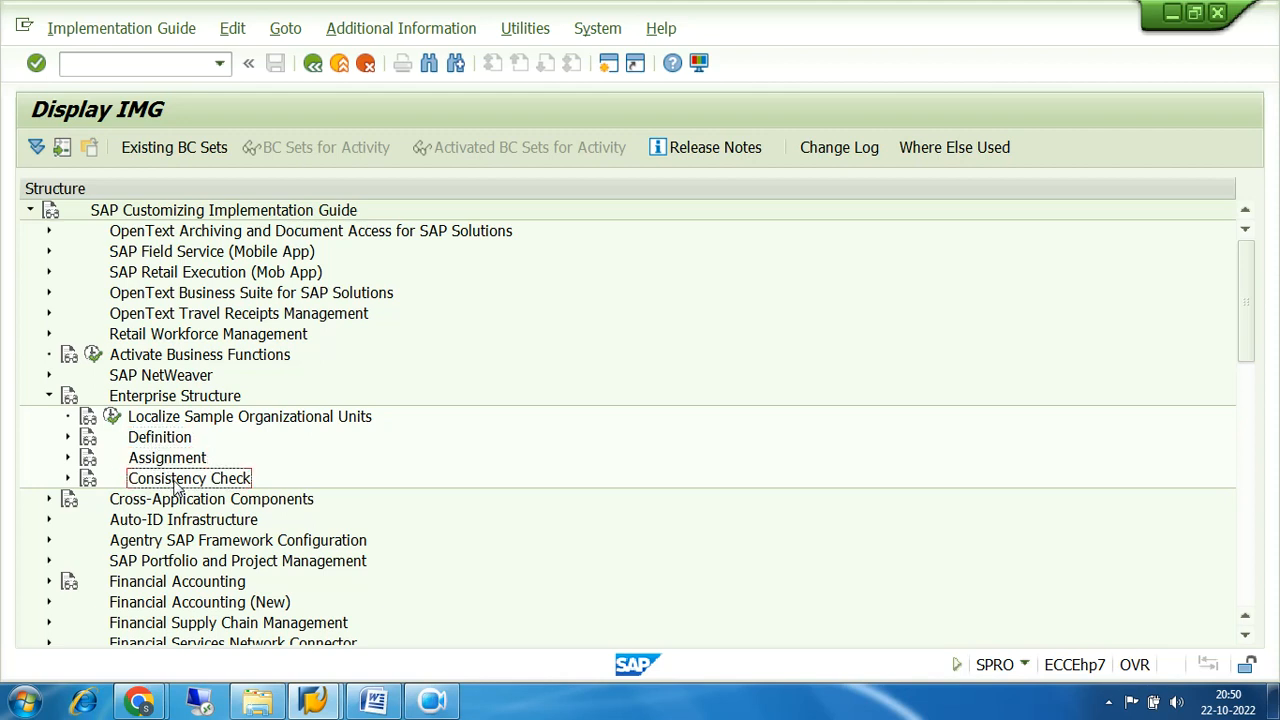
click(165, 440)
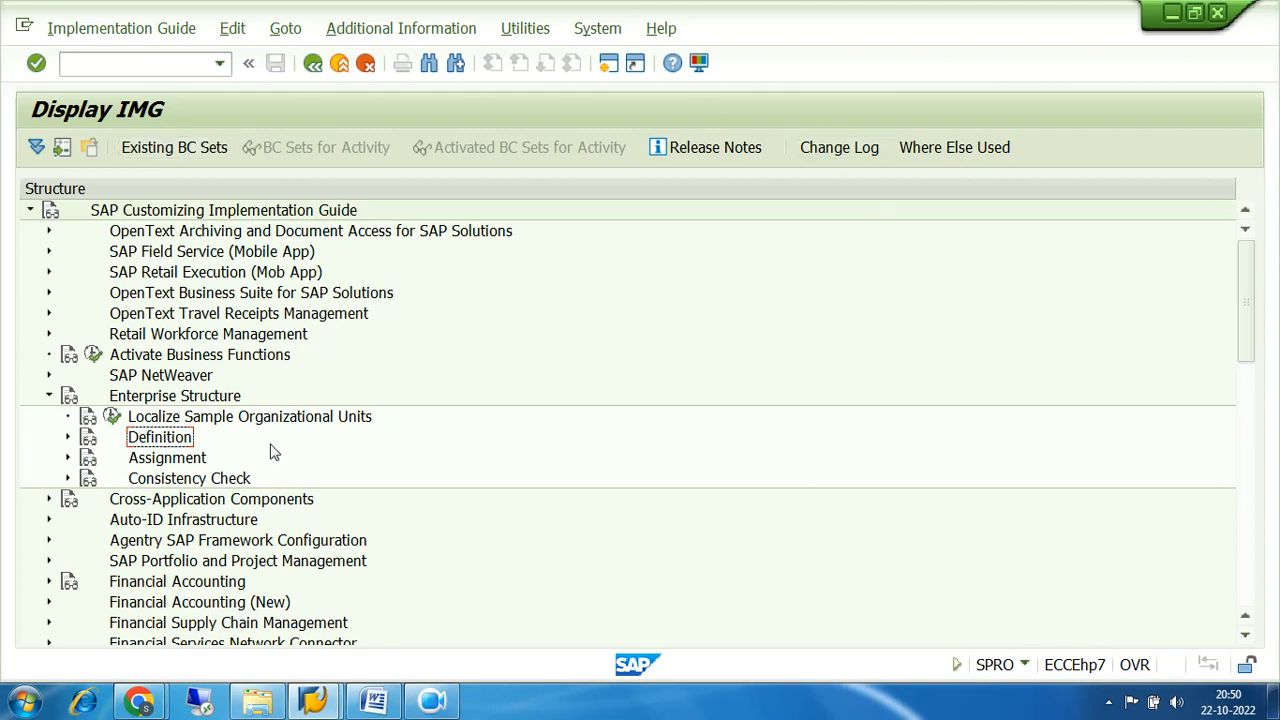
- Expand Definition under Enterprise Structure and go through its areas from Financial Accounting to Human Resources Management
click(68, 438)
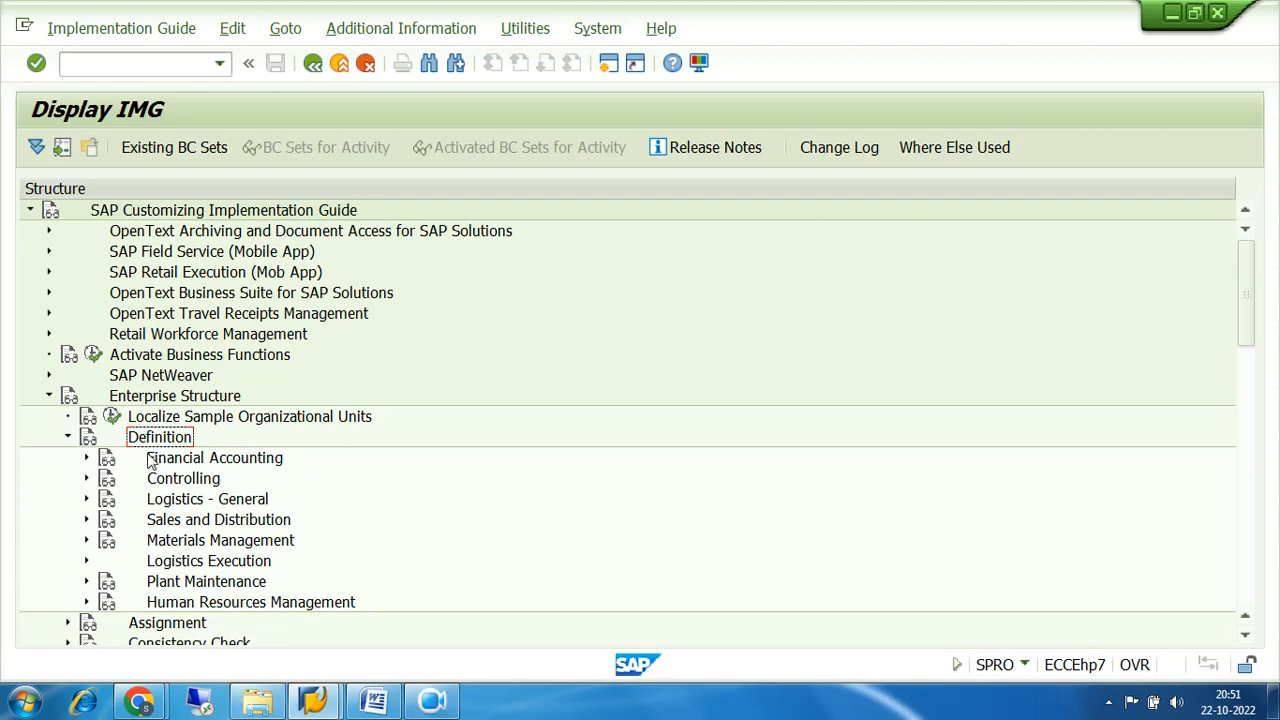
click(186, 461)
click(184, 482)
click(186, 500)
click(190, 521)
click(193, 541)
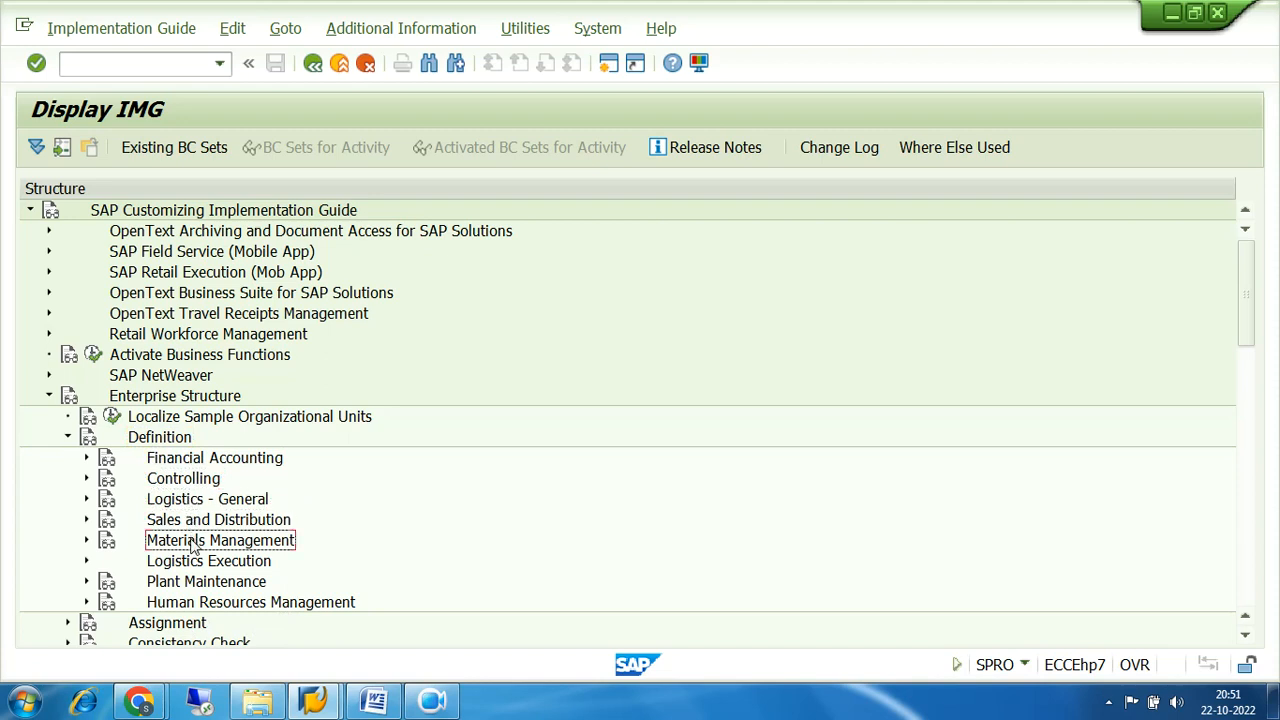
click(198, 562)
click(204, 583)
click(208, 605)
click(226, 460)
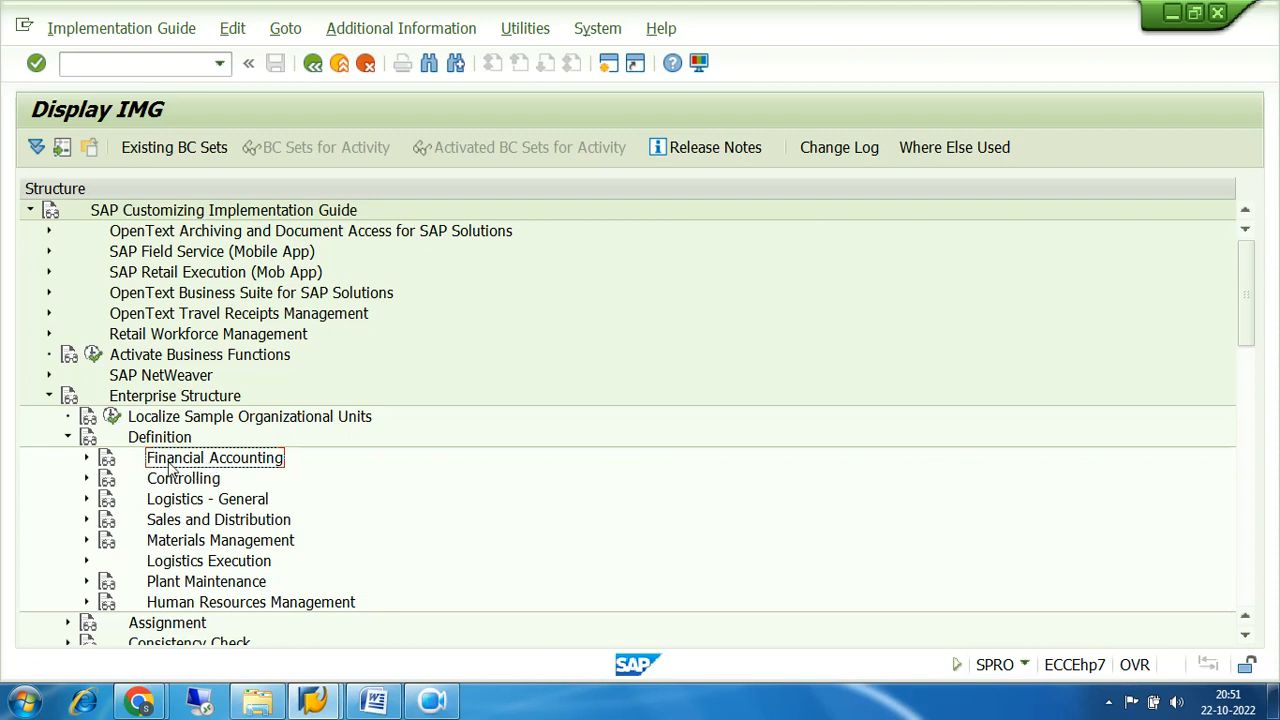
click(197, 482)
click(199, 500)
click(200, 522)
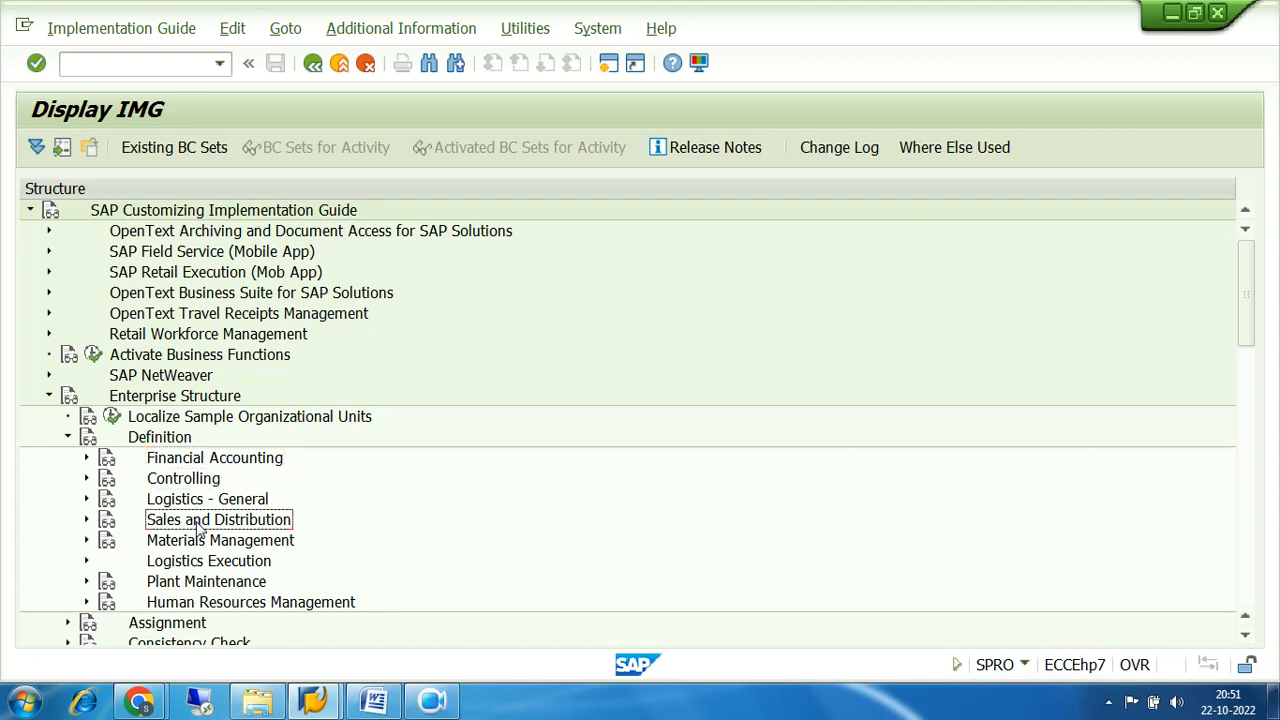
click(200, 545)
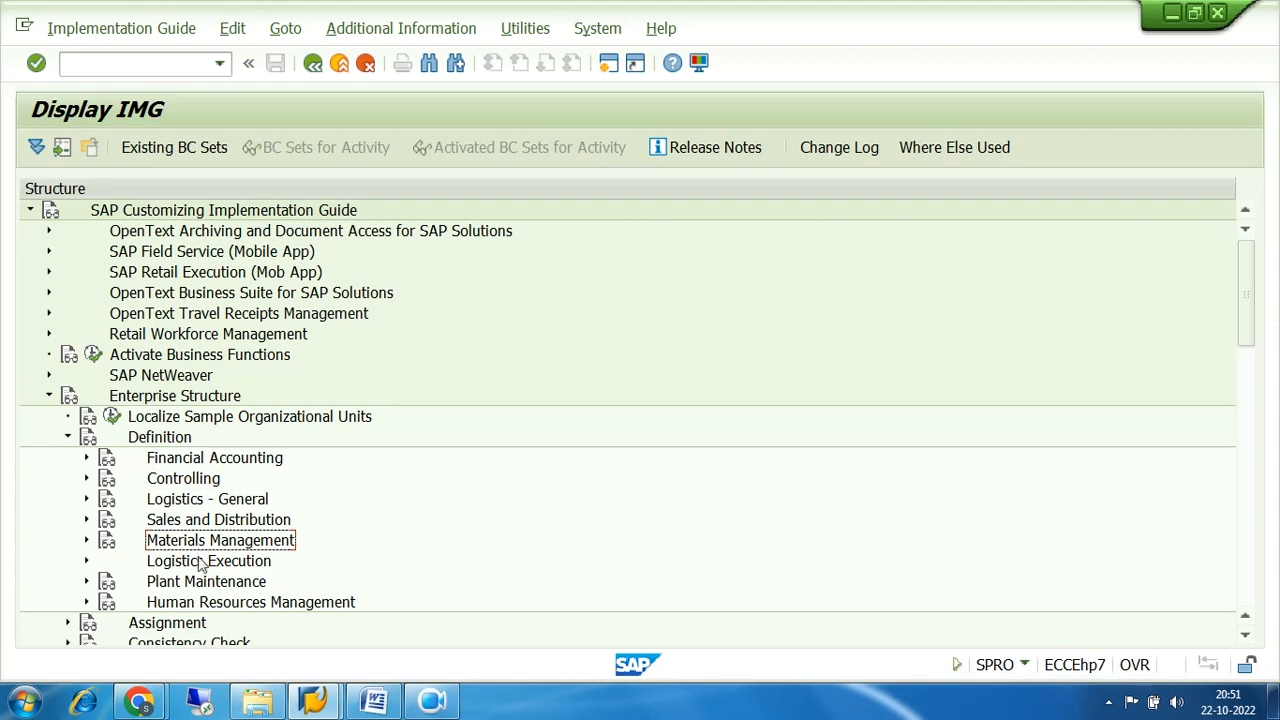
click(202, 564)
click(199, 505)
click(203, 565)
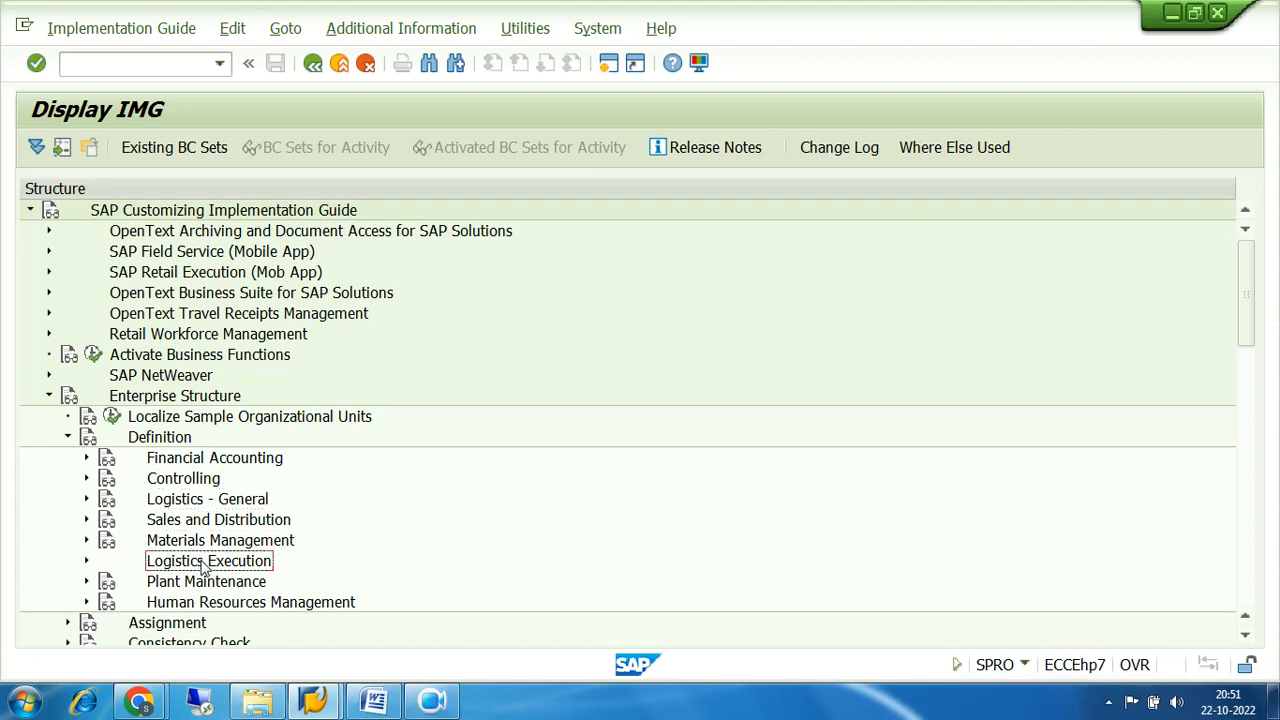
click(206, 585)
click(210, 604)
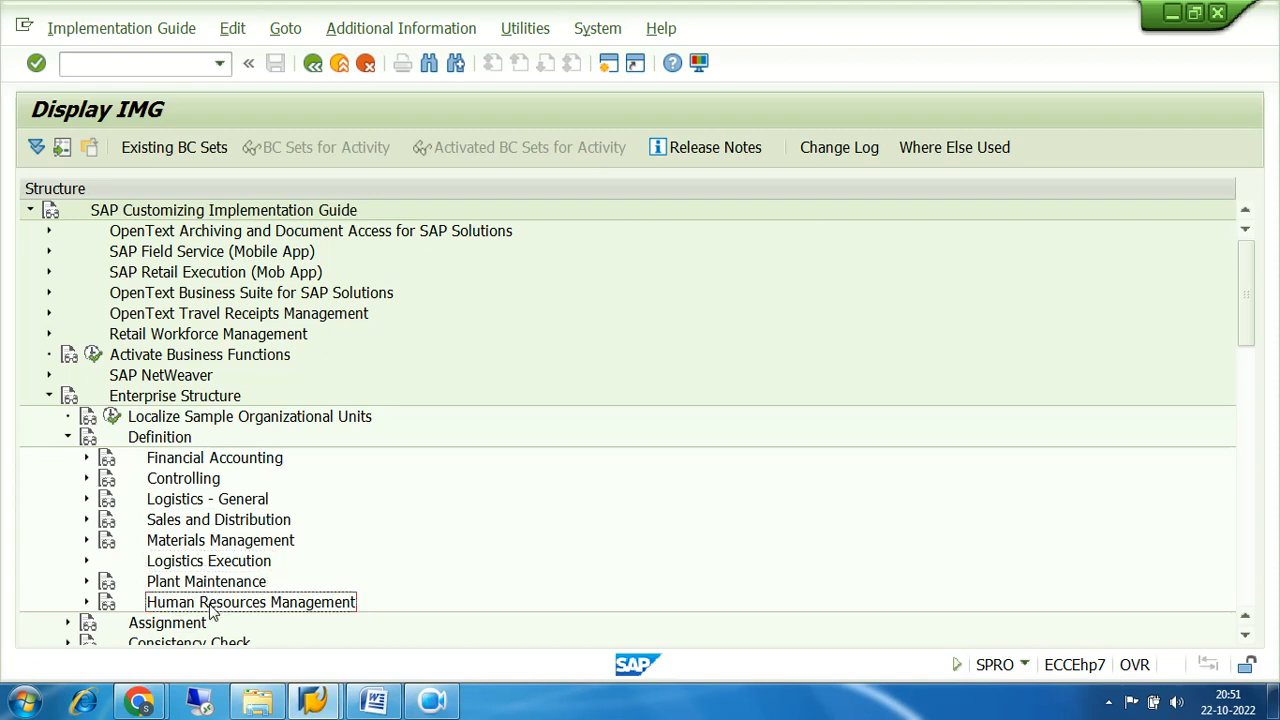
- Expand Financial Accounting under Definition and execute the Edit, Copy, Delete, Check Company Code activity
click(194, 460)
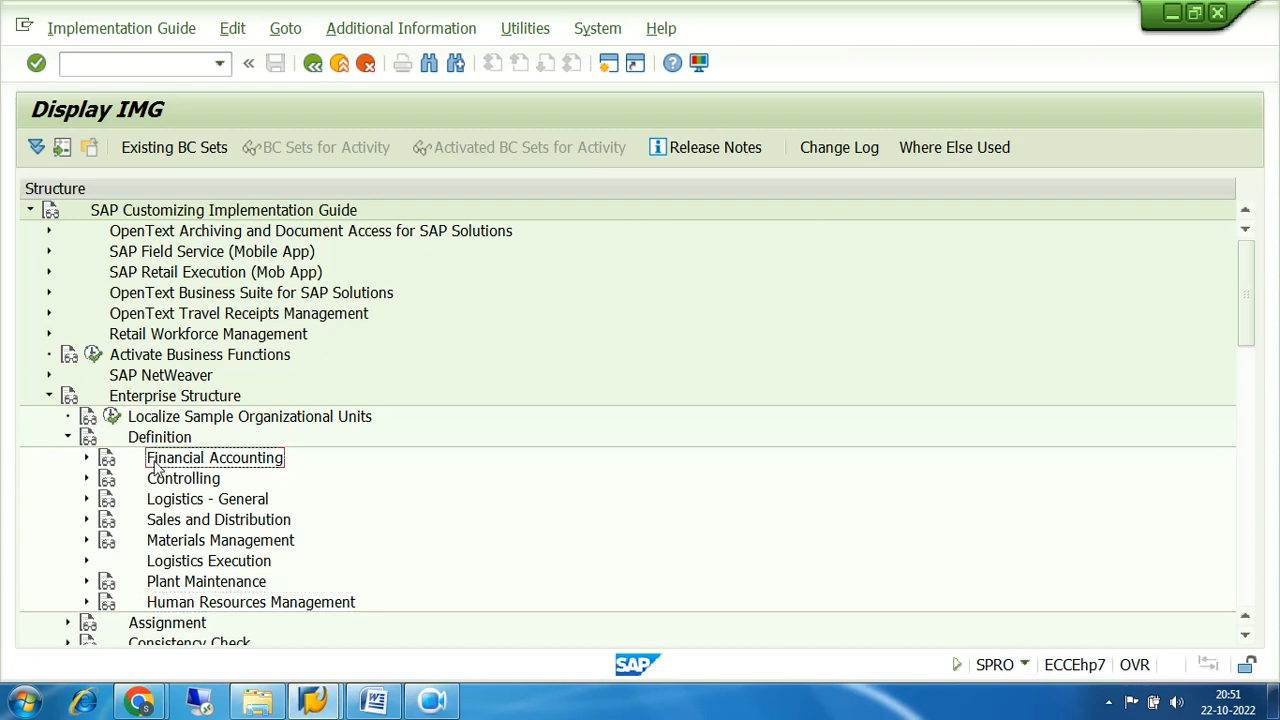
click(86, 458)
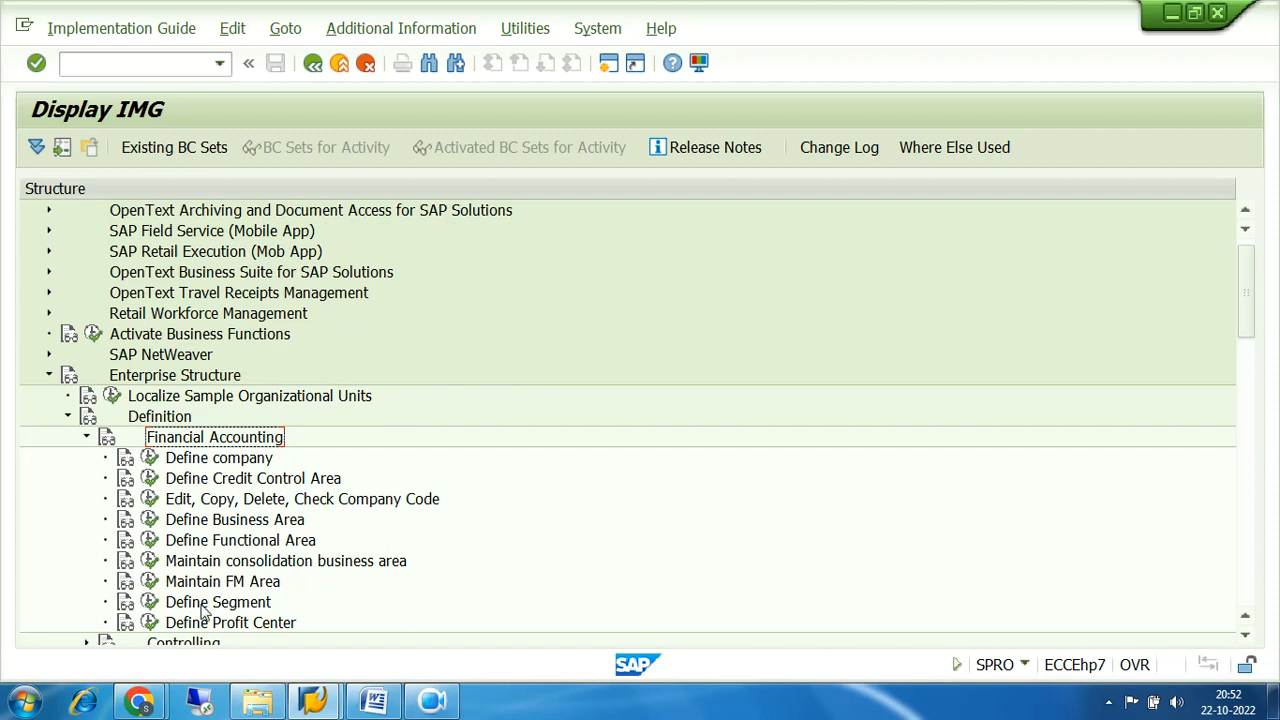
click(190, 501)
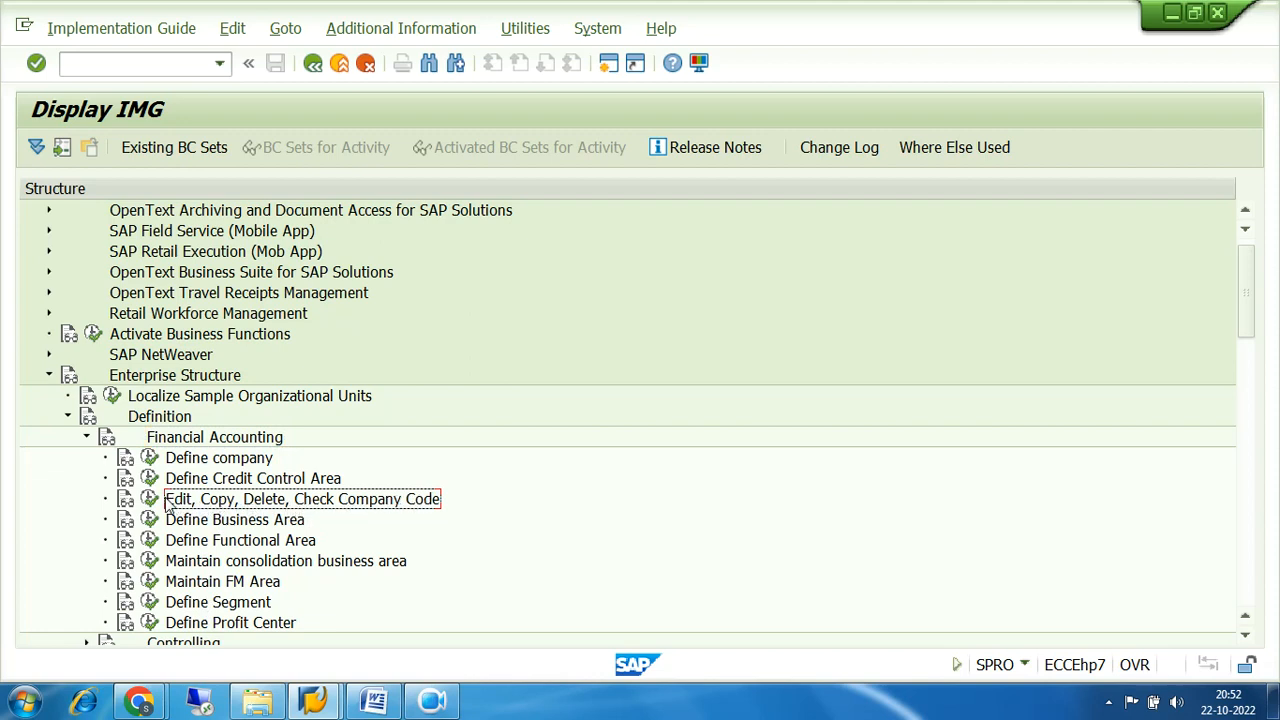
click(452, 702)
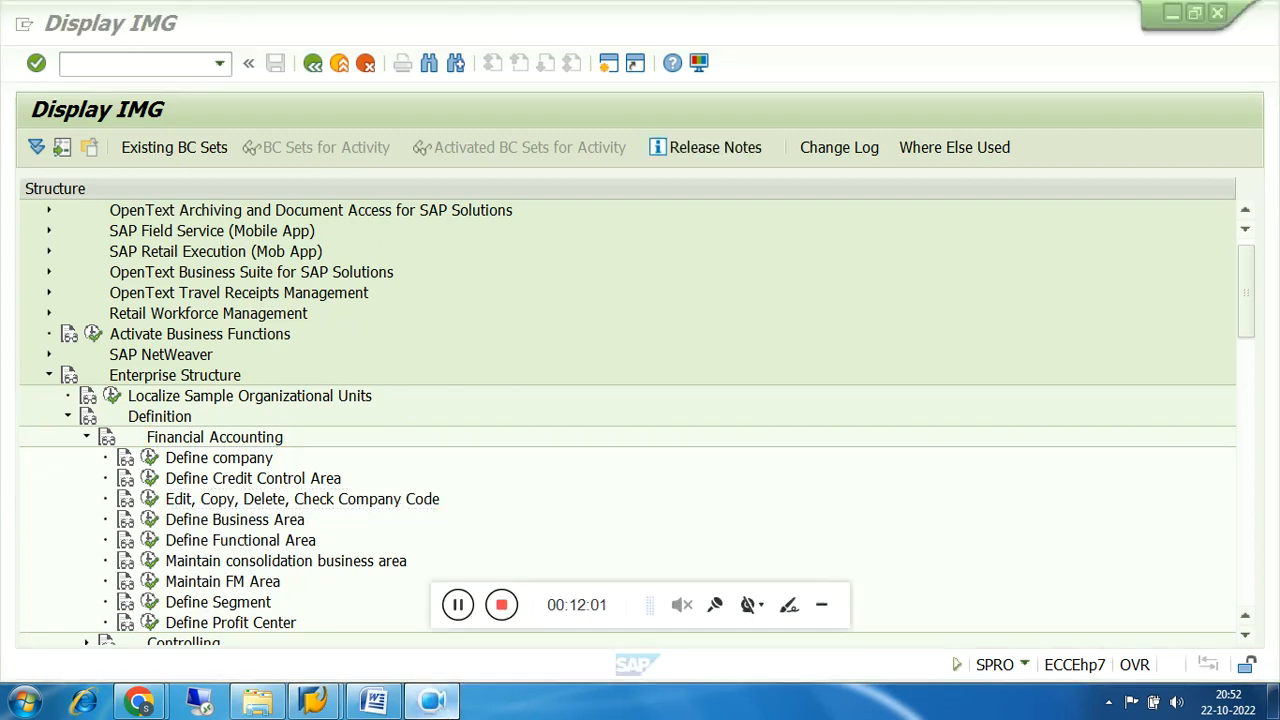
click(821, 605)
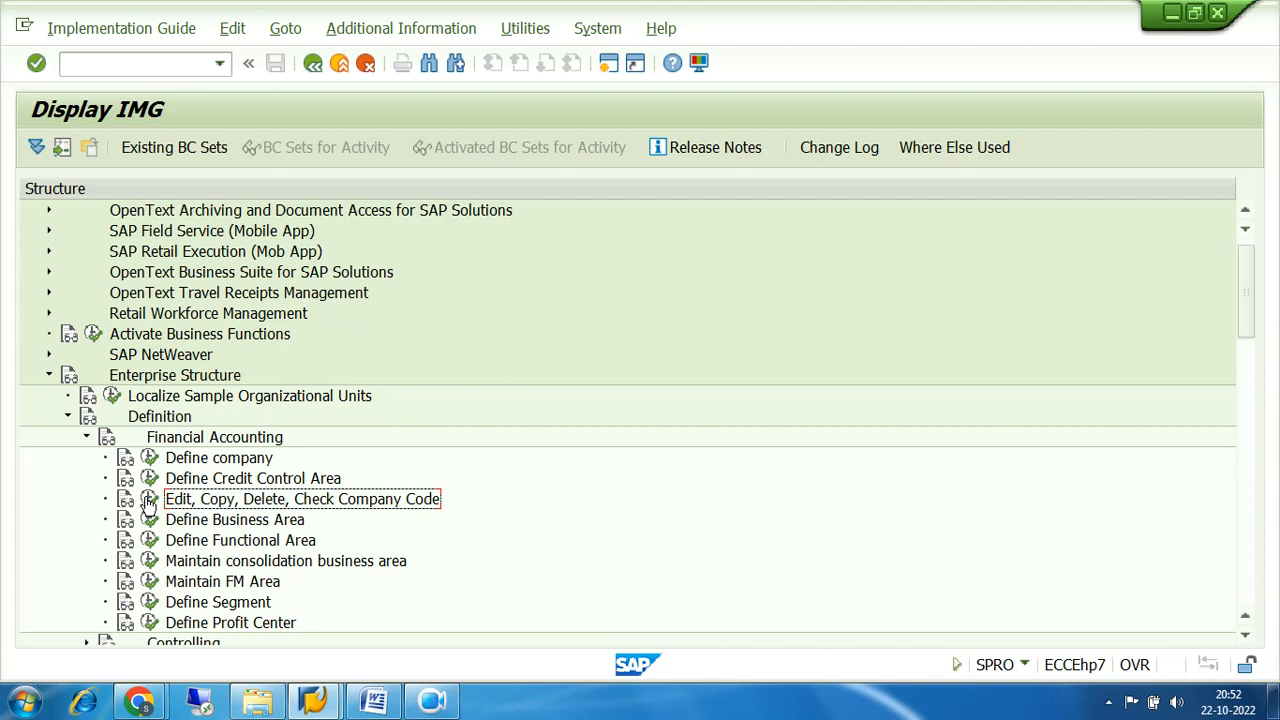
click(147, 500)
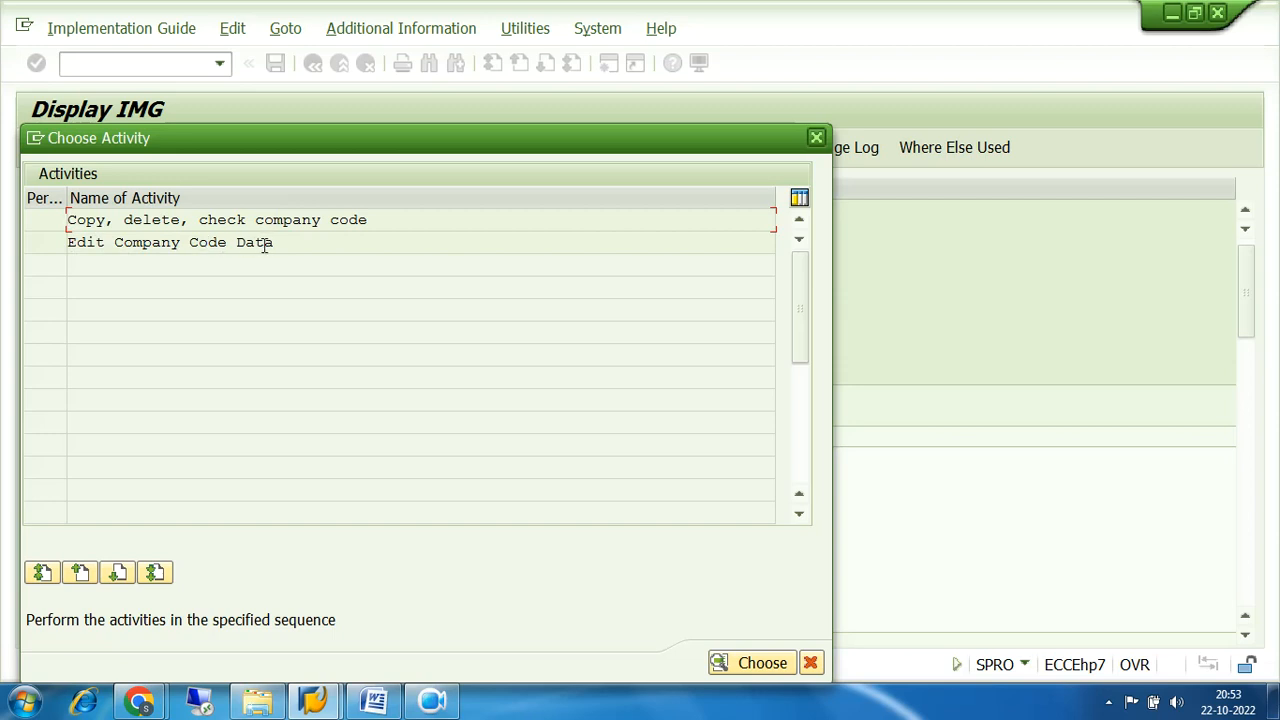
- Open the Edit Company Code Data activity, check the entry counter and mark company codes 0001 to 0008
double_click(173, 244)
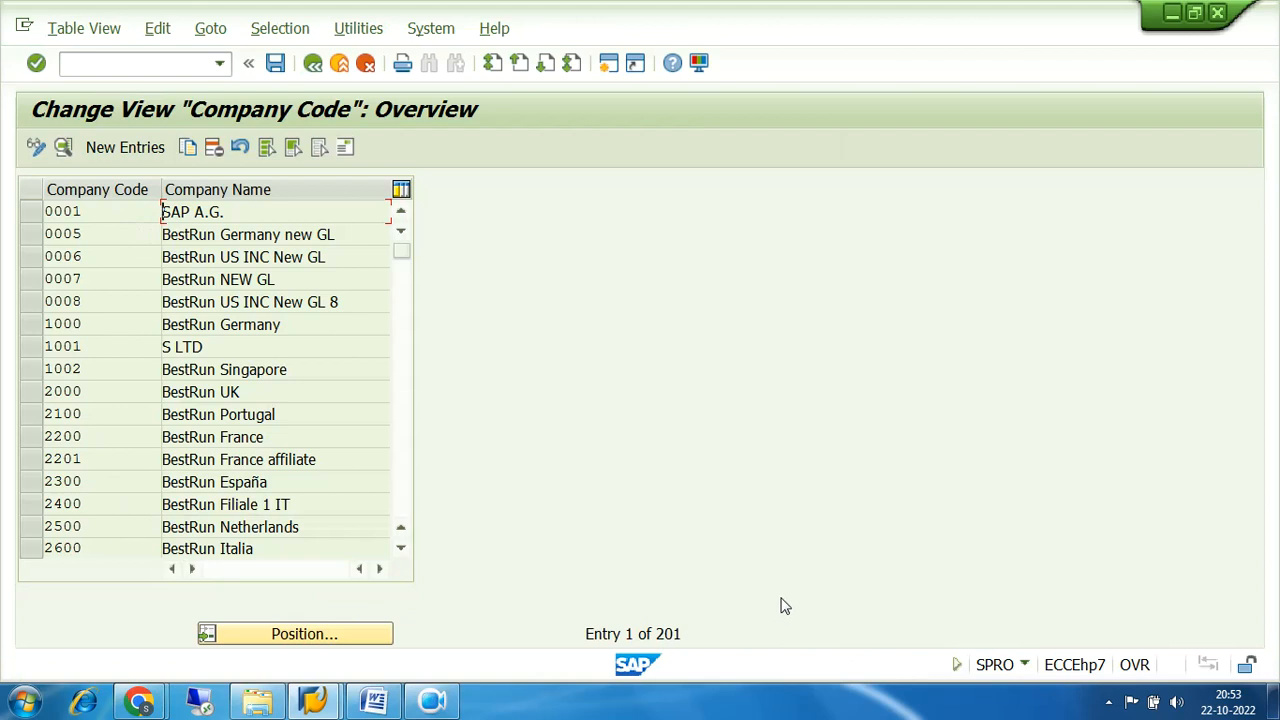
drag(682, 636, 658, 638)
drag(686, 634, 645, 634)
drag(30, 240, 34, 343)
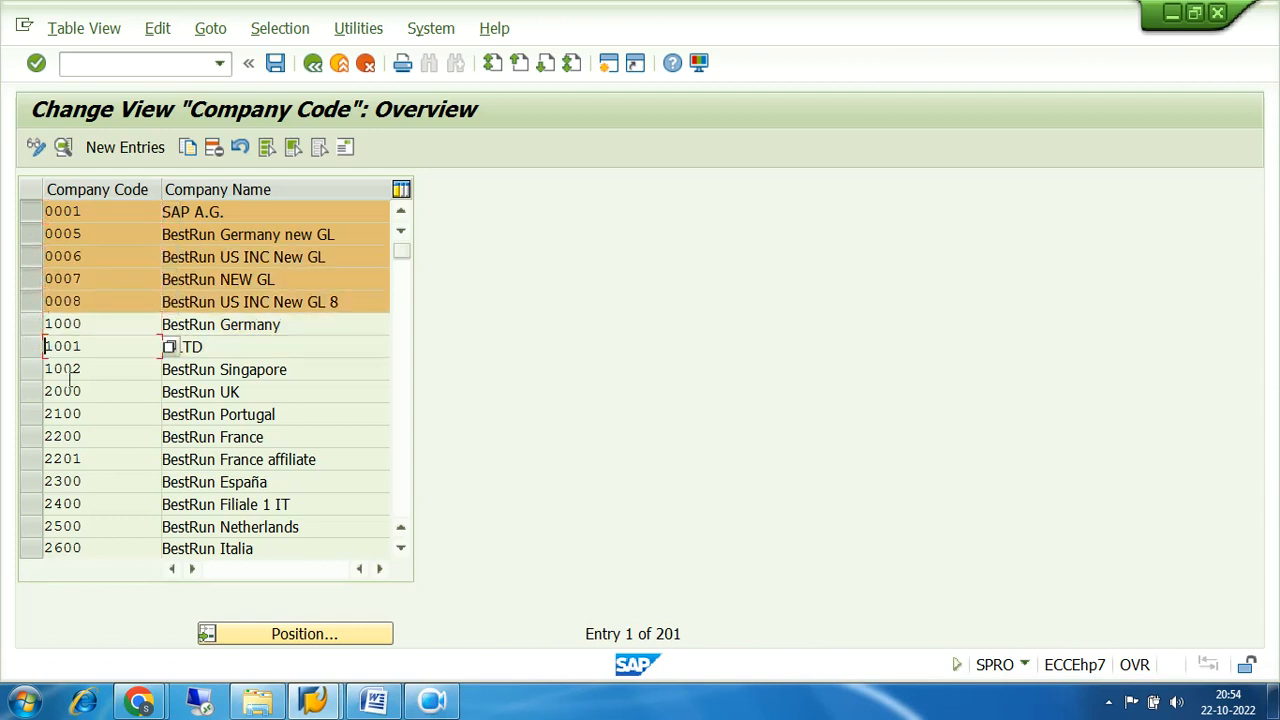
- Mark company codes 5401 (XYZ Company bv) and 4600 (BestRun Malaysia) in the overview
click(404, 512)
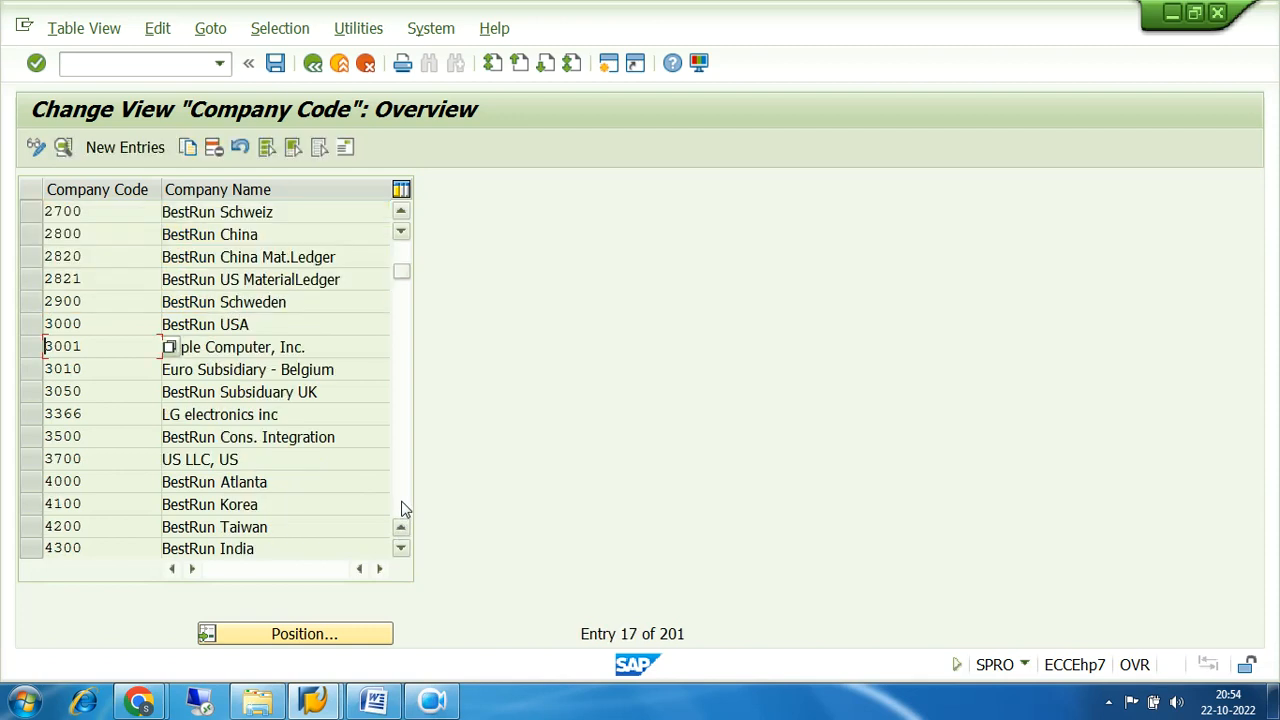
click(404, 511)
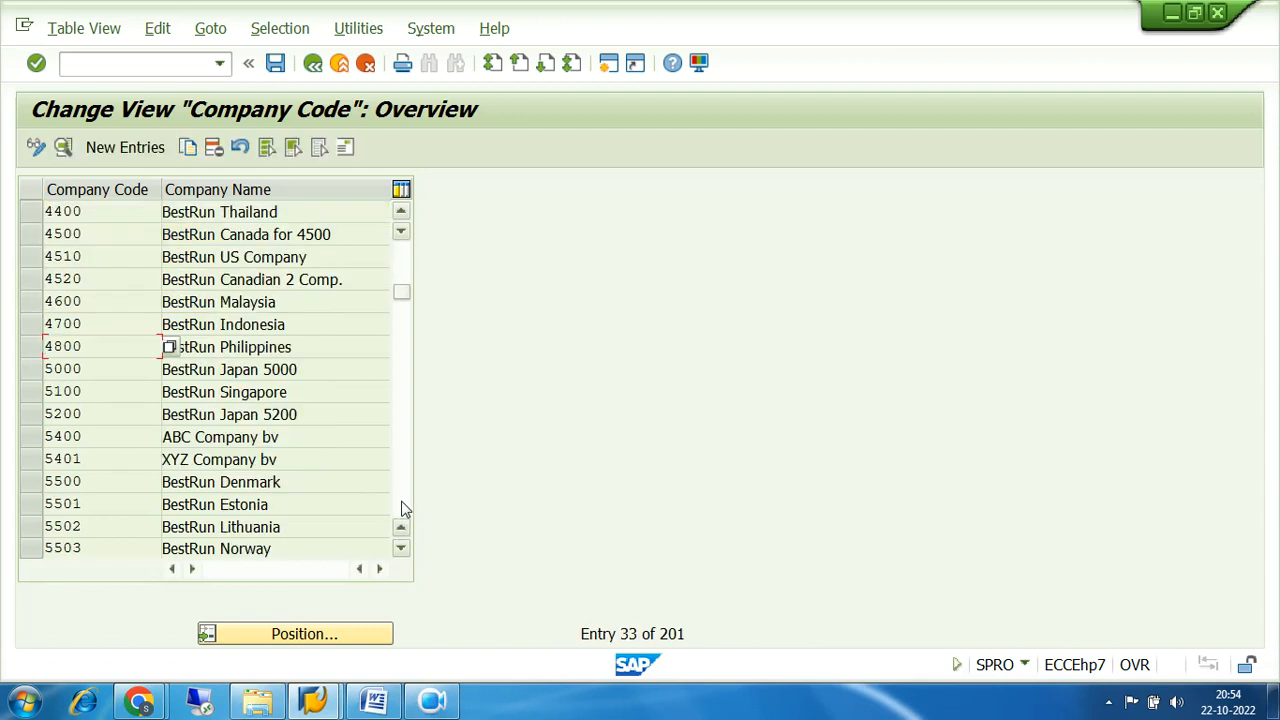
click(33, 461)
click(227, 461)
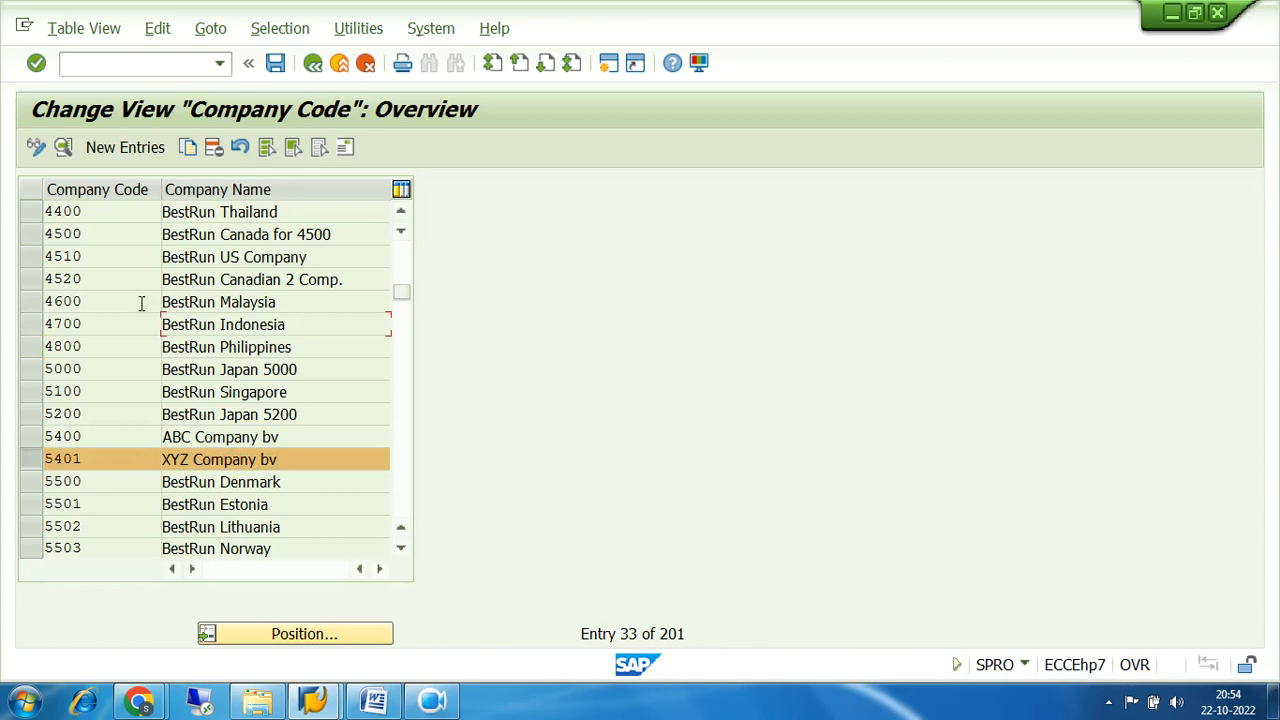
click(30, 309)
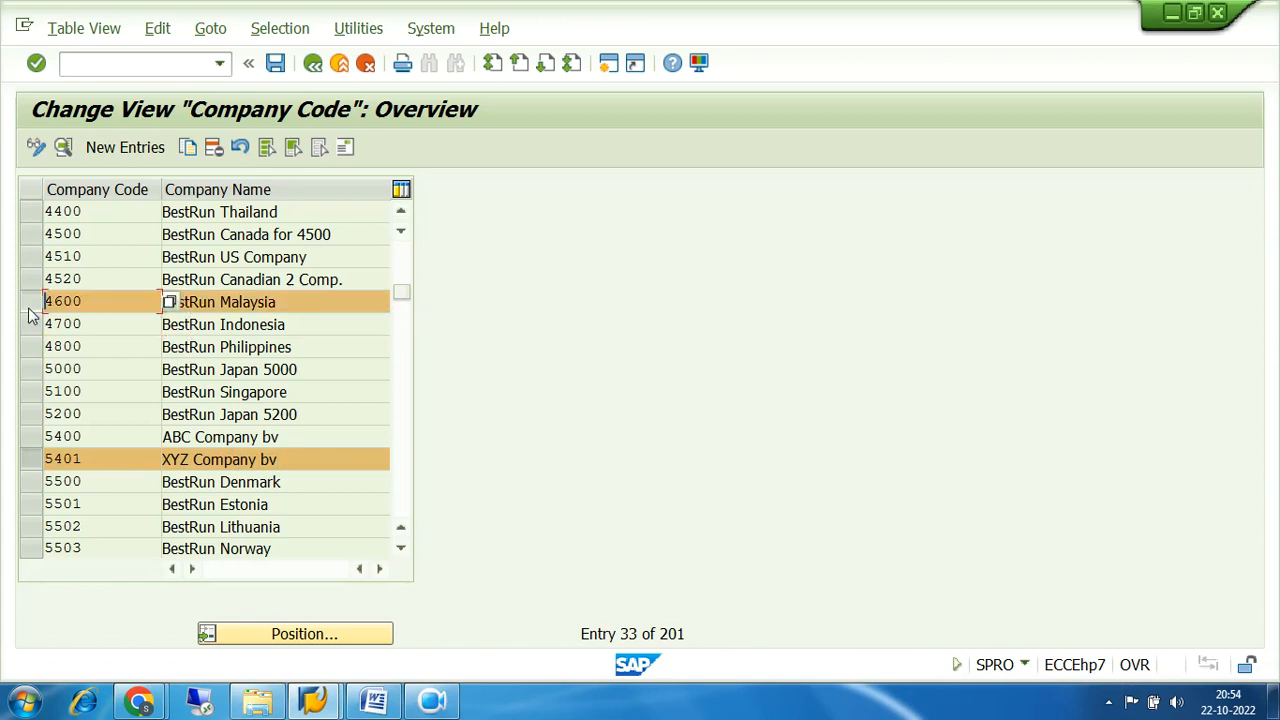
- Unmark company code 4600 and examine its company name, BestRun Malaysia, highlighting the country part separately
click(30, 314)
click(286, 301)
drag(286, 301, 163, 303)
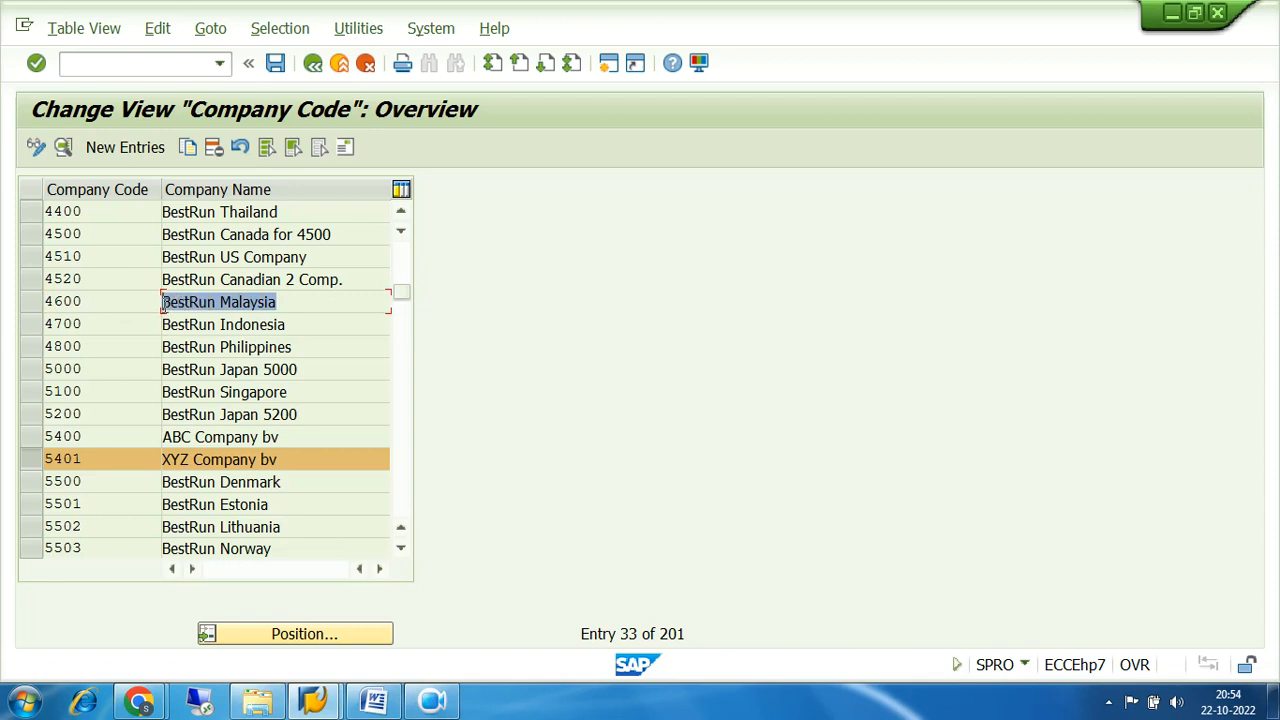
drag(288, 302, 217, 310)
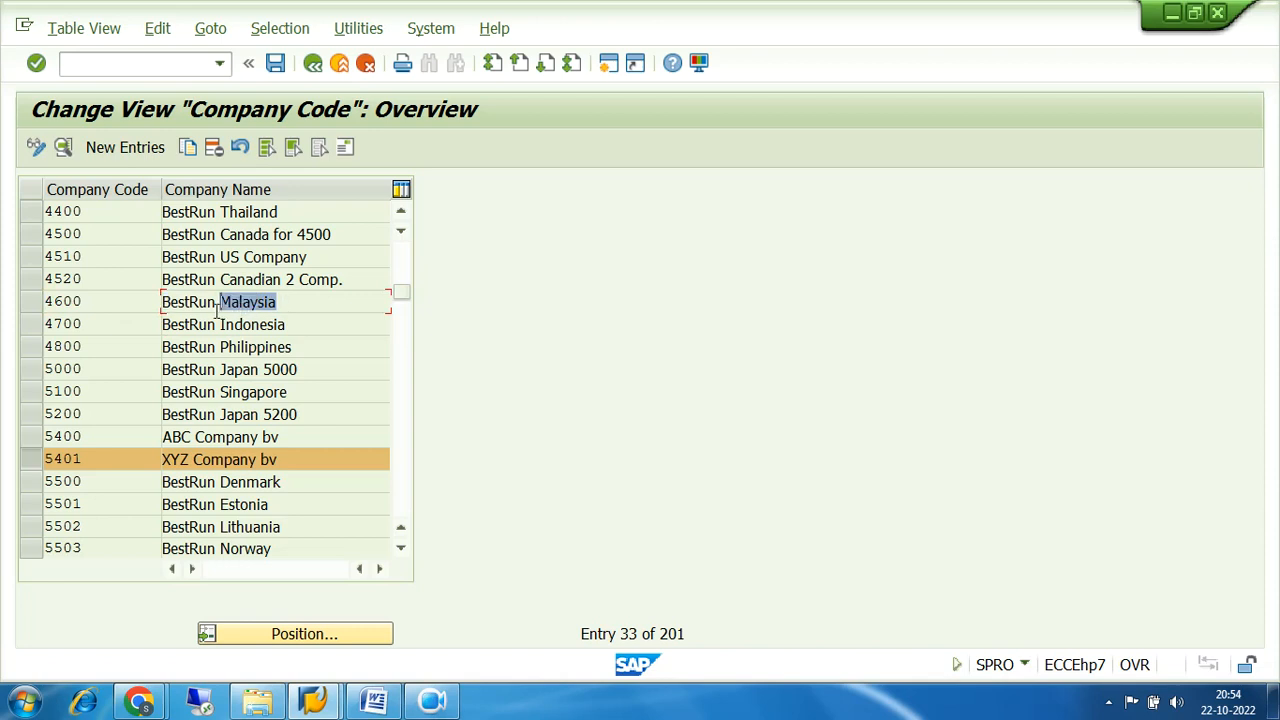
drag(295, 302, 163, 311)
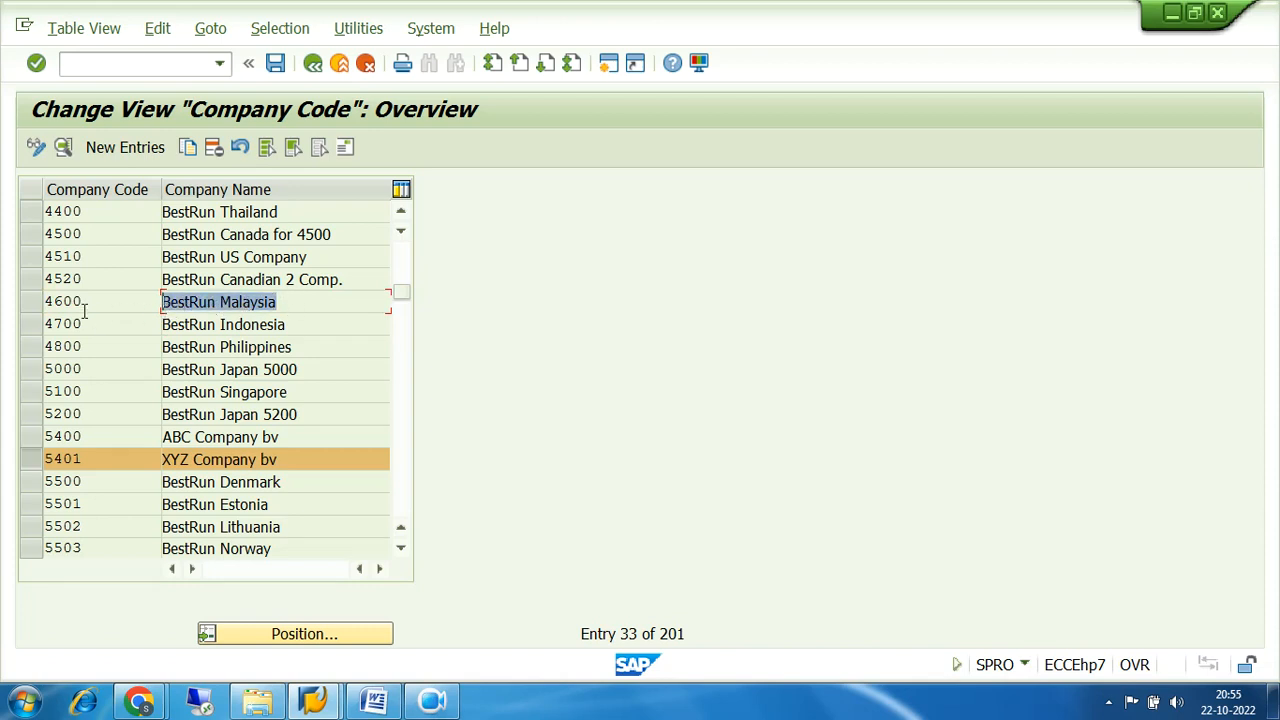
- Compare the country names of company codes 4600 to 4800 and clear the marks on 4600 and 5401
click(31, 302)
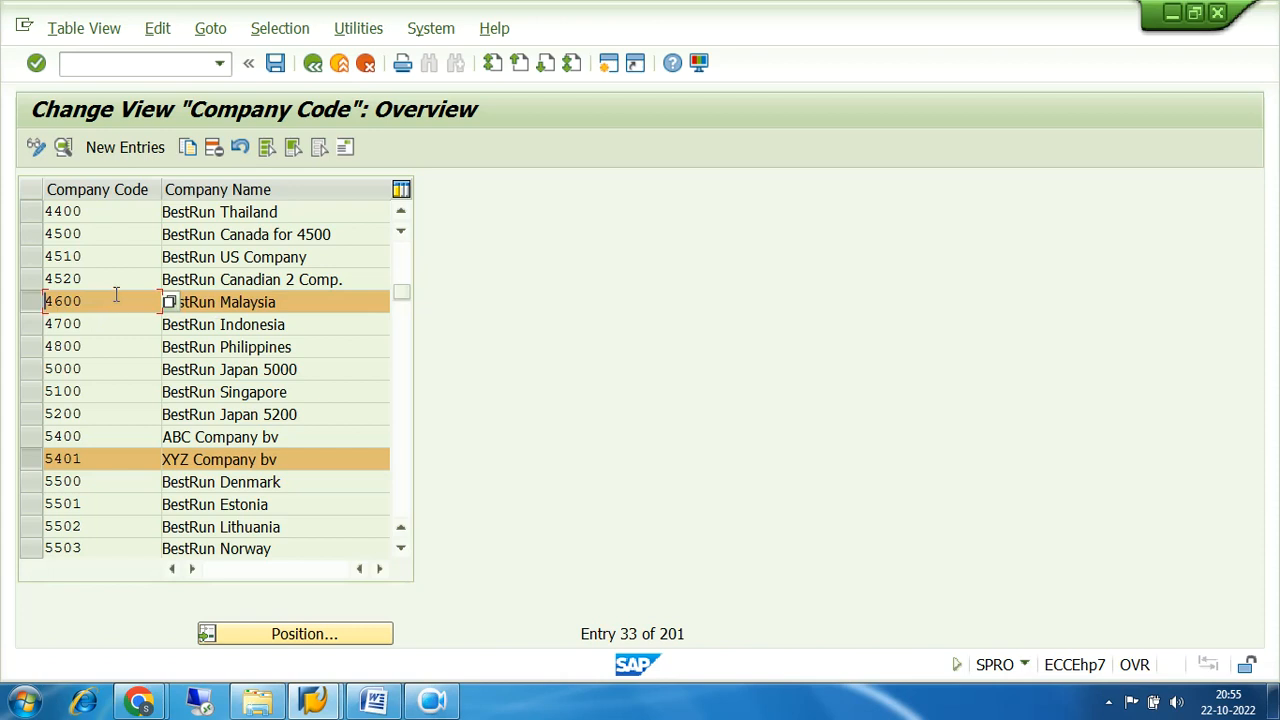
drag(285, 304, 216, 308)
drag(299, 328, 242, 348)
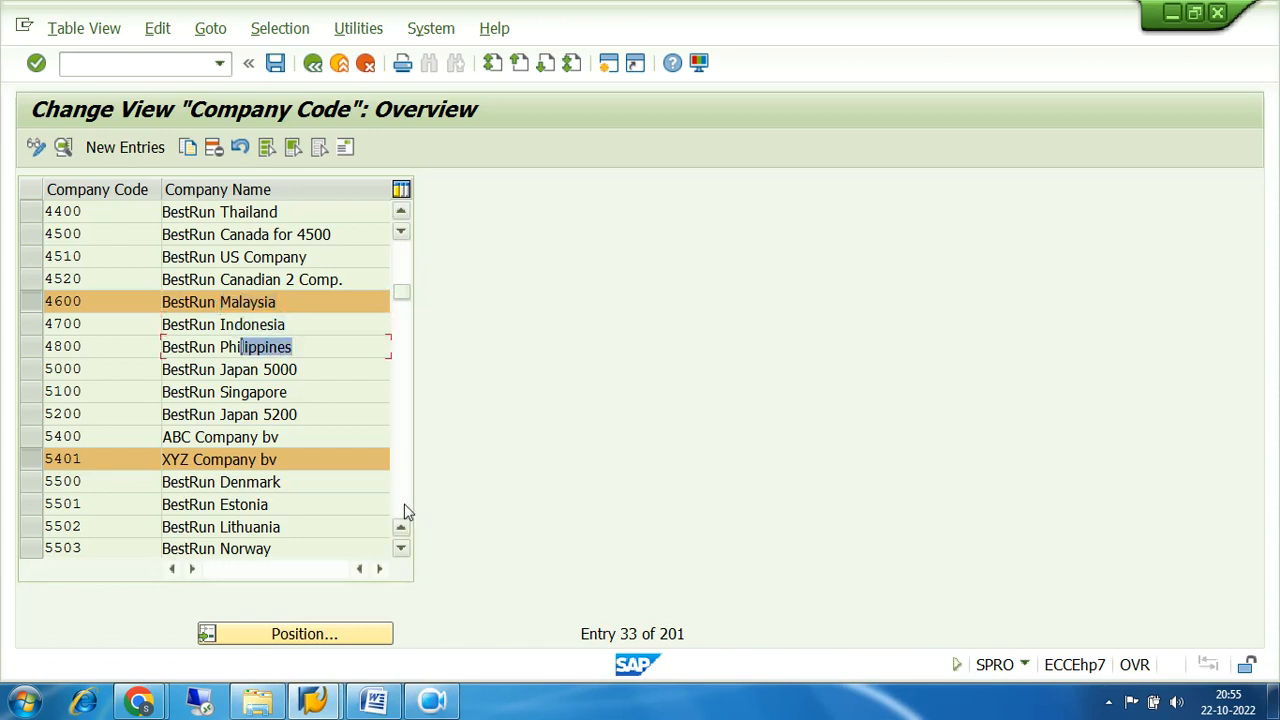
click(26, 304)
click(36, 464)
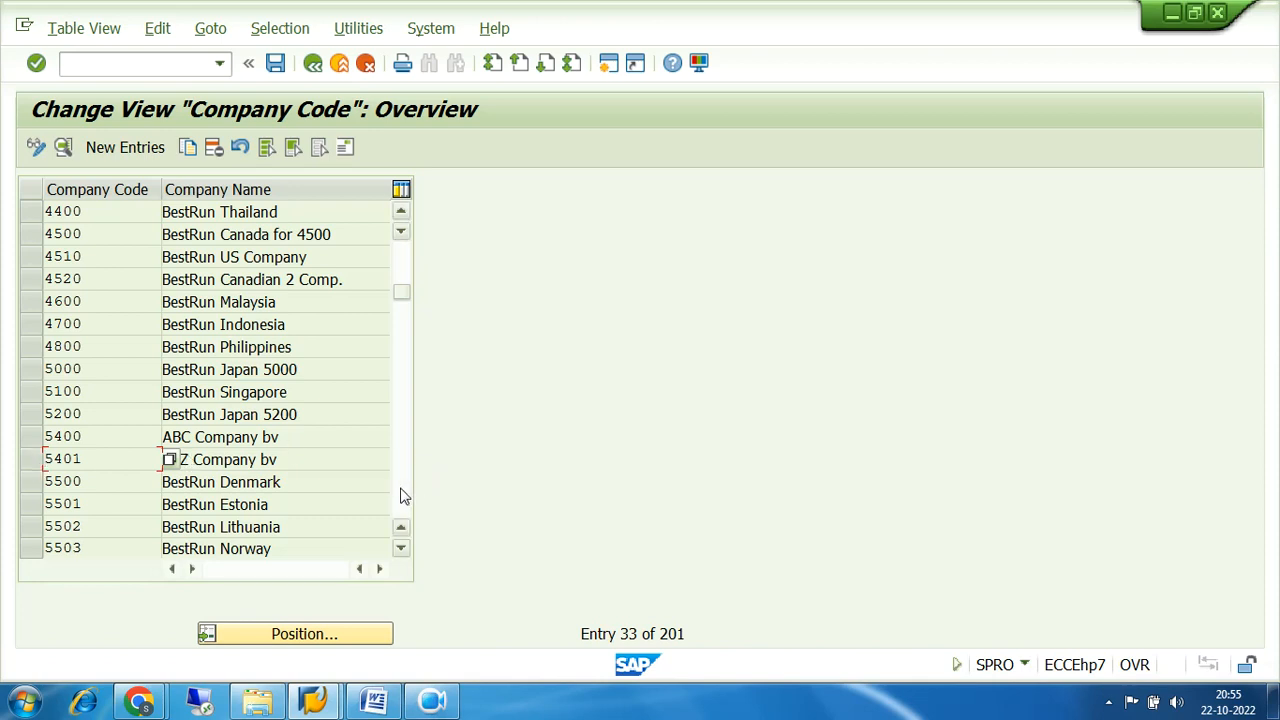
- Look through the company code list from the 5500 range to the alphabetic codes such as GSL and MCU
scroll(403, 493, down, 1)
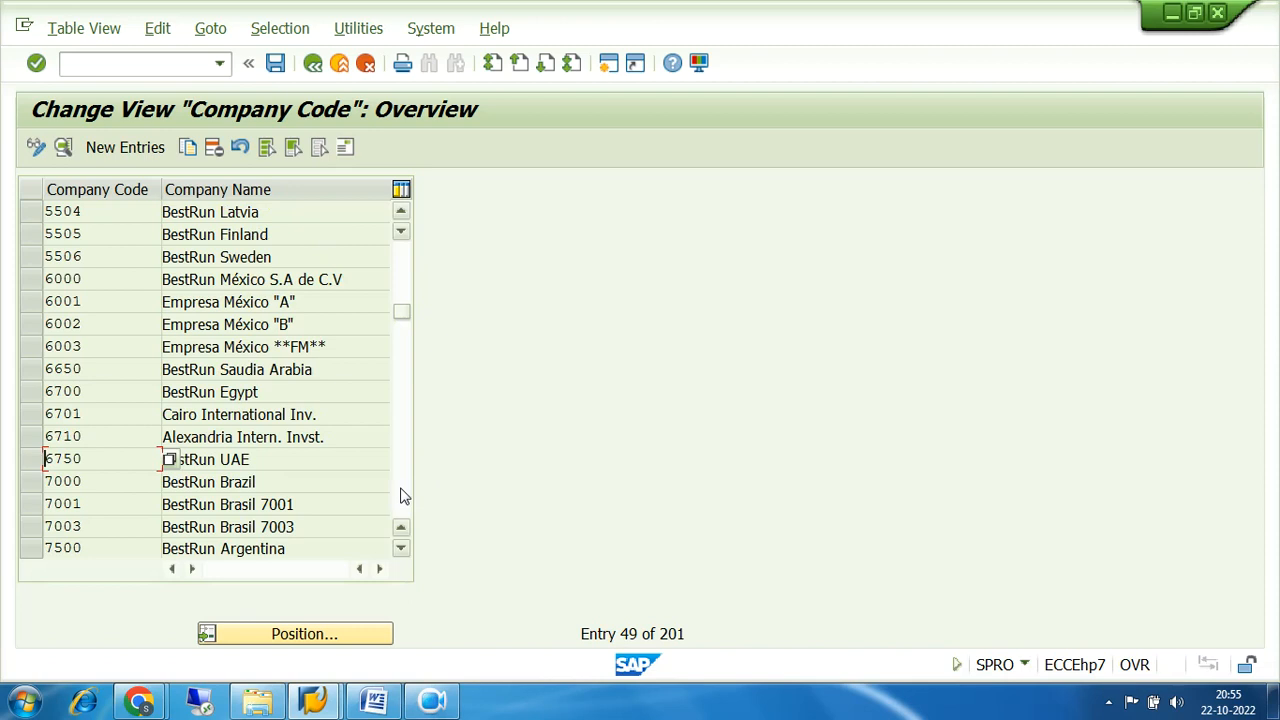
scroll(403, 496, down, 1)
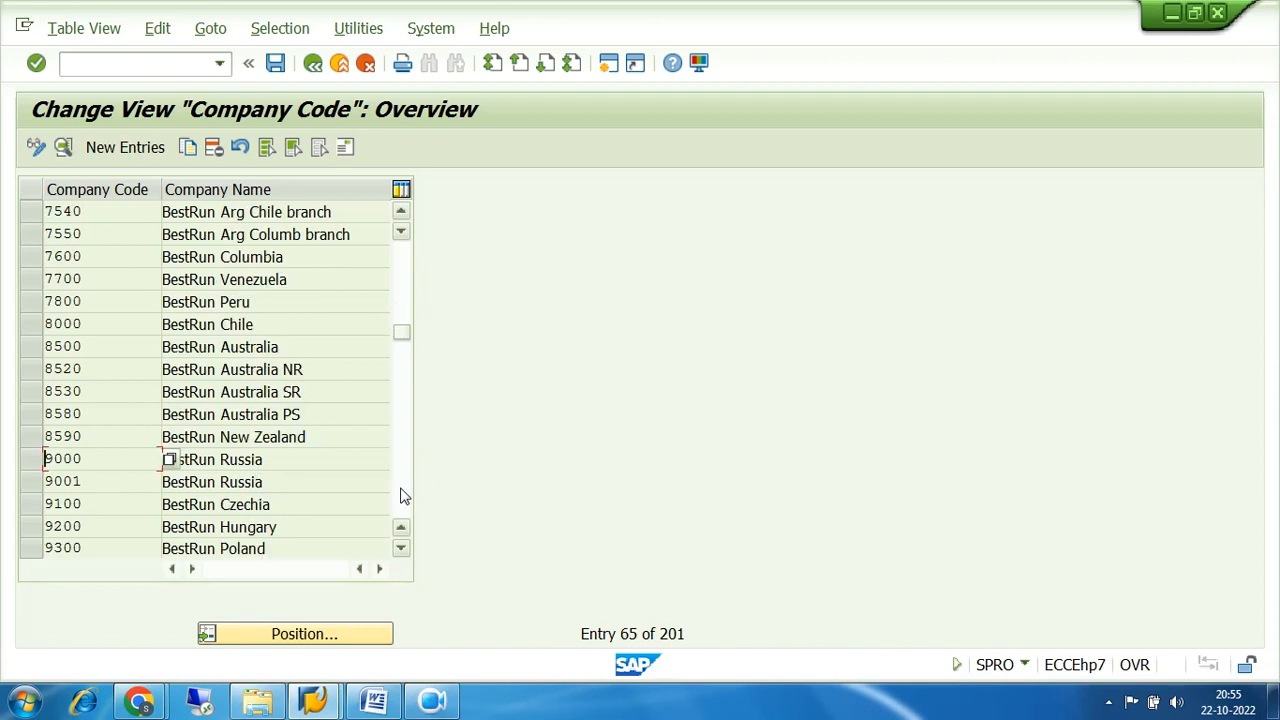
scroll(403, 496, down, 1)
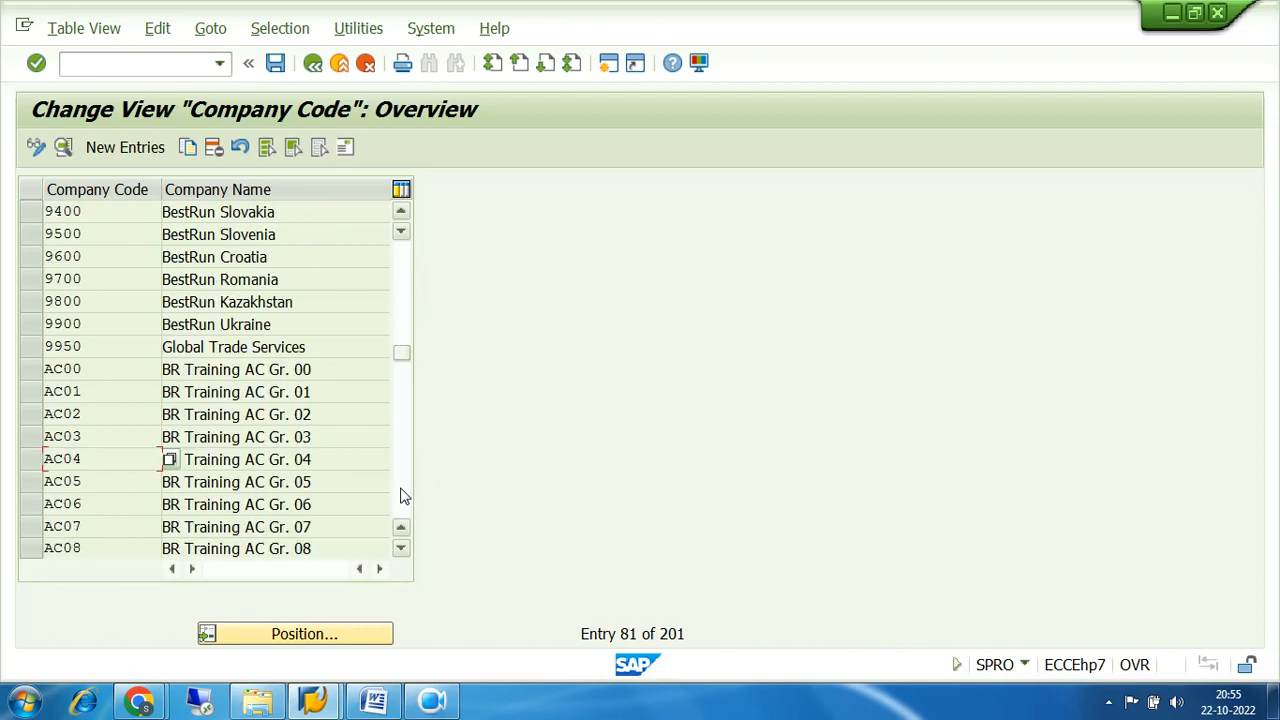
scroll(403, 496, down, 1)
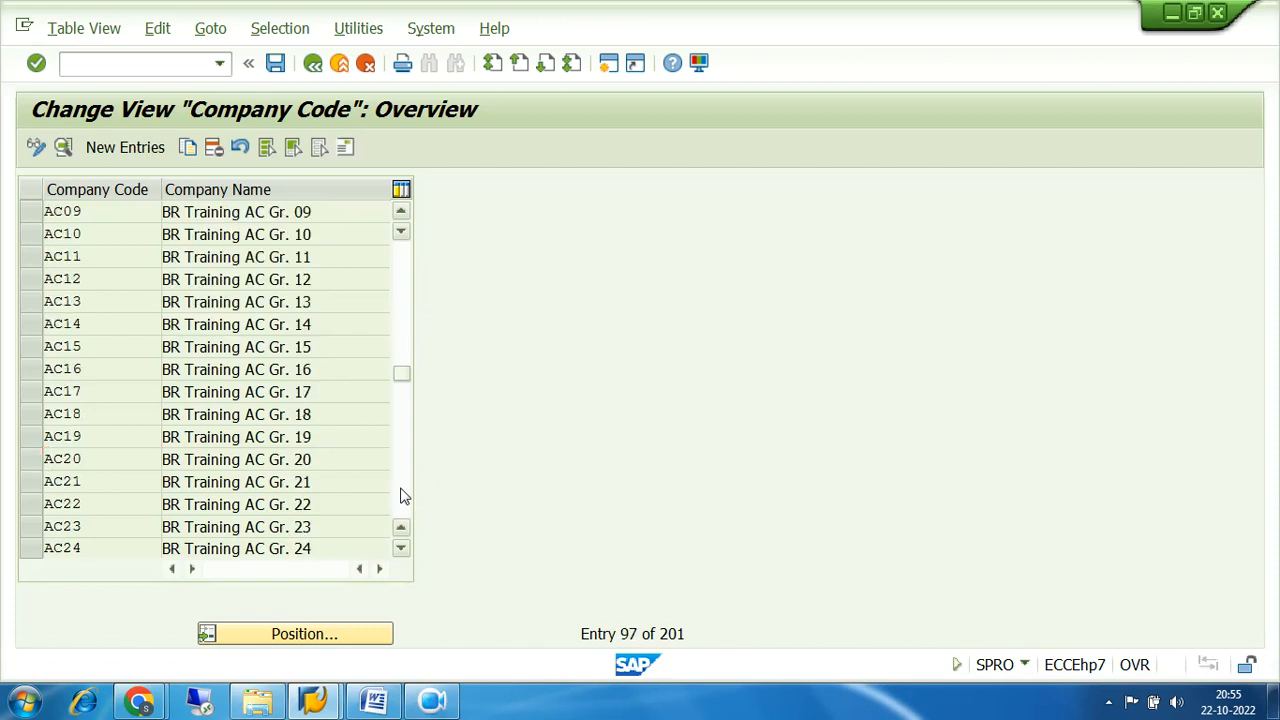
scroll(403, 496, down, 1)
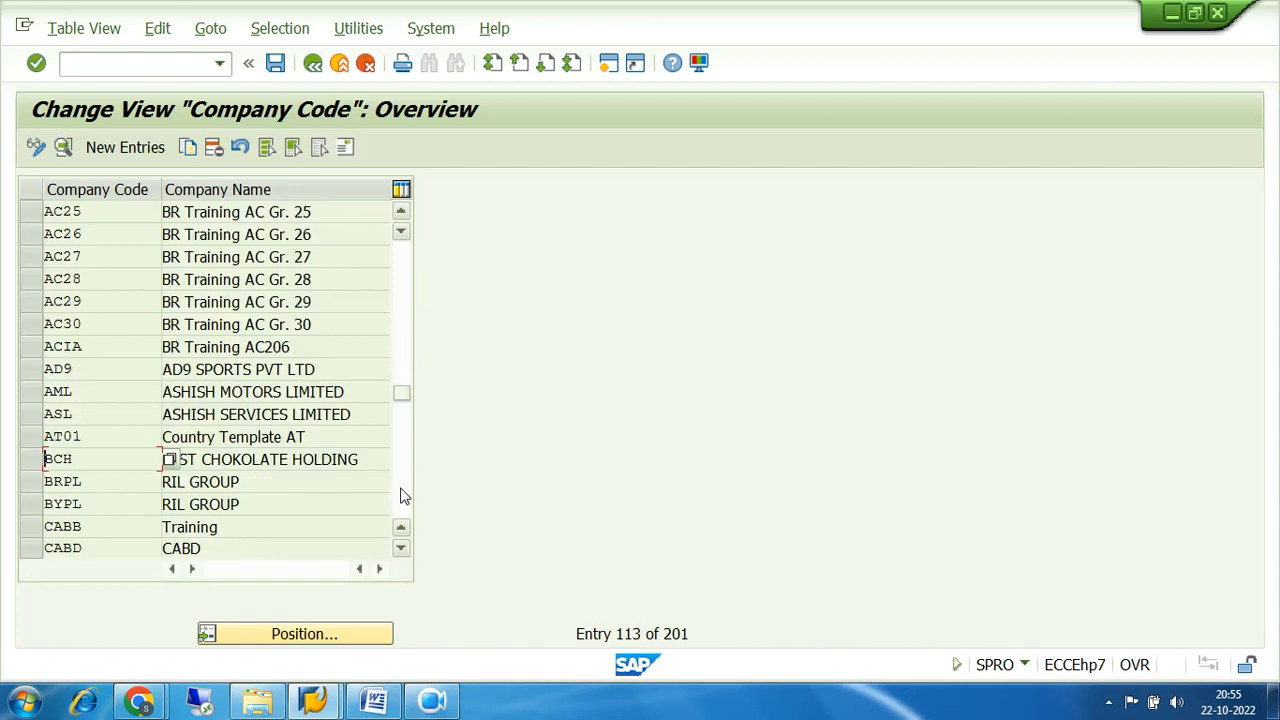
scroll(403, 496, down, 1)
scroll(403, 496, down, 1)
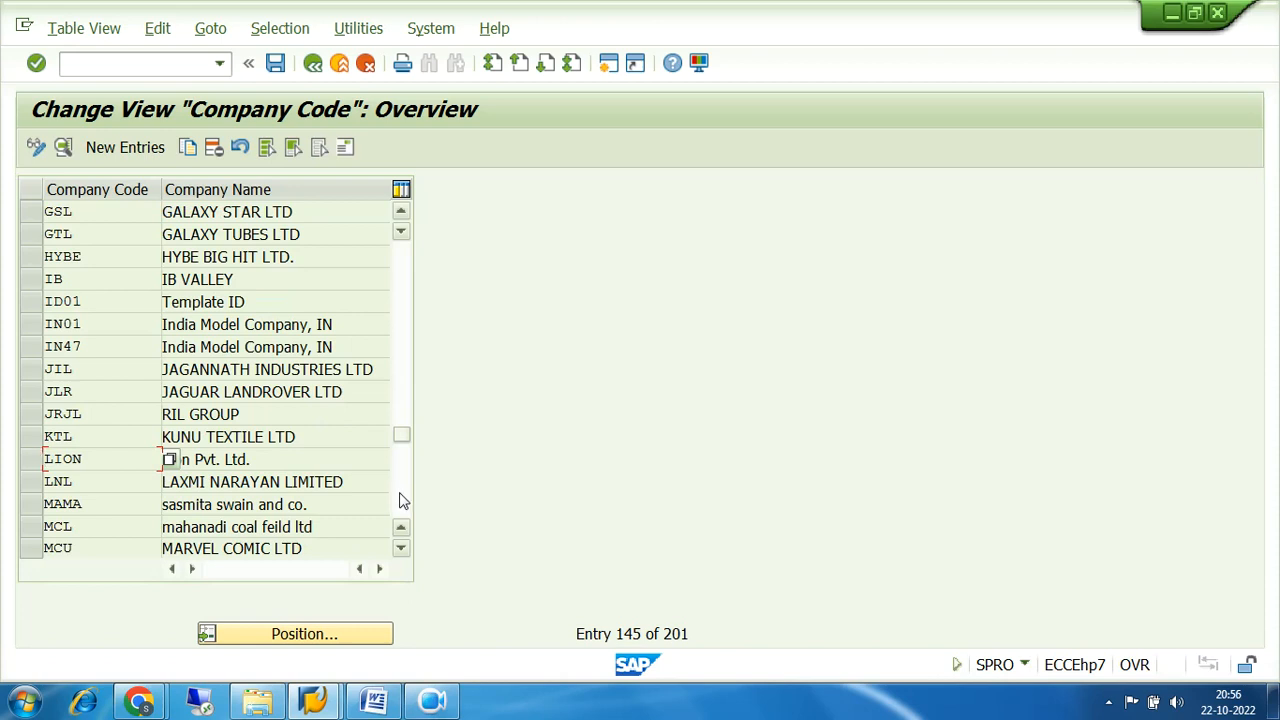
- Return to the start of the company code list and clear the marks on 0001 to 0008
drag(401, 436, 388, 231)
click(358, 368)
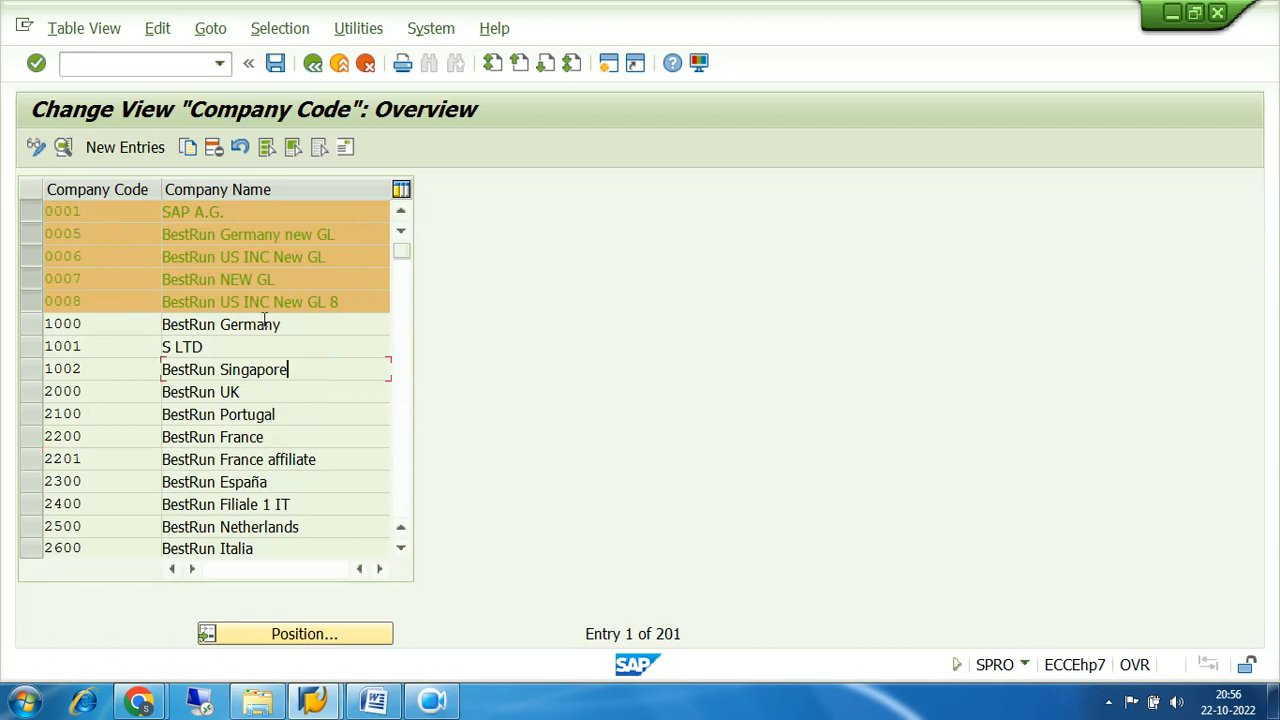
click(30, 211)
click(30, 234)
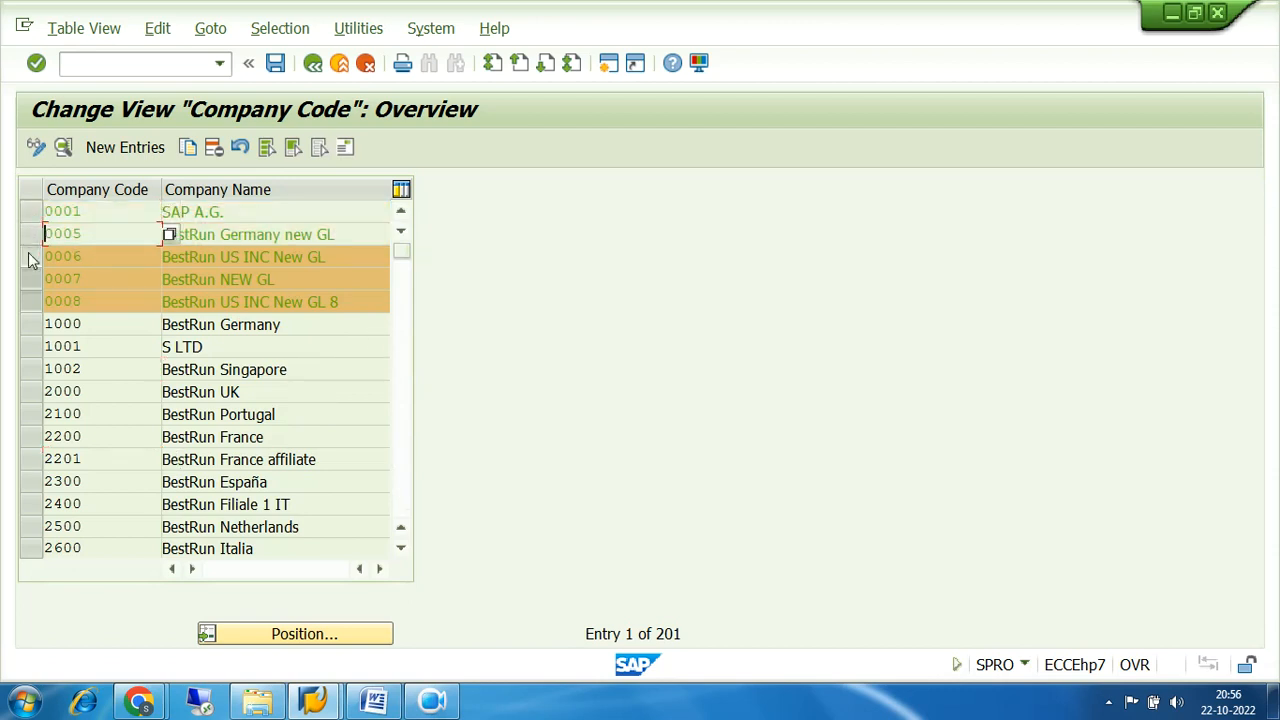
click(30, 257)
click(30, 279)
click(30, 302)
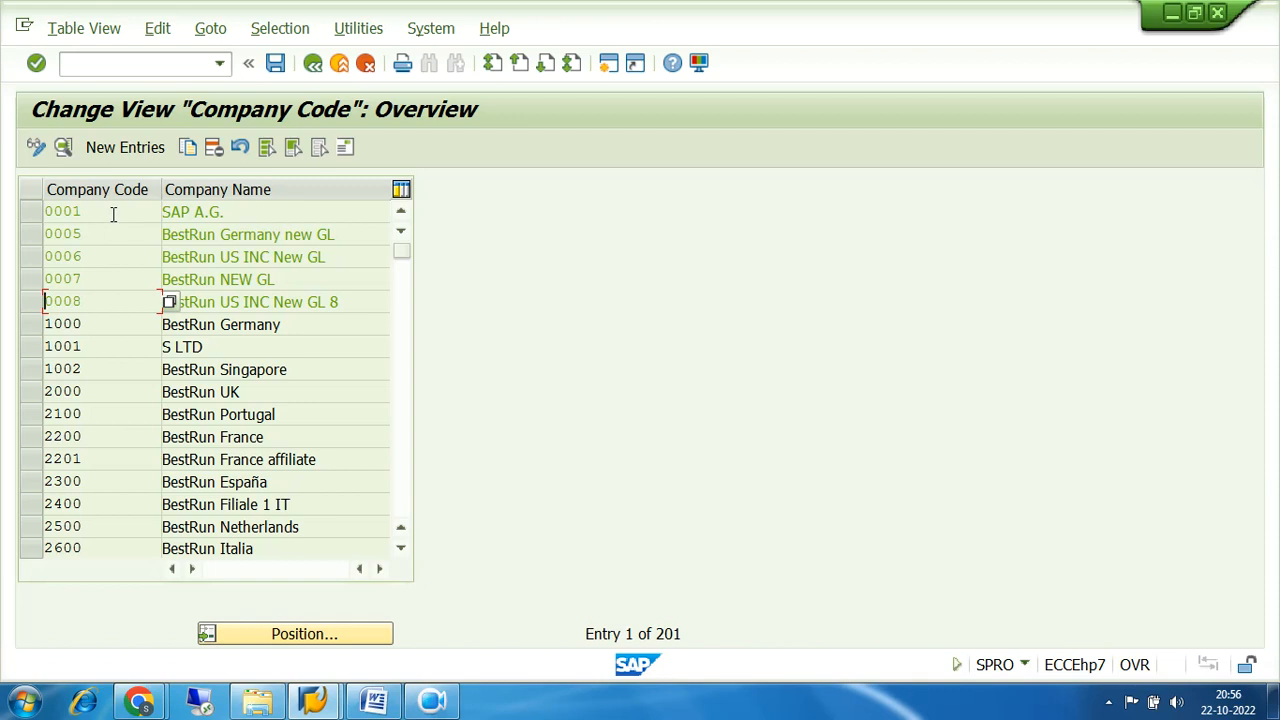
- Examine the SAP A.G. entry with code 0001 and the entry counter of the company code list
click(262, 281)
click(103, 209)
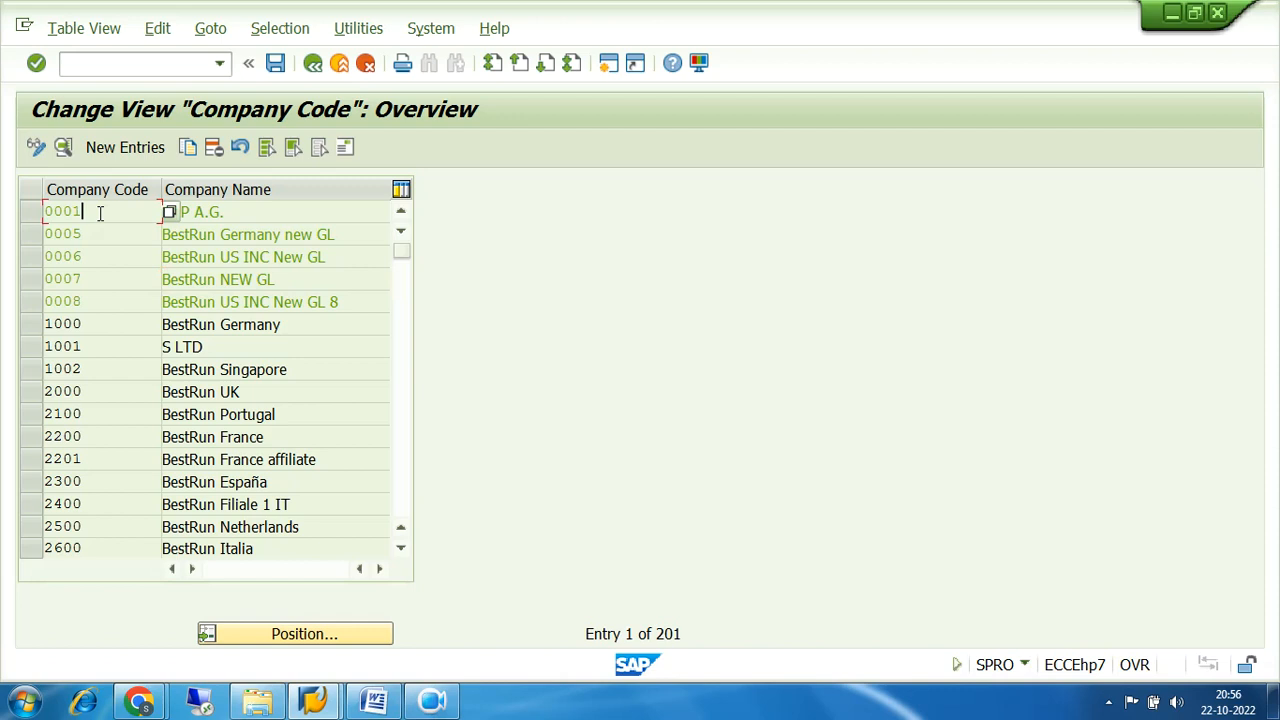
click(246, 211)
click(404, 508)
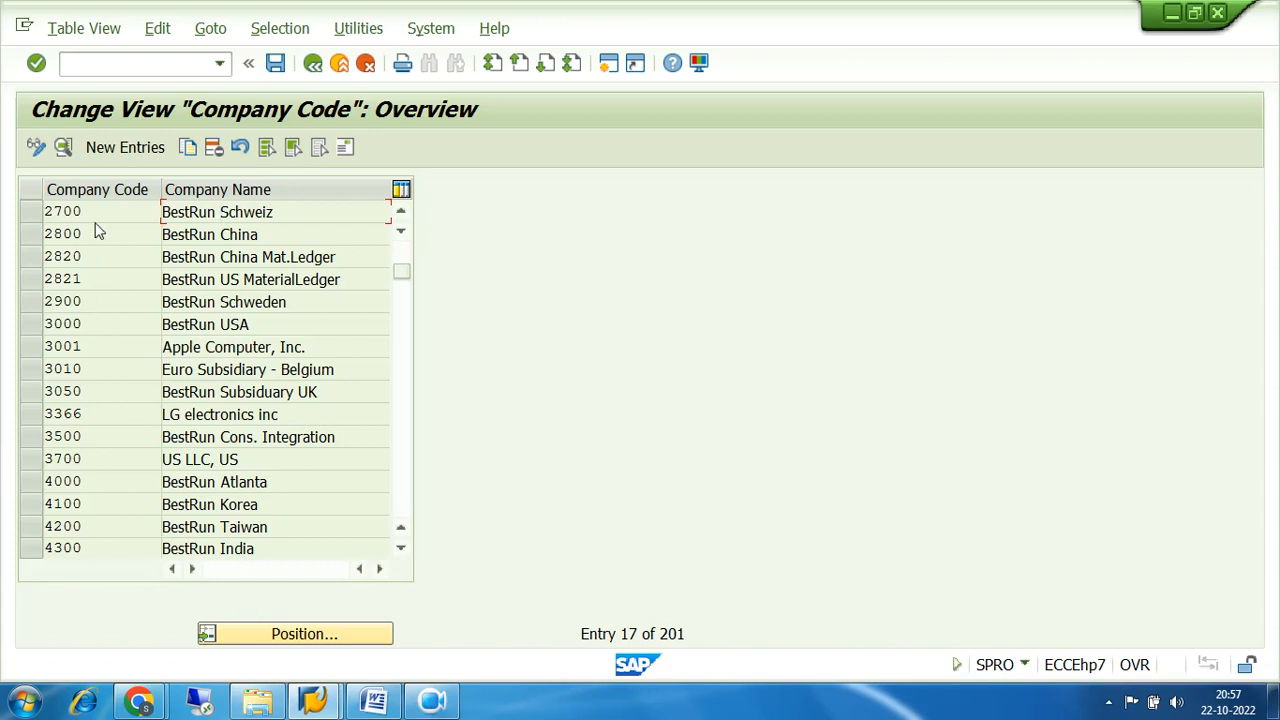
drag(697, 634, 651, 634)
- Go forward to the alphabetic company codes and examine the AML and AT01 entries as examples, leaving no row marked
click(404, 512)
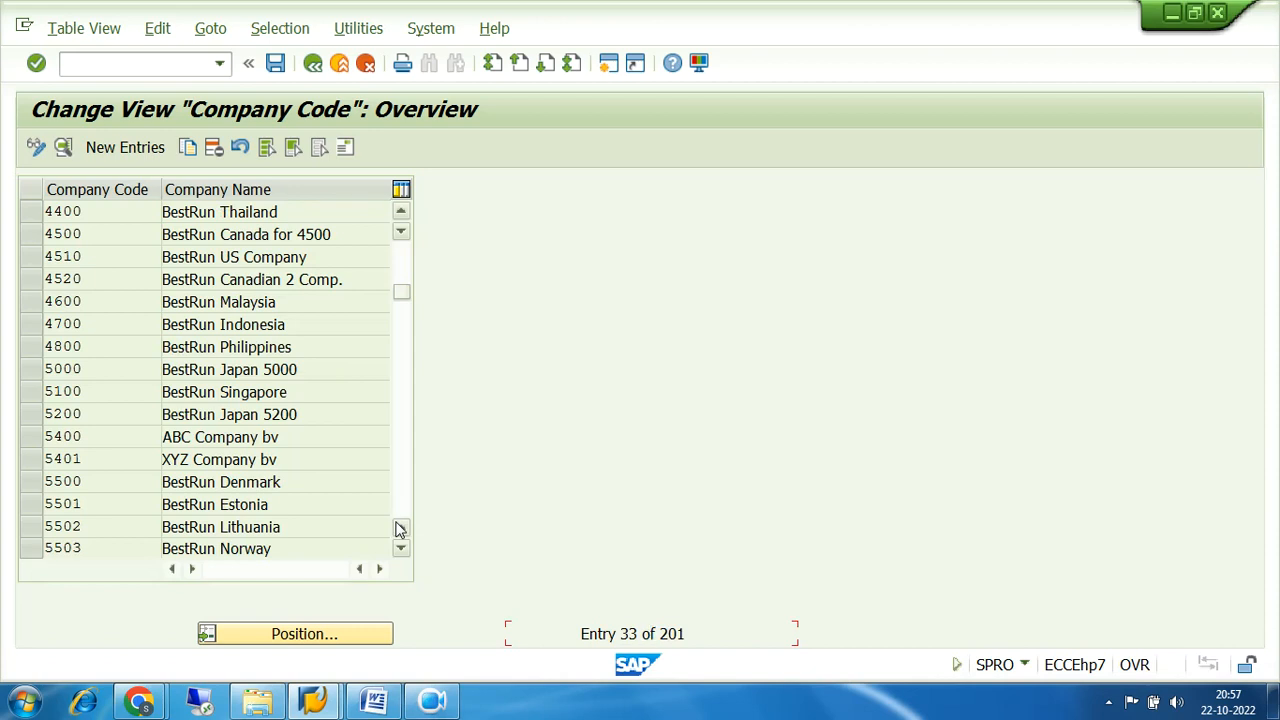
click(400, 497)
click(397, 497)
click(397, 497)
click(397, 497)
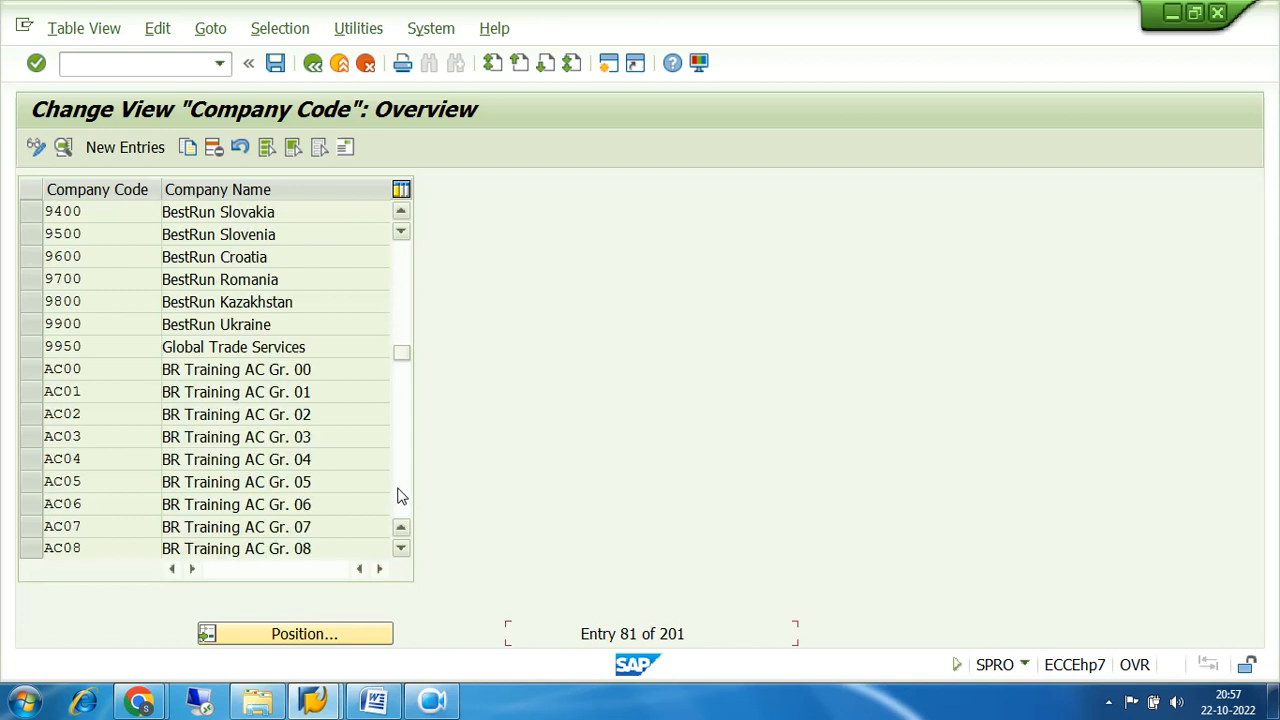
click(397, 497)
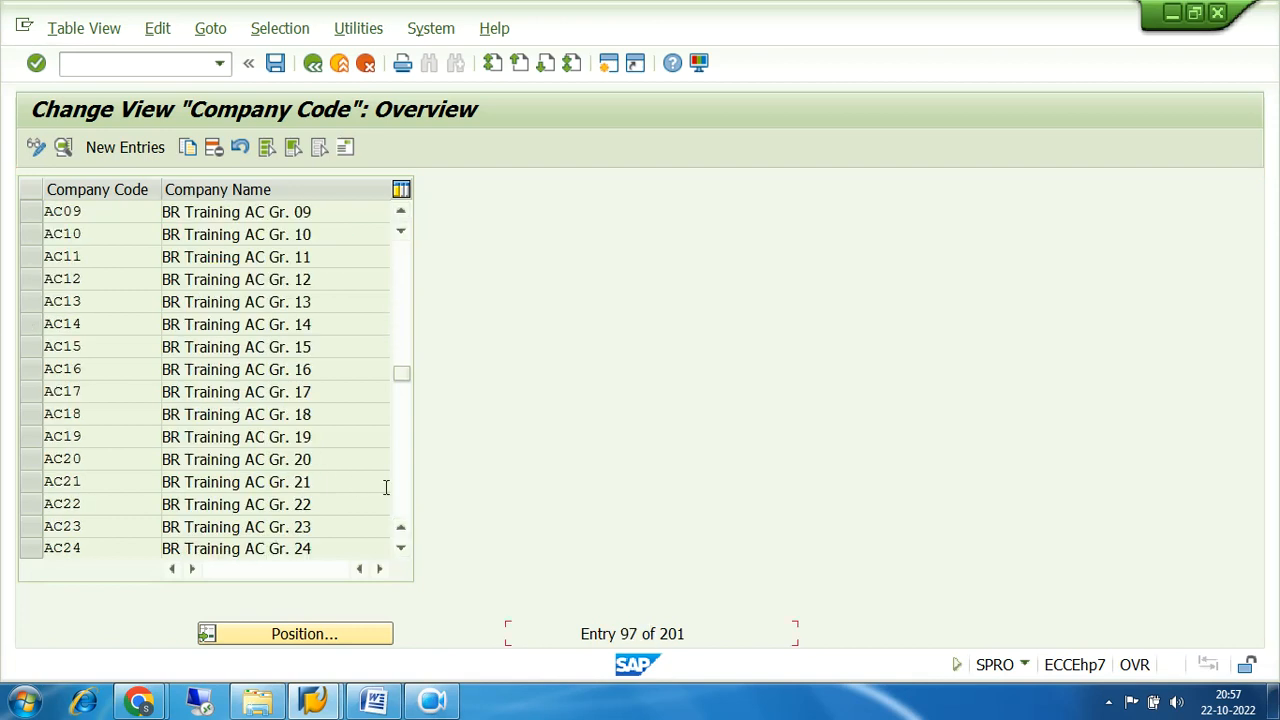
click(406, 503)
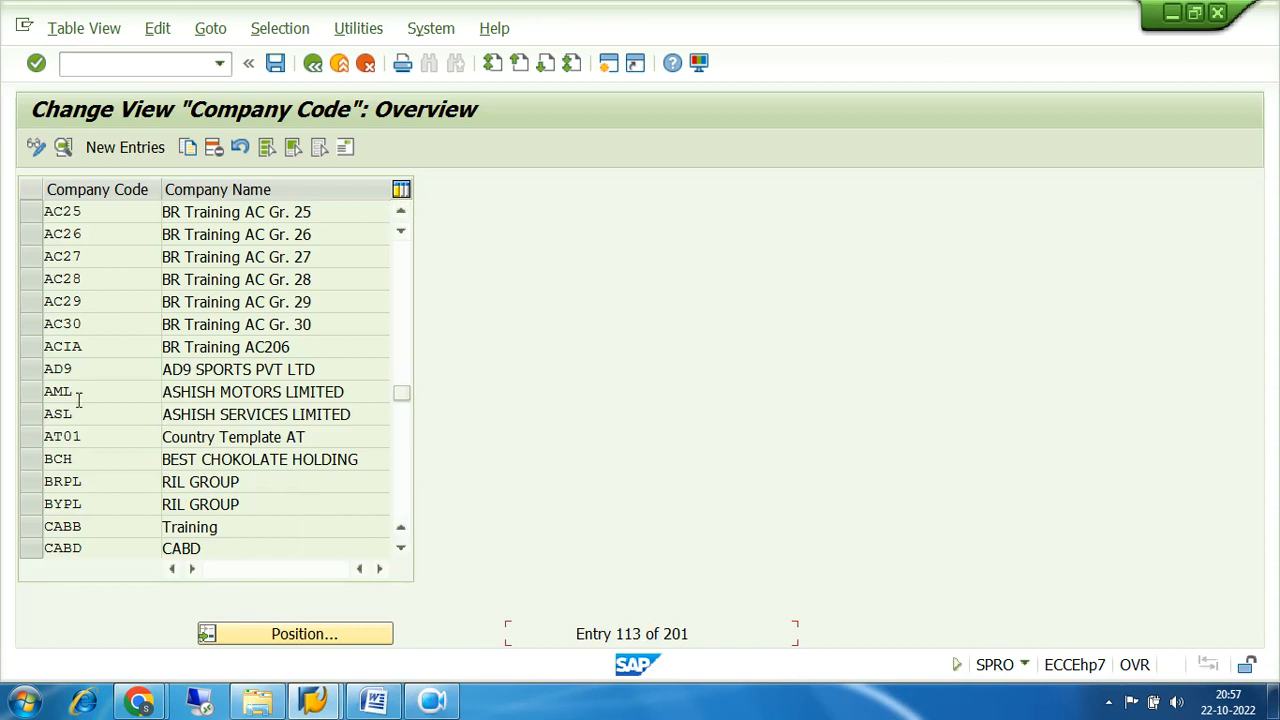
click(31, 392)
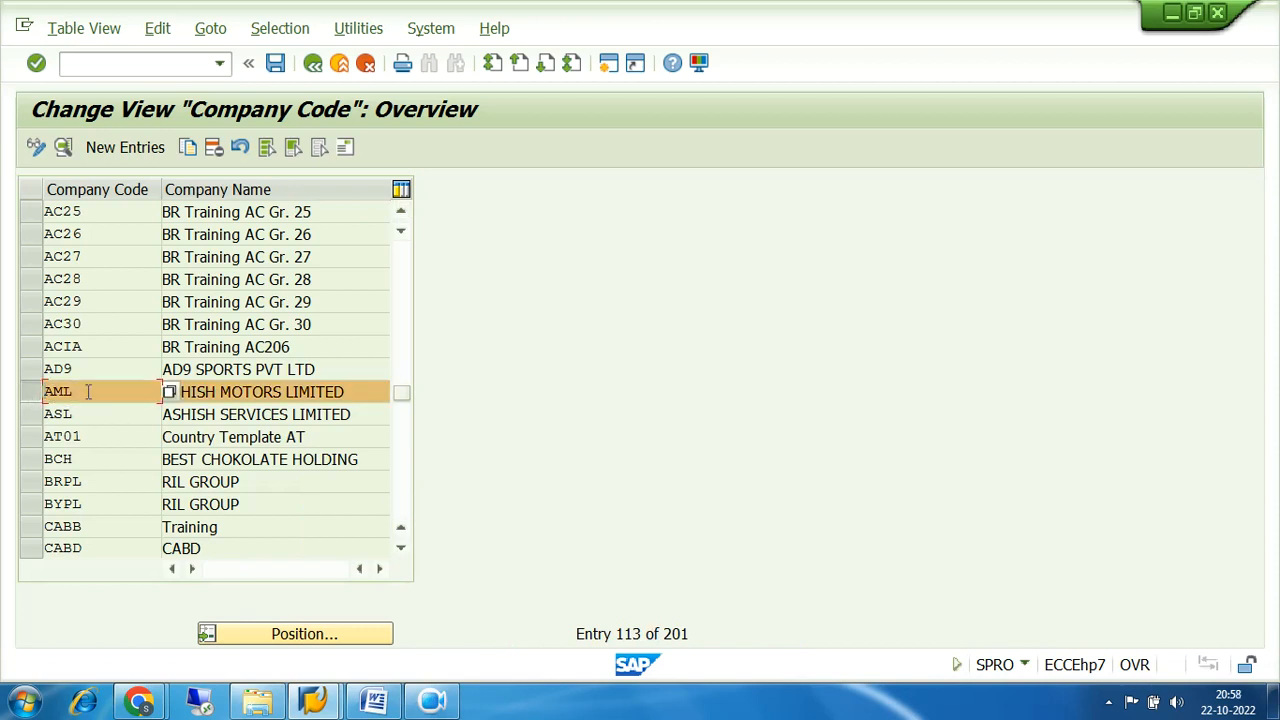
click(88, 436)
drag(88, 436, 50, 446)
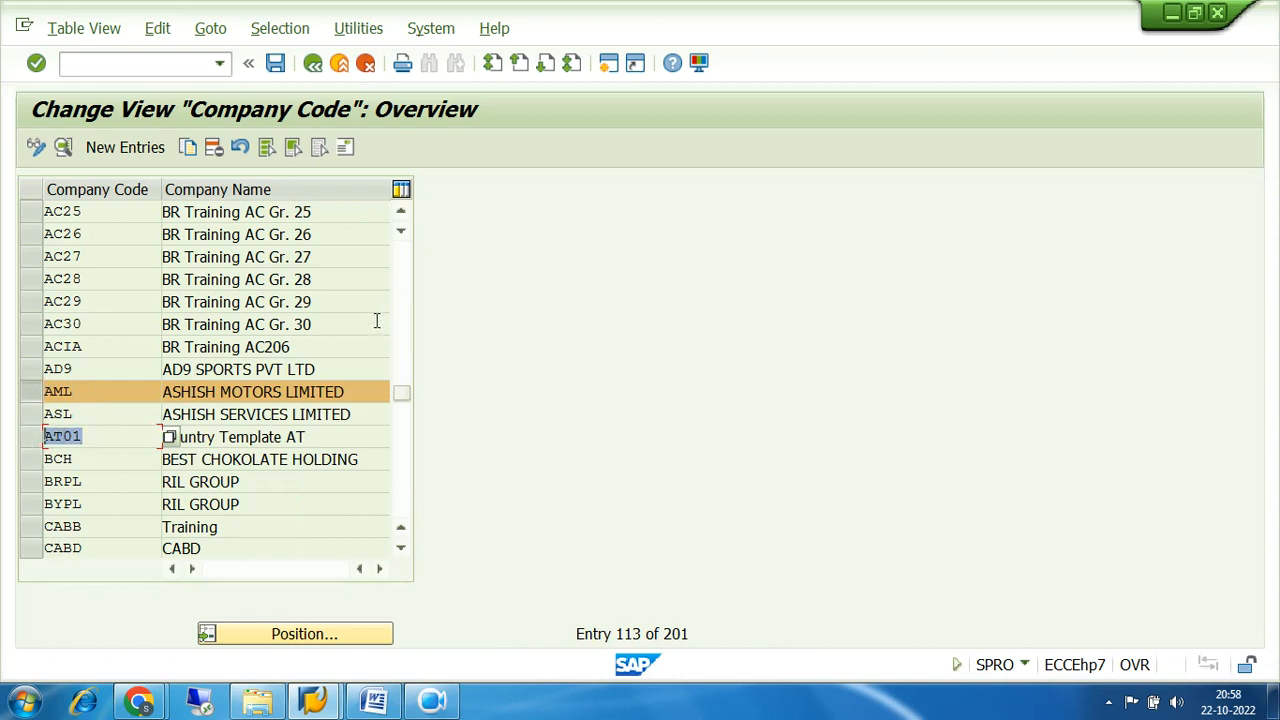
click(24, 400)
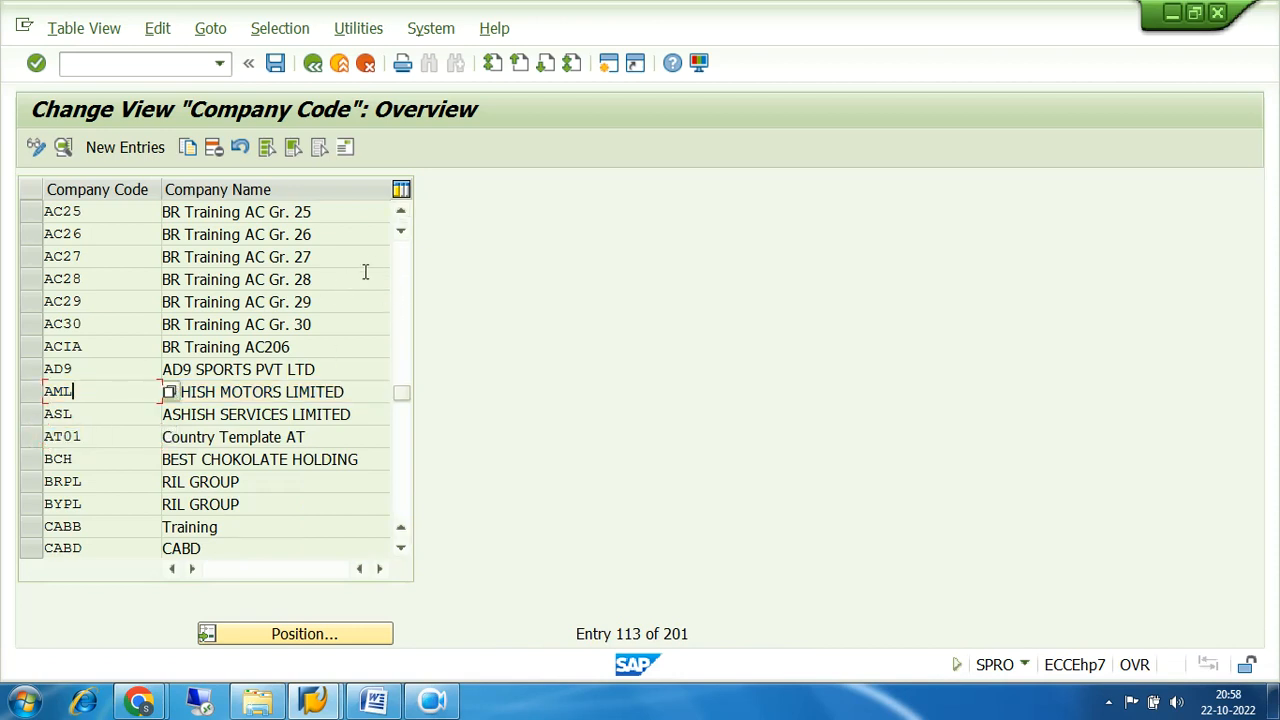
- Go back to the numeric company codes and examine the four-digit codes 7700 and 7600 as examples
click(401, 271)
click(401, 271)
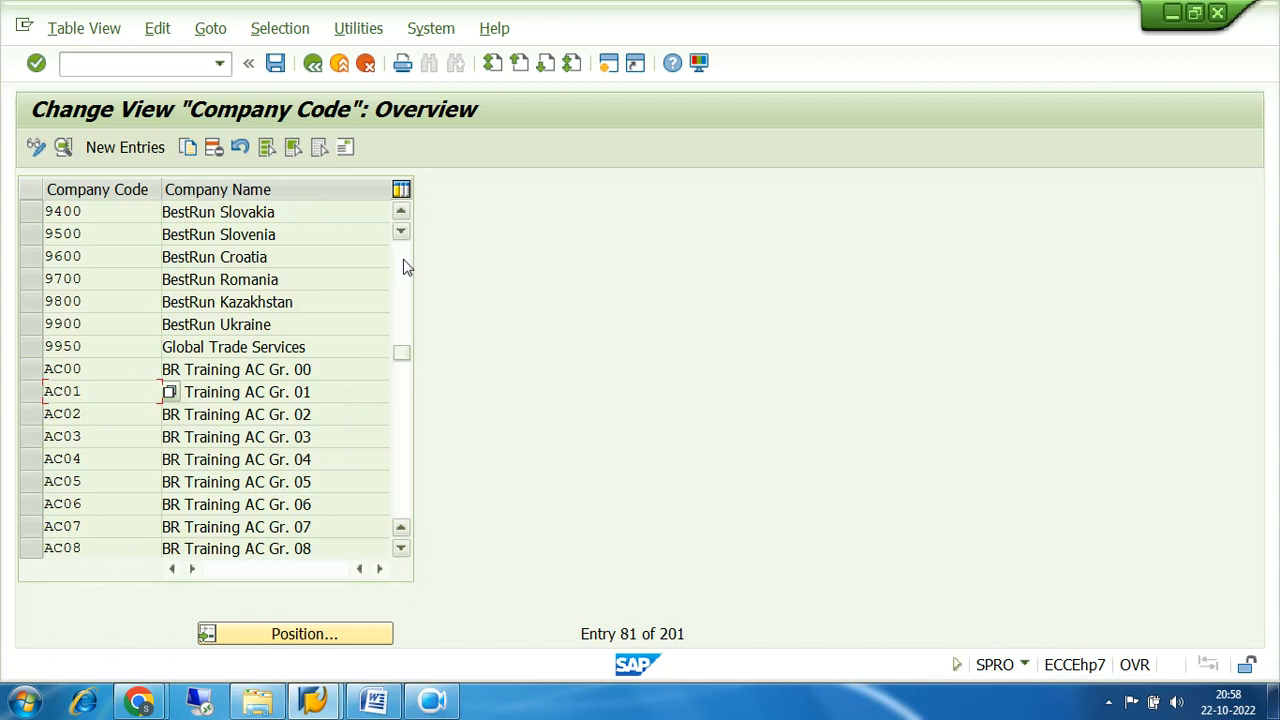
click(404, 262)
drag(99, 278, 10, 277)
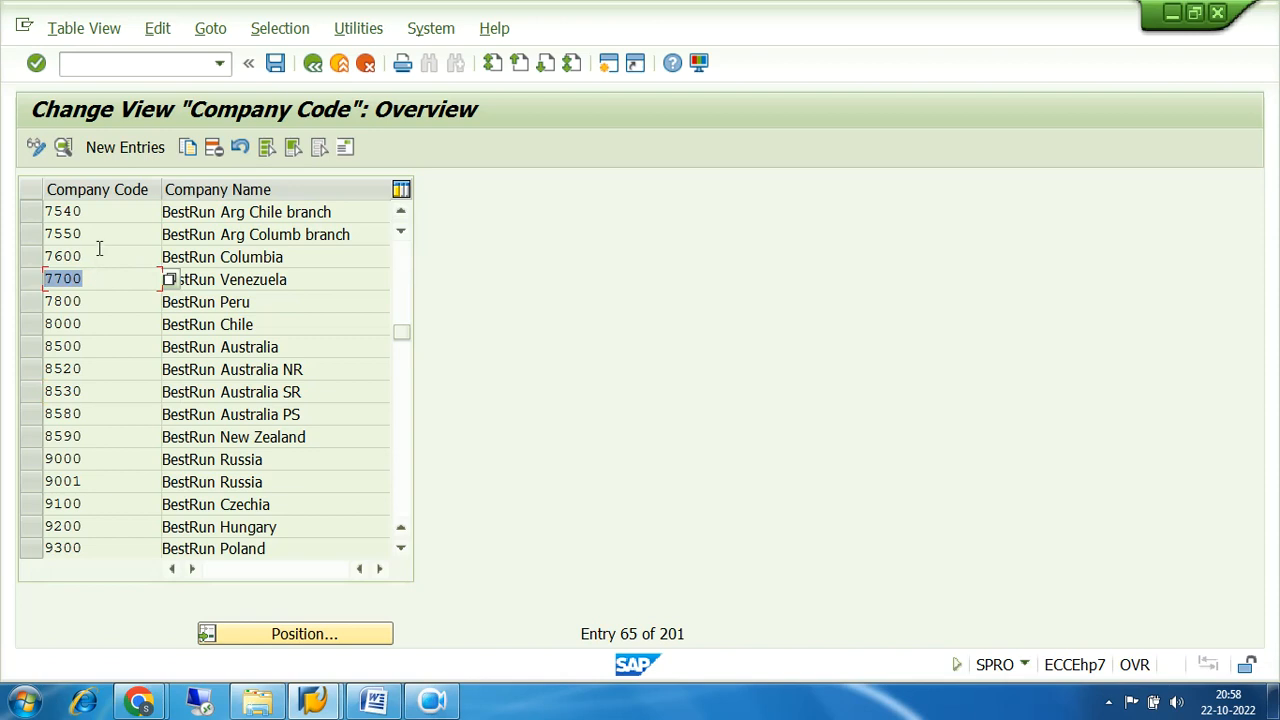
drag(99, 250, 28, 263)
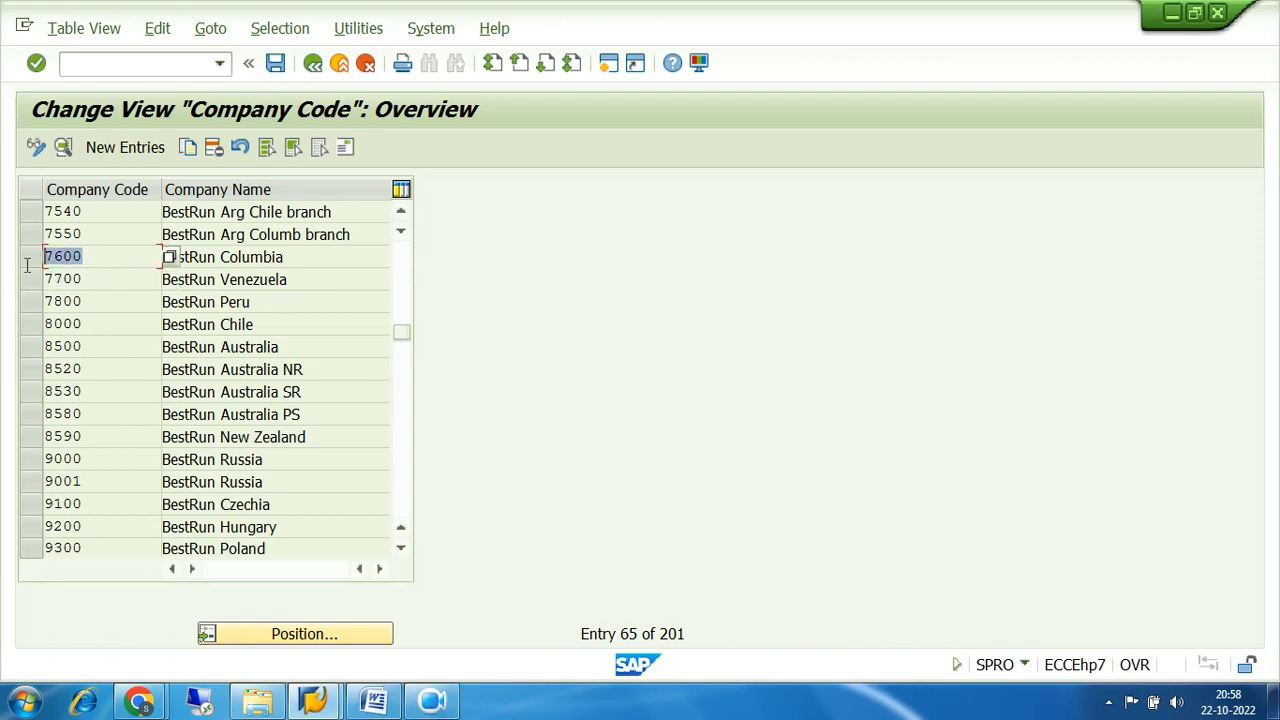
click(403, 259)
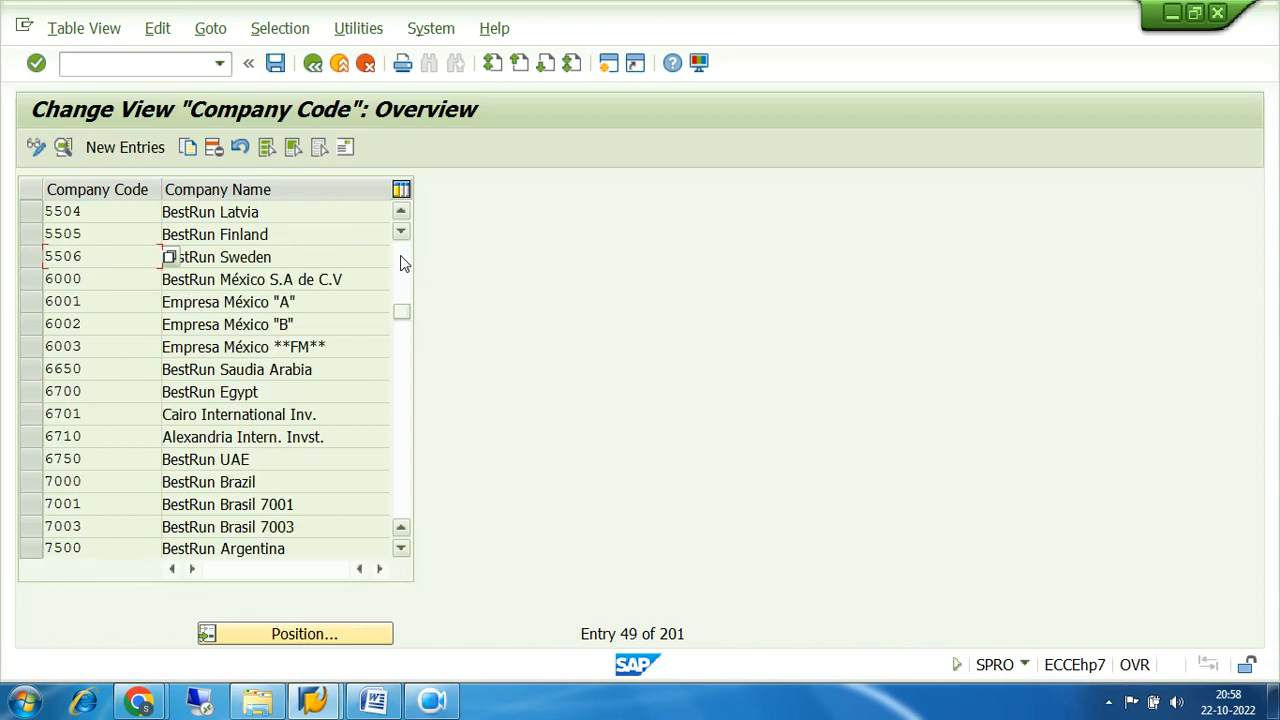
click(403, 262)
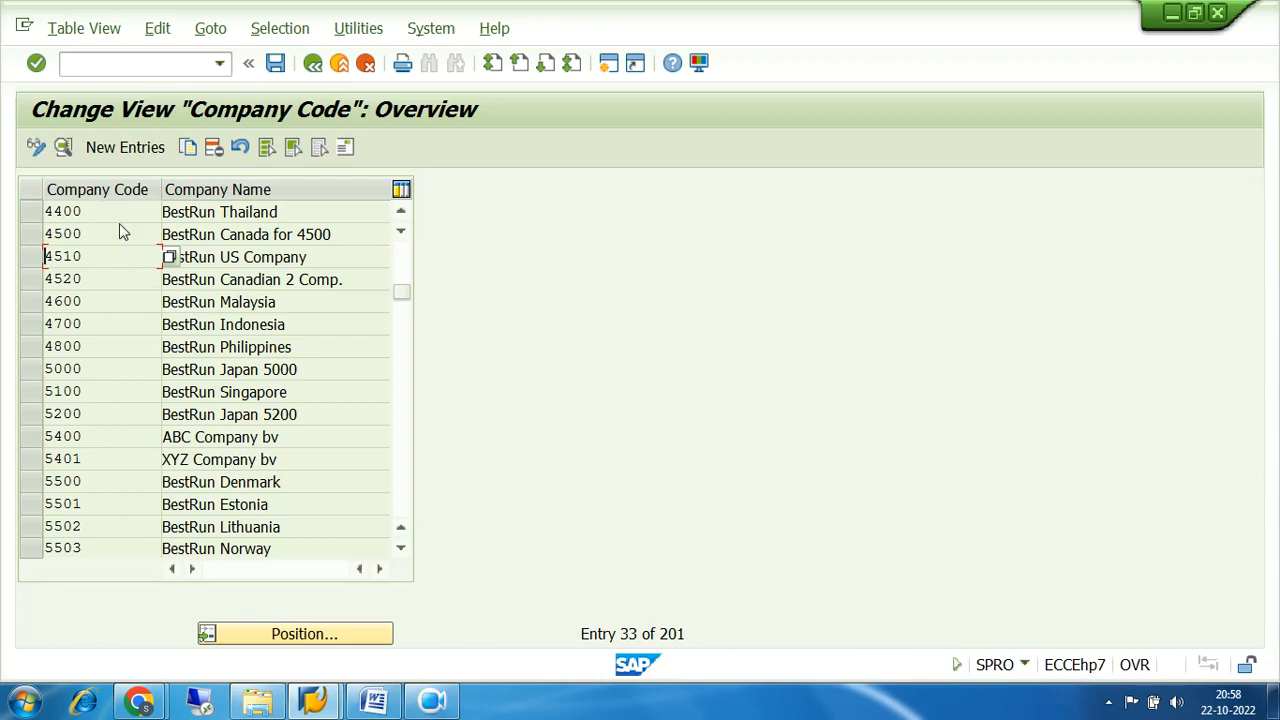
- Examine the four-digit numeric company codes in the range from 2700 to 7700 and the company names assigned to them
click(405, 268)
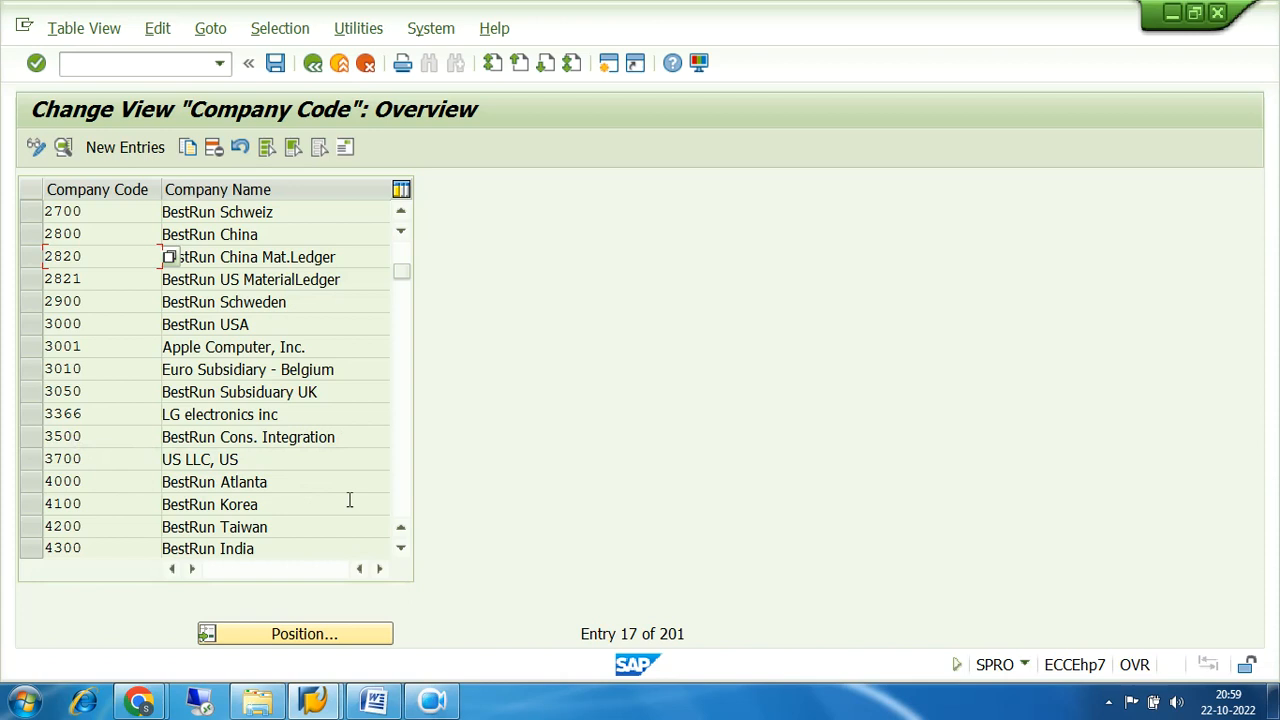
click(403, 512)
click(403, 512)
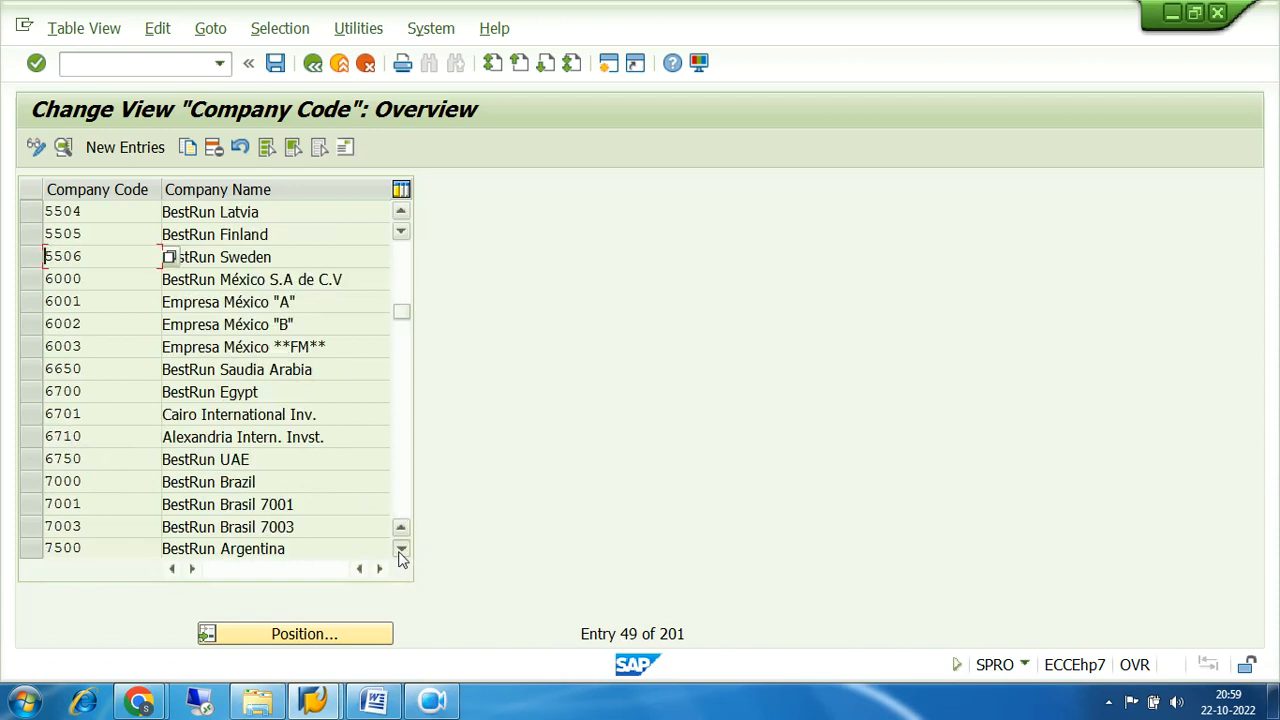
click(399, 549)
click(399, 549)
click(399, 549)
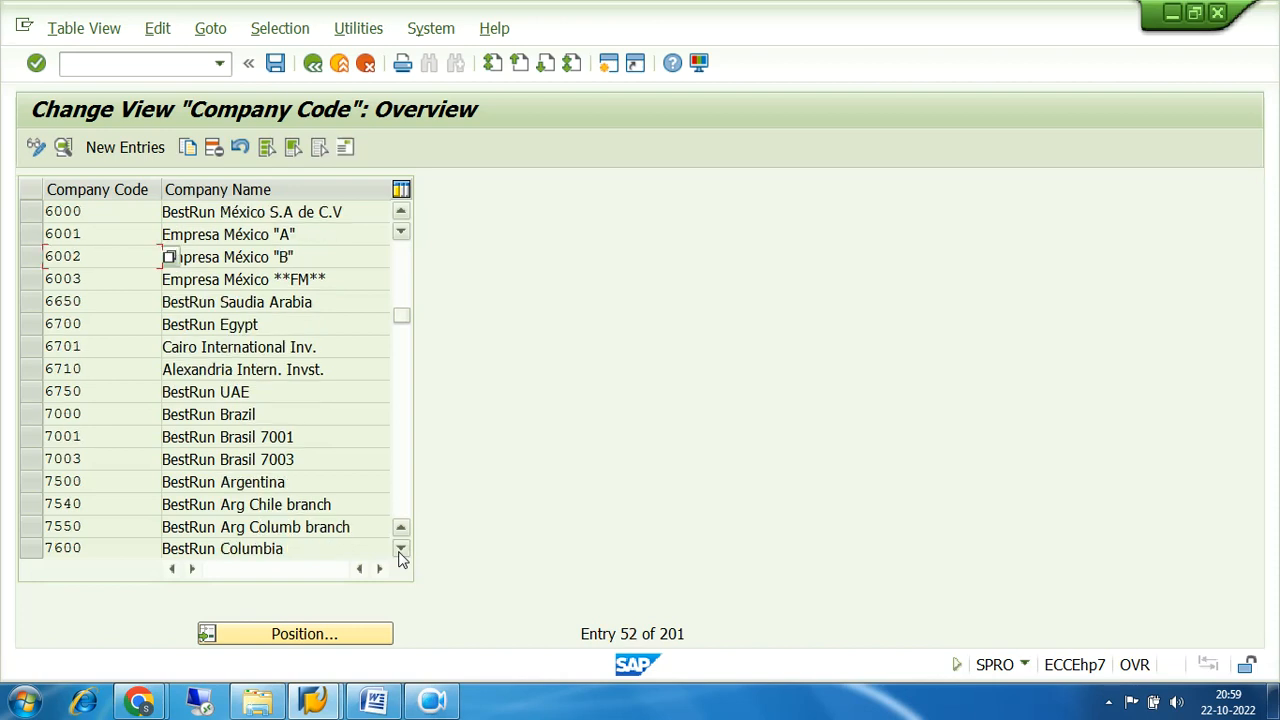
click(399, 551)
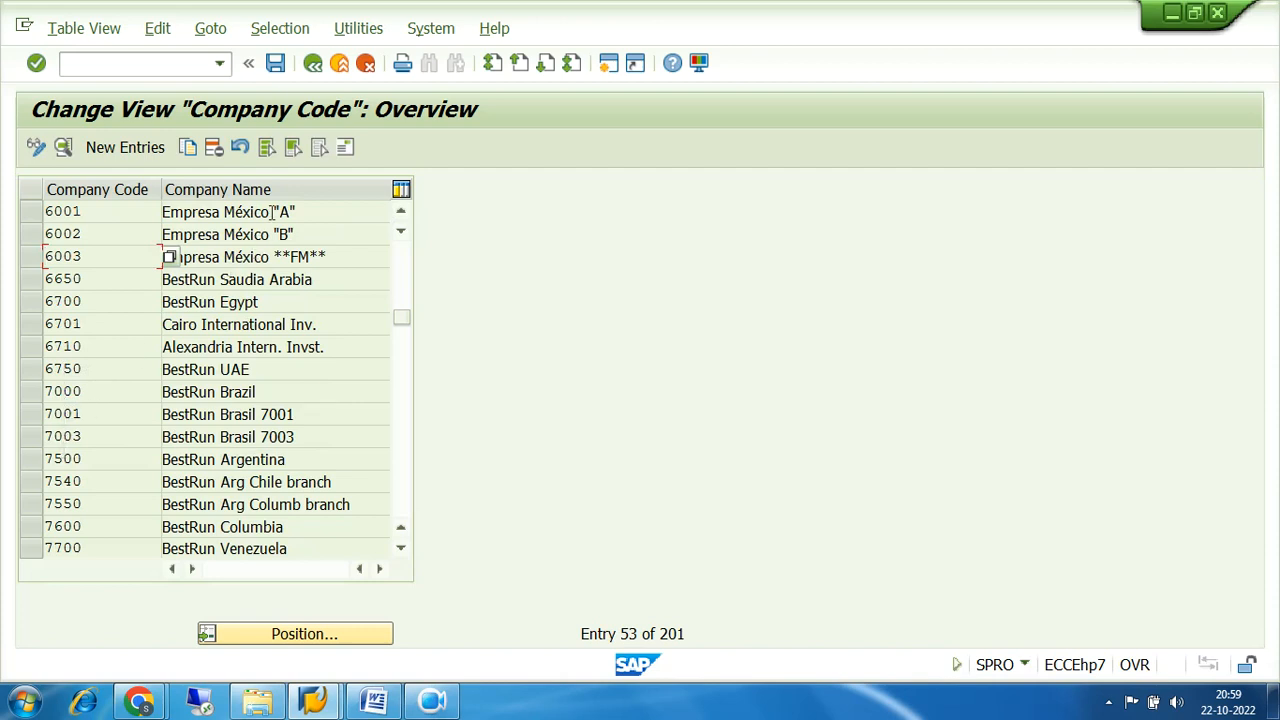
- Return to the activity selection, reopen Edit Company Code Data and start a new entry with company code 7001
click(312, 63)
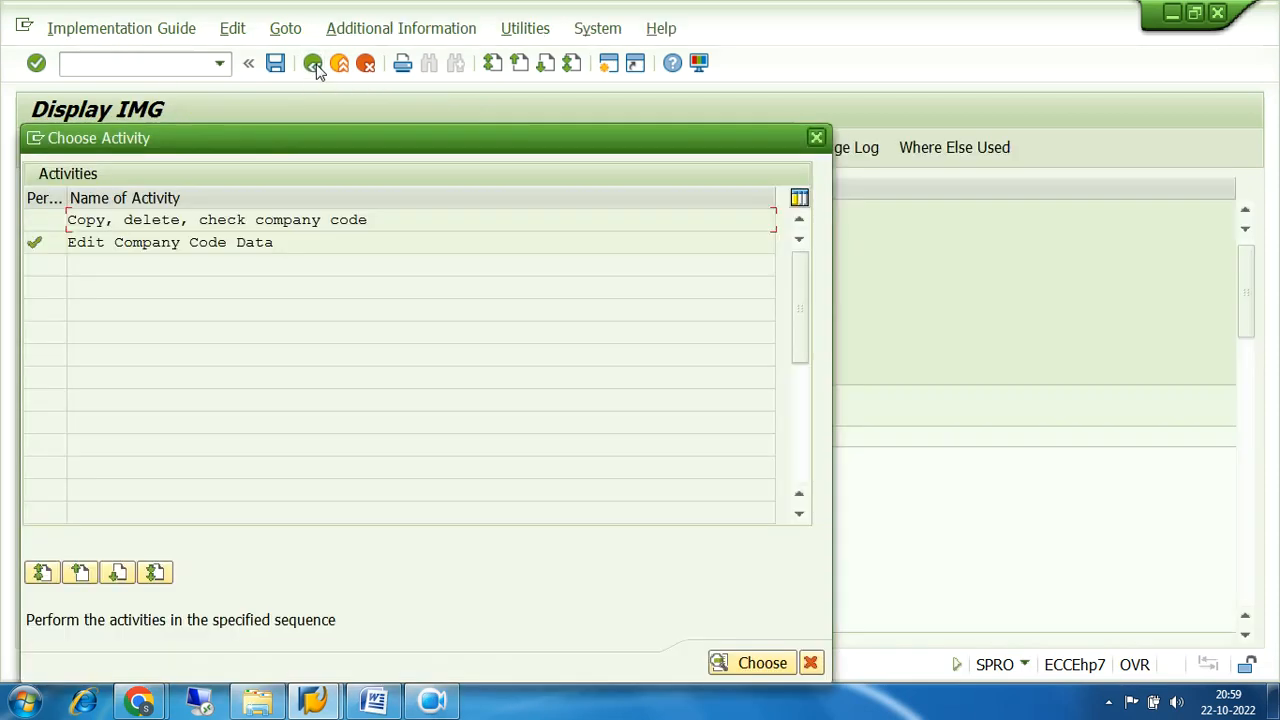
double_click(124, 242)
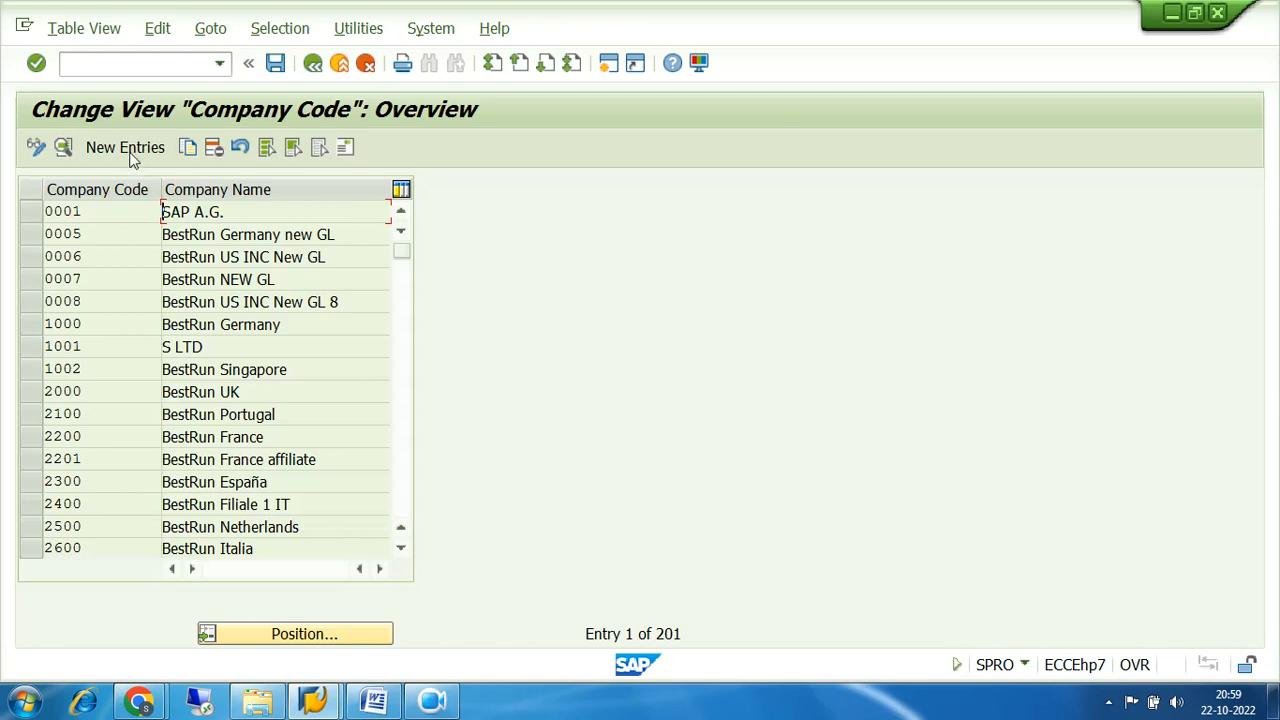
click(130, 151)
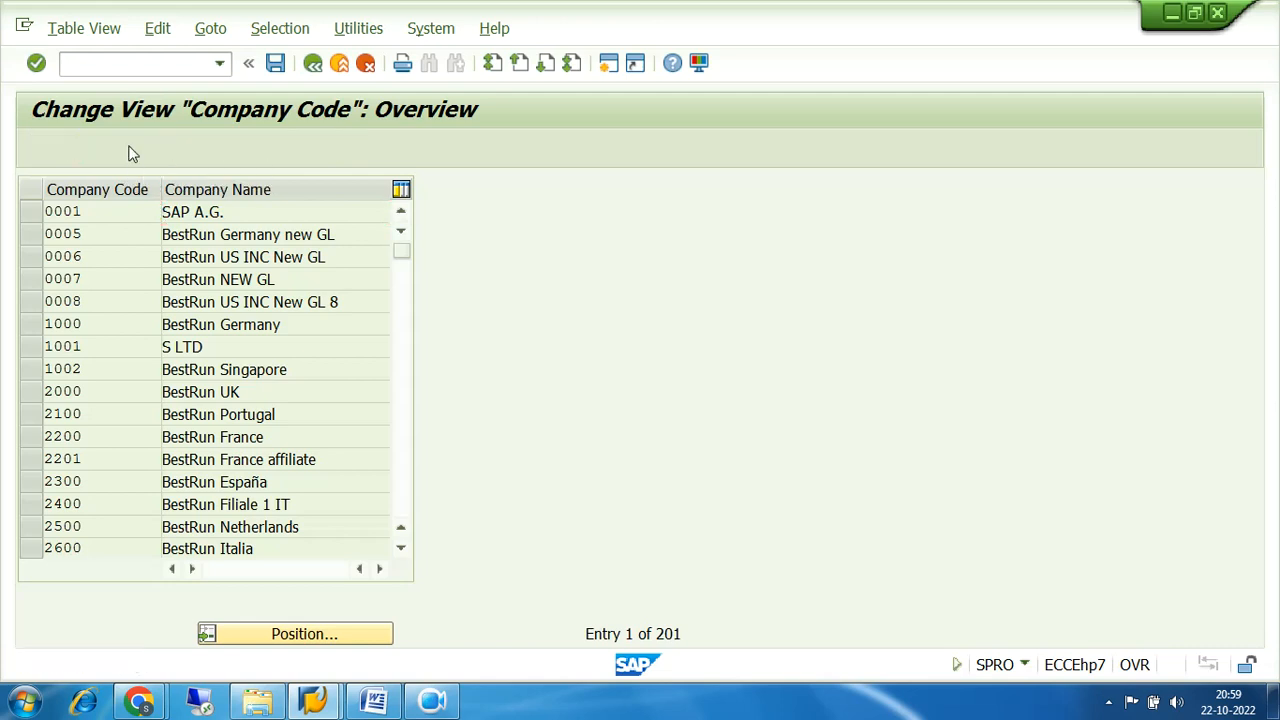
text(7)
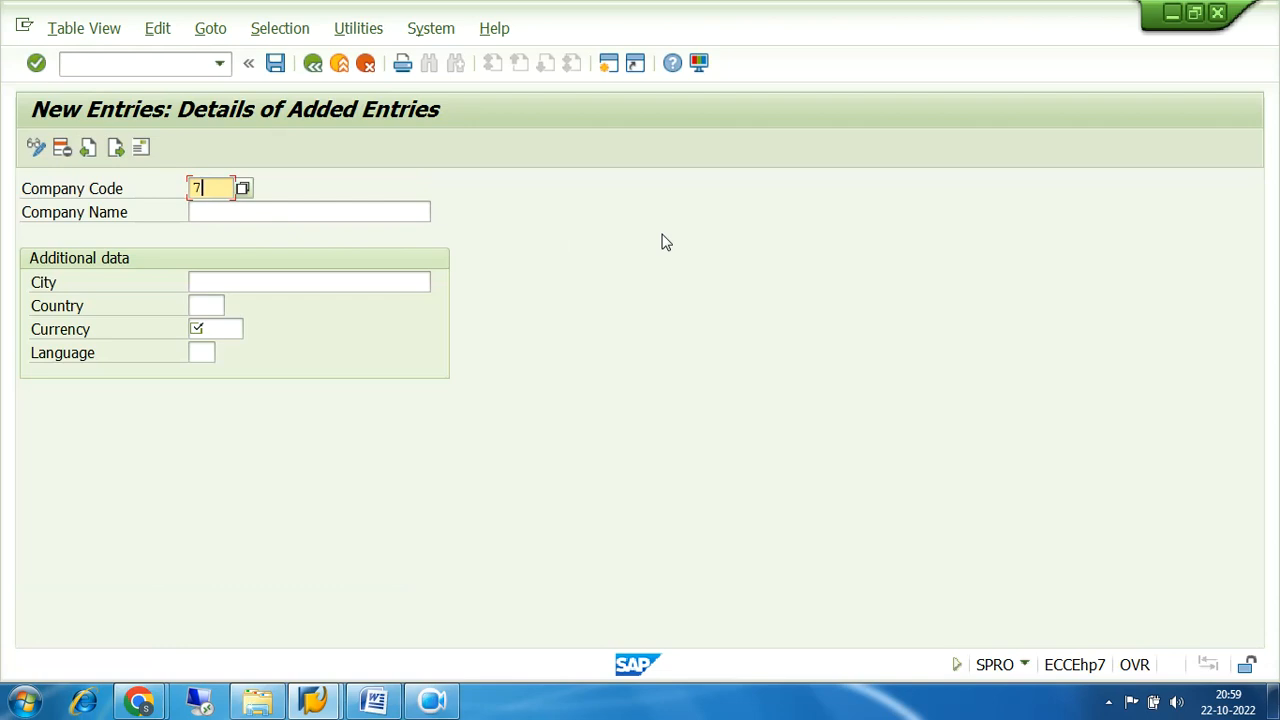
text(001)
key(Tab)
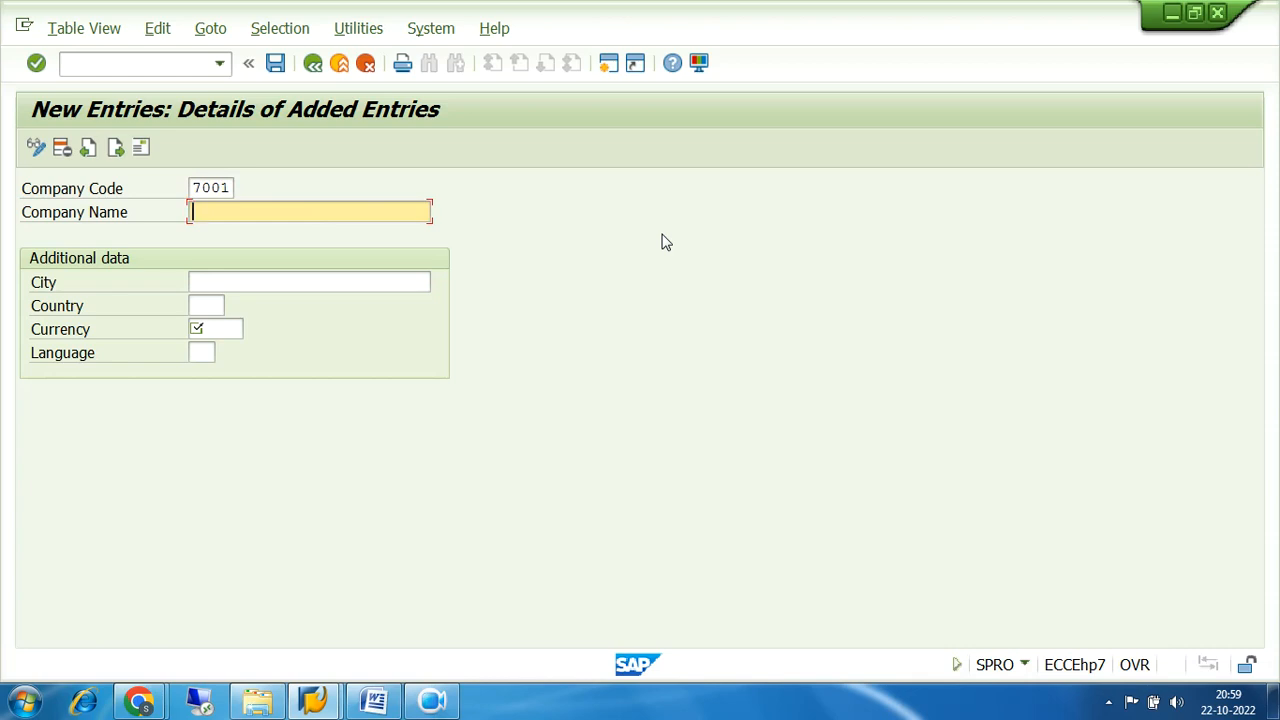
- Set the new entry's company name to MAX INDUSTRIES LTD and its city to KOLKATA
text(mas)
key(BackSpace)
key(BackSpace)
key(BackSpace)
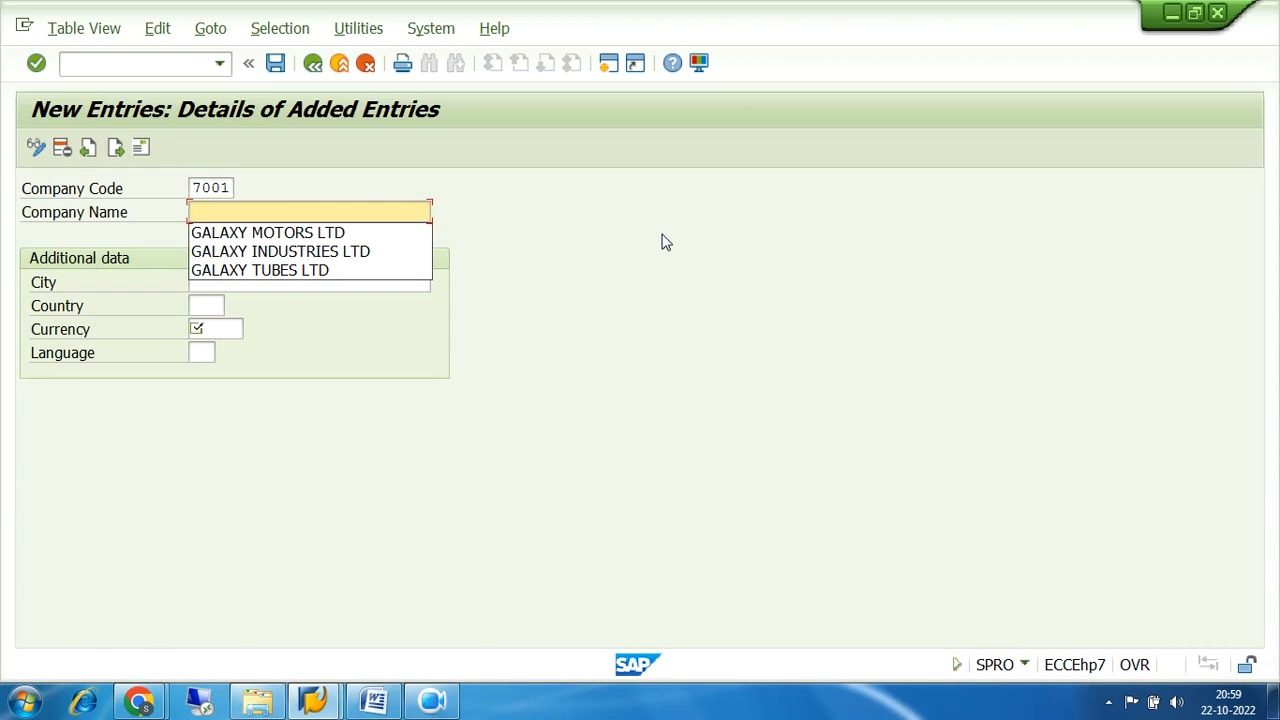
text(MAX I)
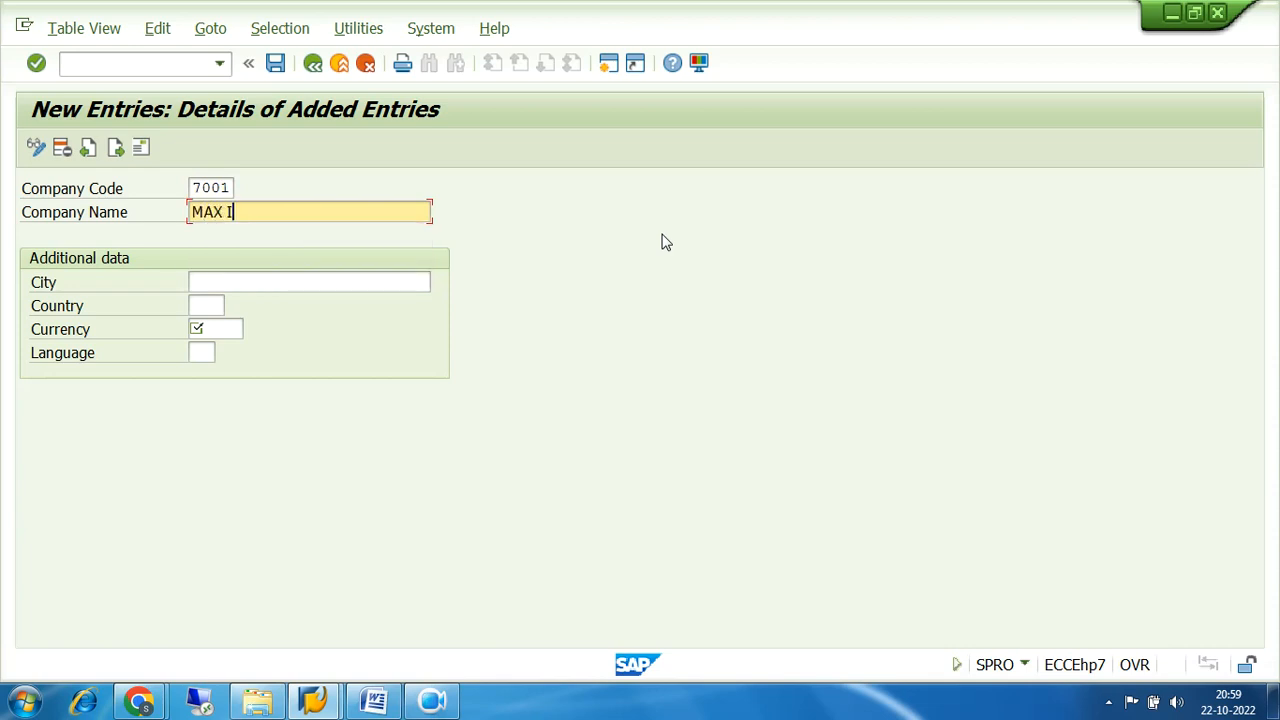
text(NDUSTRIES LTD)
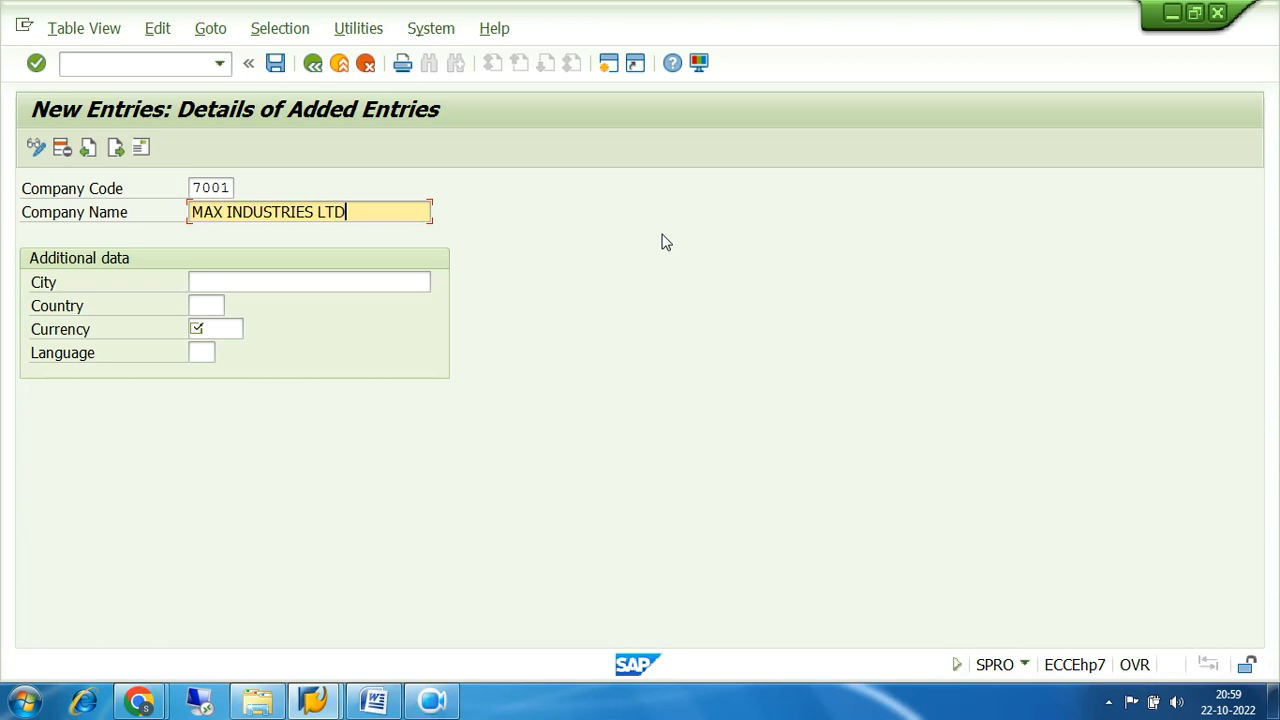
click(251, 283)
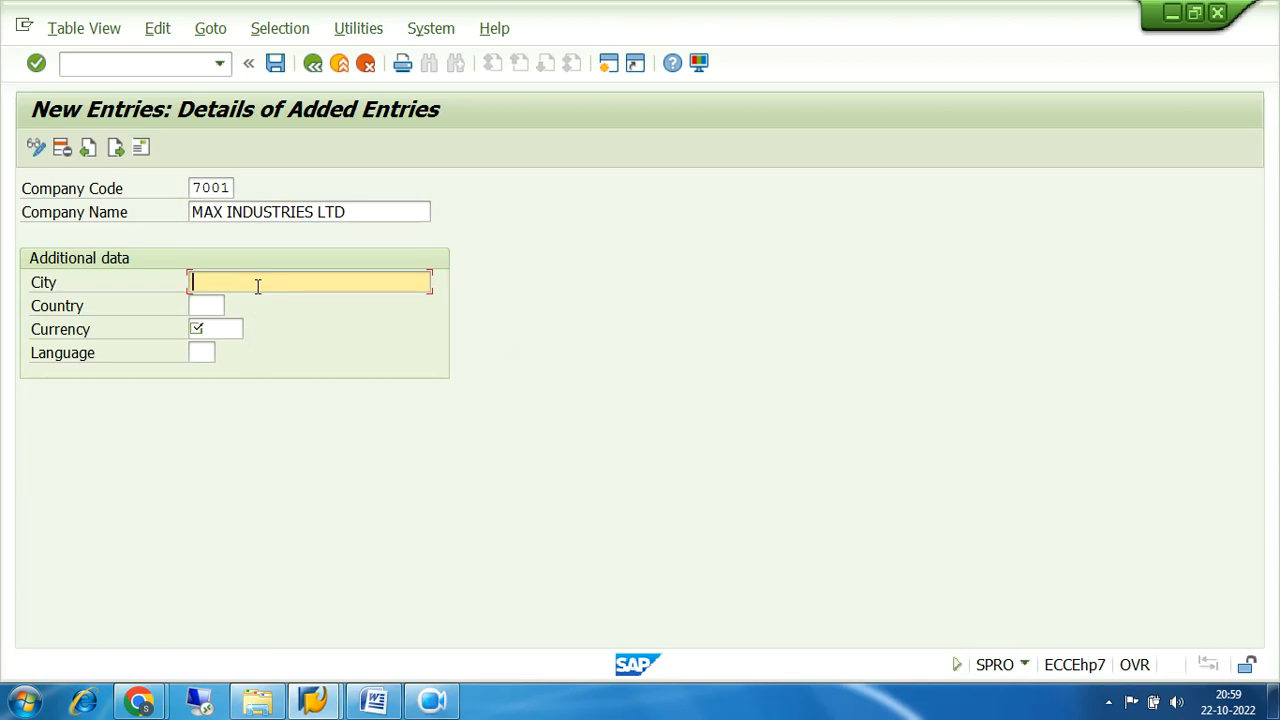
text(KOLKATA)
- Display the available country keys for the new entry and place the list clear of the entry fields
click(208, 305)
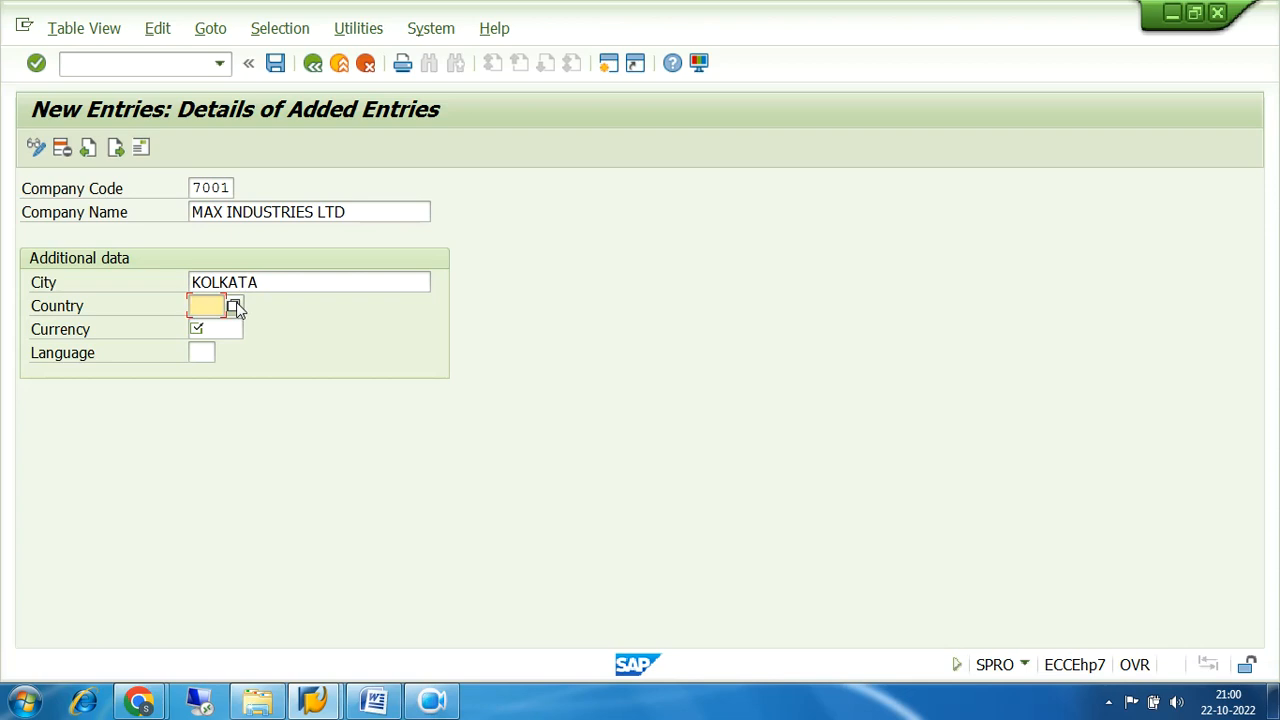
click(236, 305)
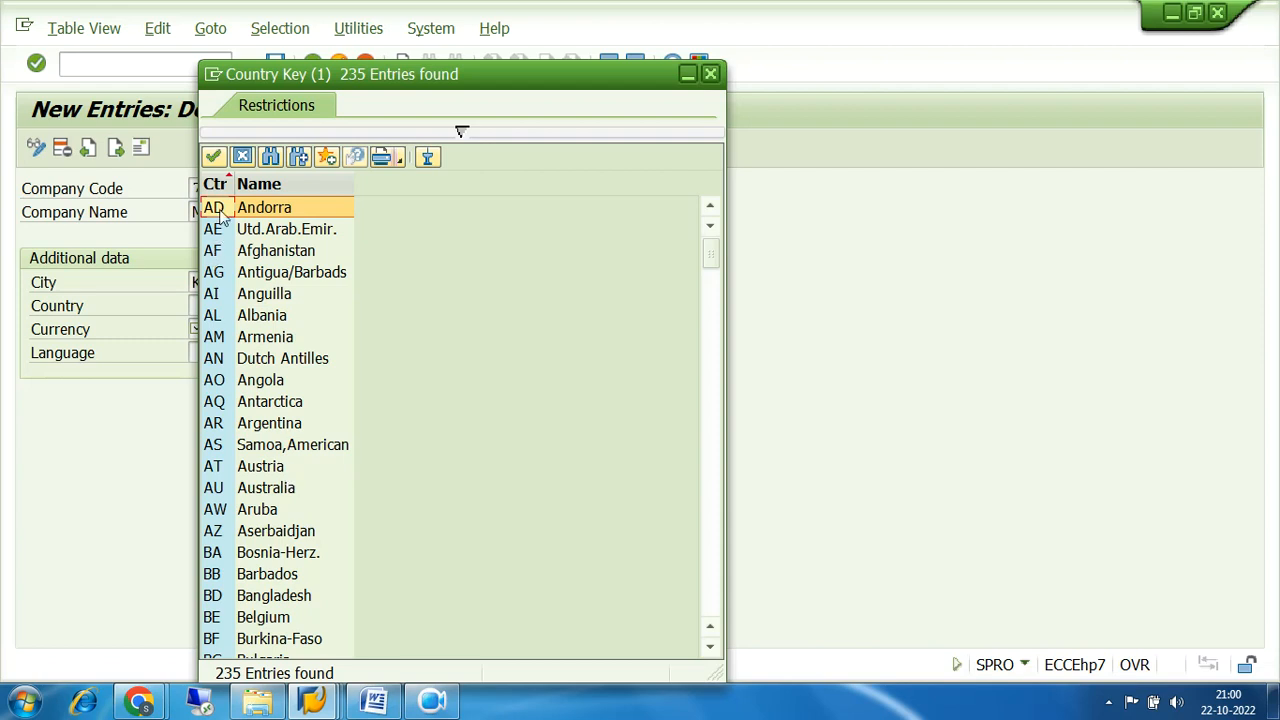
drag(320, 76, 537, 55)
click(441, 184)
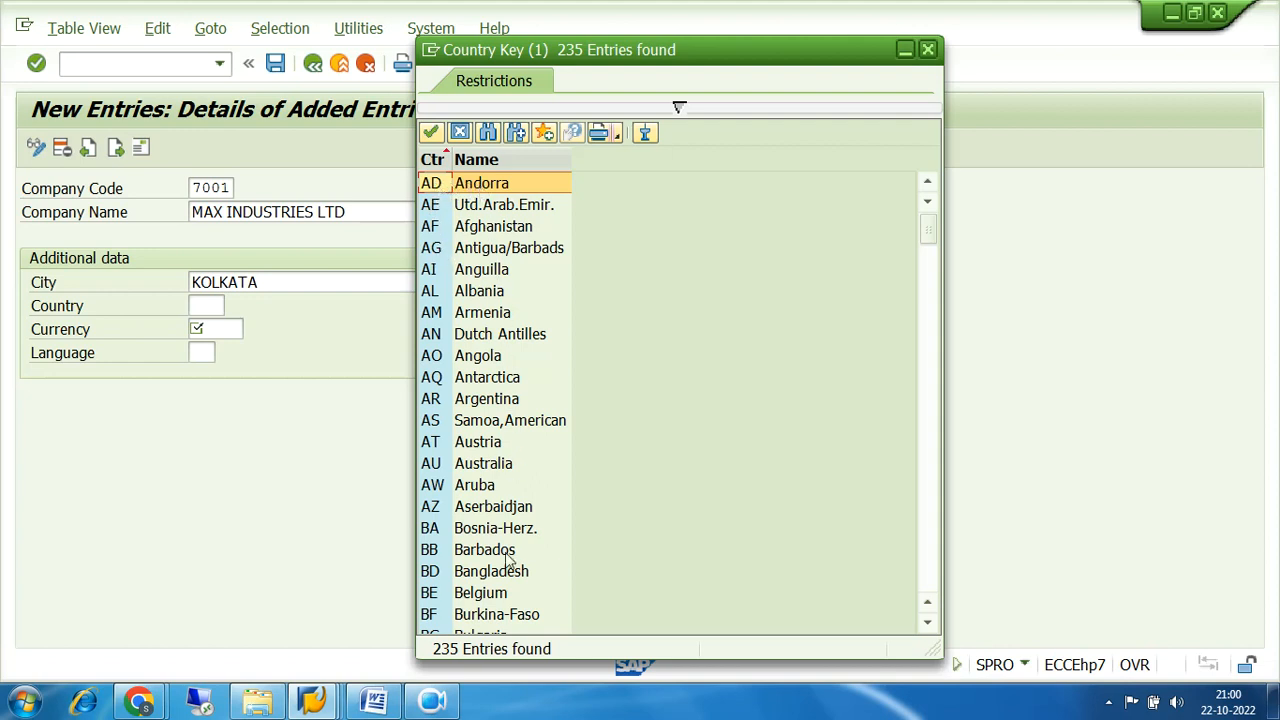
- Review the entered company code and company name, moving the country key list aside to expose both fields
click(229, 187)
drag(229, 187, 188, 187)
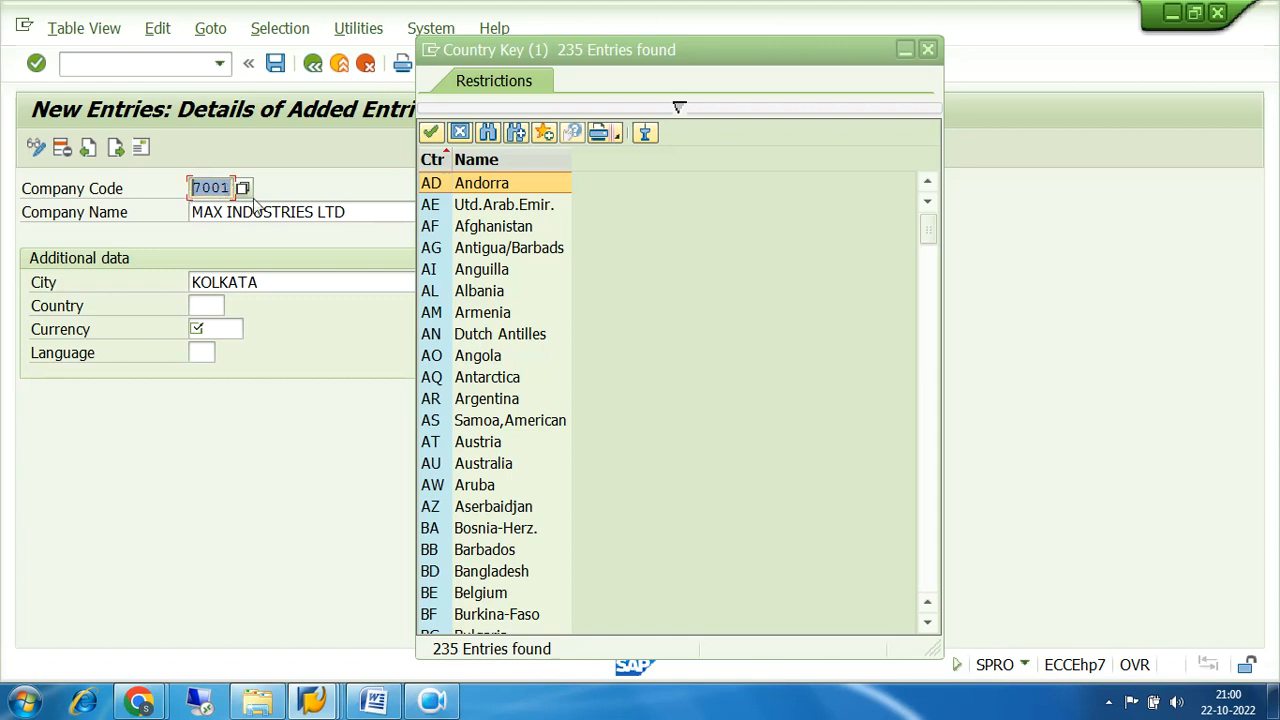
drag(380, 207, 188, 212)
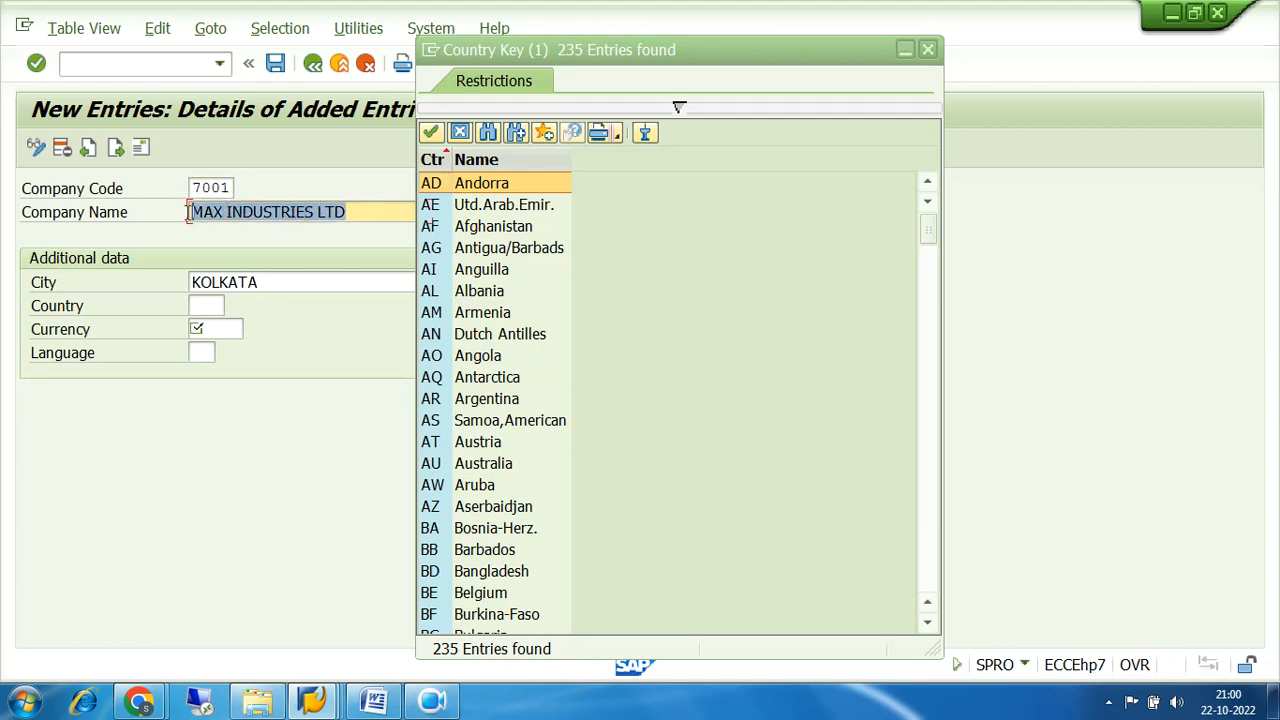
drag(614, 50, 820, 60)
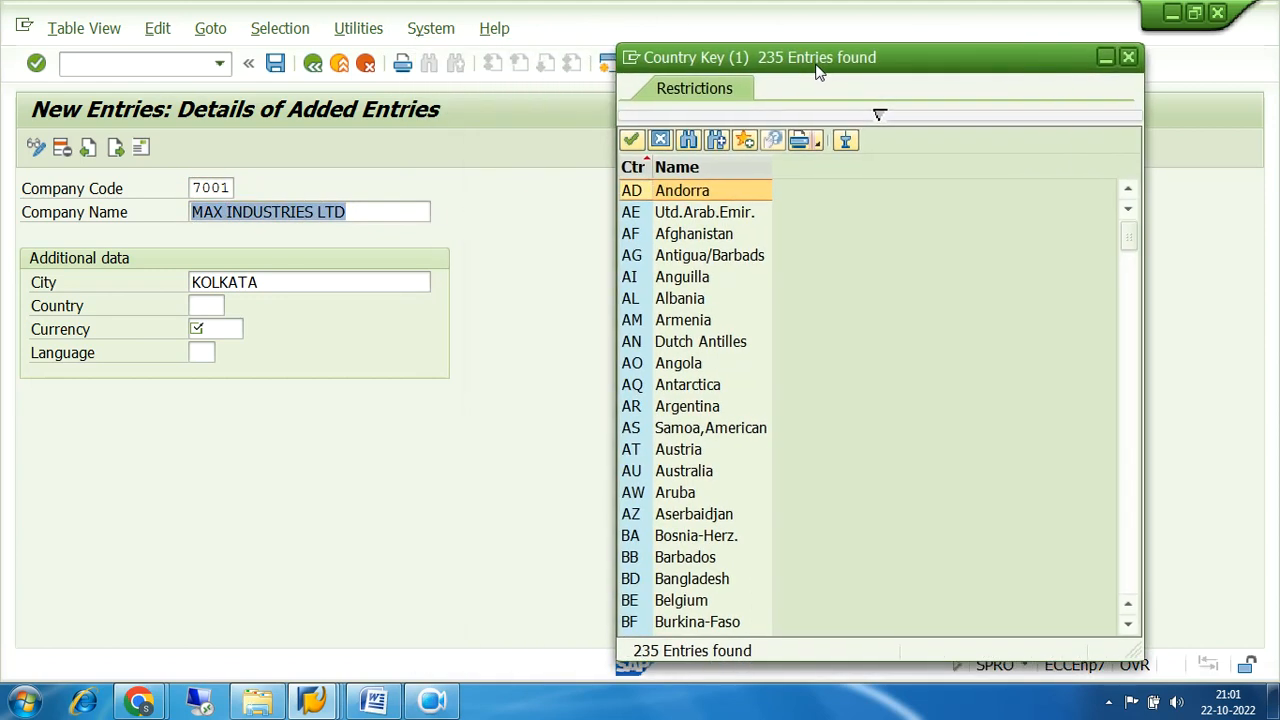
click(398, 210)
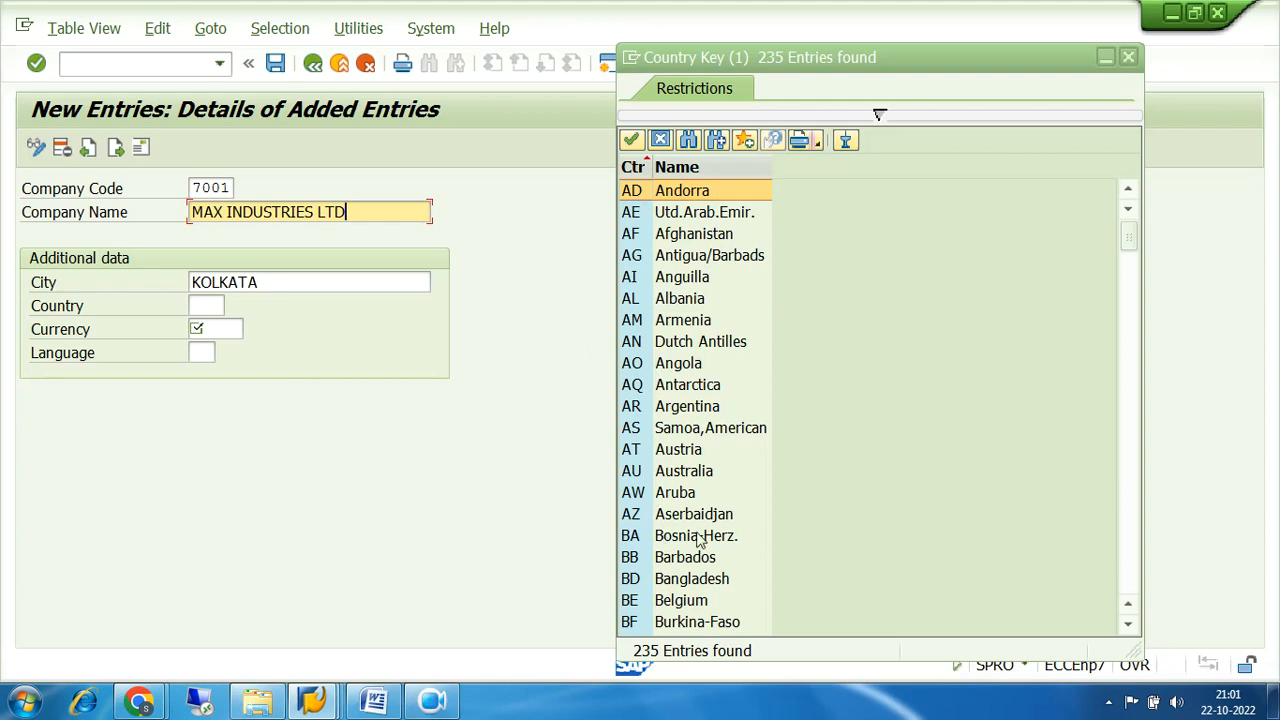
- Choose IN (India) from the country keys as the new entry's country
click(917, 457)
scroll(922, 455, down, 12)
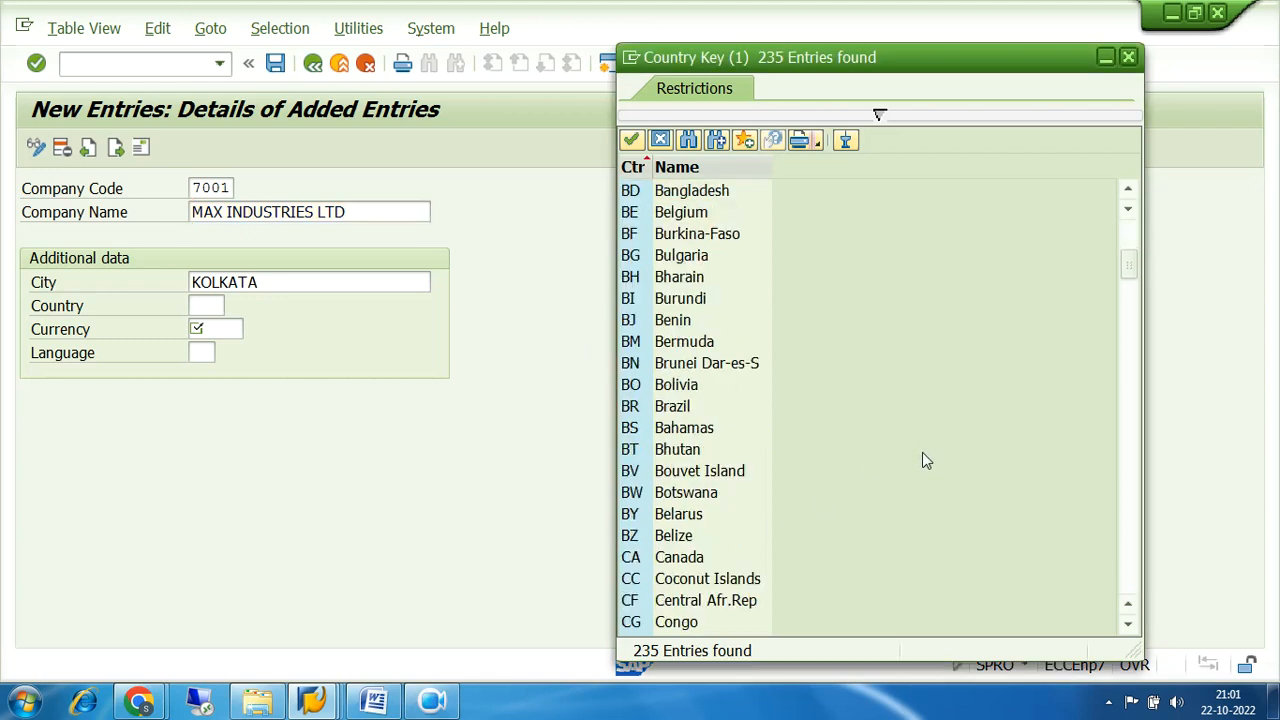
scroll(922, 460, down, 15)
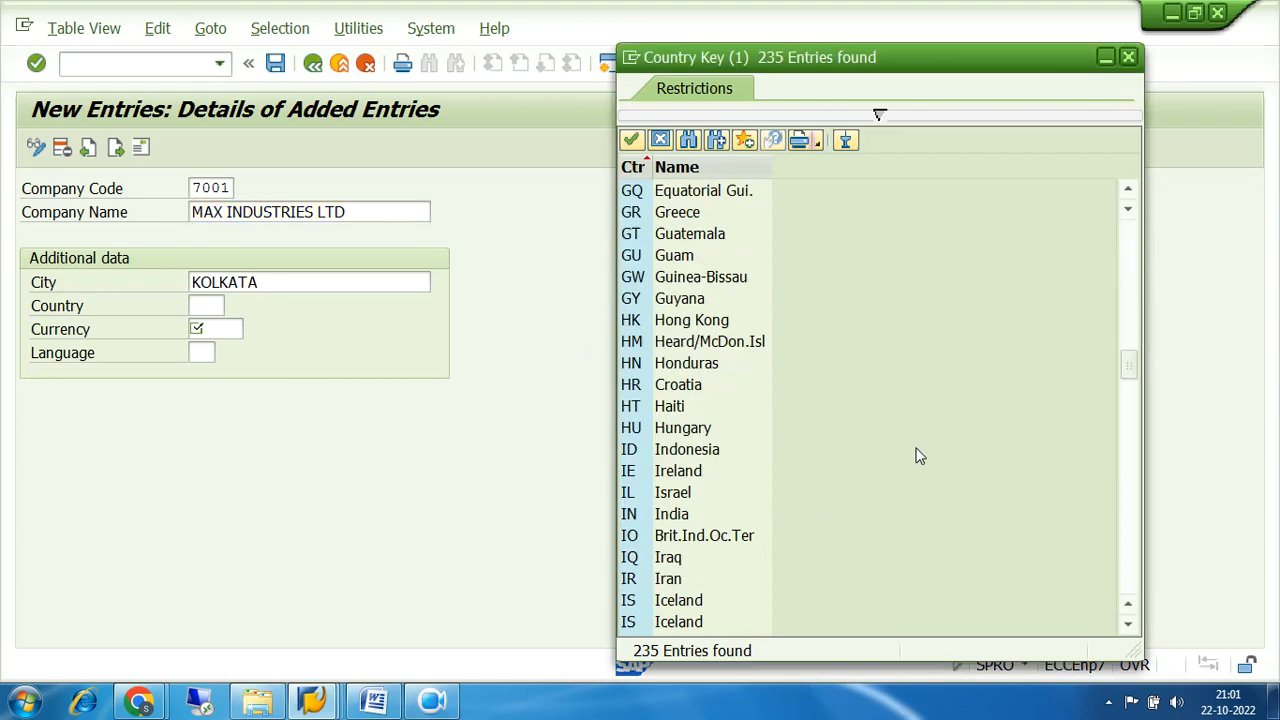
click(630, 517)
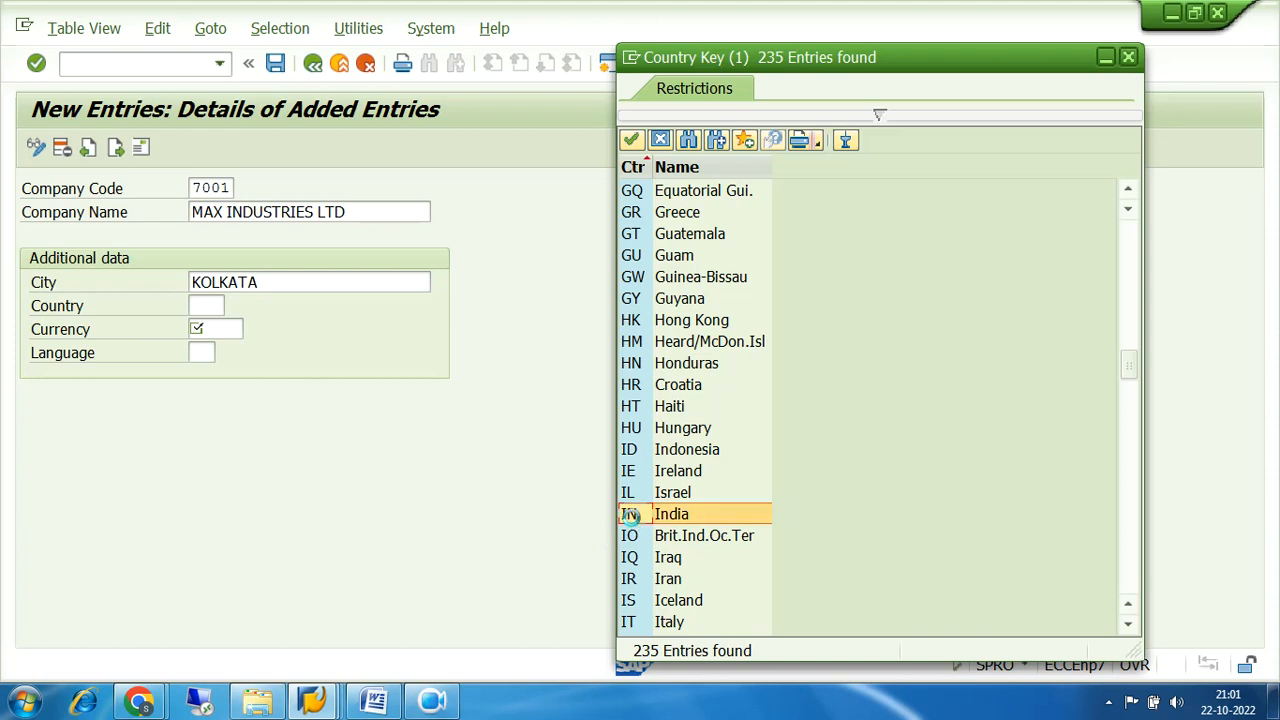
double_click(630, 518)
- Set the currency to INR and choose EN (English) from the language keys as the entry's language
click(221, 328)
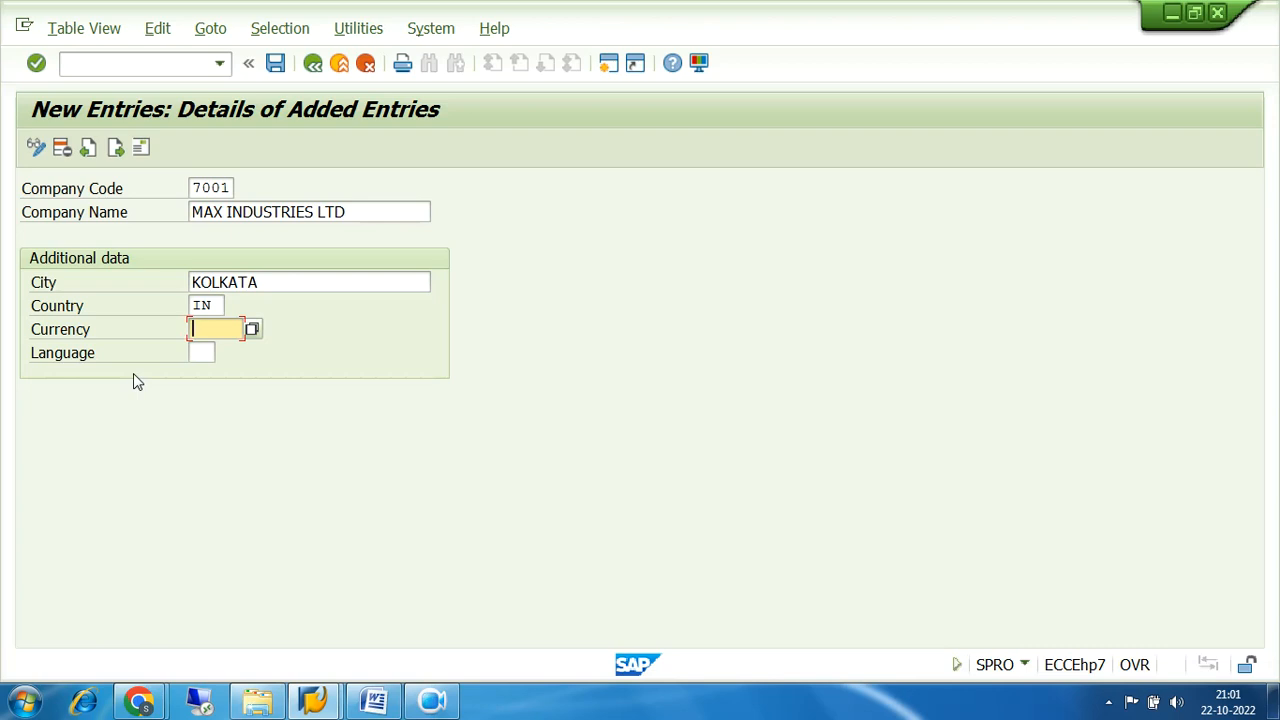
text(INR)
click(205, 354)
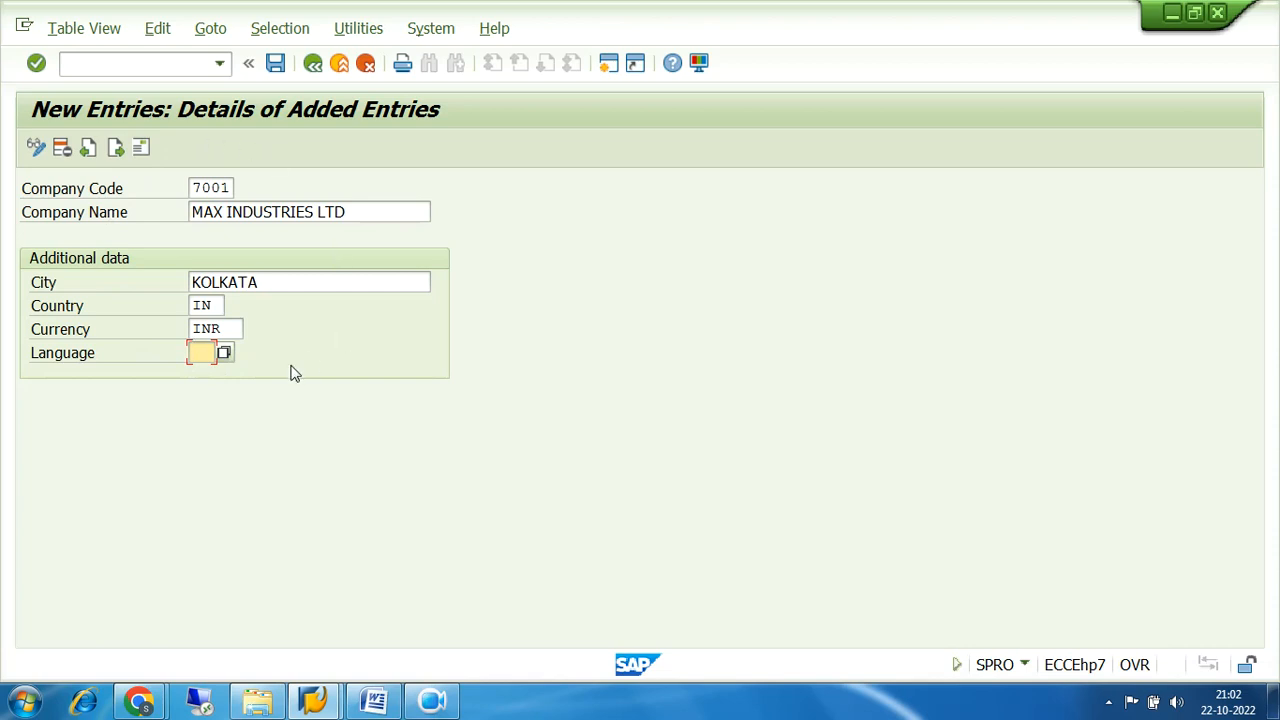
click(224, 354)
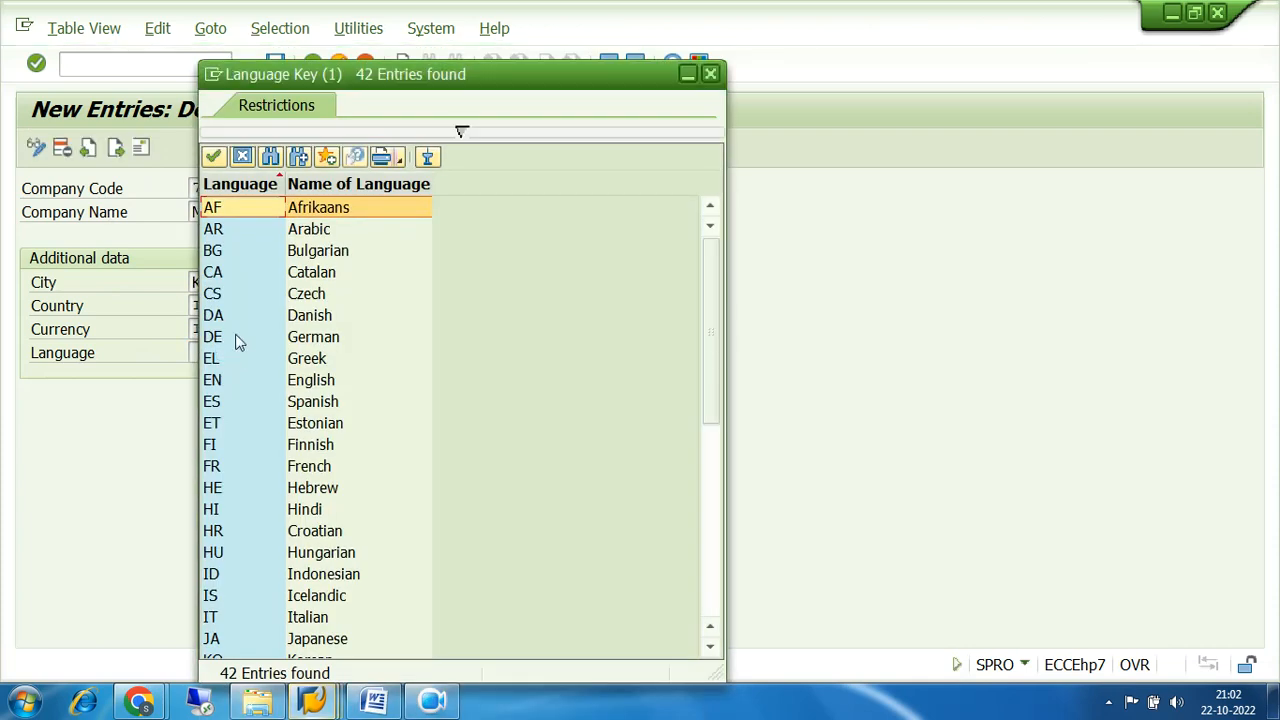
drag(298, 80, 505, 57)
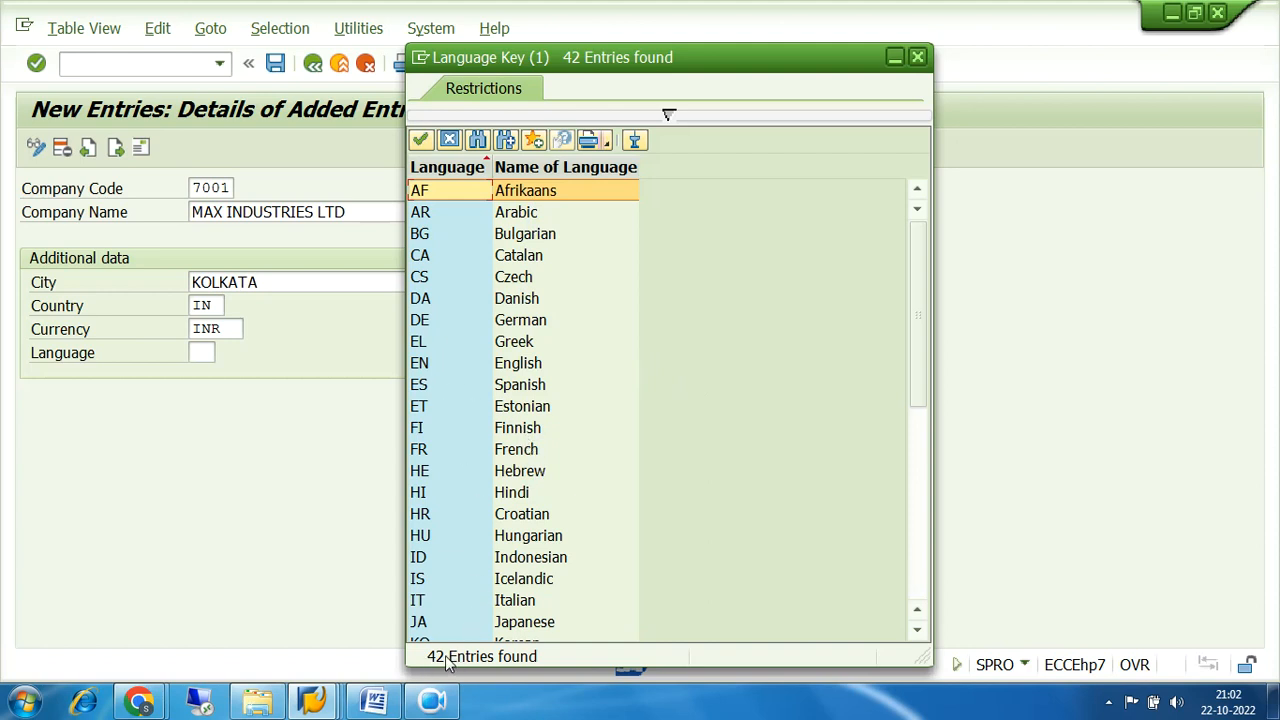
double_click(430, 369)
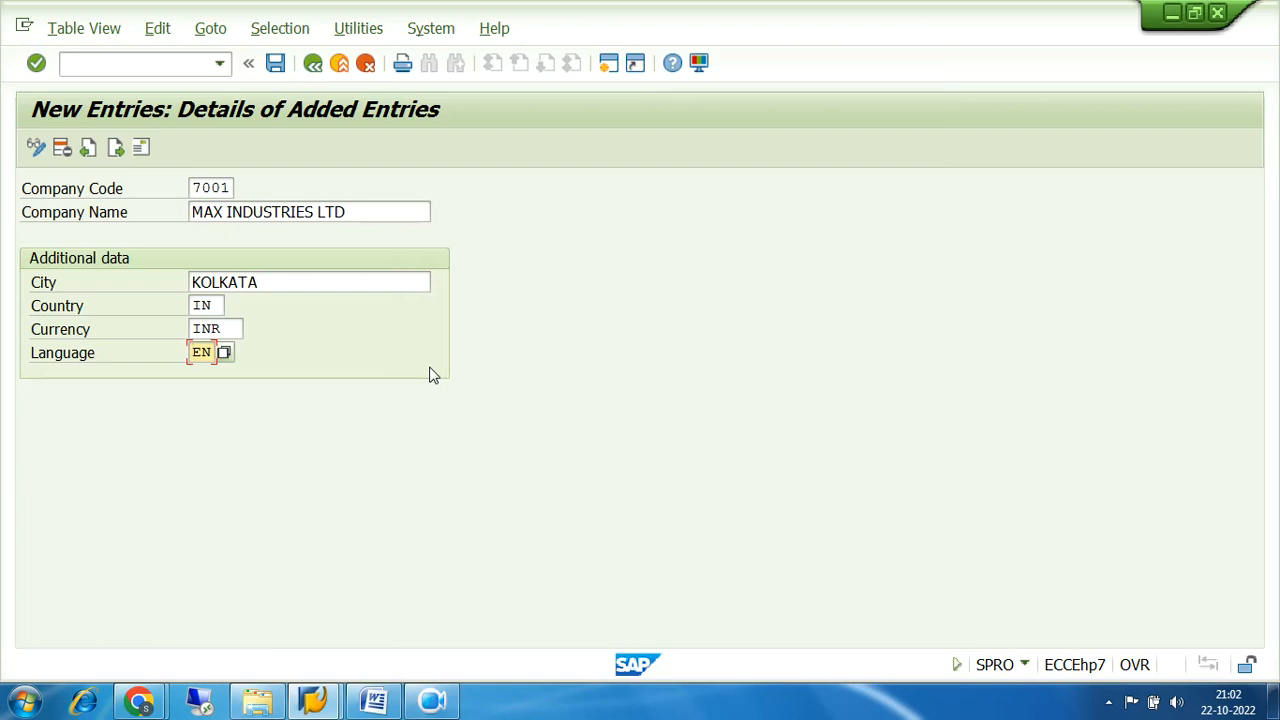
- Try to proceed with the new company code entry, reselecting INR (Indian Rupee) from the currency keys and confirming it again
click(140, 149)
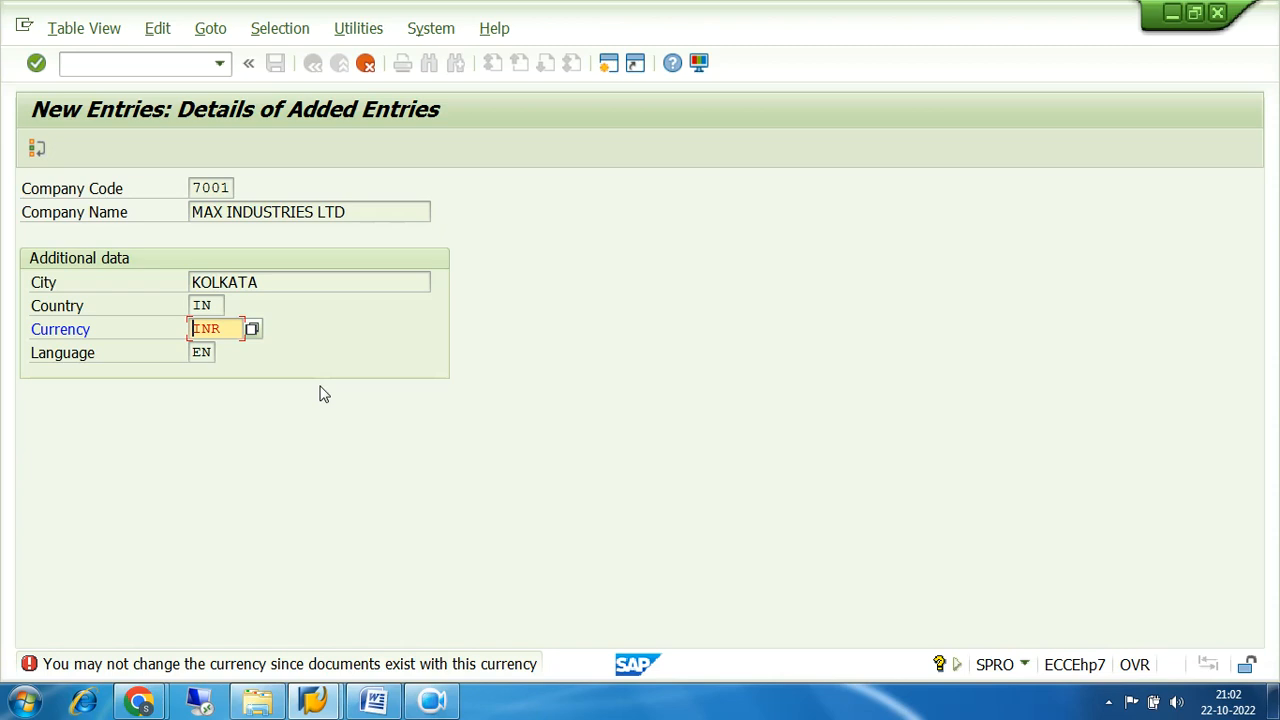
key(Return)
click(252, 329)
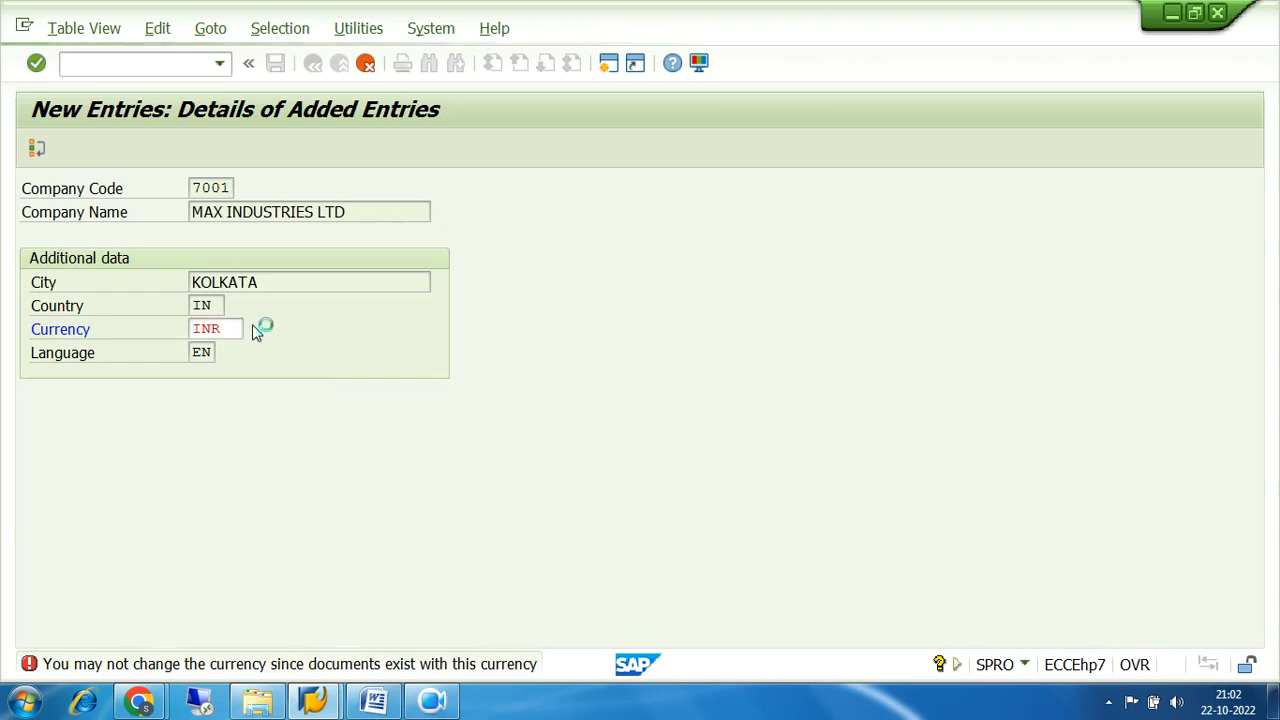
scroll(297, 334, down, 11)
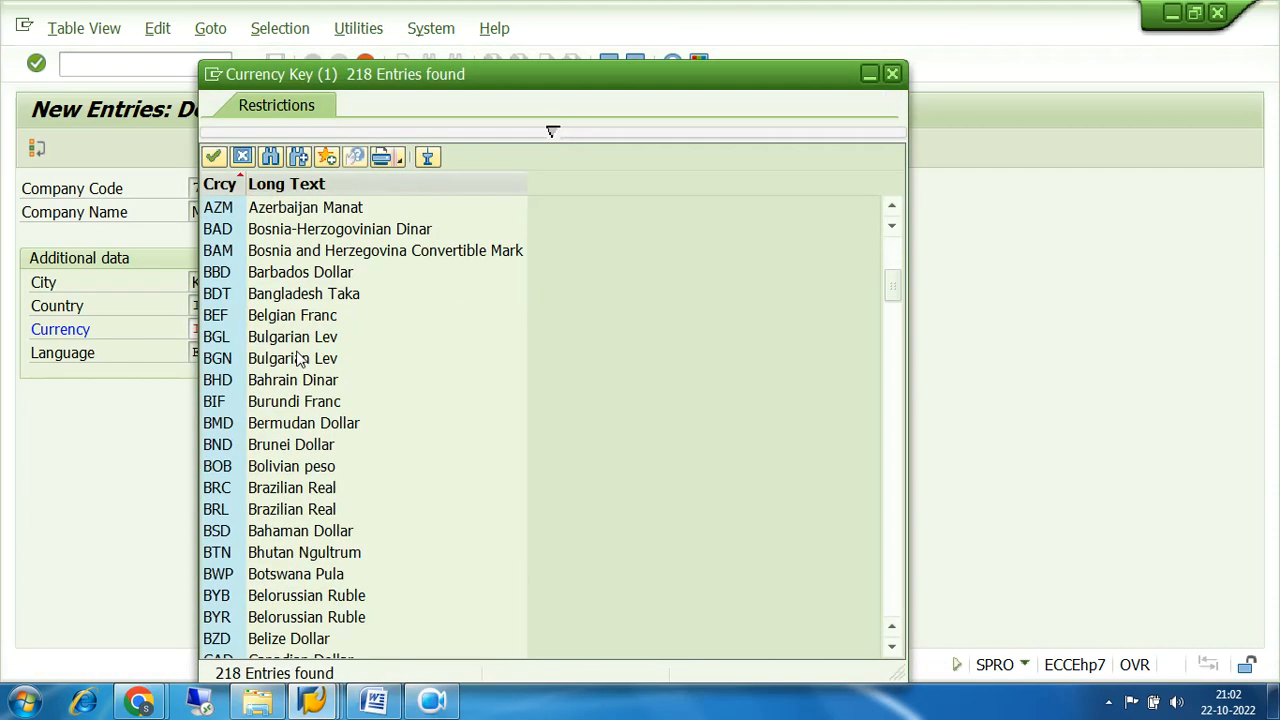
scroll(298, 360, down, 10)
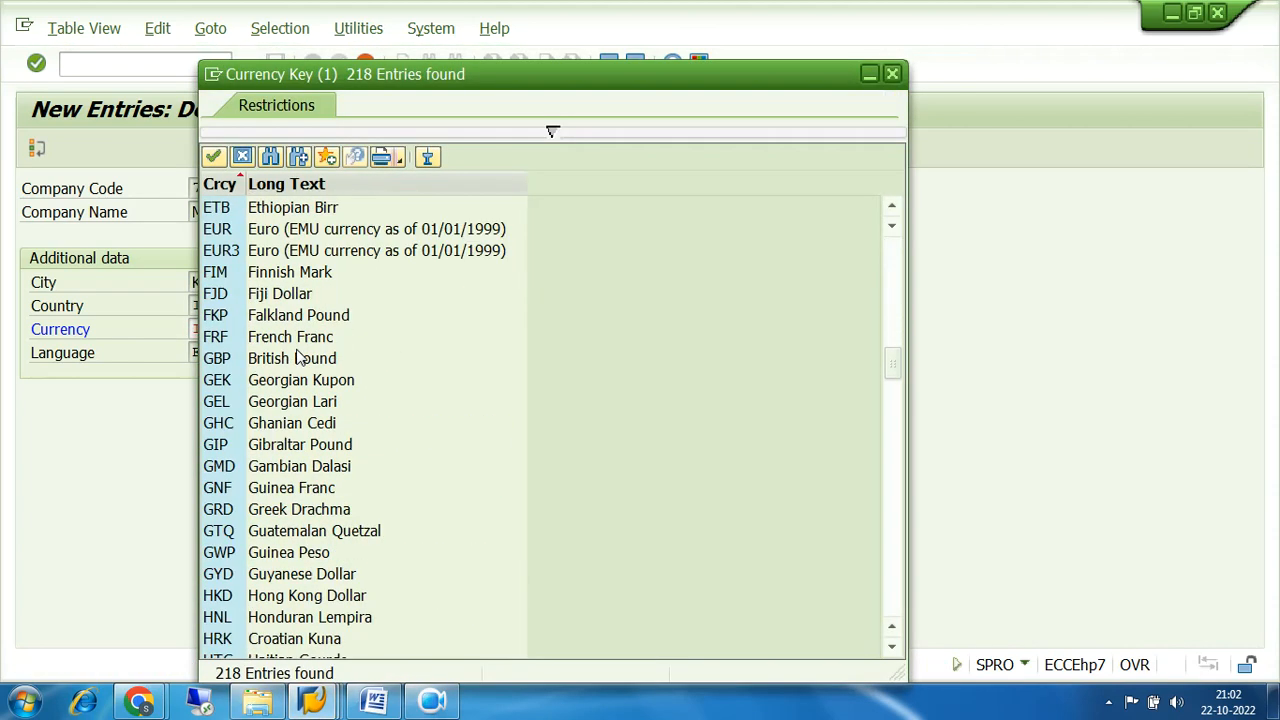
scroll(298, 360, down, 5)
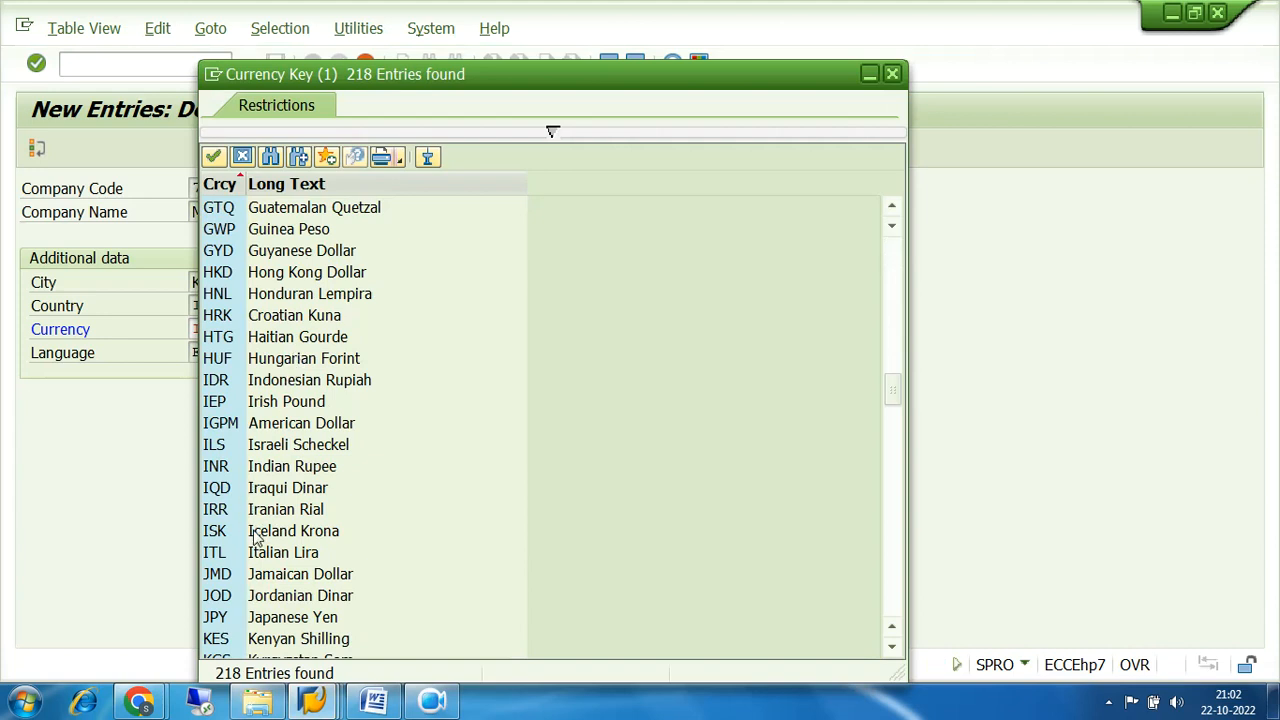
double_click(230, 468)
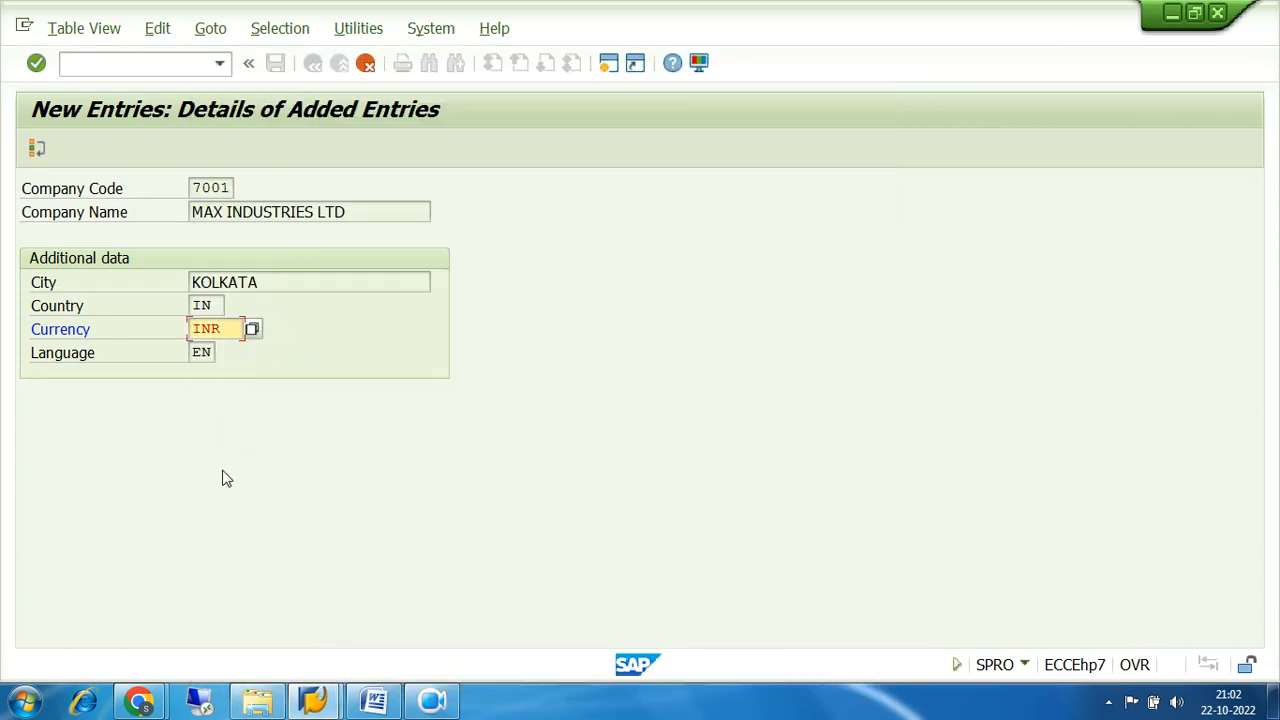
key(Return)
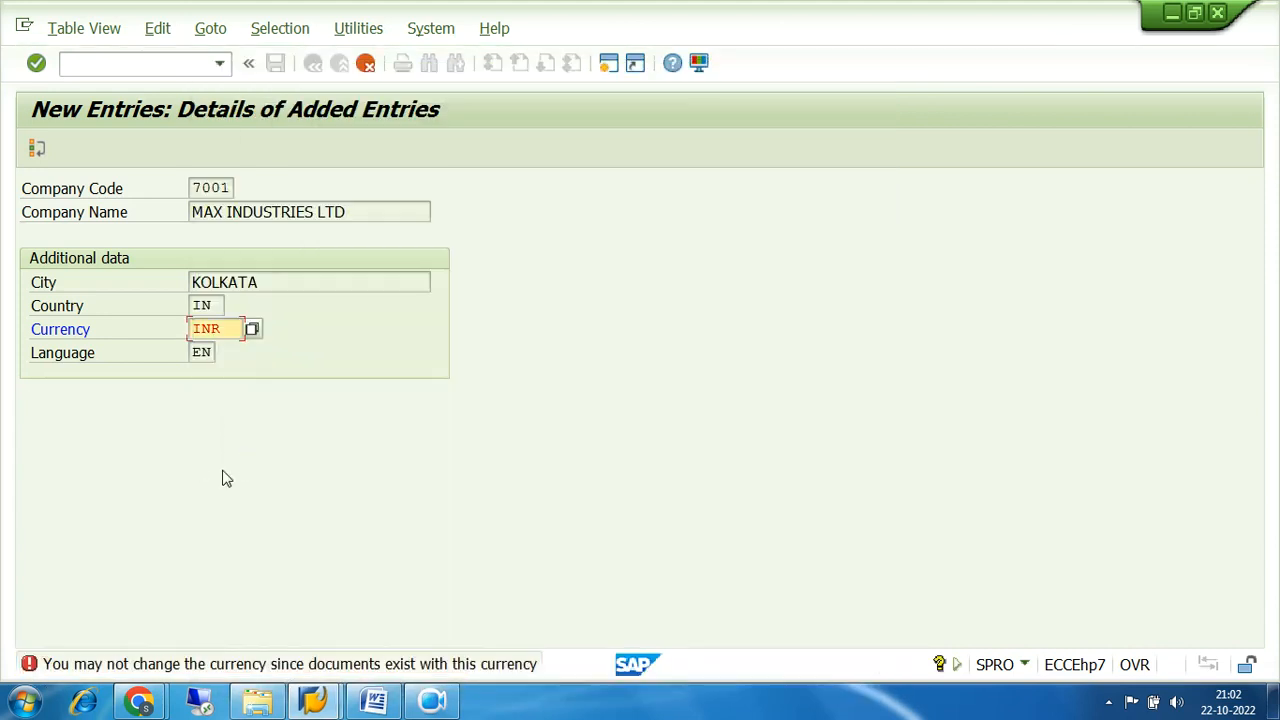
- Read the detailed explanation of the currency error, and discard the unsaved new company code entry
click(377, 665)
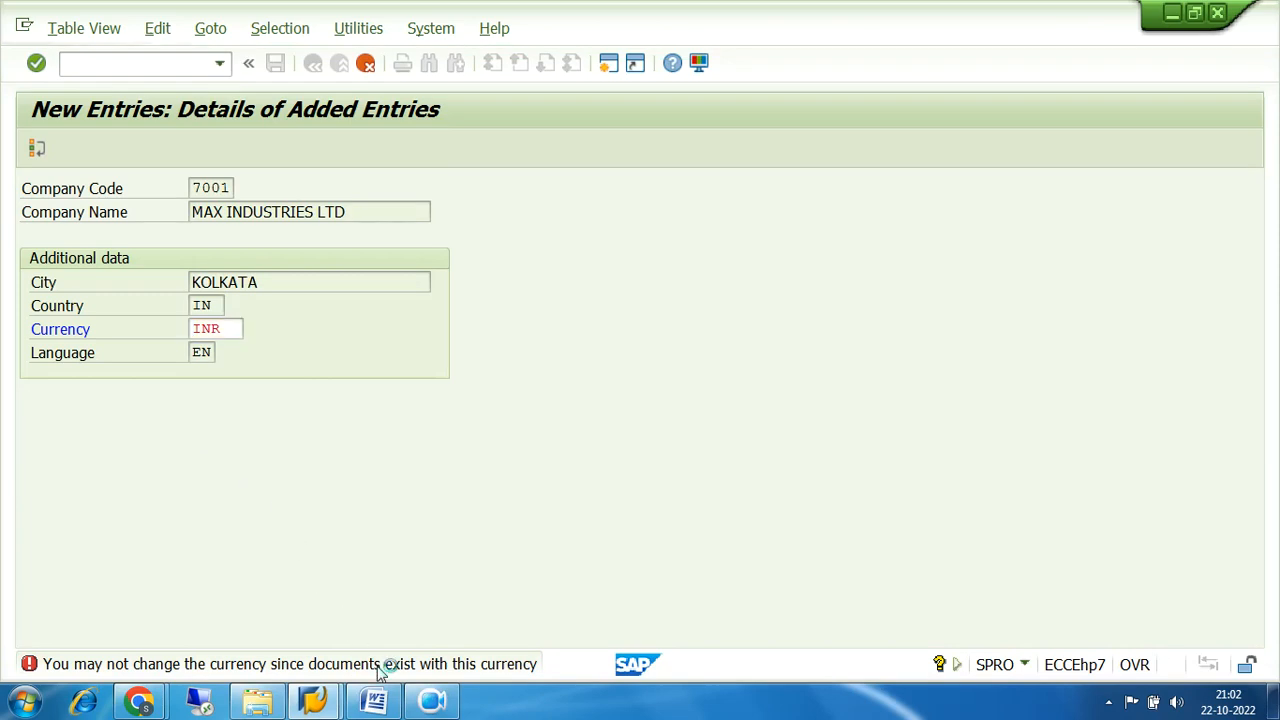
double_click(379, 668)
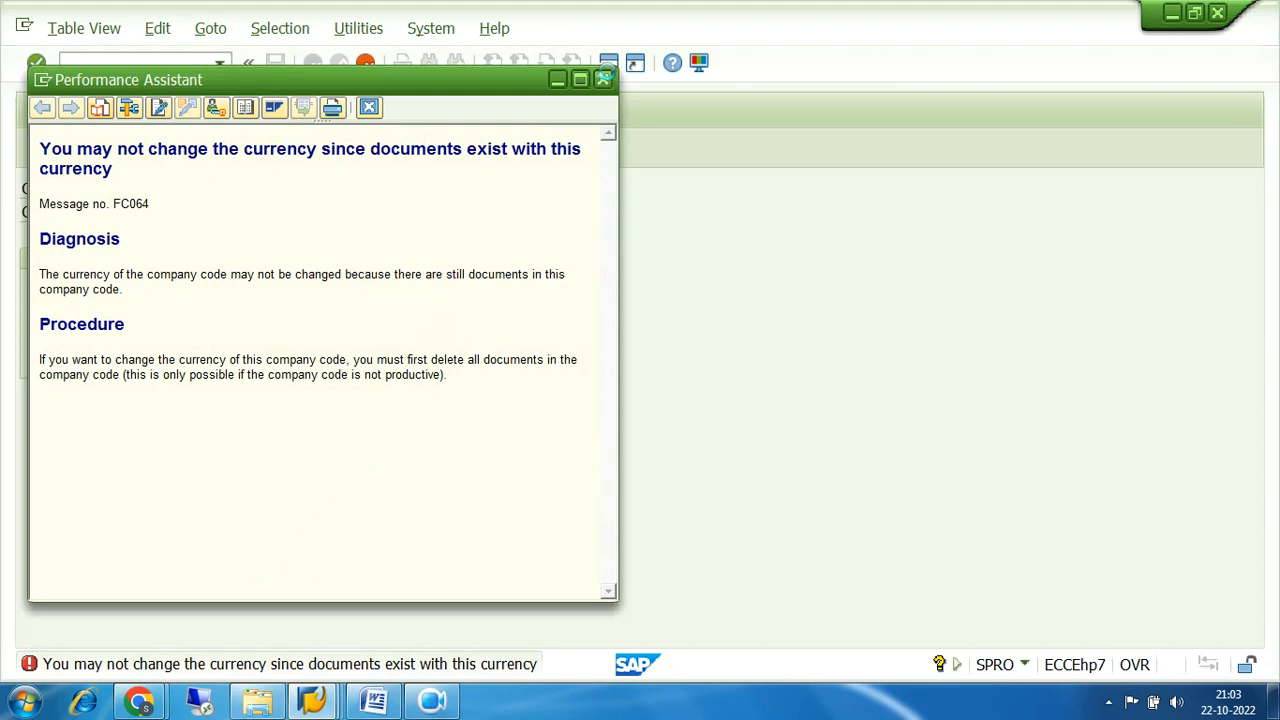
click(604, 79)
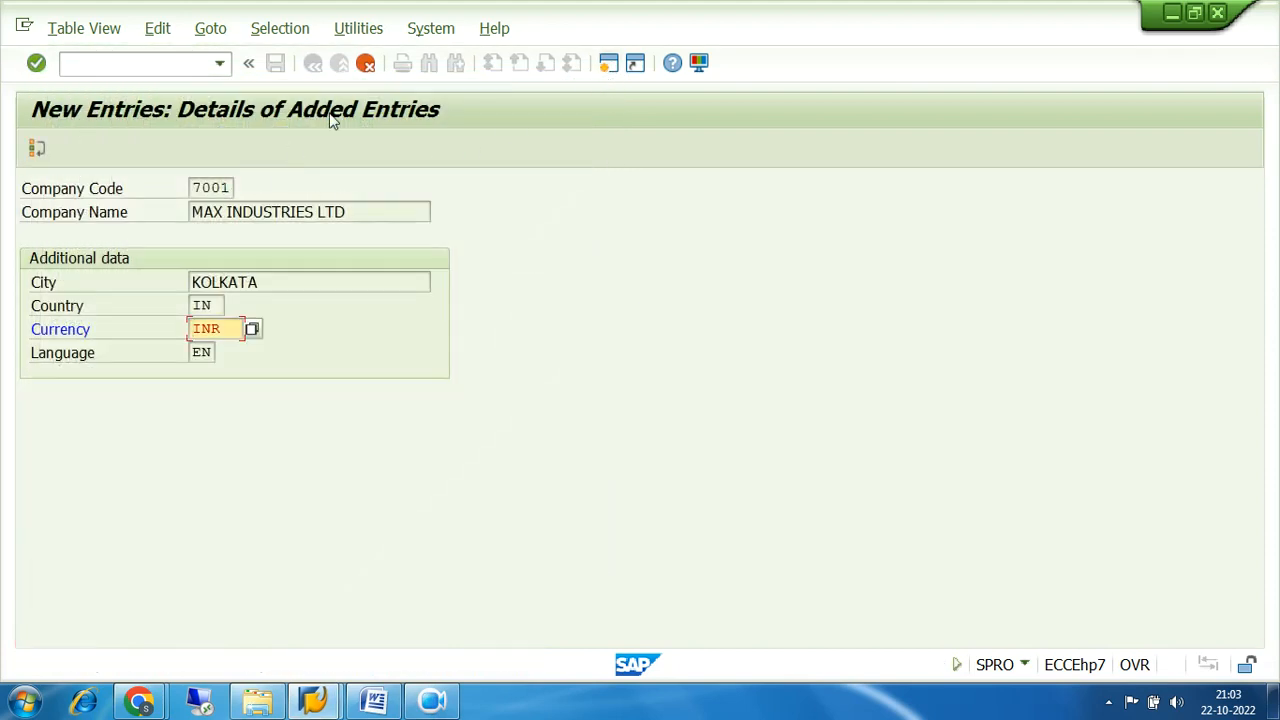
click(366, 63)
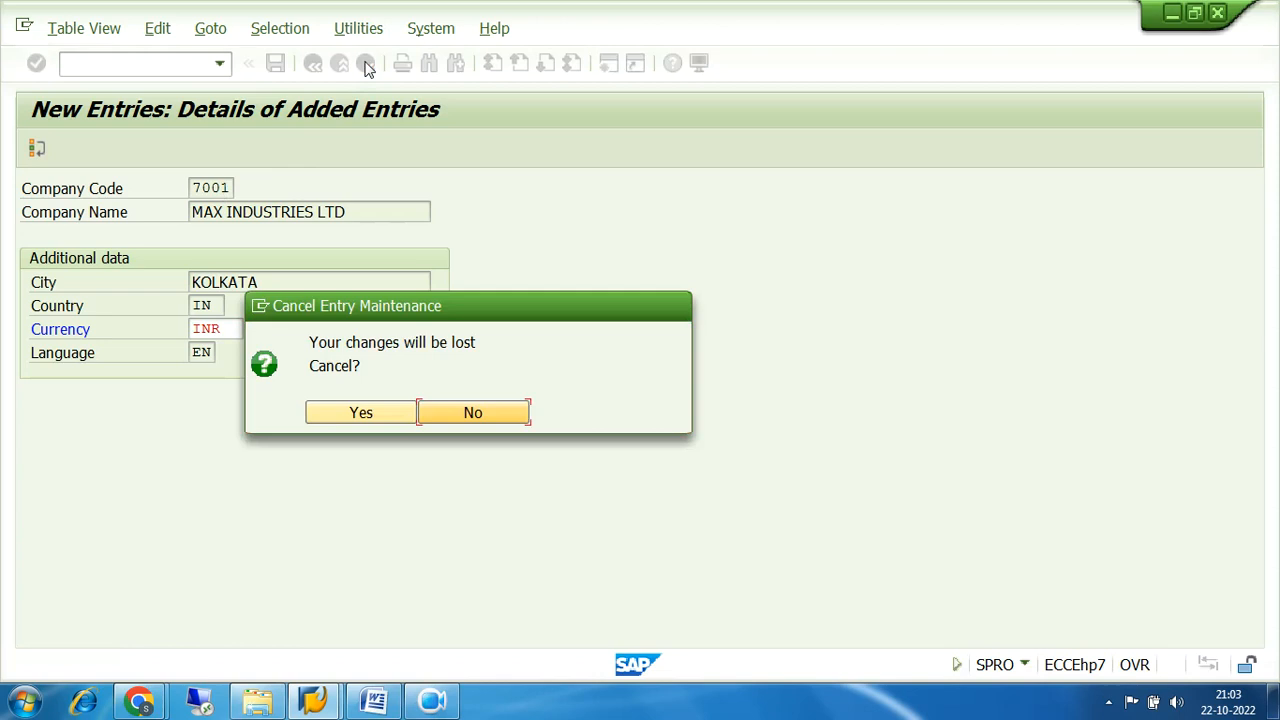
click(380, 422)
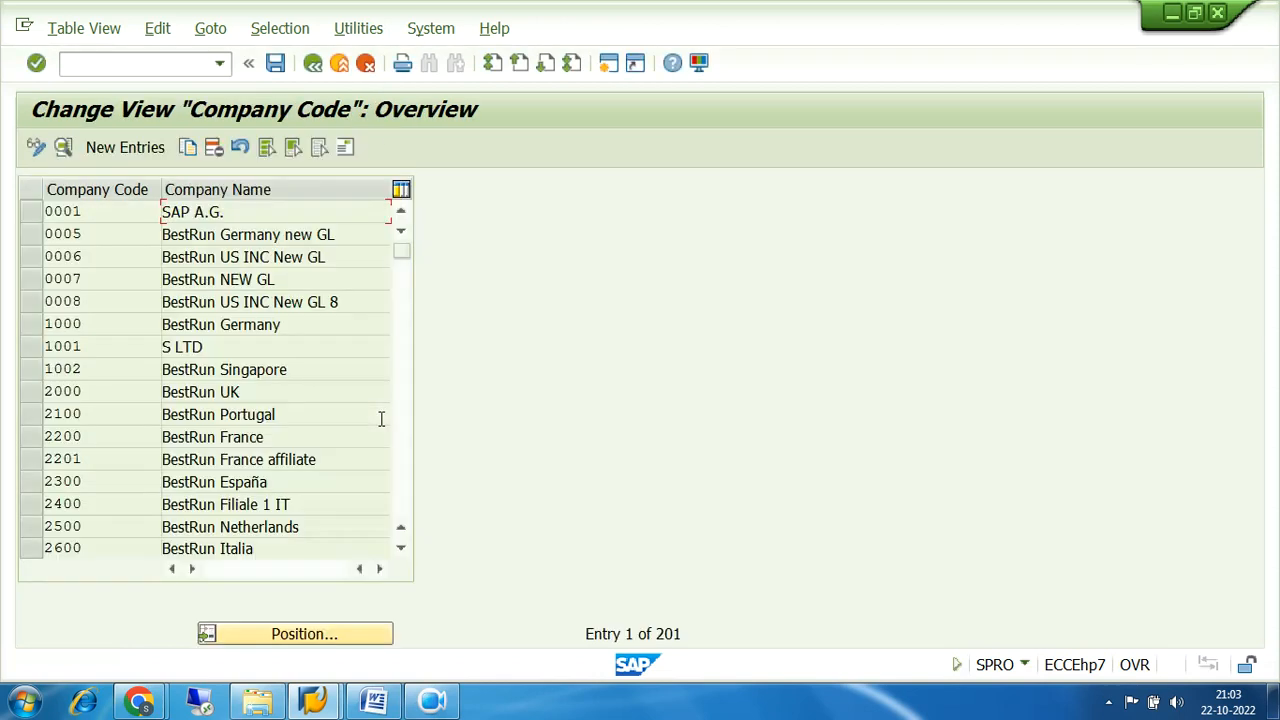
- Look up company codes 7001 and 7004 in the company code overview to check whether they are already used
click(278, 634)
text(7001)
key(Return)
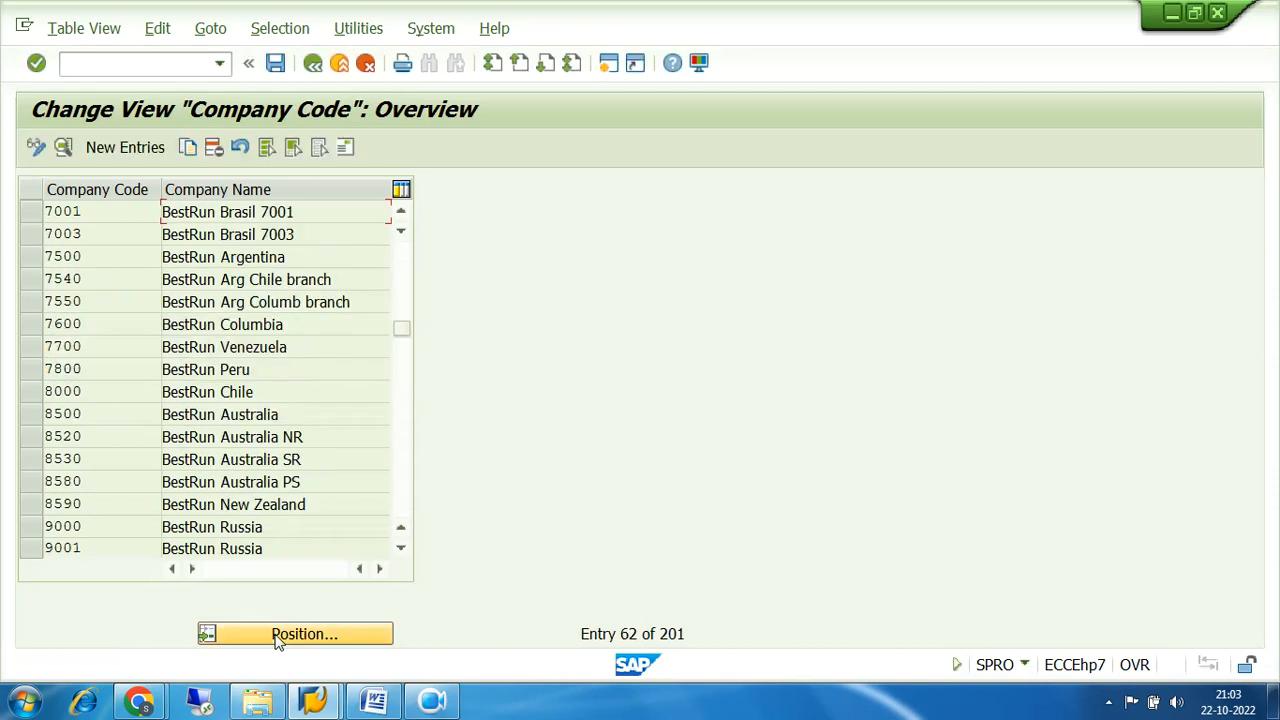
click(86, 211)
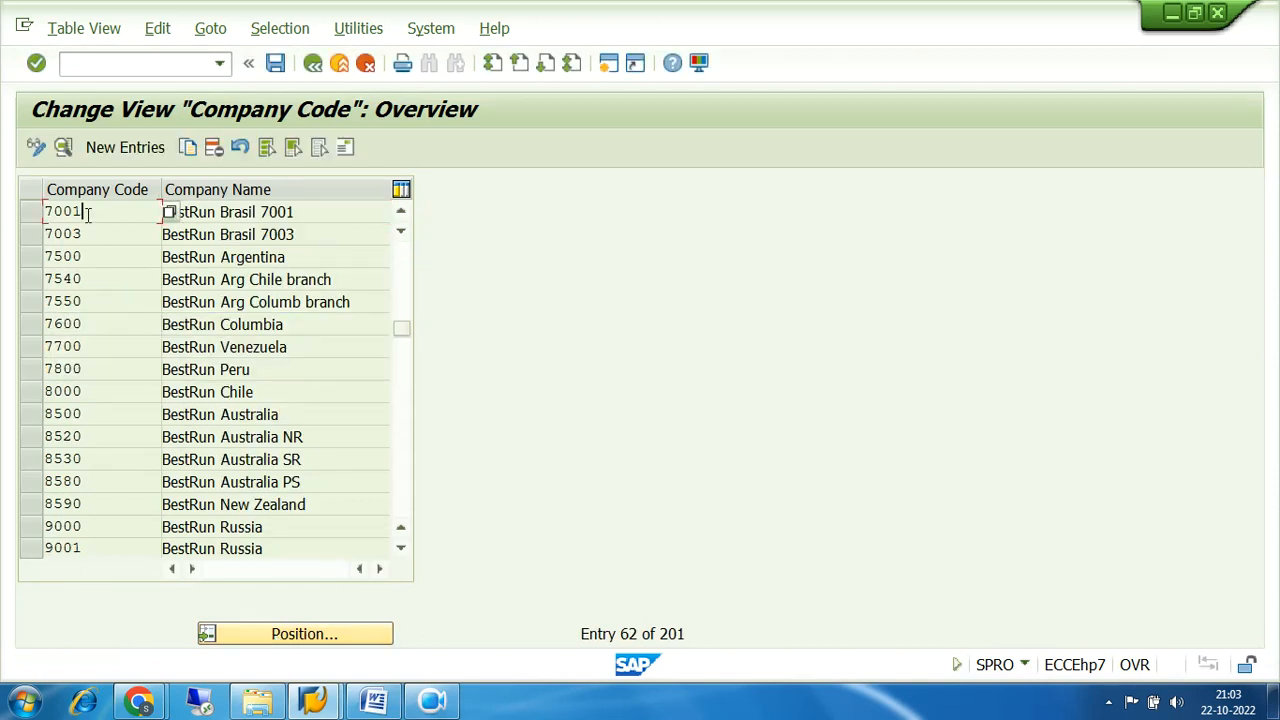
click(400, 212)
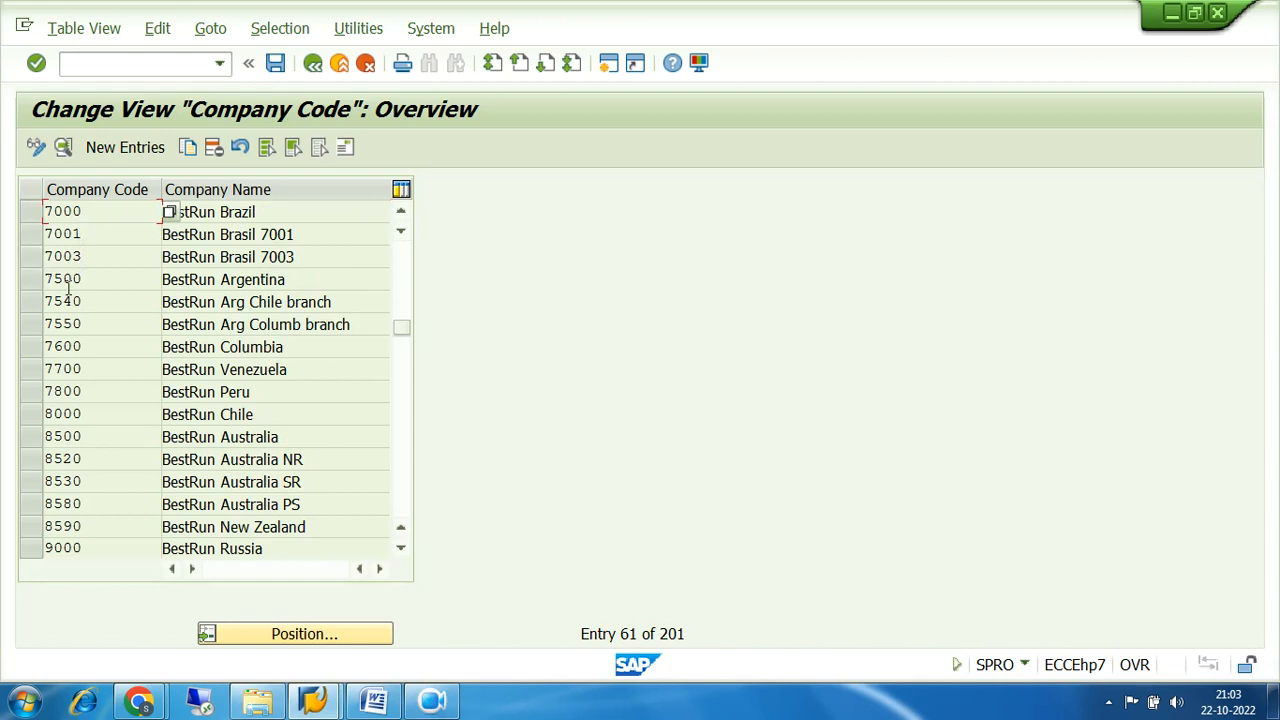
click(249, 642)
text(7004)
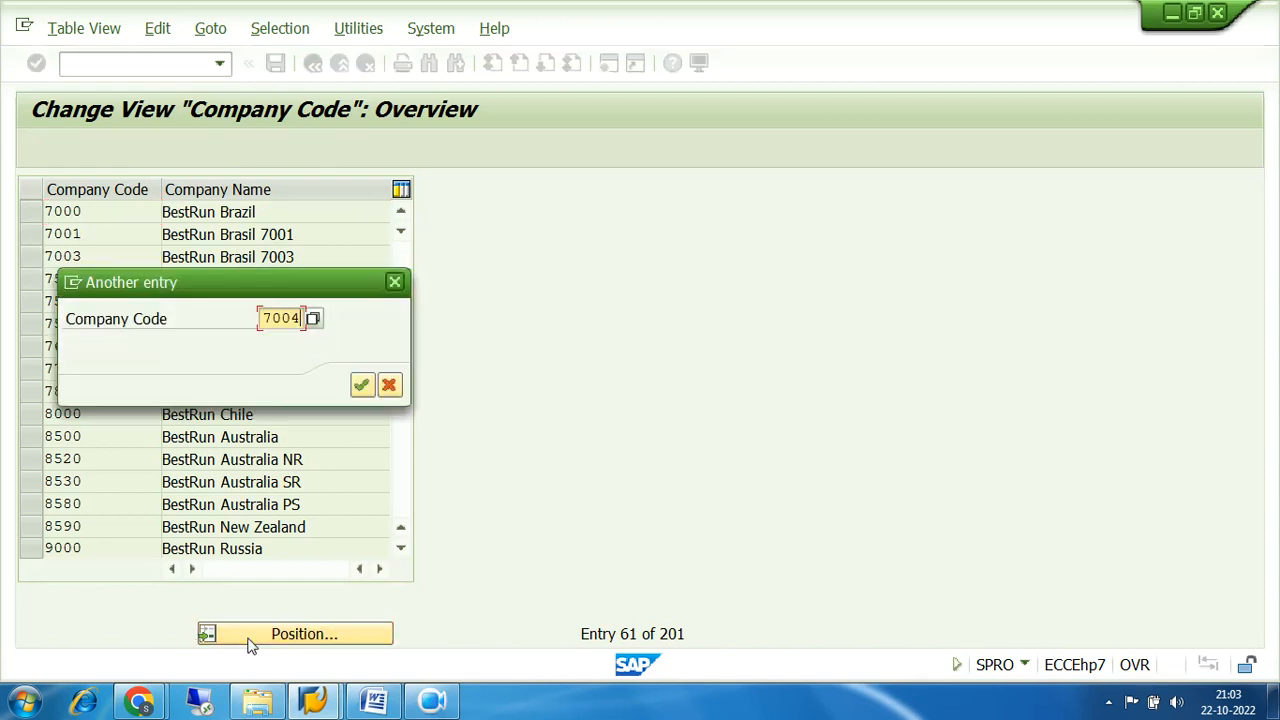
key(Return)
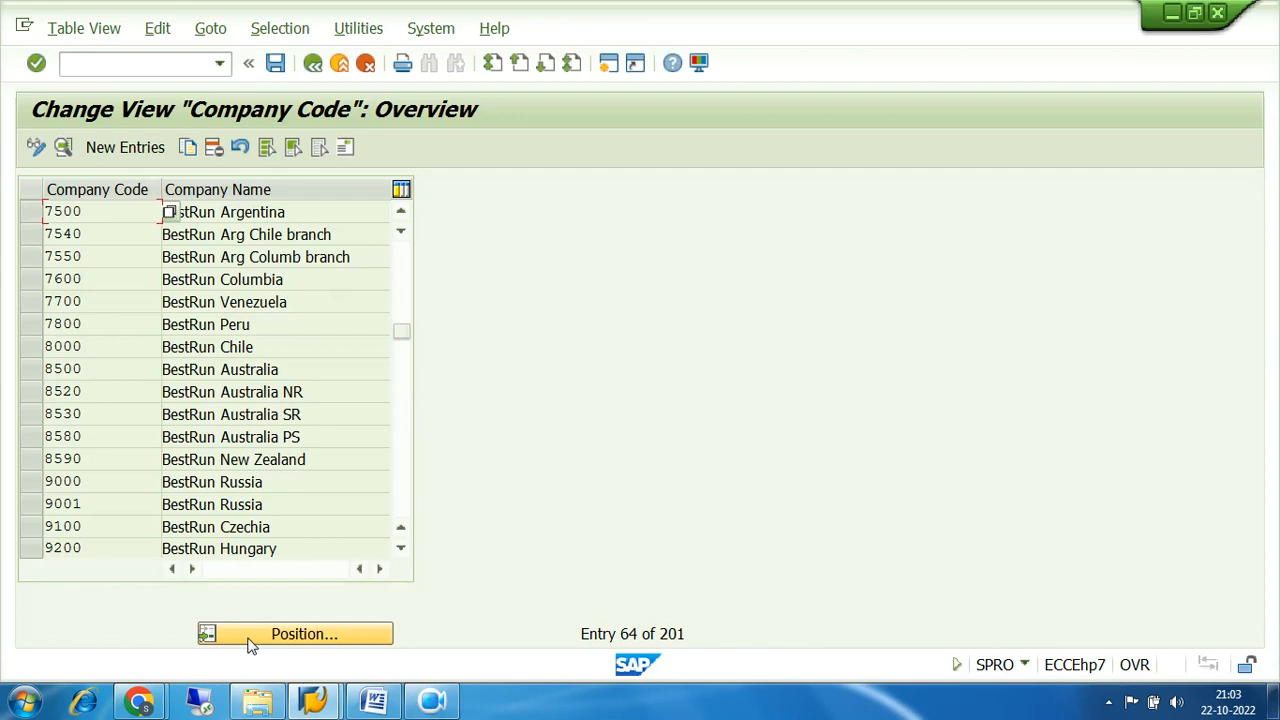
- Start a new company code entry with code 7004 and company name MAX INDUSTRIES LTD
click(137, 148)
key(BackSpace)
click(217, 210)
key(BackSpace)
text(4)
click(199, 213)
key(BackSpace)
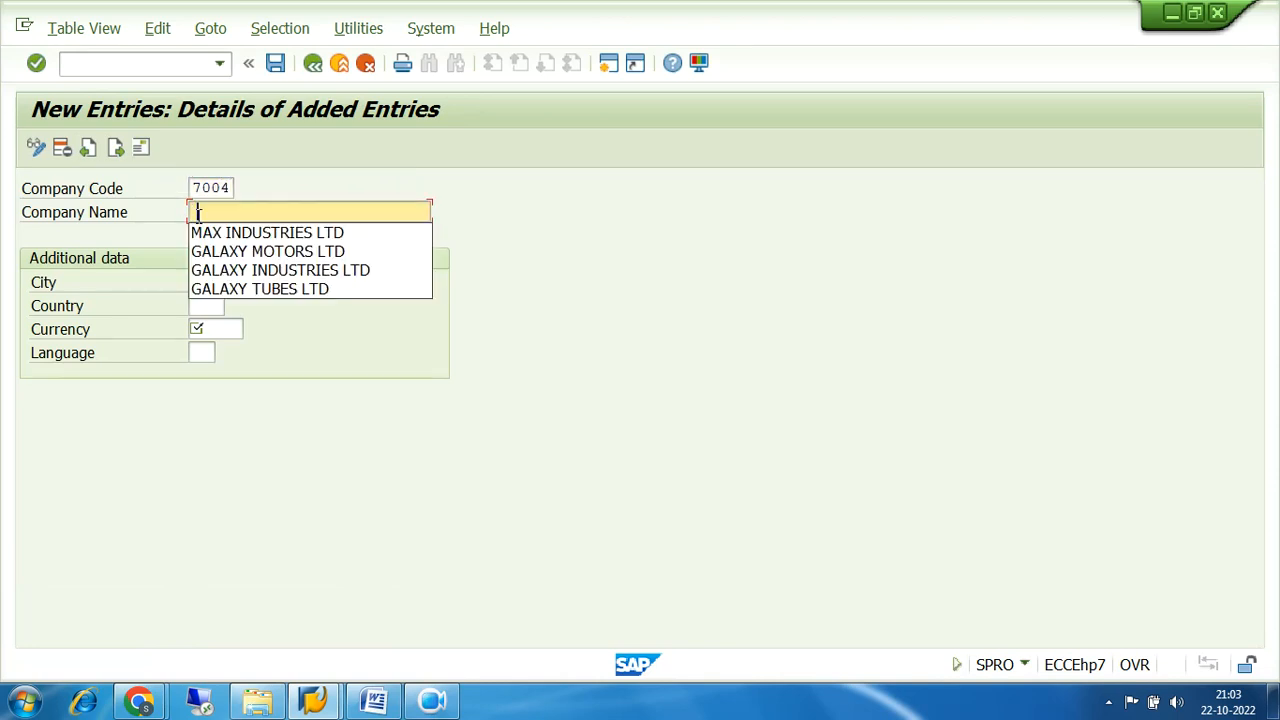
click(220, 233)
- Fill in the additional data with city KOLKATA, country IN and currency INR
click(243, 284)
click(245, 303)
click(222, 305)
click(219, 325)
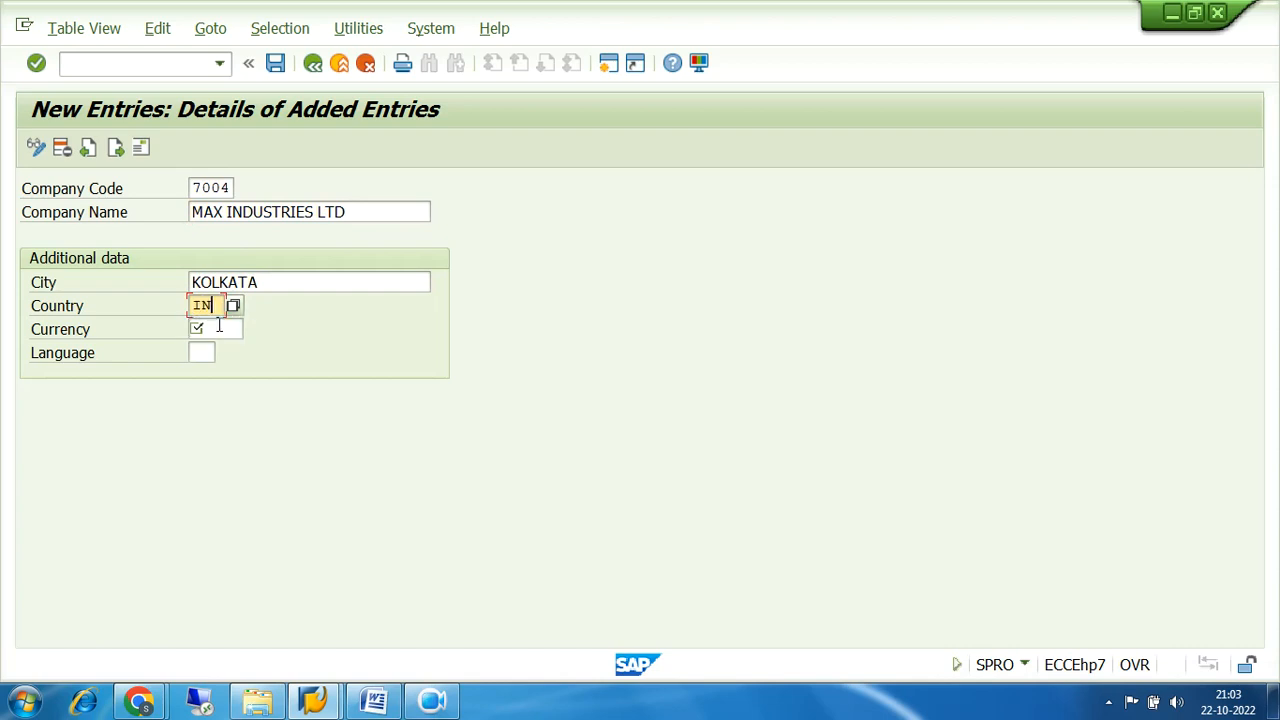
click(219, 328)
click(225, 349)
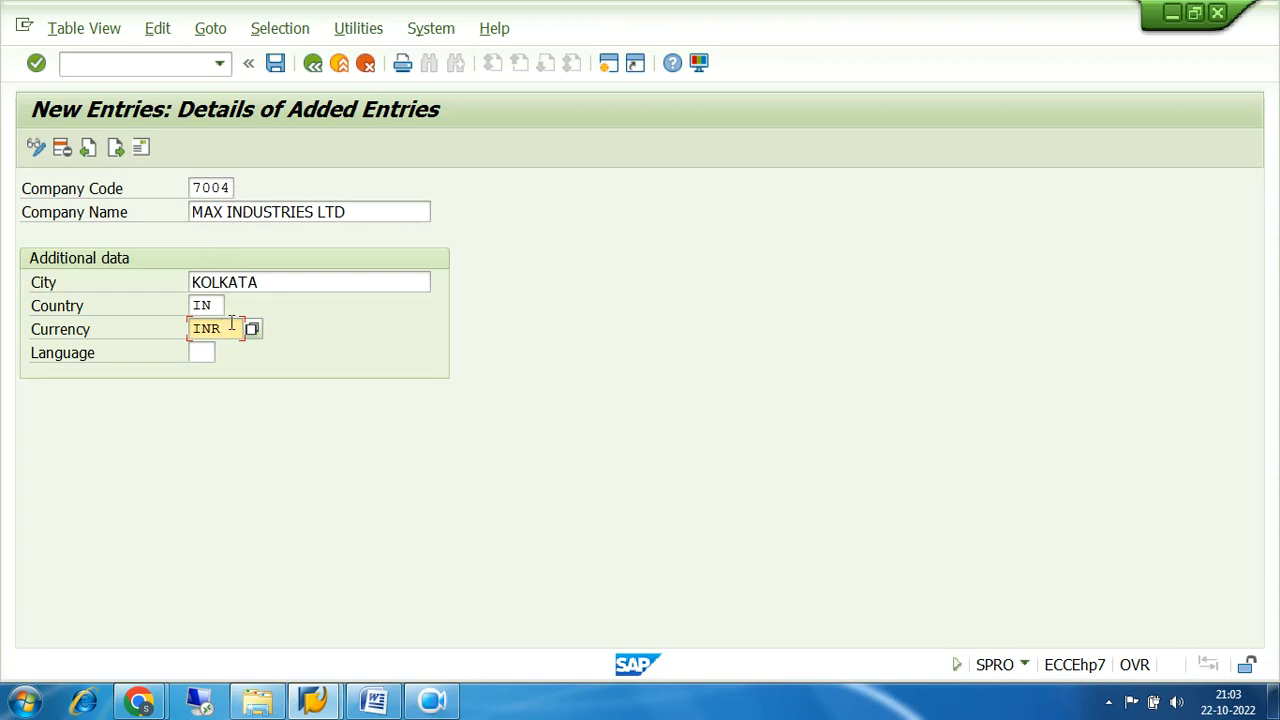
click(206, 352)
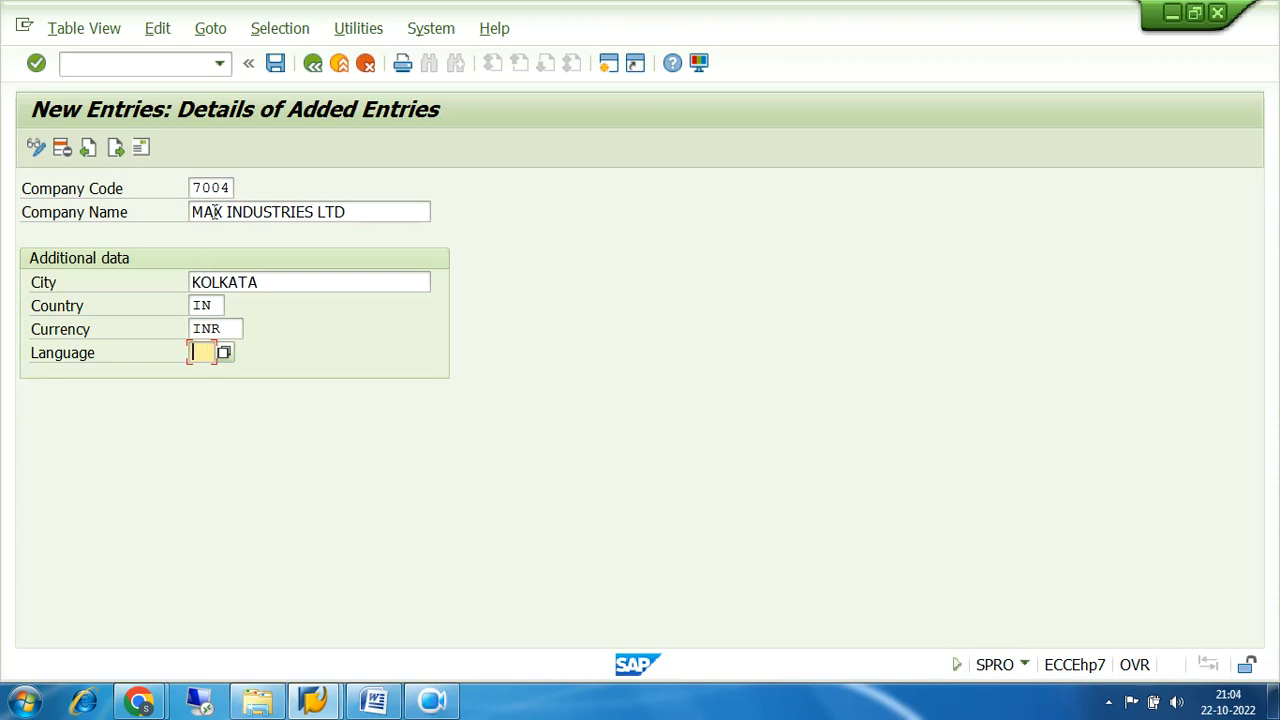
- Change the new entry's company code to 7100 and set its language to EN
click(233, 187)
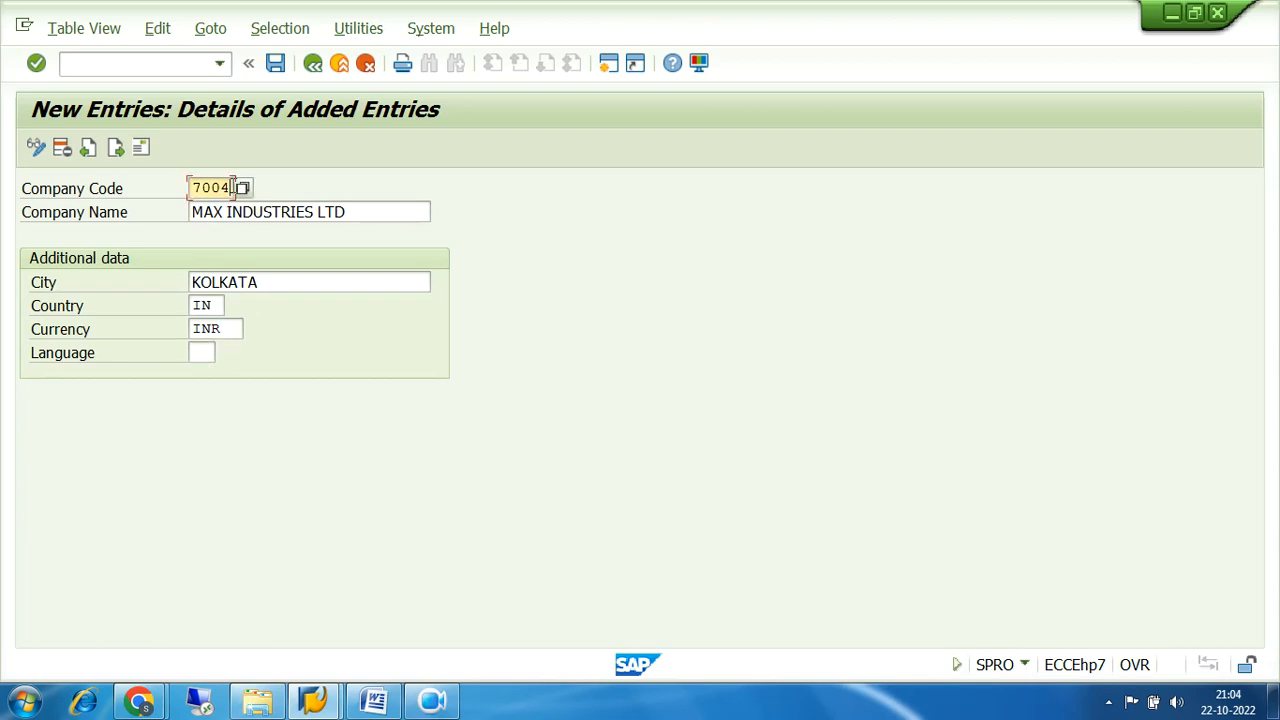
key(BackSpace)
key(BackSpace)
key(BackSpace)
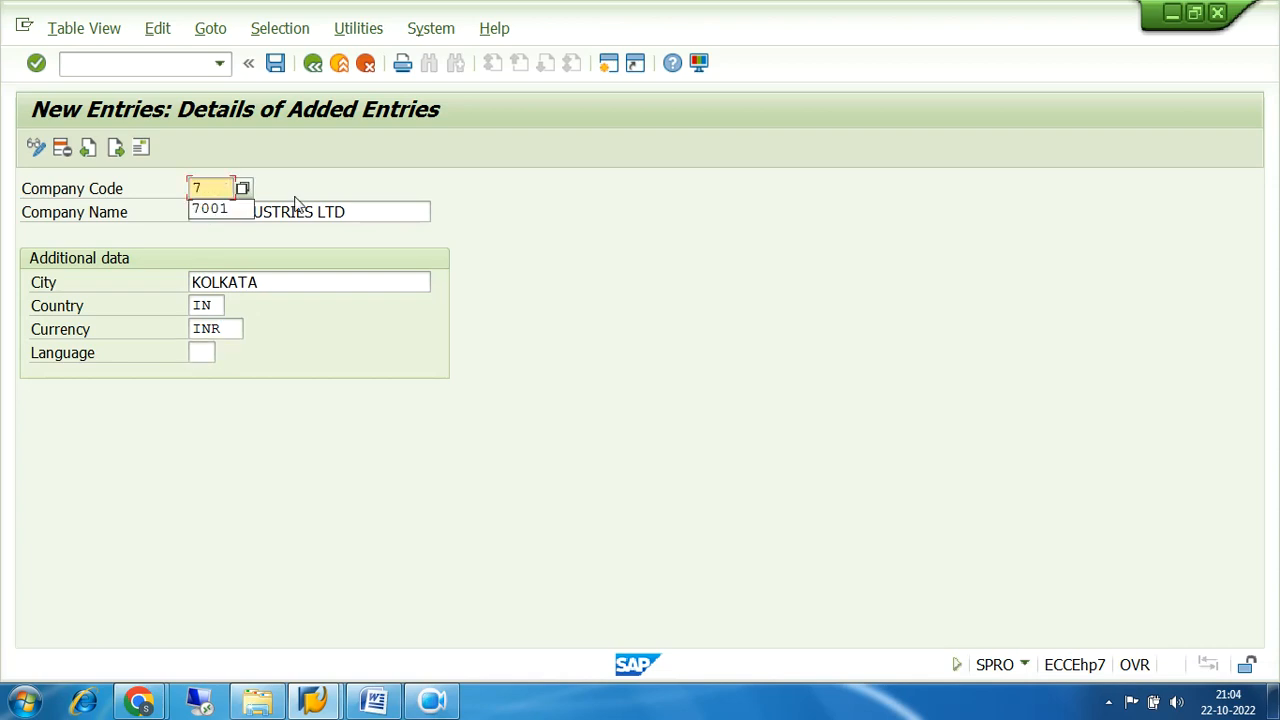
text(100)
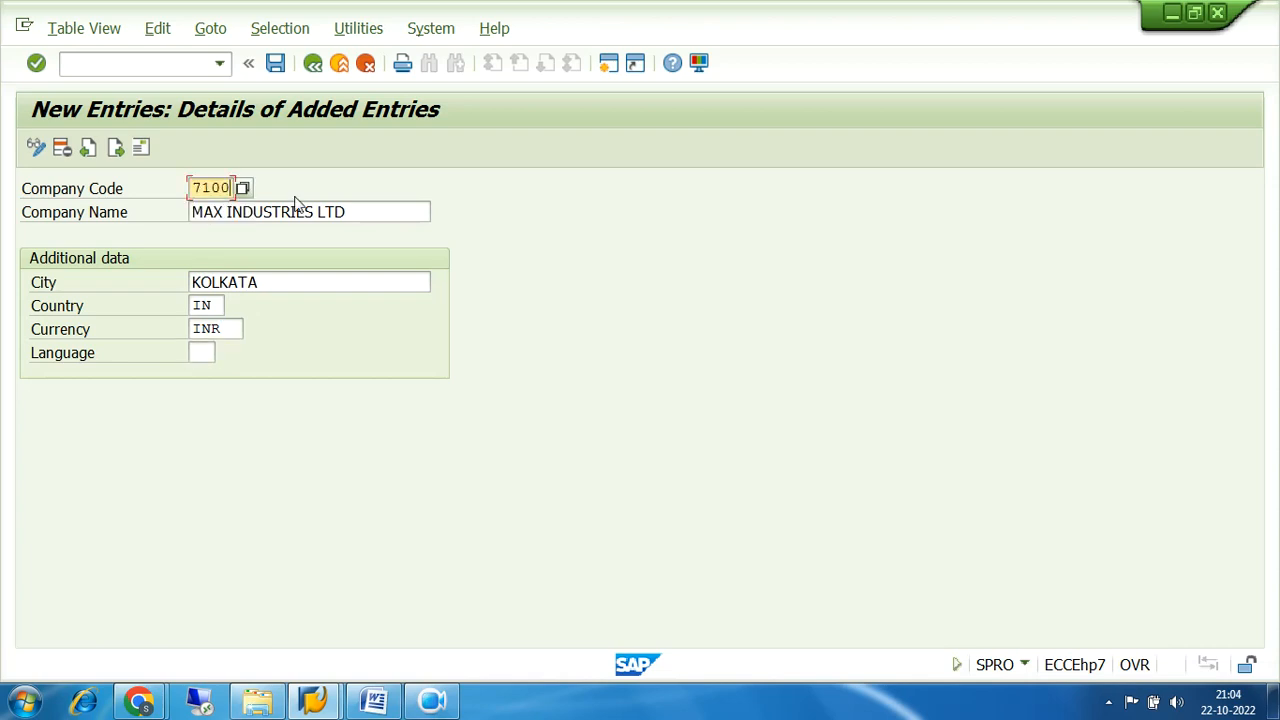
click(198, 355)
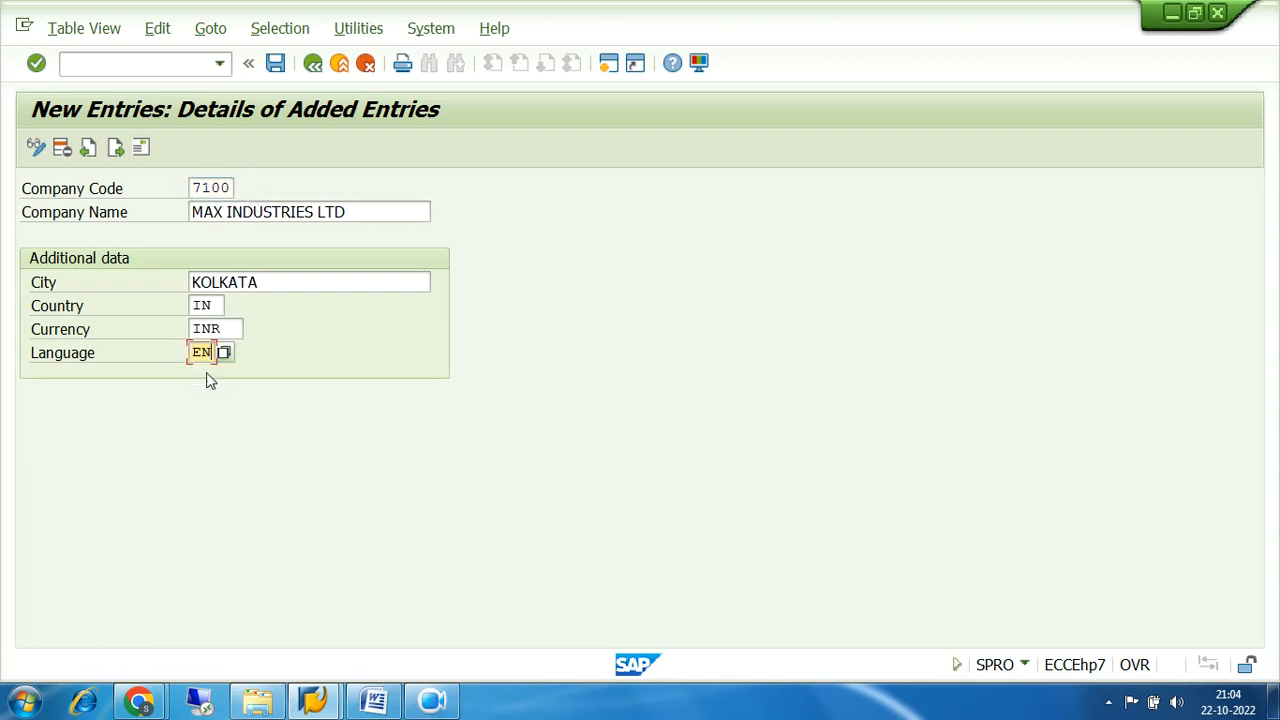
- Open the new entry's address data, move the address window aside and set the title to Company
click(142, 148)
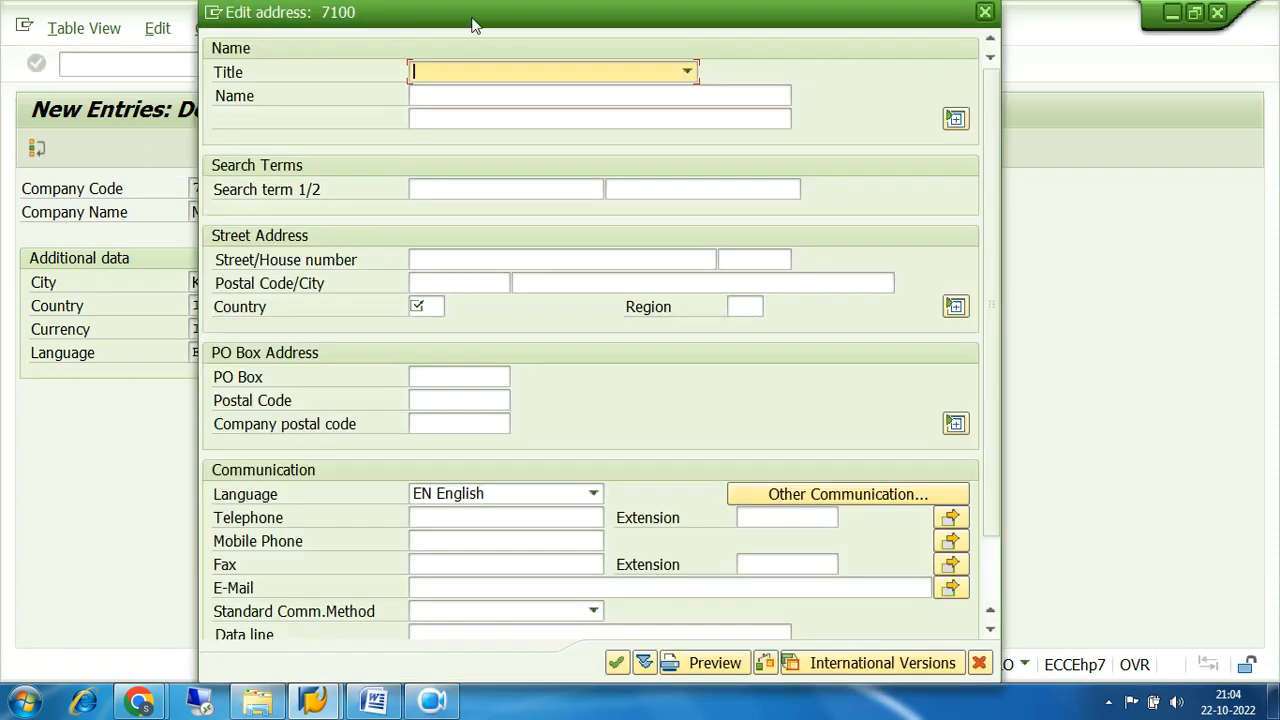
drag(513, 20, 568, 29)
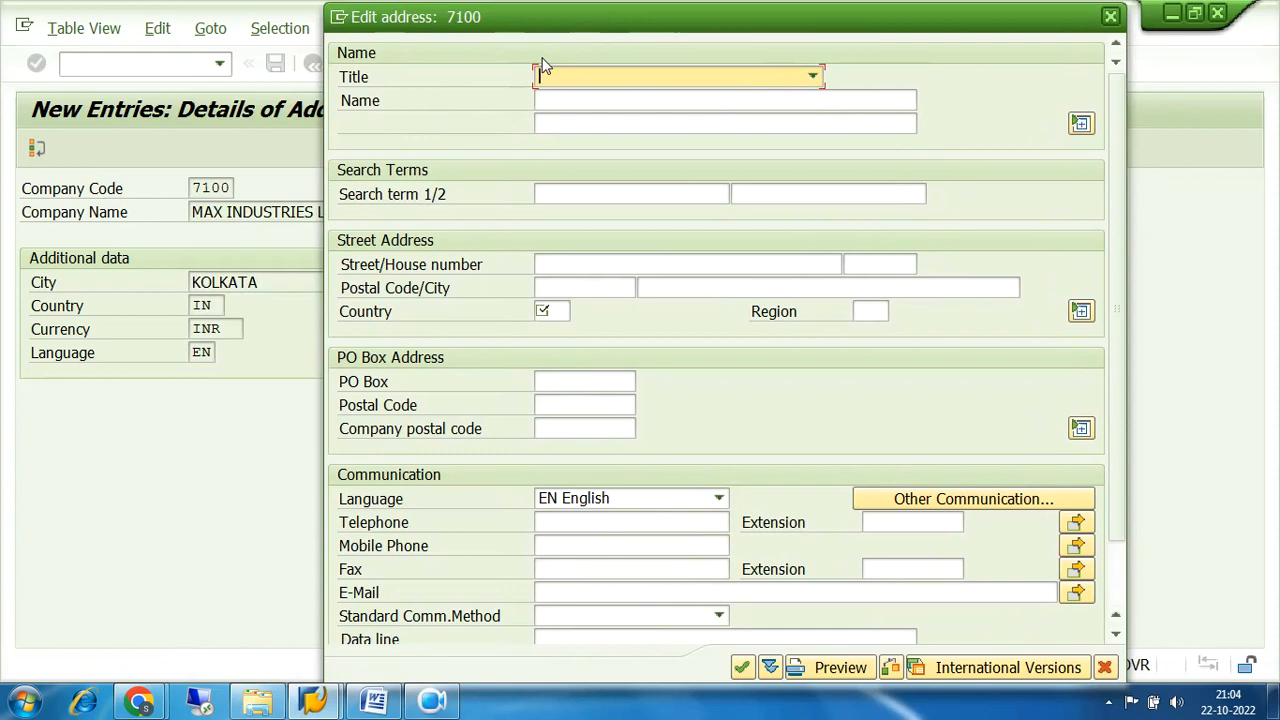
click(816, 76)
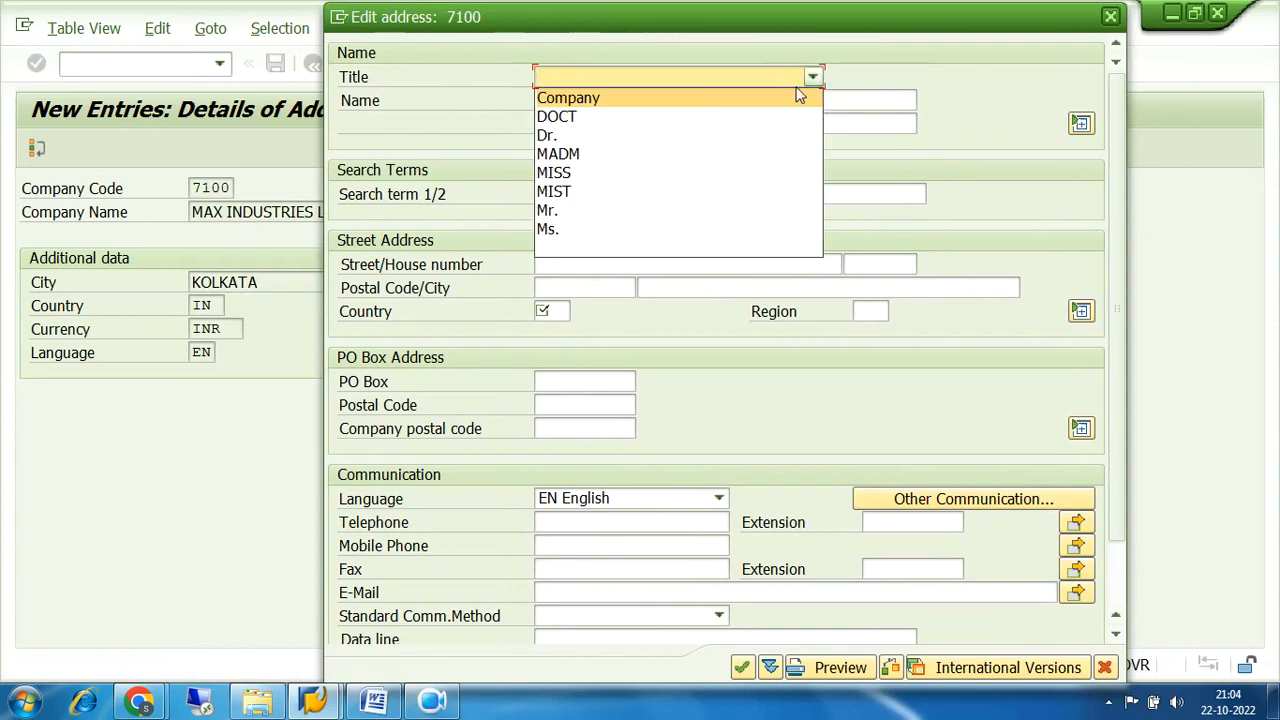
click(797, 92)
click(810, 82)
click(588, 100)
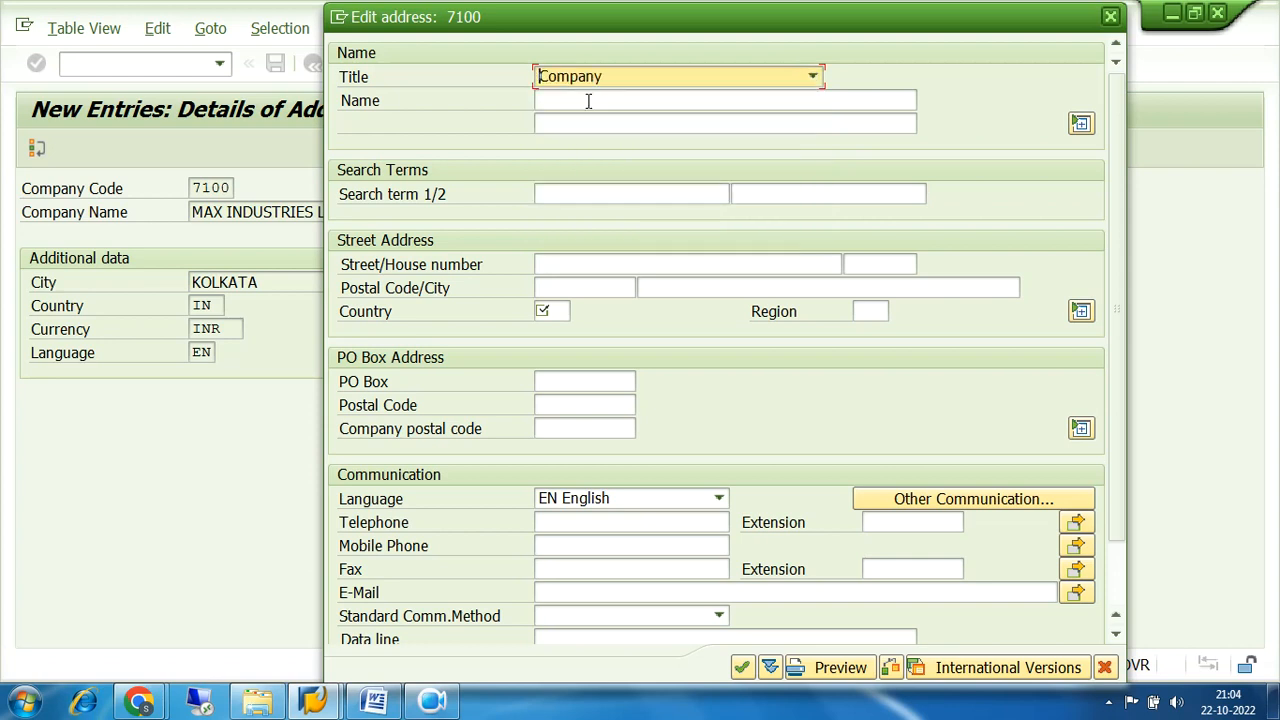
click(588, 100)
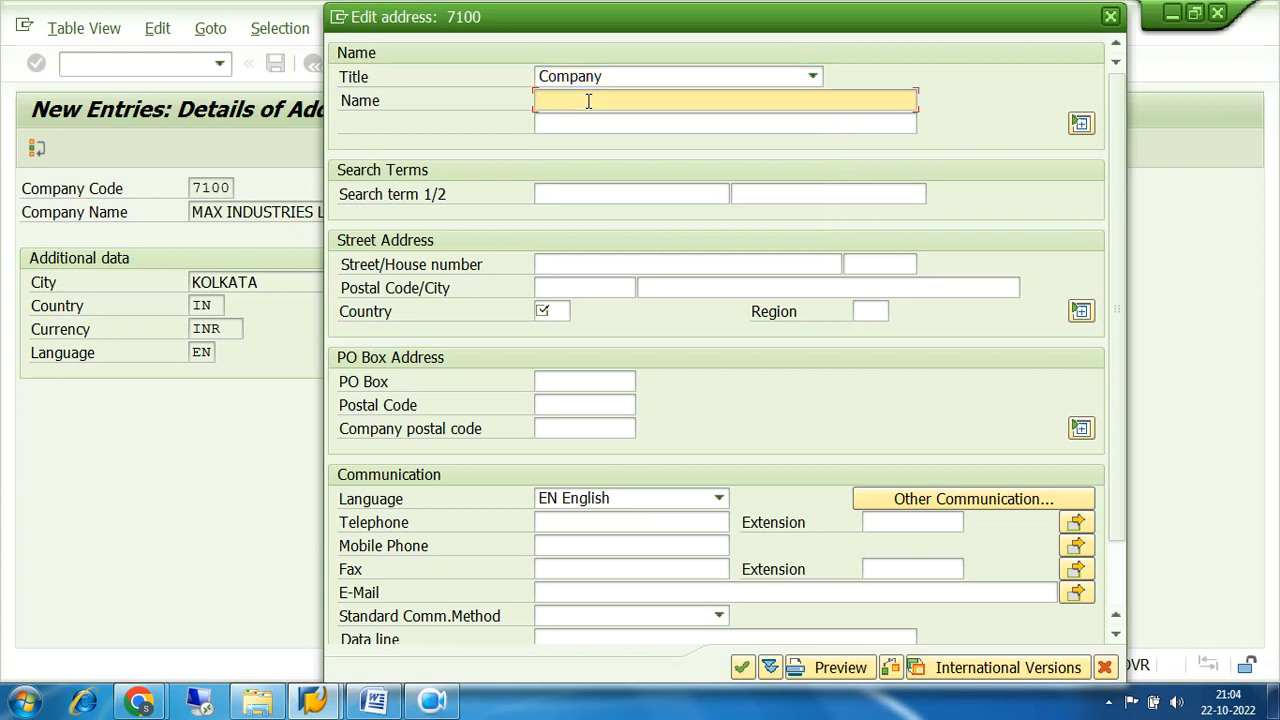
click(810, 76)
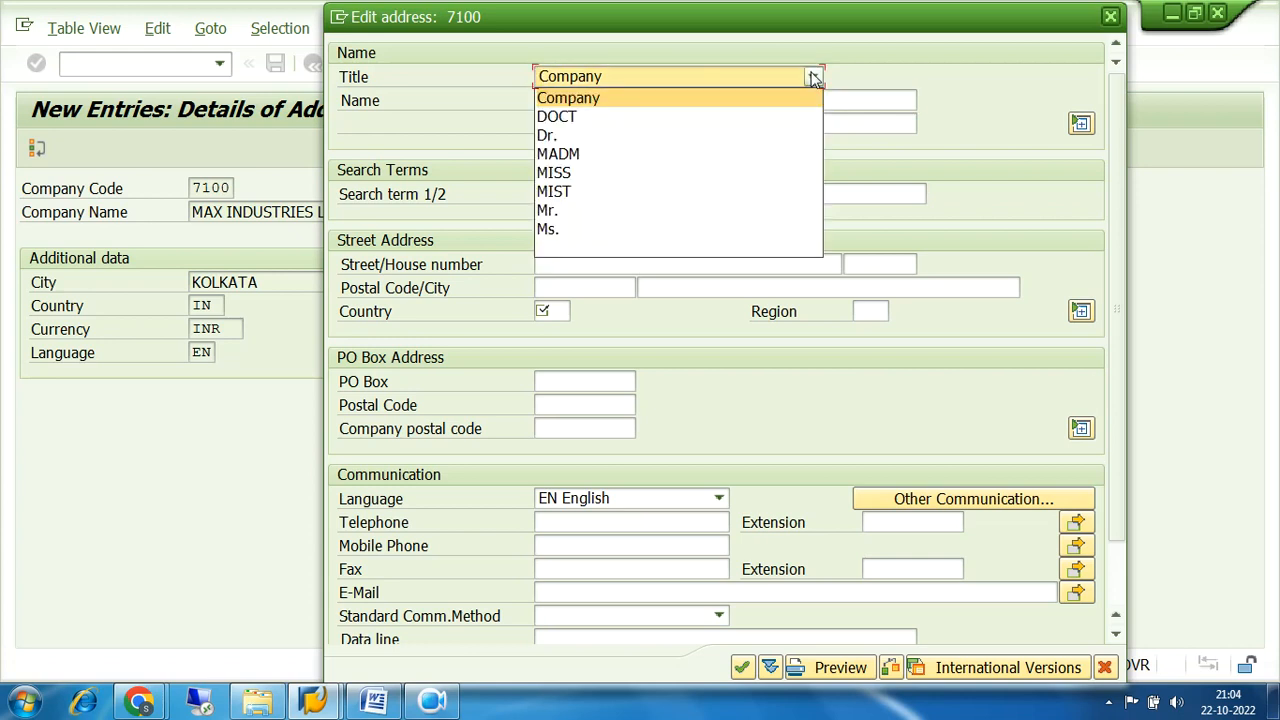
click(603, 99)
- Enter MAX INDUSTRIES LTD as the name in the company code's address
click(585, 101)
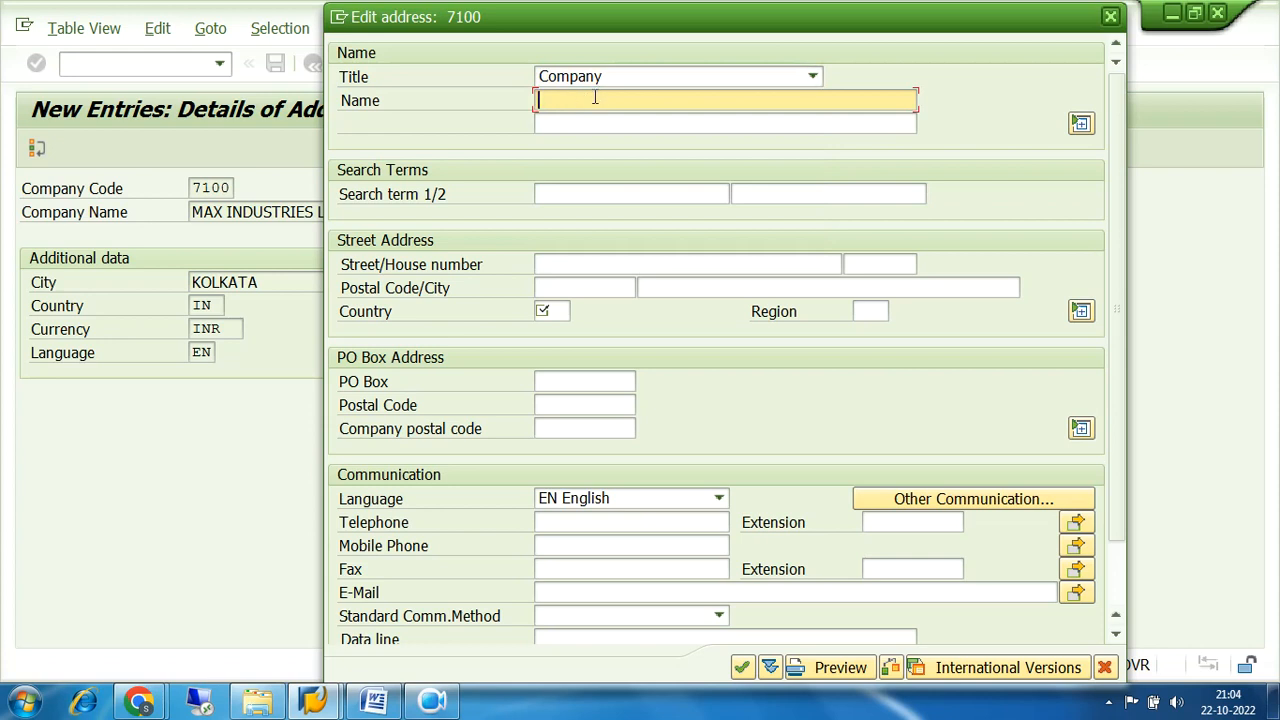
text(MAX INDUSTRIE)
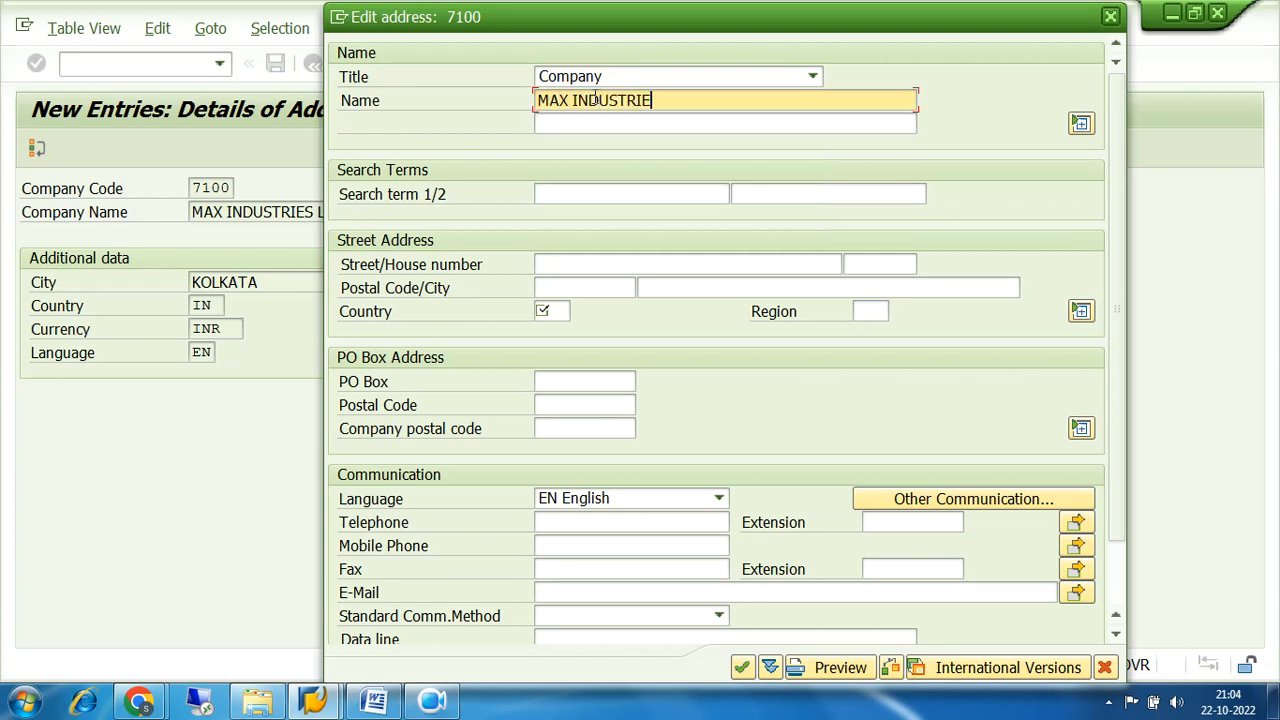
text(S LTD)
- Enter the company's street and postal code in the street address, and set the country to IN
click(547, 266)
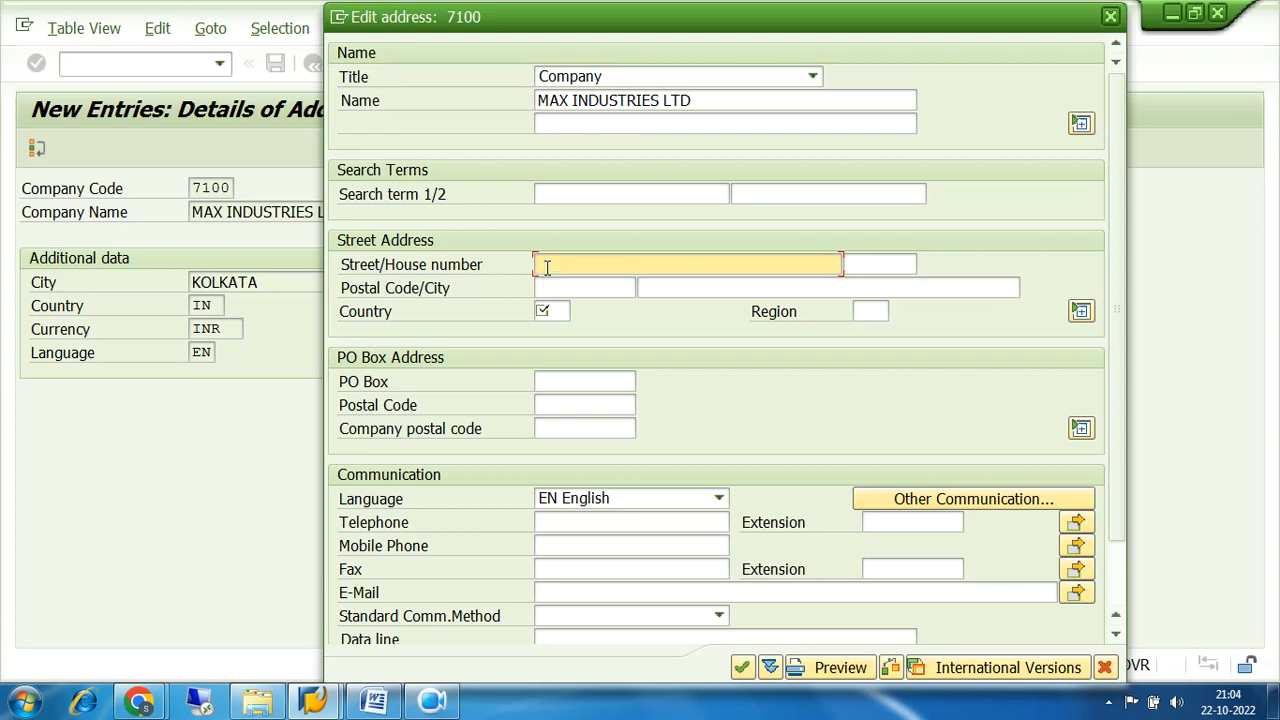
text(SUDDER STREET)
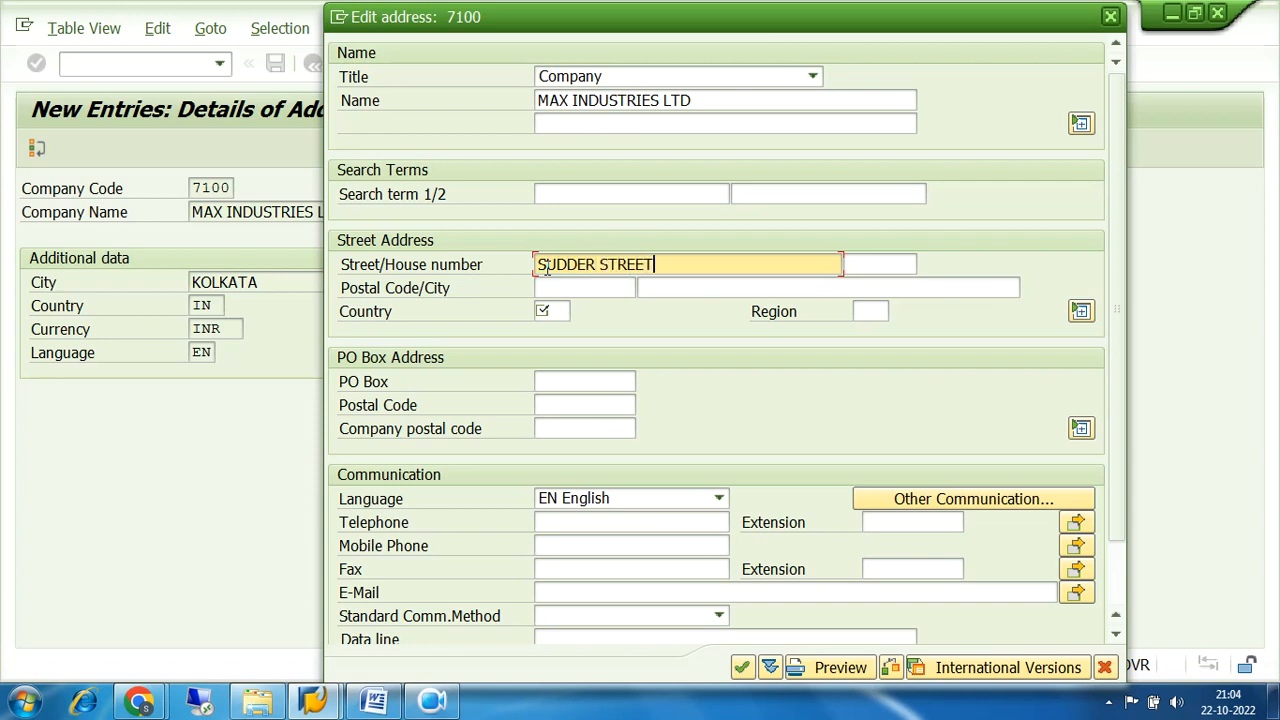
click(591, 290)
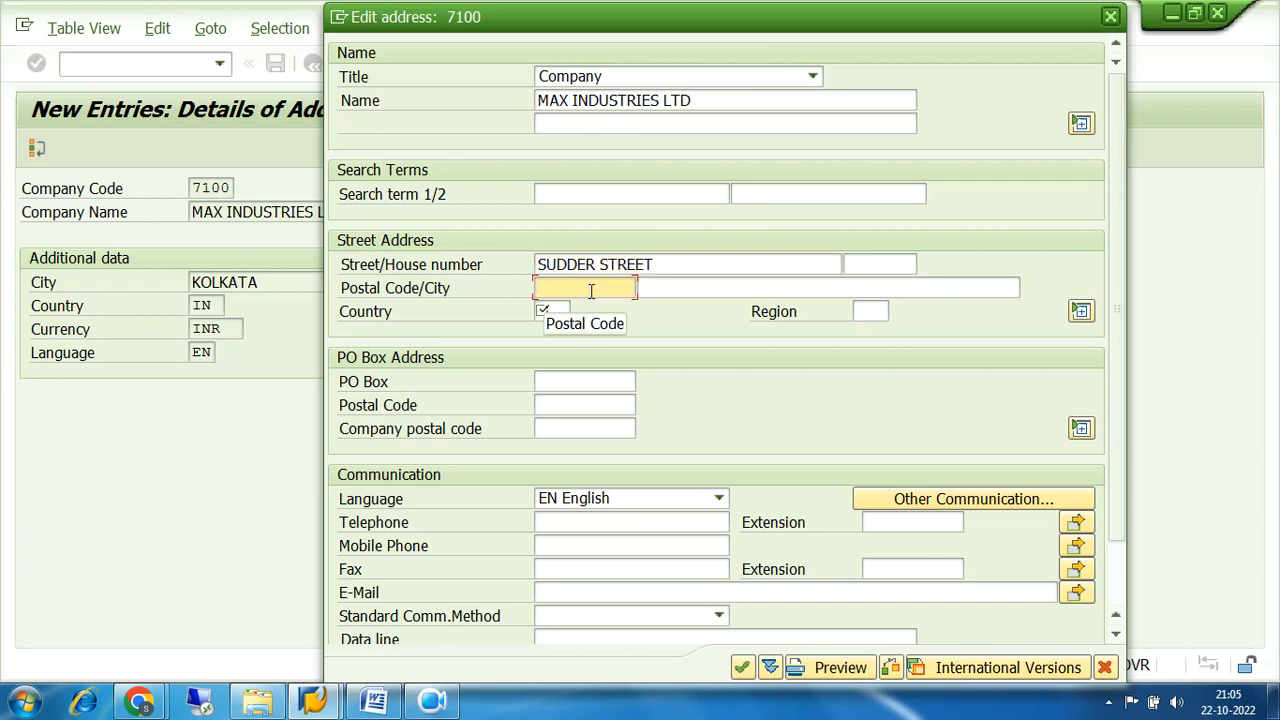
text(300002)
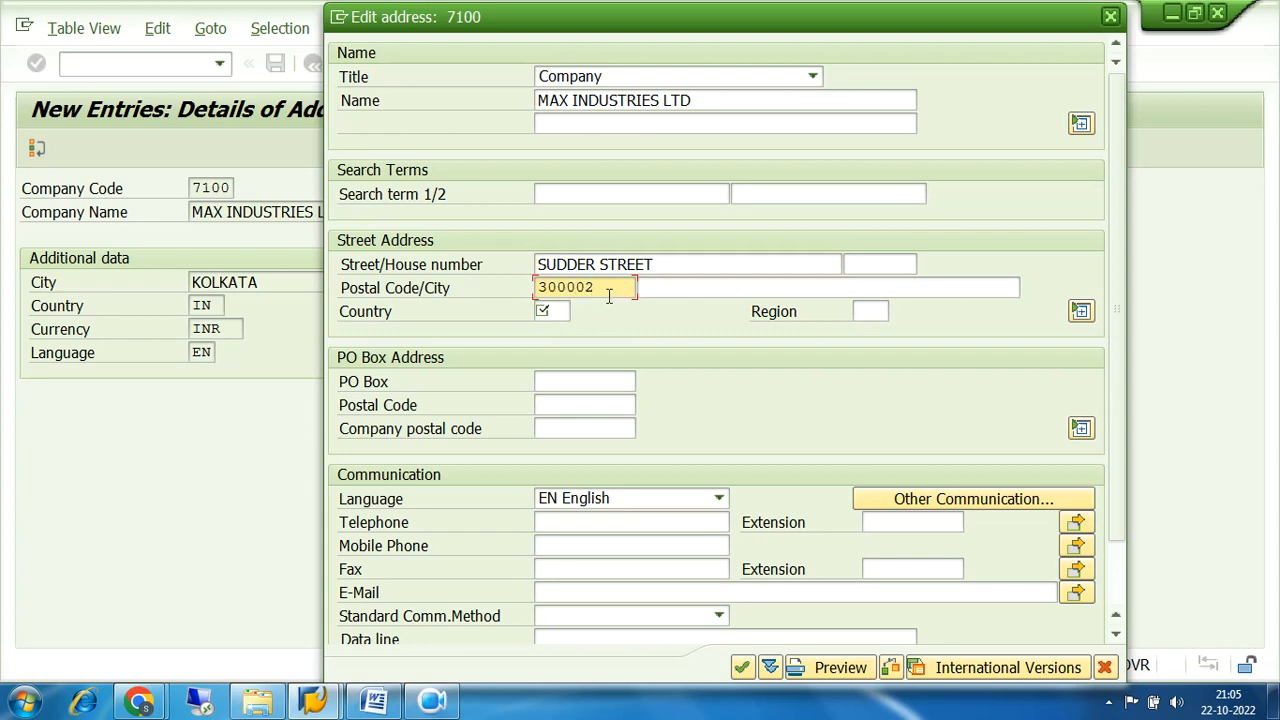
click(543, 311)
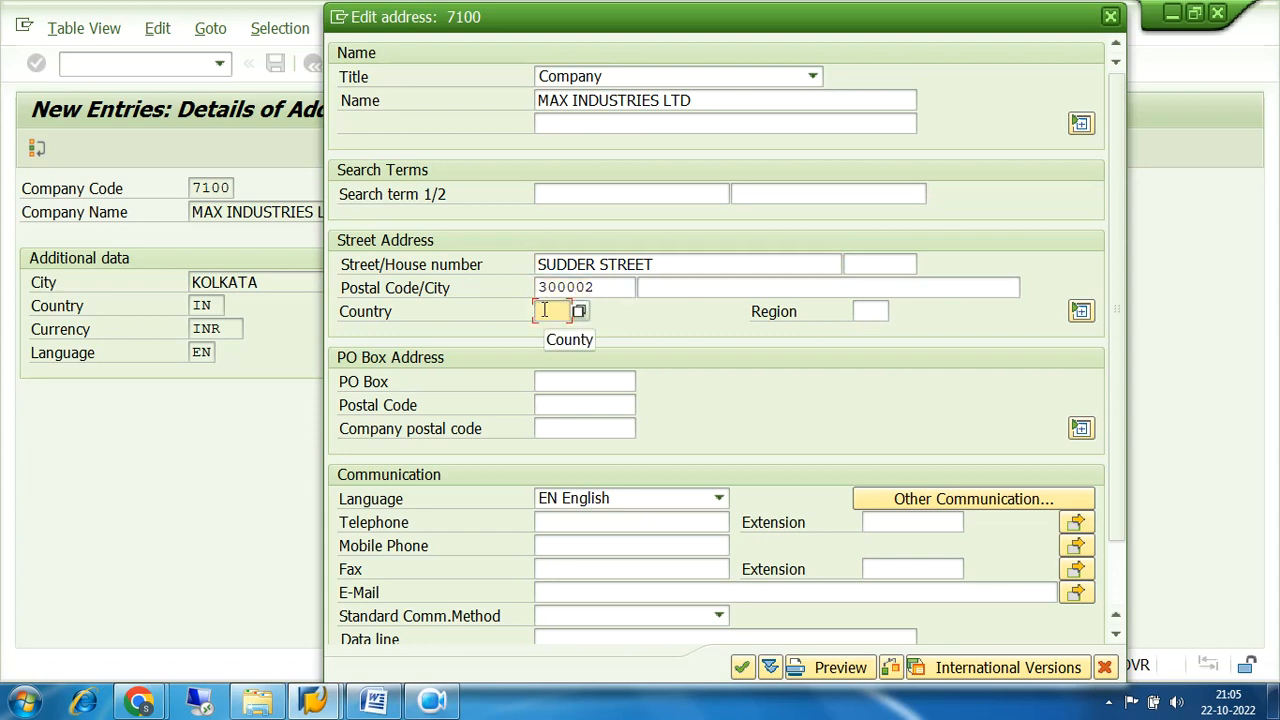
text(IN)
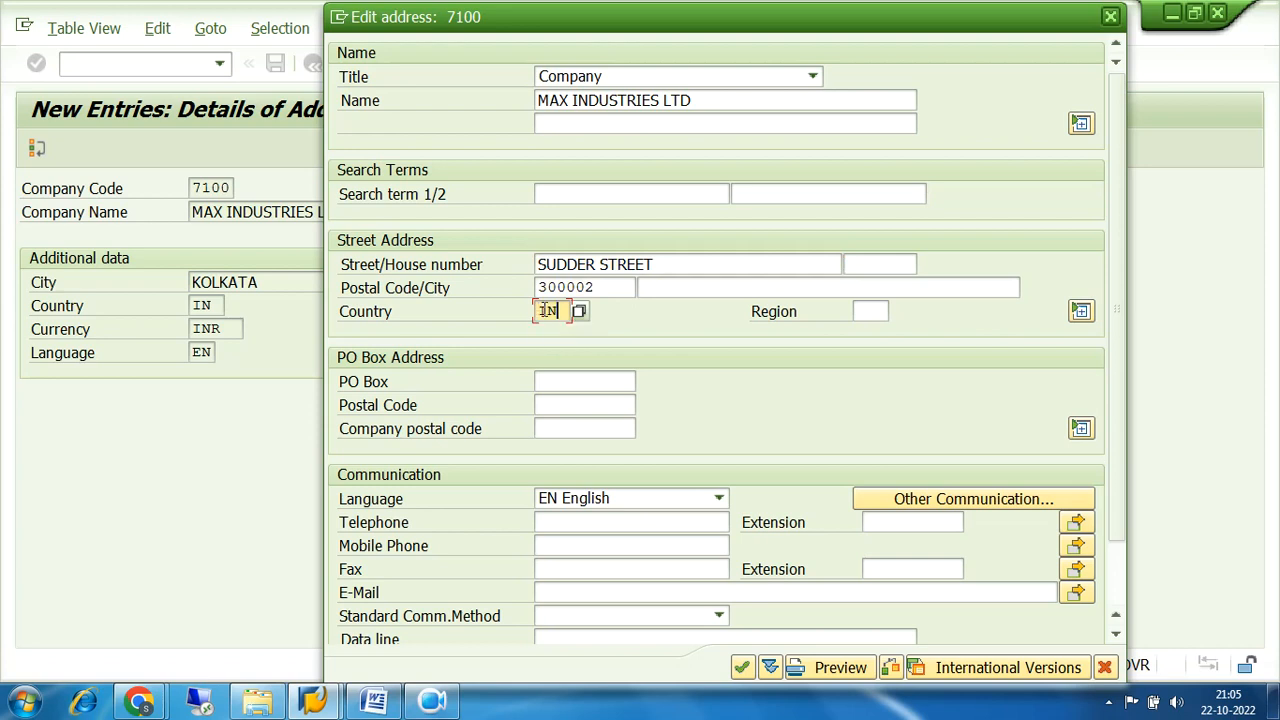
click(583, 380)
click(587, 405)
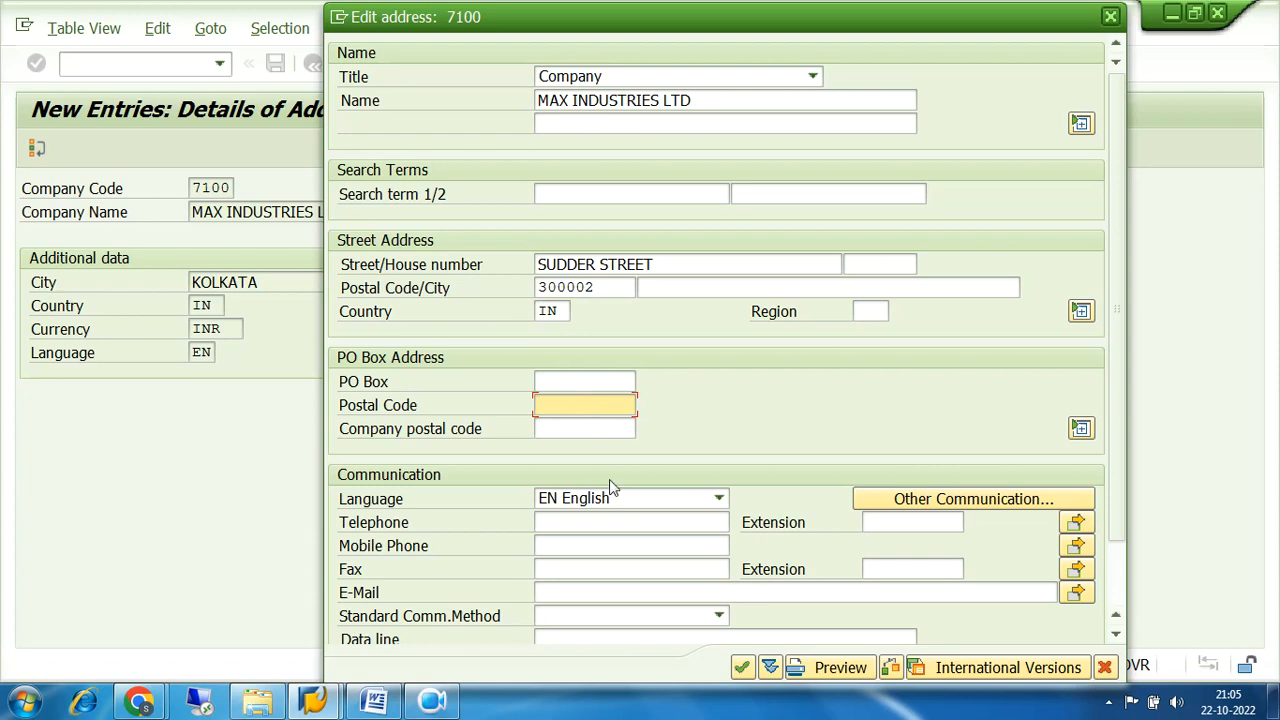
click(616, 524)
click(621, 567)
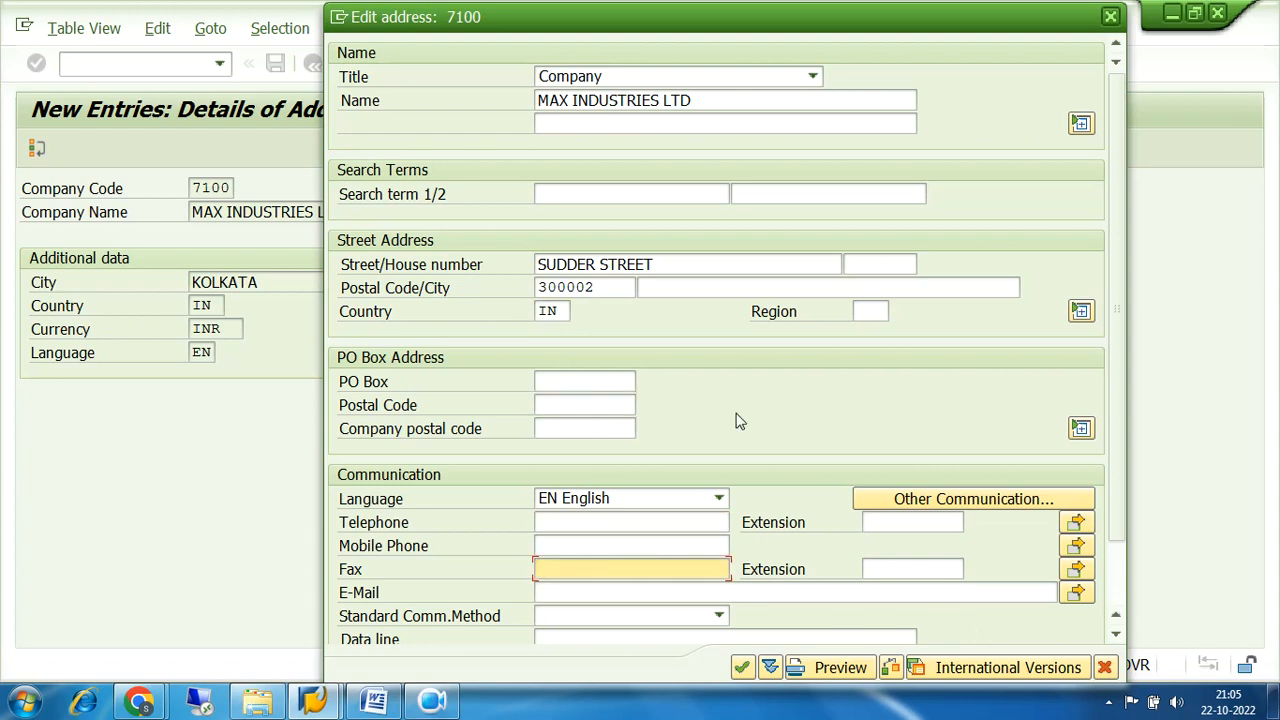
click(561, 311)
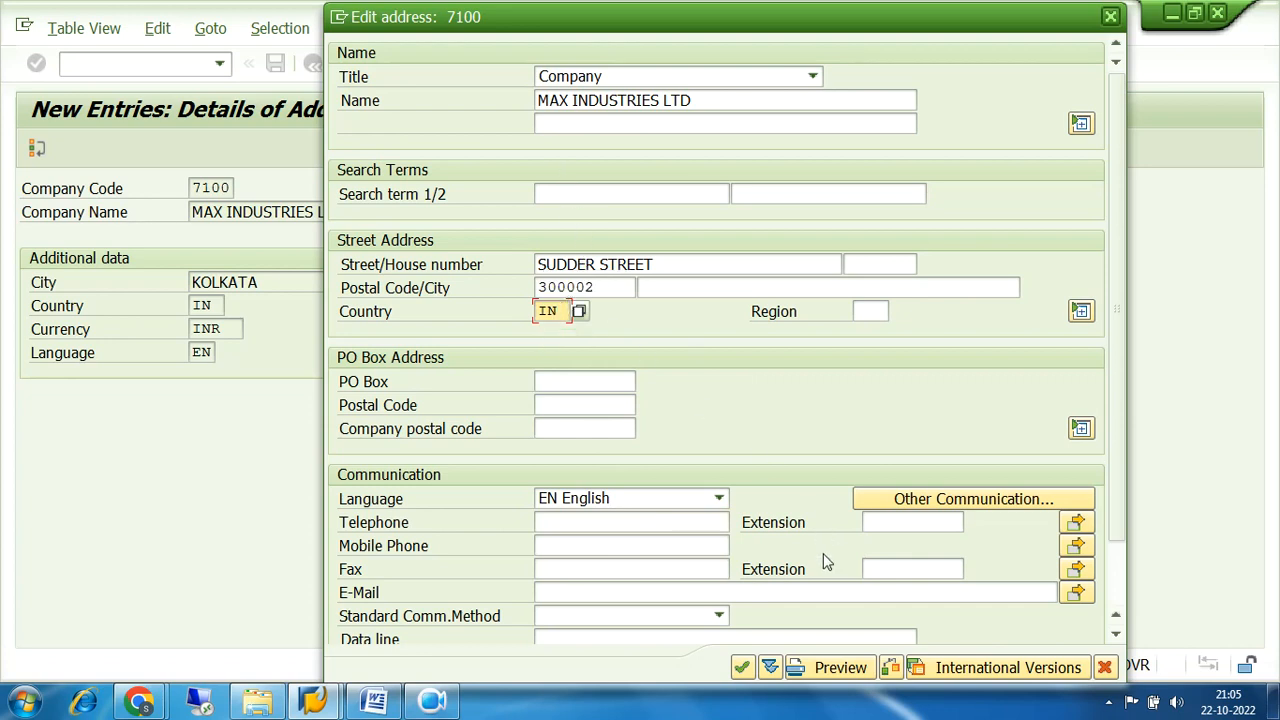
- Confirm the company code's address, reopen it and re-enter IN as the country
click(745, 670)
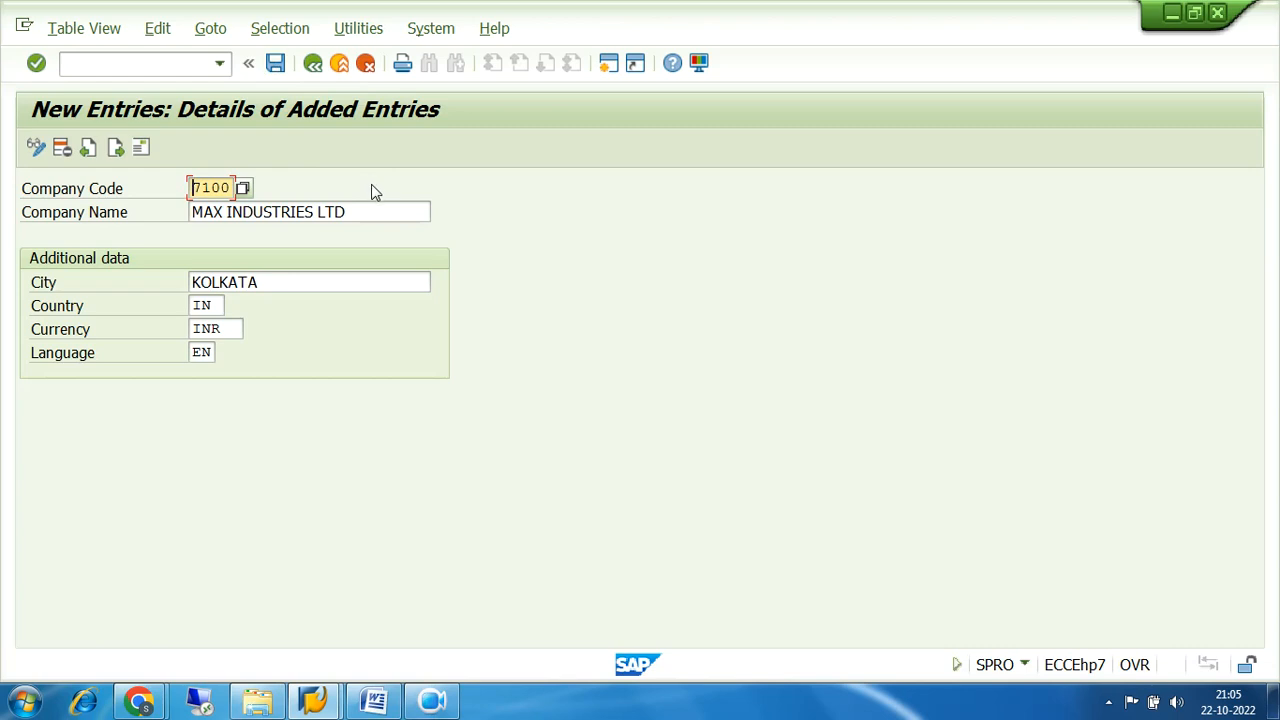
click(141, 149)
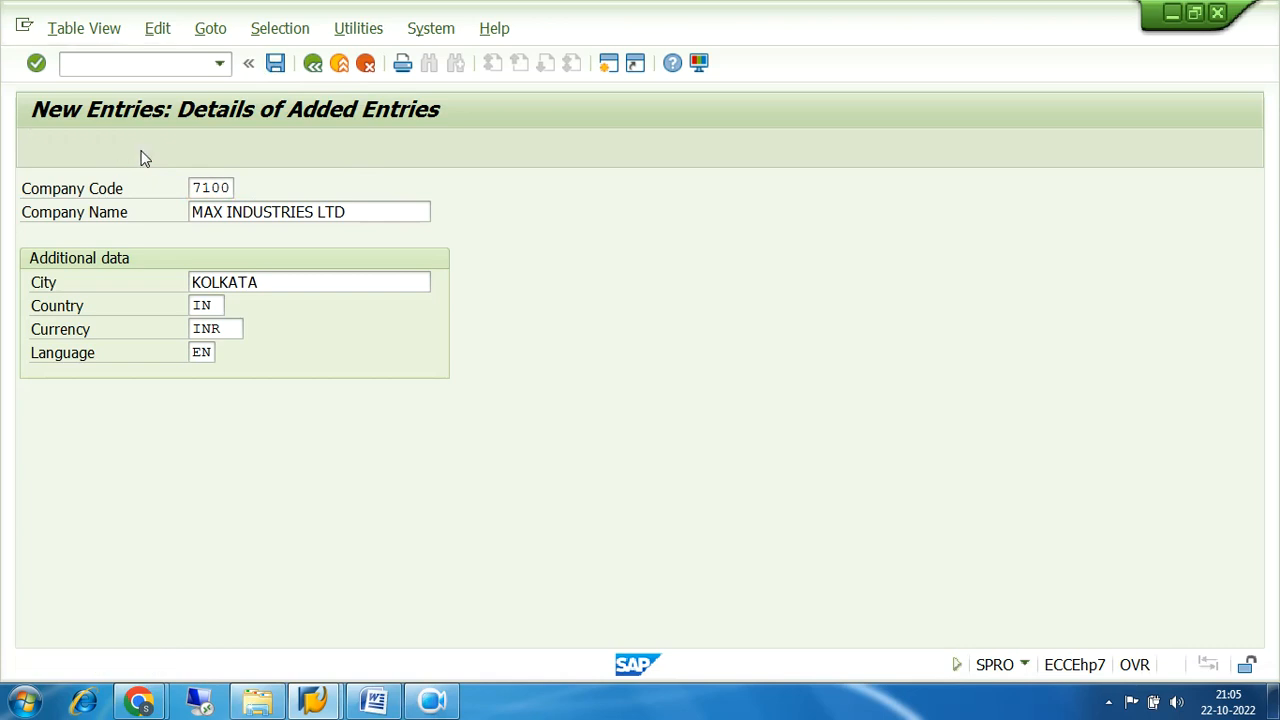
click(440, 307)
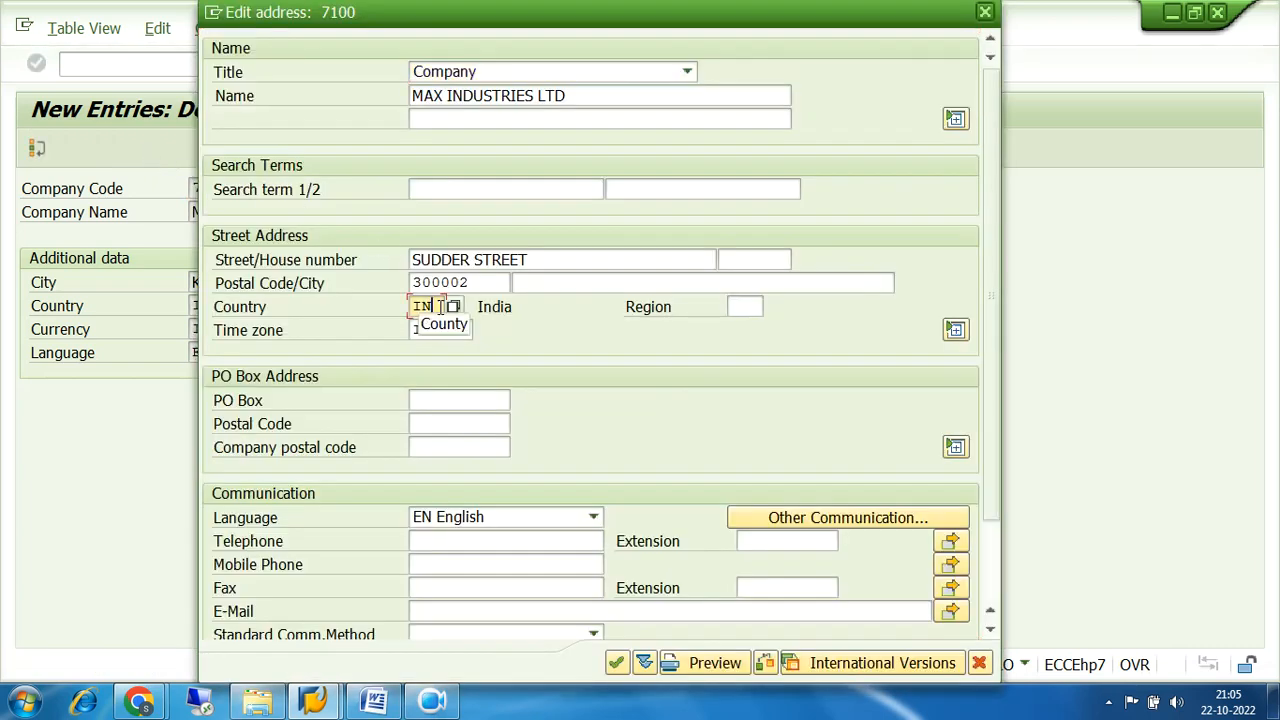
key(BackSpace)
key(BackSpace)
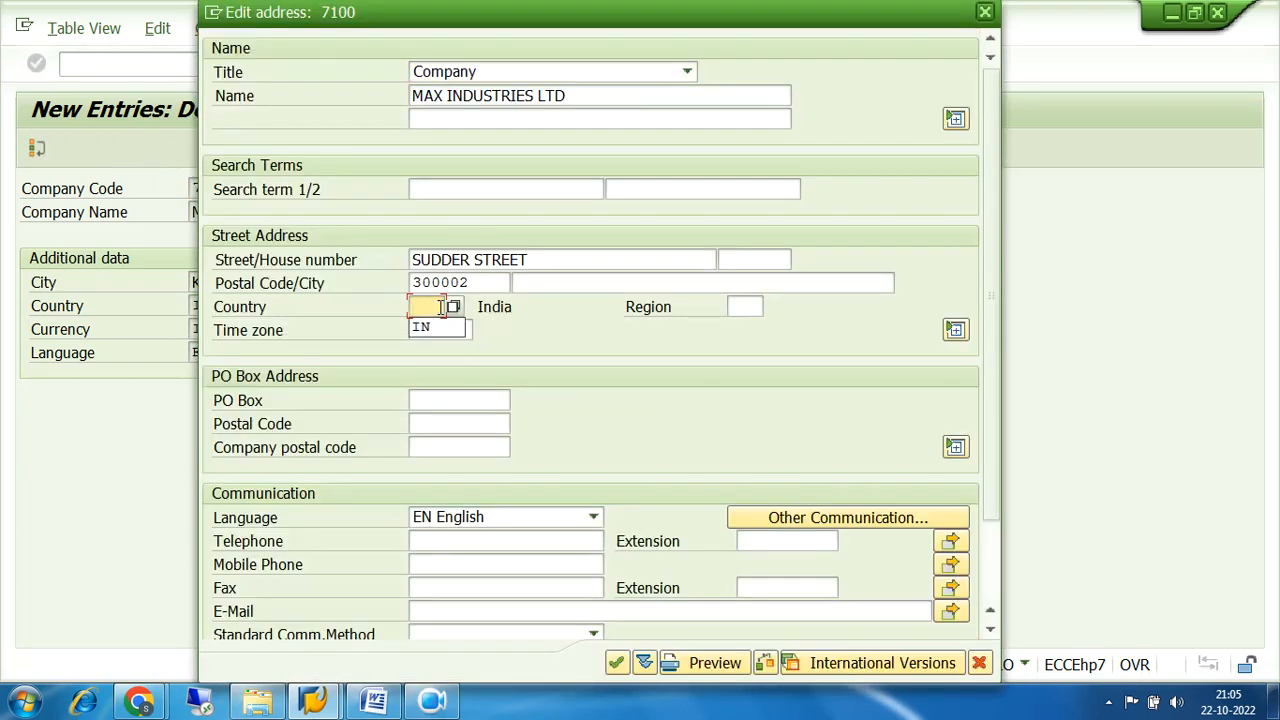
click(611, 369)
click(592, 190)
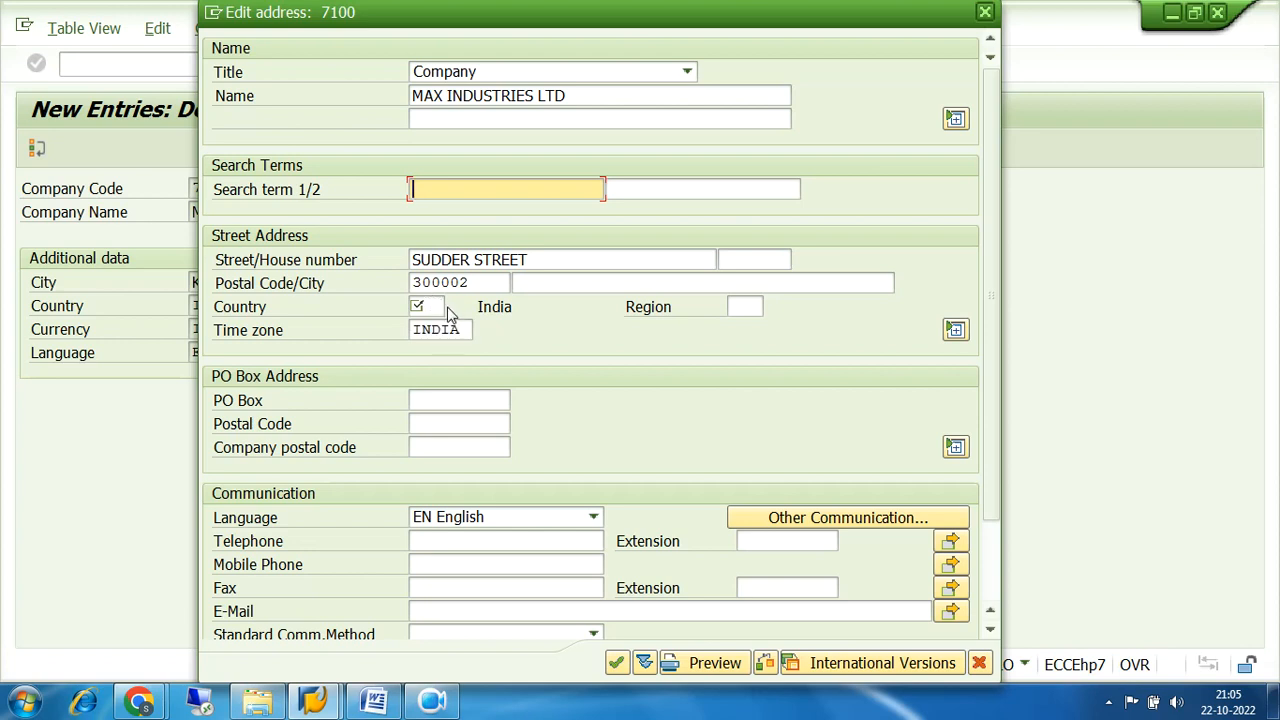
drag(388, 30, 500, 37)
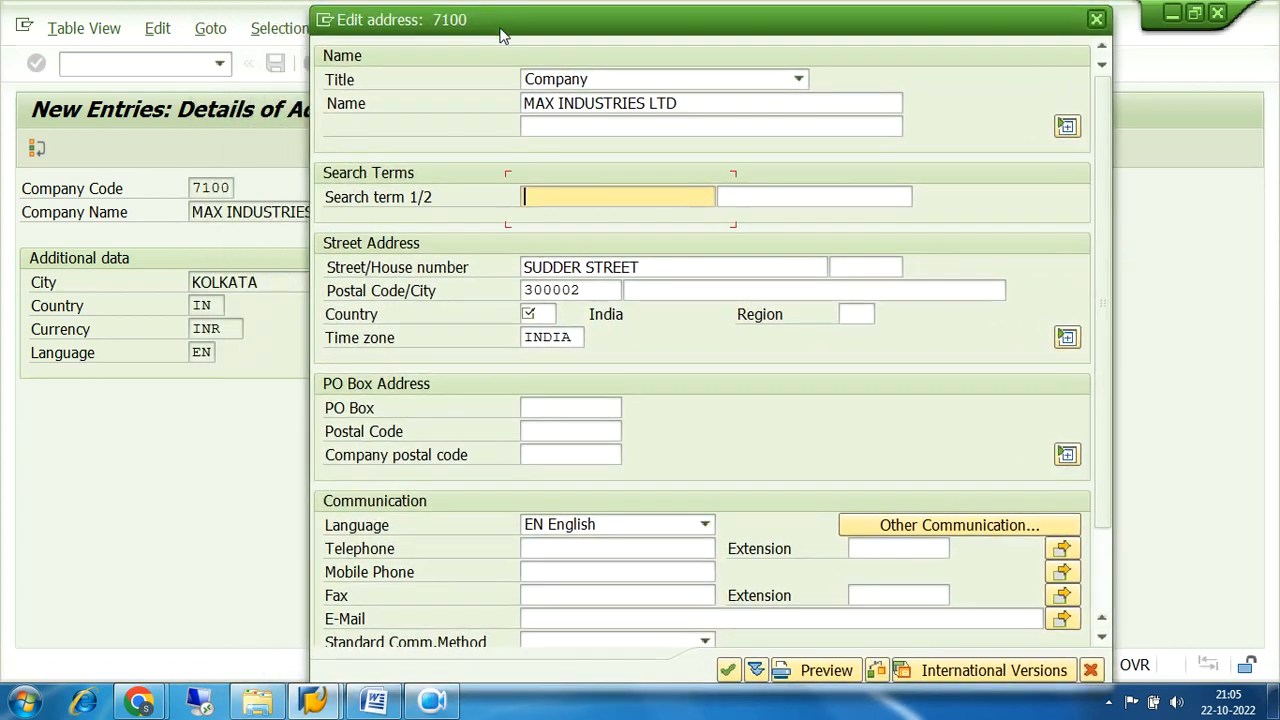
click(541, 313)
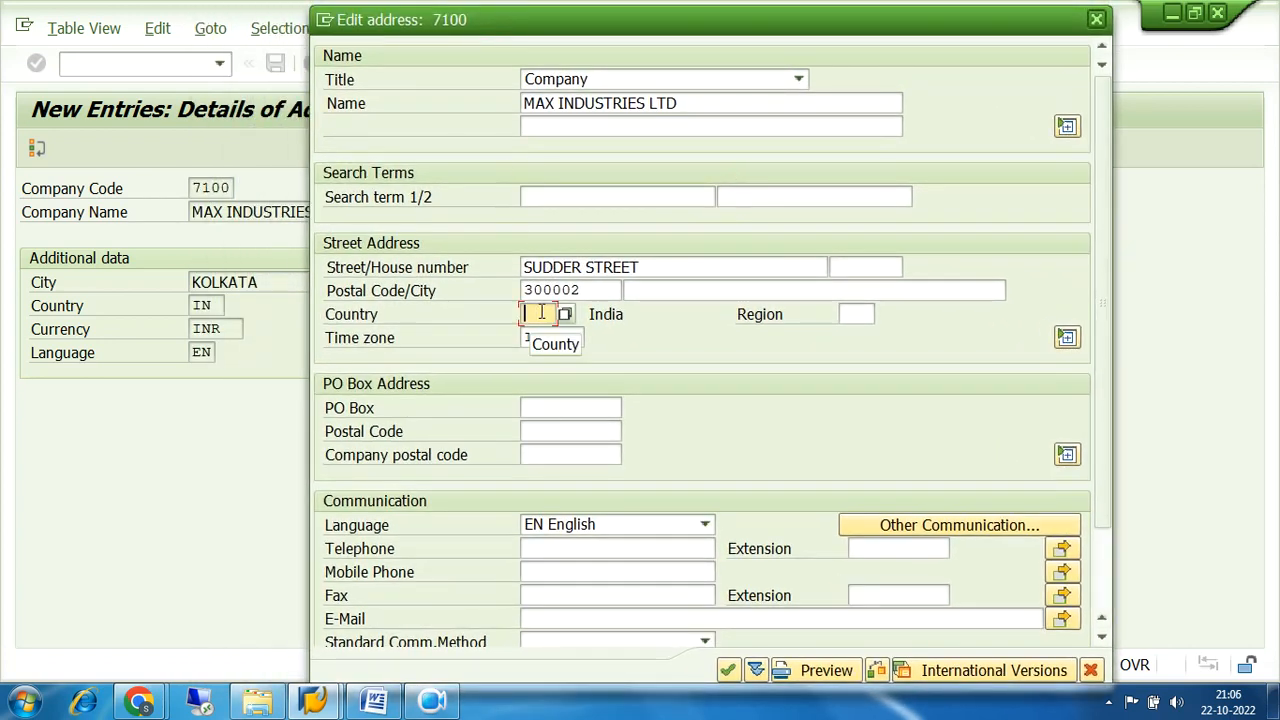
text(IN)
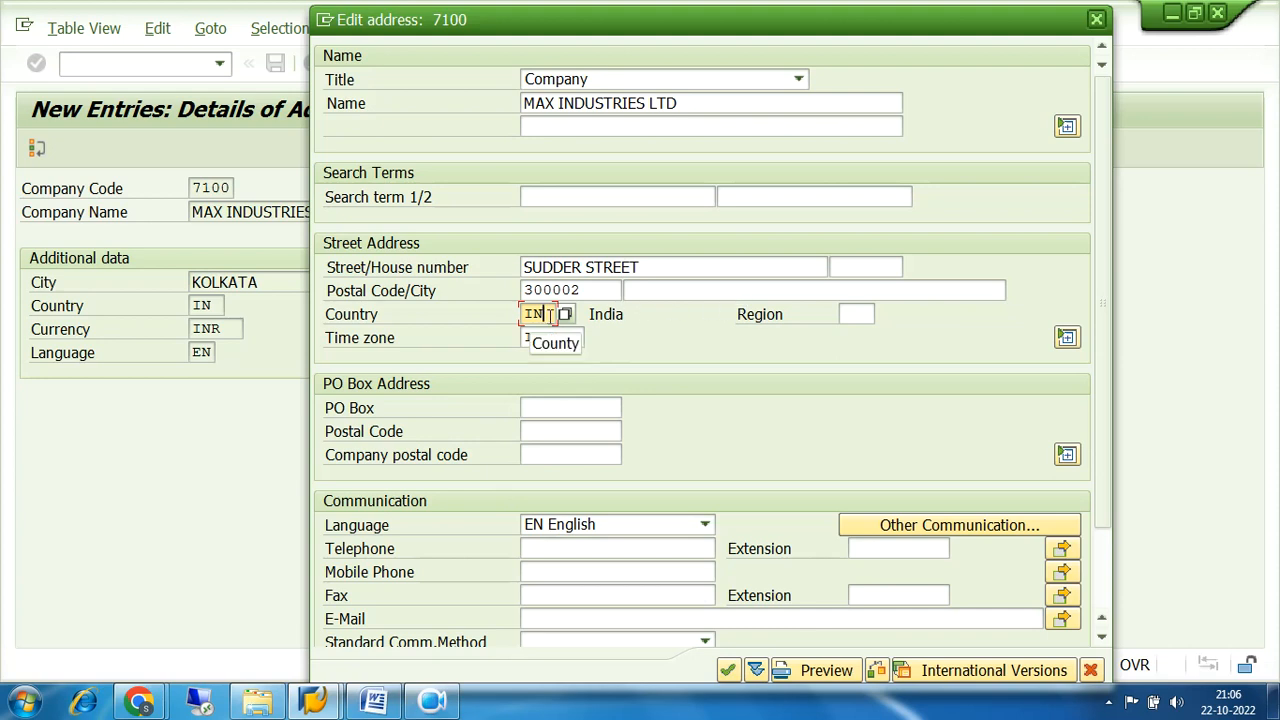
- Check the street and postal code in the address, and save the new company code entry with its address data
drag(650, 266, 523, 268)
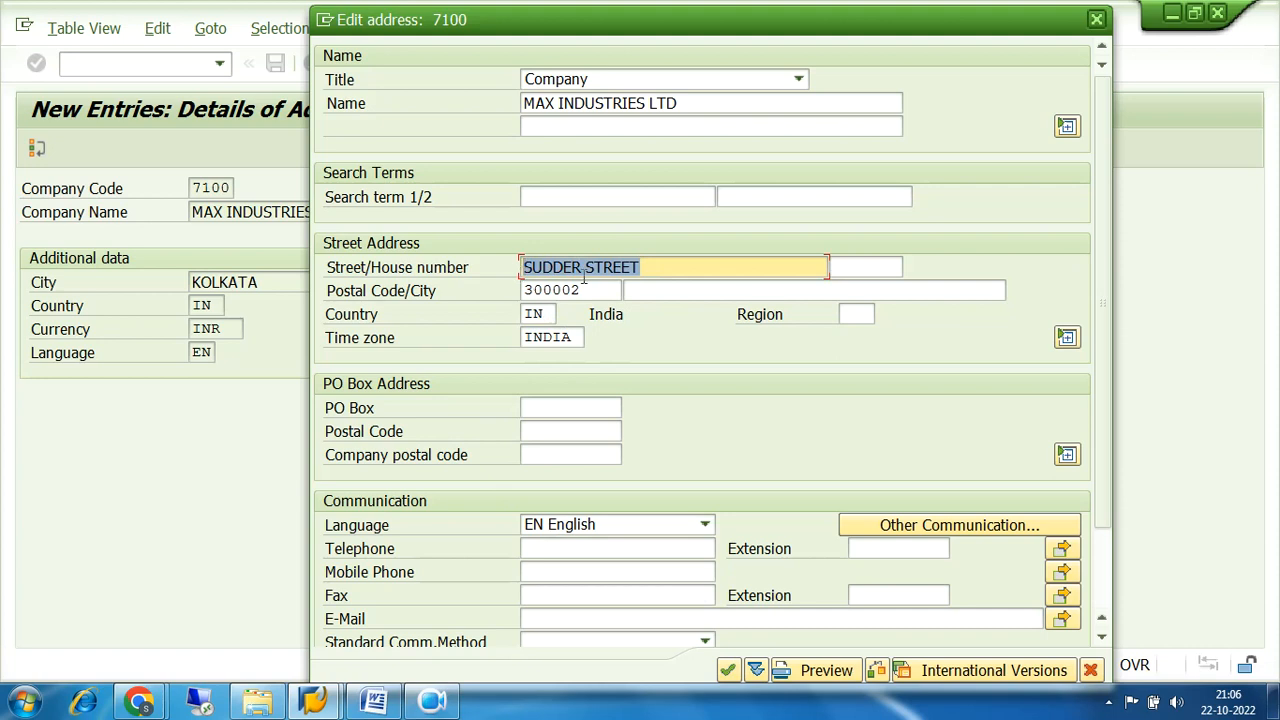
click(640, 267)
drag(640, 267, 523, 268)
drag(606, 290, 520, 290)
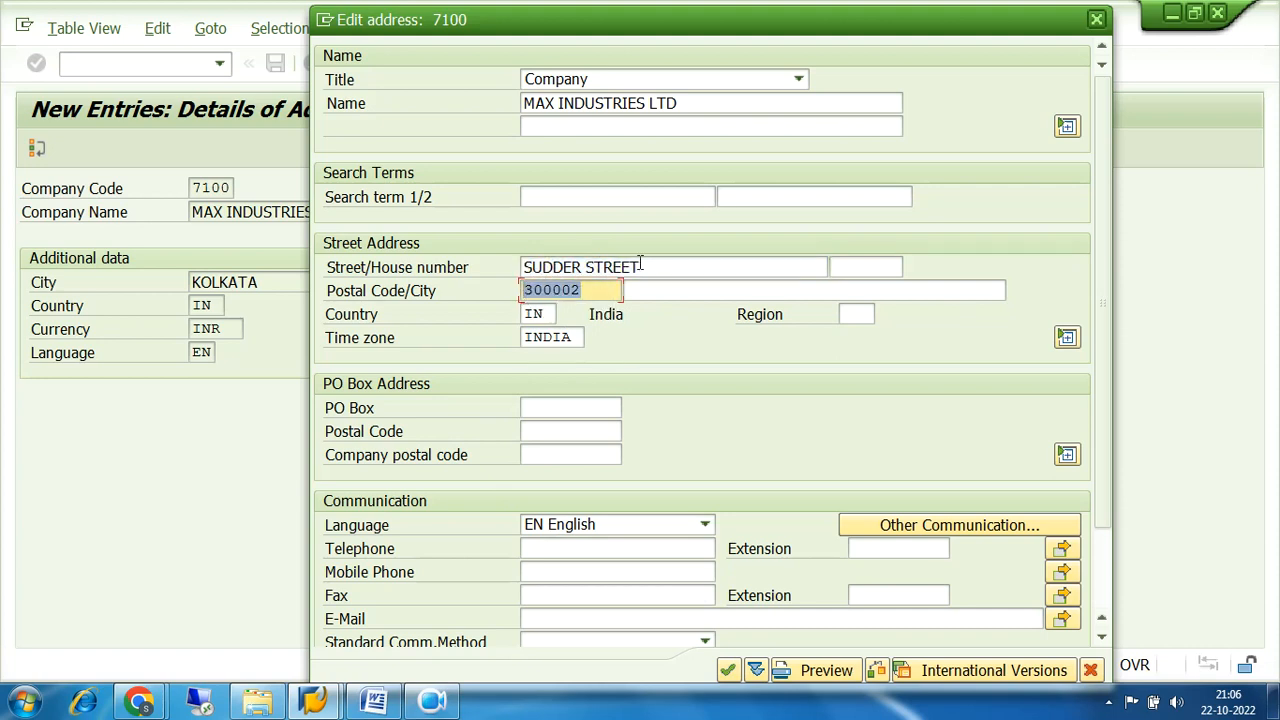
click(727, 670)
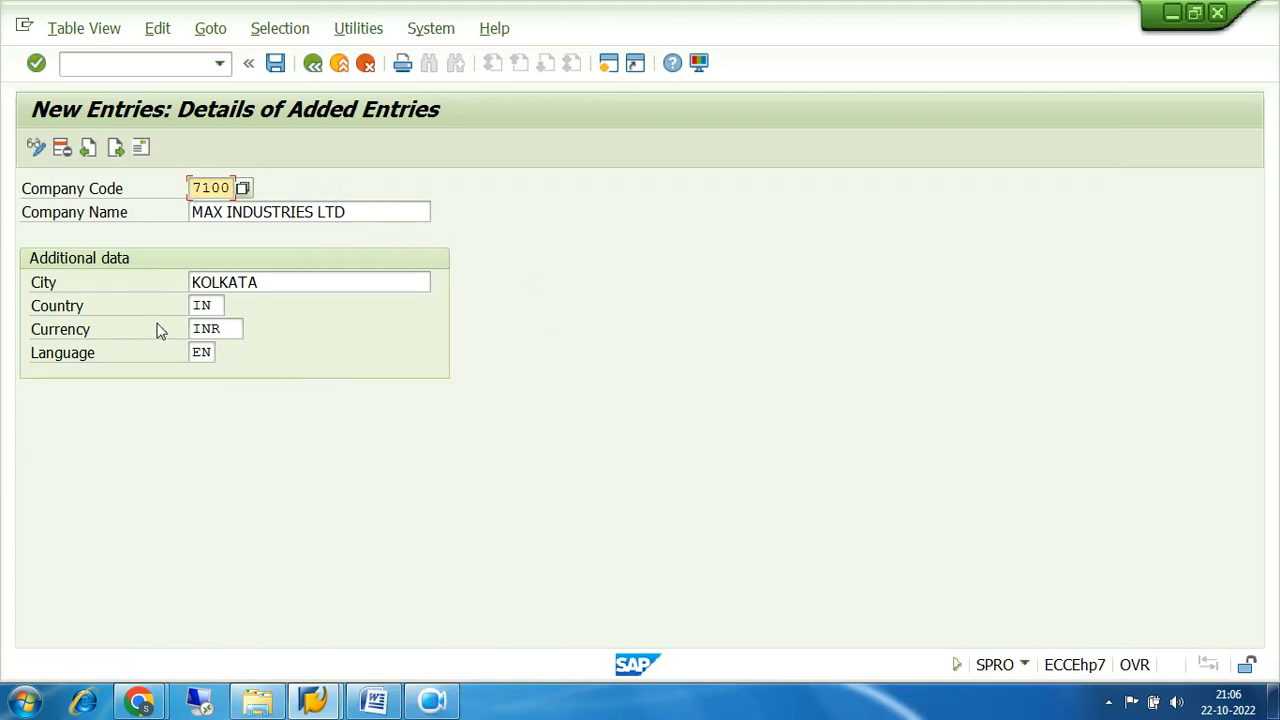
click(275, 64)
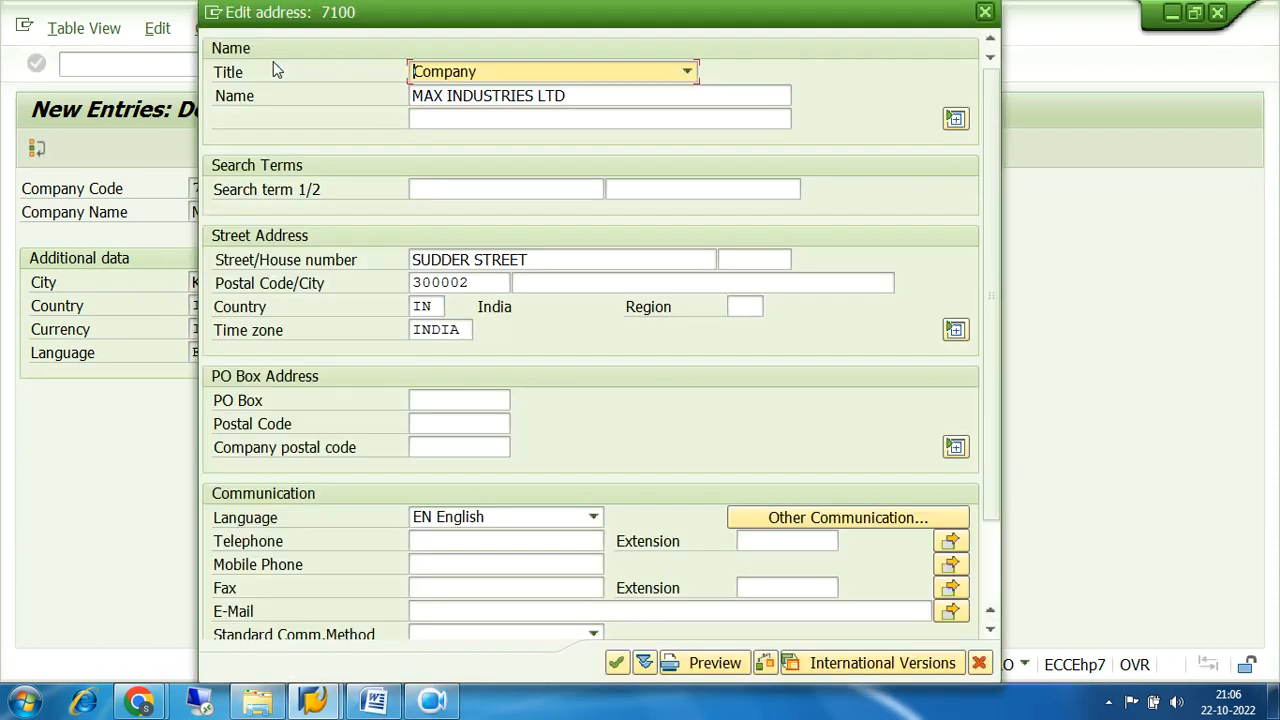
click(616, 663)
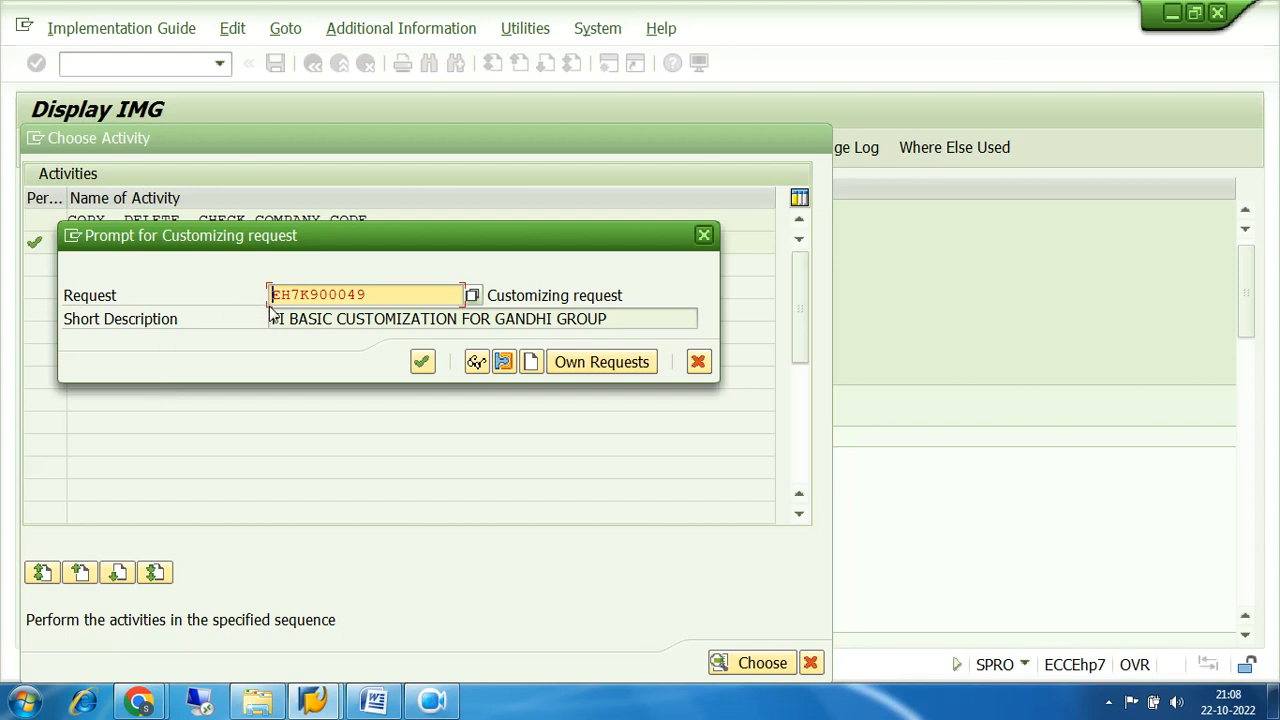
- Examine the request number and short description of the proposed customizing request
drag(379, 294, 265, 294)
drag(612, 318, 274, 331)
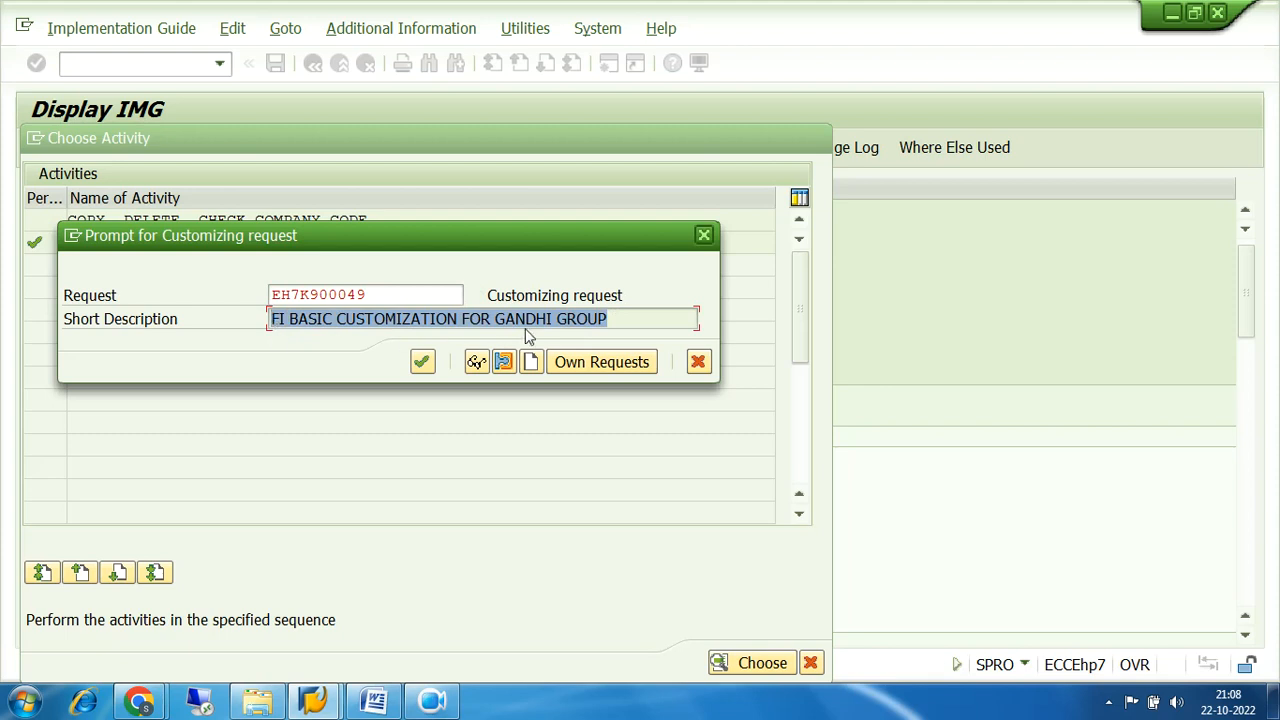
drag(612, 318, 274, 331)
drag(612, 318, 276, 327)
drag(386, 297, 263, 305)
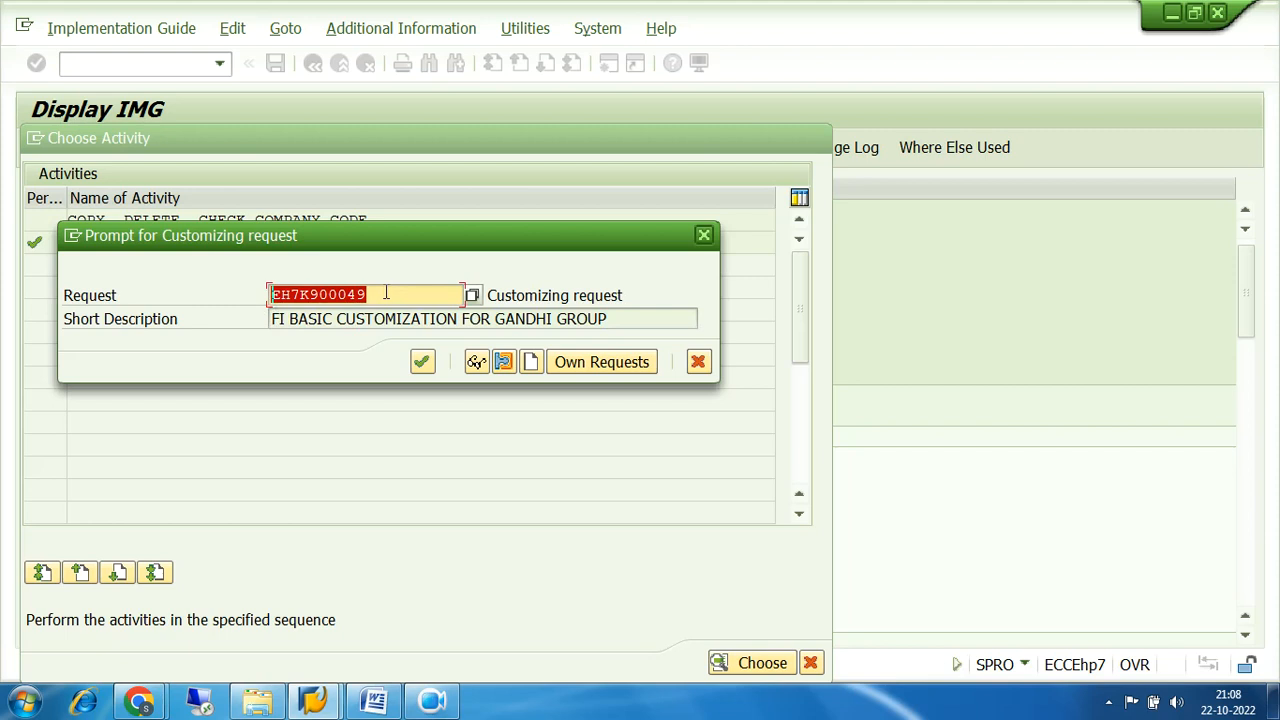
drag(612, 319, 266, 328)
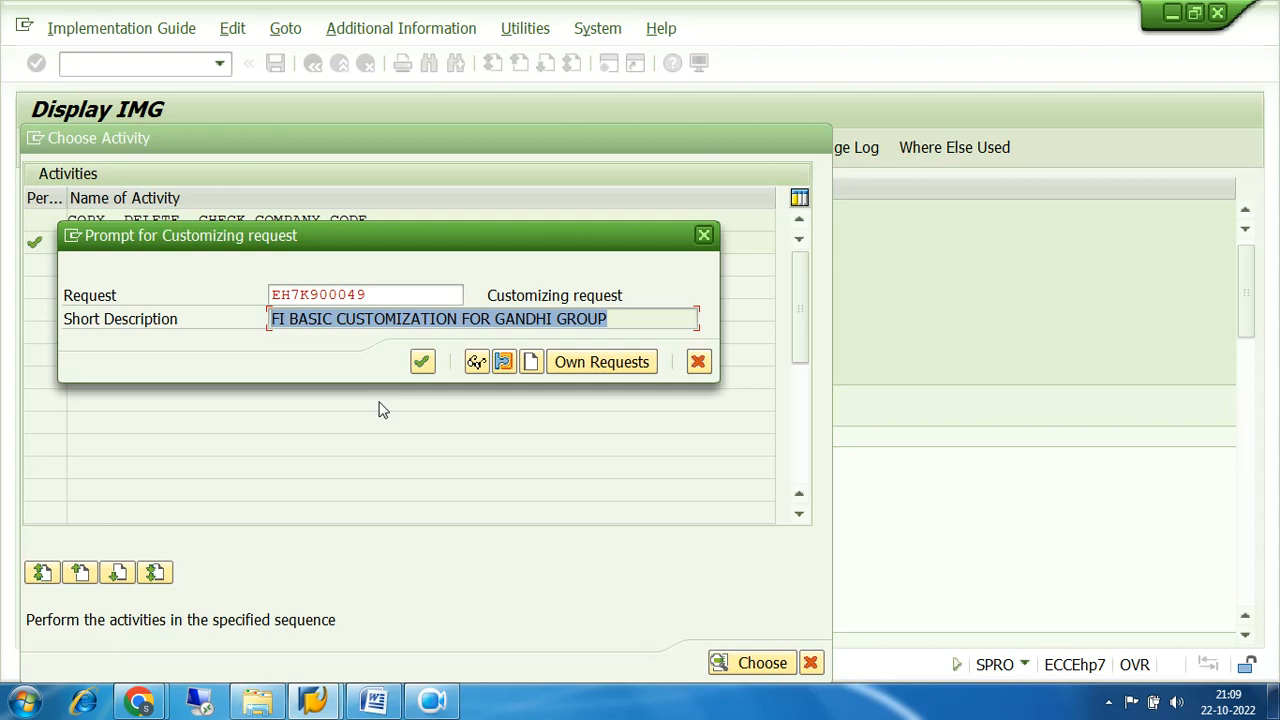
- Create a customizing request described as FI CUSTOMIZATION FOR MAX and assign the company code entry to it
click(533, 364)
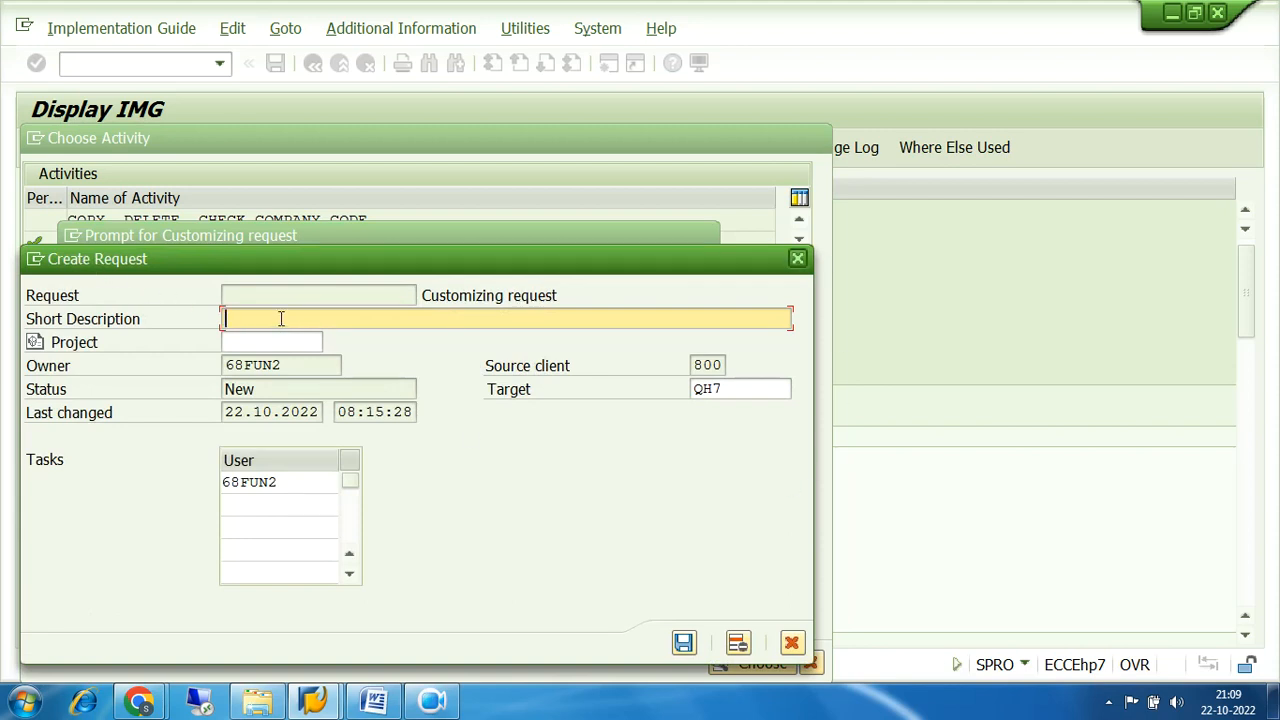
text(FI CUSTOMIZATION FOR )
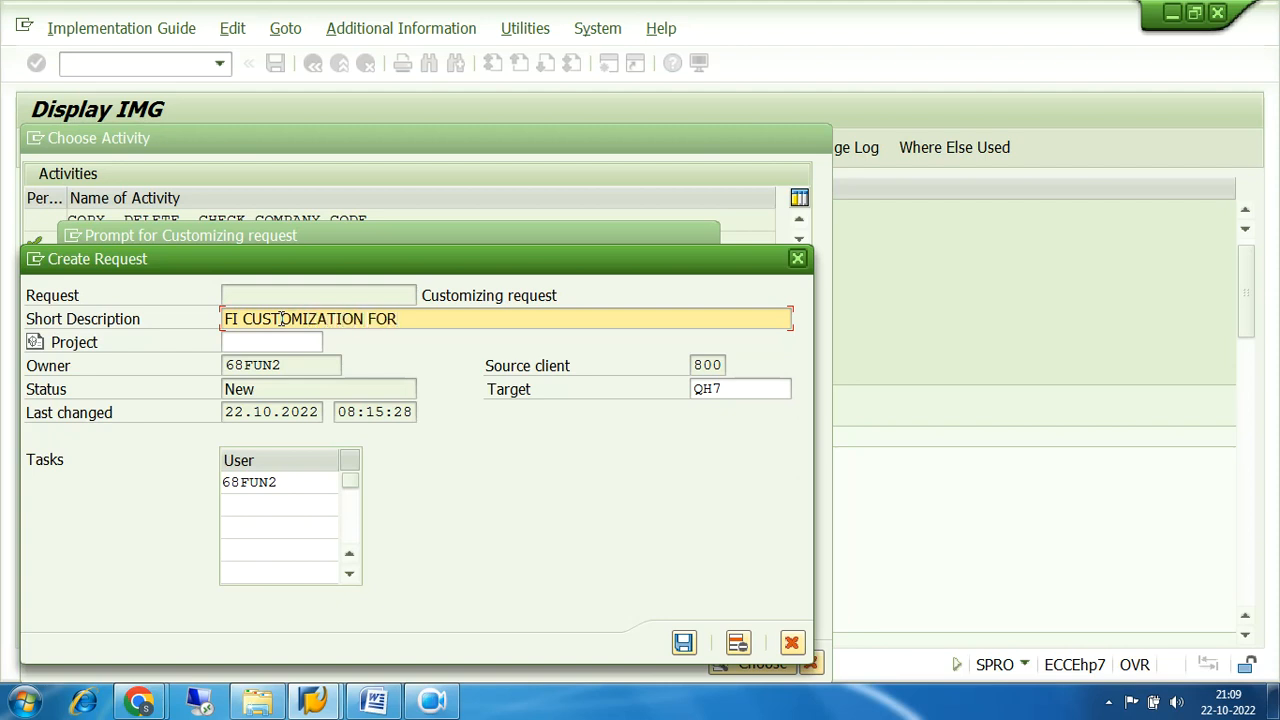
text(MAX)
click(684, 645)
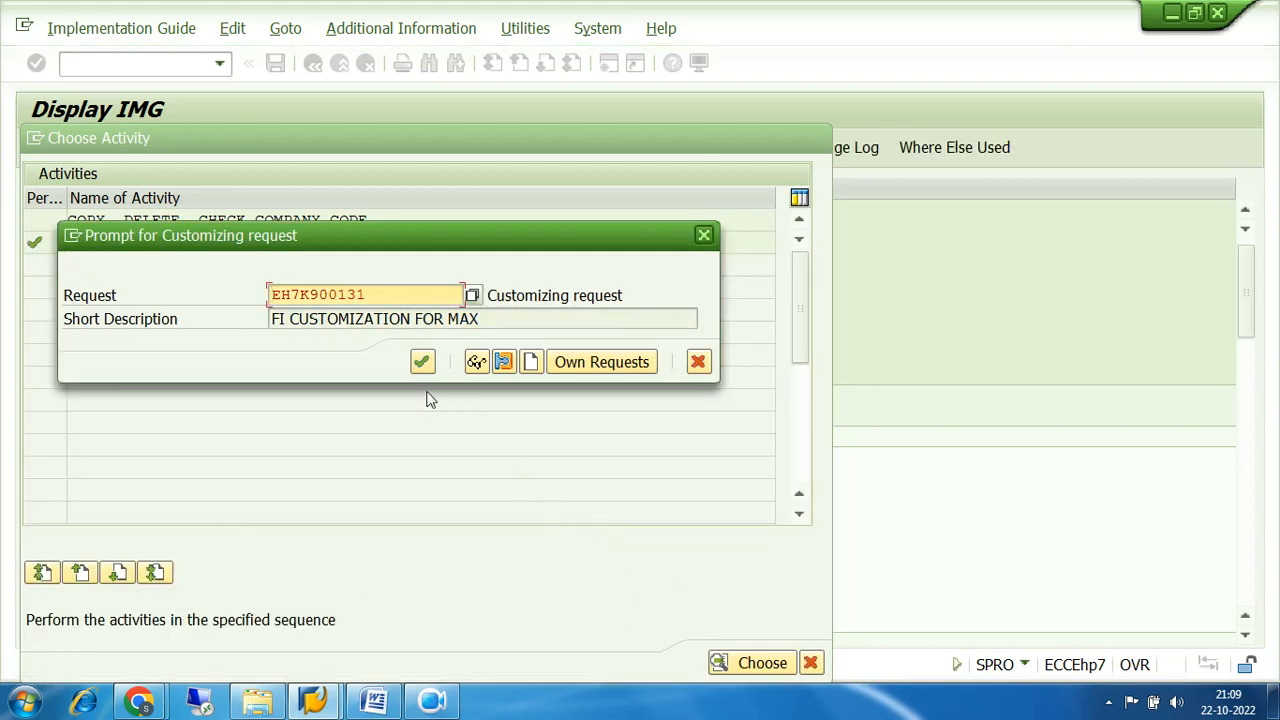
drag(277, 318, 503, 317)
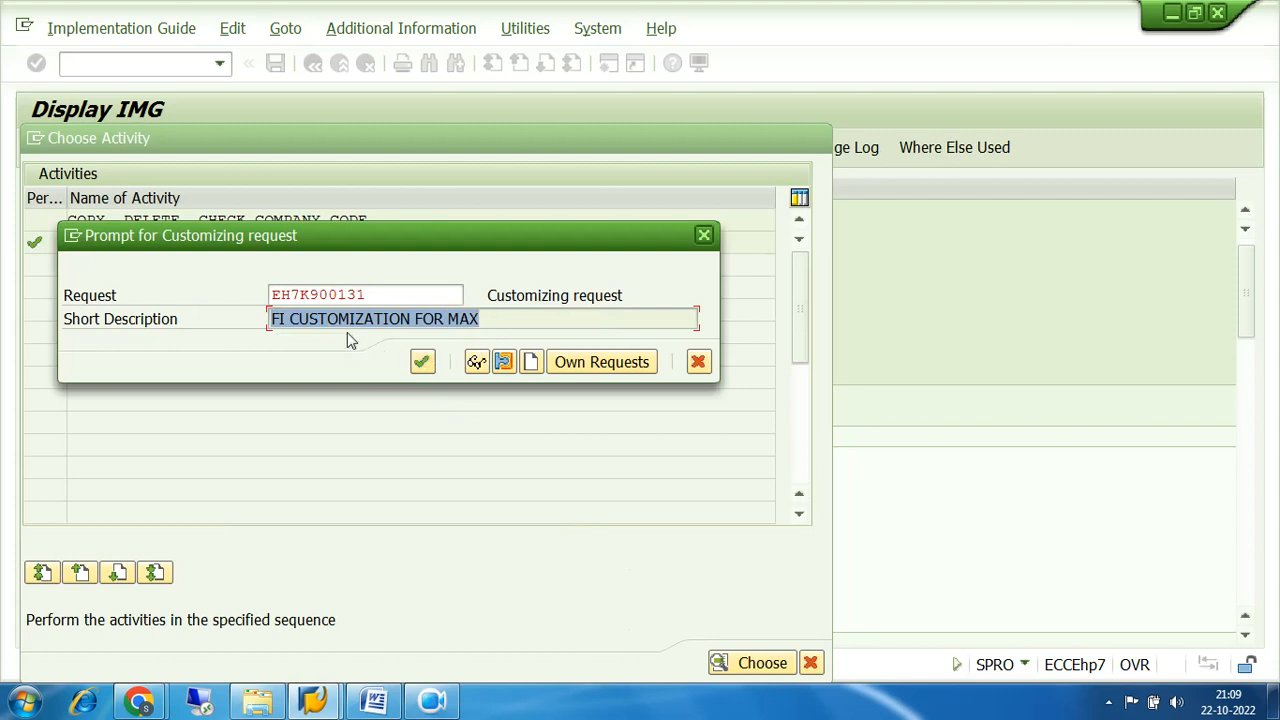
click(422, 364)
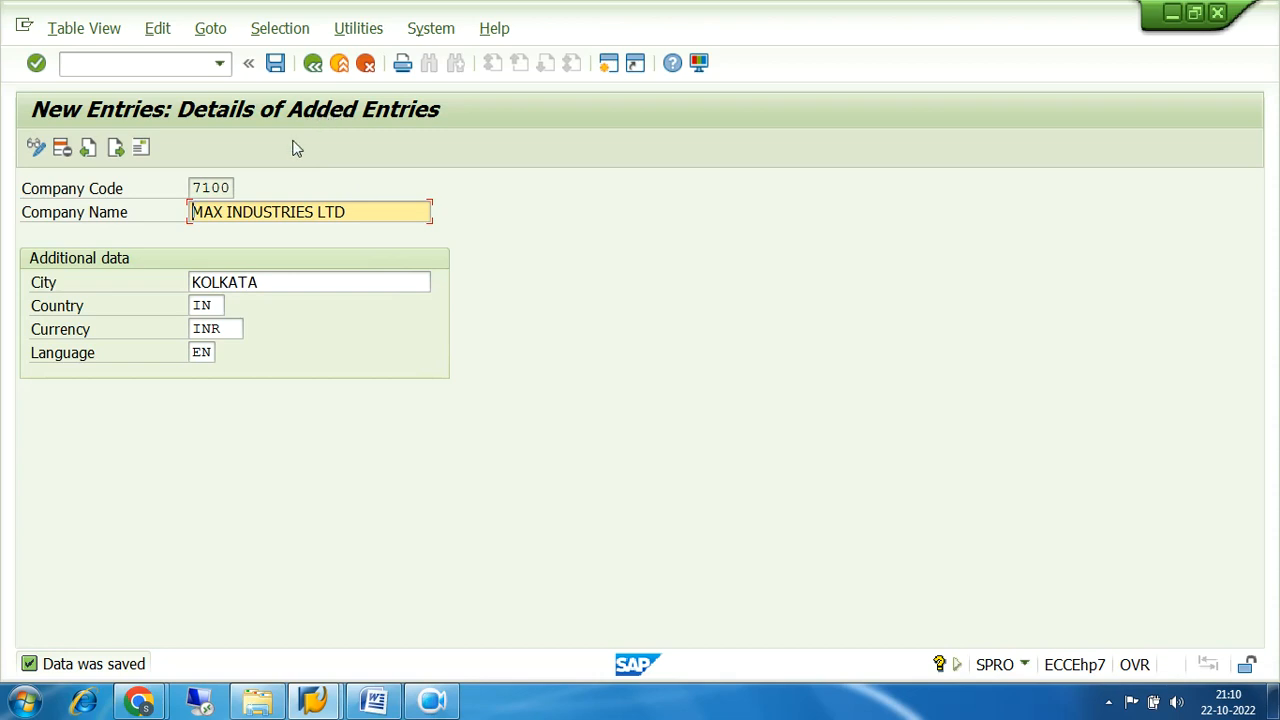
- Enter KOLKATA as the city in company code 7100's address data and save the entry
click(140, 148)
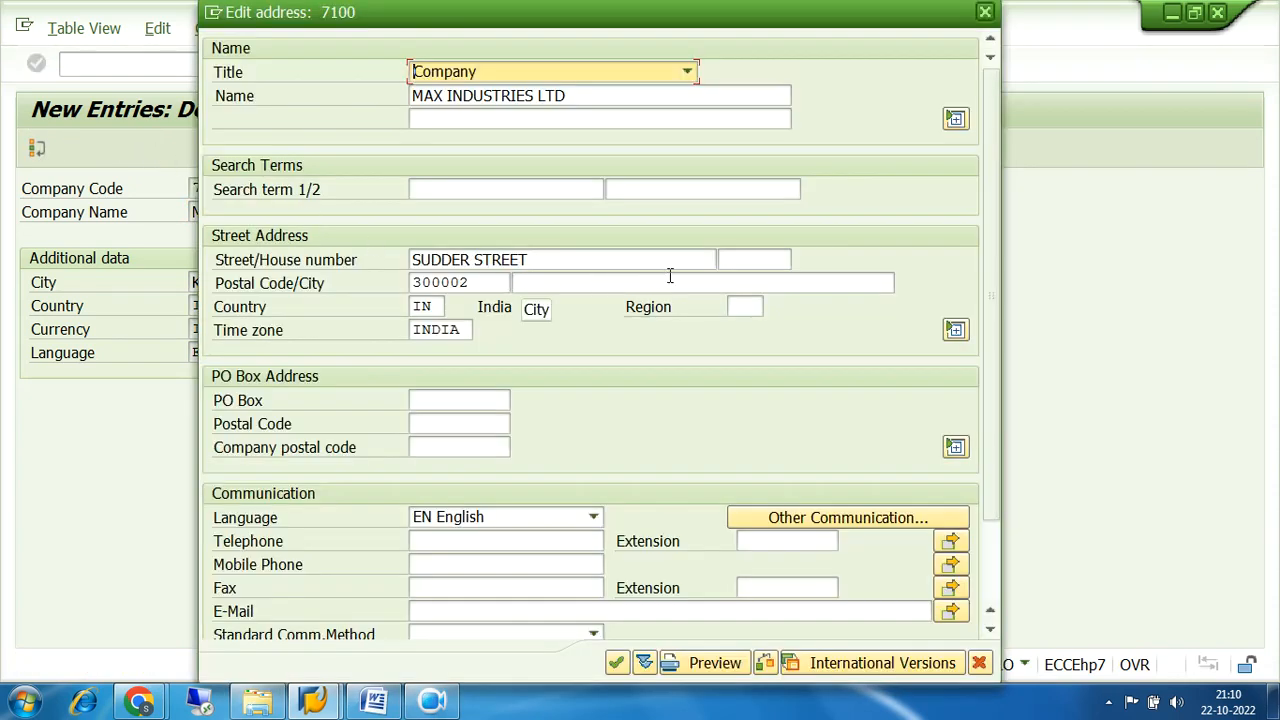
click(541, 283)
text(KOLKATA)
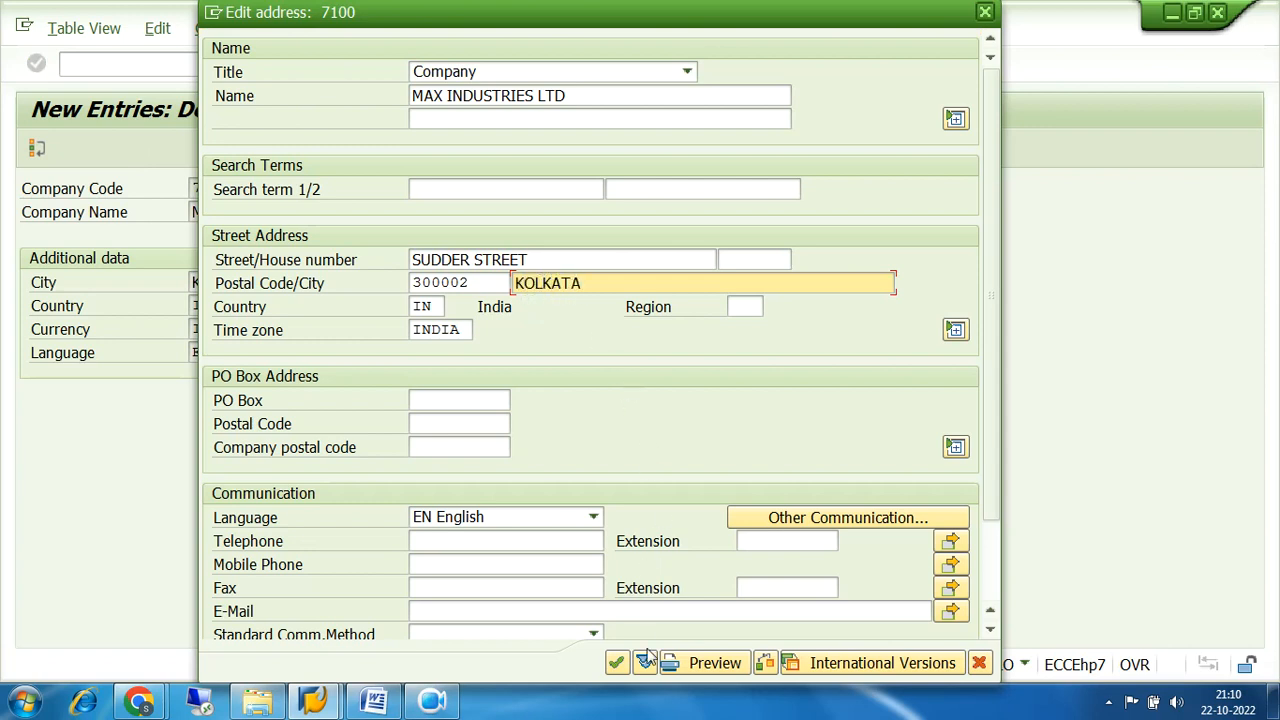
click(617, 663)
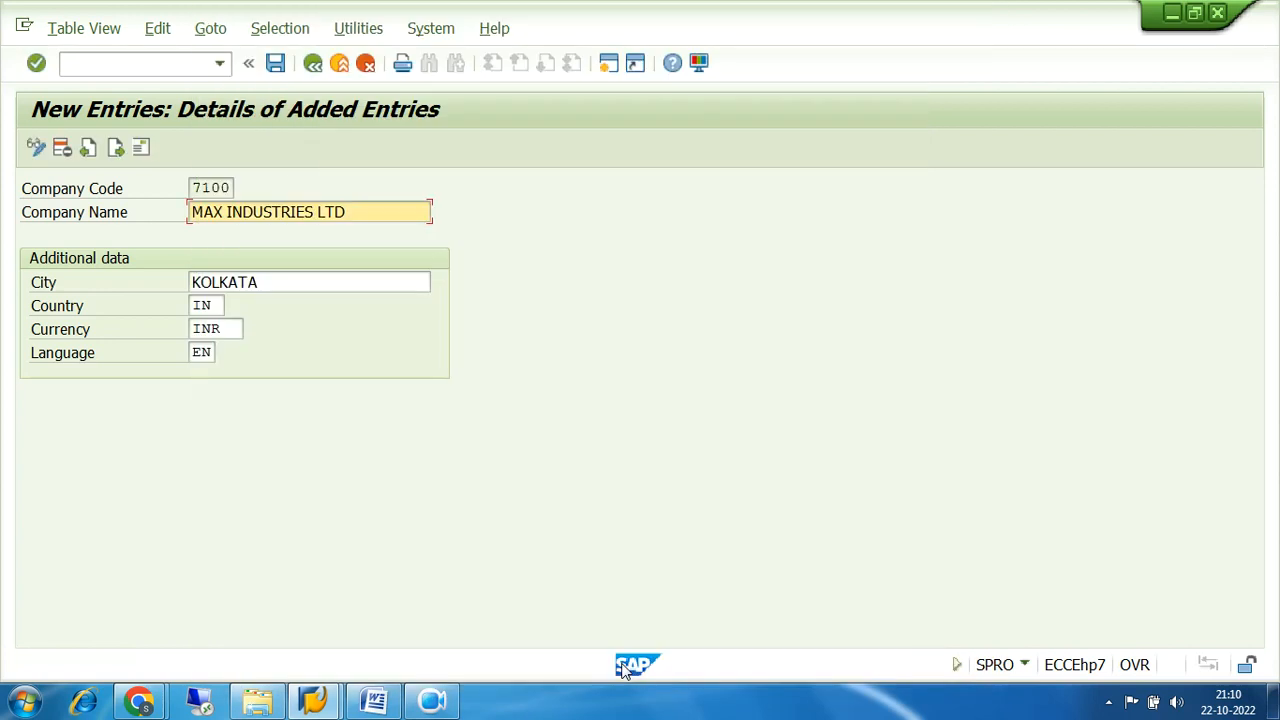
click(276, 64)
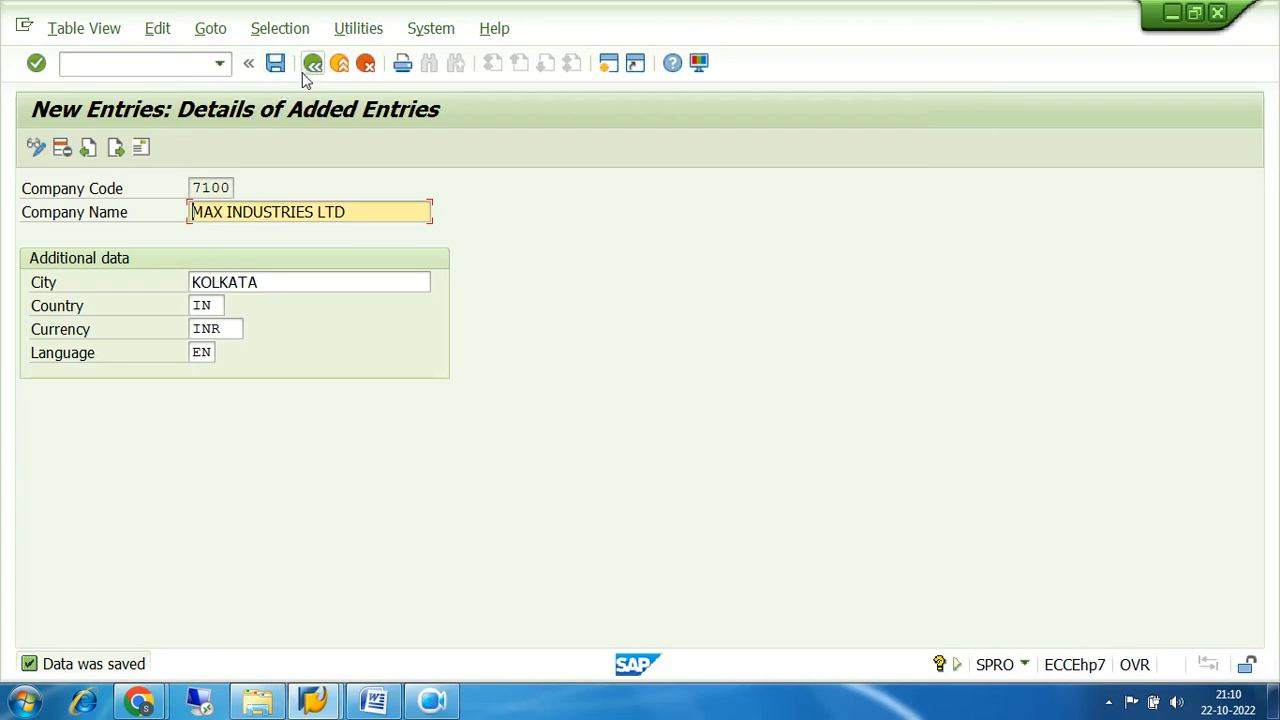
- Leave the company code activity for the implementation guide structure and collapse Enterprise Structure with its Definition and Financial Accounting nodes
click(313, 65)
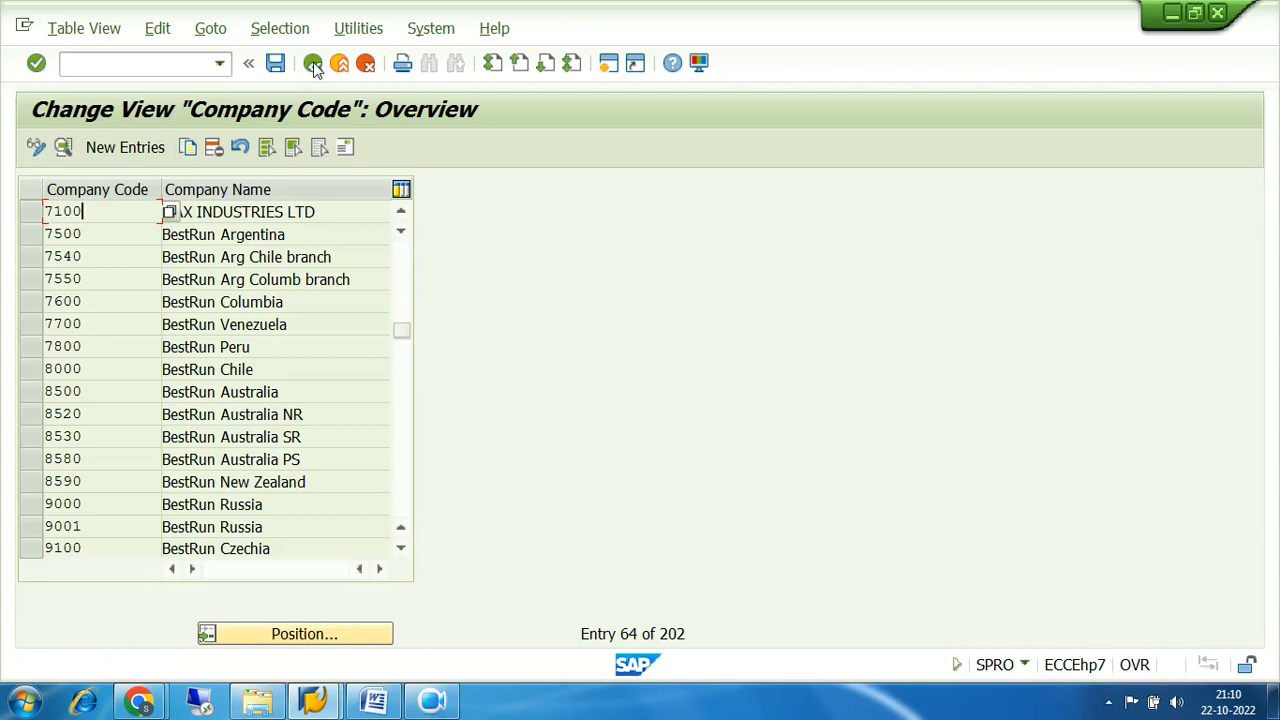
click(313, 65)
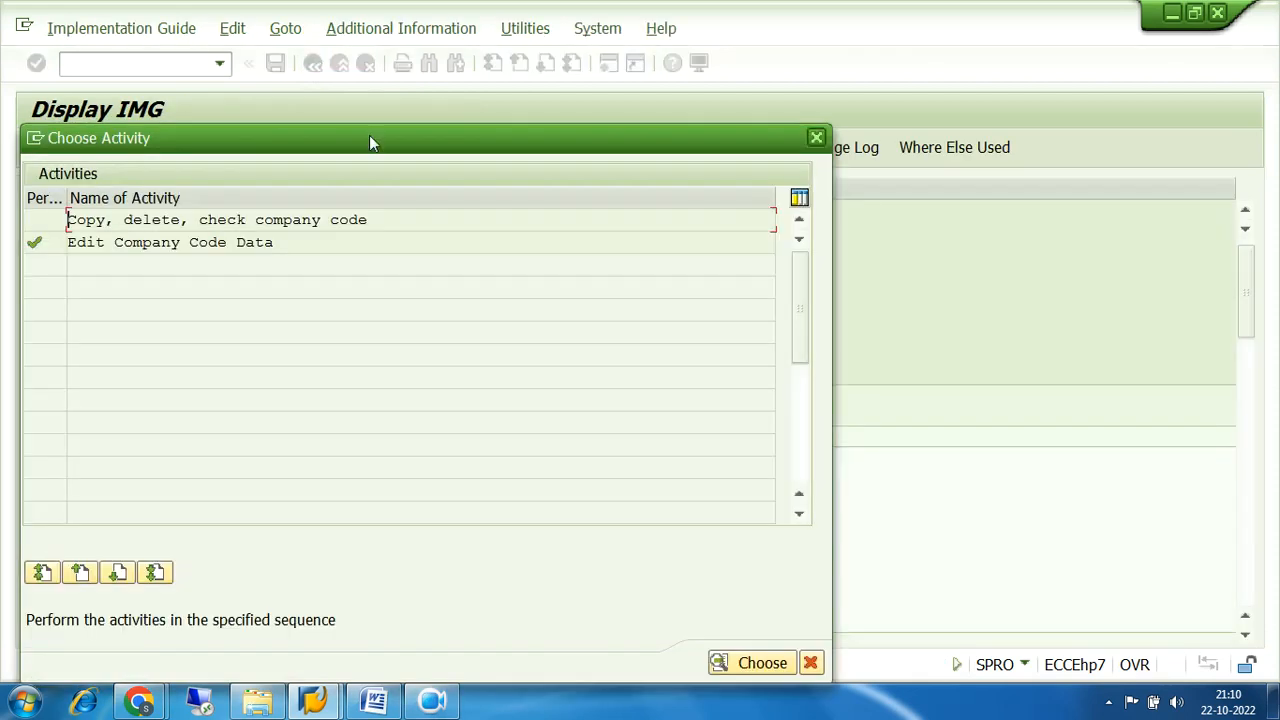
click(816, 138)
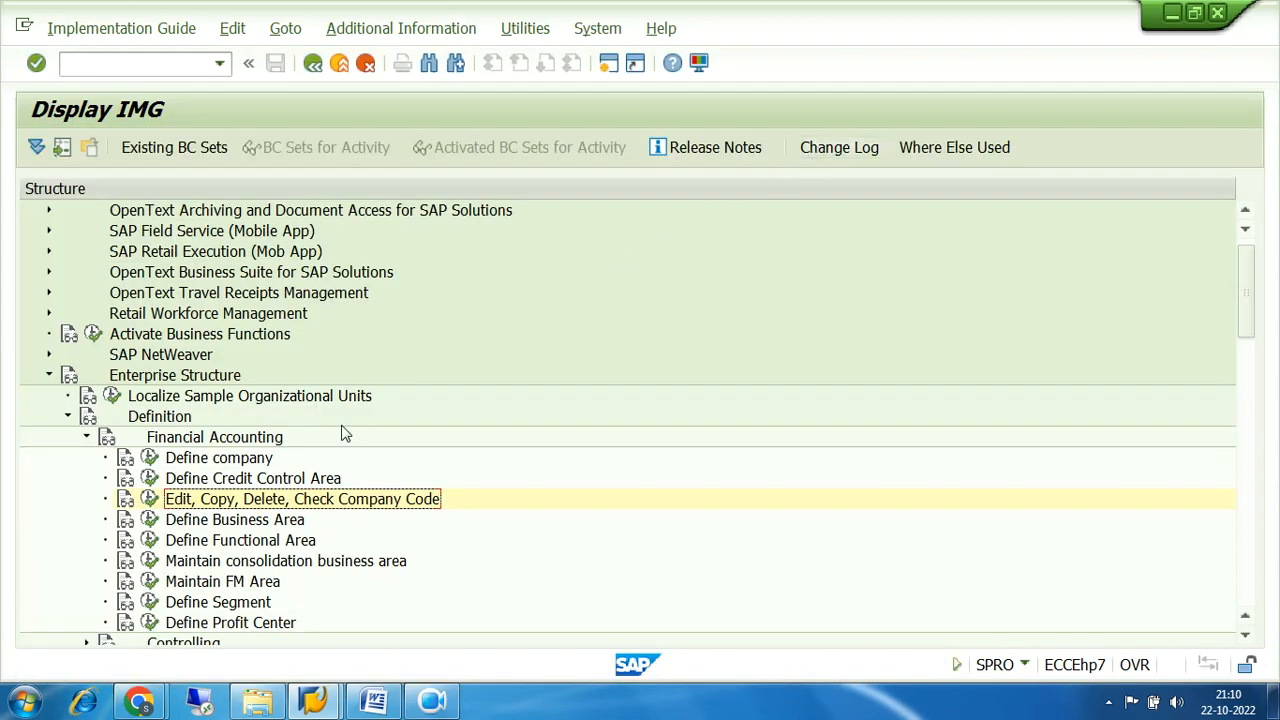
click(86, 437)
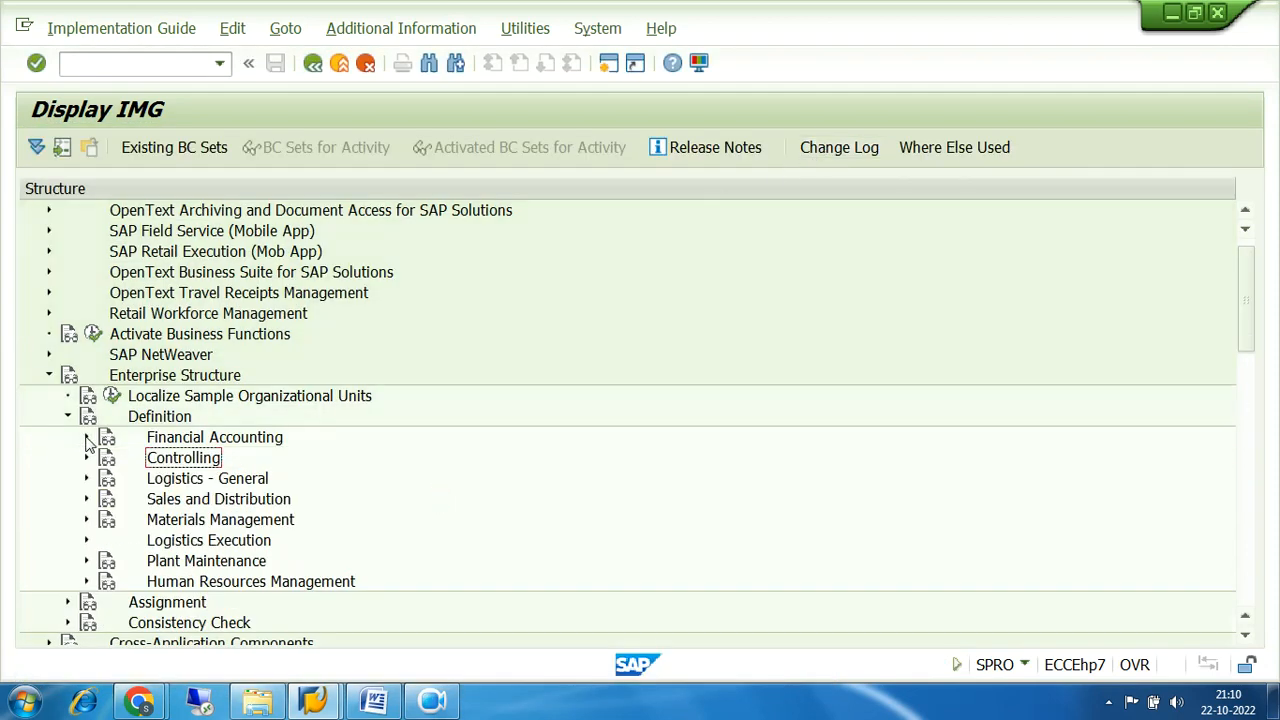
click(67, 416)
click(49, 376)
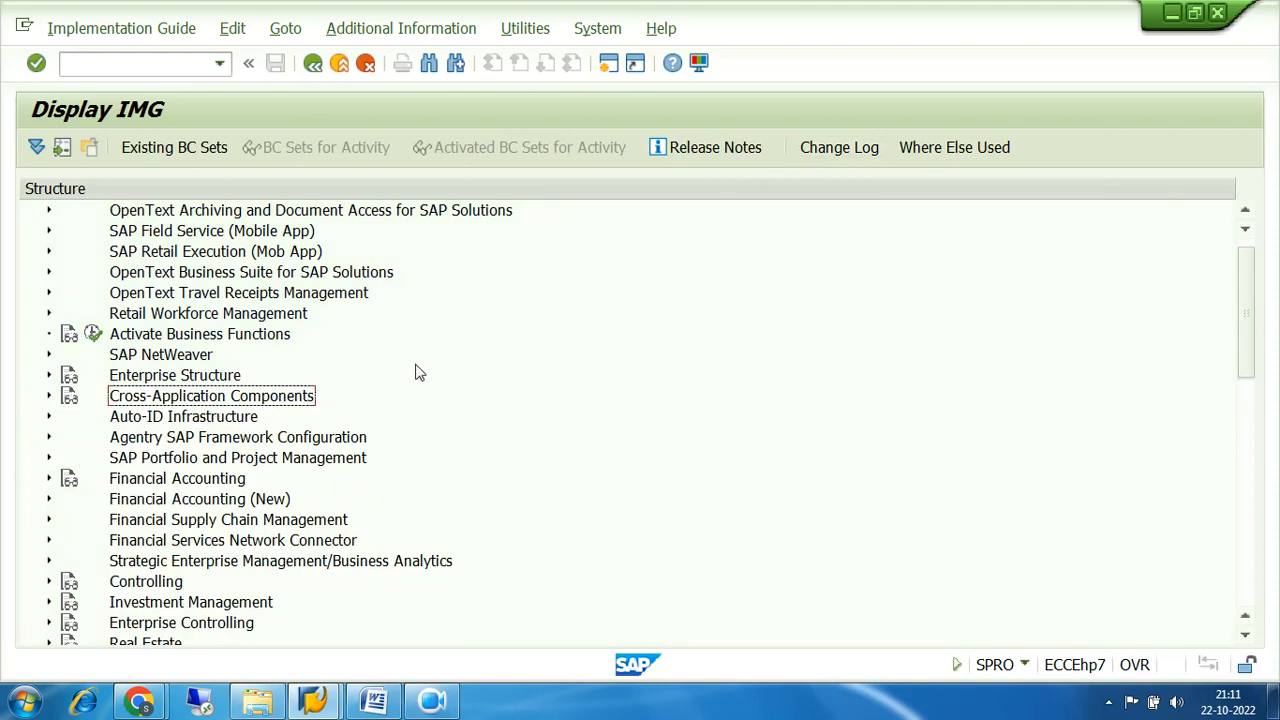
- Expand Enterprise Structure, Definition and Financial Accounting in the implementation guide and select the company code activity
scroll(418, 372, down, 3)
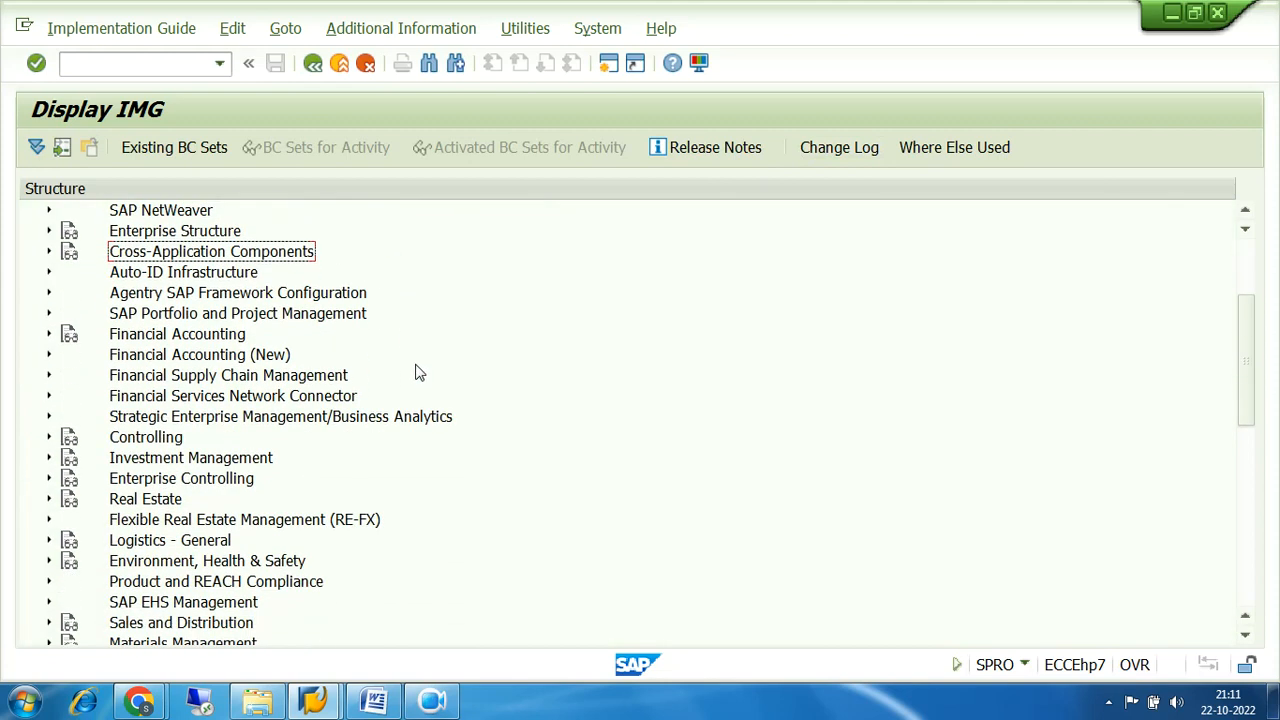
scroll(418, 372, up, 1)
scroll(418, 368, down, 5)
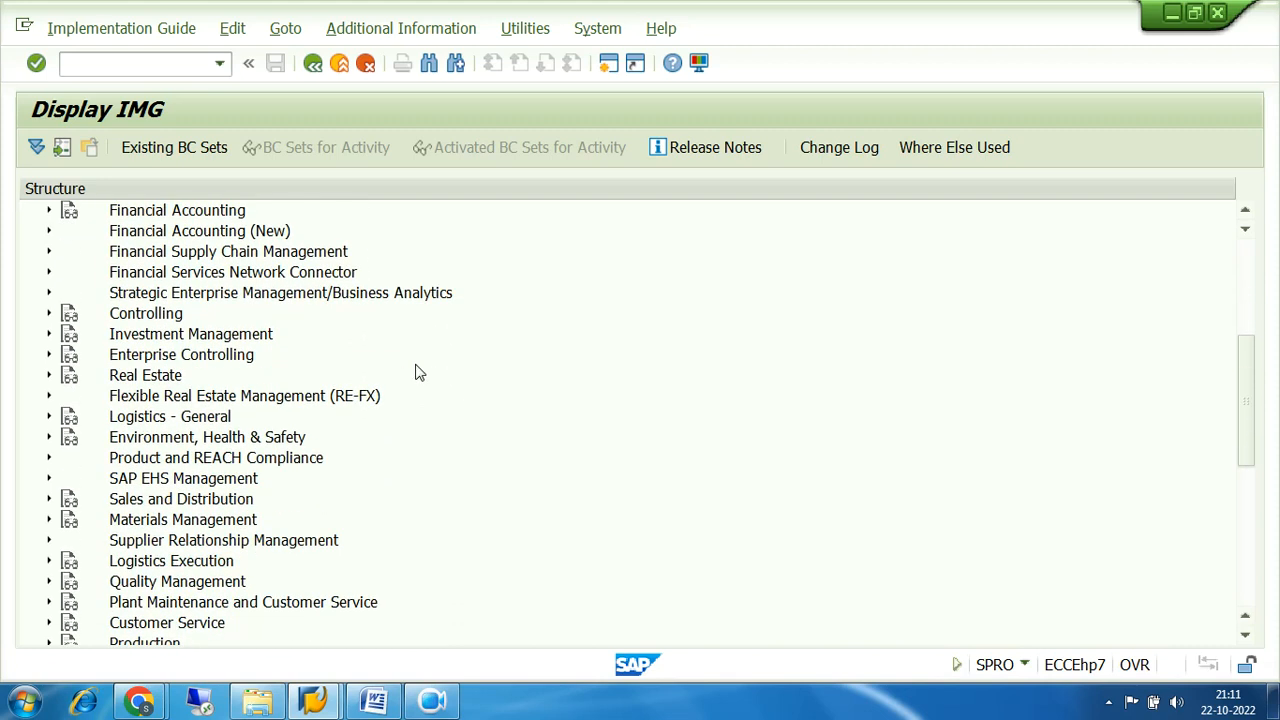
scroll(418, 365, up, 6)
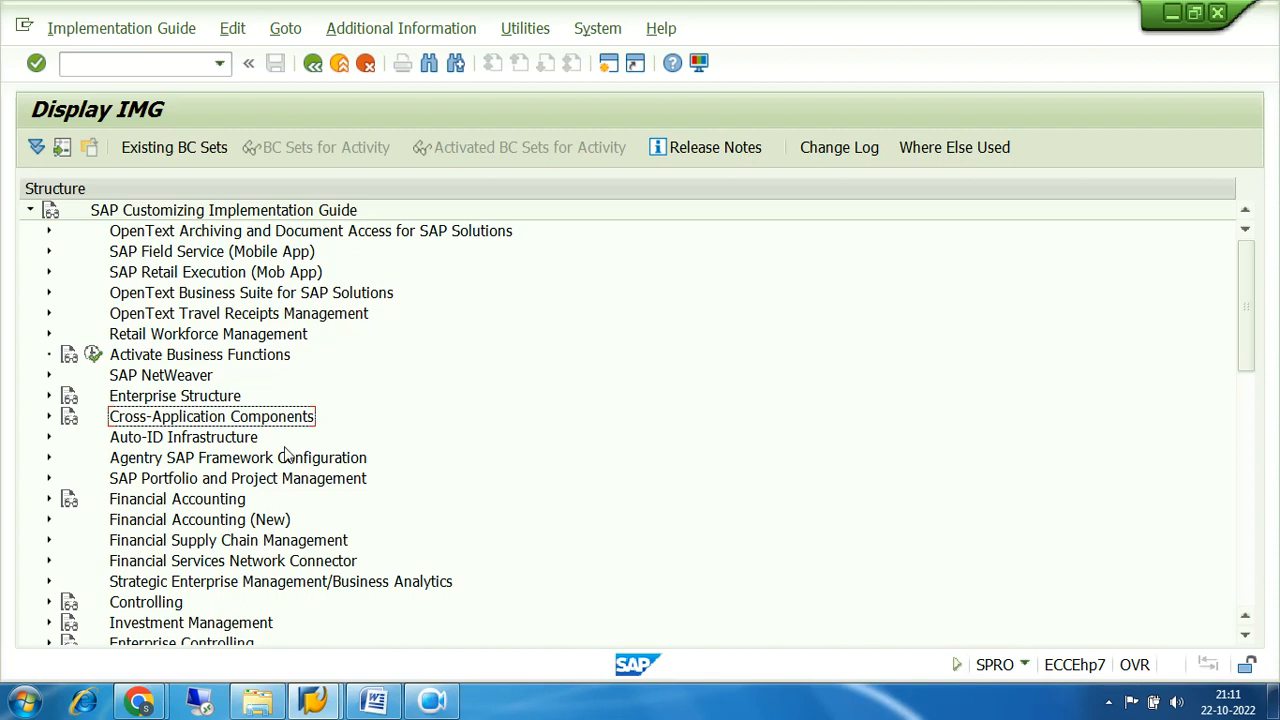
click(49, 396)
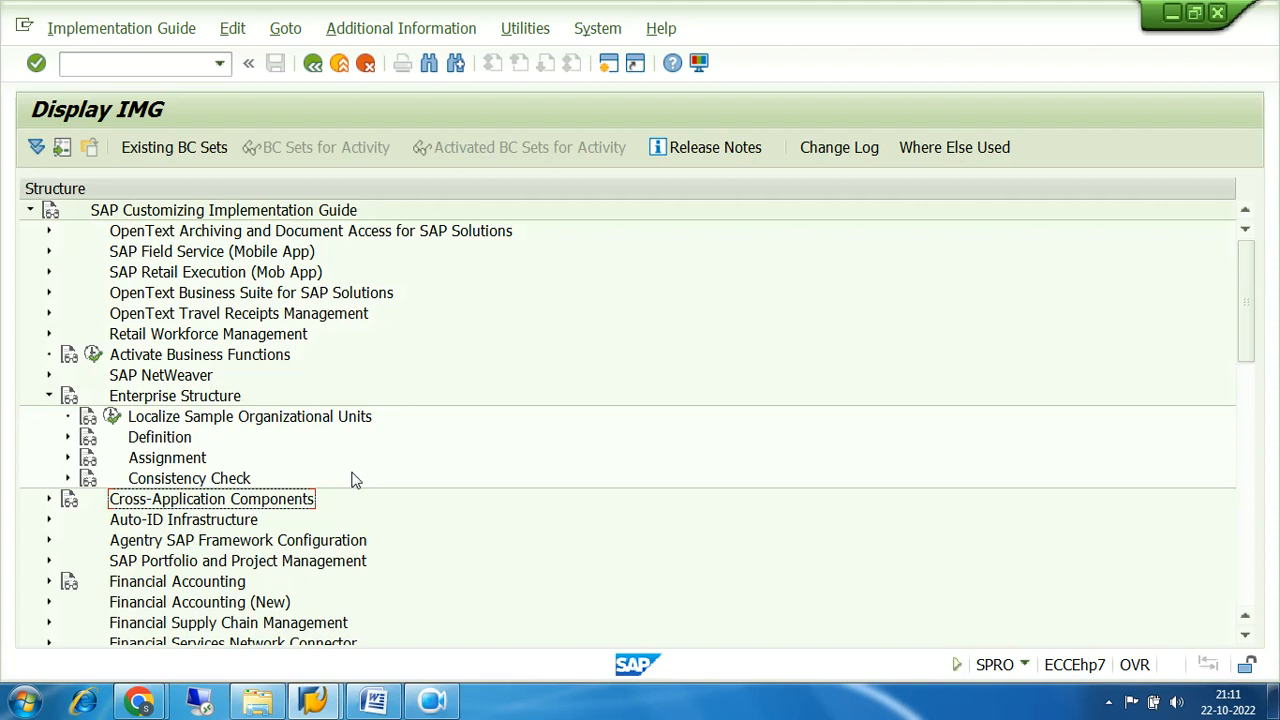
click(68, 437)
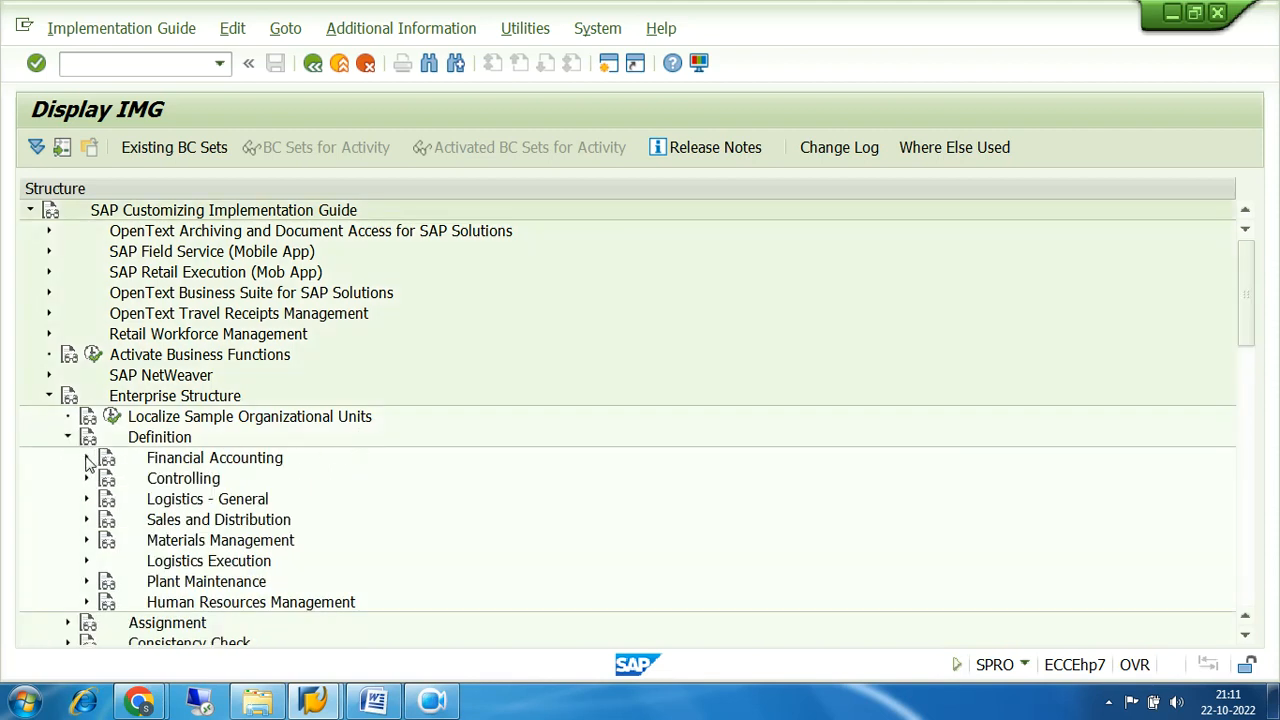
click(86, 458)
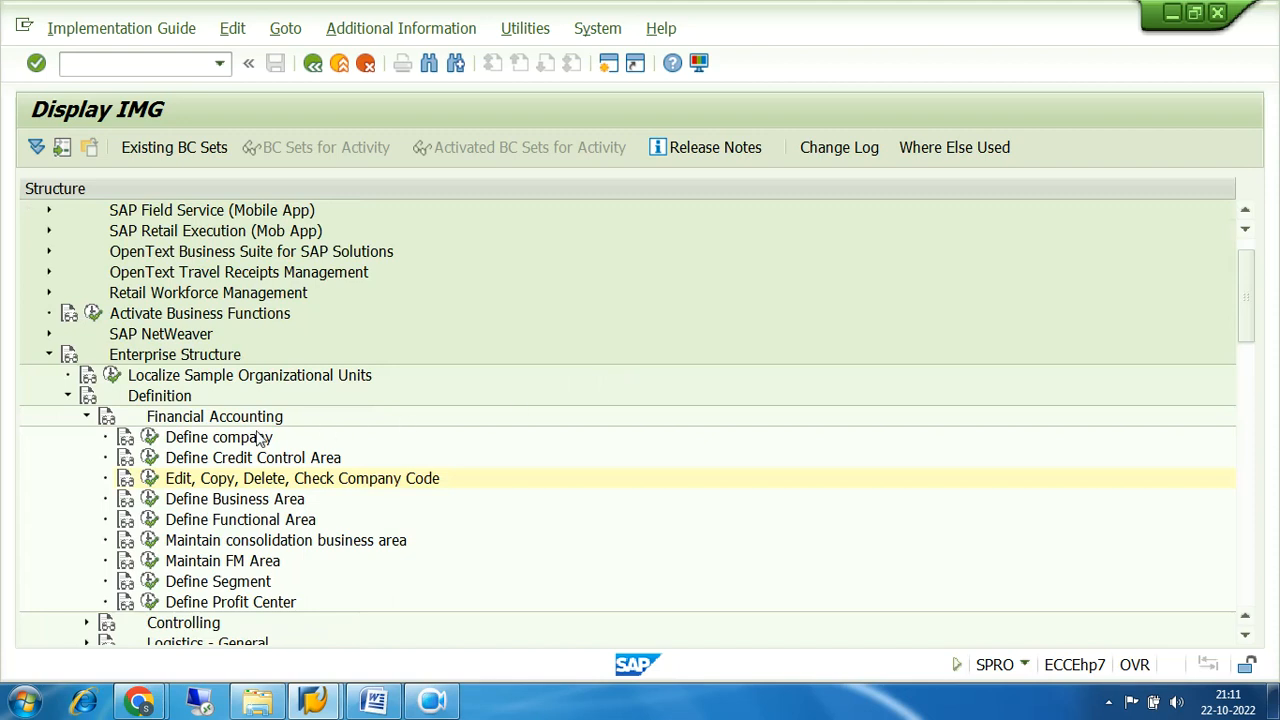
click(182, 440)
click(289, 482)
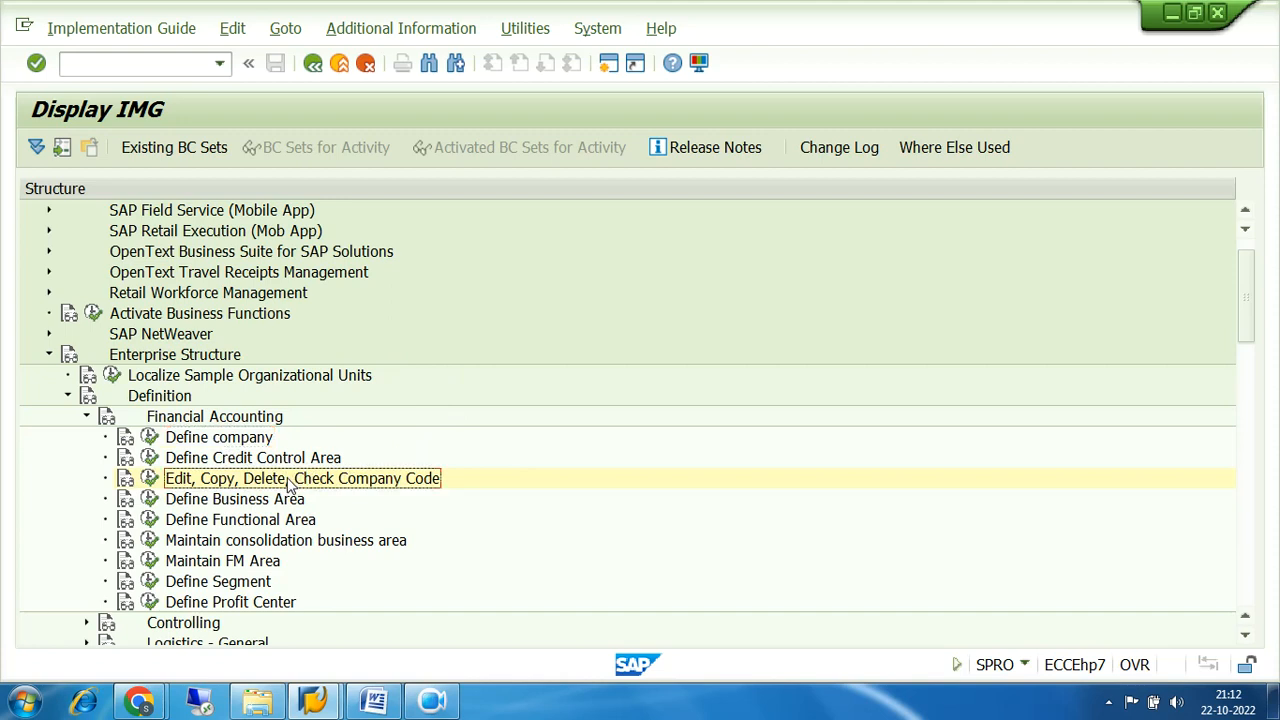
- Open the Define company activity and bring up a blank form for a new company entry
click(238, 439)
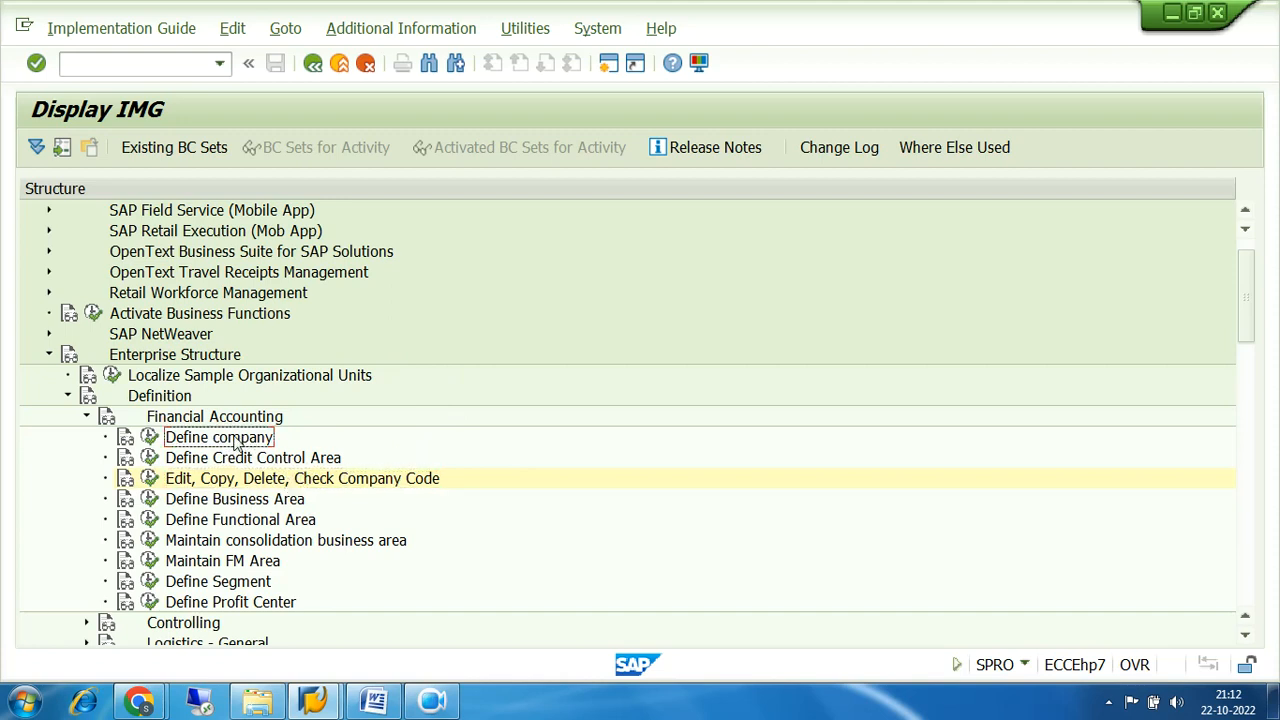
click(150, 438)
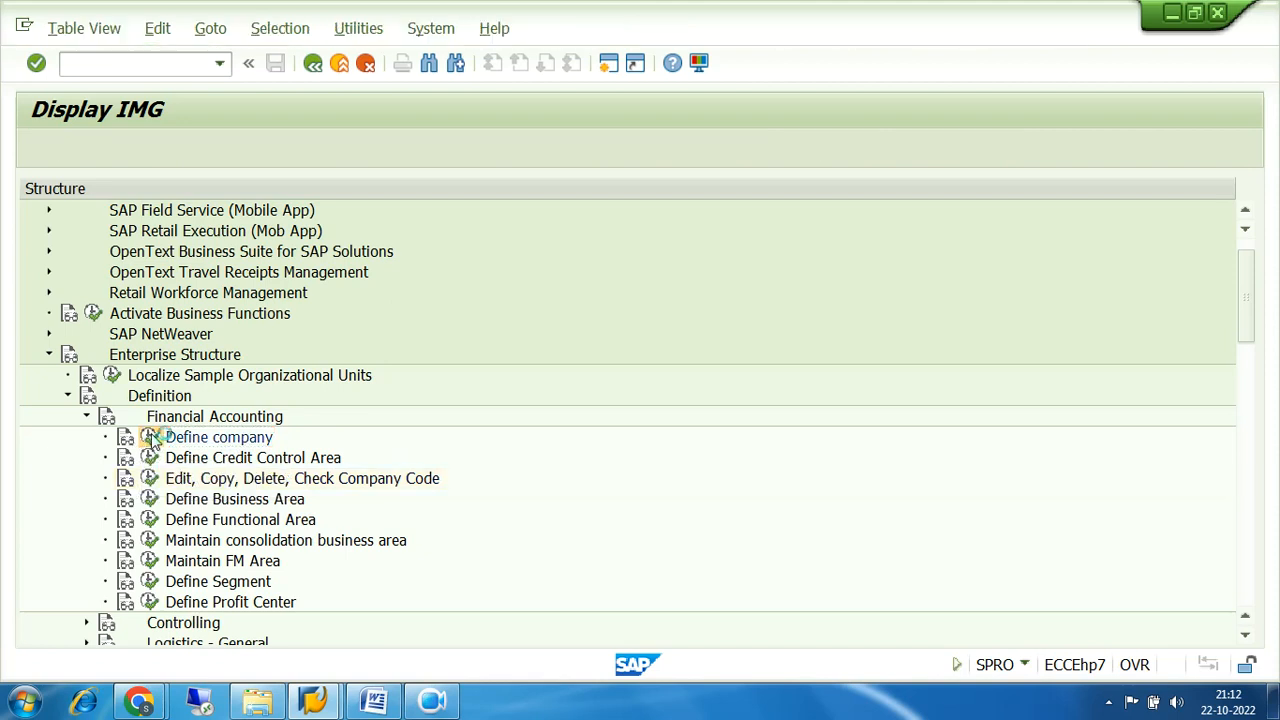
drag(651, 638, 505, 648)
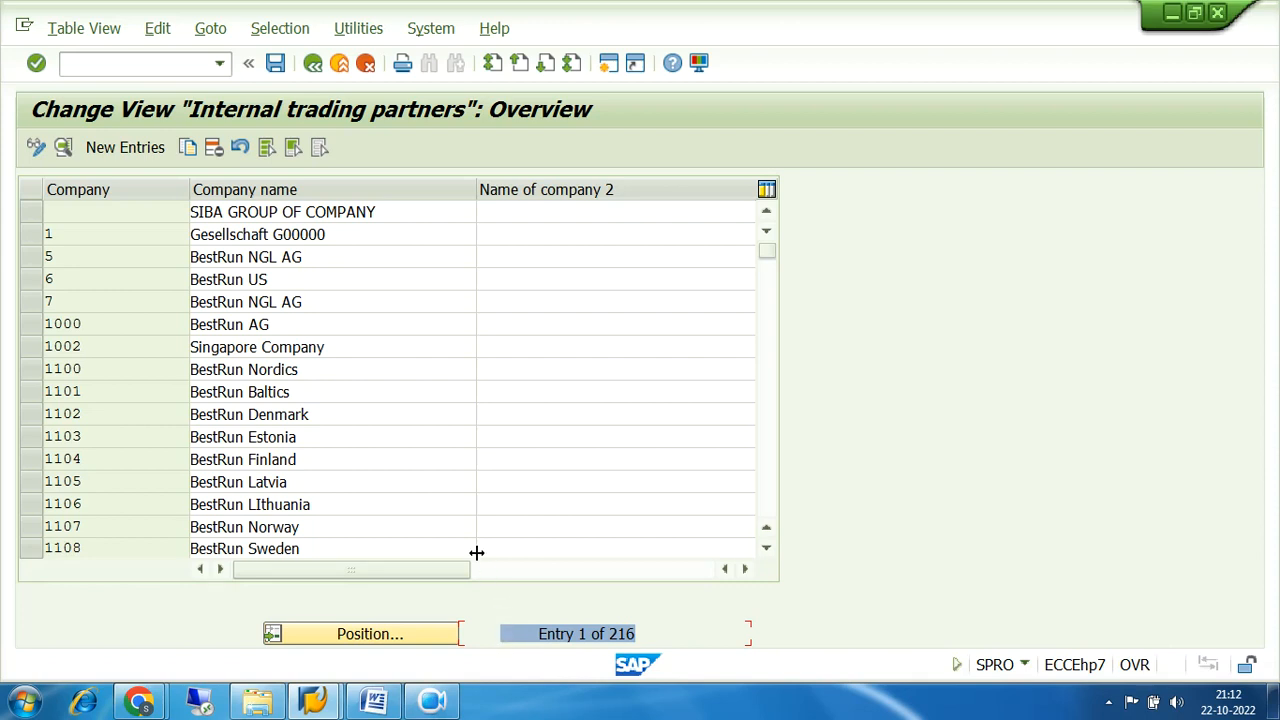
click(127, 150)
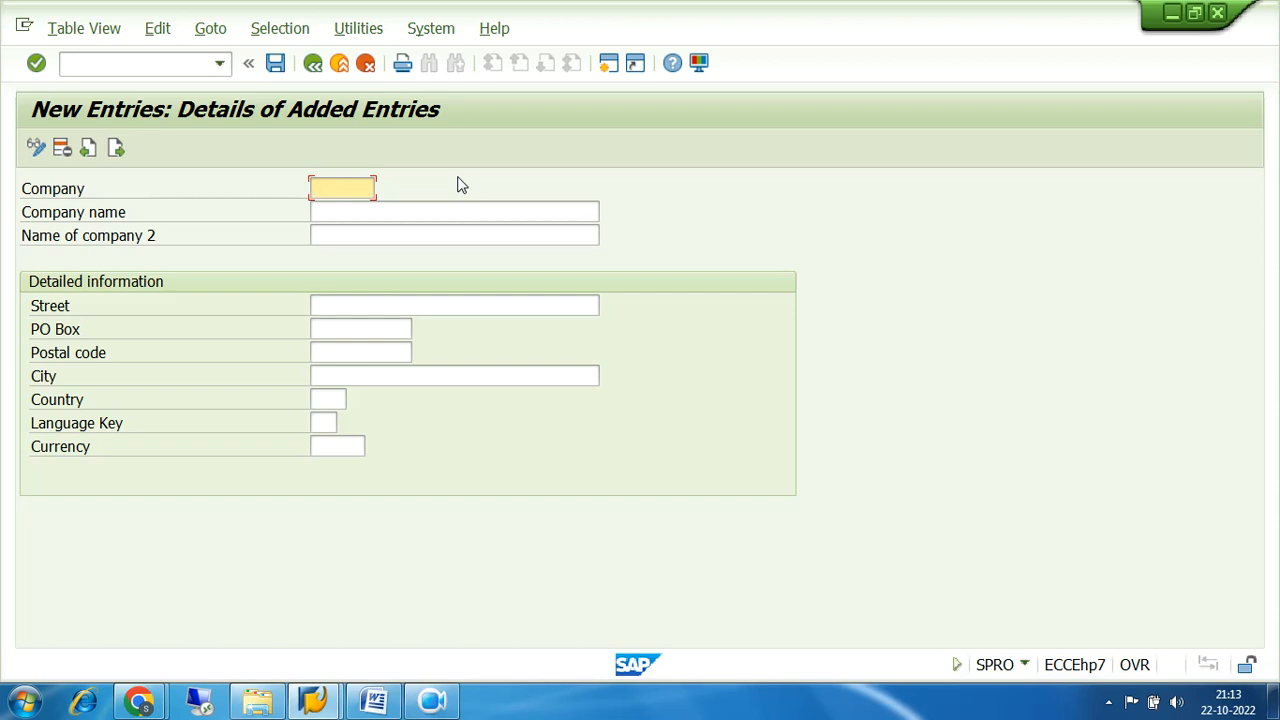
text(9)
text(0)
key(BackSpace)
text(100)
key(BackSpace)
key(BackSpace)
key(BackSpace)
key(BackSpace)
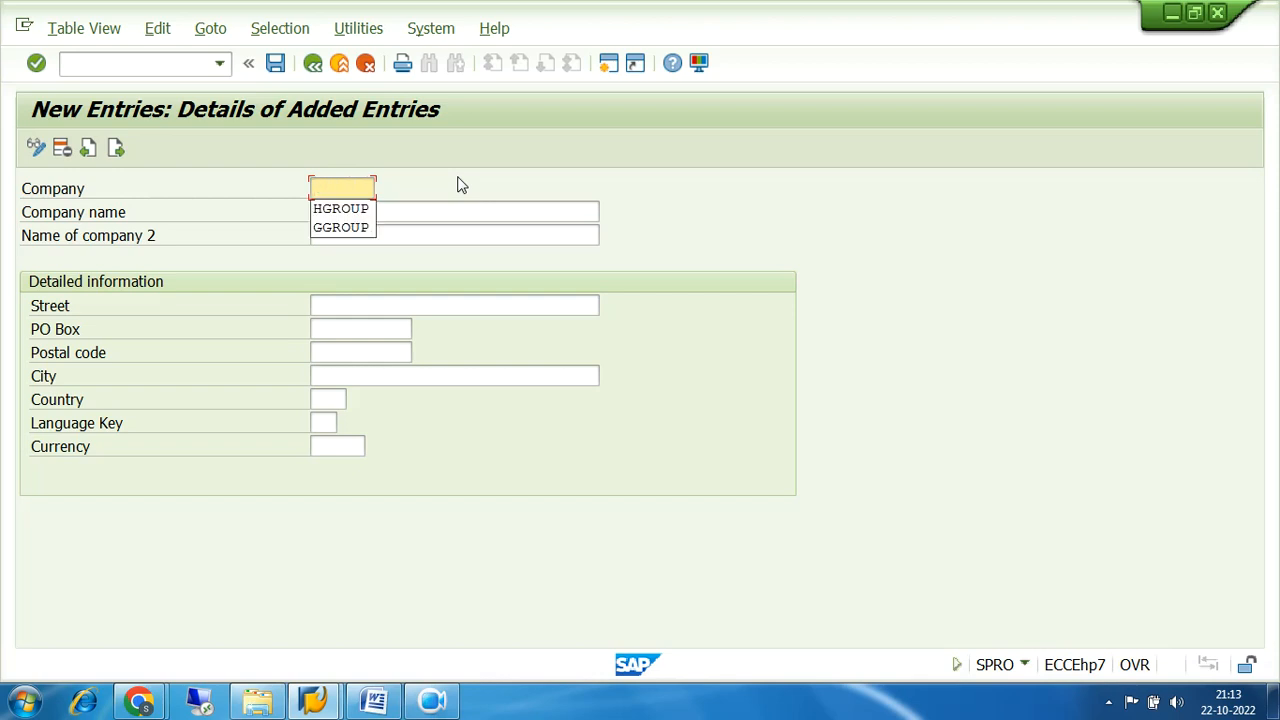
- Discard the new company entry and return to the implementation guide structure
click(313, 63)
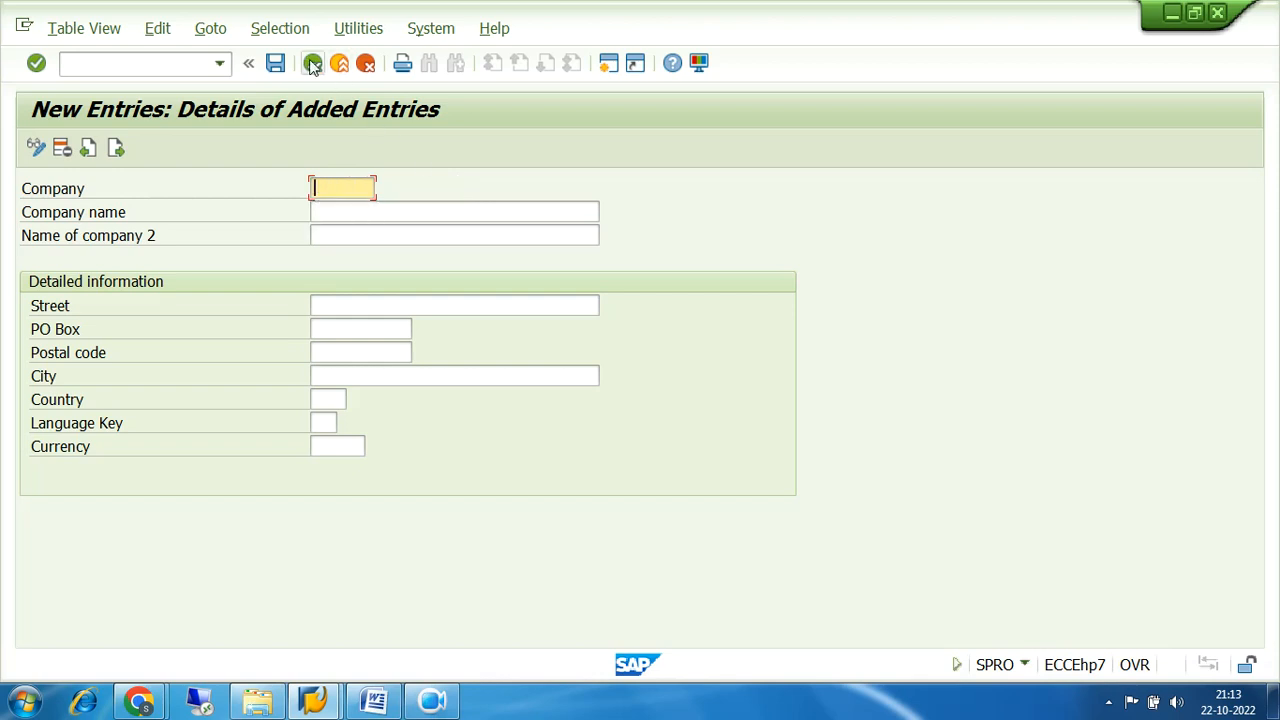
click(365, 63)
click(366, 413)
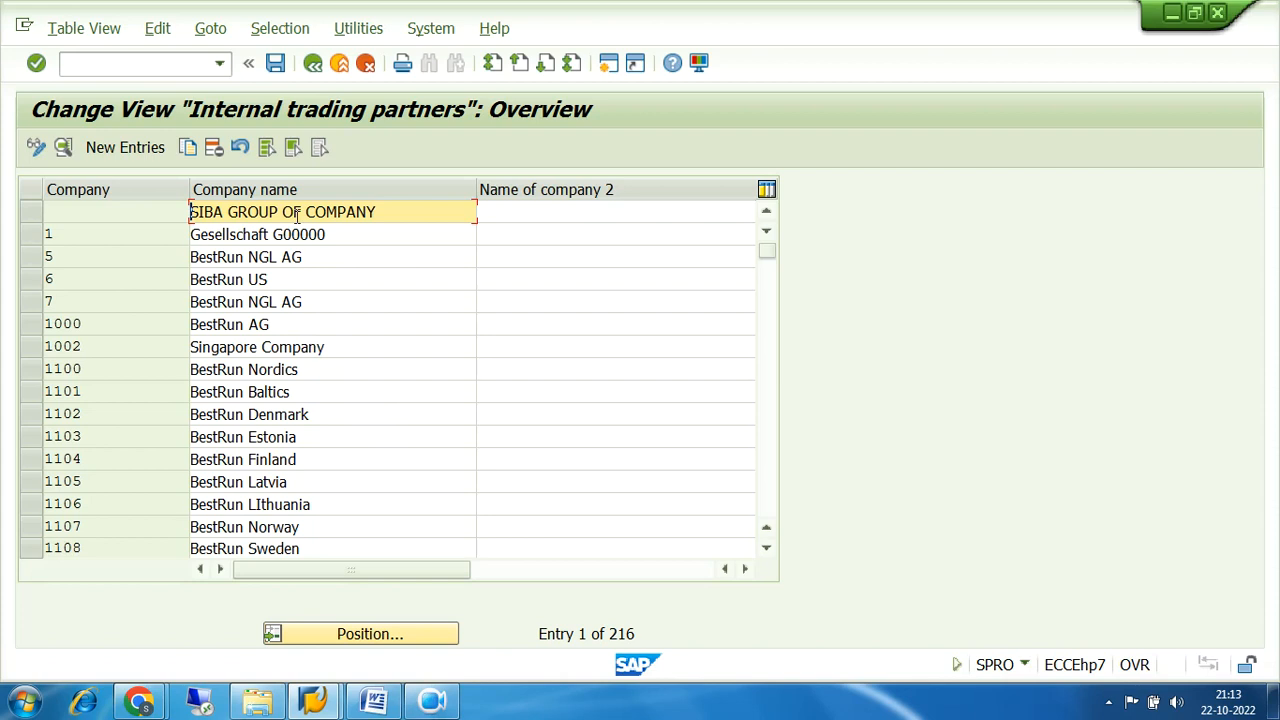
click(312, 63)
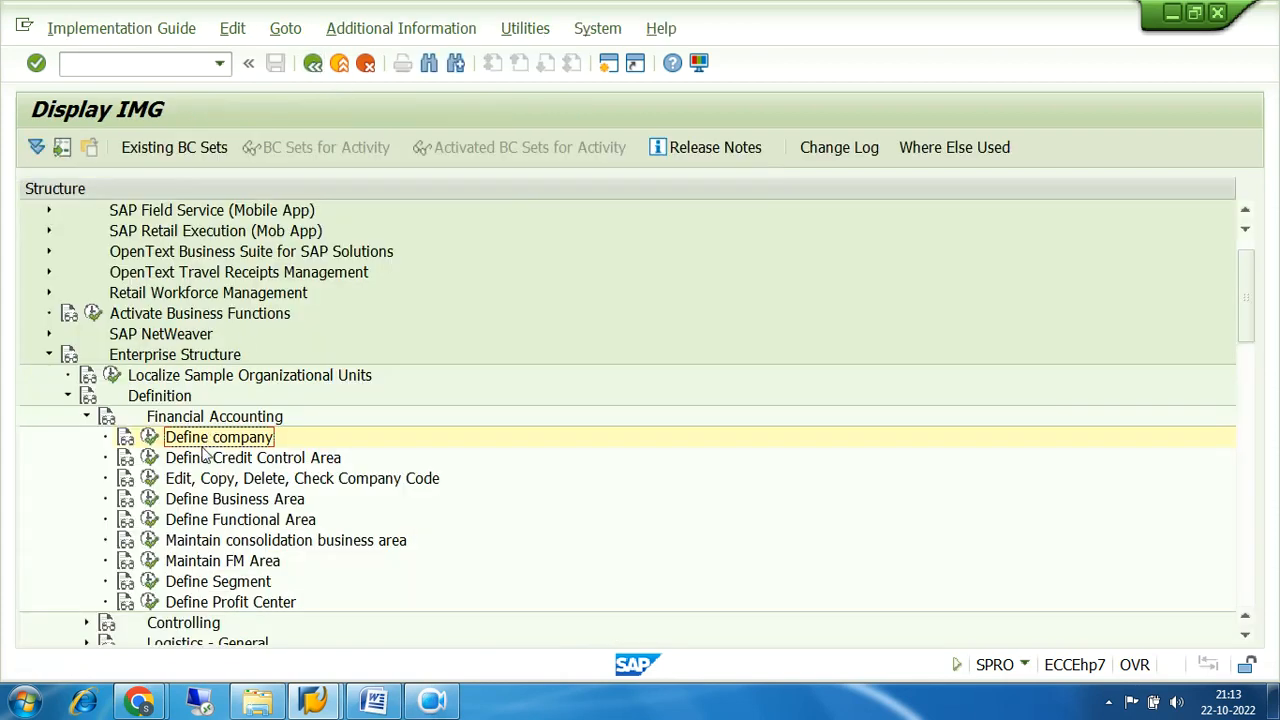
- Open Edit Company Code Data, position the list at company code 9100 and browse back through the preceding entries
click(147, 487)
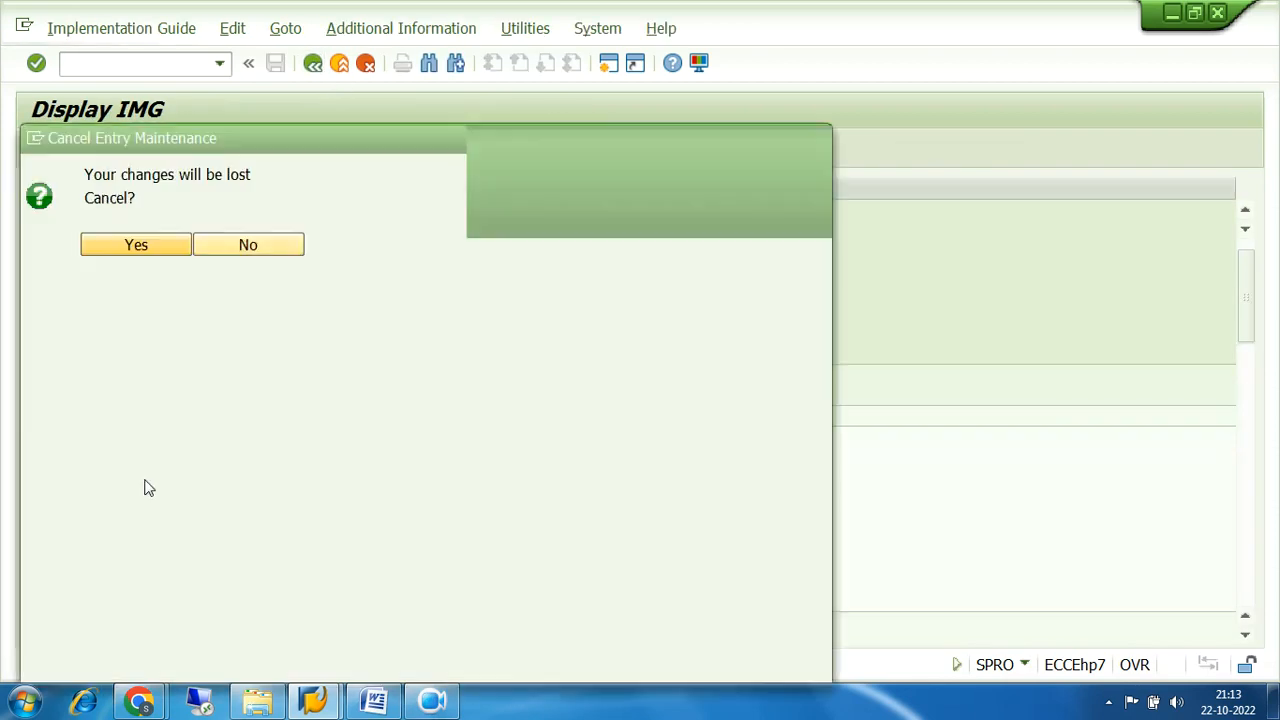
double_click(200, 244)
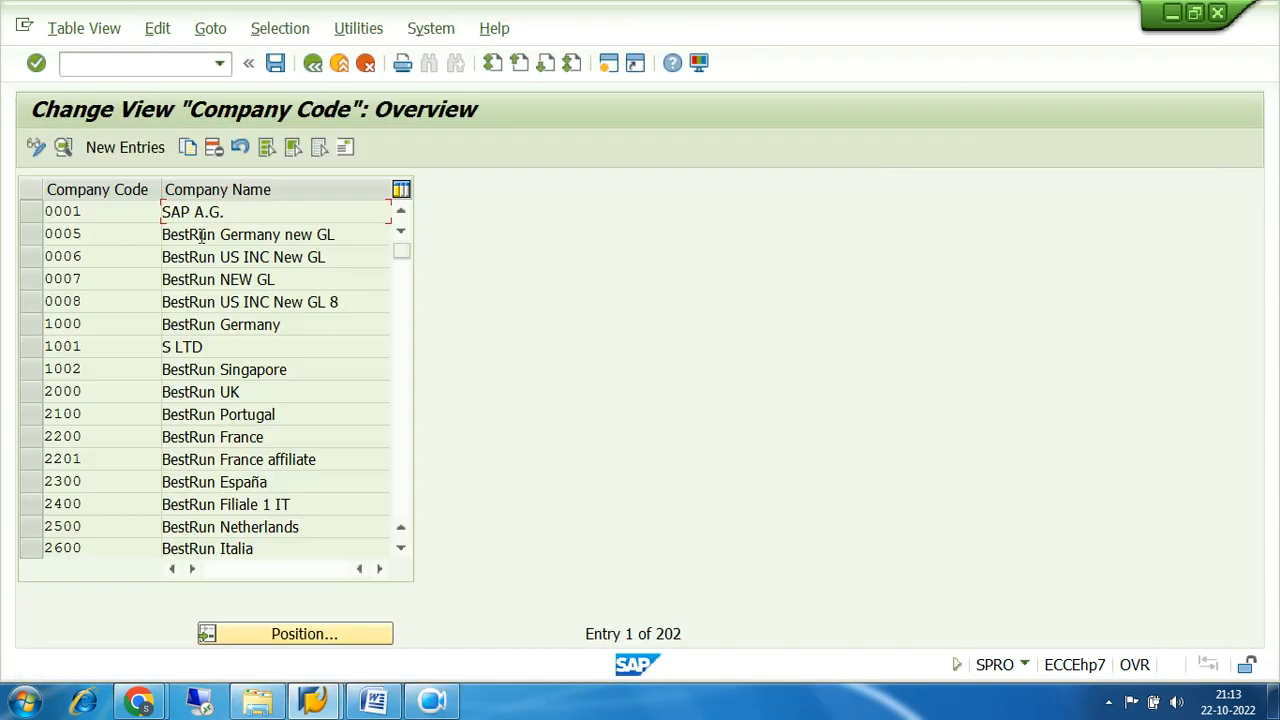
click(296, 634)
text(9100)
key(Return)
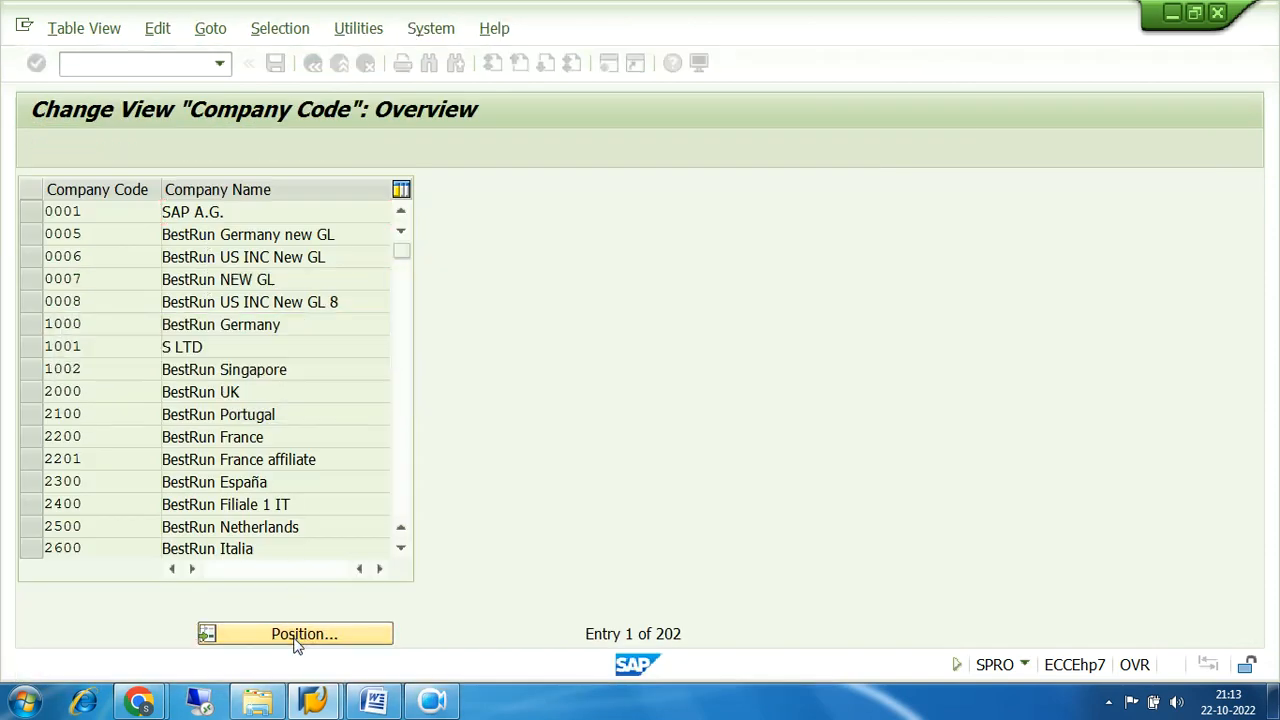
click(405, 273)
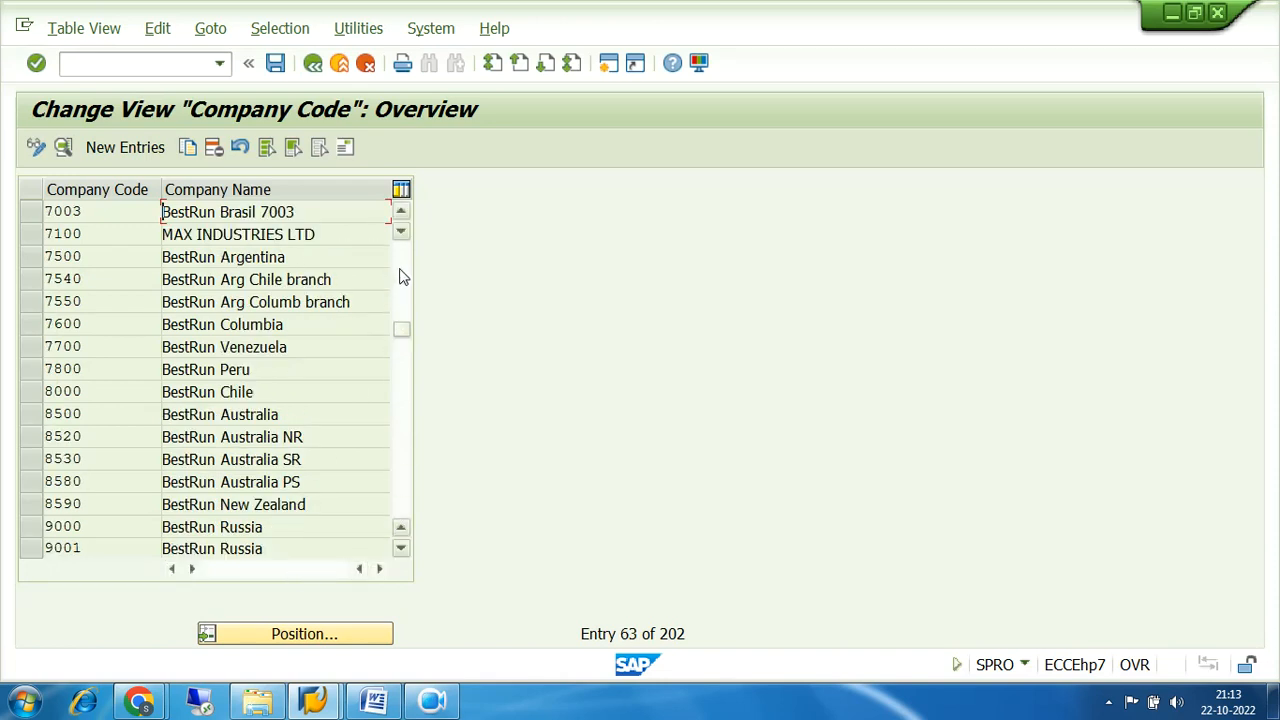
click(404, 268)
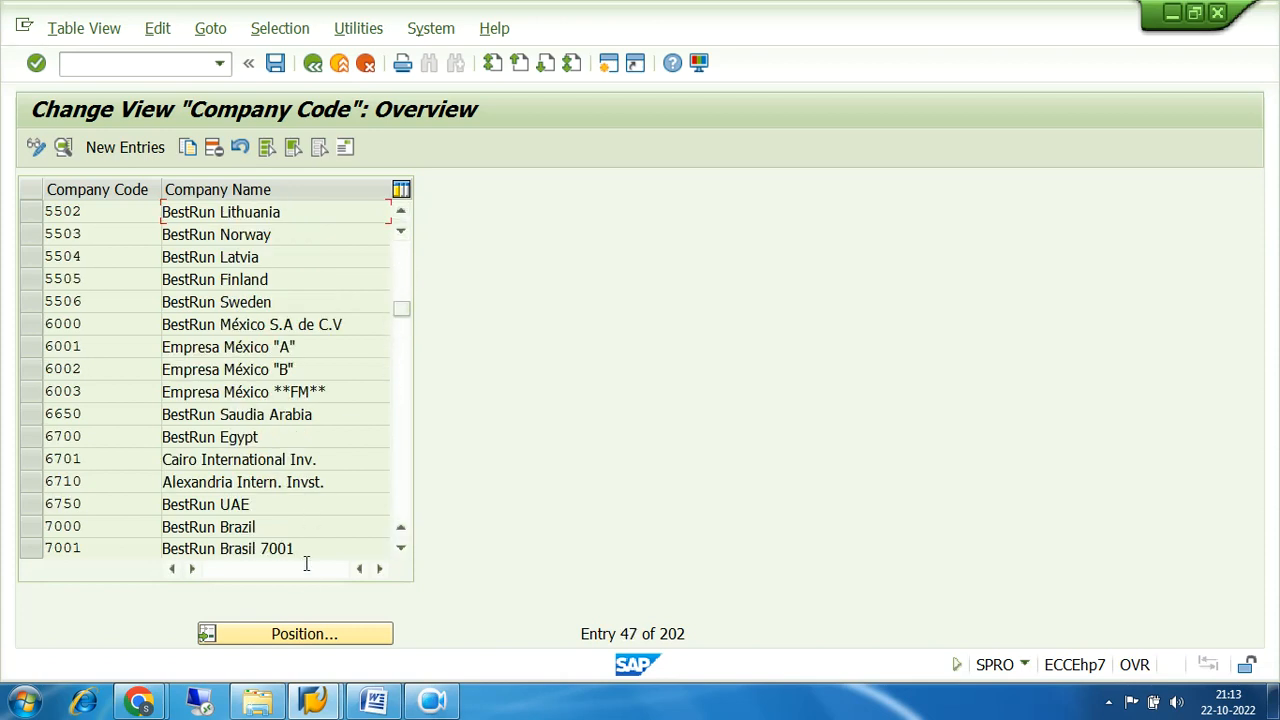
- Position the company code list at entry 9001
click(303, 634)
text(9)
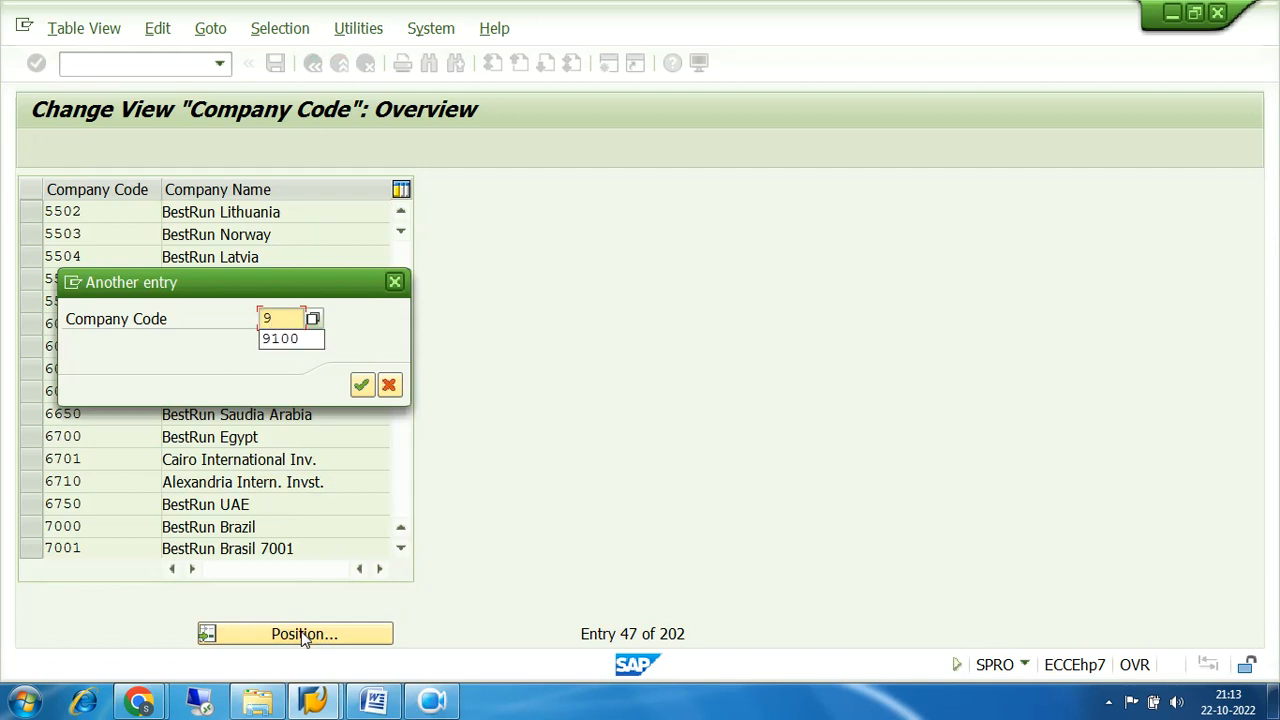
text(001)
key(Return)
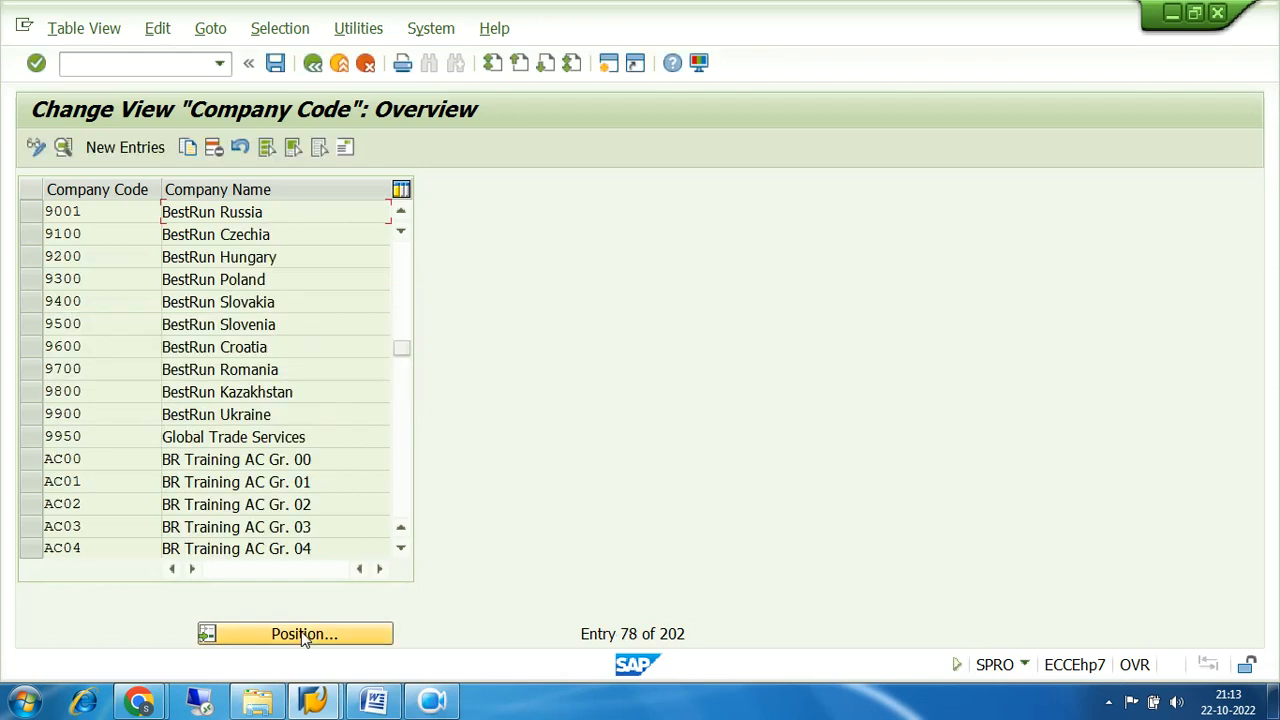
- Locate company code 7100 in the list, highlight its code and return to the activity selection
click(303, 634)
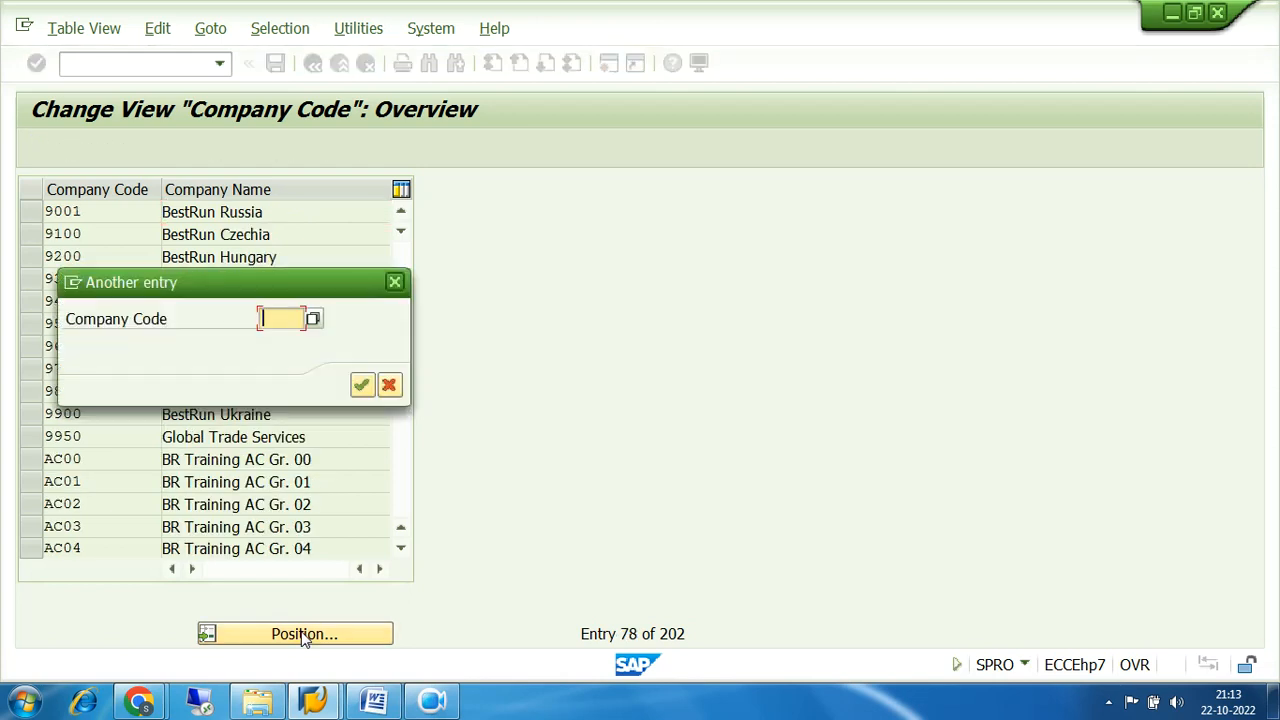
text(7100)
key(Return)
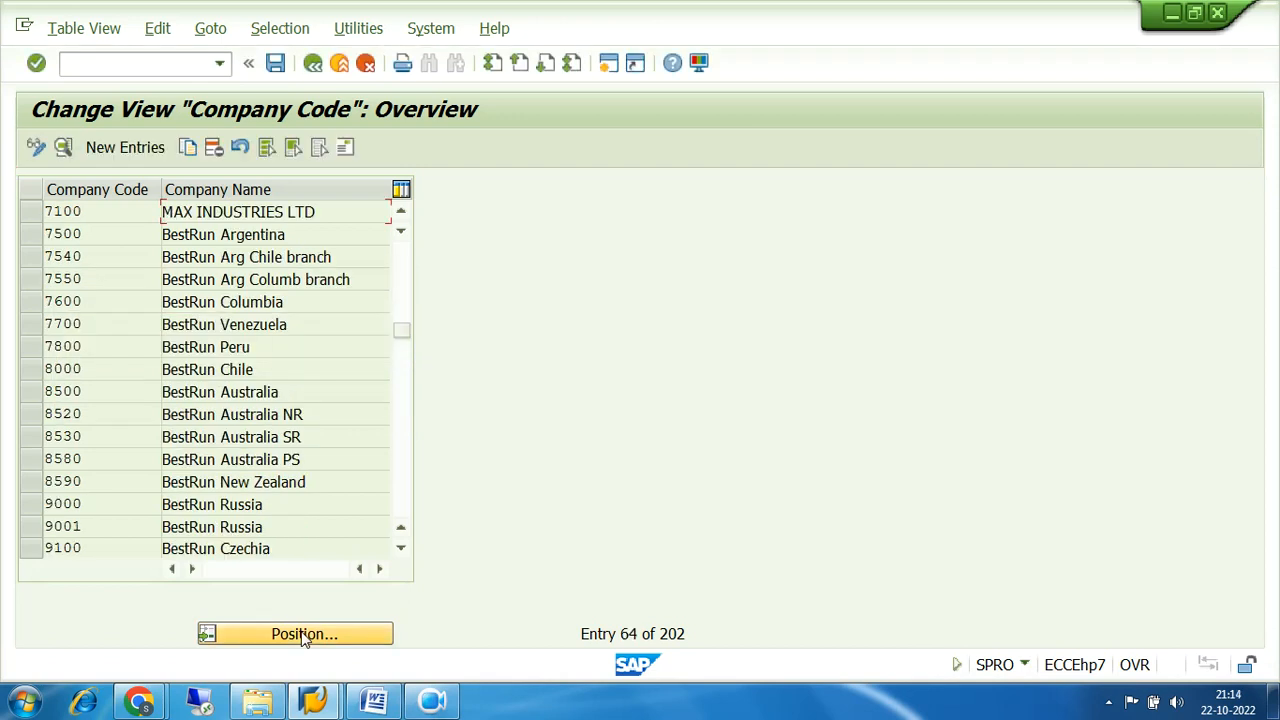
click(100, 210)
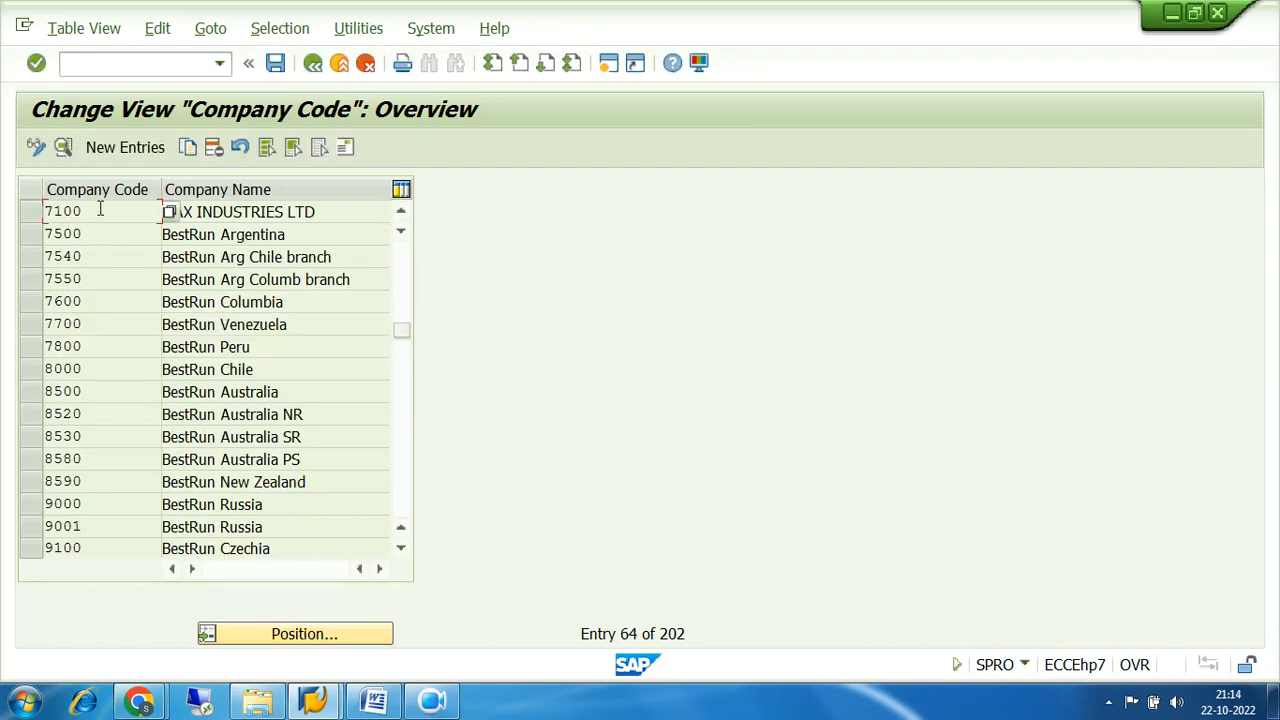
drag(100, 210, 38, 210)
click(312, 64)
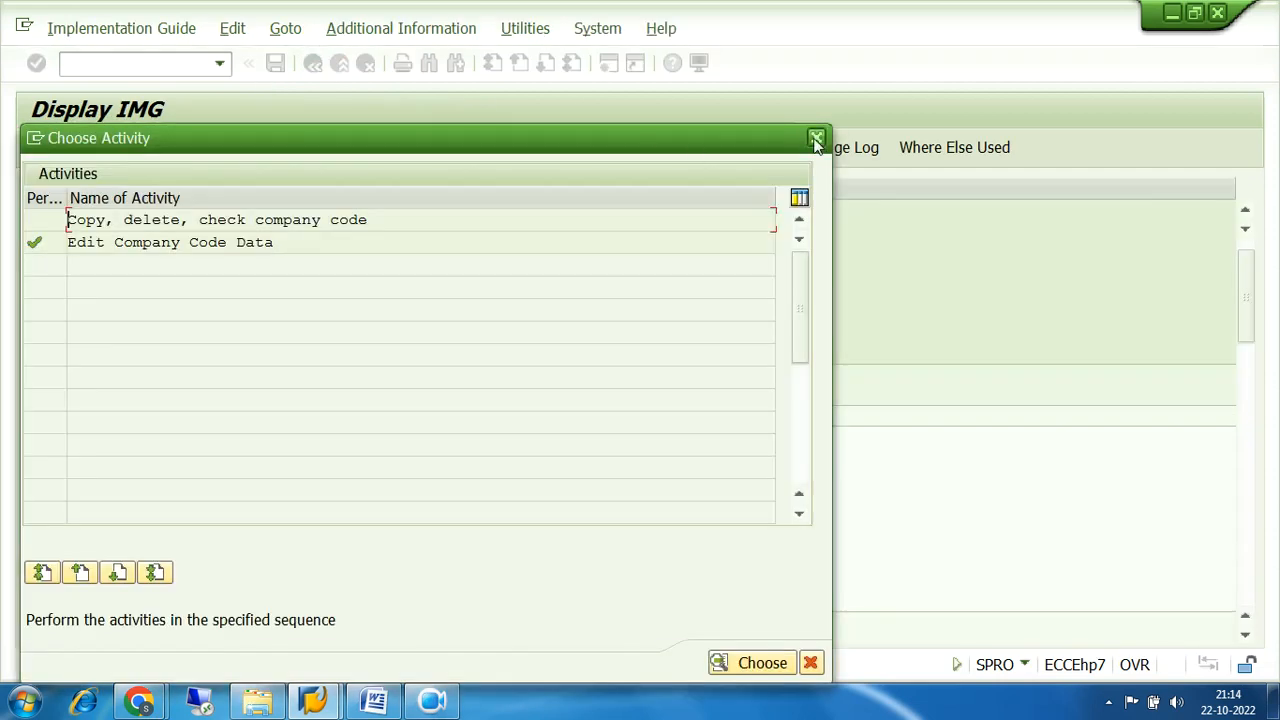
- Close the company code activity selection and open the Define company activity under Financial Accounting
click(815, 145)
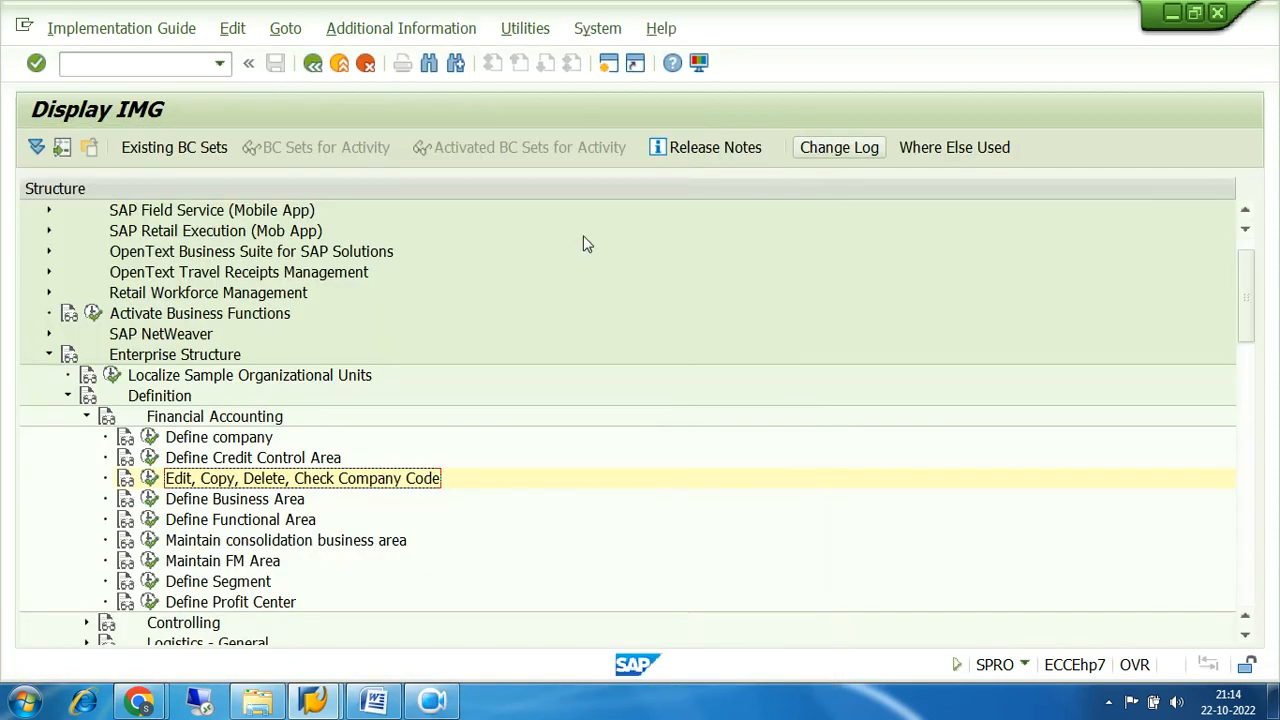
click(148, 438)
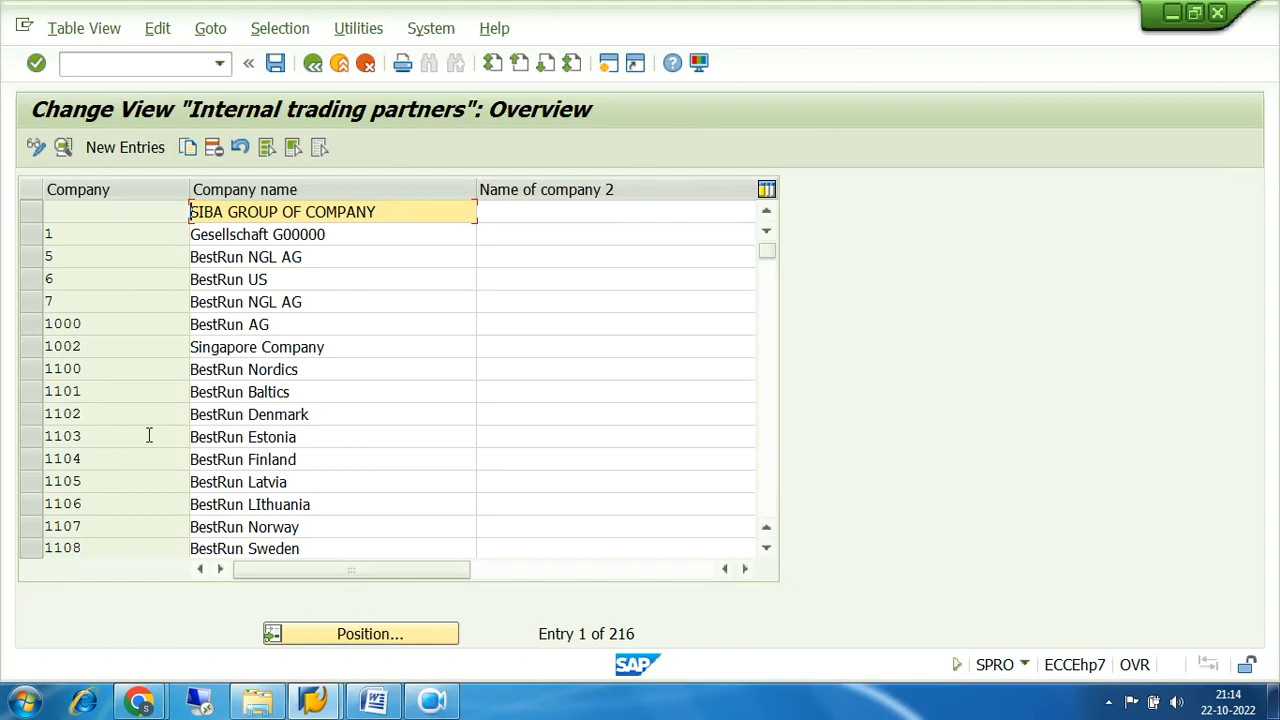
click(313, 64)
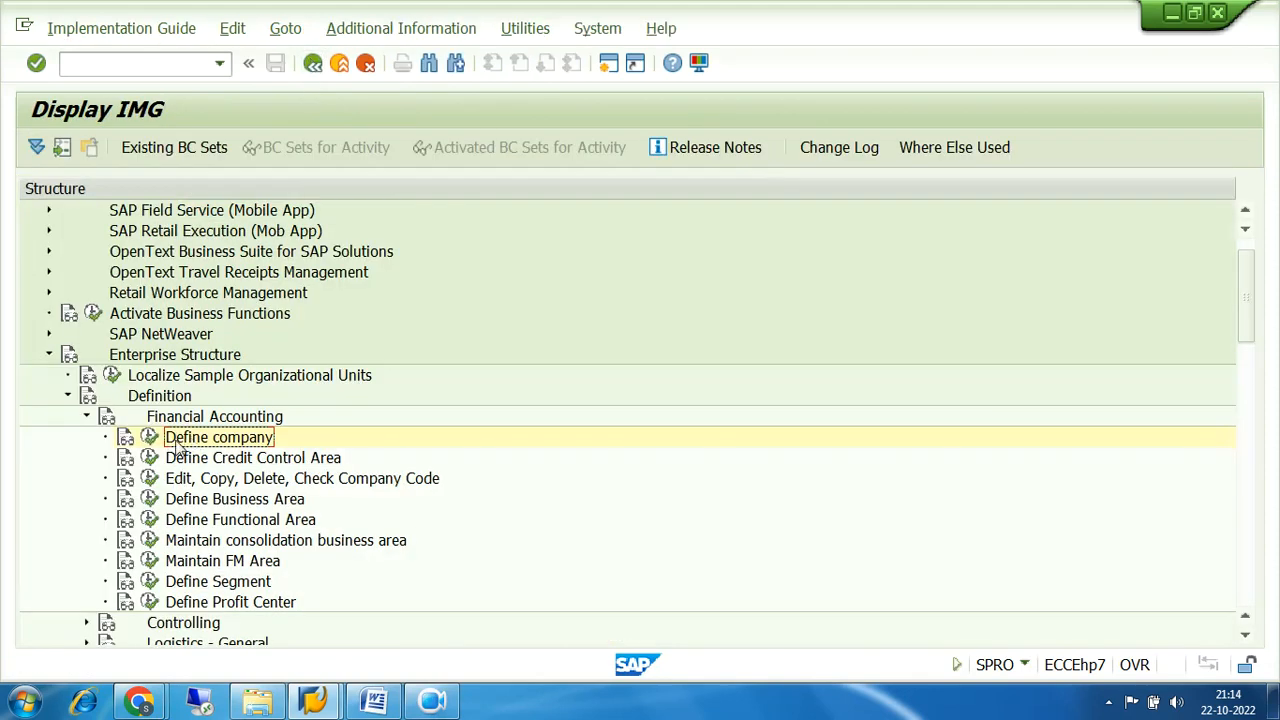
click(198, 480)
click(194, 440)
click(150, 441)
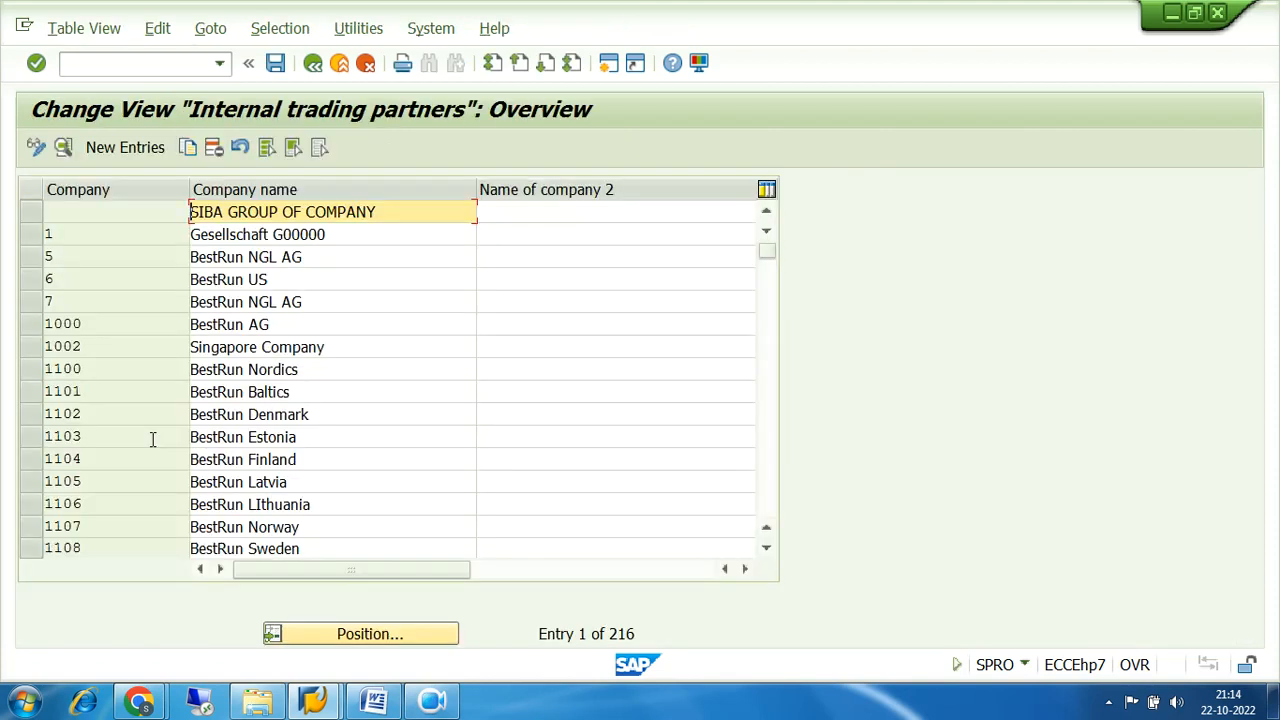
- Browse the existing internal trading partners to check which company codes around 7000 are in use
click(764, 517)
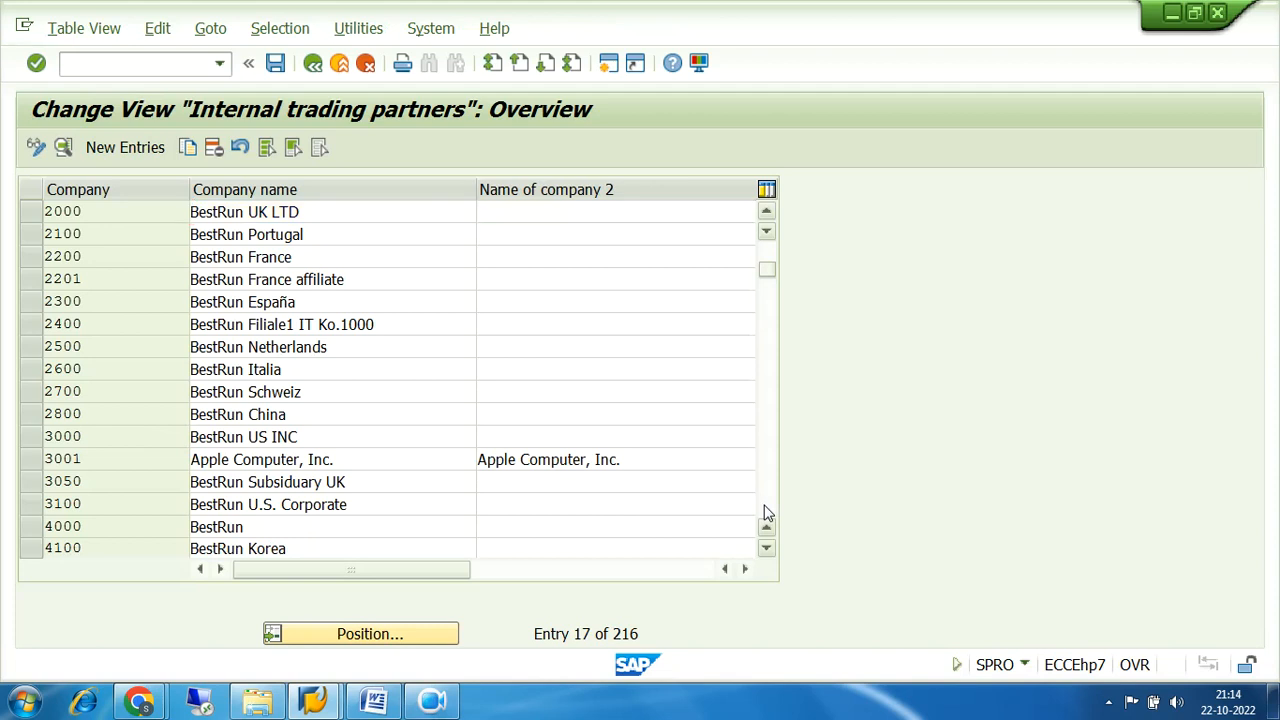
click(764, 513)
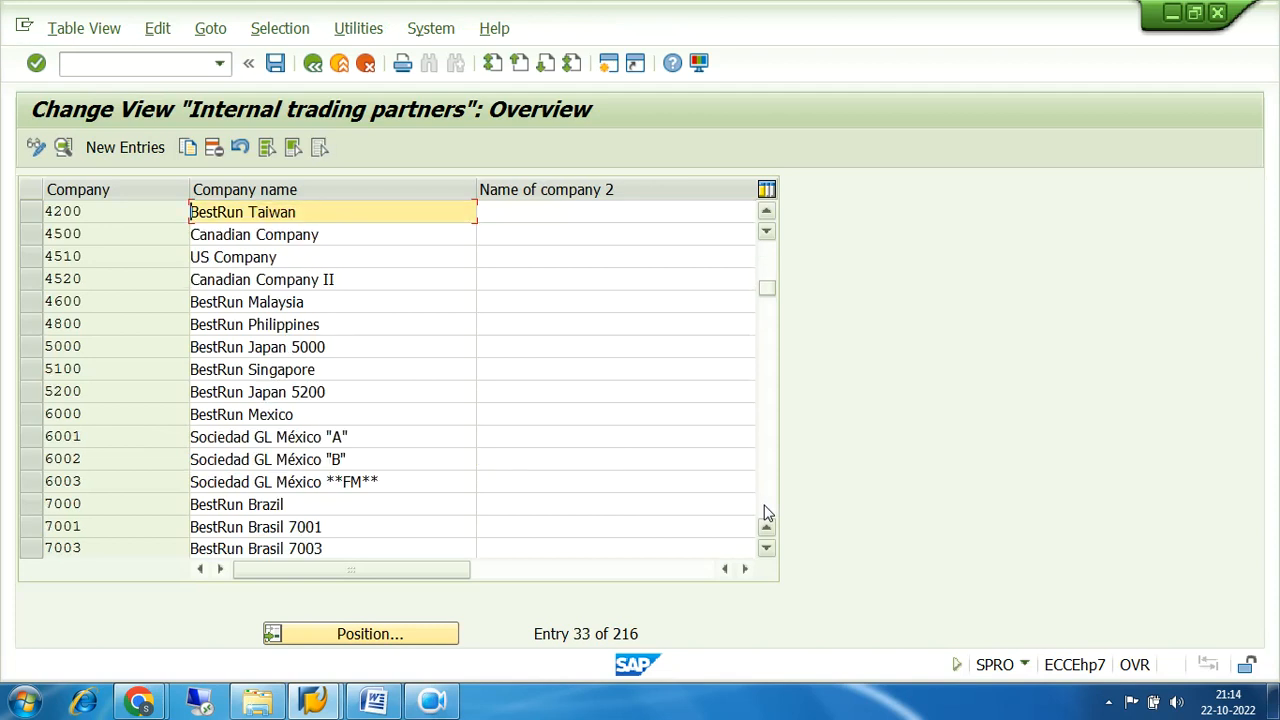
click(767, 513)
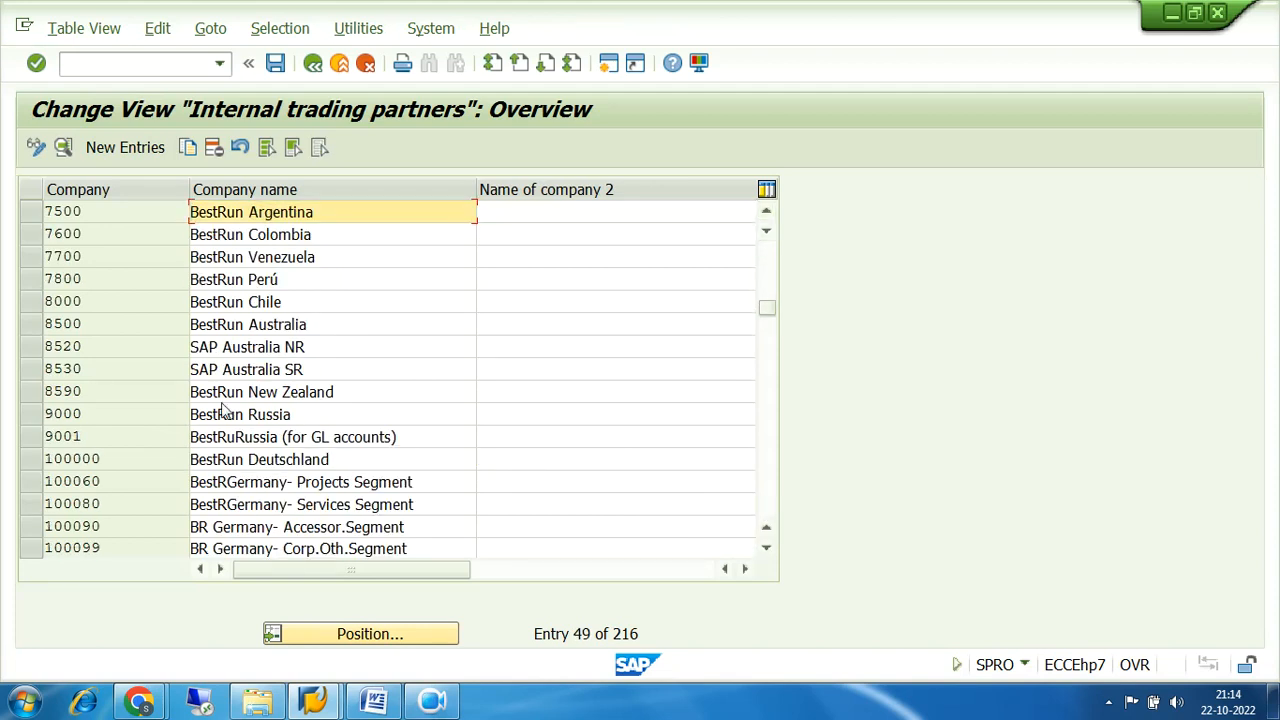
scroll(222, 410, up, 1)
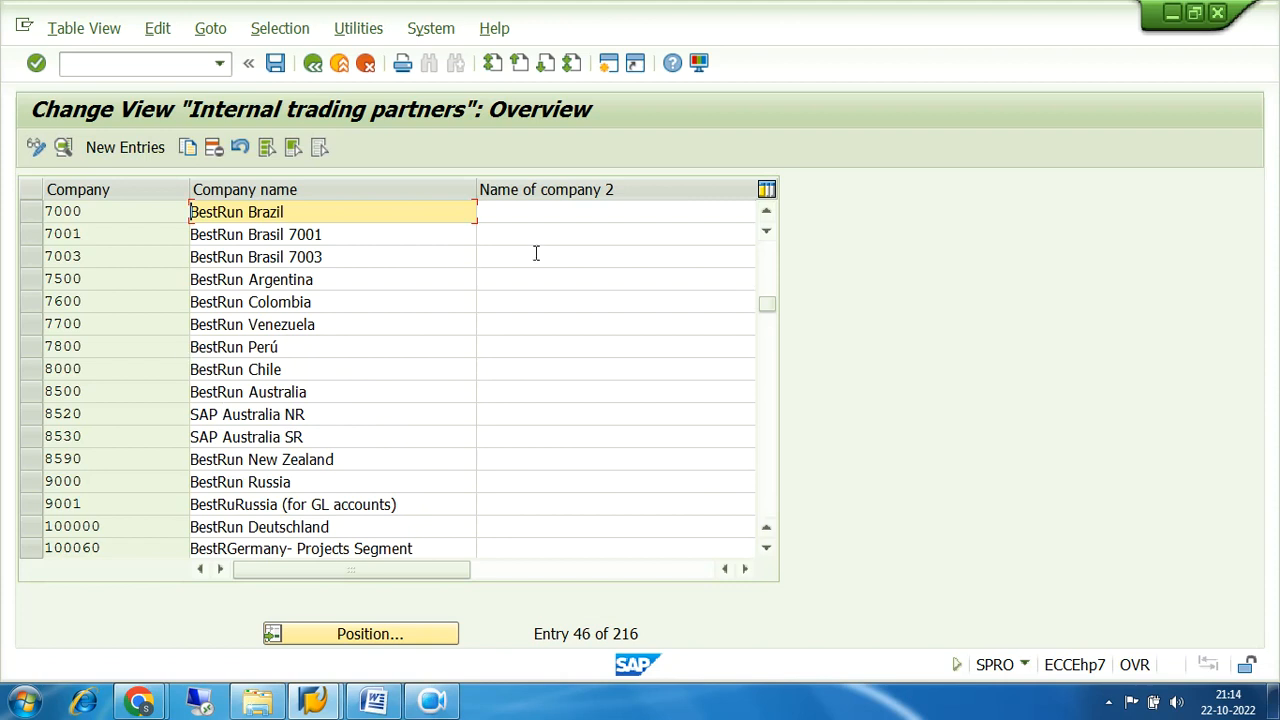
click(767, 214)
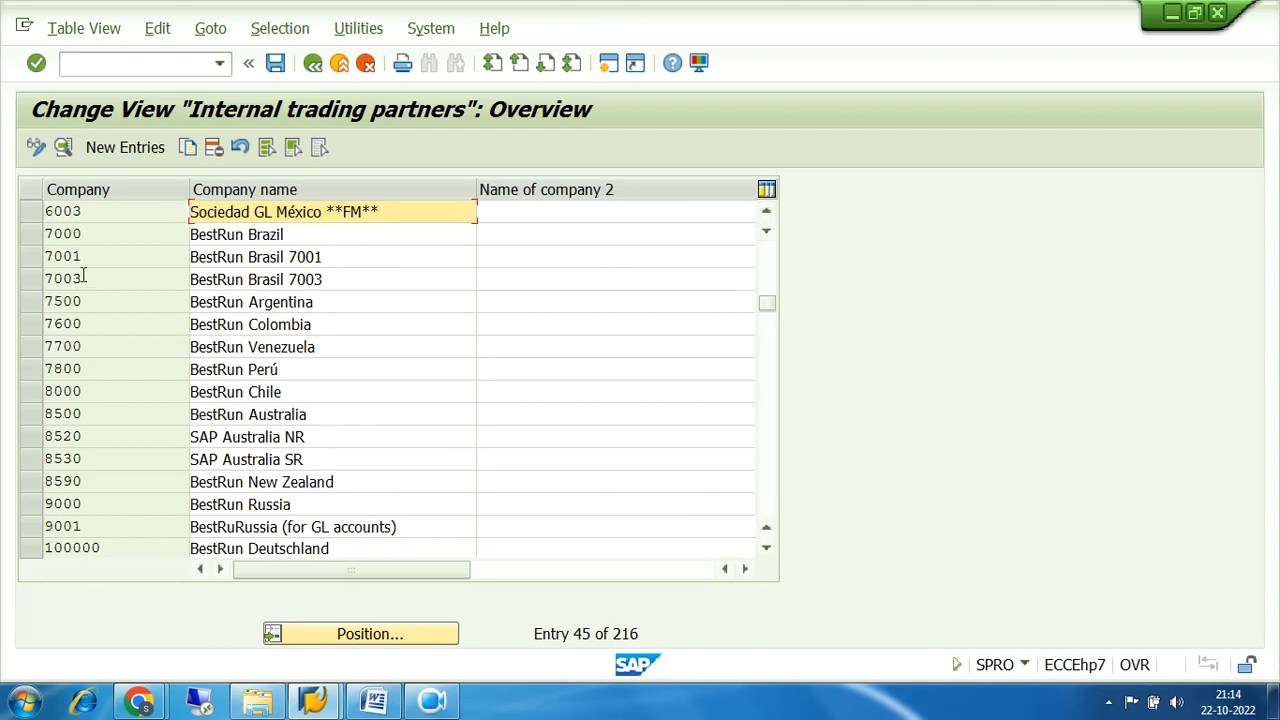
drag(88, 234, 46, 285)
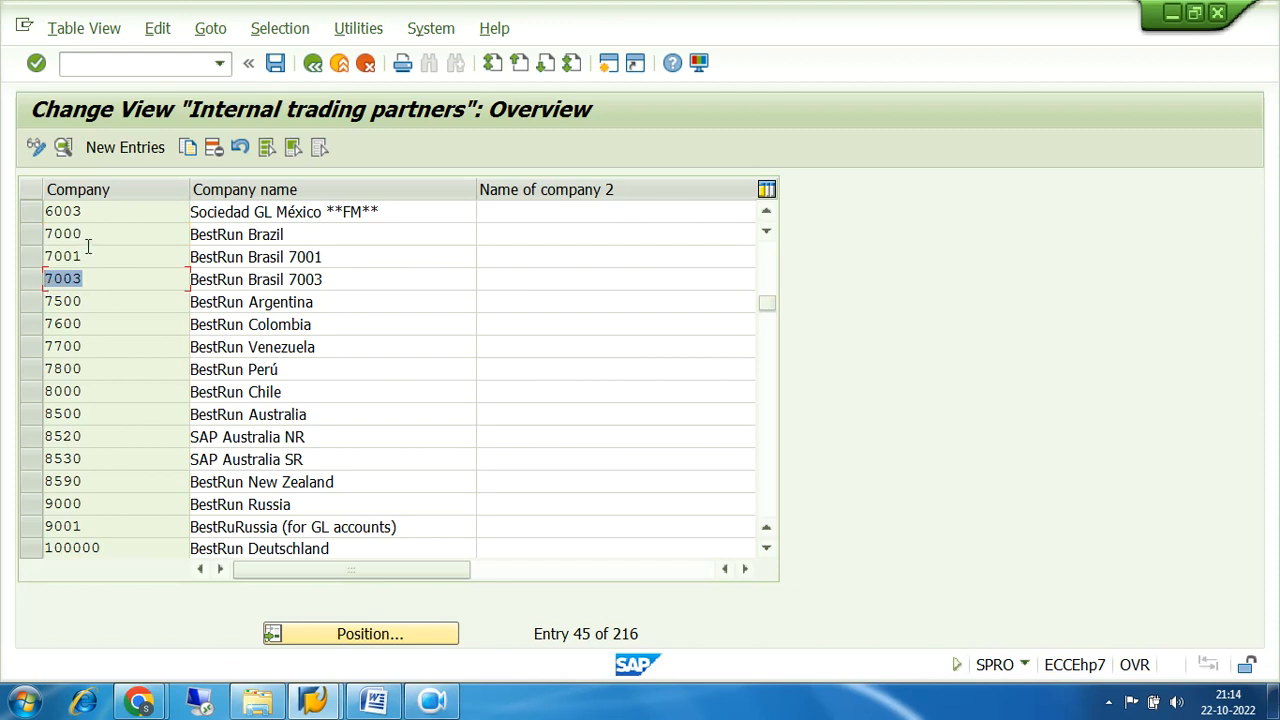
- Create a new company entry with code 7111 and the name MAX GROUP OF COMPANIES
click(117, 151)
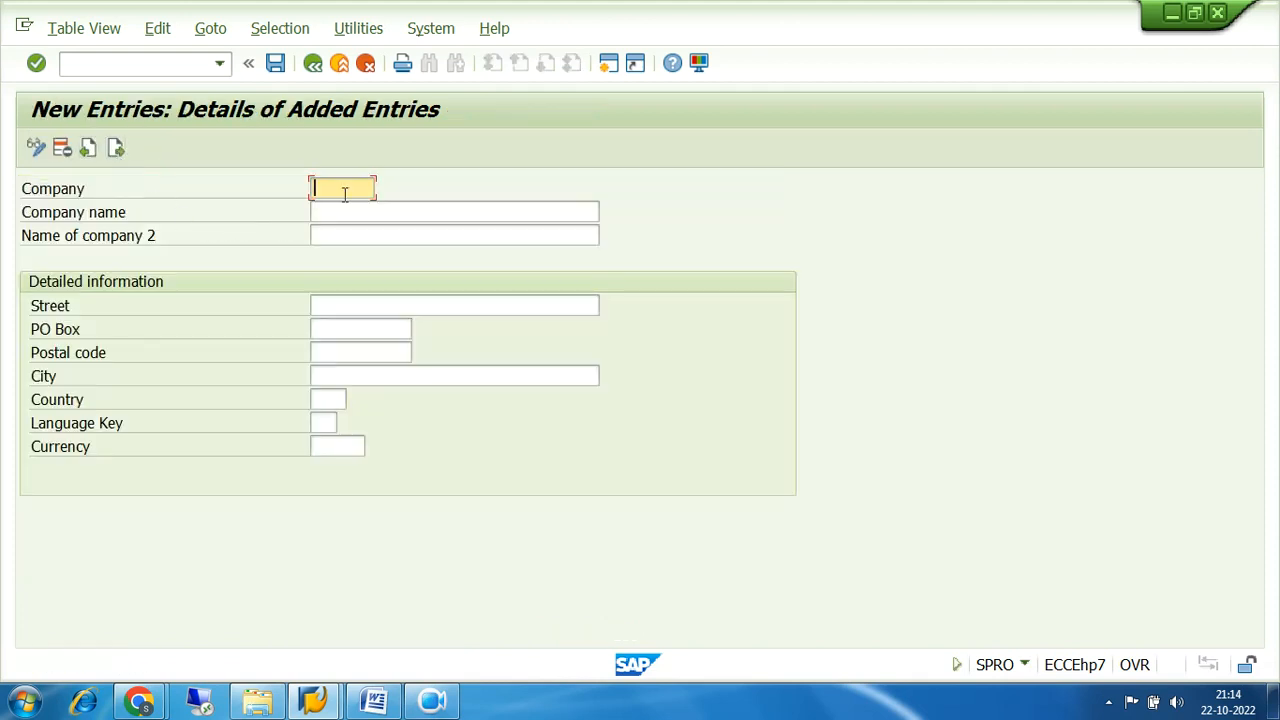
text(7111)
click(346, 211)
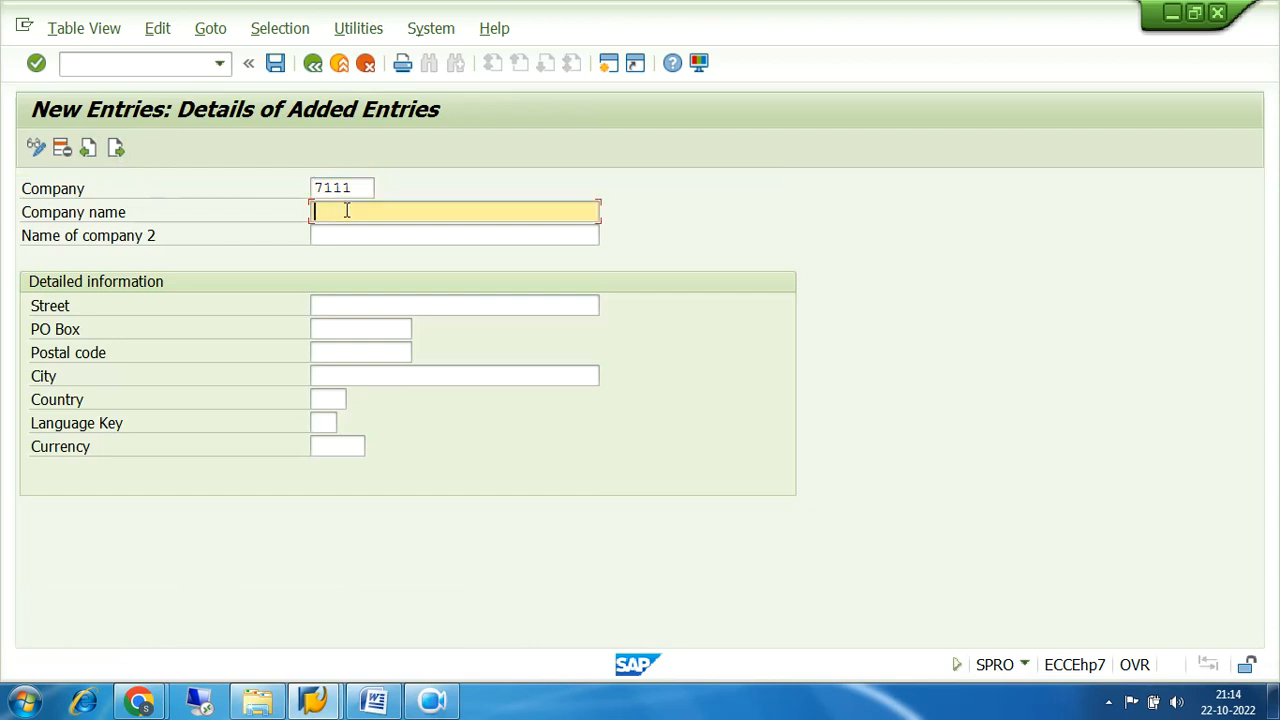
text(MAX GROUP OF )
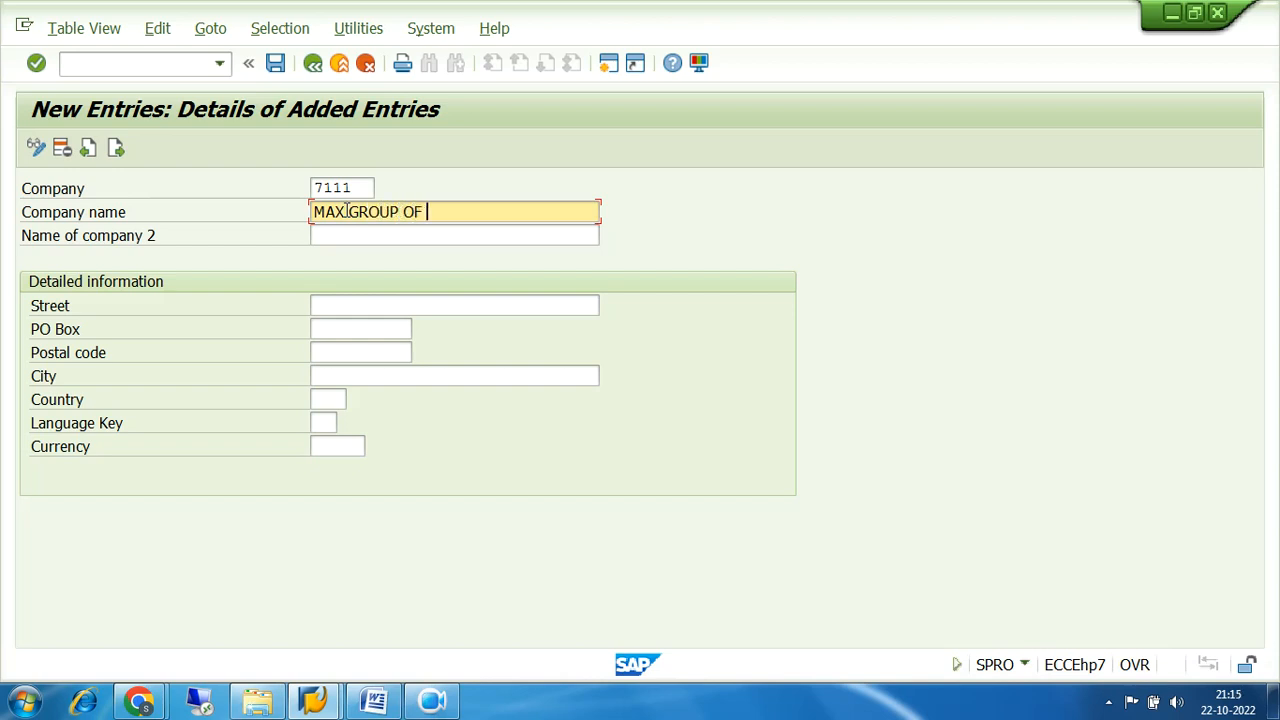
text(COMPANIES)
click(388, 236)
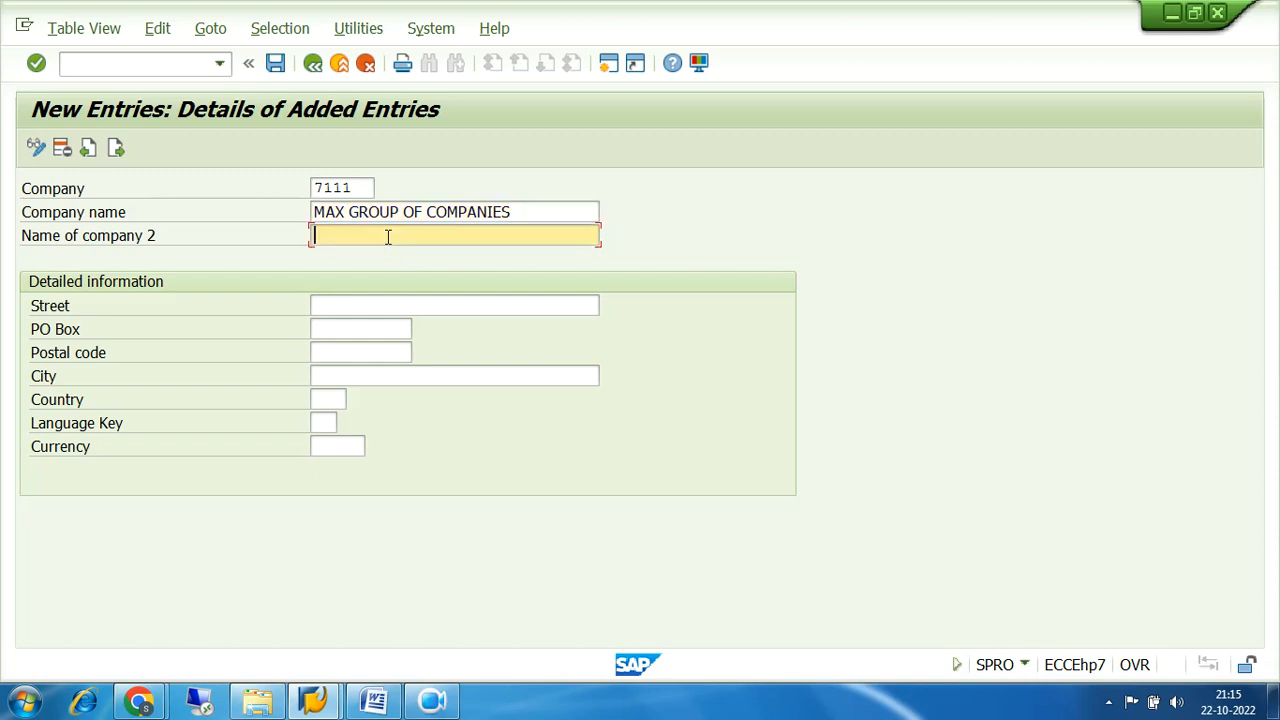
- Fill in the company's street, PO box, postal code and city in the detailed information
click(395, 305)
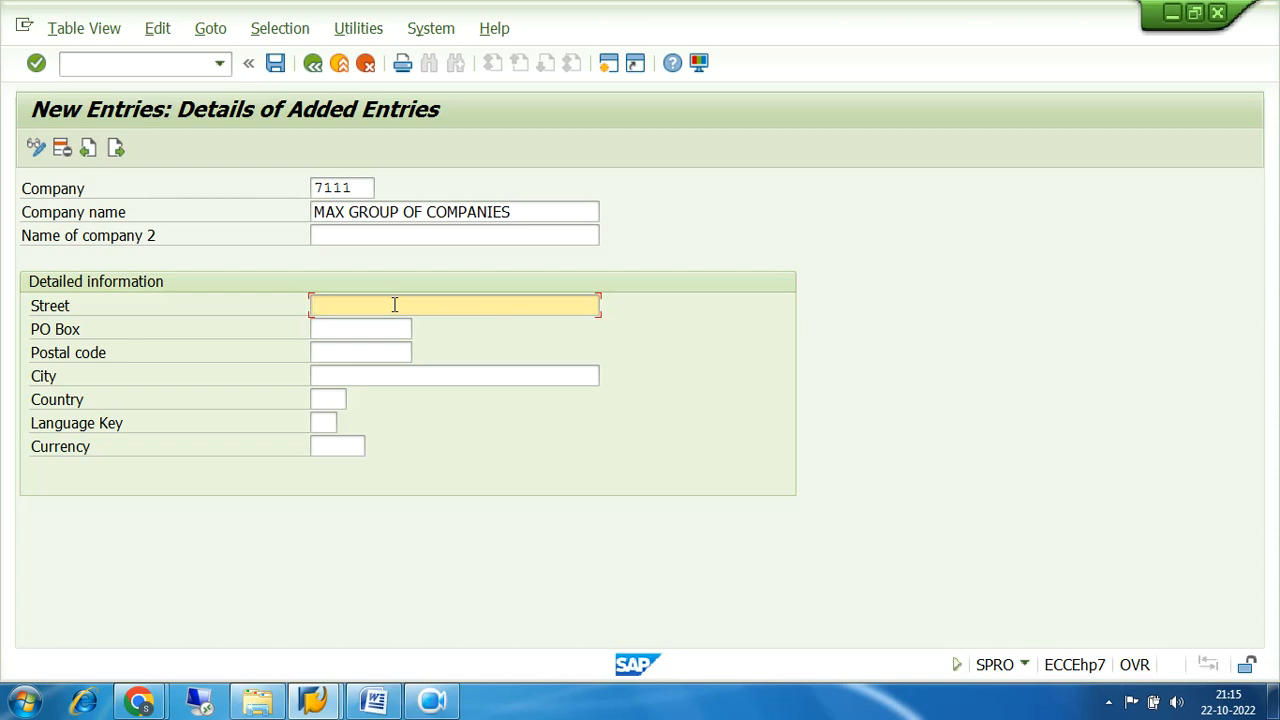
text(PAR)
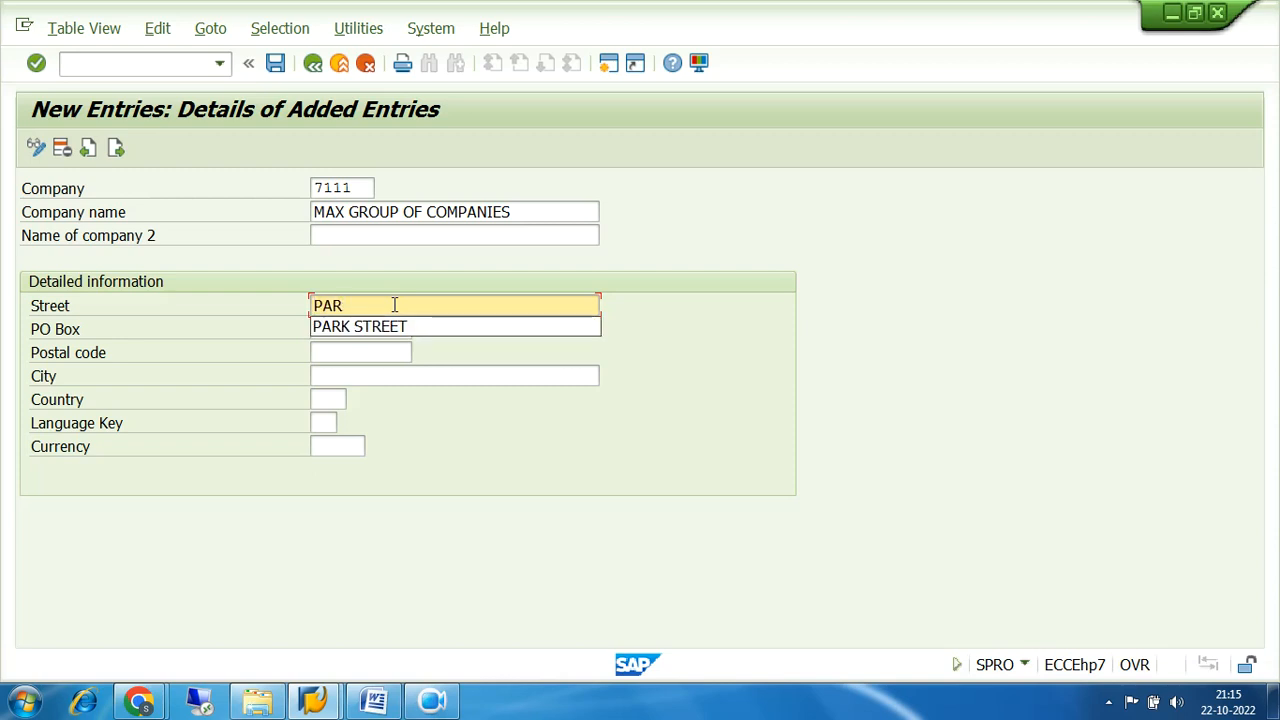
click(404, 326)
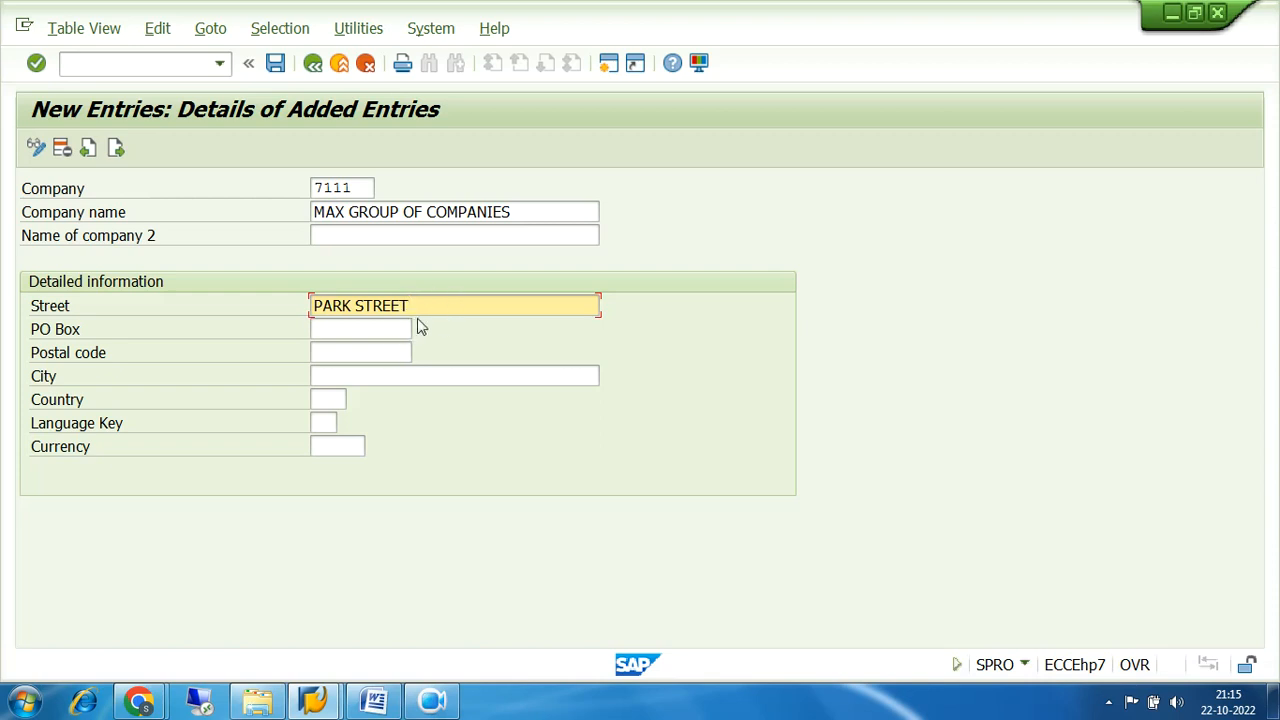
click(381, 328)
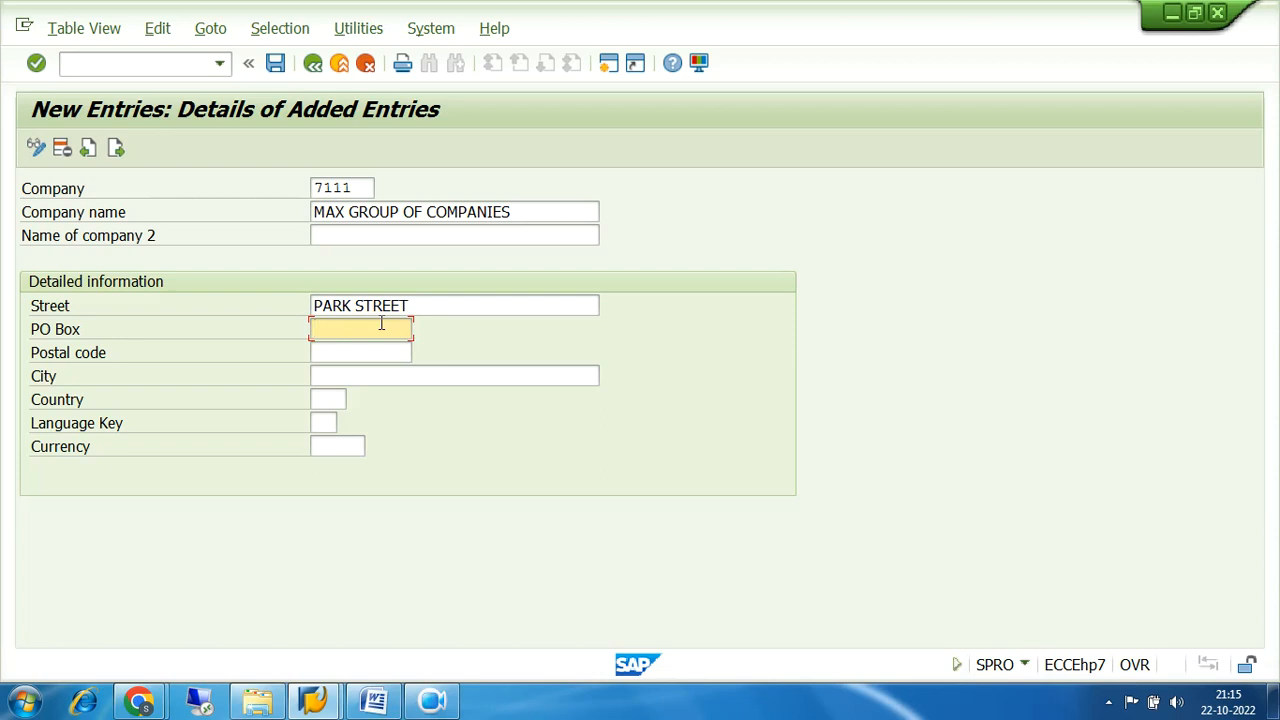
text(100)
click(392, 349)
text(3)
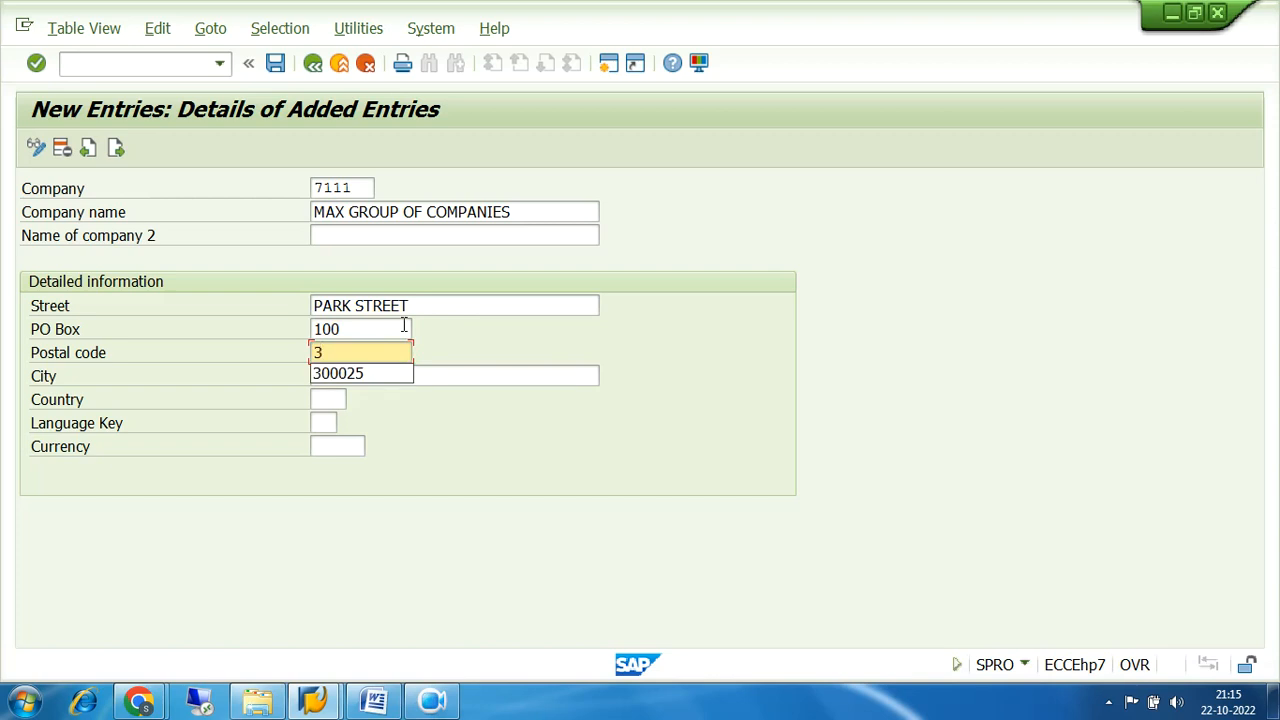
click(381, 374)
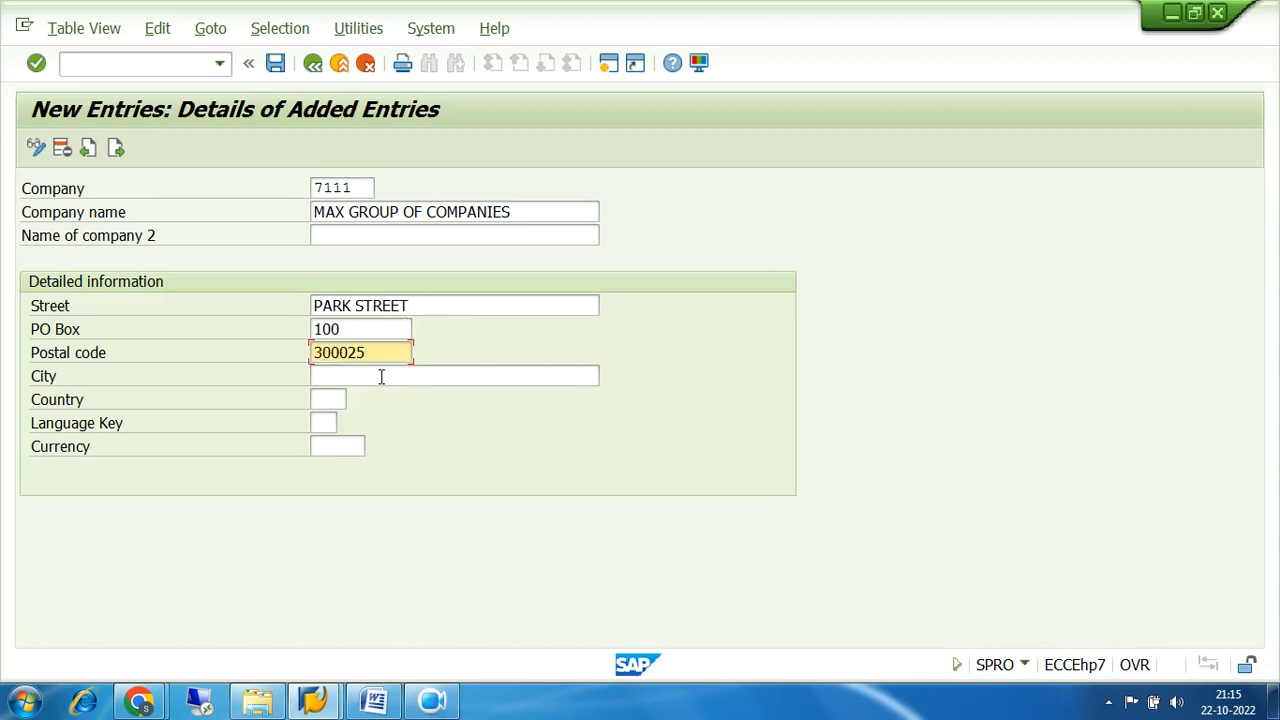
click(381, 376)
text(KO)
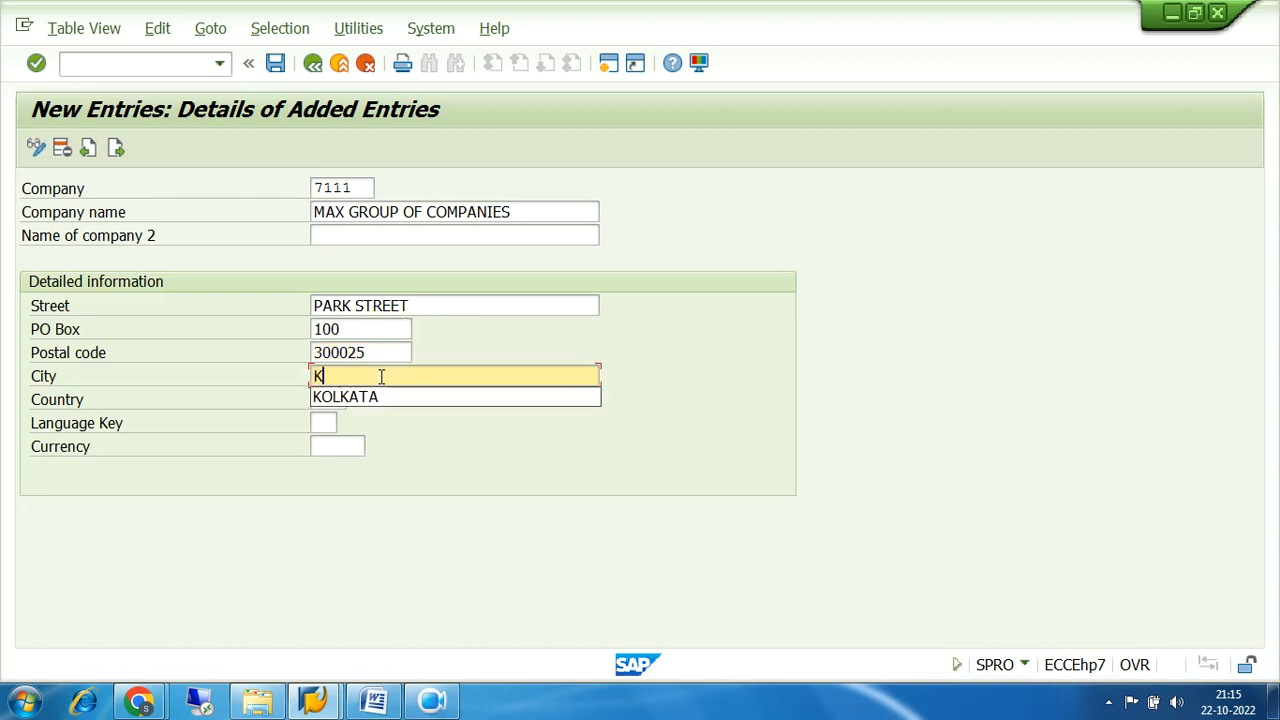
click(380, 398)
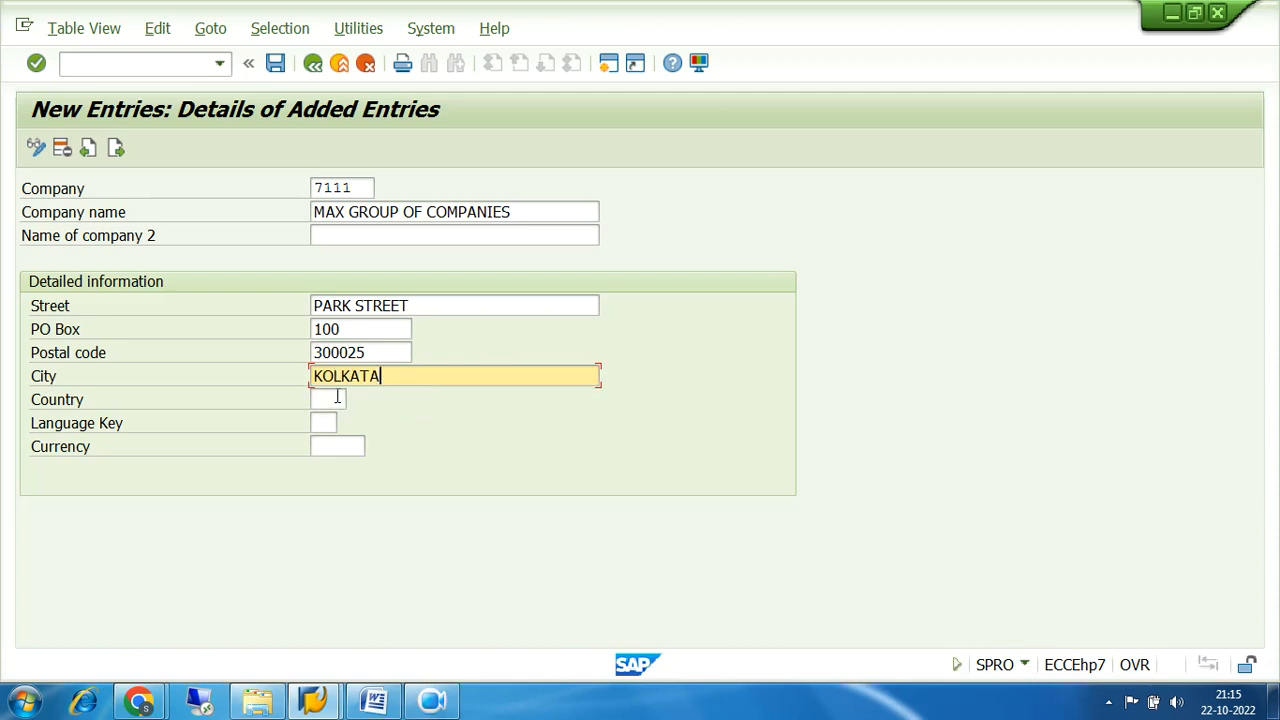
- Set the company's country to IN, the language key to EN and the currency to INR
click(338, 399)
text(IN)
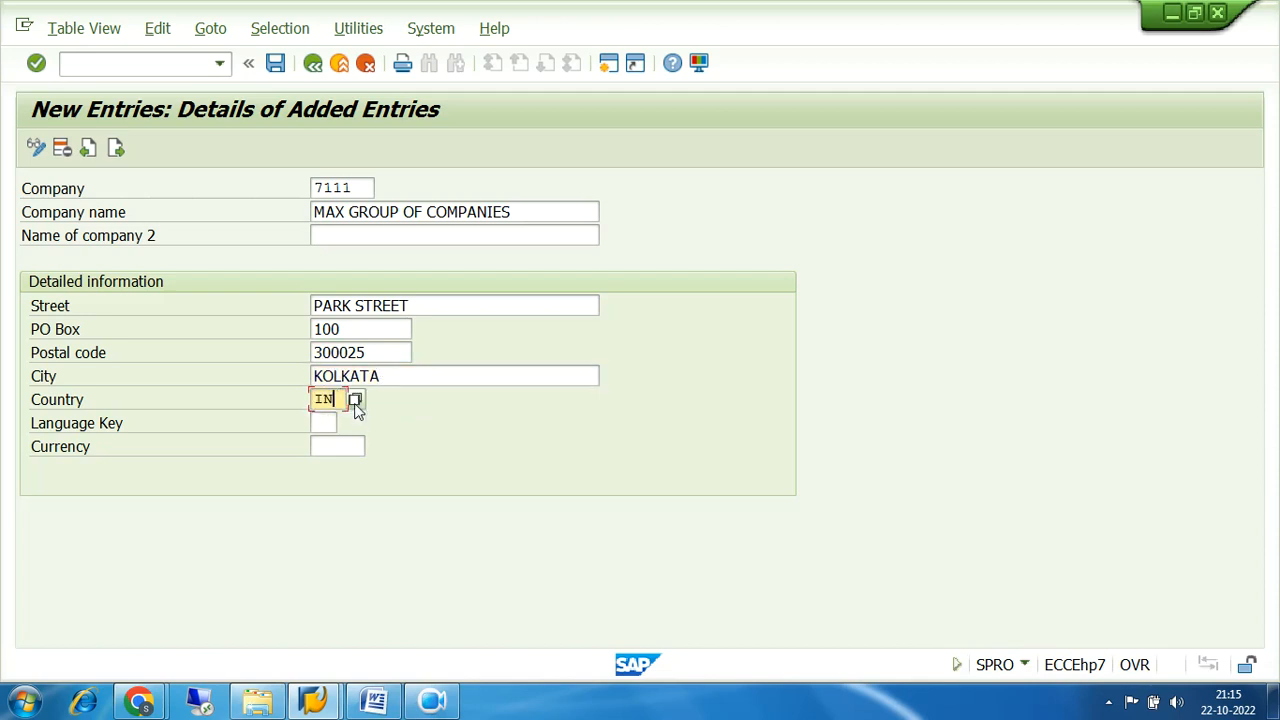
click(333, 423)
text(EN)
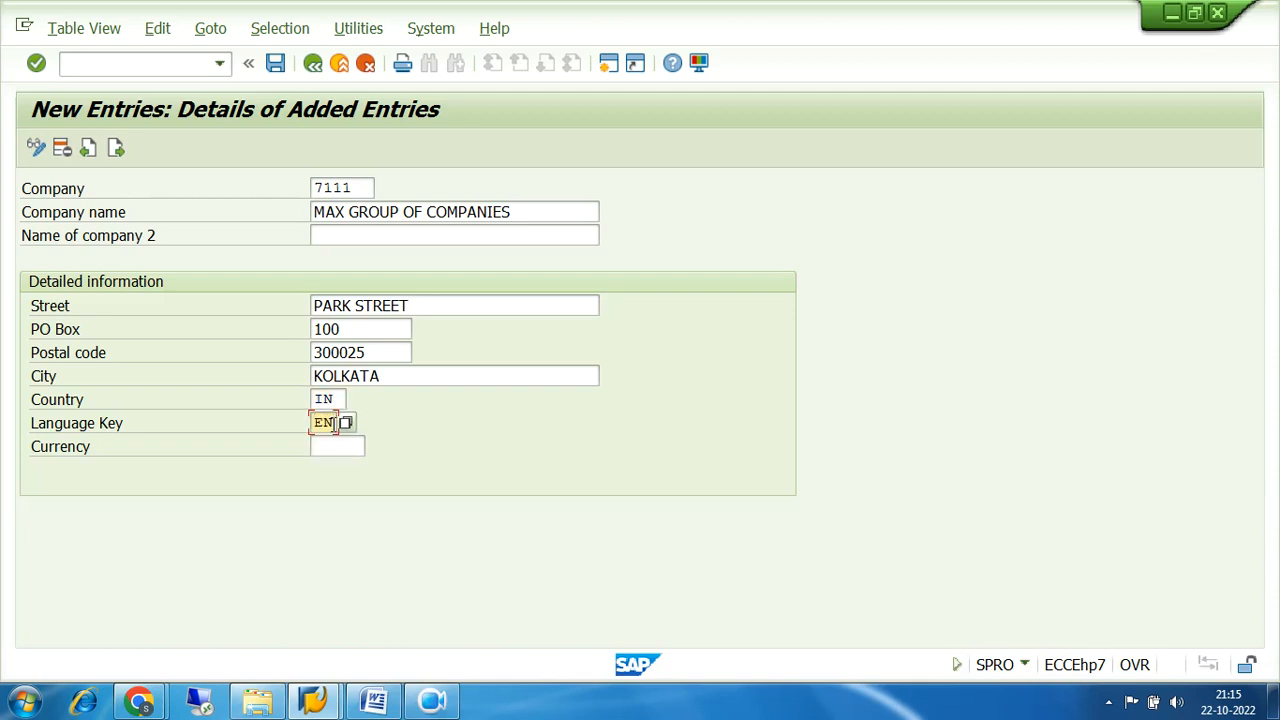
click(346, 444)
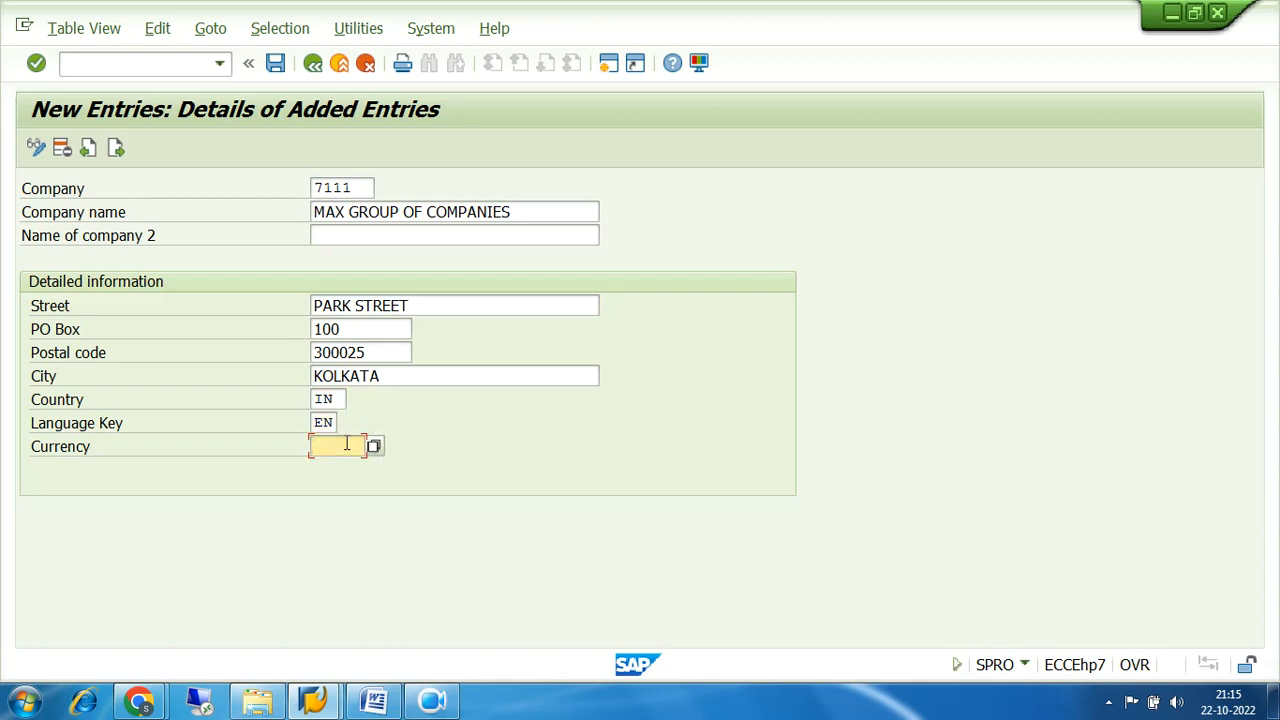
text(I)
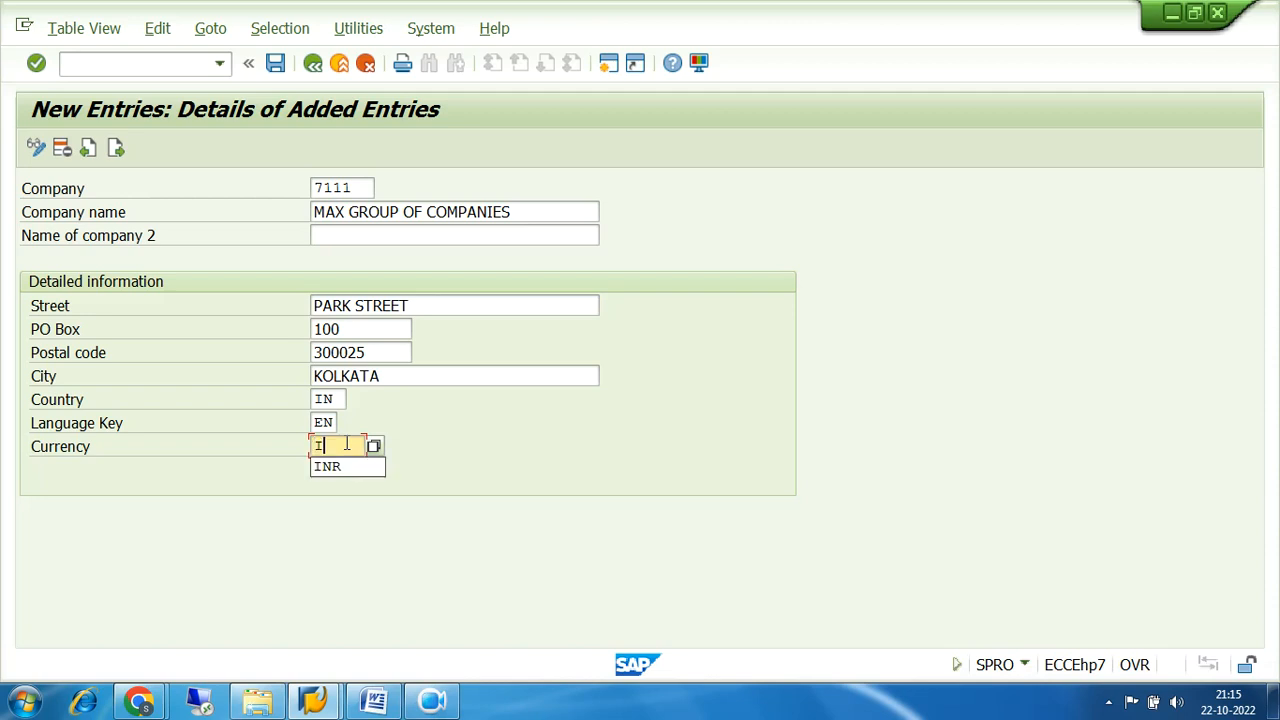
text(NR)
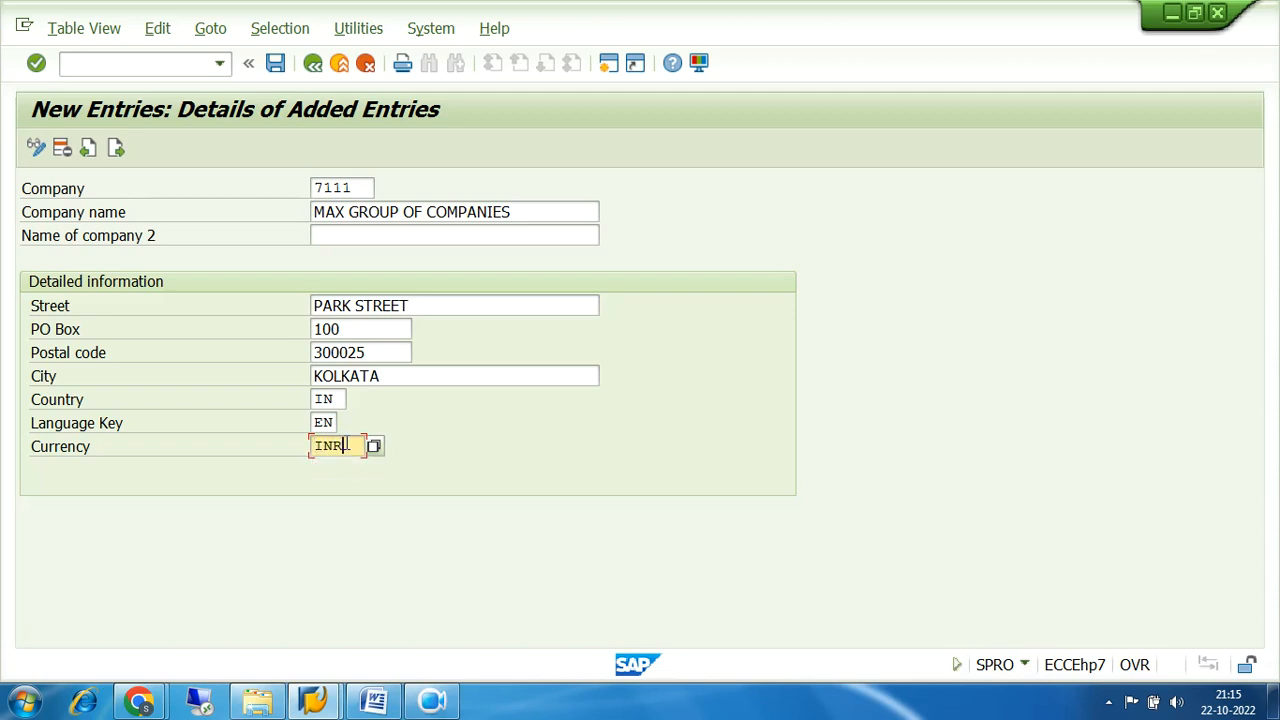
- Validate and save the new company entry, and list the own customizing requests for recording it
key(Return)
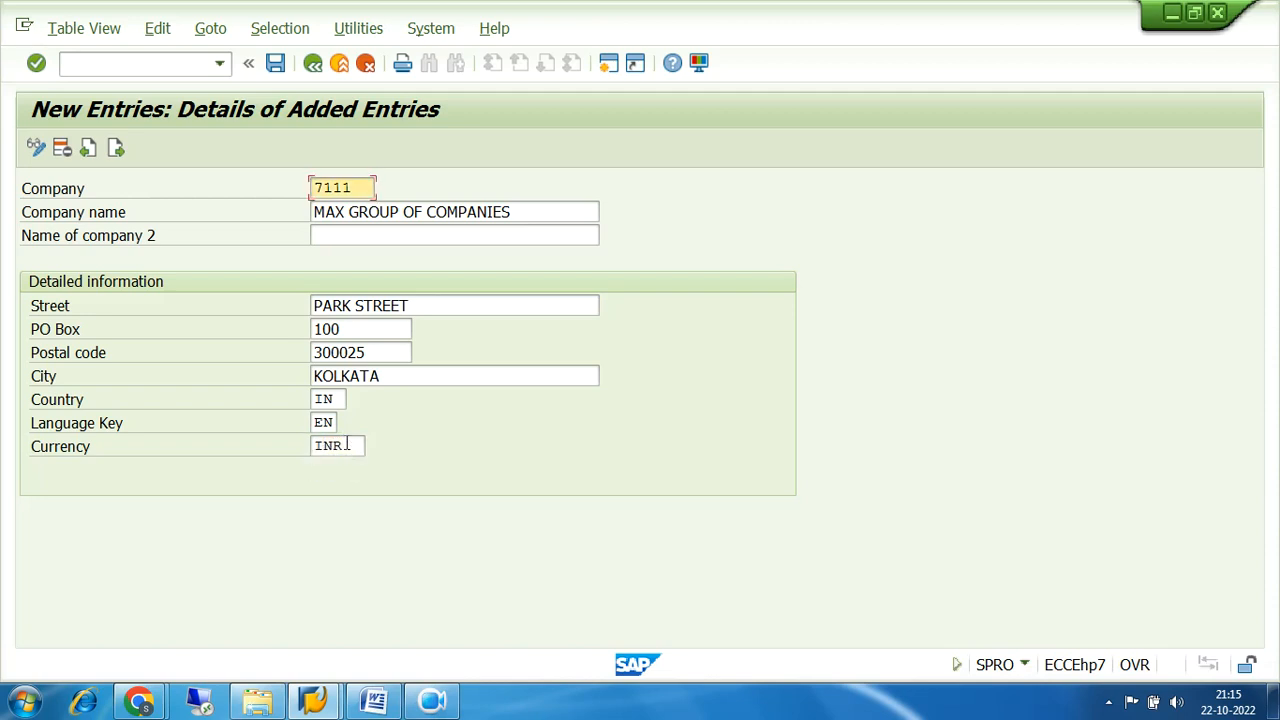
click(275, 64)
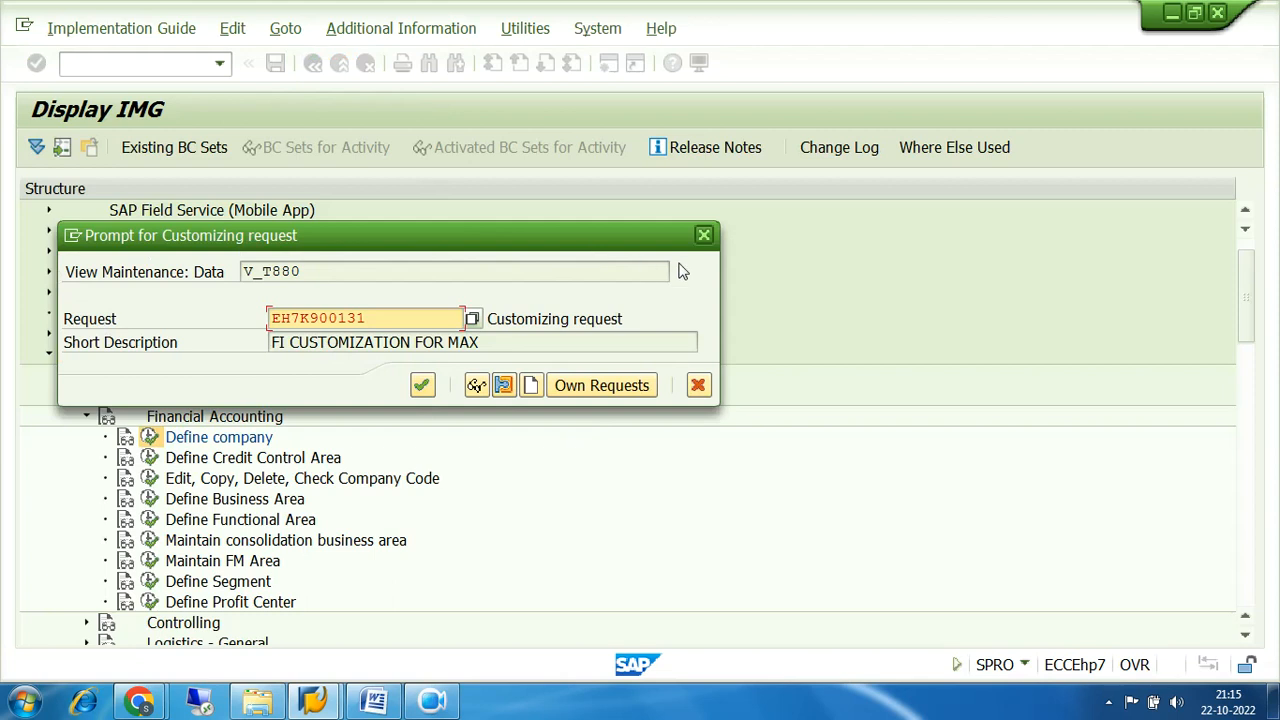
click(602, 387)
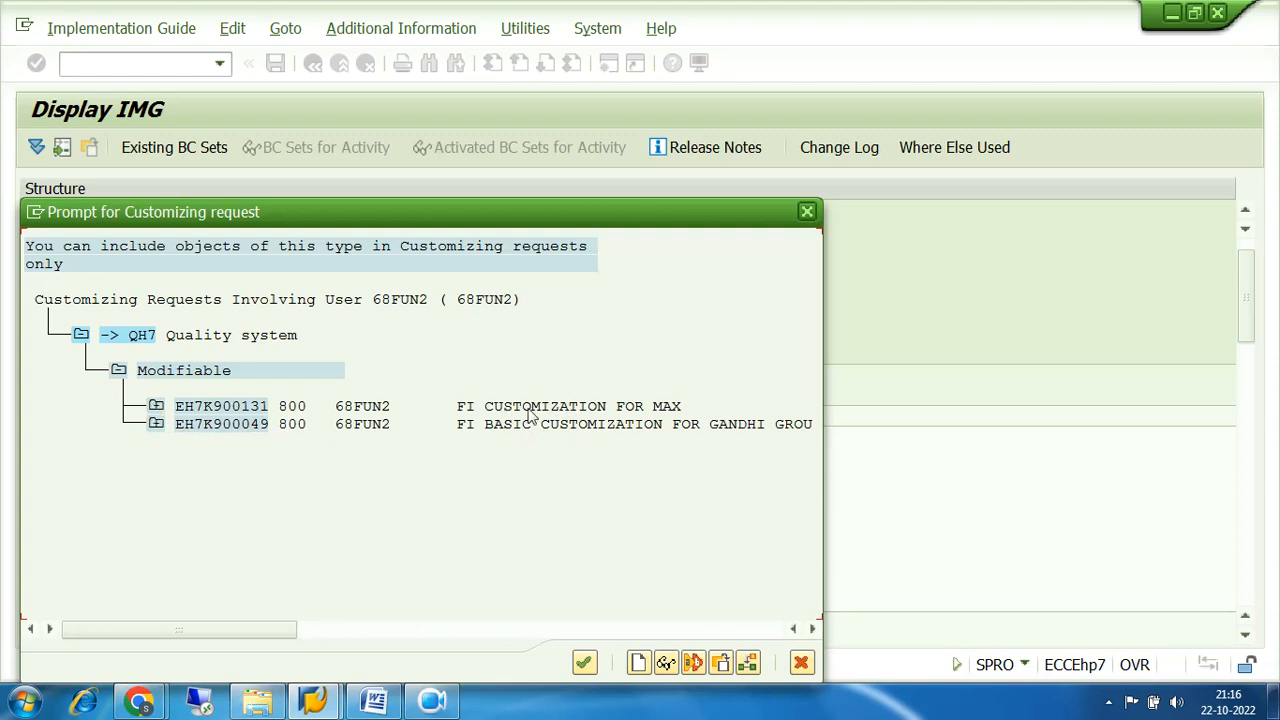
- Examine the request tree under the QH7 Quality system, collapsing and expanding its modifiable customizing requests
click(199, 410)
click(376, 299)
click(468, 300)
click(396, 300)
click(82, 337)
click(82, 337)
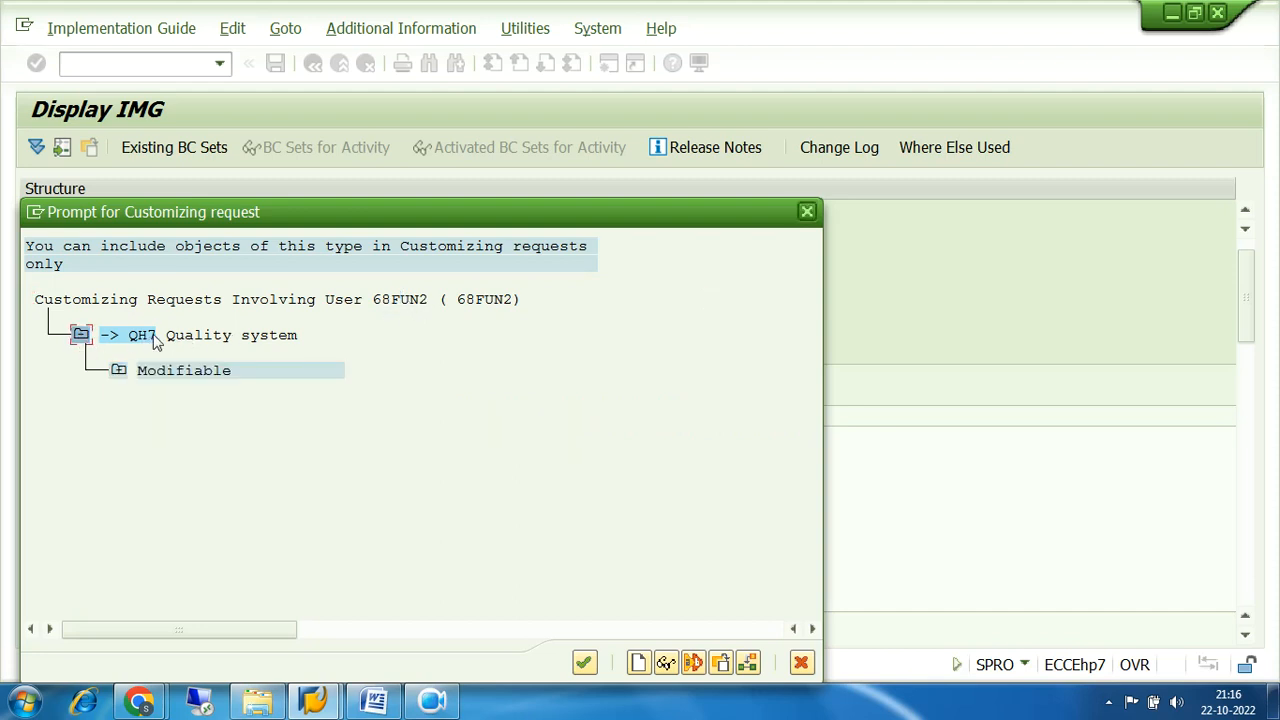
click(118, 372)
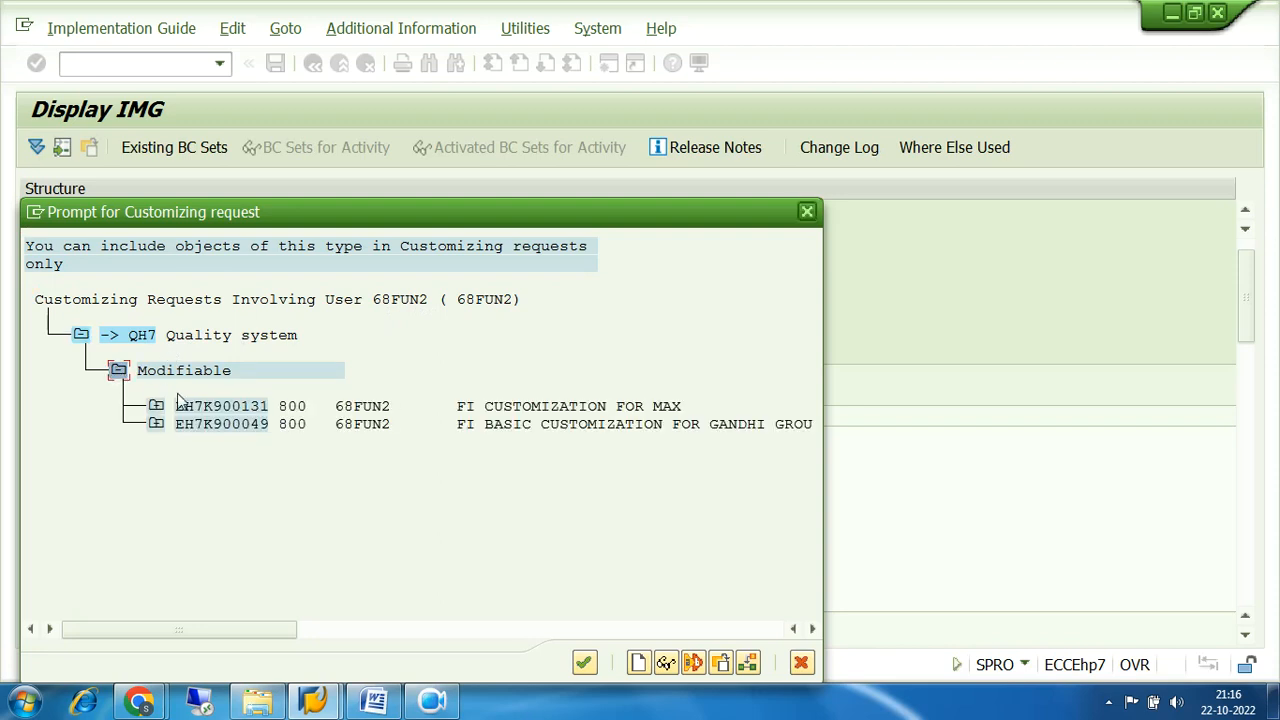
click(497, 413)
click(229, 408)
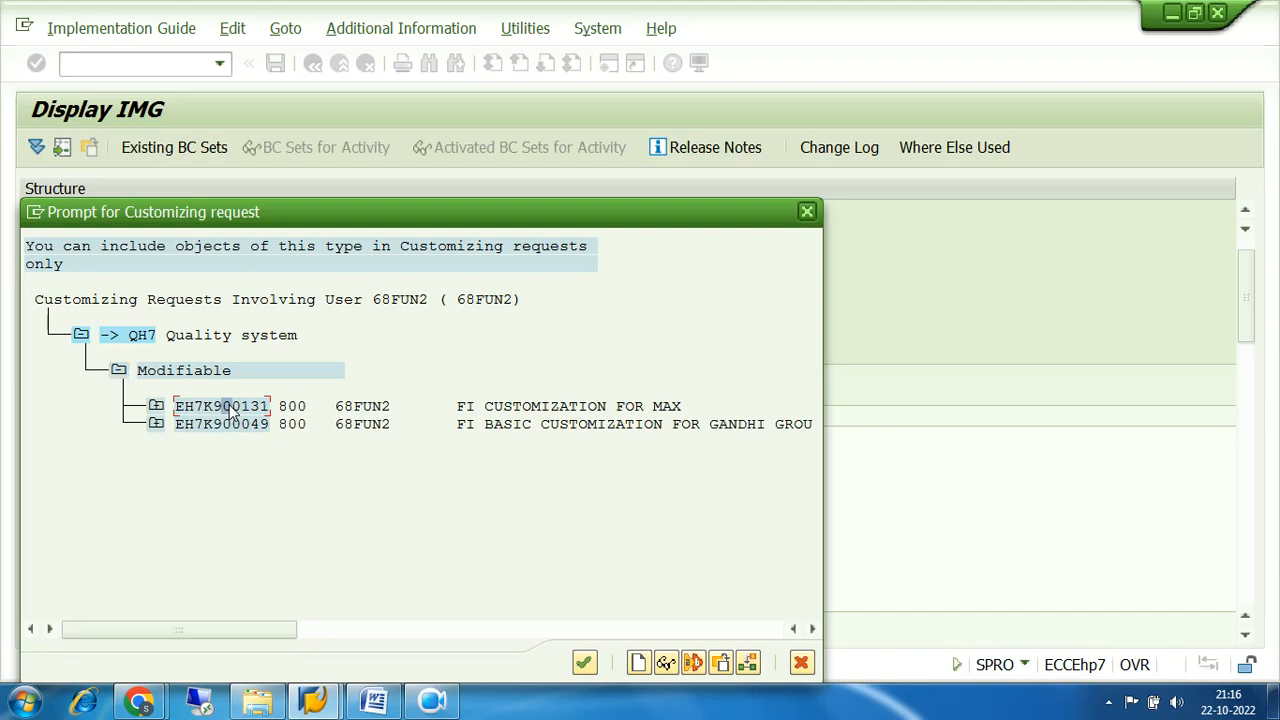
- Compare the owners and descriptions of the customizing requests, and expand the FI CUSTOMIZATION FOR MAX request down to its customizing task's contents
click(250, 428)
click(367, 407)
click(467, 411)
click(362, 411)
click(386, 301)
click(396, 301)
click(488, 407)
click(386, 407)
click(156, 408)
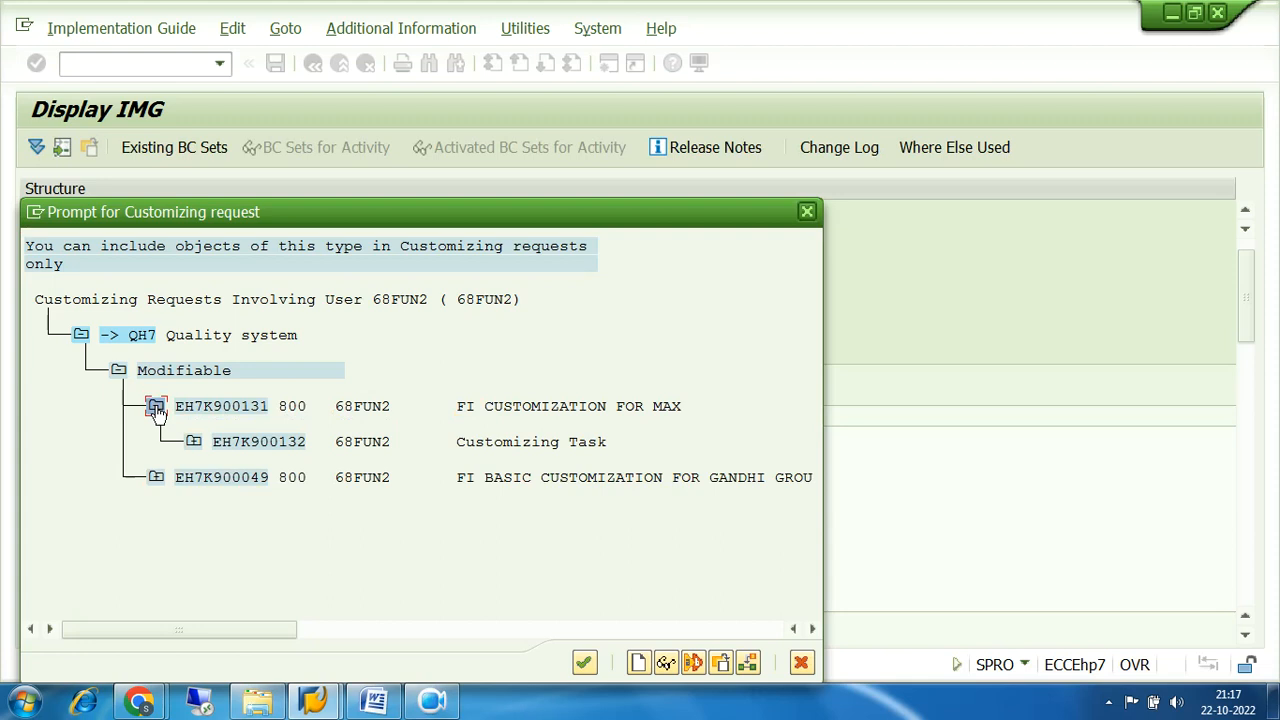
click(193, 441)
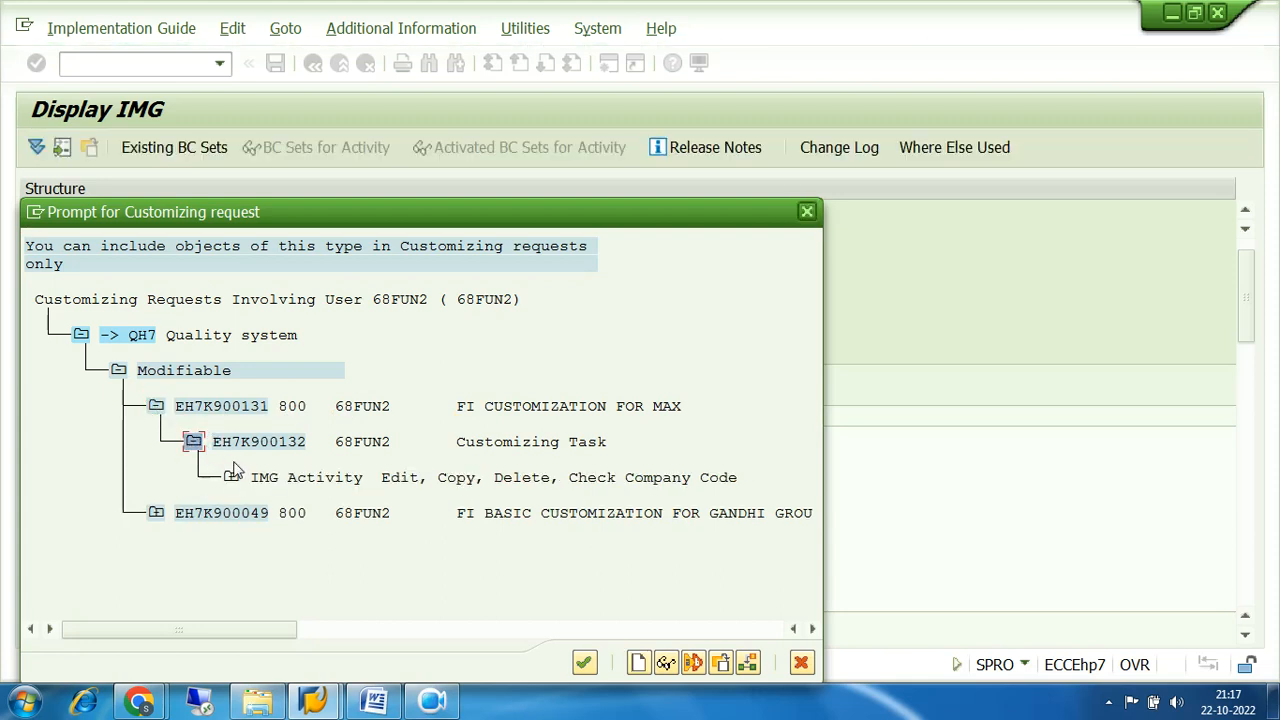
- Expand the IMG Activity entry for Edit, Copy, Delete, Check Company Code in the customizing task
click(232, 476)
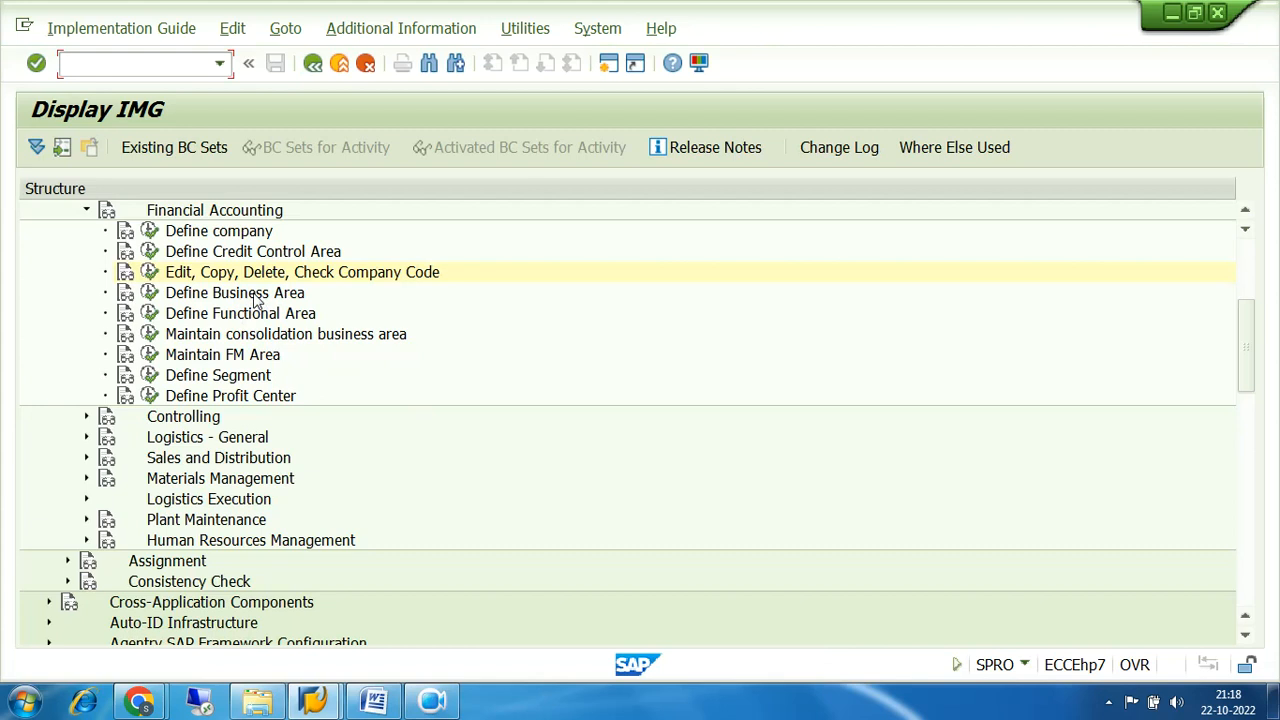
- Open the locked Define company activity for display and look through the company list around the 7000-series numbers
click(149, 231)
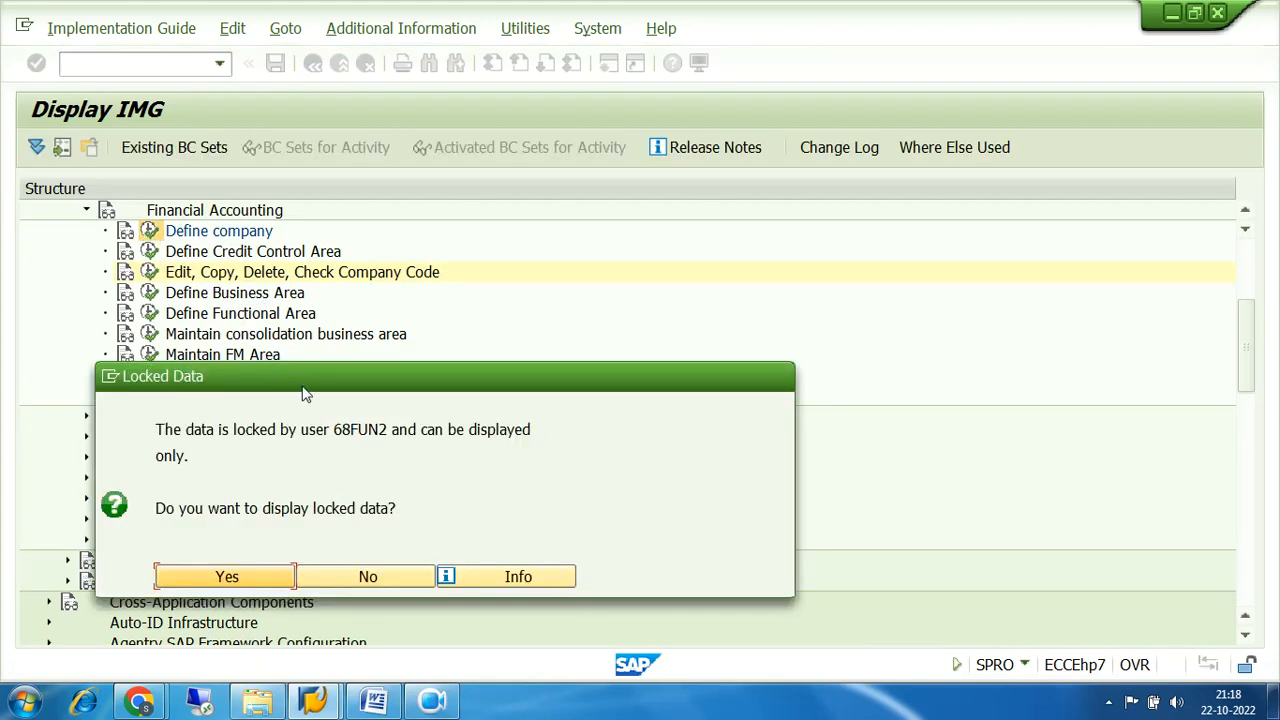
mouse_move(313, 700)
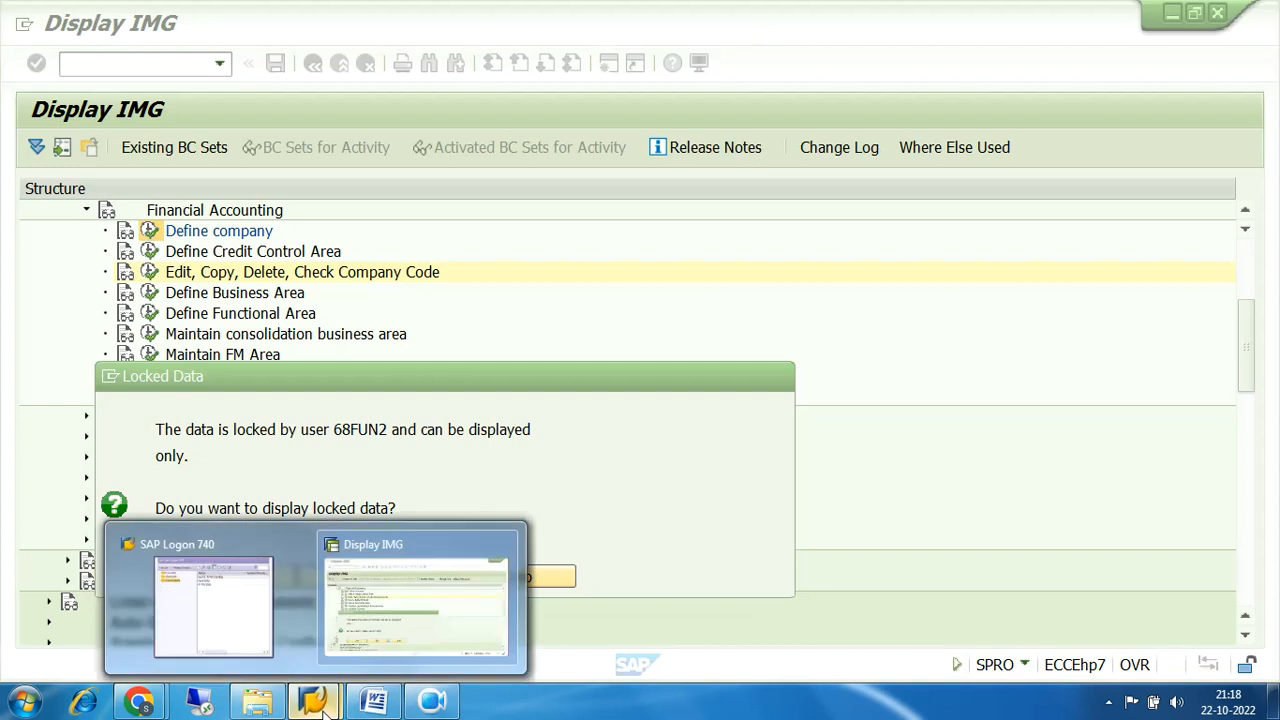
click(398, 630)
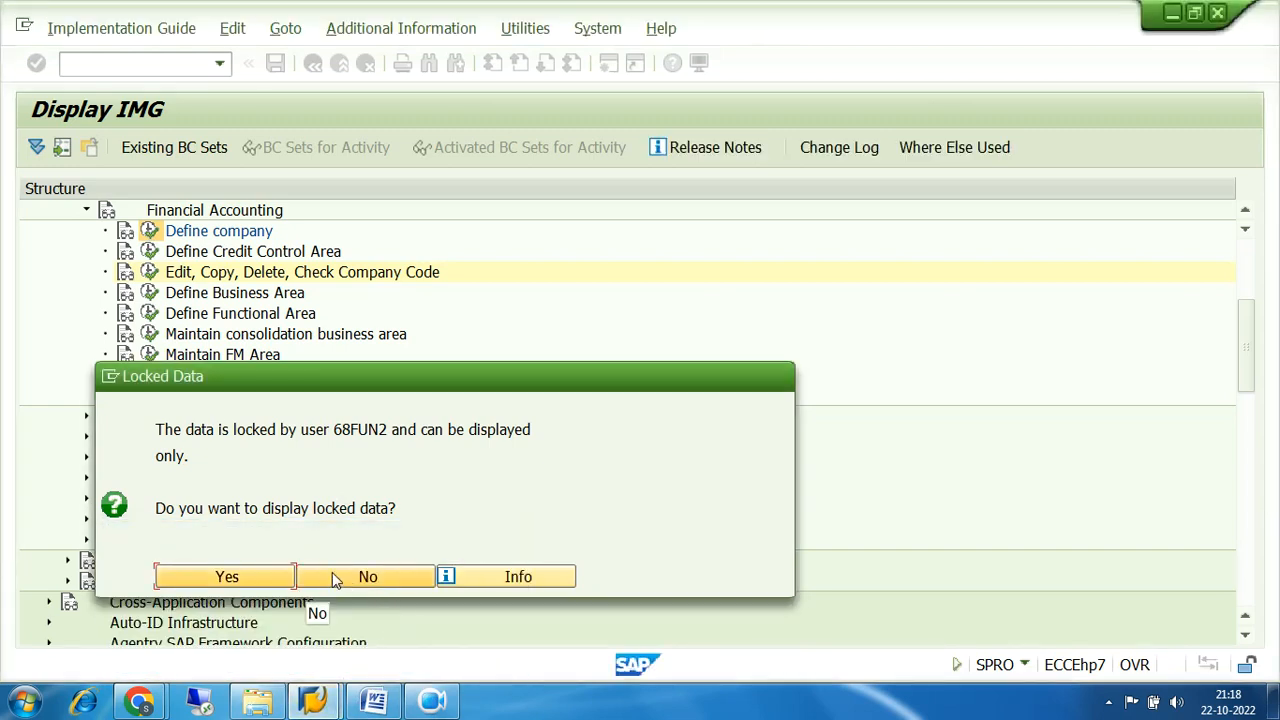
click(246, 577)
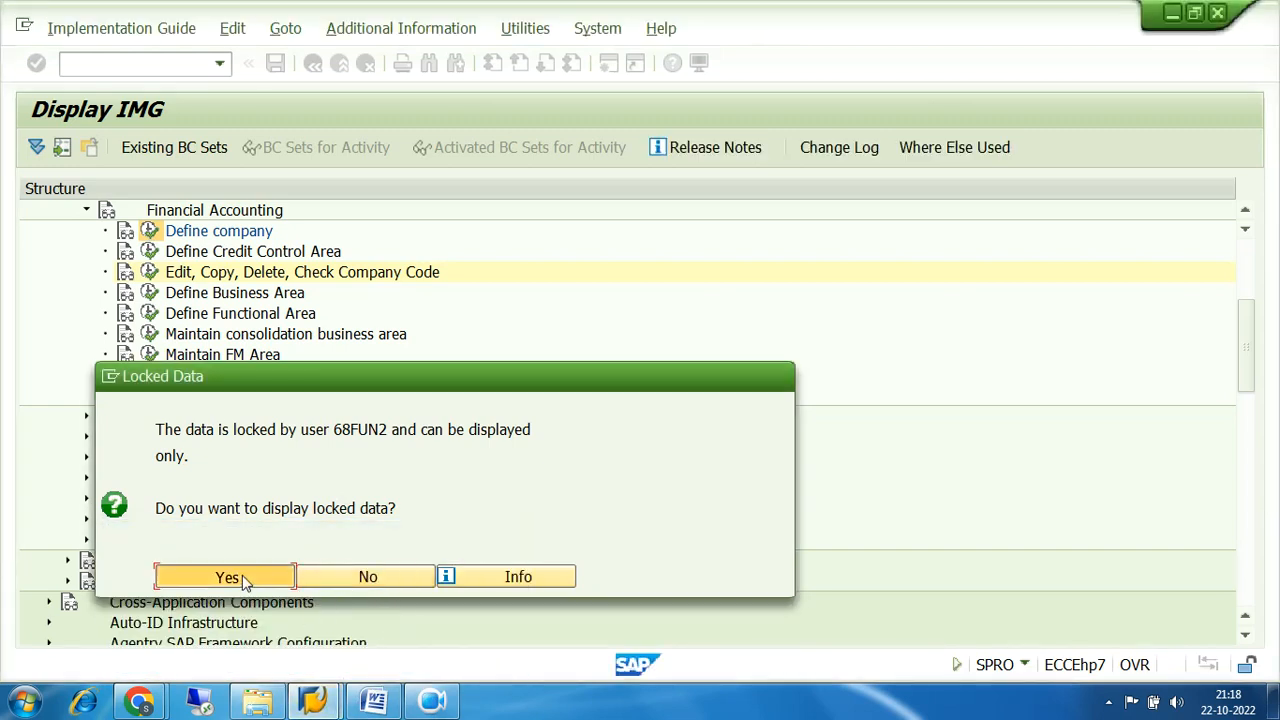
click(357, 630)
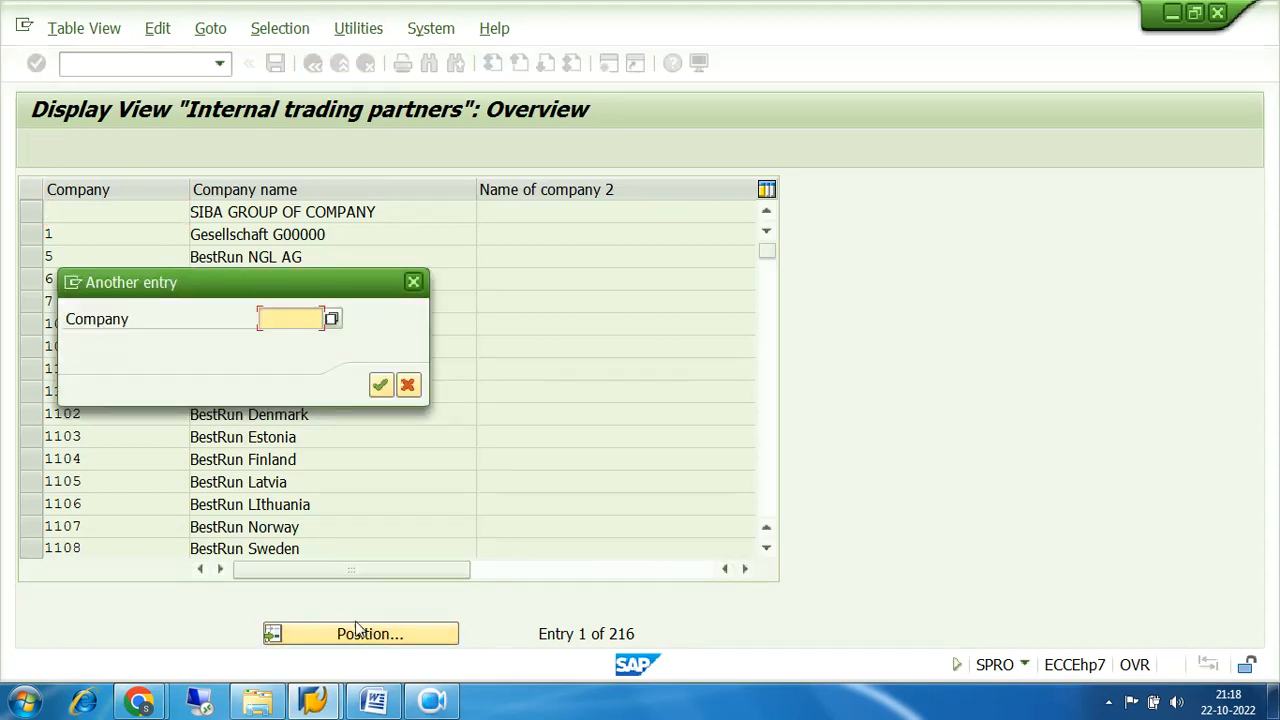
click(413, 282)
click(773, 498)
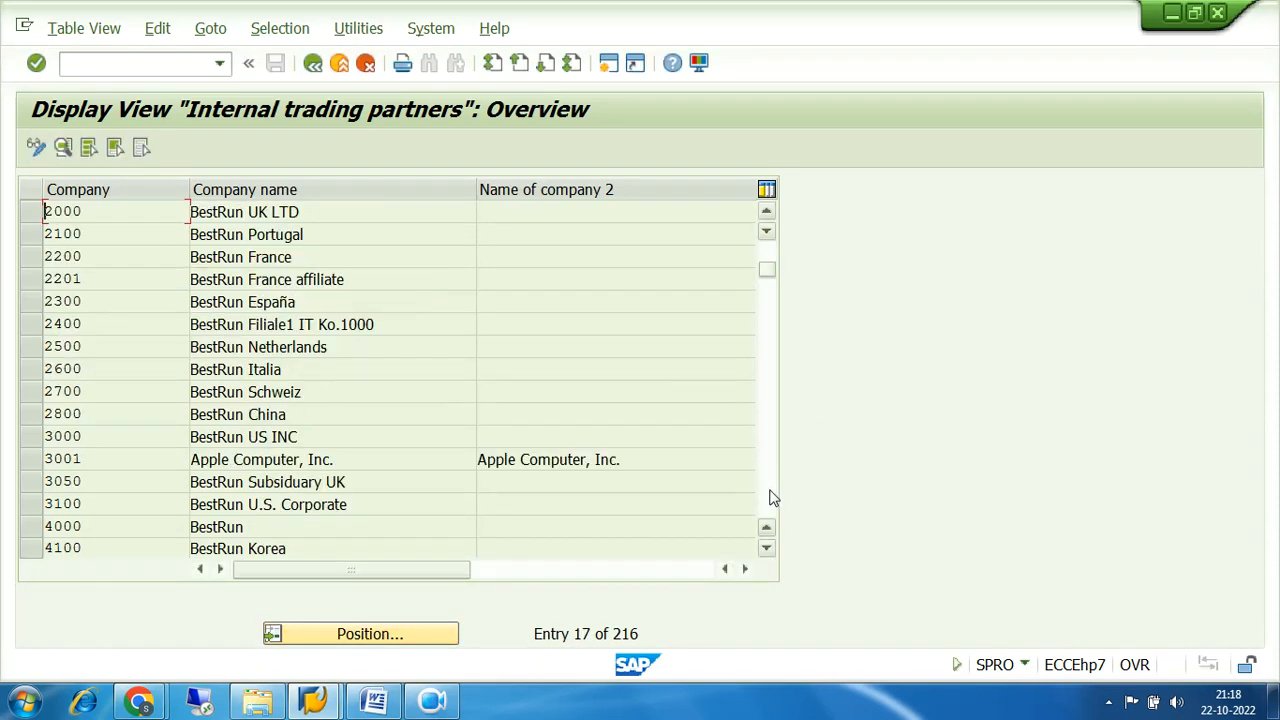
click(773, 498)
click(773, 498)
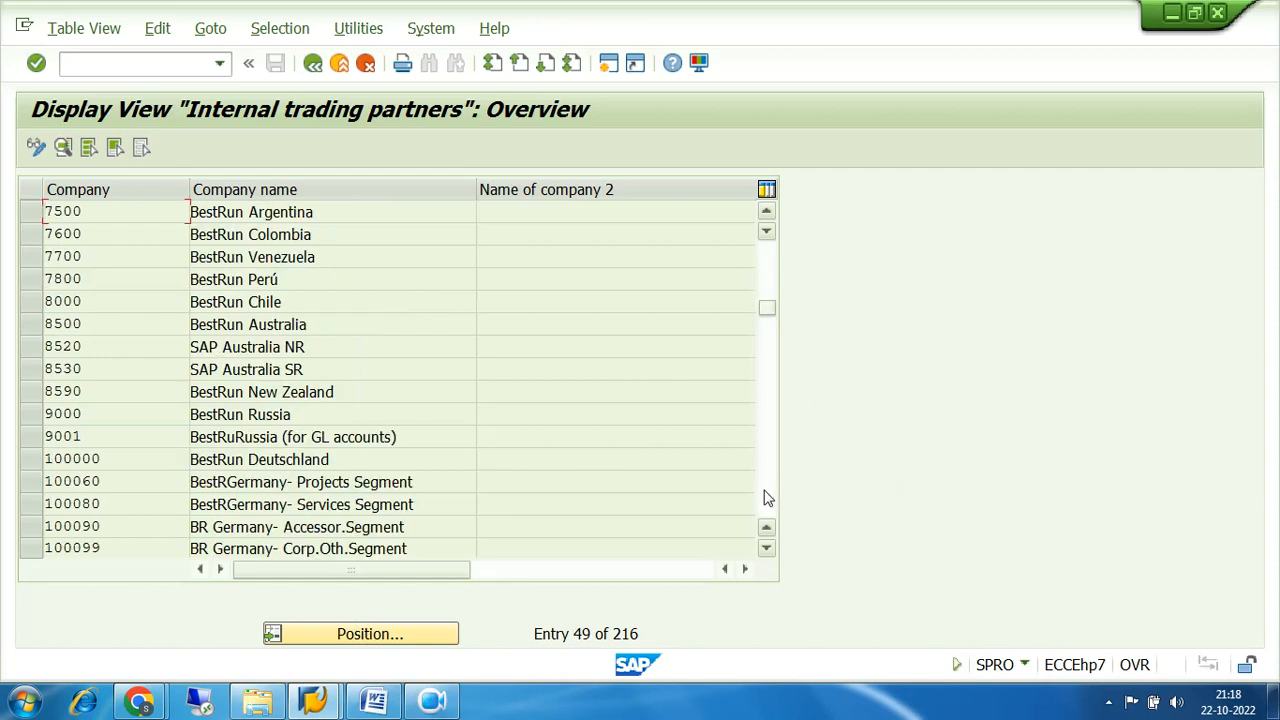
scroll(768, 498, up, 2)
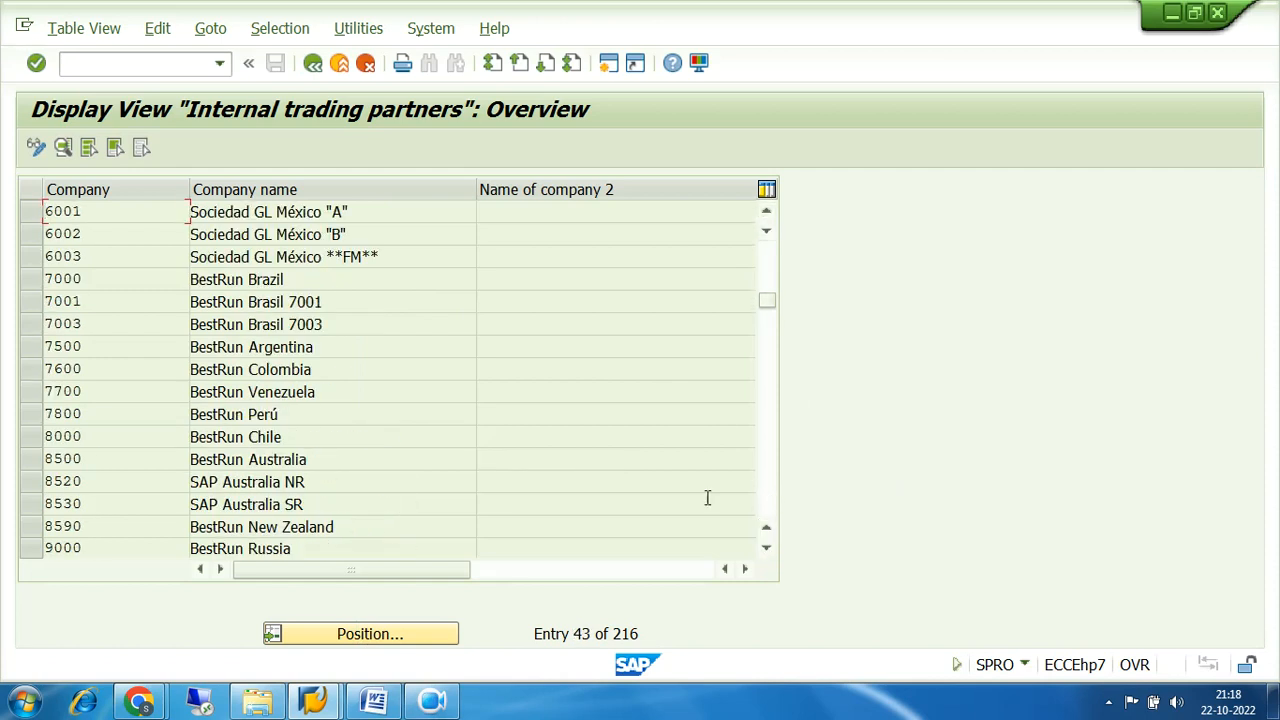
click(312, 63)
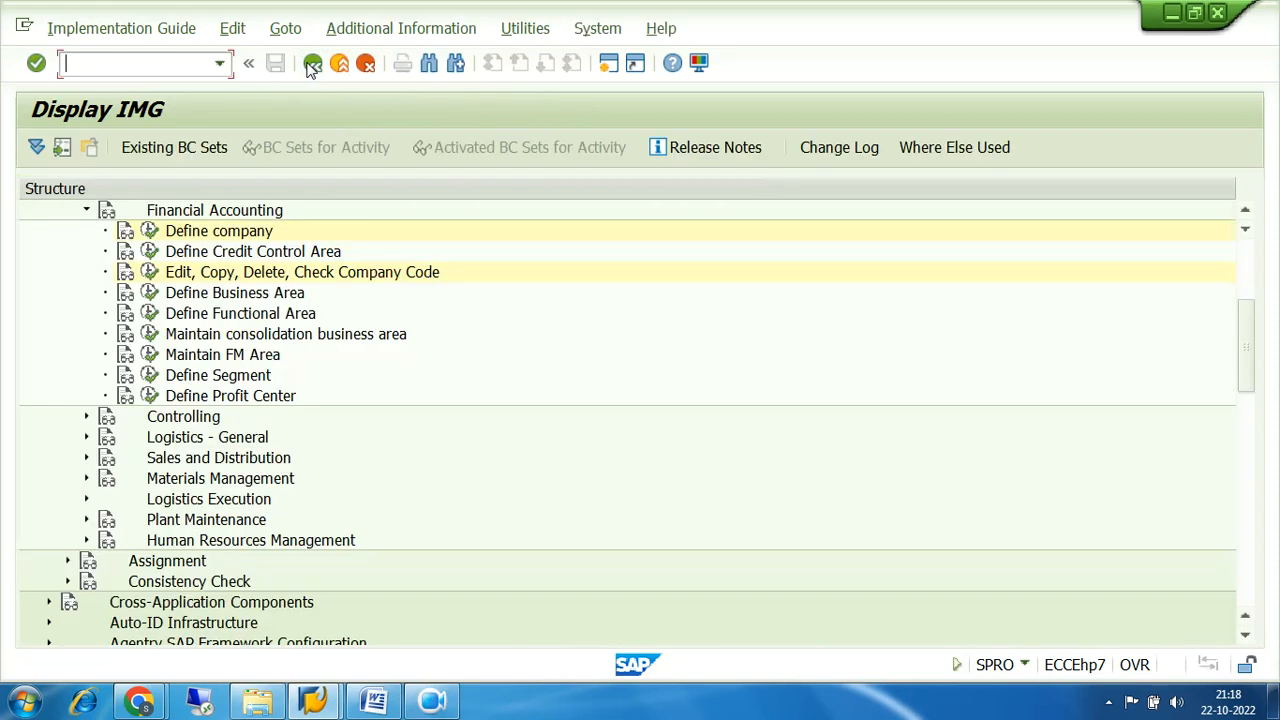
- Try again to open the Define company activity for editing, finally declining to display the locked data
click(325, 705)
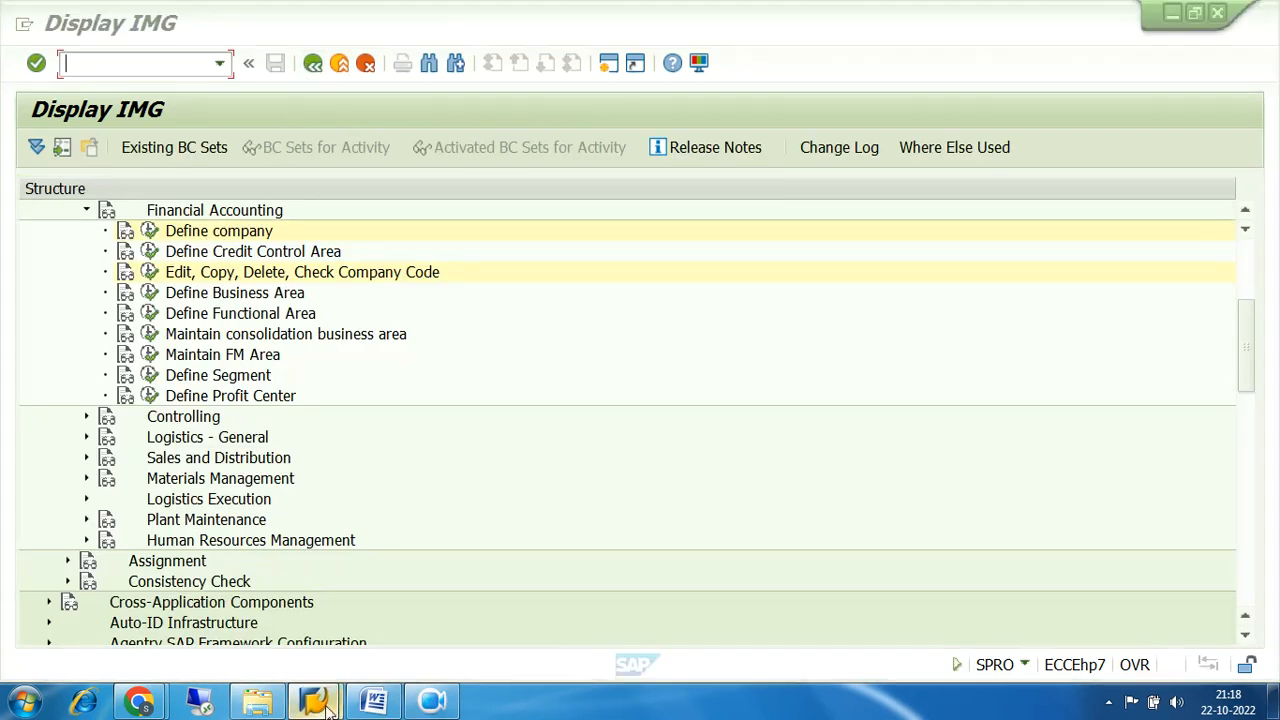
click(370, 638)
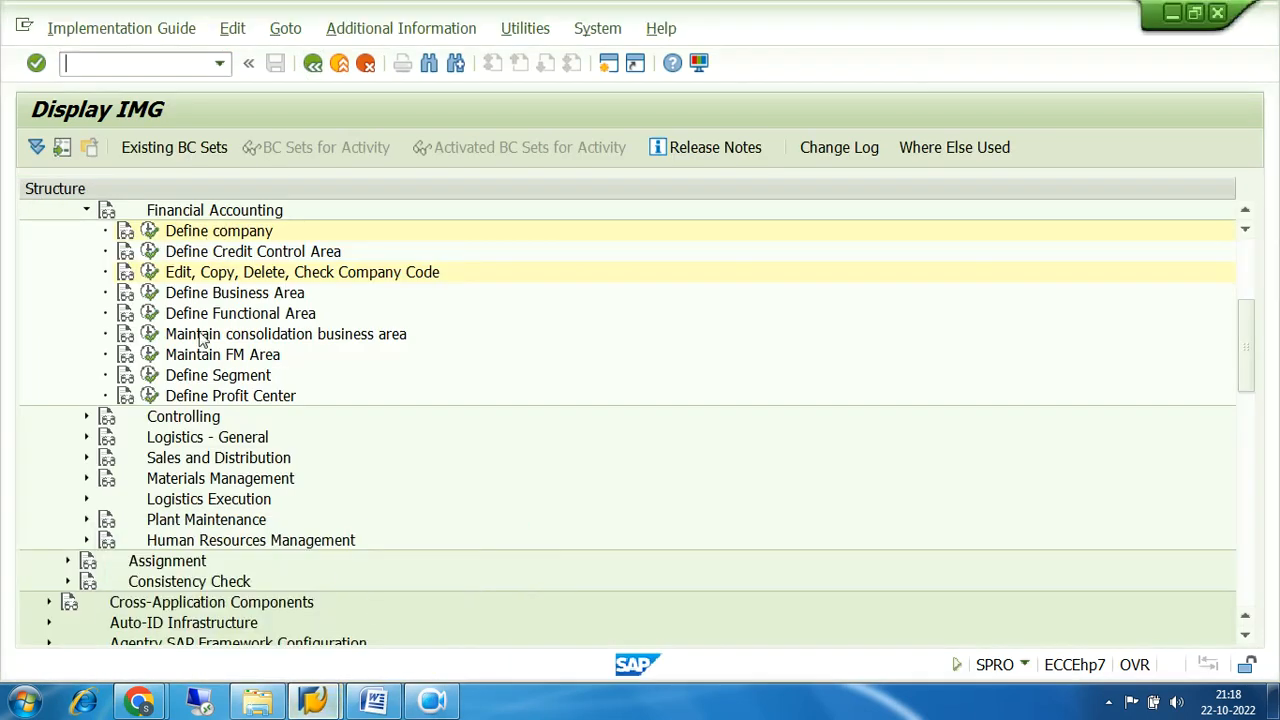
click(148, 231)
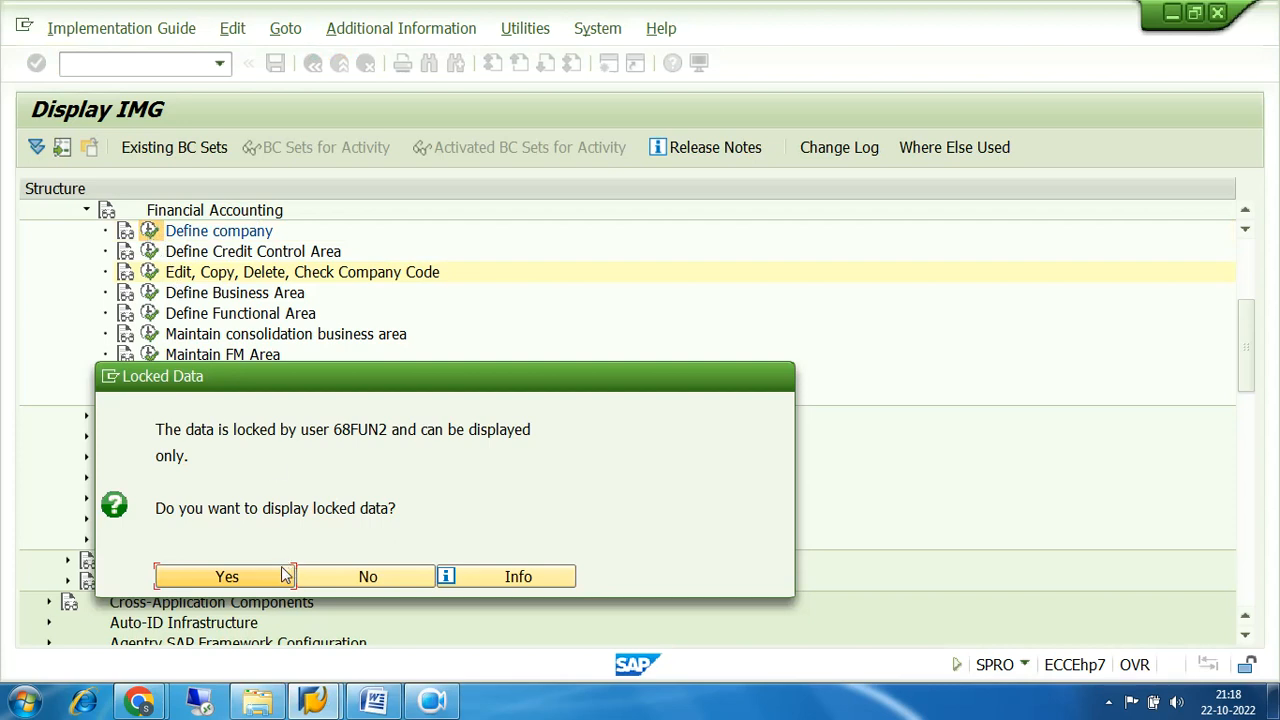
click(227, 577)
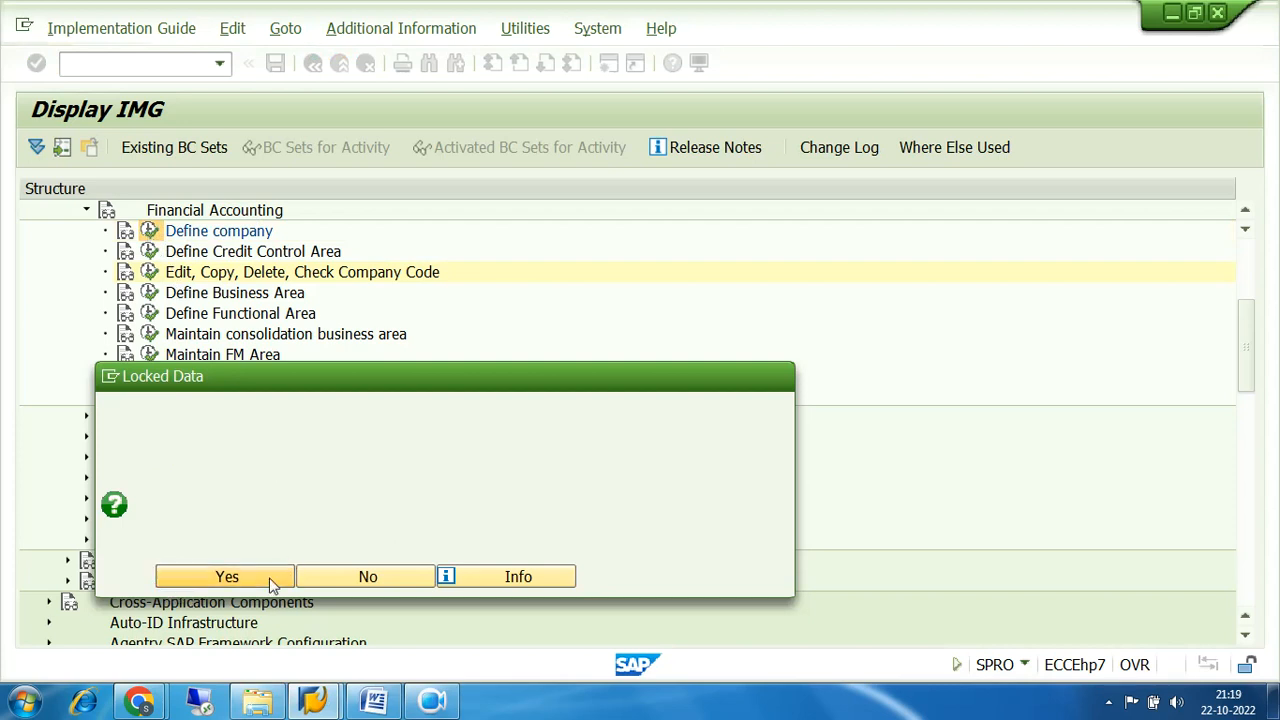
click(312, 63)
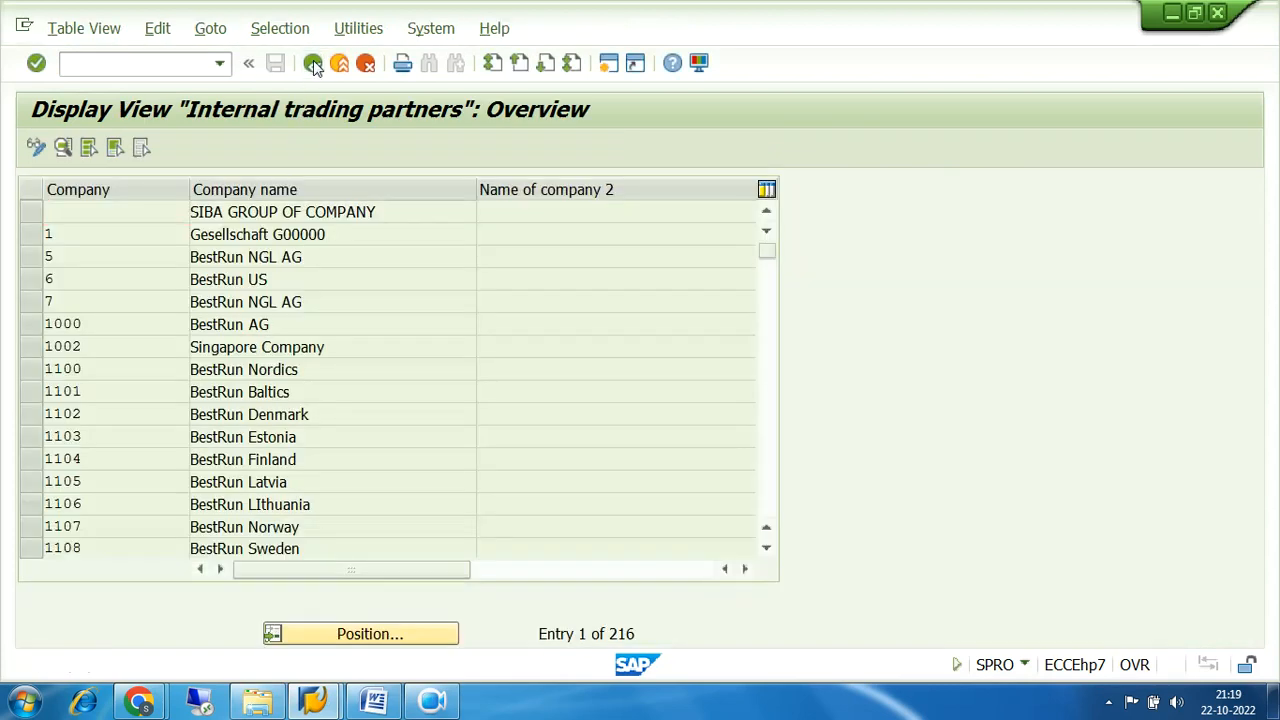
click(149, 231)
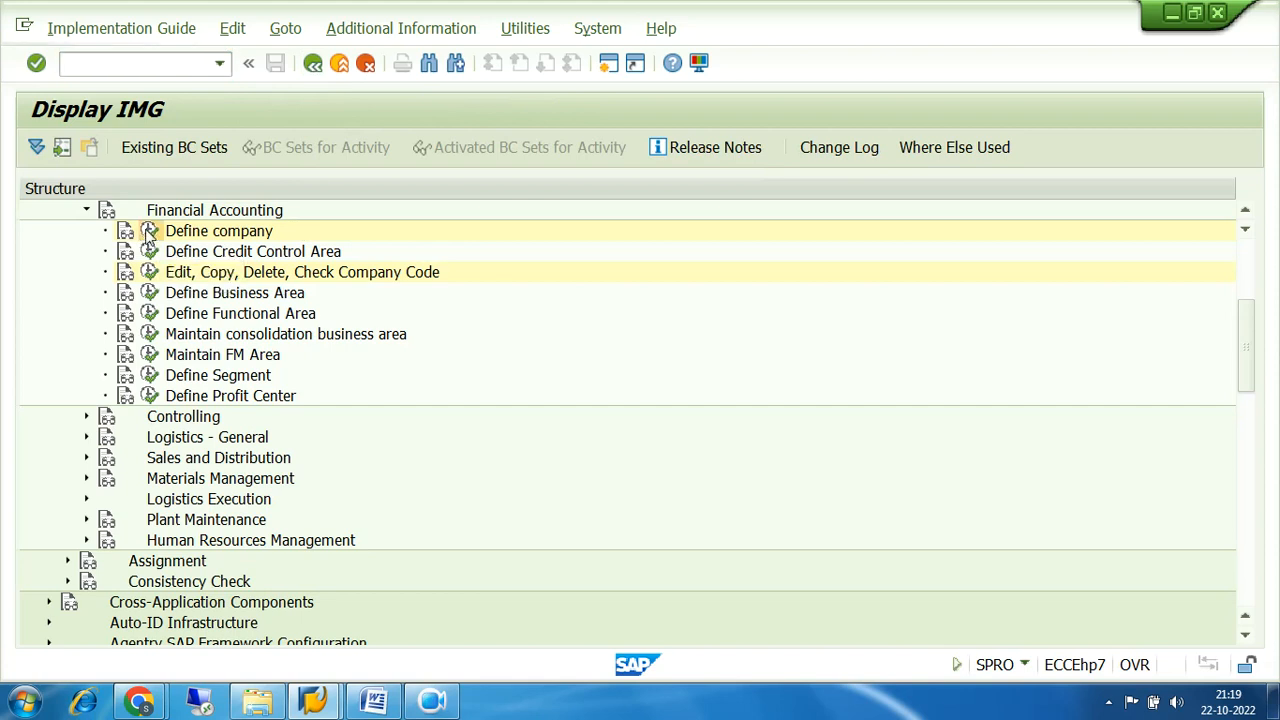
click(370, 580)
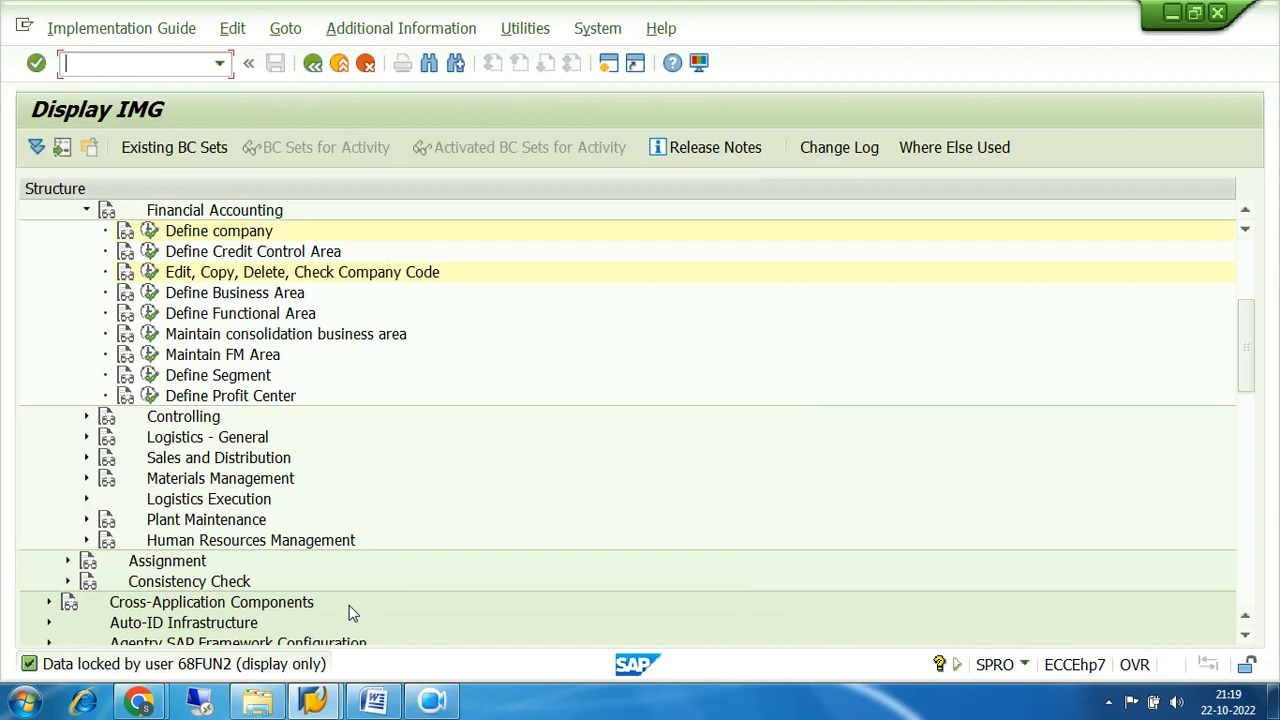
- Leave the current transaction with /N and reopen the SAP Reference IMG from the SPRO favorite
click(322, 705)
click(398, 612)
text(/N)
key(Return)
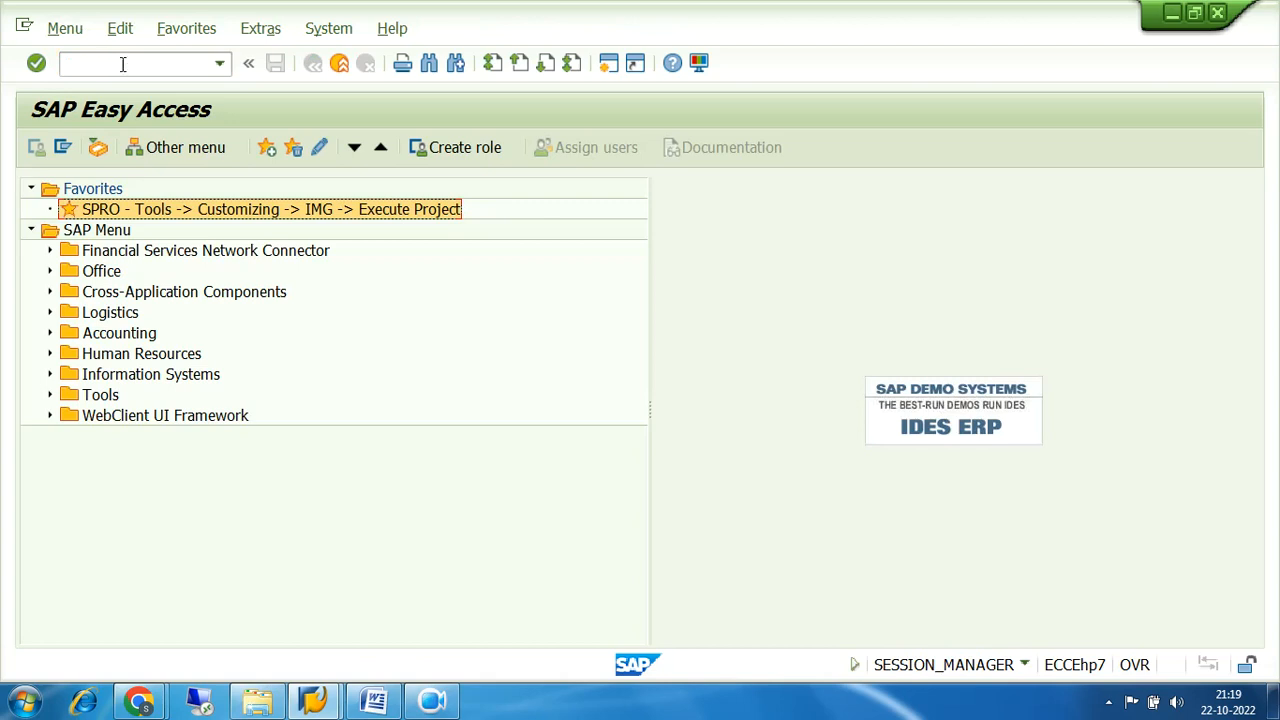
double_click(153, 213)
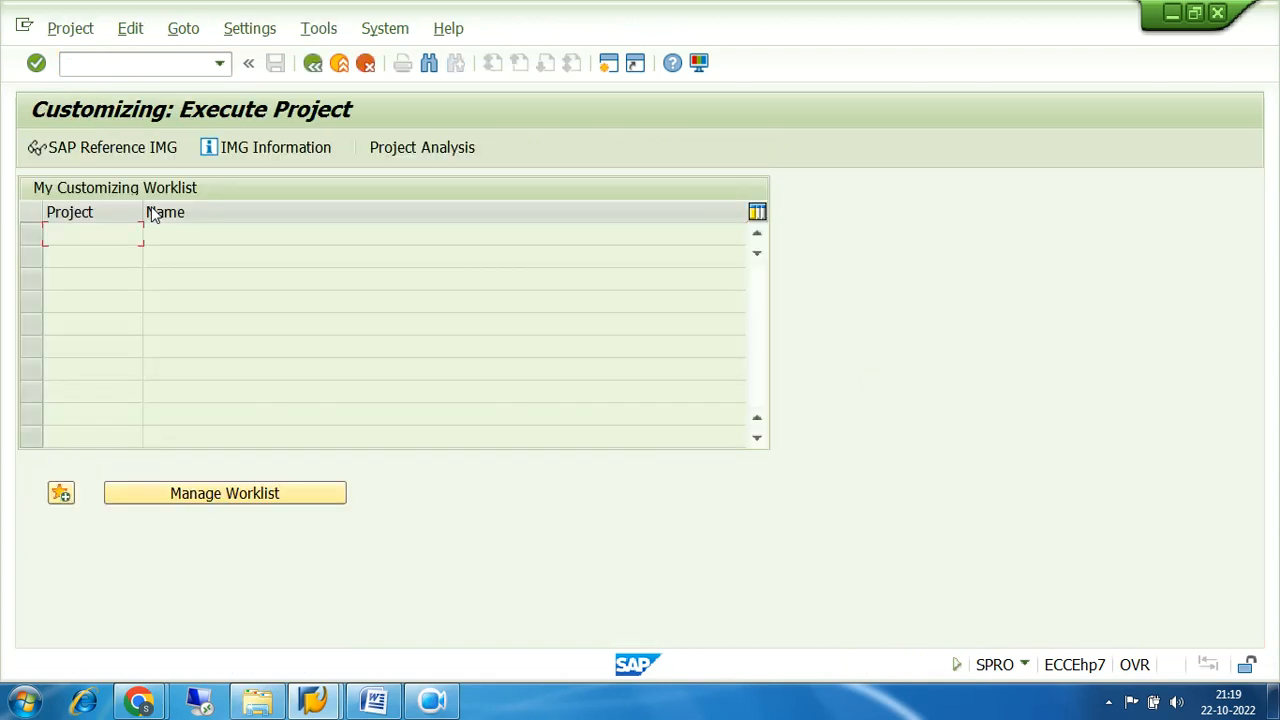
click(140, 150)
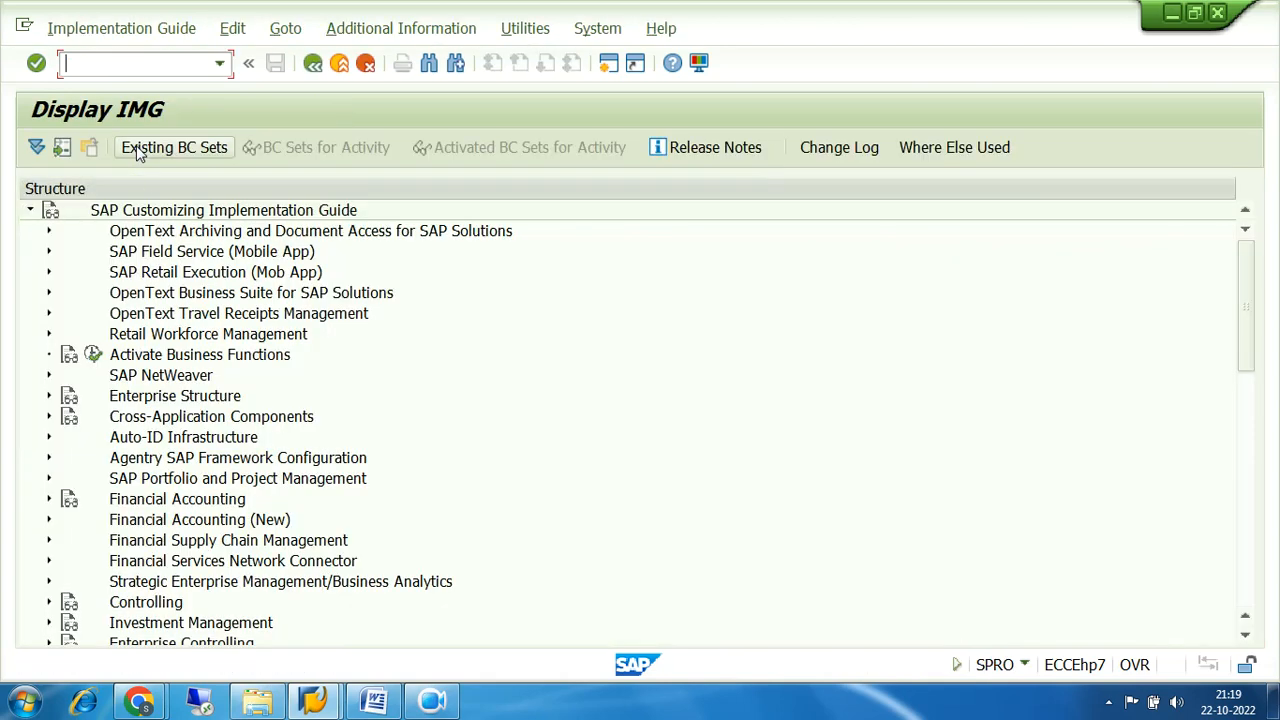
- Open the Define company activity under Enterprise Structure, Definition, Financial Accounting
click(49, 396)
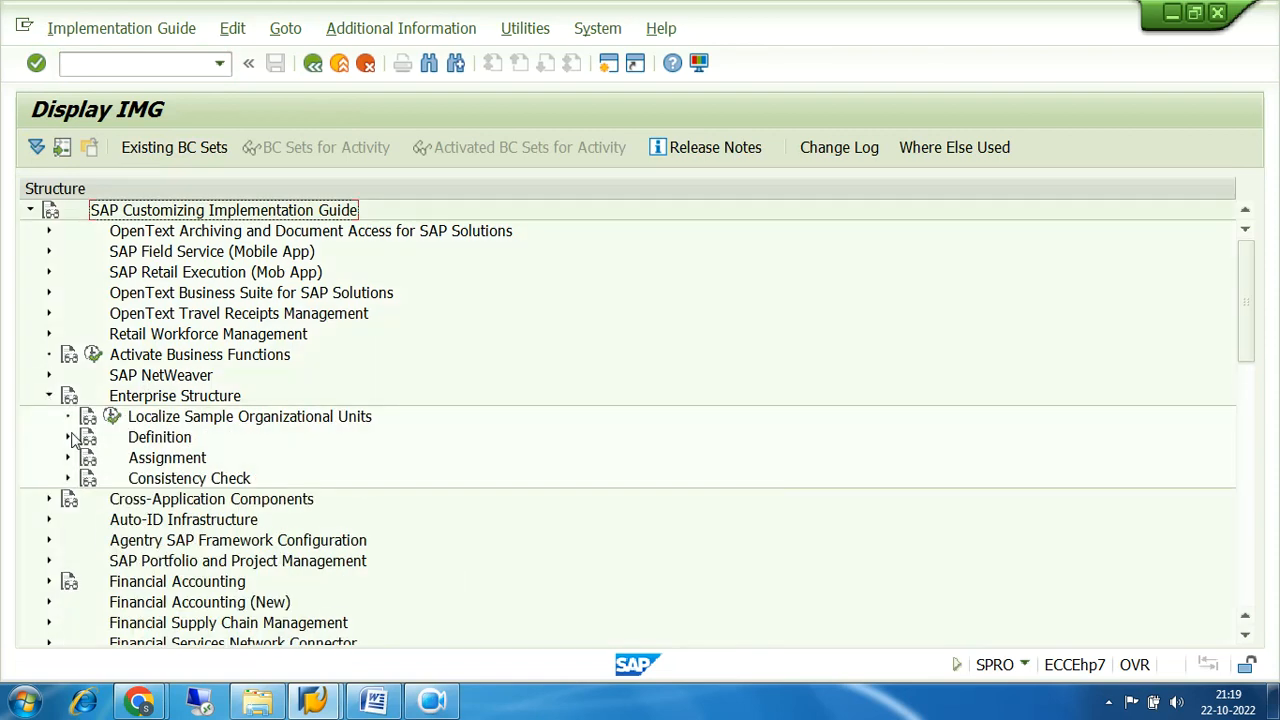
click(68, 437)
click(86, 458)
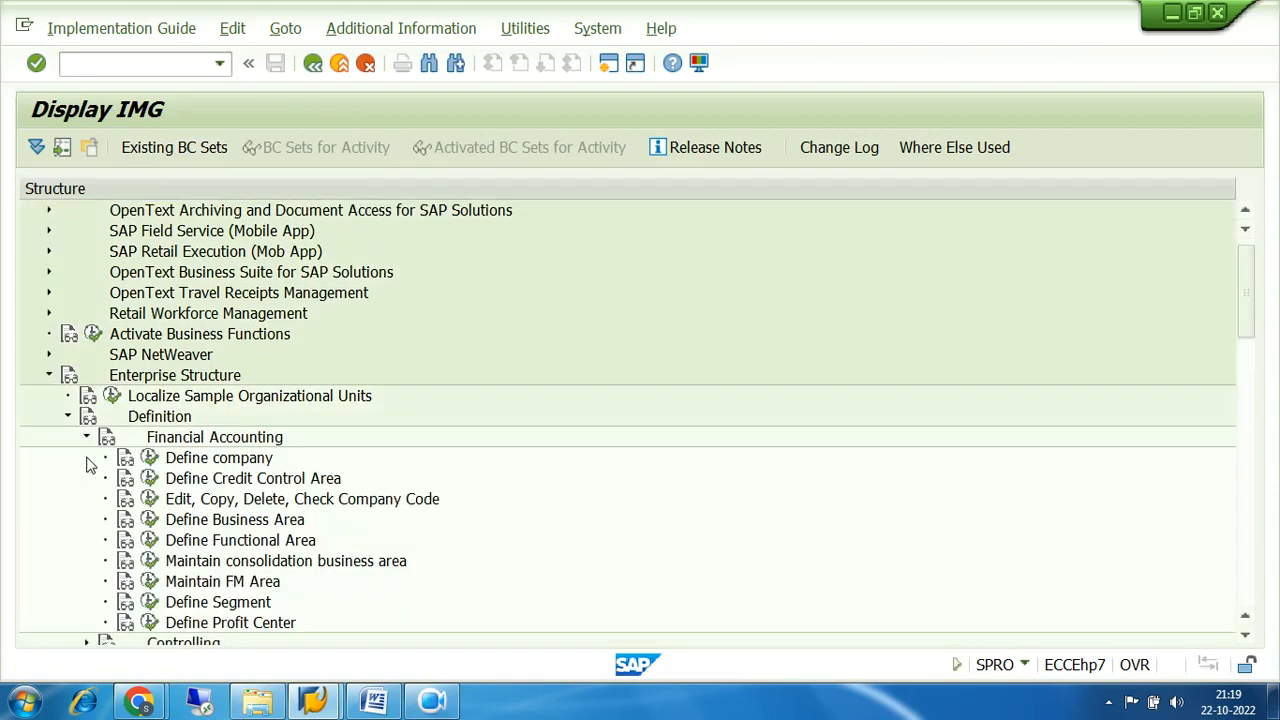
click(150, 459)
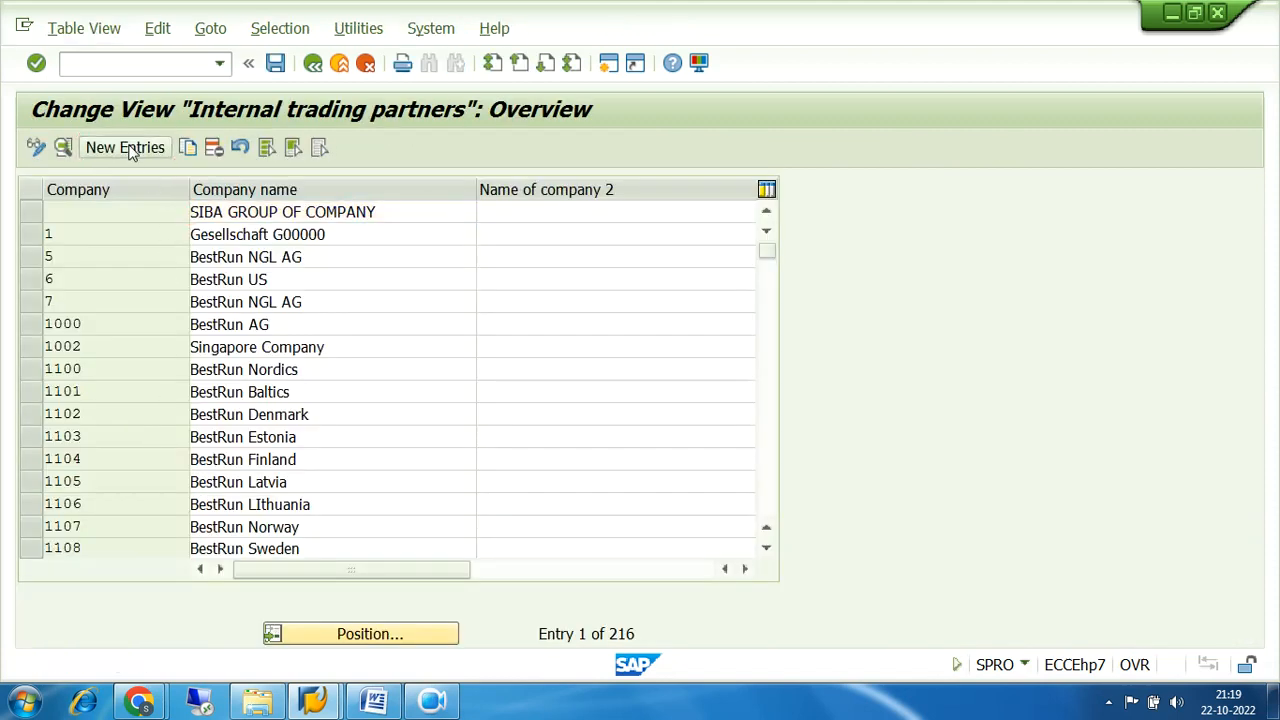
- Create a new company entry with number 7111 and company name MAX GROUP OF COMPANIES
click(125, 147)
text(7111)
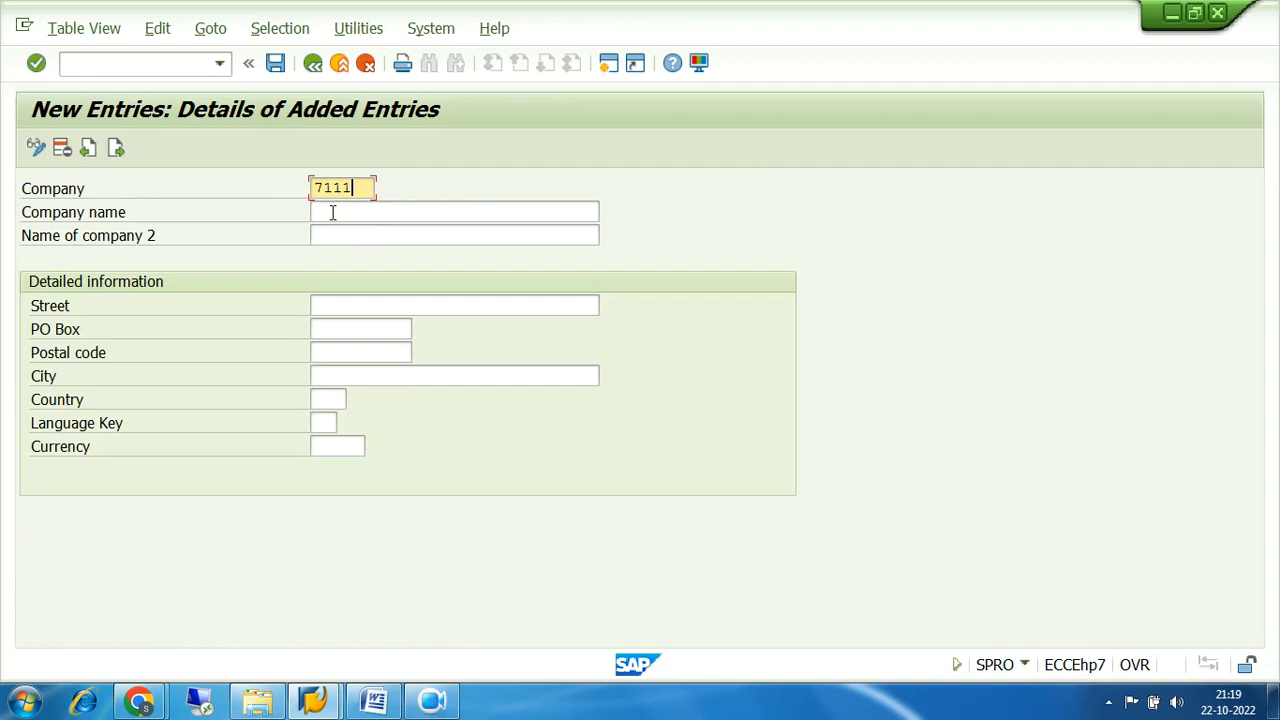
click(333, 212)
click(346, 229)
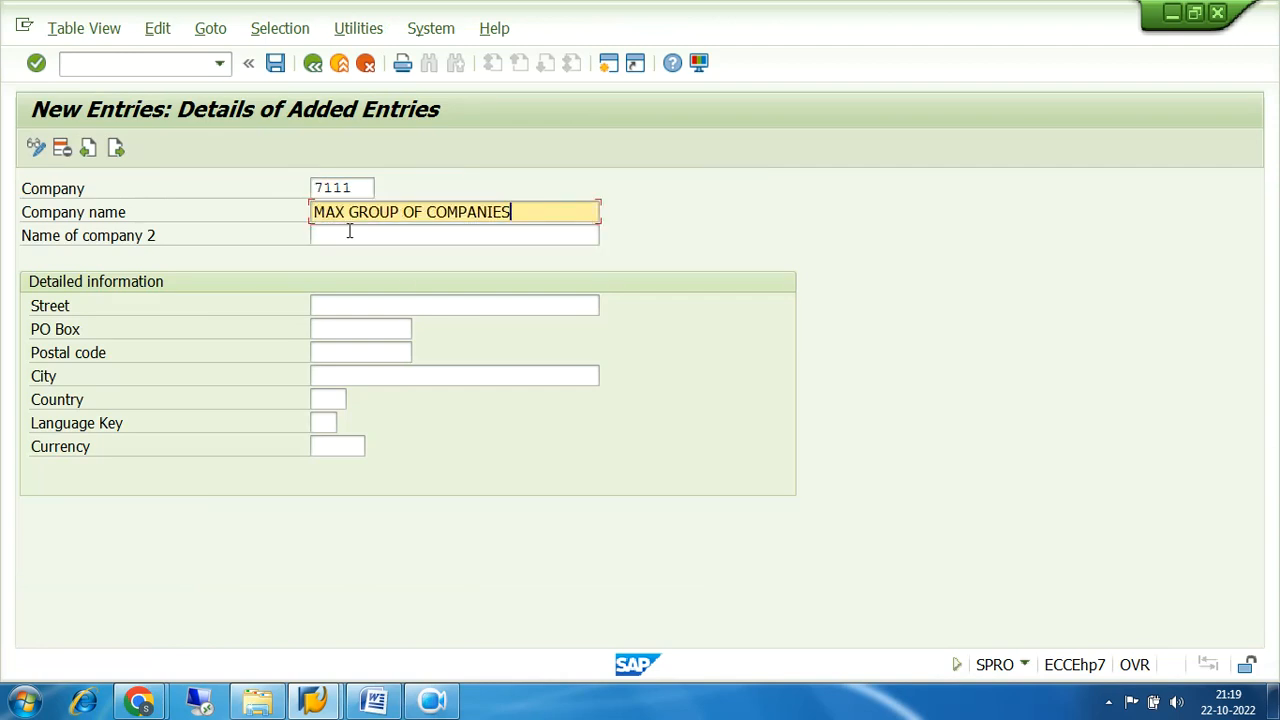
- Fill in the new company's street, PO box, postal code and city
click(336, 303)
click(345, 328)
click(350, 328)
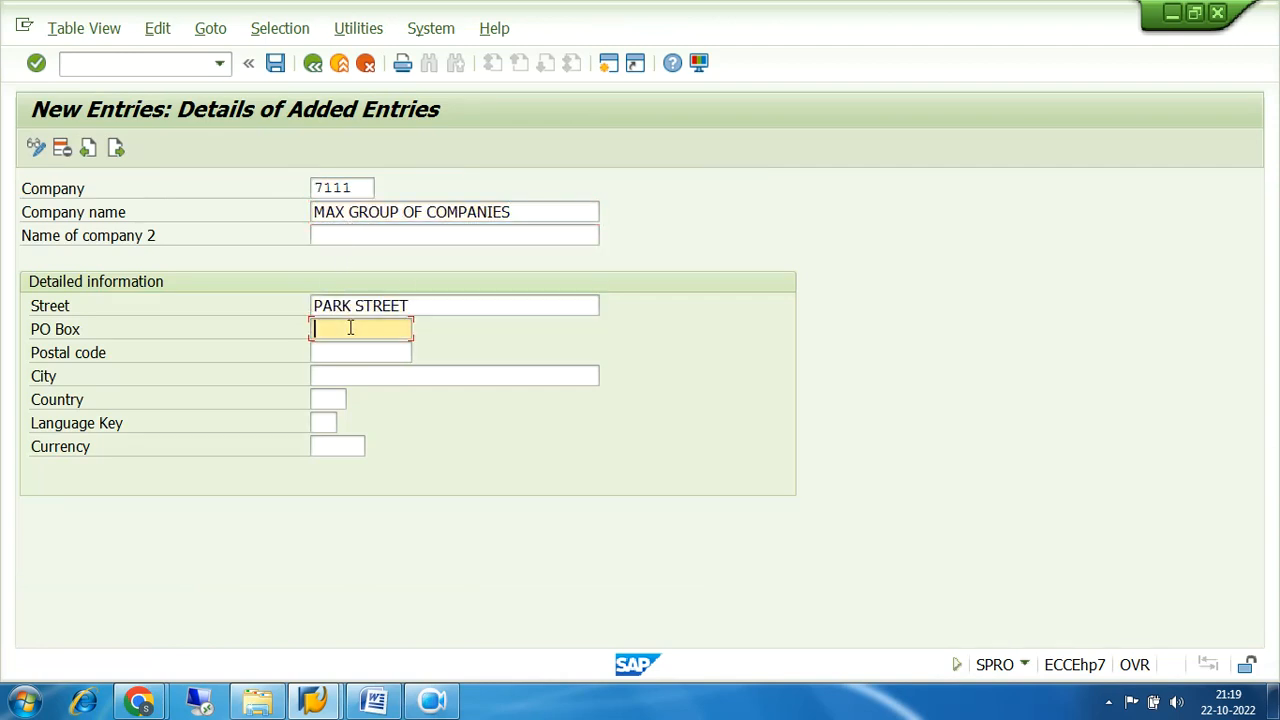
click(354, 348)
click(354, 351)
click(357, 373)
click(325, 375)
click(361, 393)
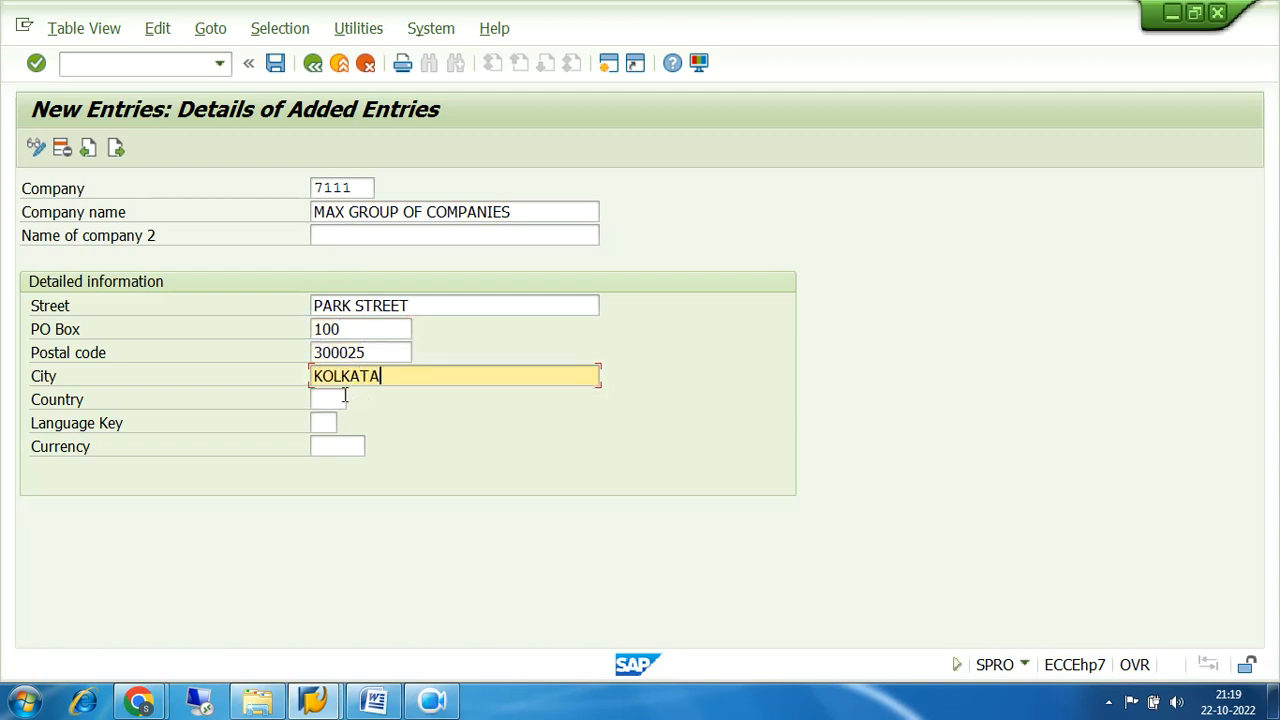
- Set company 7111's country to IN, its language key to EN and its currency to INR
click(343, 398)
click(345, 422)
click(334, 422)
click(325, 443)
click(334, 446)
click(324, 467)
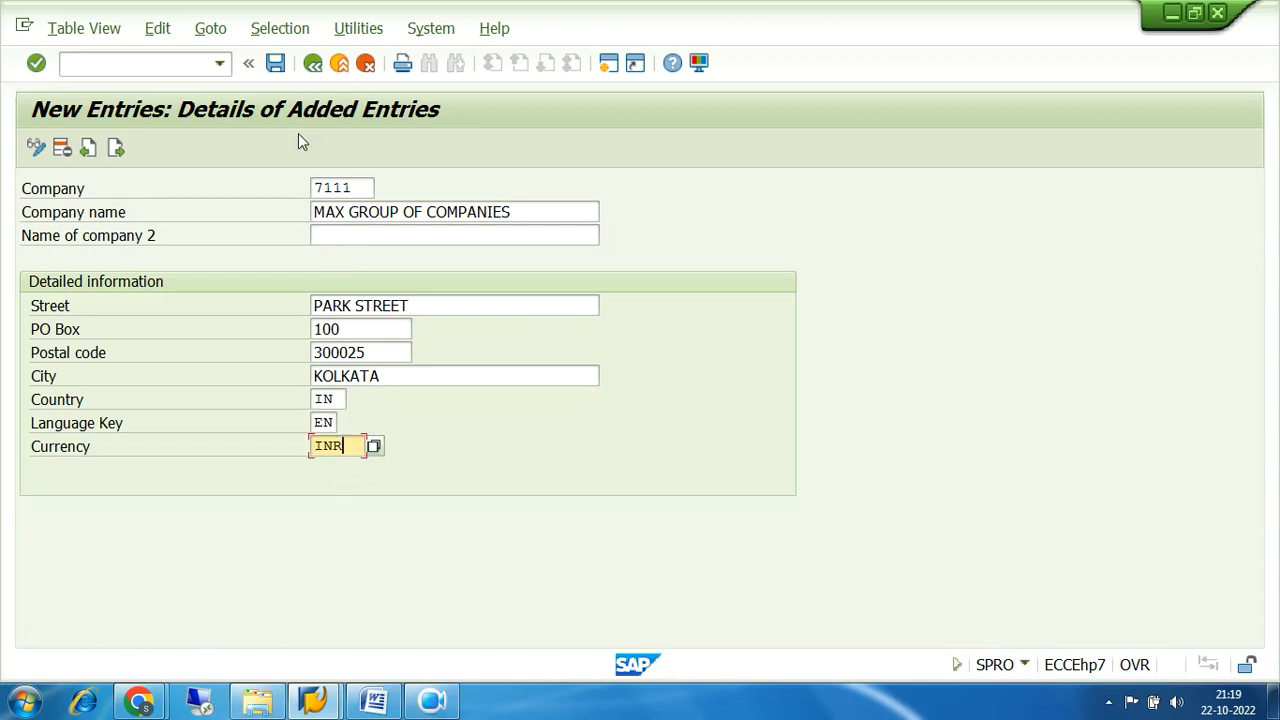
- Save company 7111 in the FI CUSTOMIZATION FOR MAX customizing request and return to the IMG structure
click(275, 63)
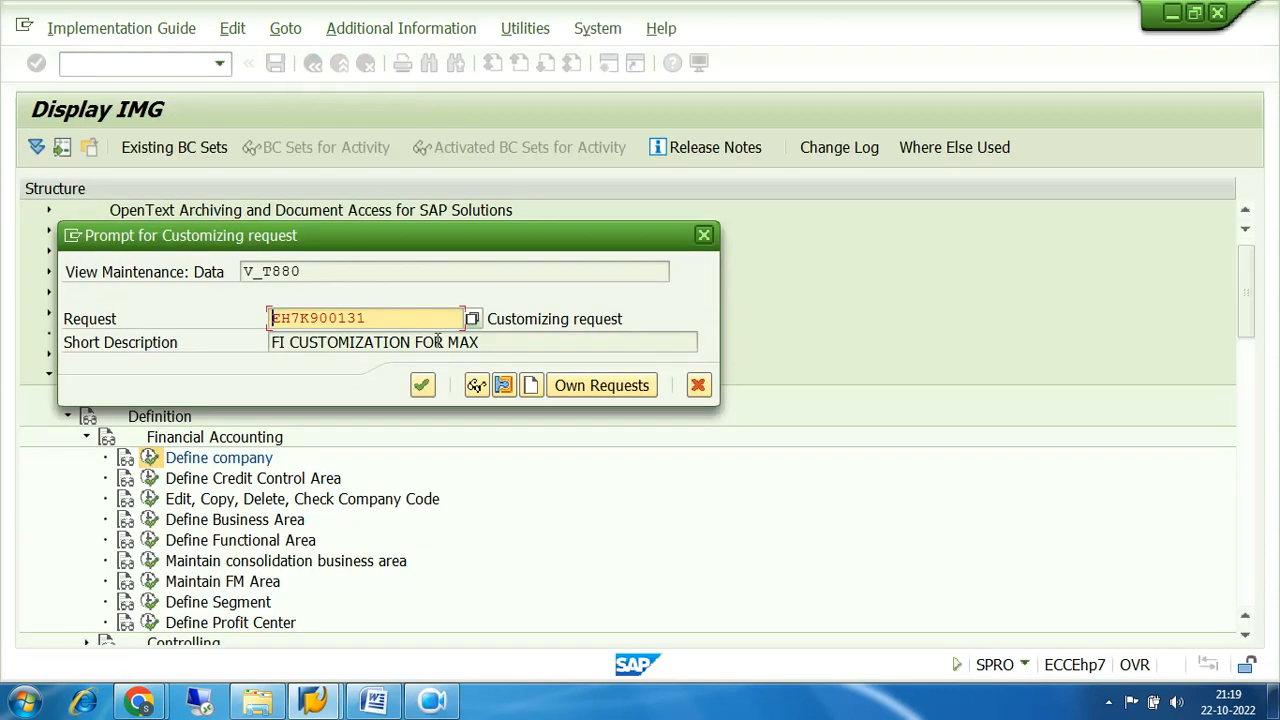
drag(484, 342, 84, 338)
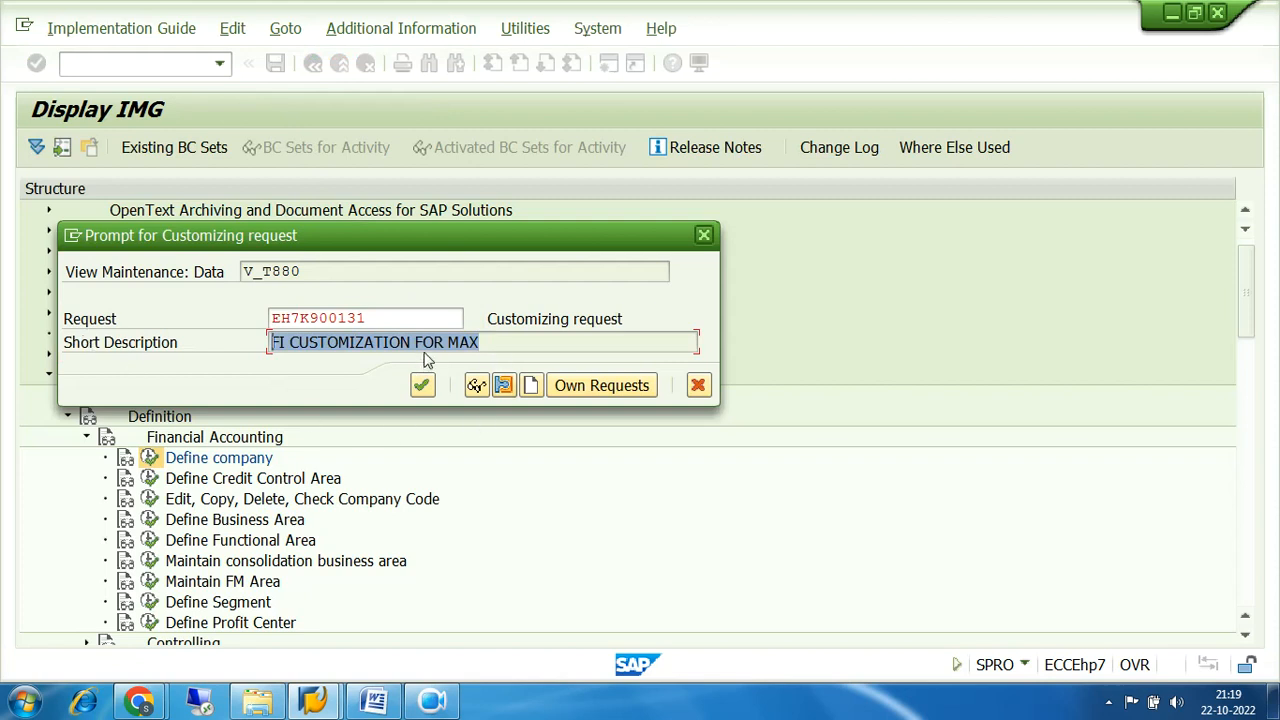
drag(485, 342, 214, 348)
click(422, 386)
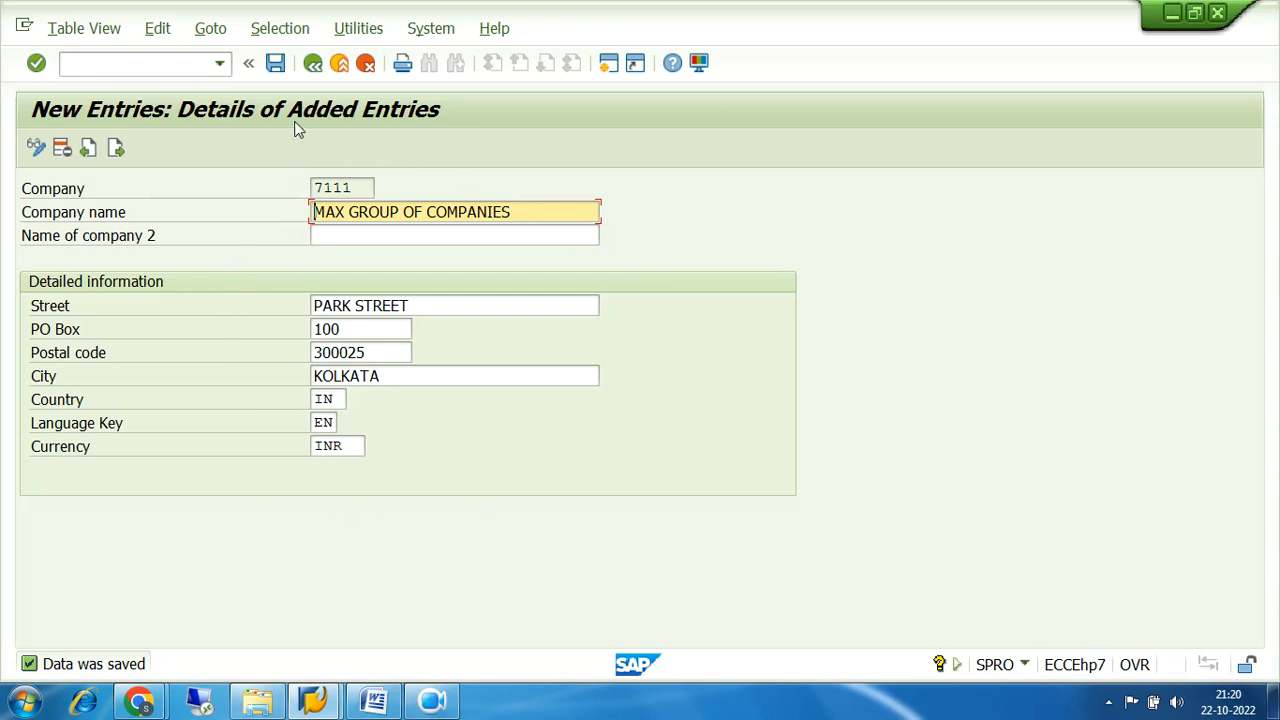
click(313, 64)
click(313, 64)
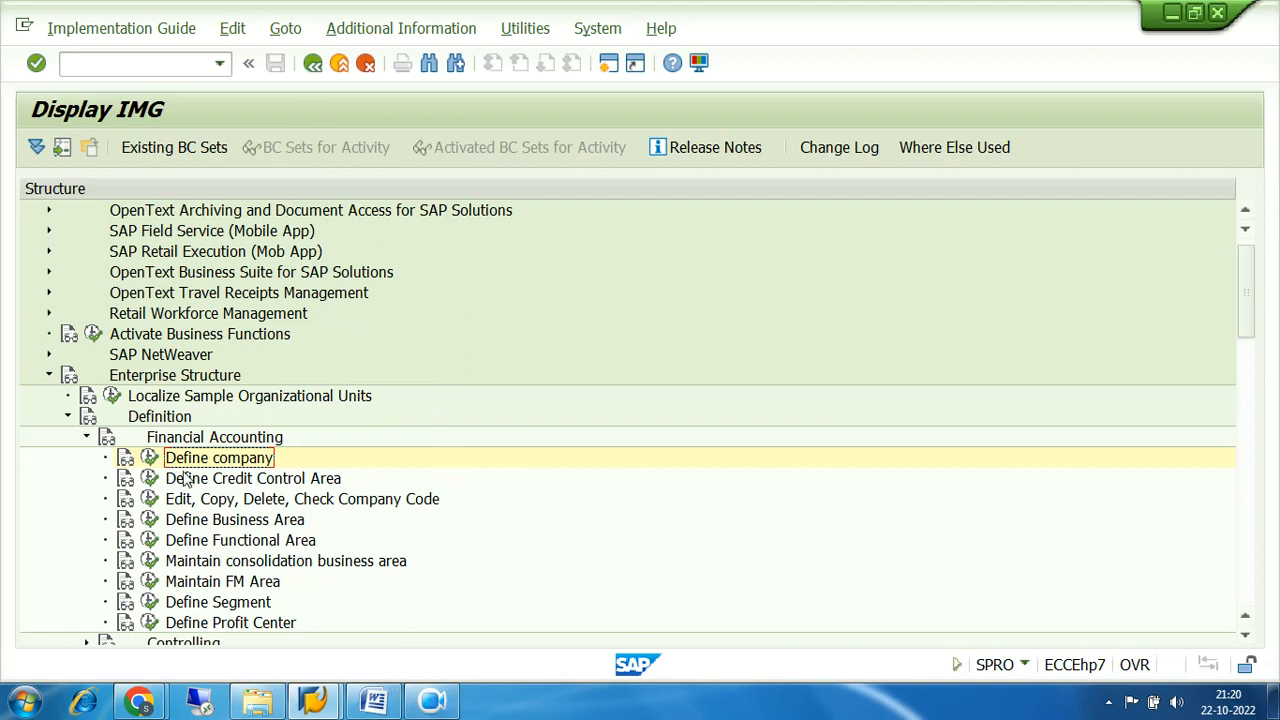
- Collapse Financial Accounting and its parent Definition node under Enterprise Structure, and expand the Assignment node
click(87, 440)
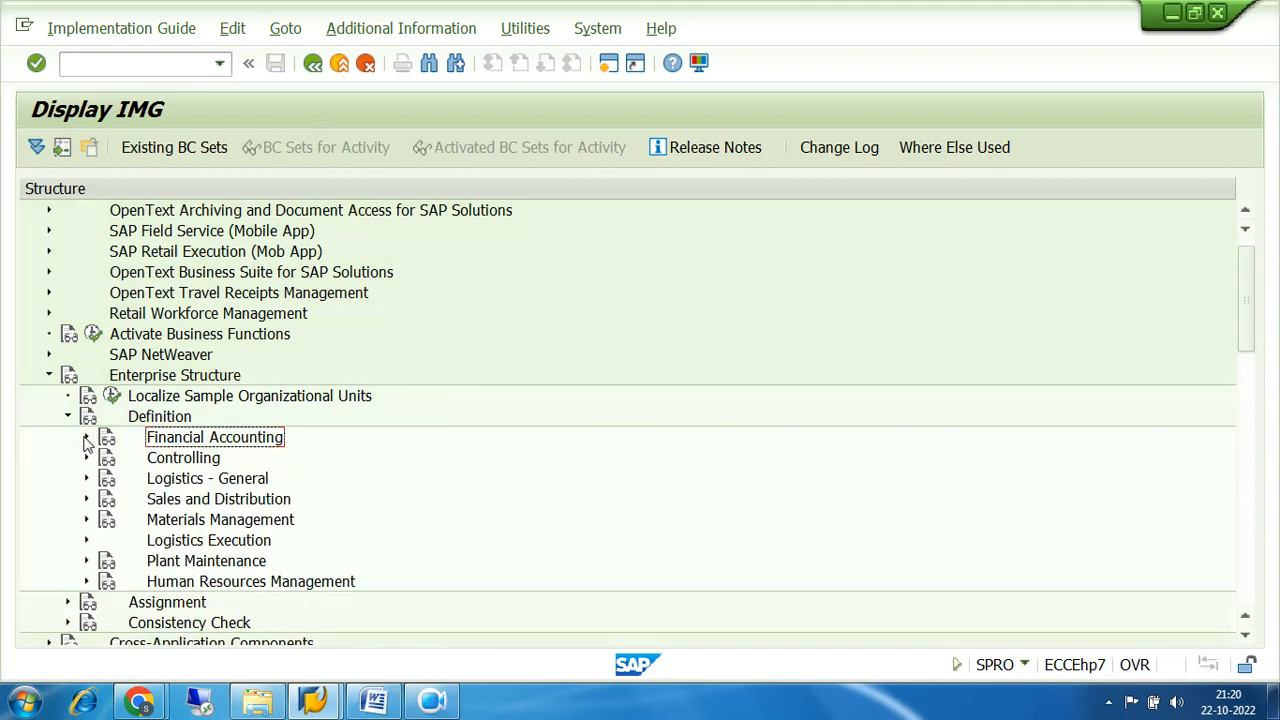
click(69, 418)
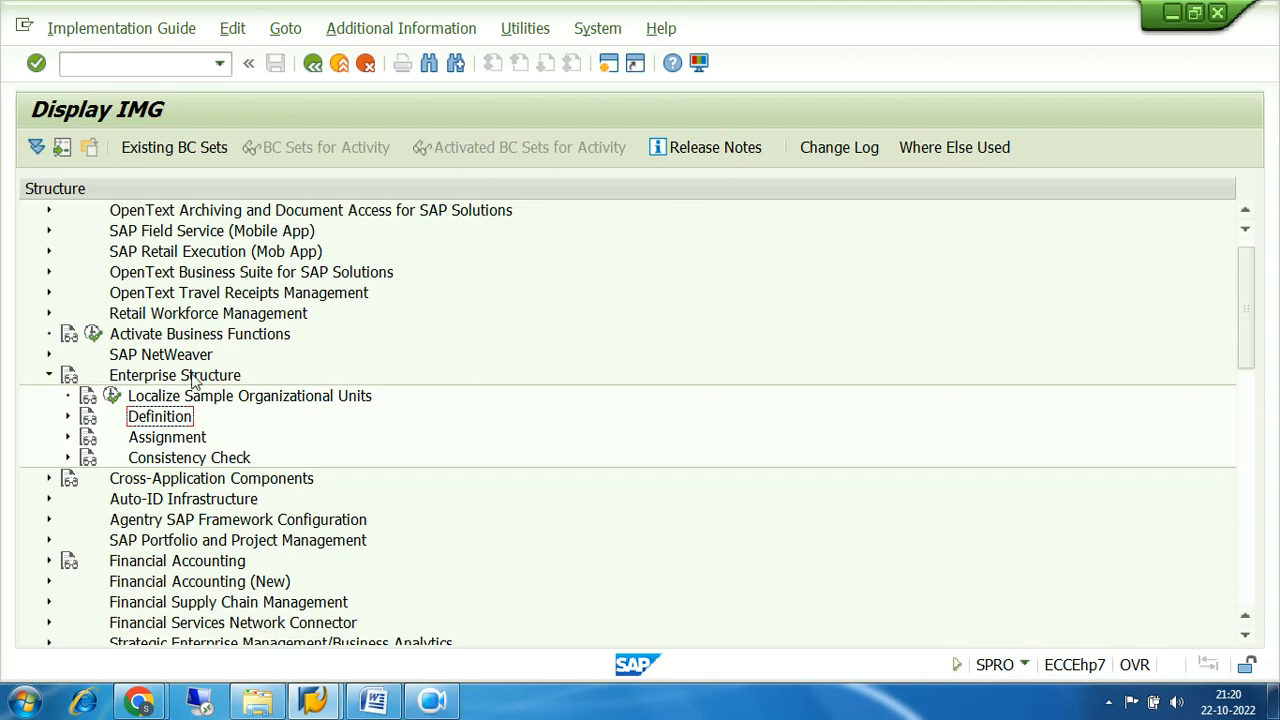
click(68, 437)
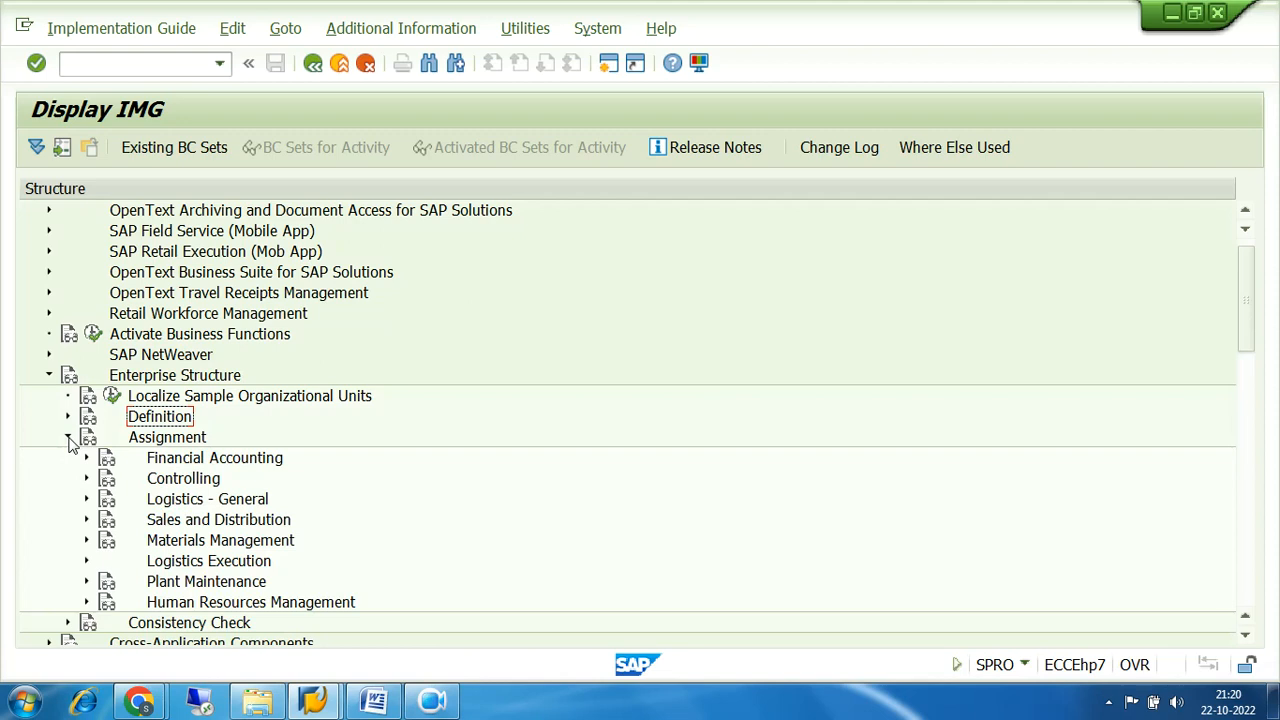
- Open the Assign company code to company activity under Assignment, Financial Accounting in Enterprise Structure
click(68, 440)
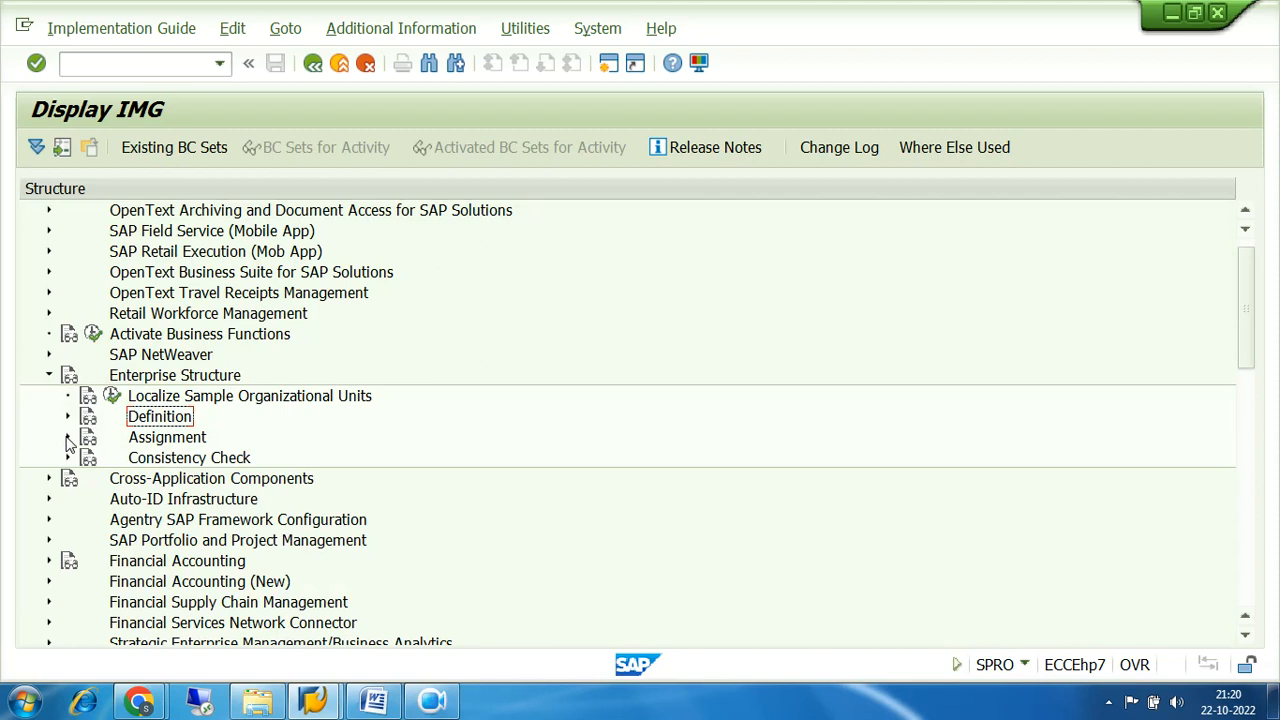
click(68, 438)
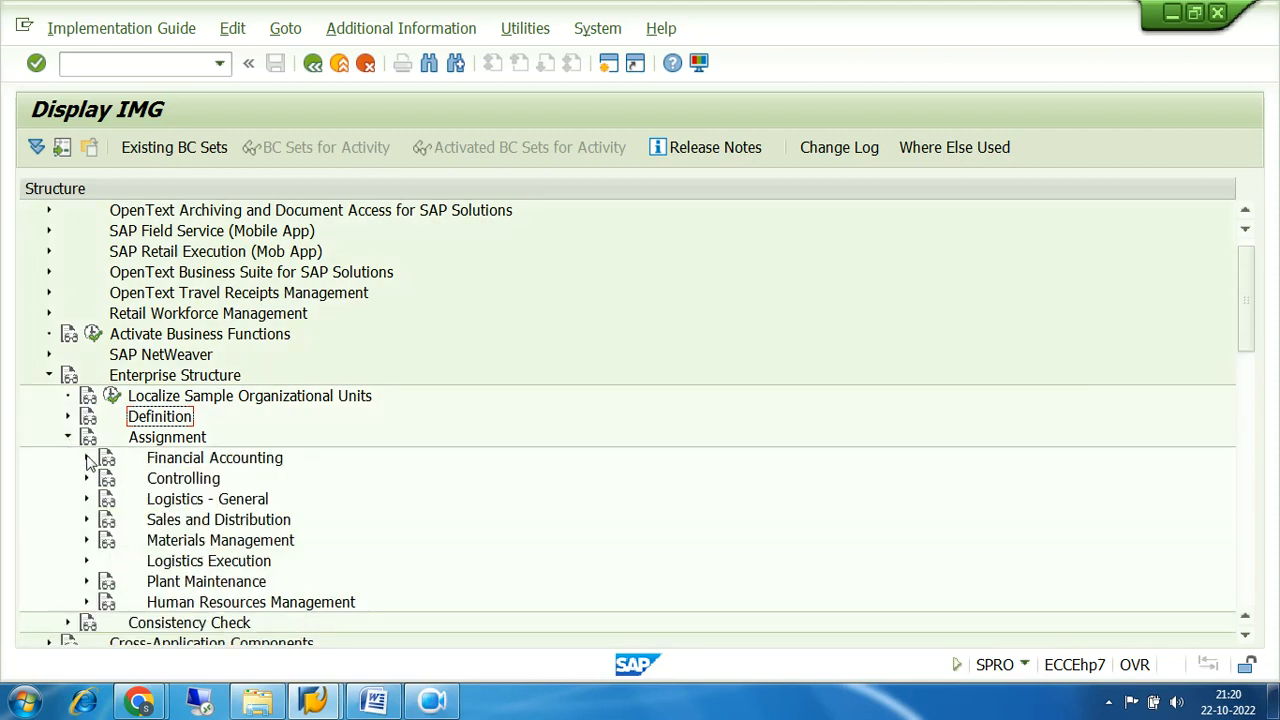
click(86, 460)
scroll(675, 351, down, 2)
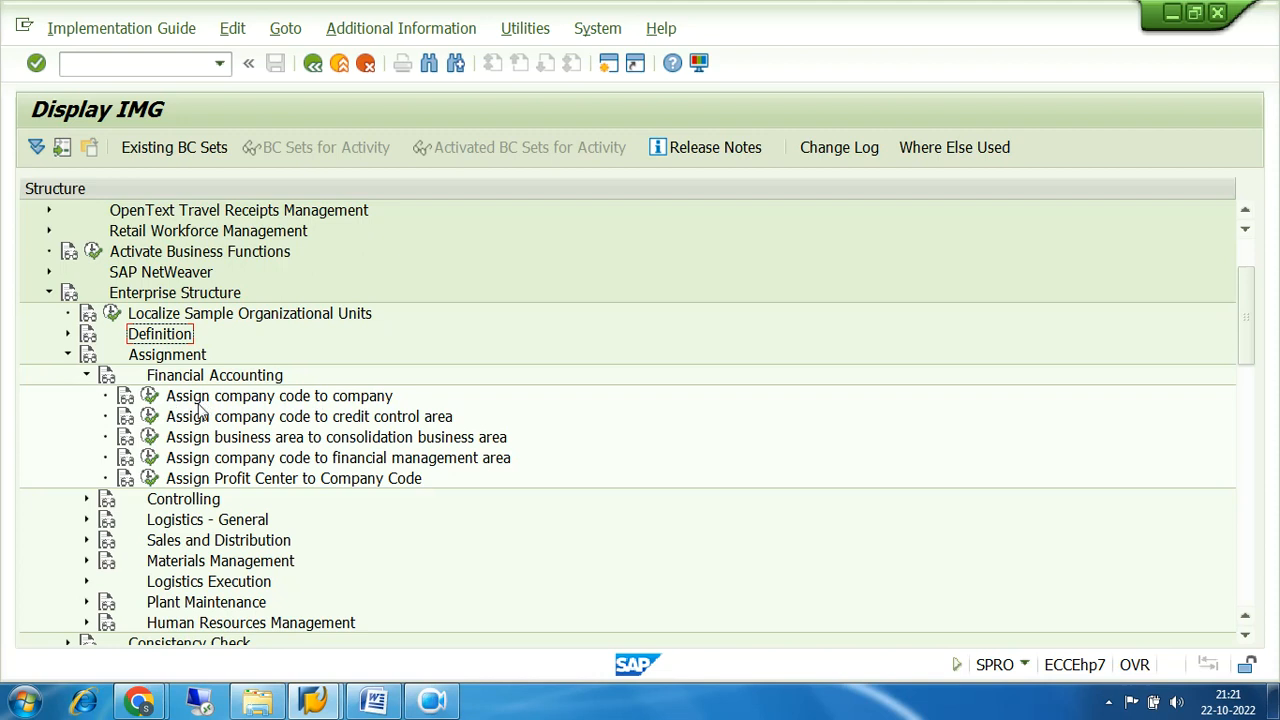
click(267, 401)
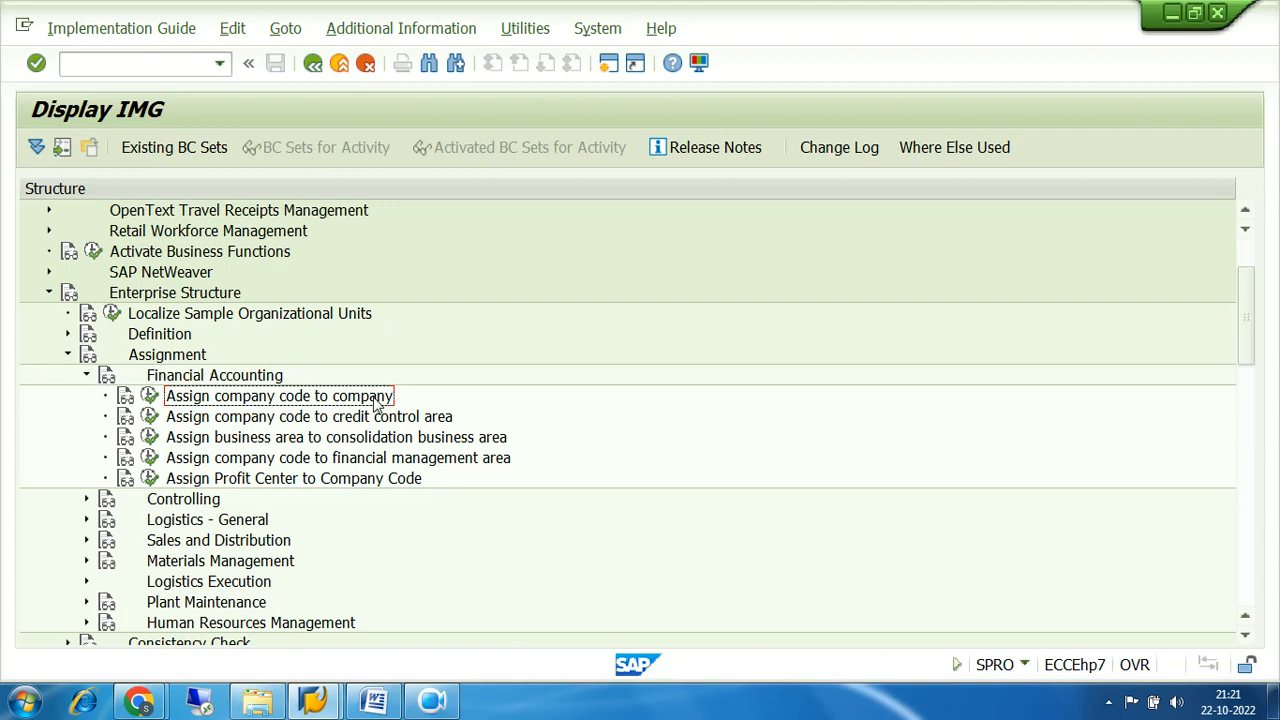
click(149, 398)
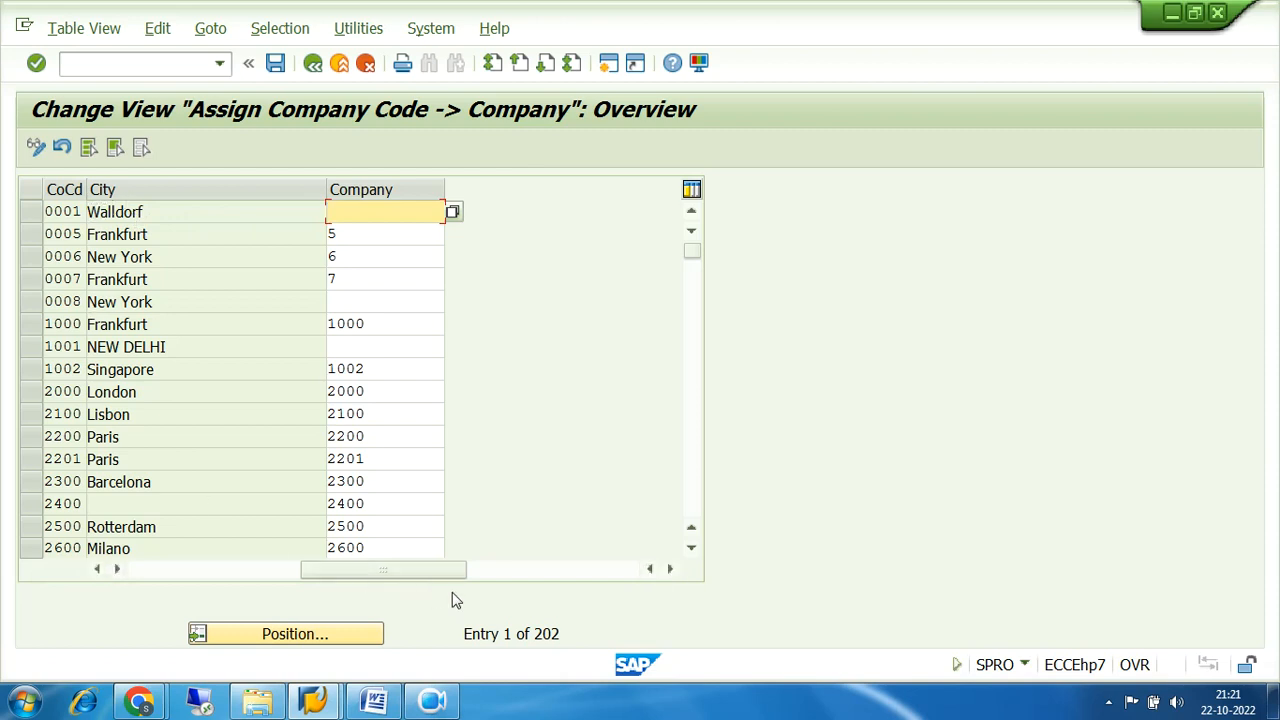
- Position the company code assignment table at company code 7100
drag(564, 636, 462, 634)
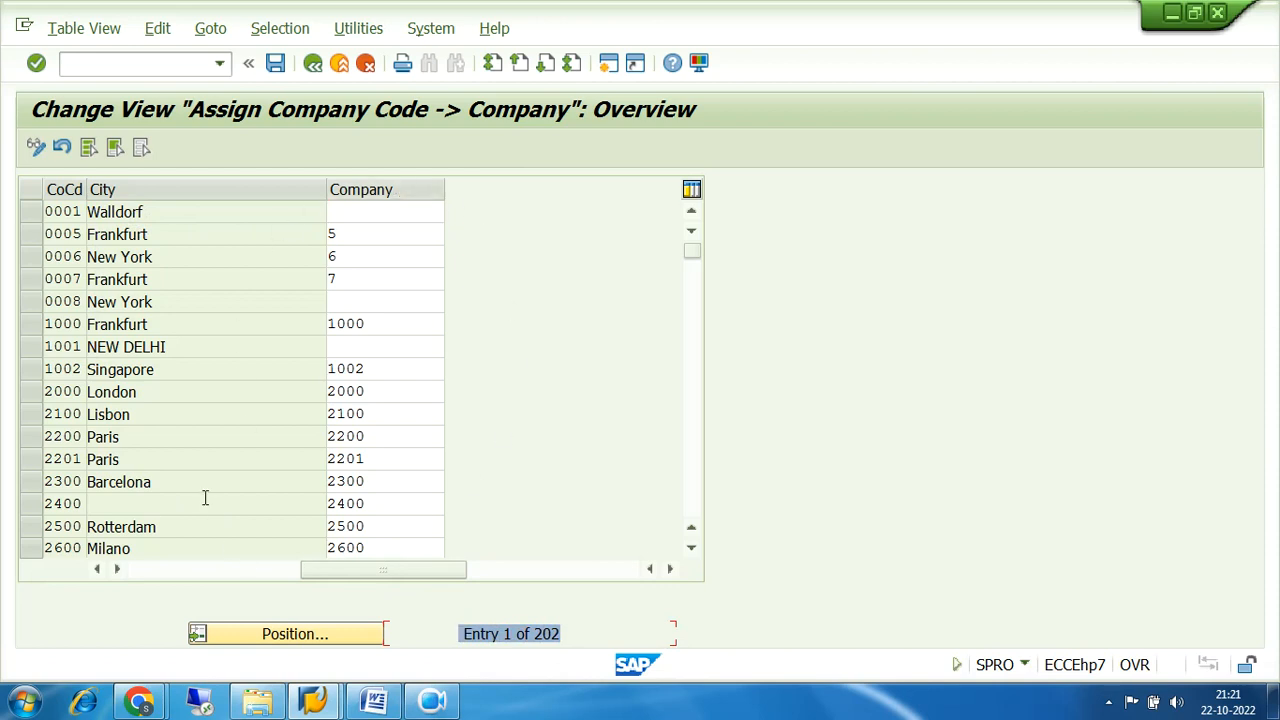
click(281, 640)
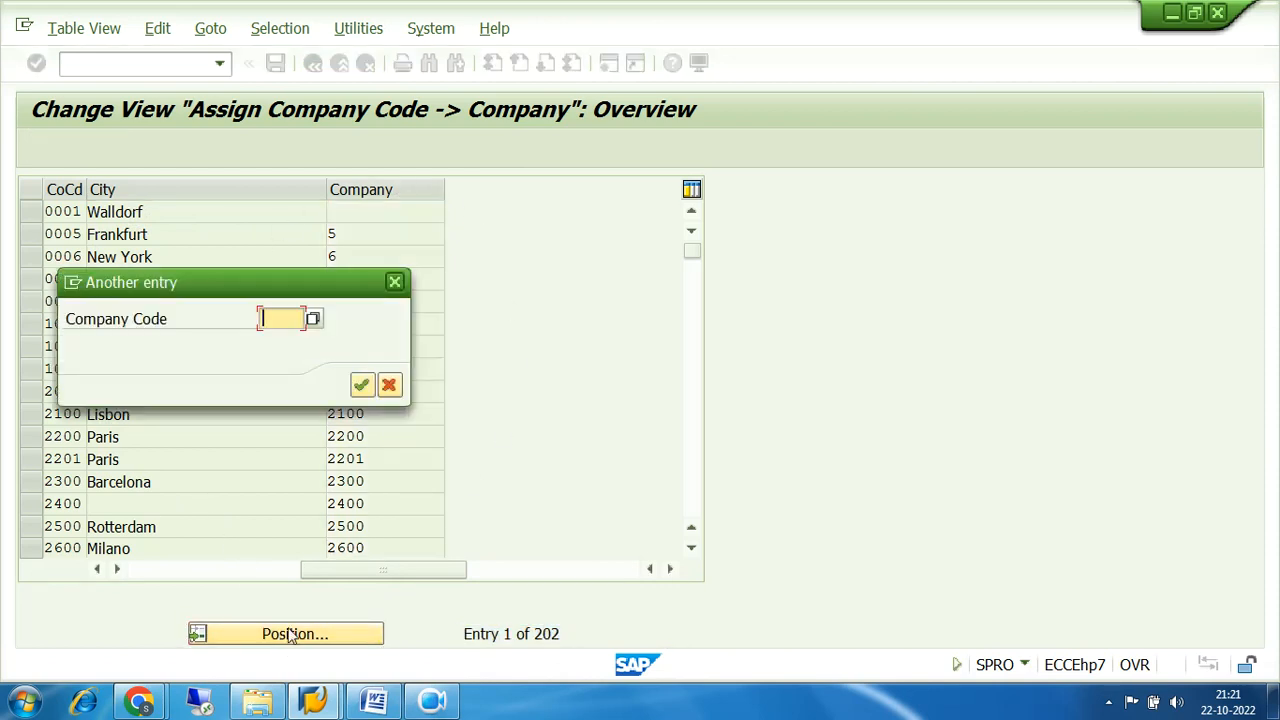
text(7)
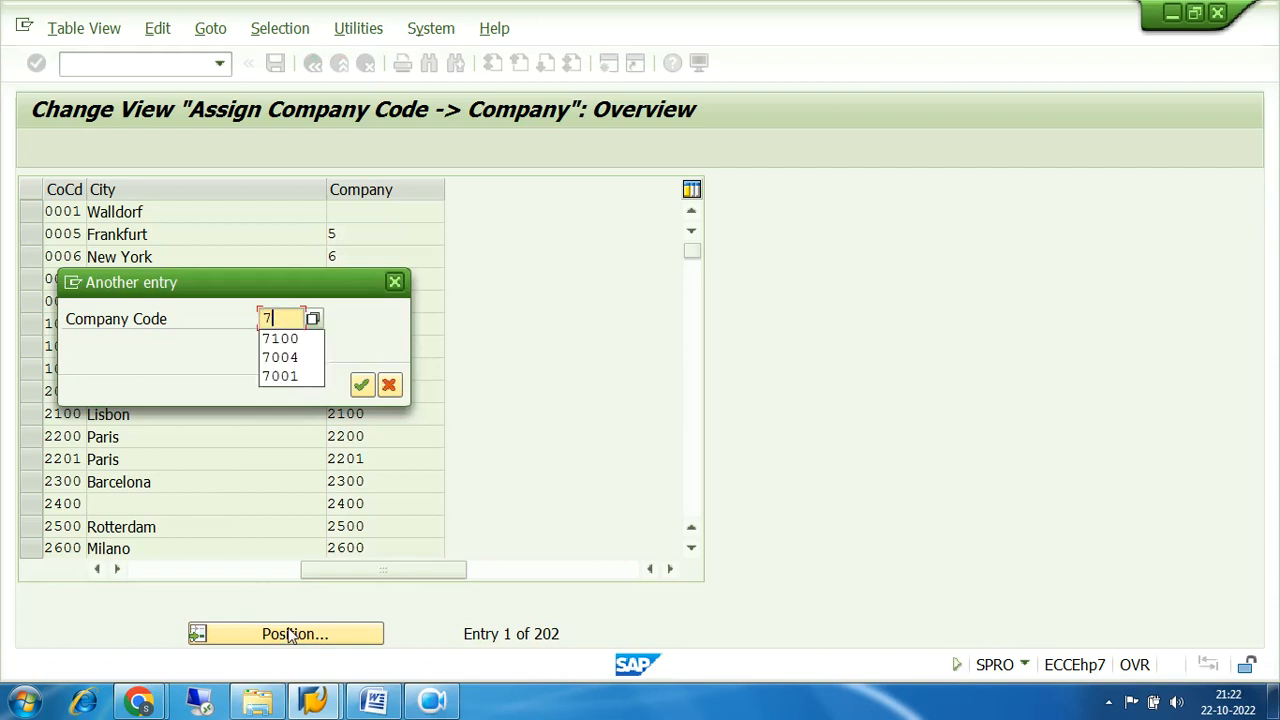
text(100)
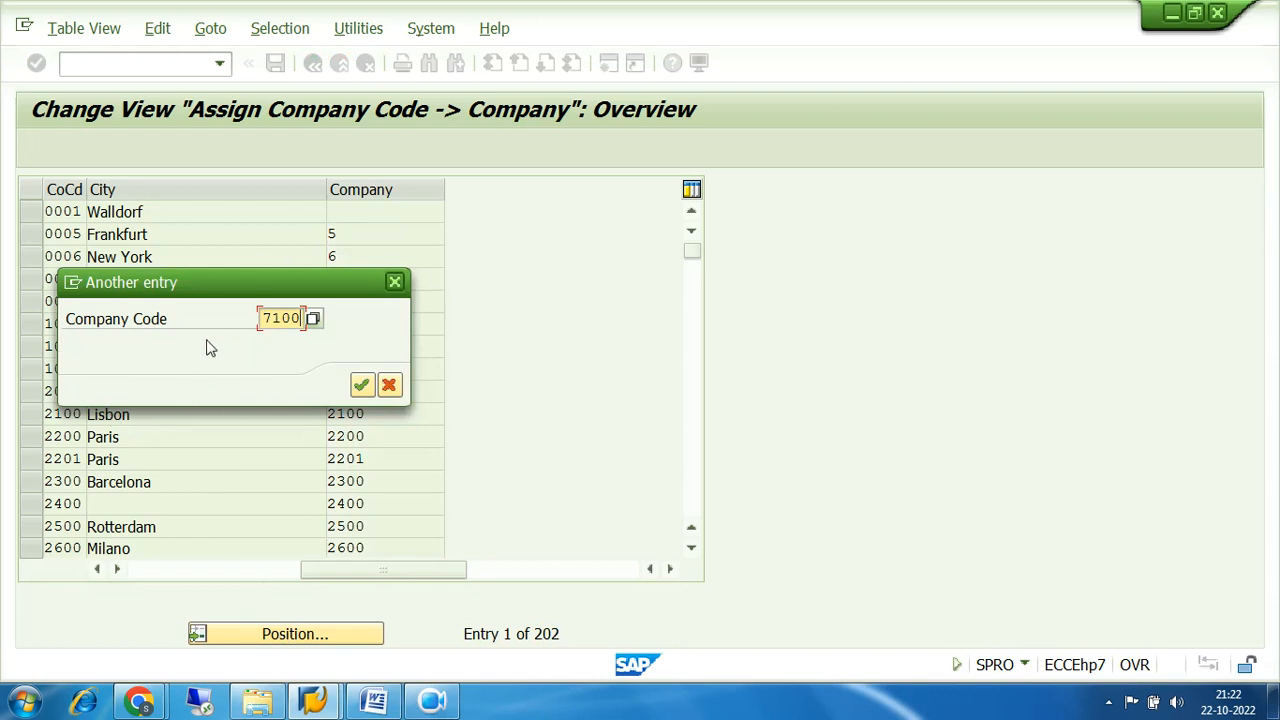
click(361, 386)
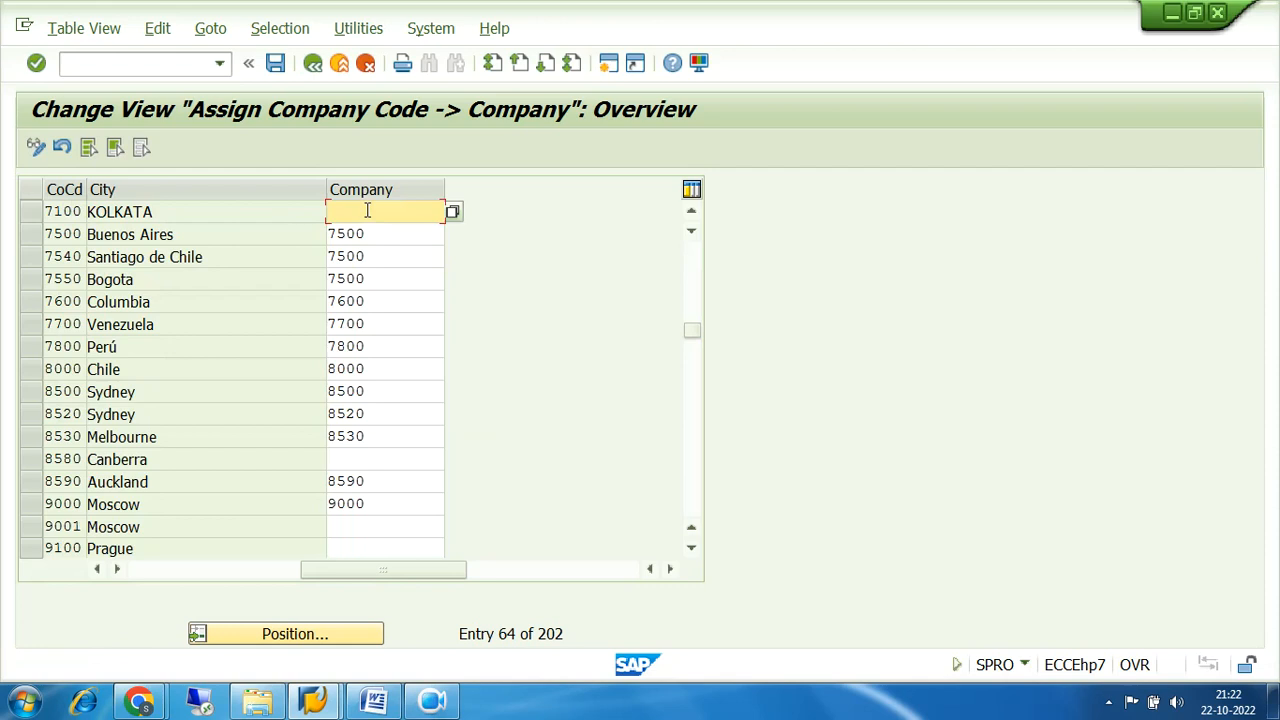
- Assign company 7111, MAX GROUP OF COMPANIES, to company code 7100 using the list of available companies
click(57, 210)
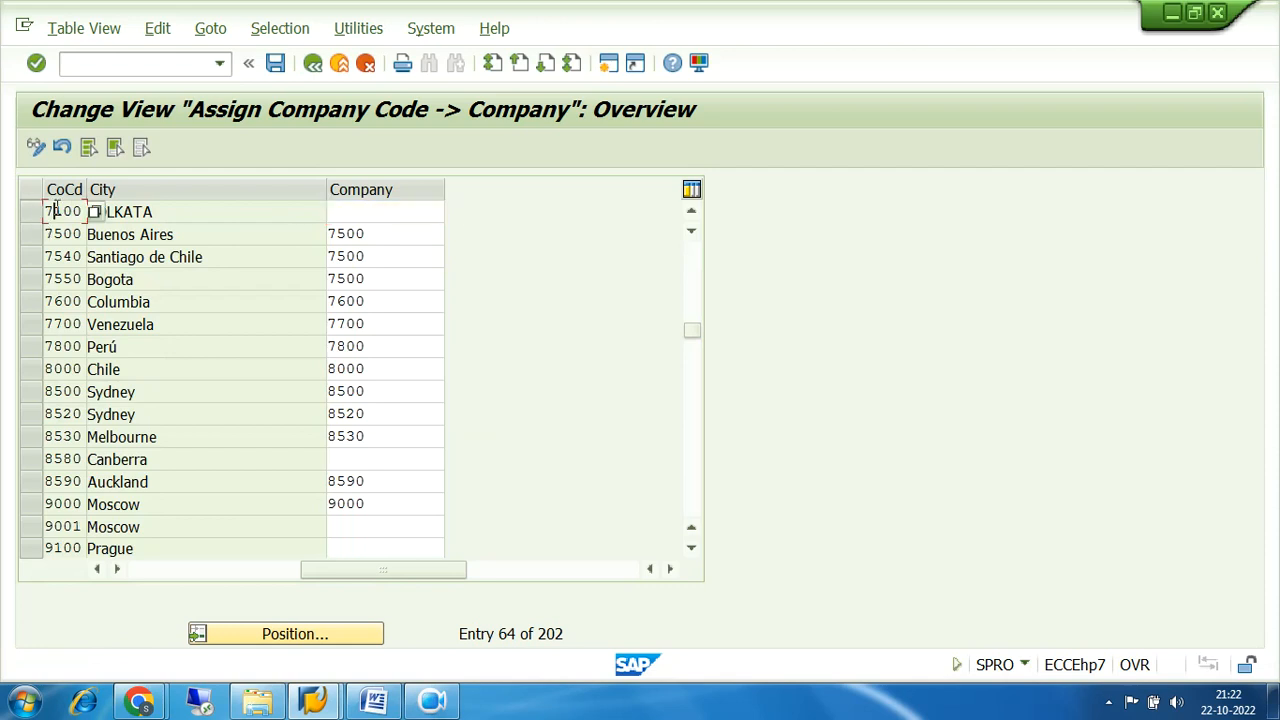
click(380, 215)
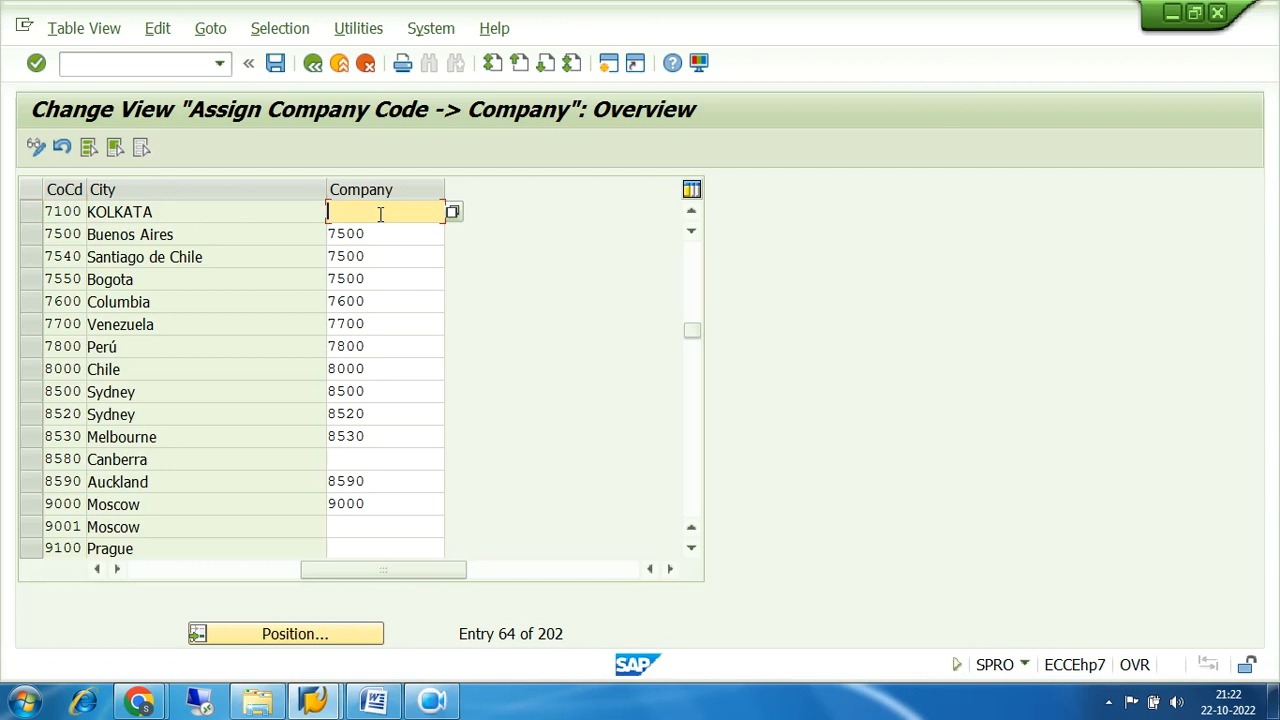
click(451, 213)
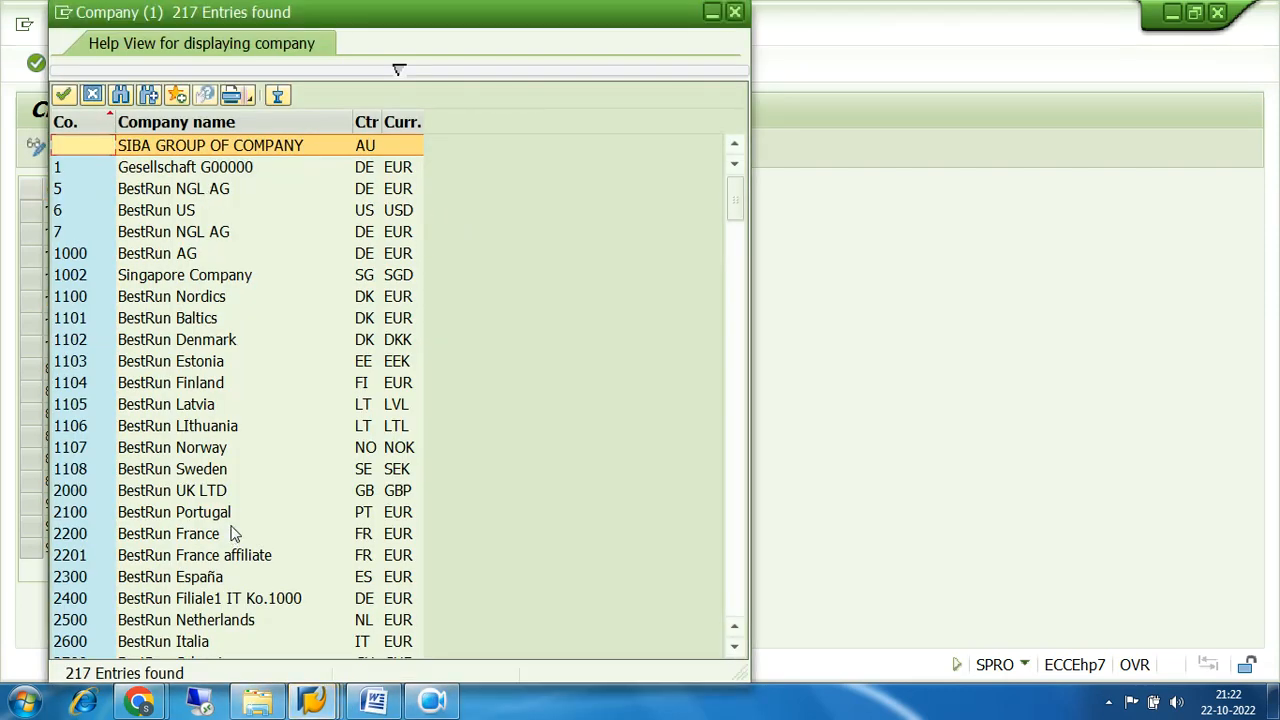
scroll(233, 533, down, 10)
click(76, 538)
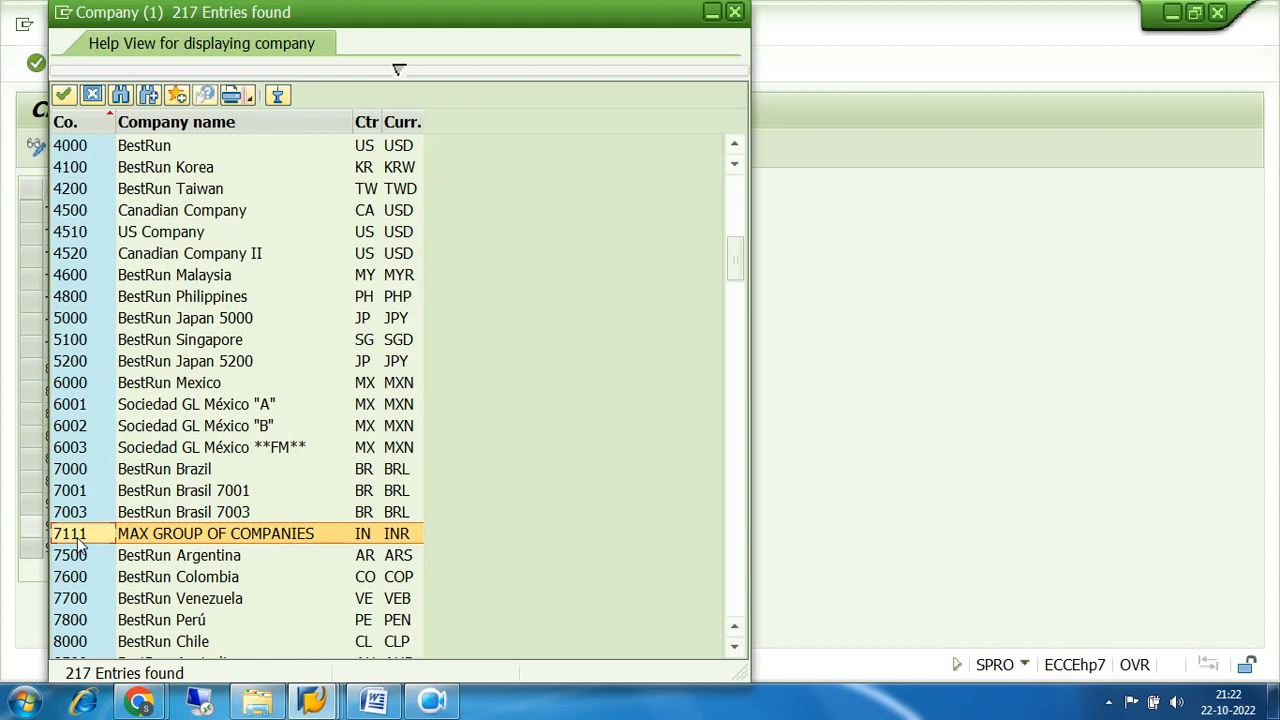
double_click(76, 538)
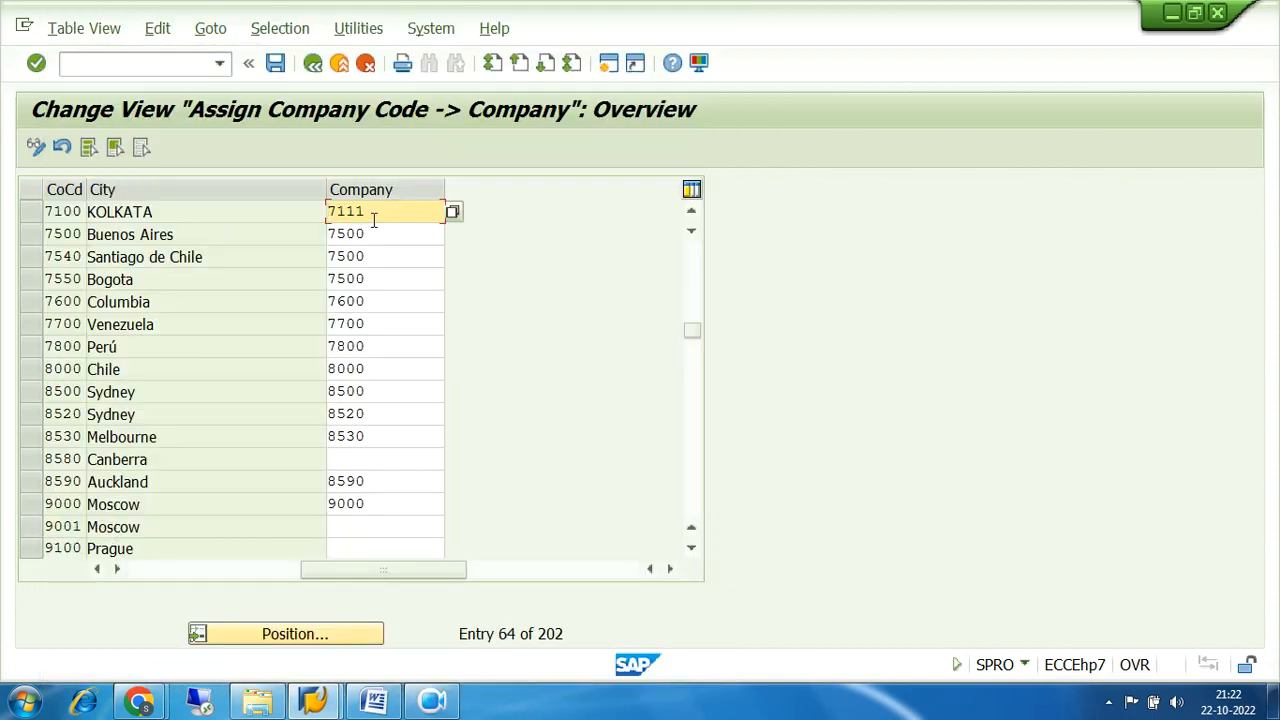
- Save the company assignment in the FI CUSTOMIZATION FOR MAX customizing request and return to the IMG structure
click(276, 64)
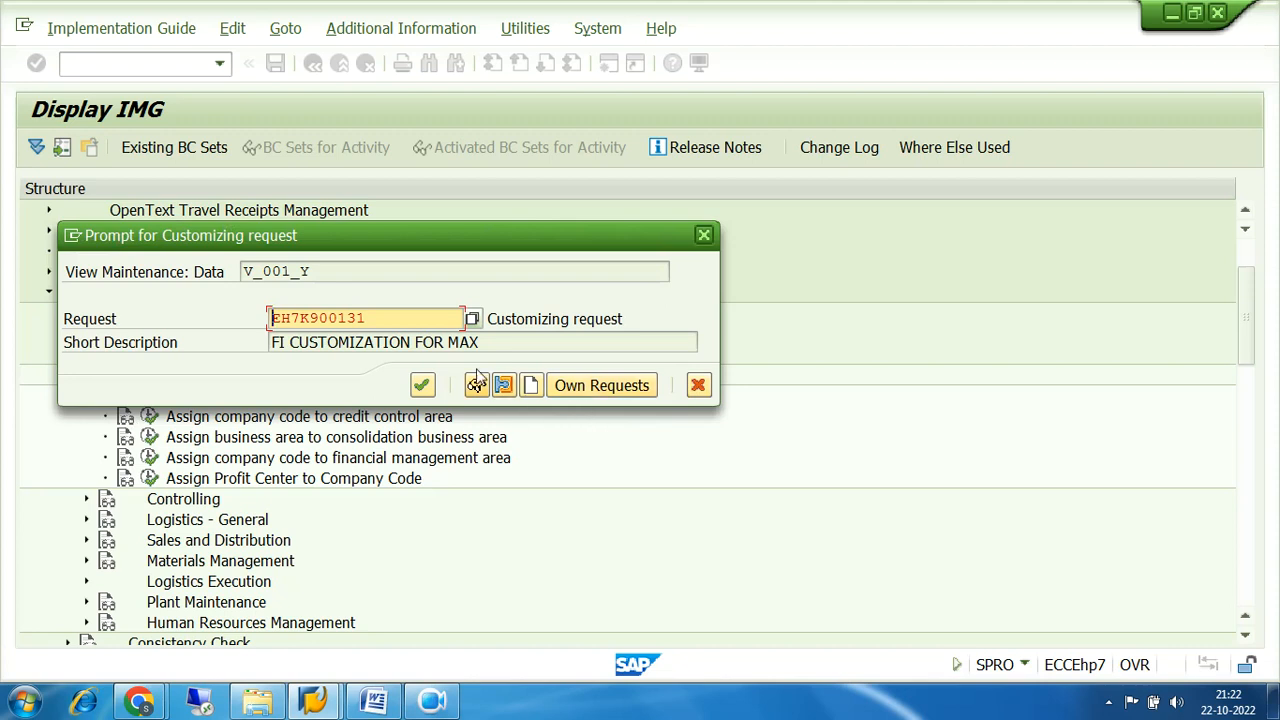
drag(496, 342, 237, 357)
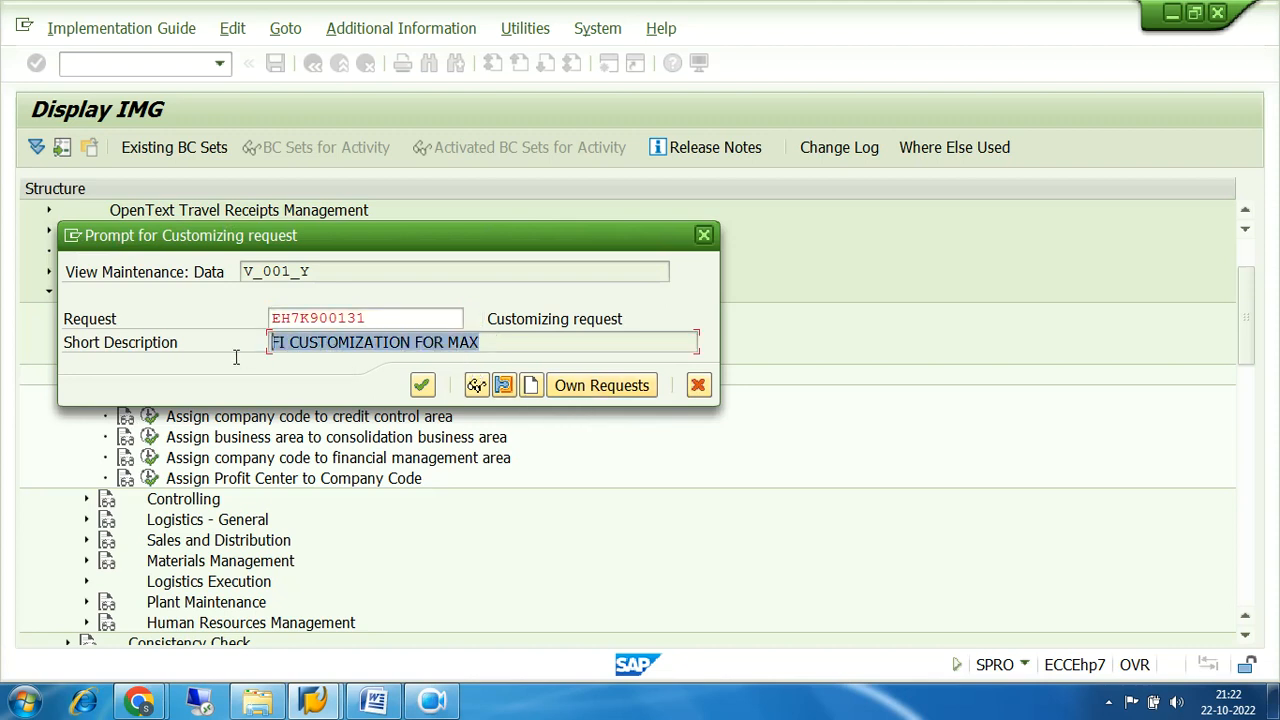
drag(478, 343, 269, 347)
drag(488, 343, 268, 345)
drag(484, 343, 277, 345)
drag(482, 343, 270, 345)
drag(491, 341, 271, 343)
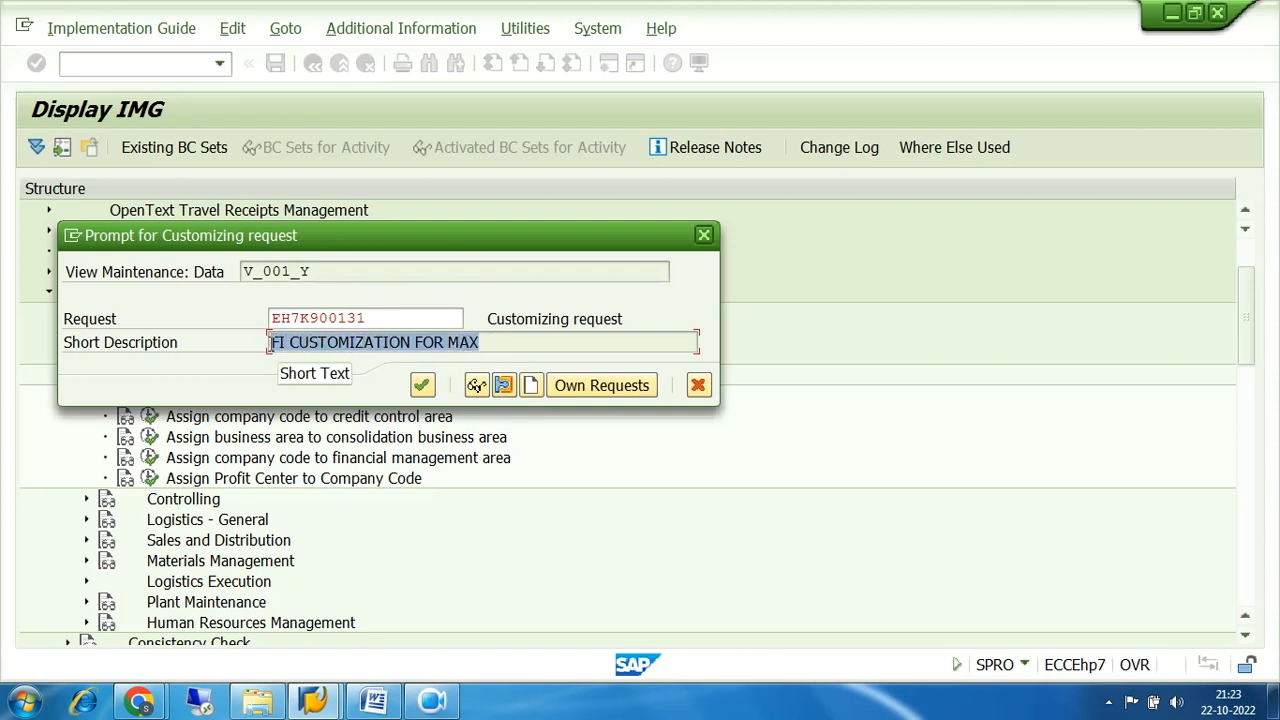
drag(498, 342, 265, 345)
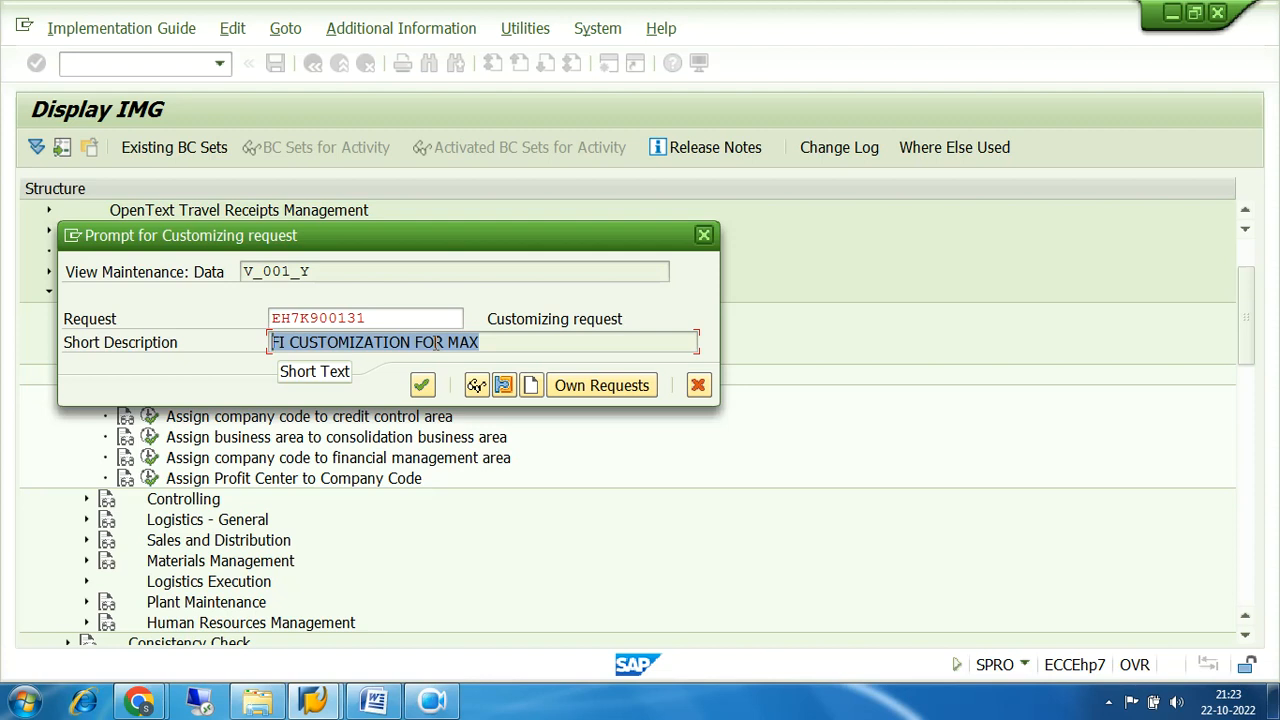
drag(490, 342, 264, 350)
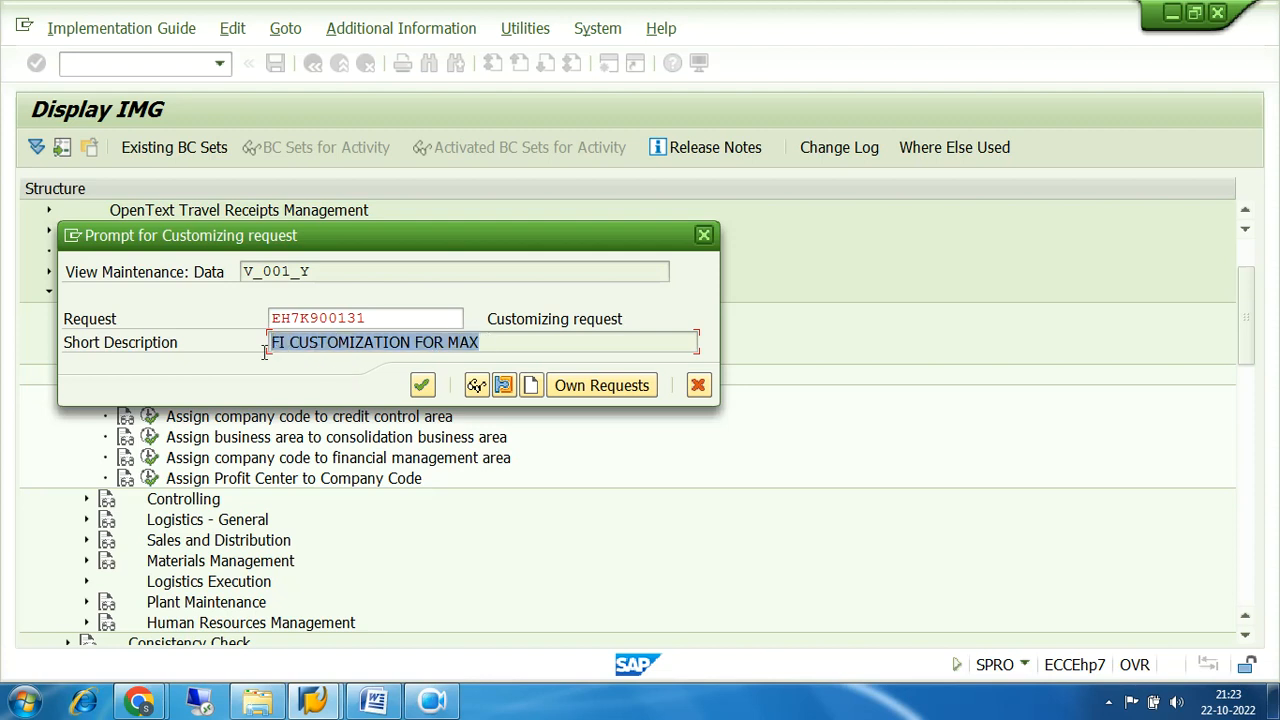
click(423, 385)
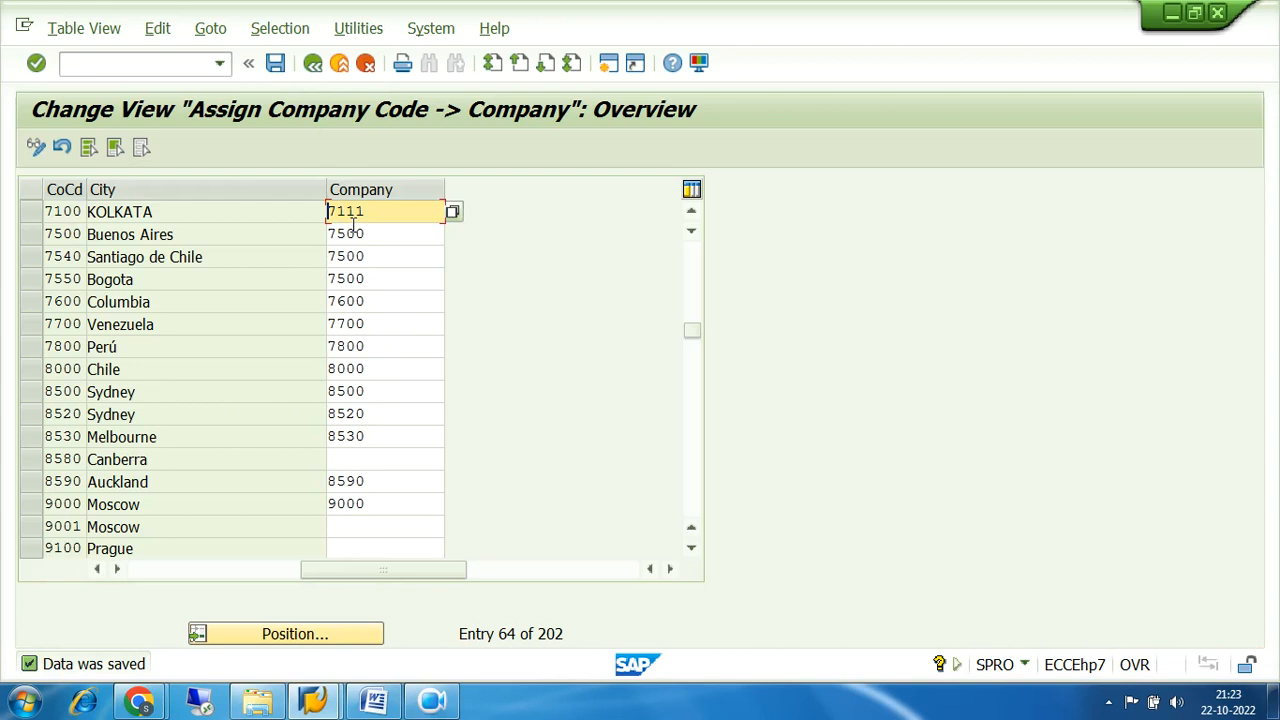
click(313, 66)
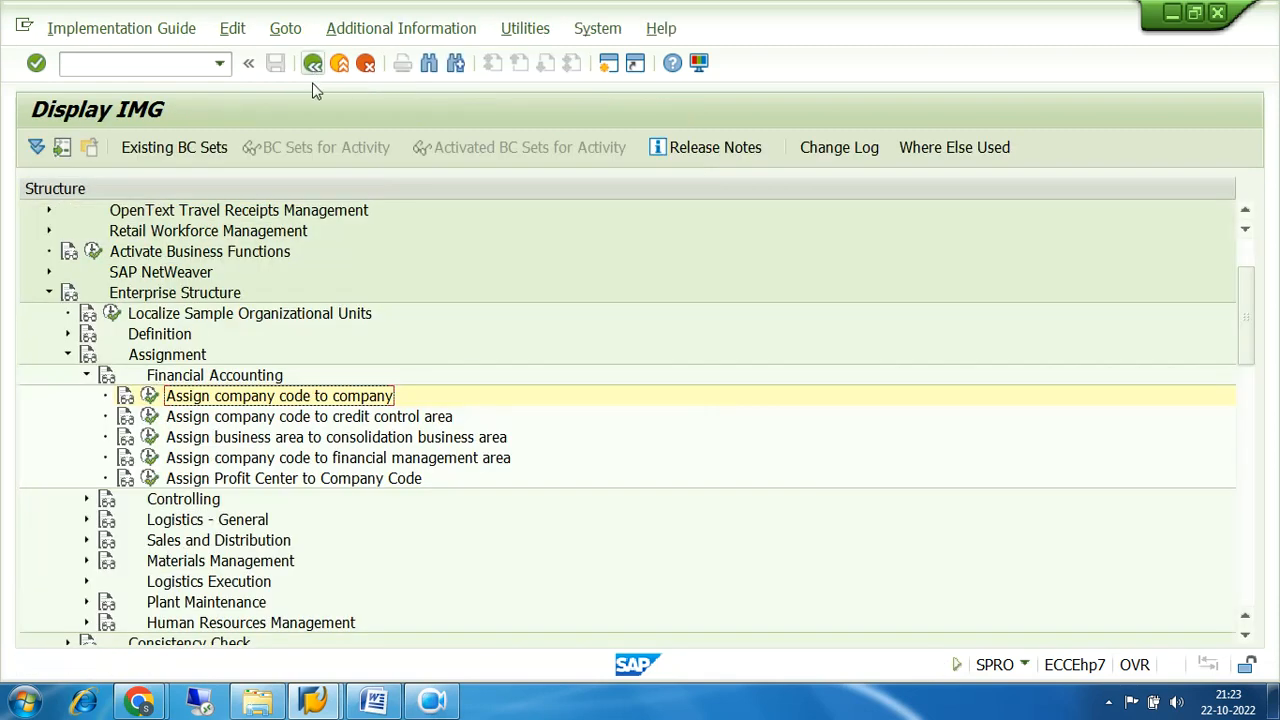
- Collapse Financial Accounting, its parent Assignment node and the Enterprise Structure node
click(86, 376)
click(67, 354)
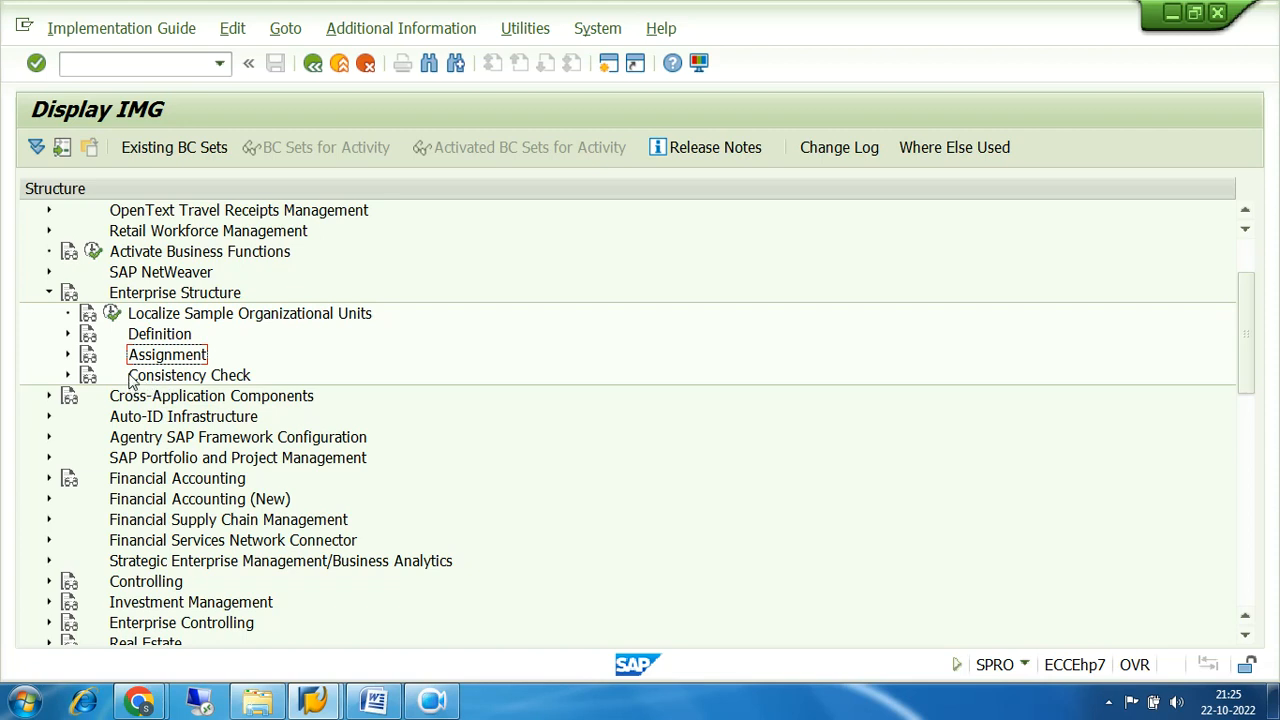
click(49, 292)
- Leave the IMG and open the server's user logon list with transaction SM04
click(146, 63)
text(/)
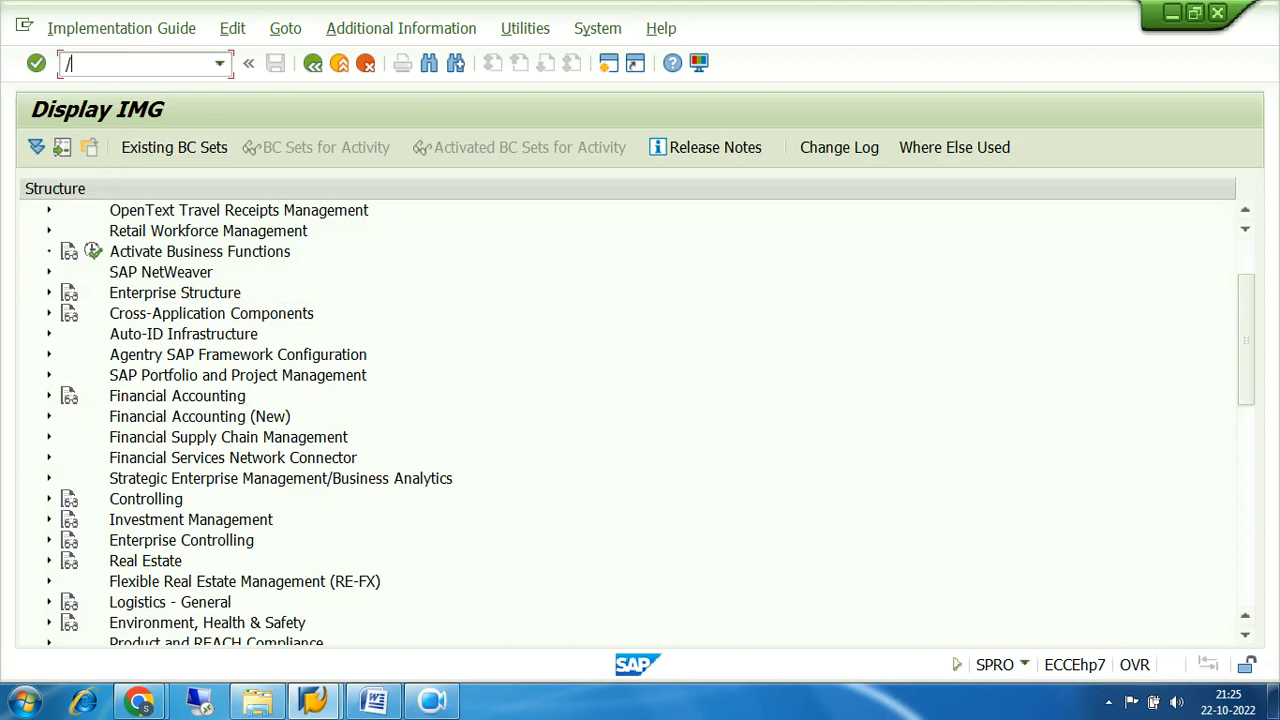
text(NSM30)
key(Return)
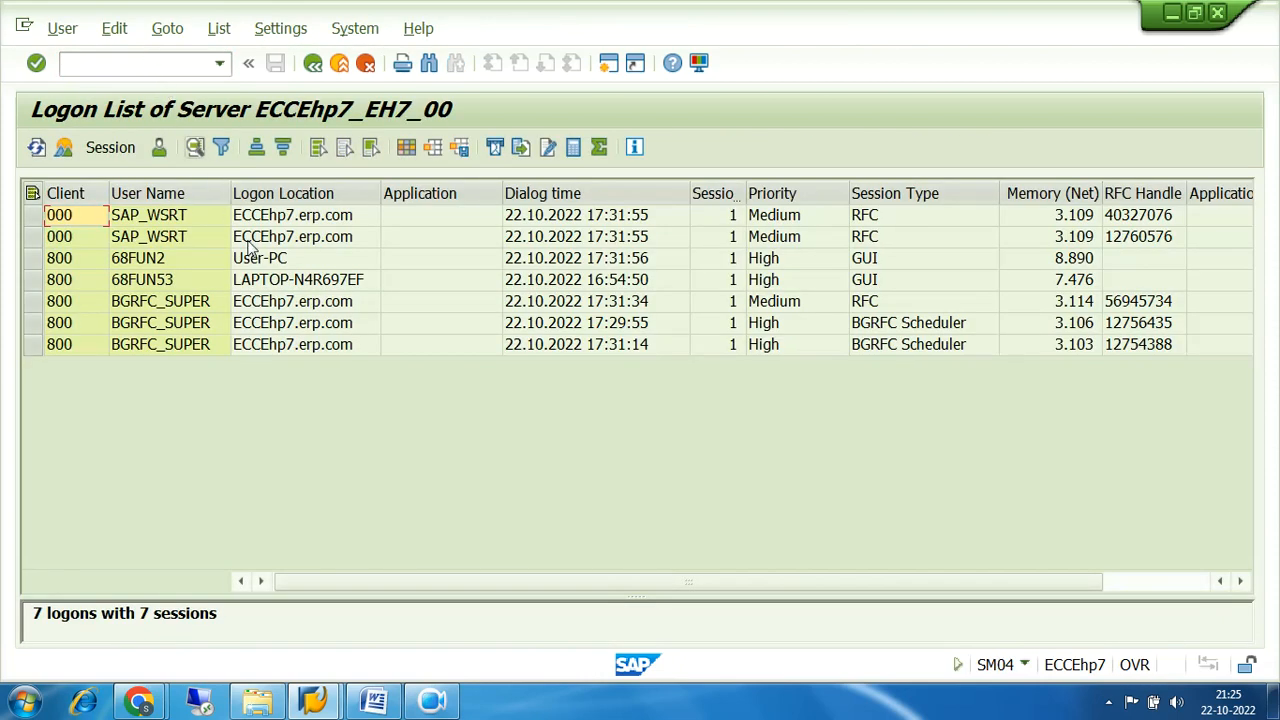
- Examine the session list of the client 800 GUI logon from User-PC and leave the logon list
click(68, 260)
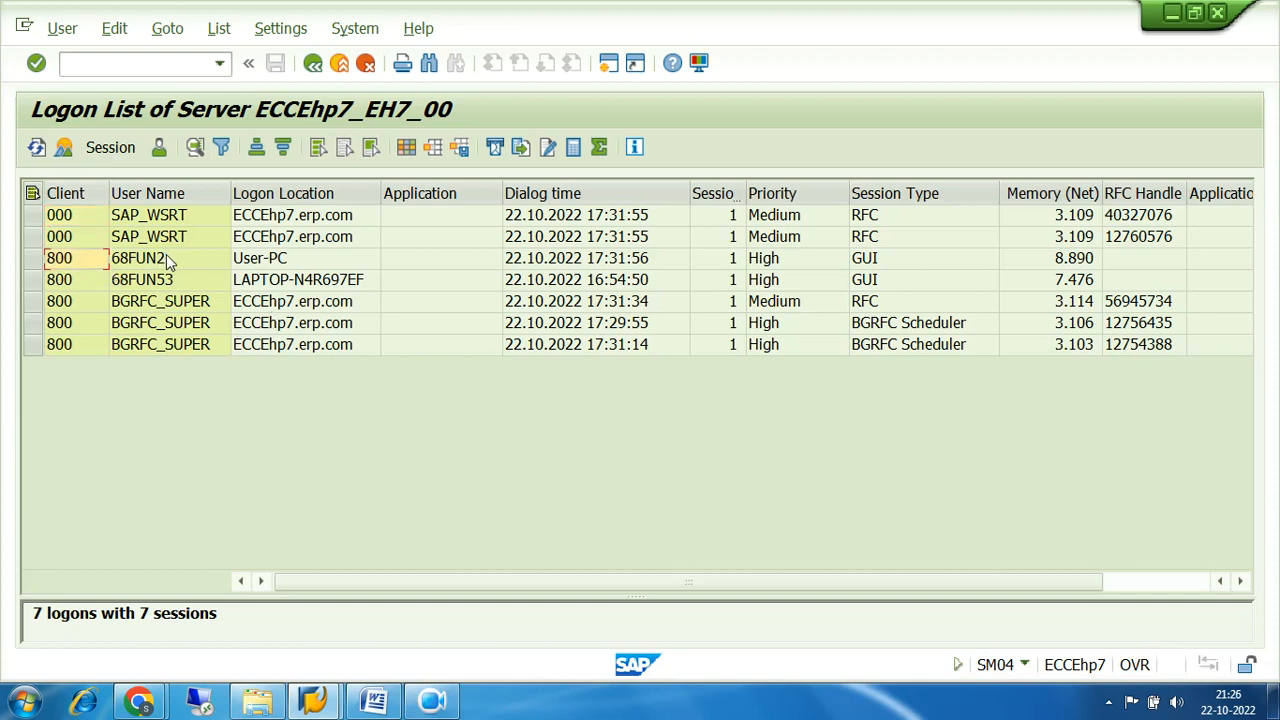
double_click(87, 262)
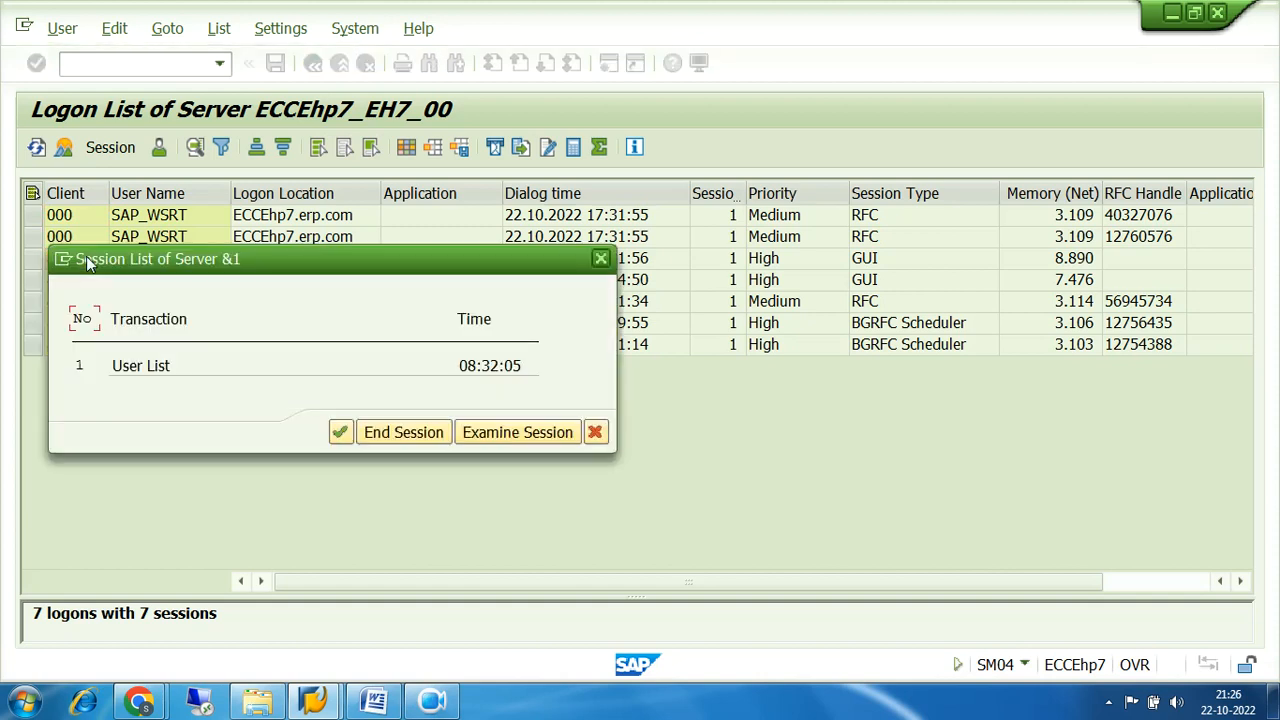
click(340, 432)
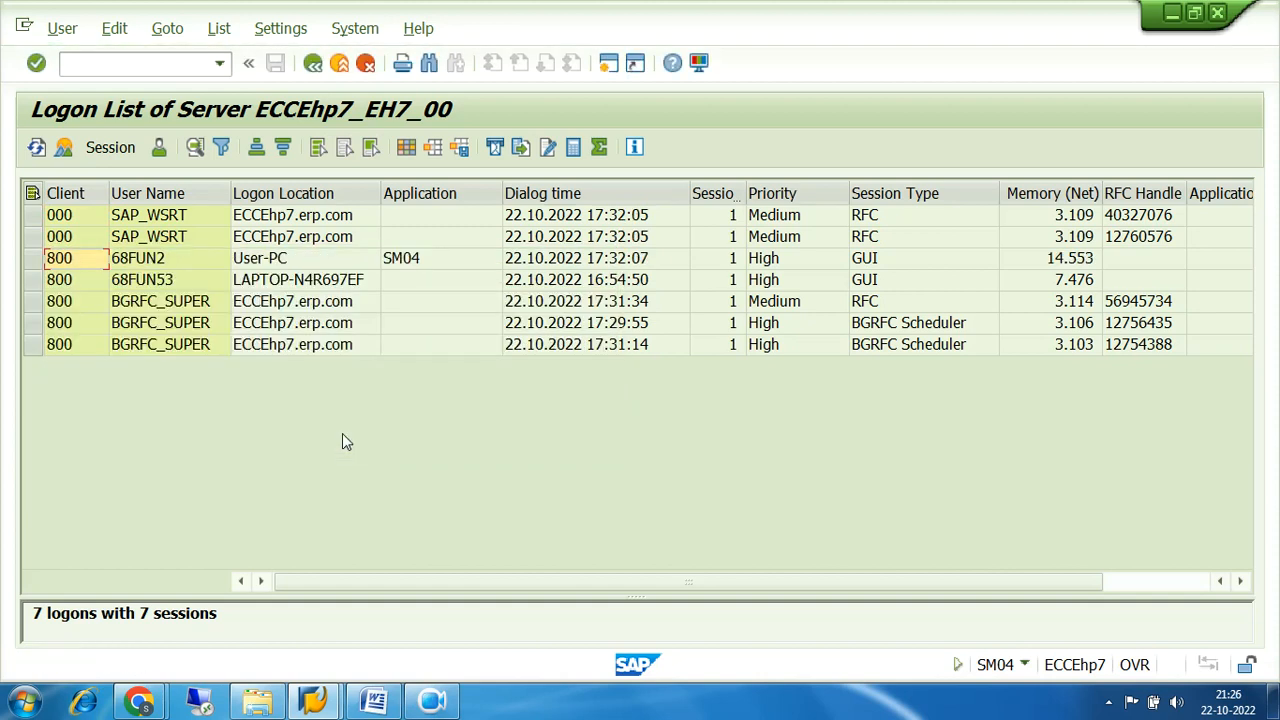
double_click(278, 258)
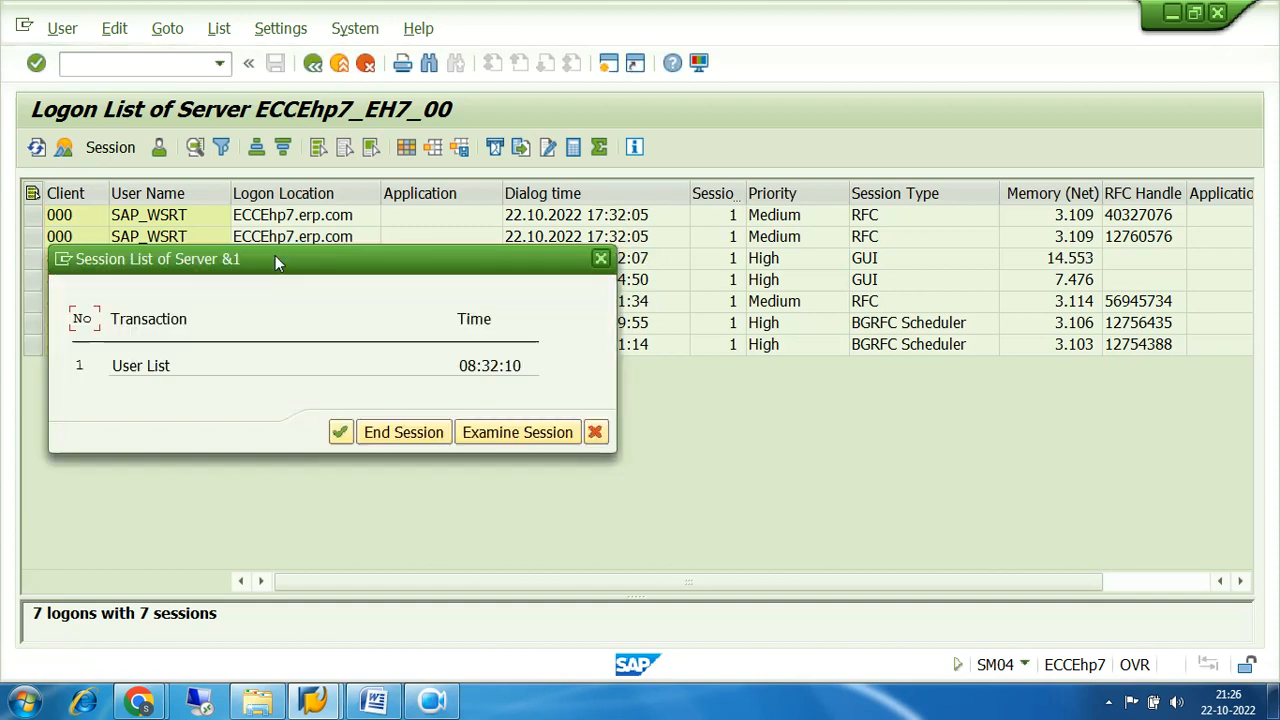
click(340, 432)
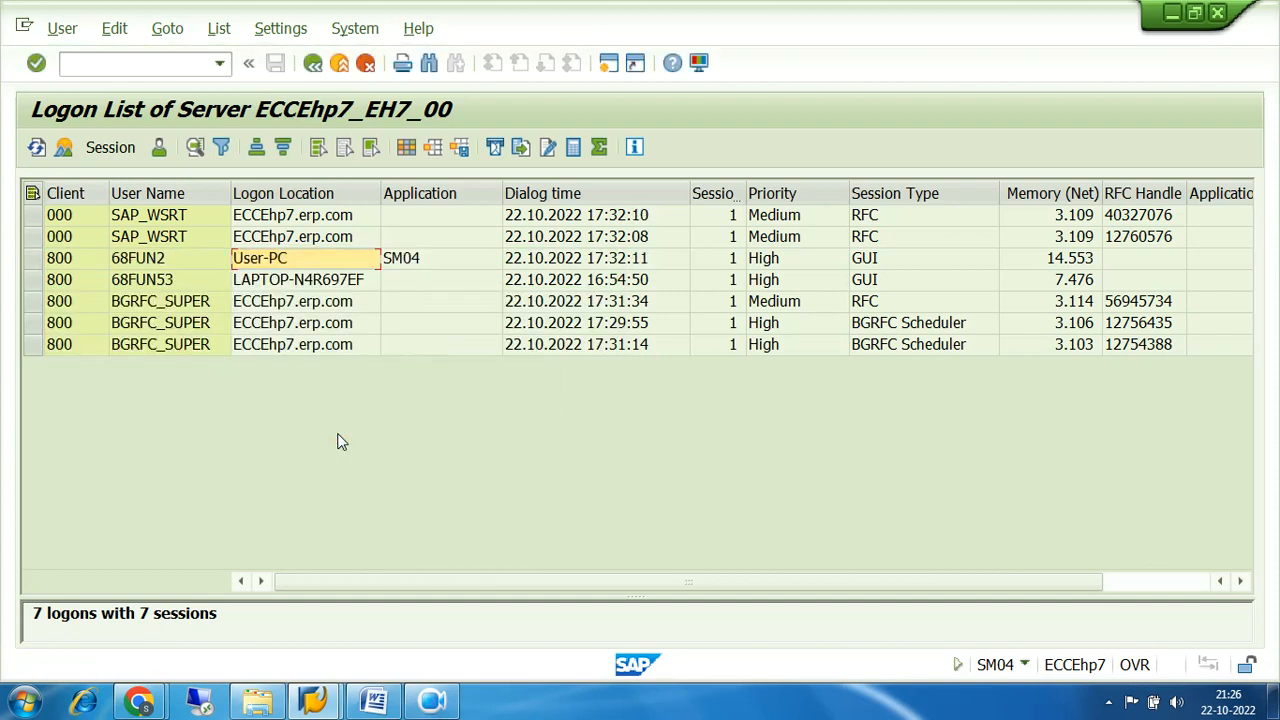
click(313, 63)
- View the System Messages application with transaction SM02 and return to the SAP Easy Access menu
click(160, 66)
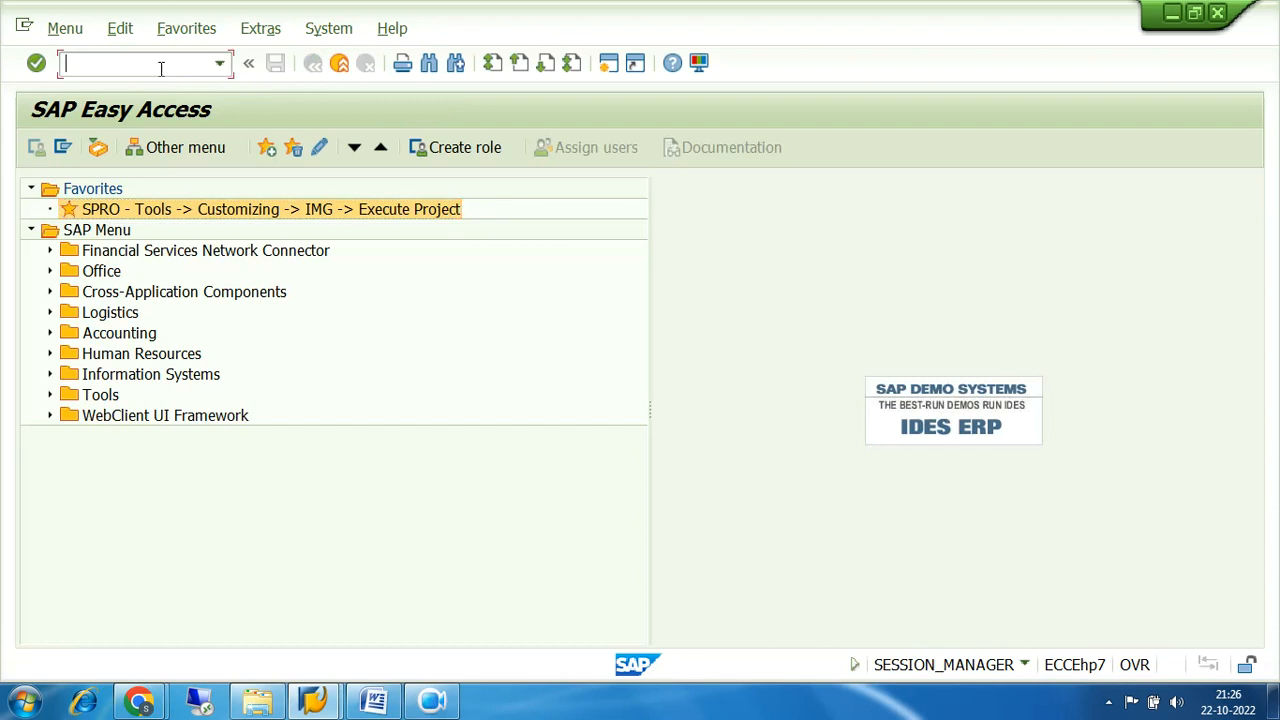
text(SM02)
key(Return)
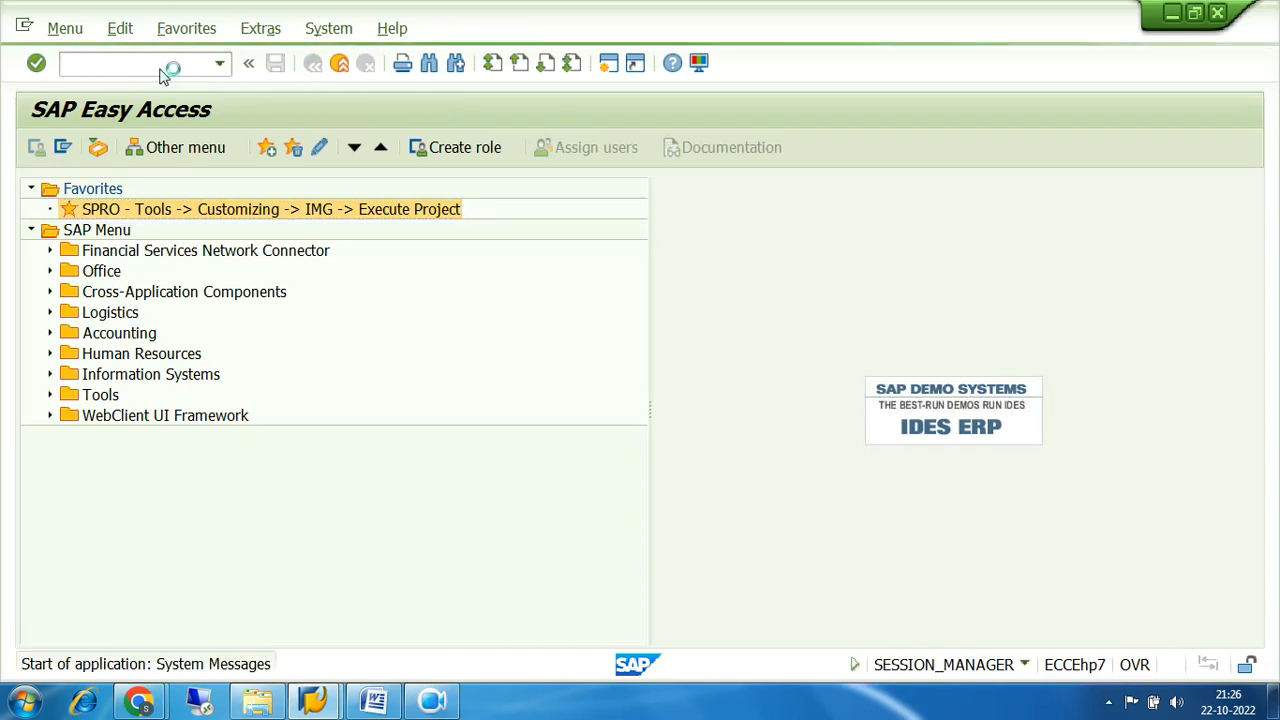
click(313, 63)
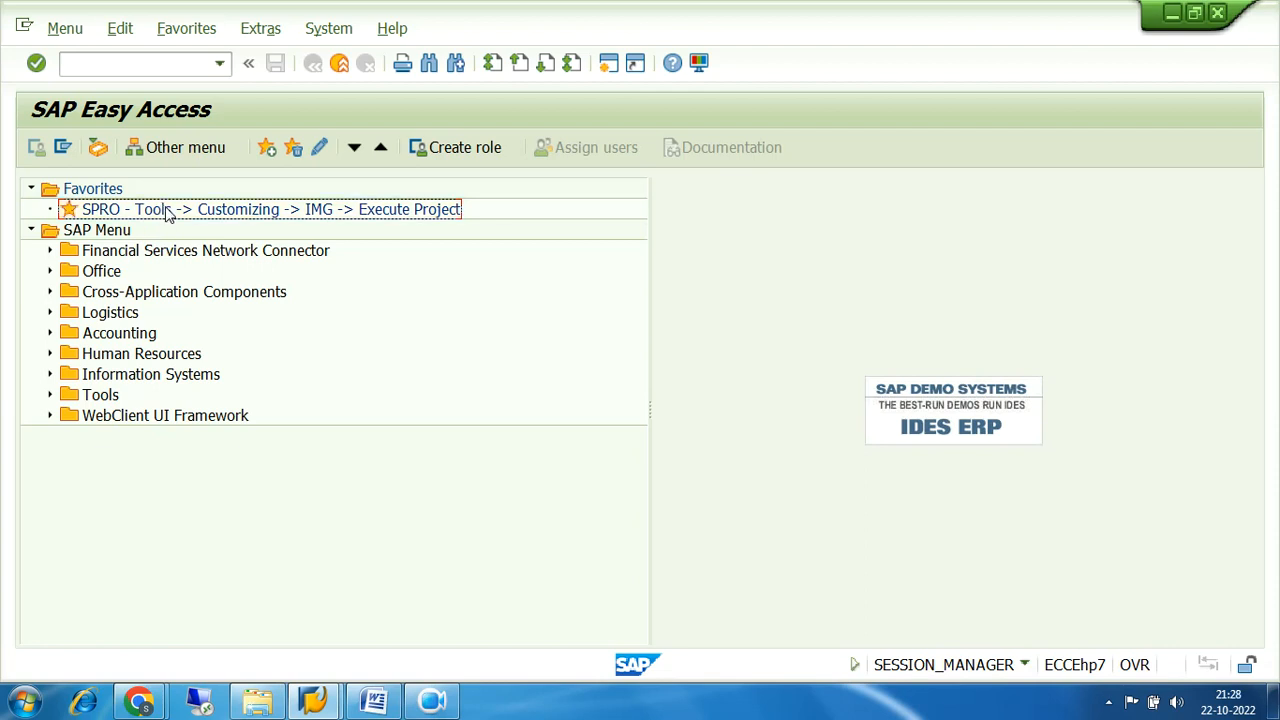
- Reopen the SAP Customizing Implementation Guide from the SPRO favorite and expand the Enterprise Structure node
double_click(163, 209)
click(118, 148)
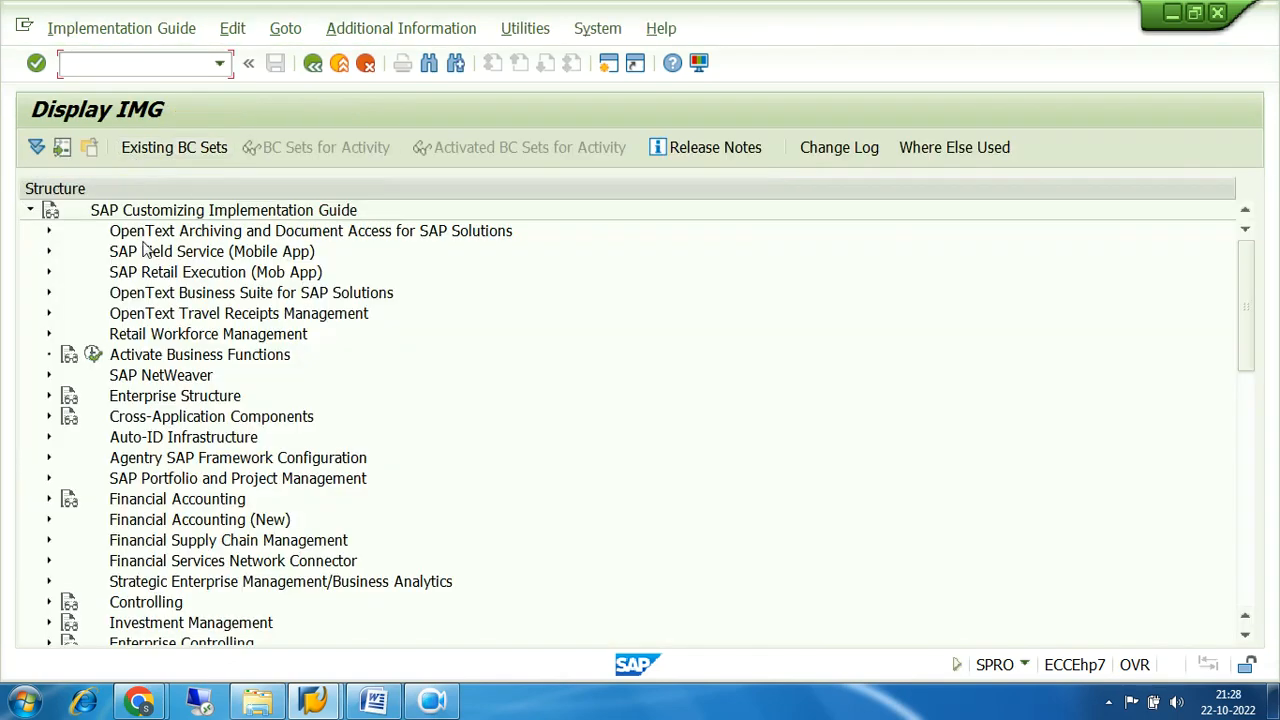
click(50, 397)
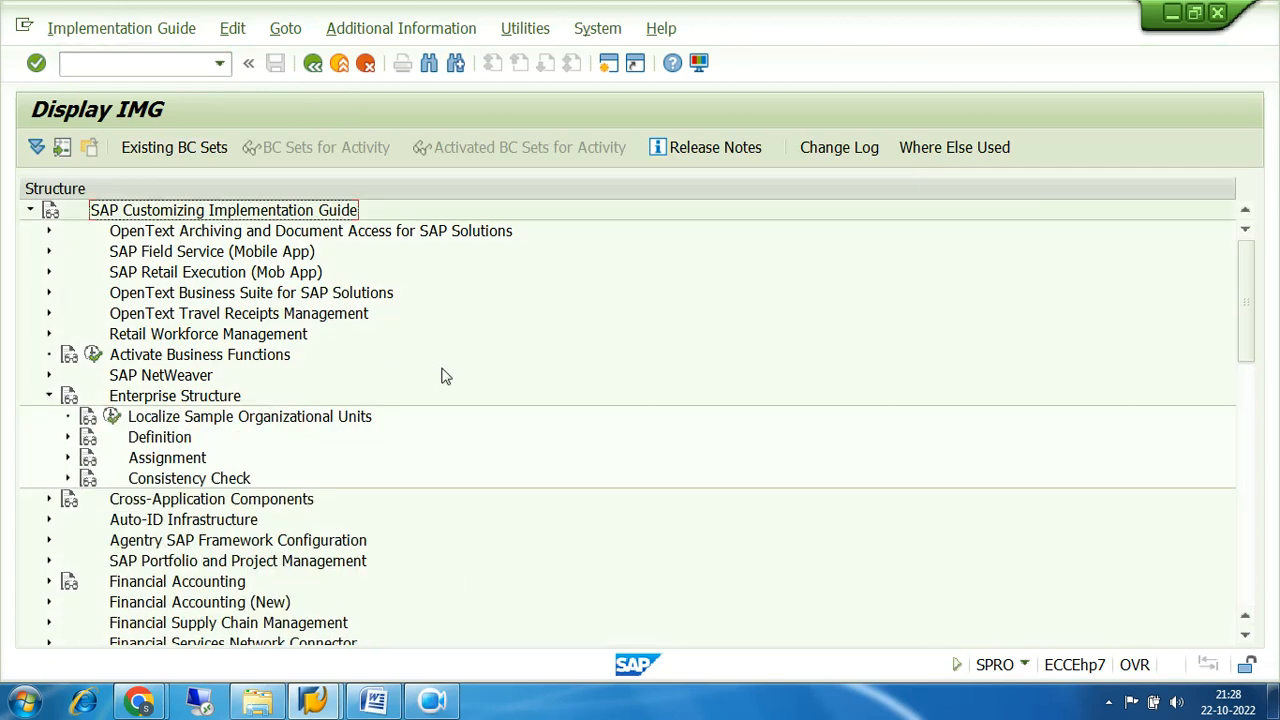
- Open the Define Business Area activity under the Financial Accounting definitions of the Enterprise Structure
click(68, 438)
click(86, 457)
scroll(568, 403, down, 3)
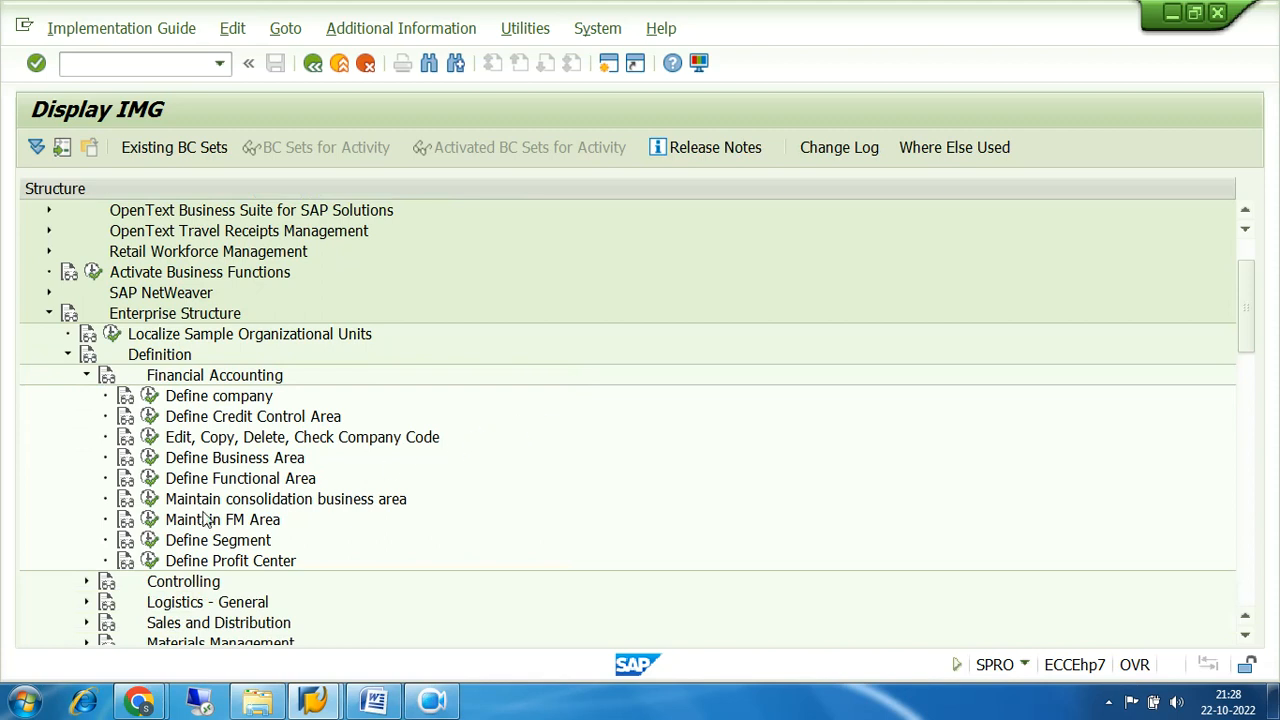
click(187, 545)
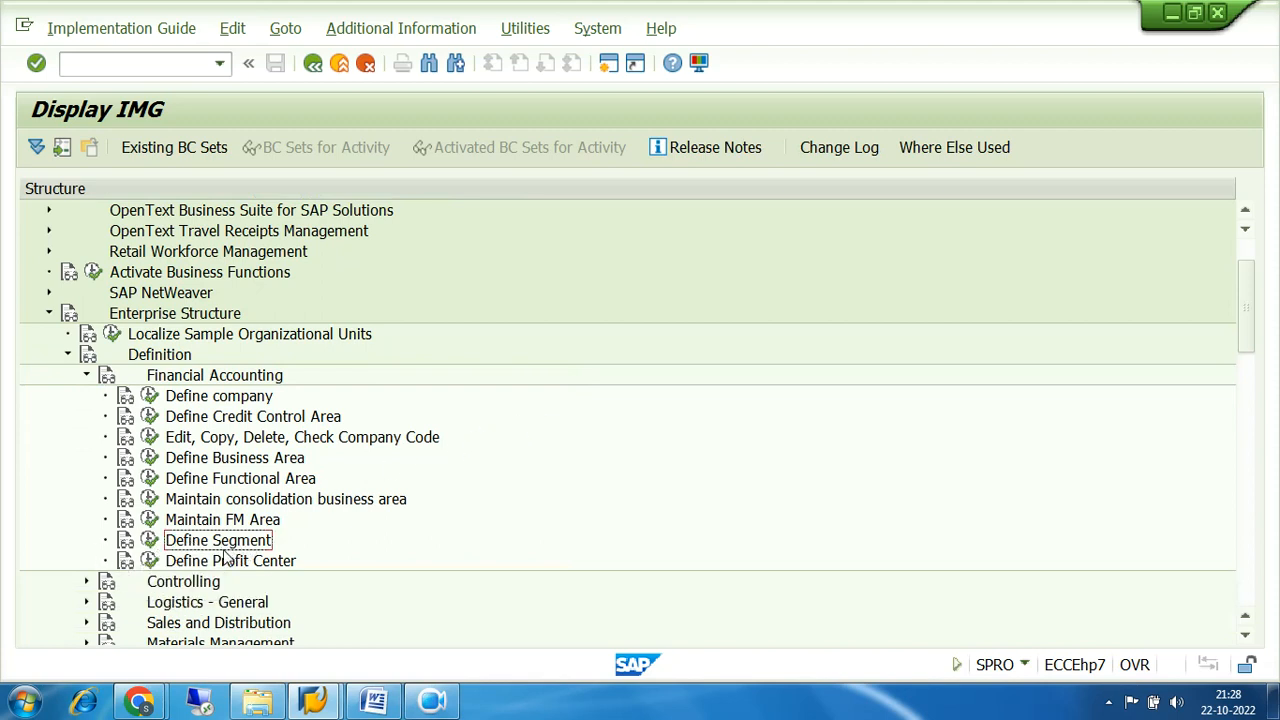
click(228, 460)
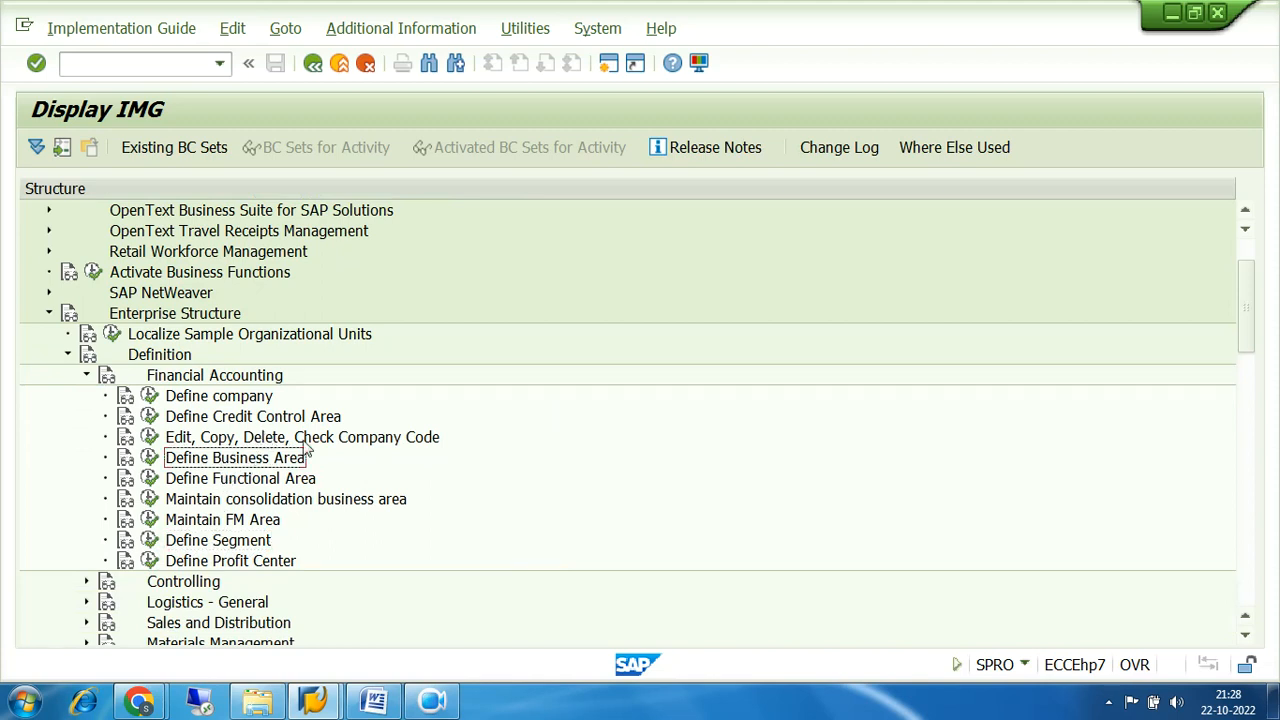
click(148, 462)
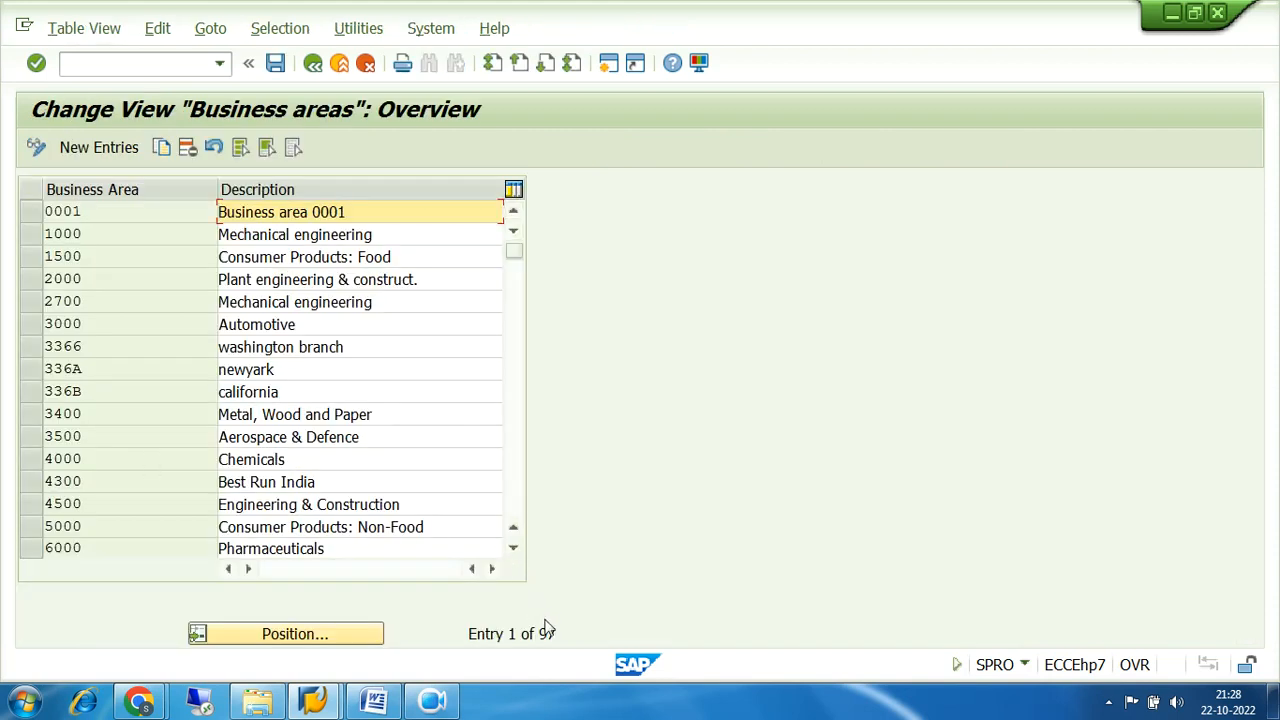
drag(560, 634, 463, 636)
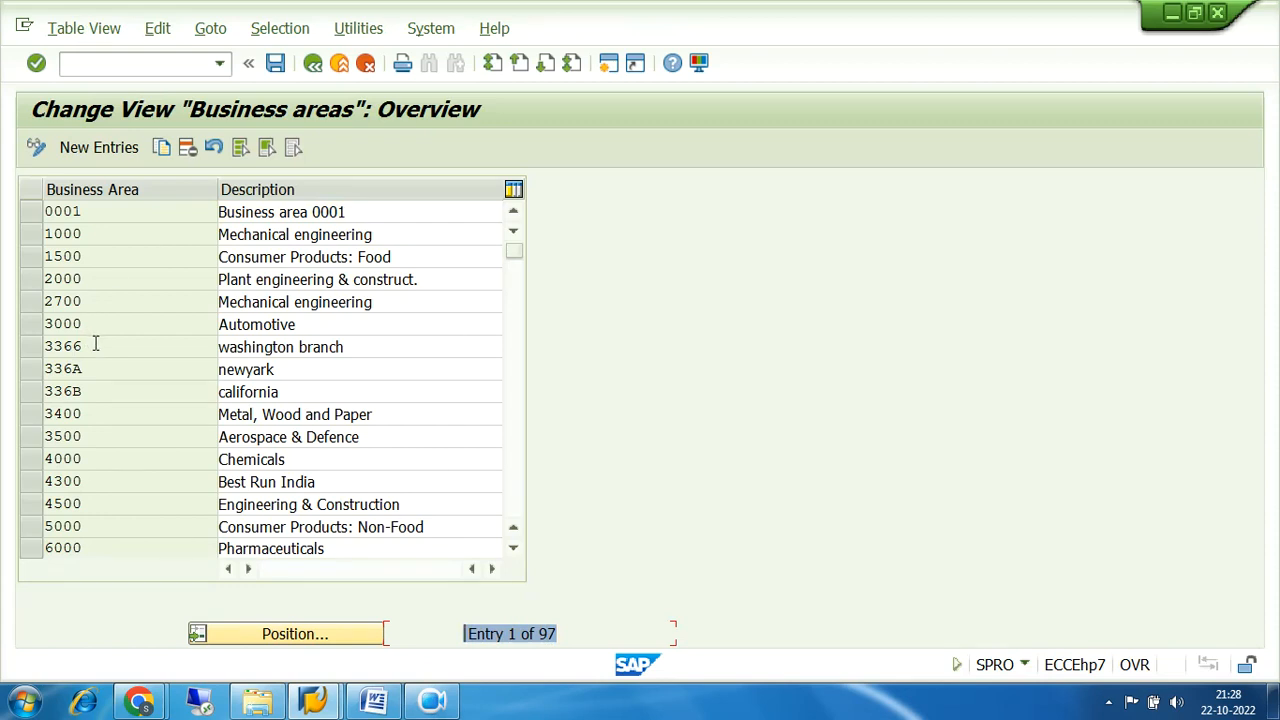
- Start new business area entries and add MAXE with the description MAX EASTERN BUSINESS AREA
click(100, 148)
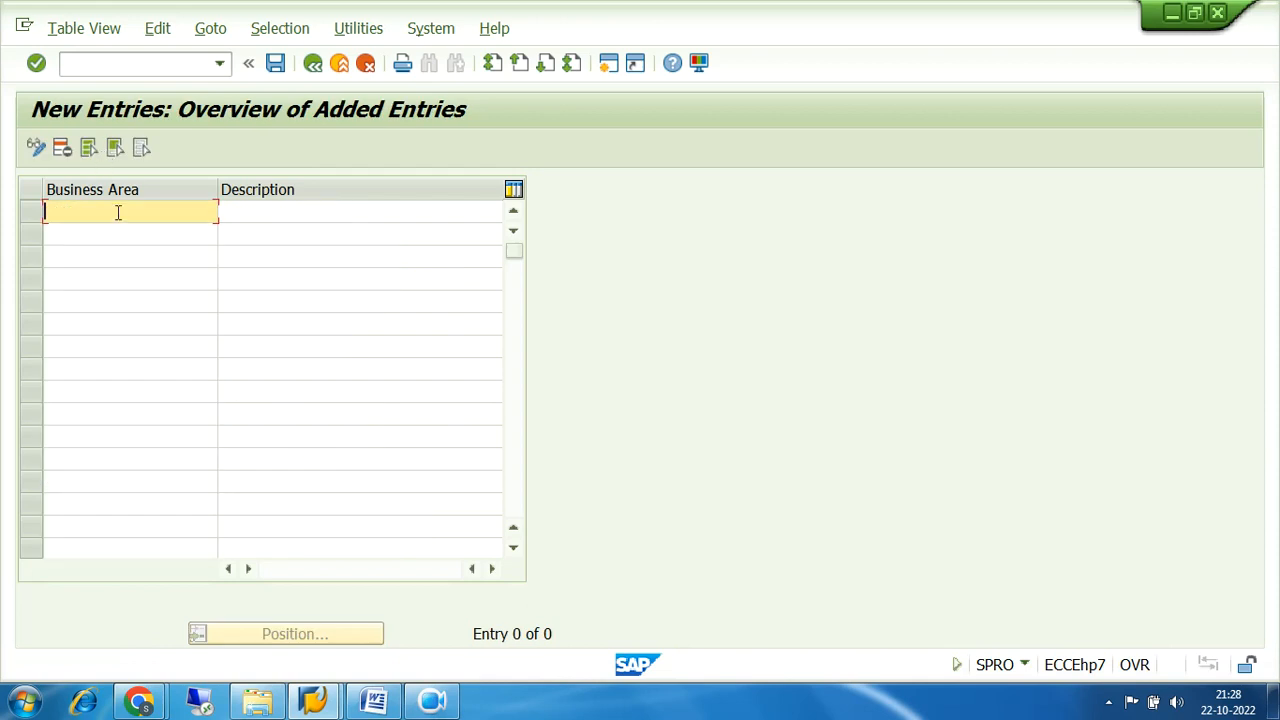
text(MAXE)
key(Tab)
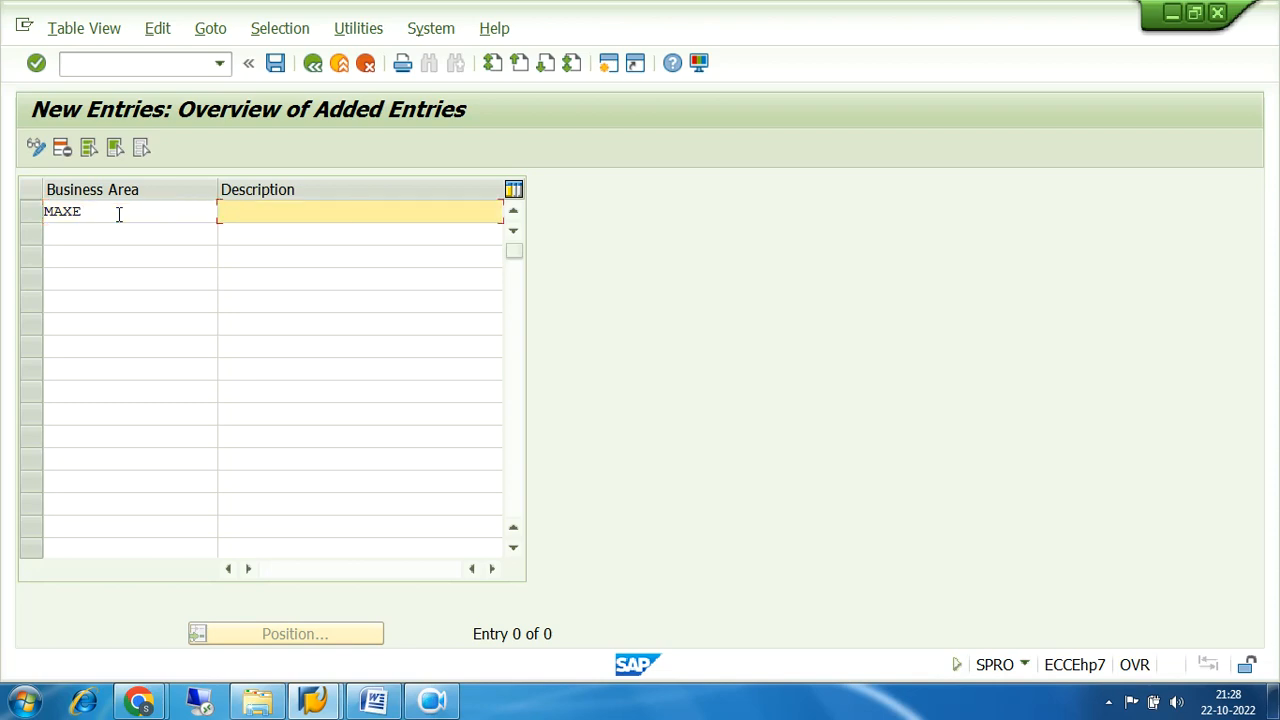
text(MAX EASTERN )
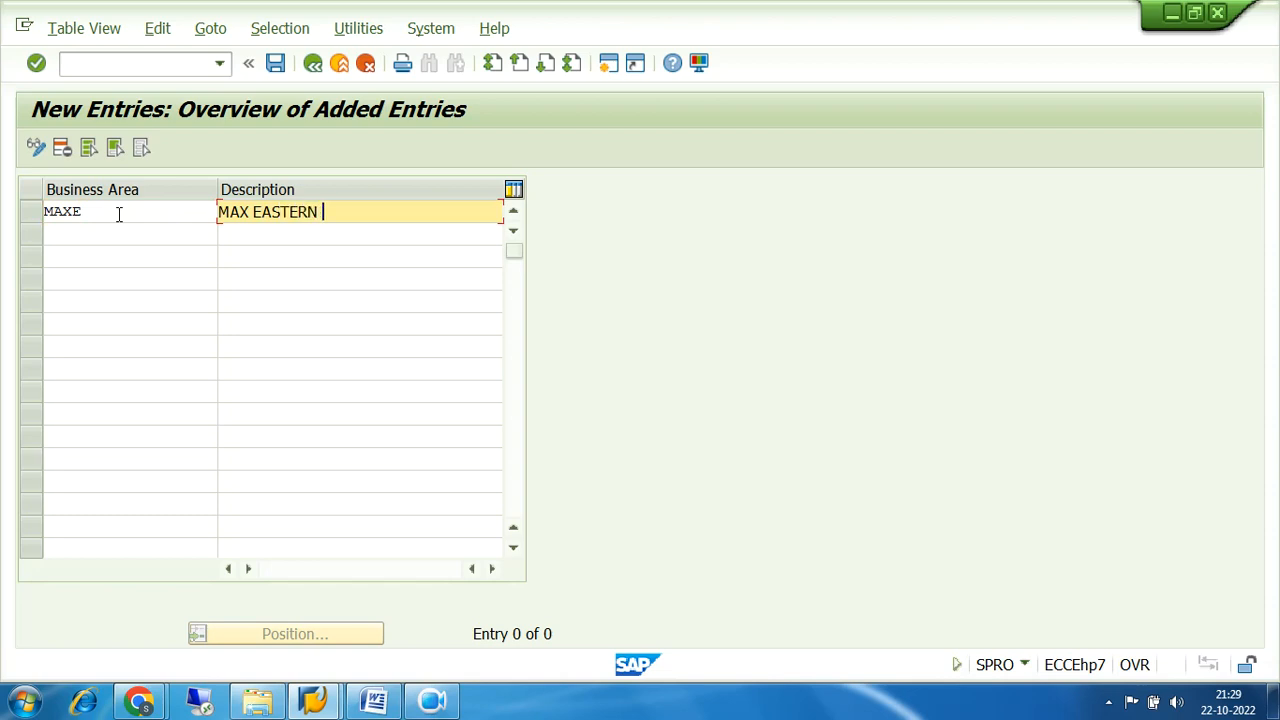
text(BUSINESS AREA)
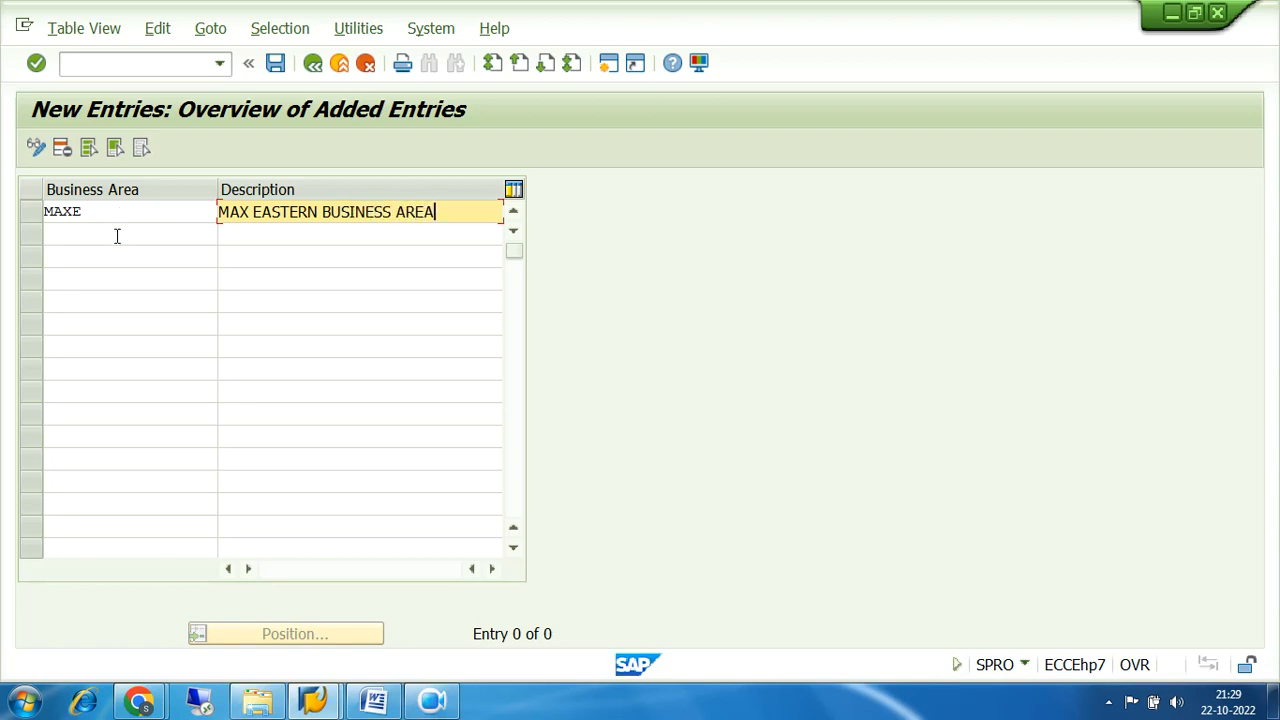
- Add business area MAXW with the description MAX WESTERN BUSINESS AREA, adapting the description copied from MAXE
click(117, 236)
text(MAXW)
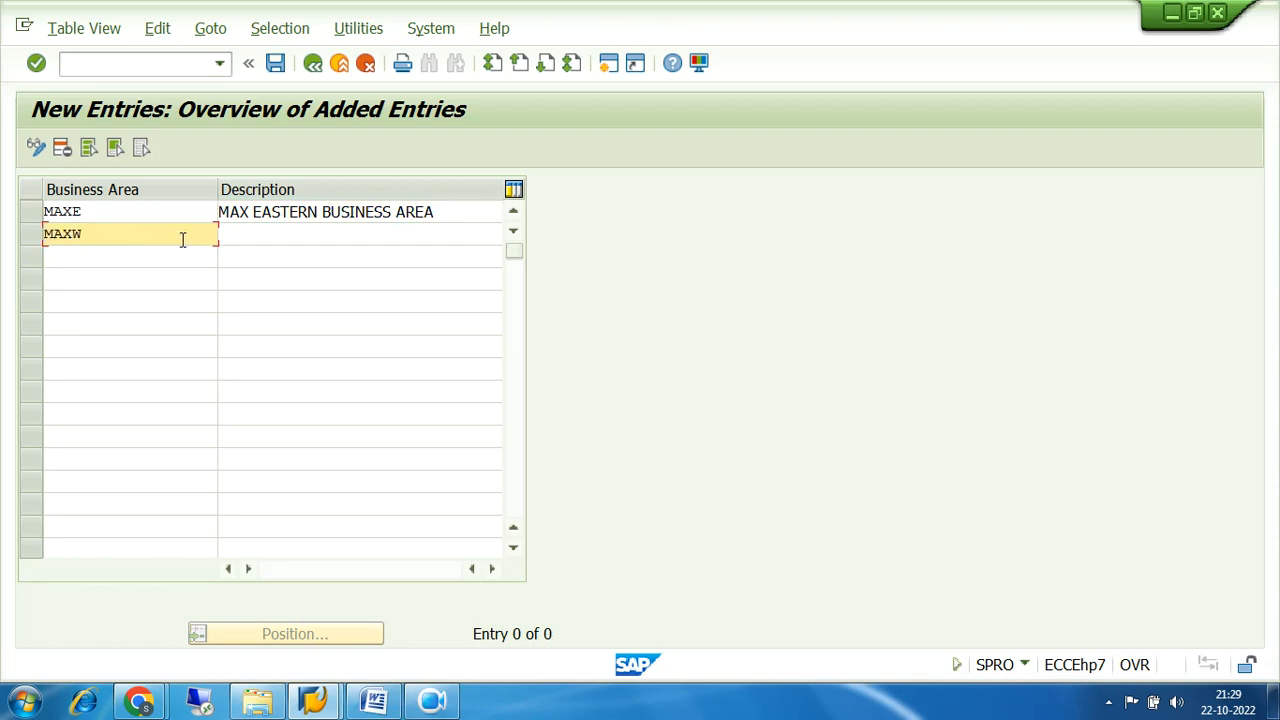
click(243, 231)
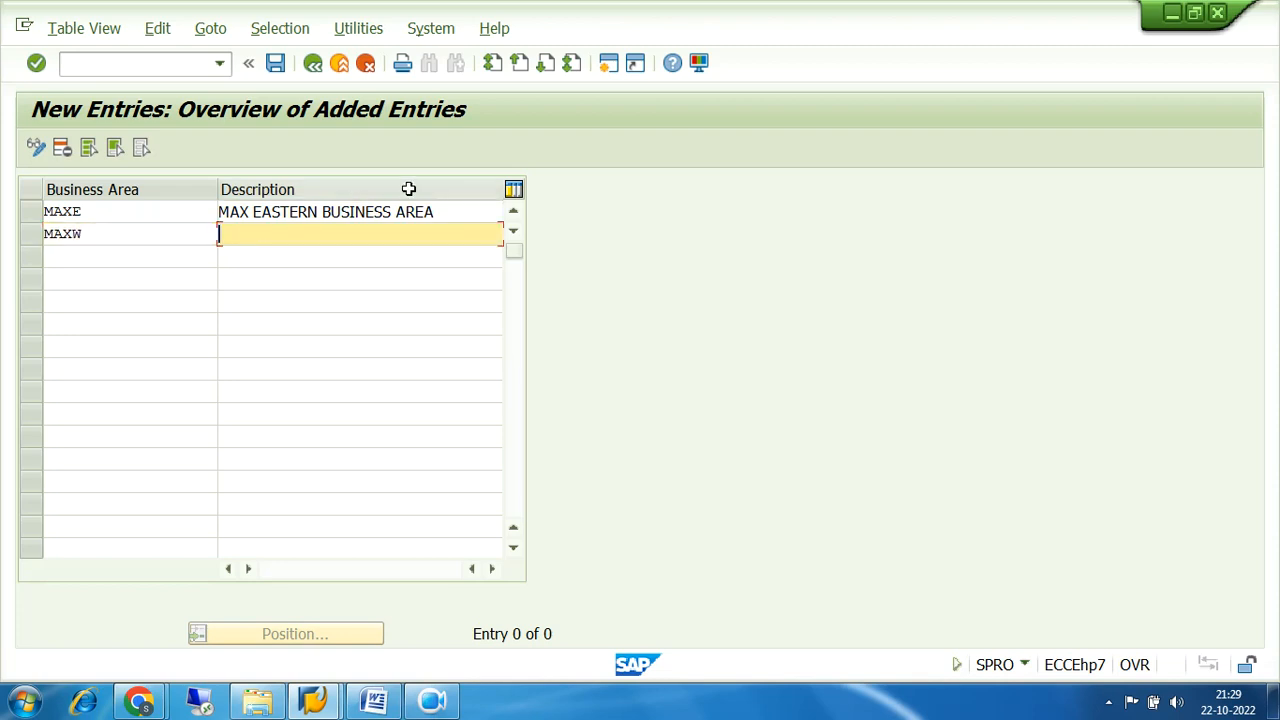
drag(440, 210, 220, 225)
key(ctrl+c)
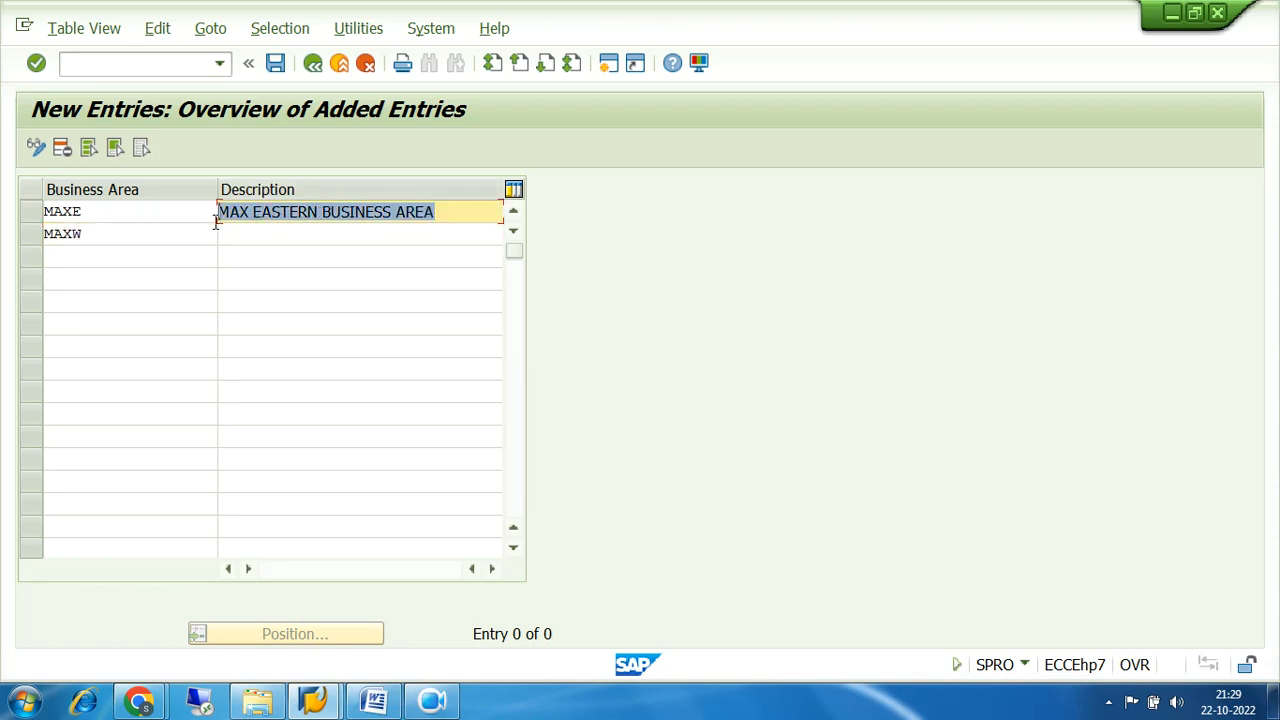
click(241, 238)
key(ctrl+v)
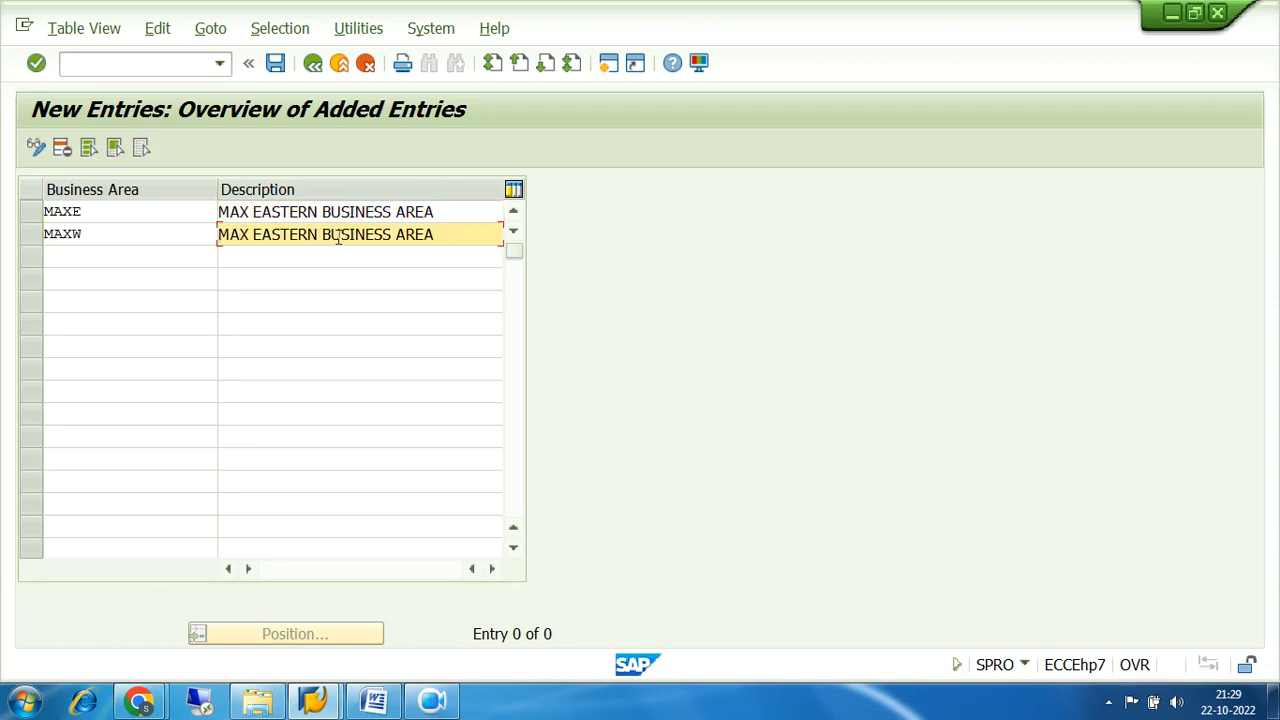
click(255, 233)
text(WESTER)
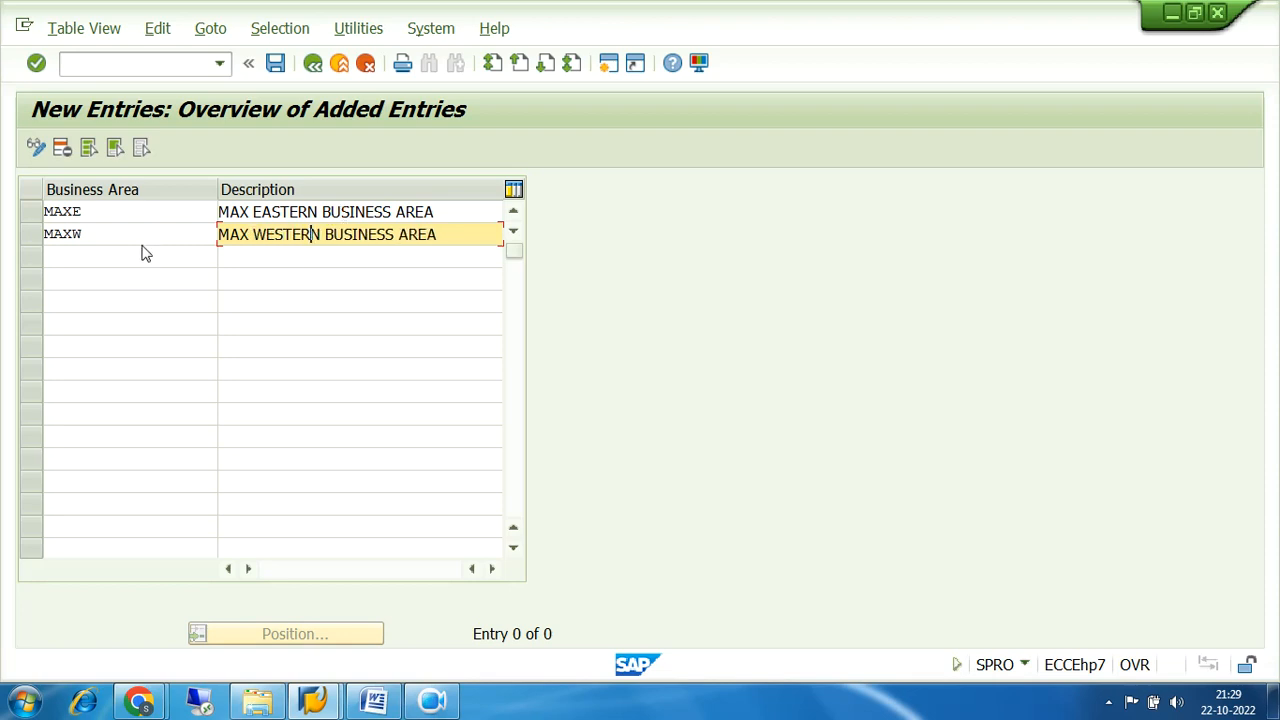
- Add business area MAXS with the description MAX SOUTHEREN BUSINESS AREA, adapting the description copied from MAXW
click(99, 262)
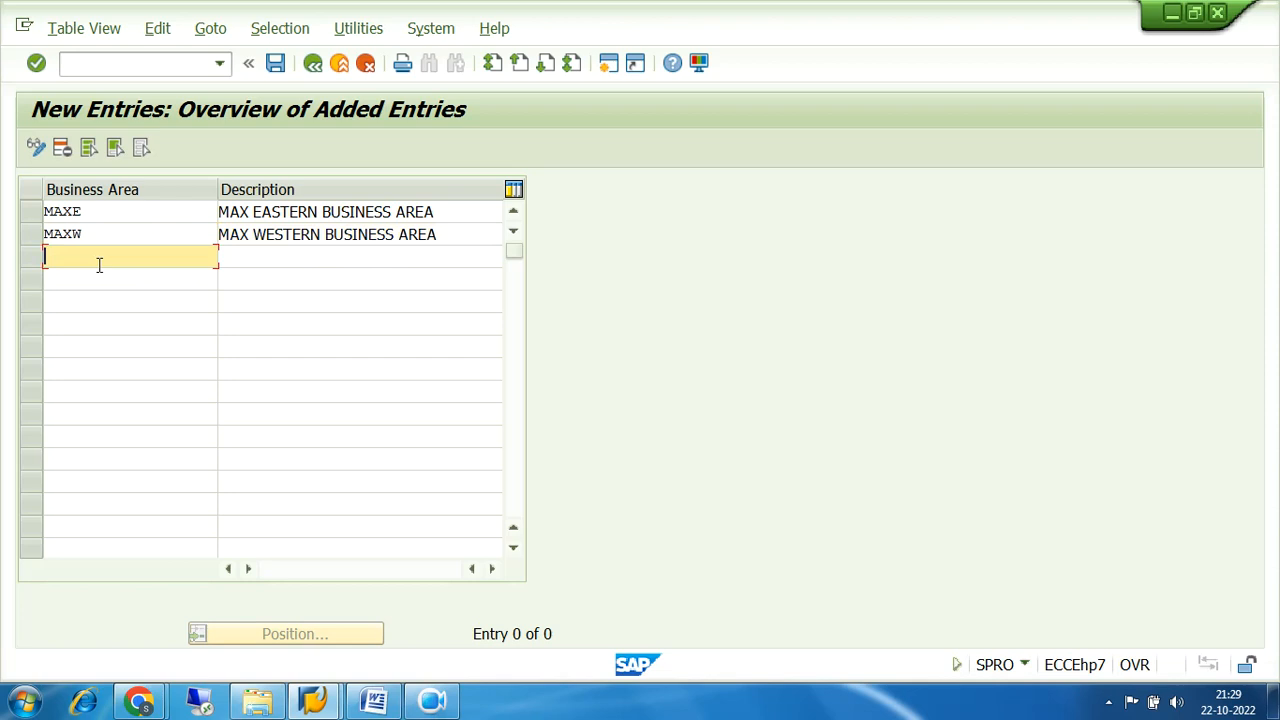
text(MAXS)
click(444, 232)
drag(444, 232, 219, 234)
key(ctrl+c)
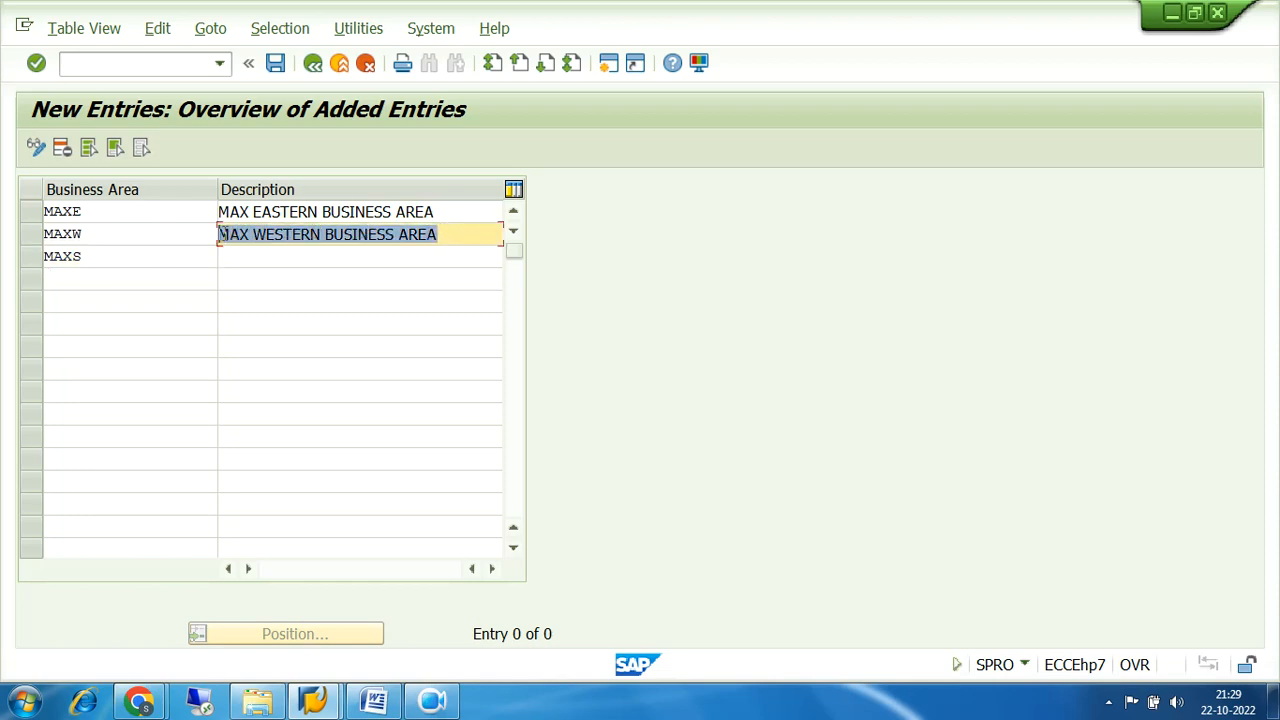
click(239, 252)
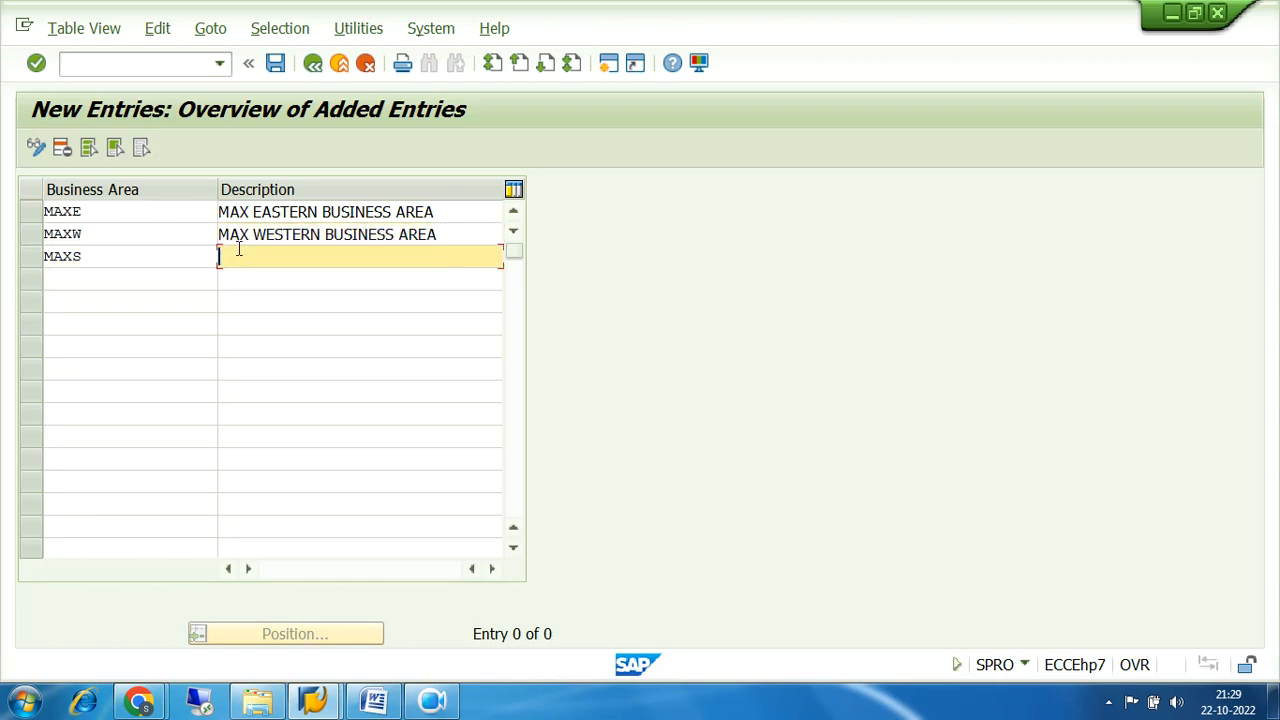
key(ctrl+v)
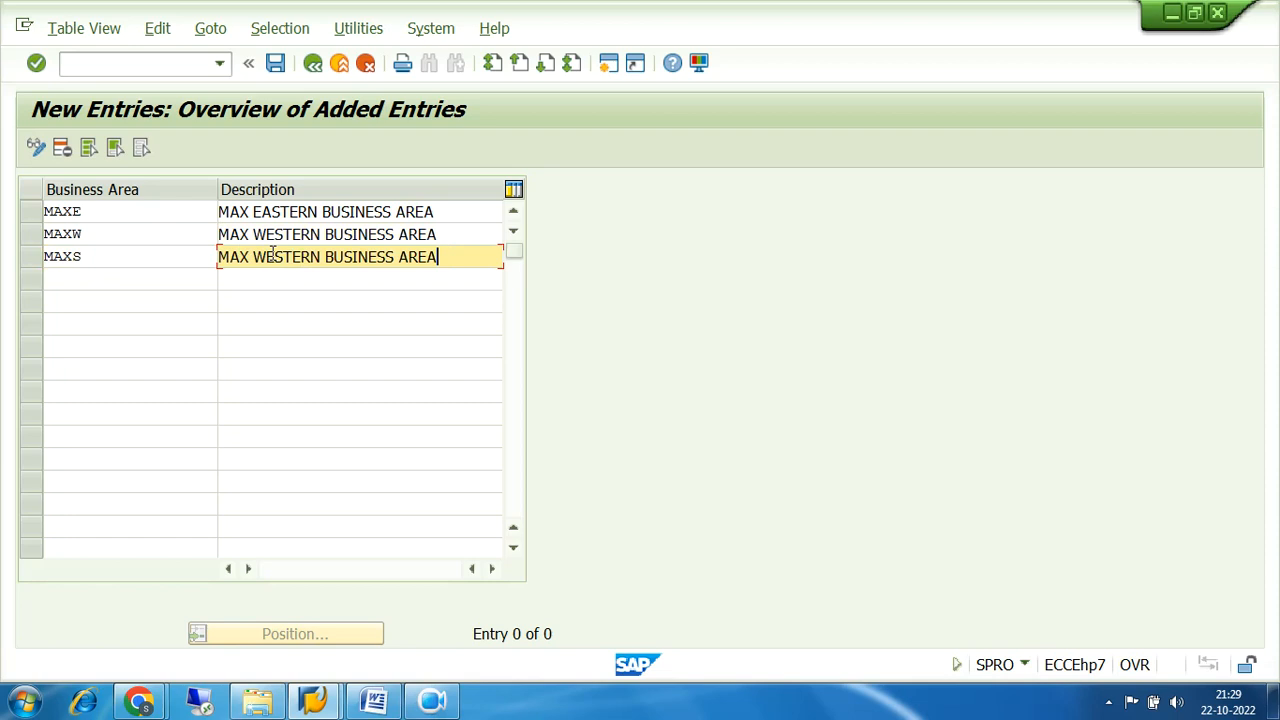
click(253, 256)
text(SUT)
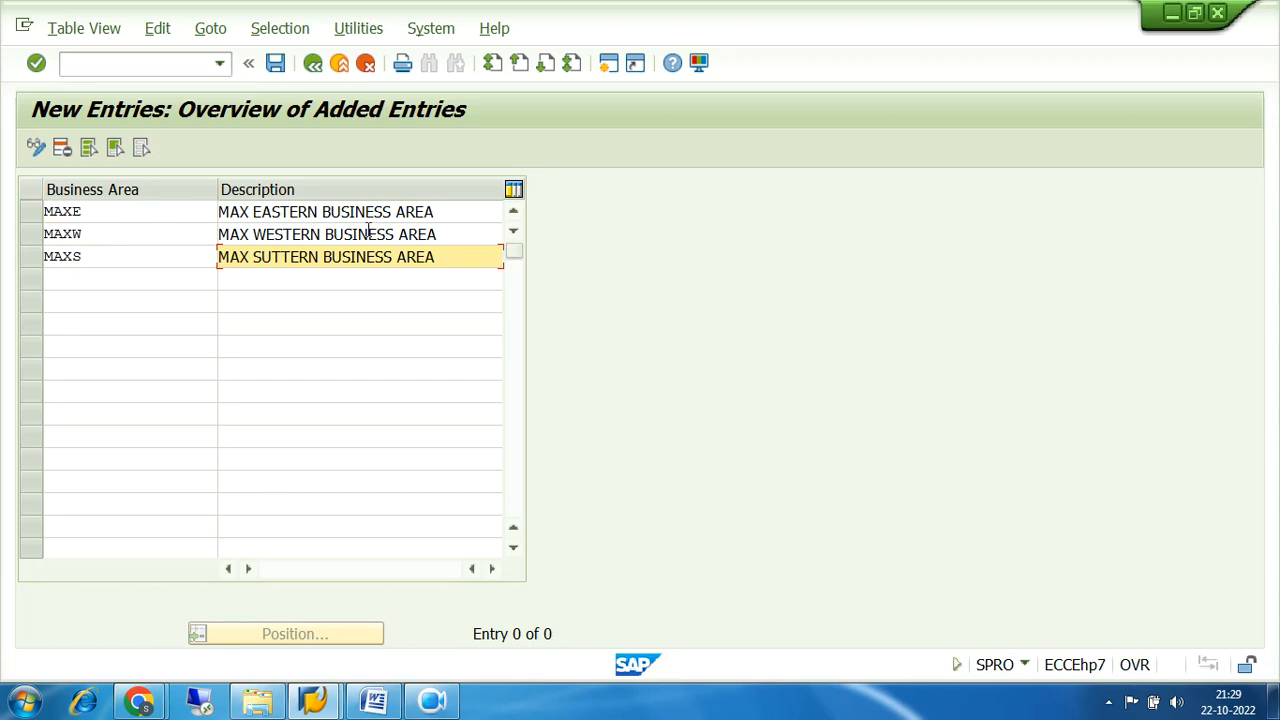
key(BackSpace)
key(BackSpace)
text(OUTHERE)
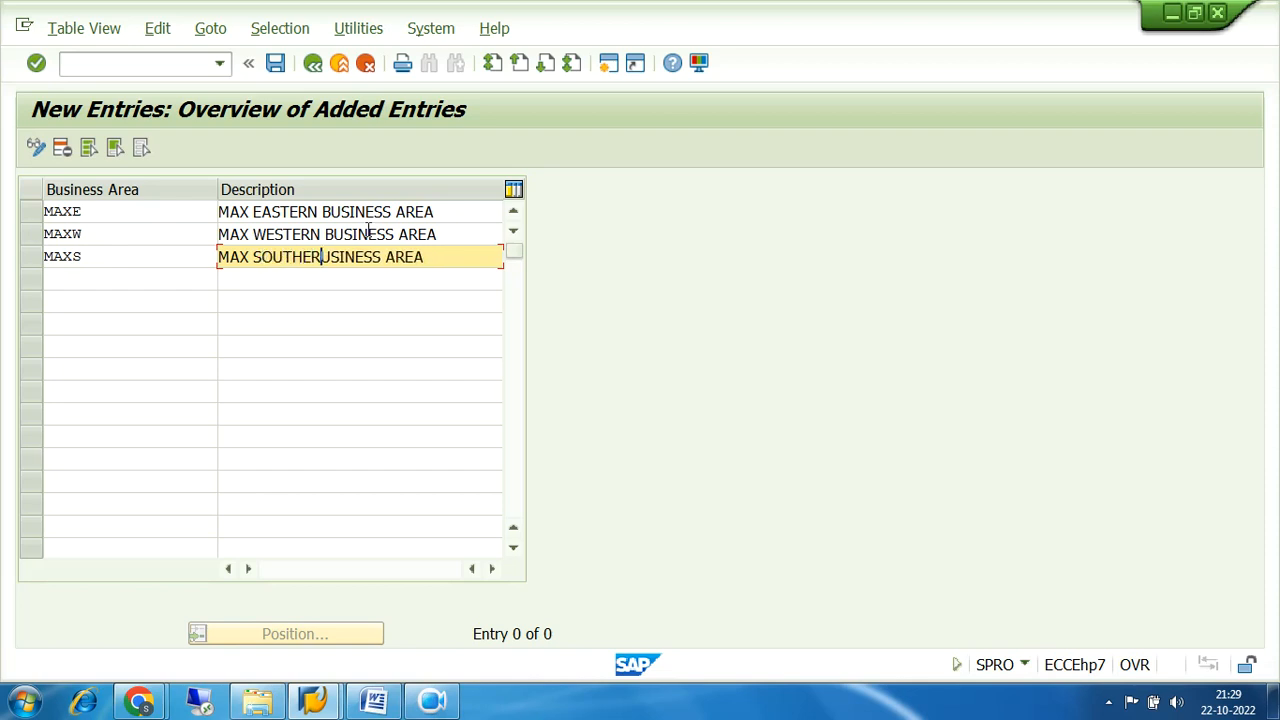
text(N )
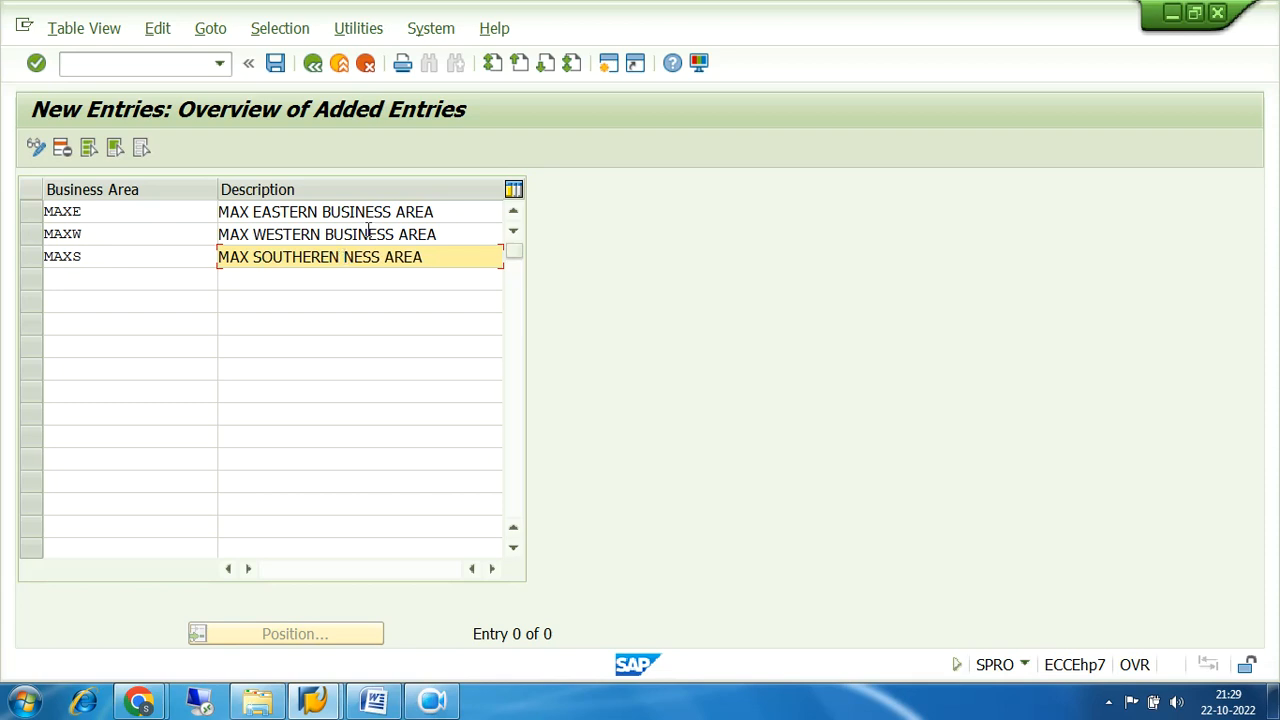
text(BUSIE)
key(BackSpace)
text(NESS AR)
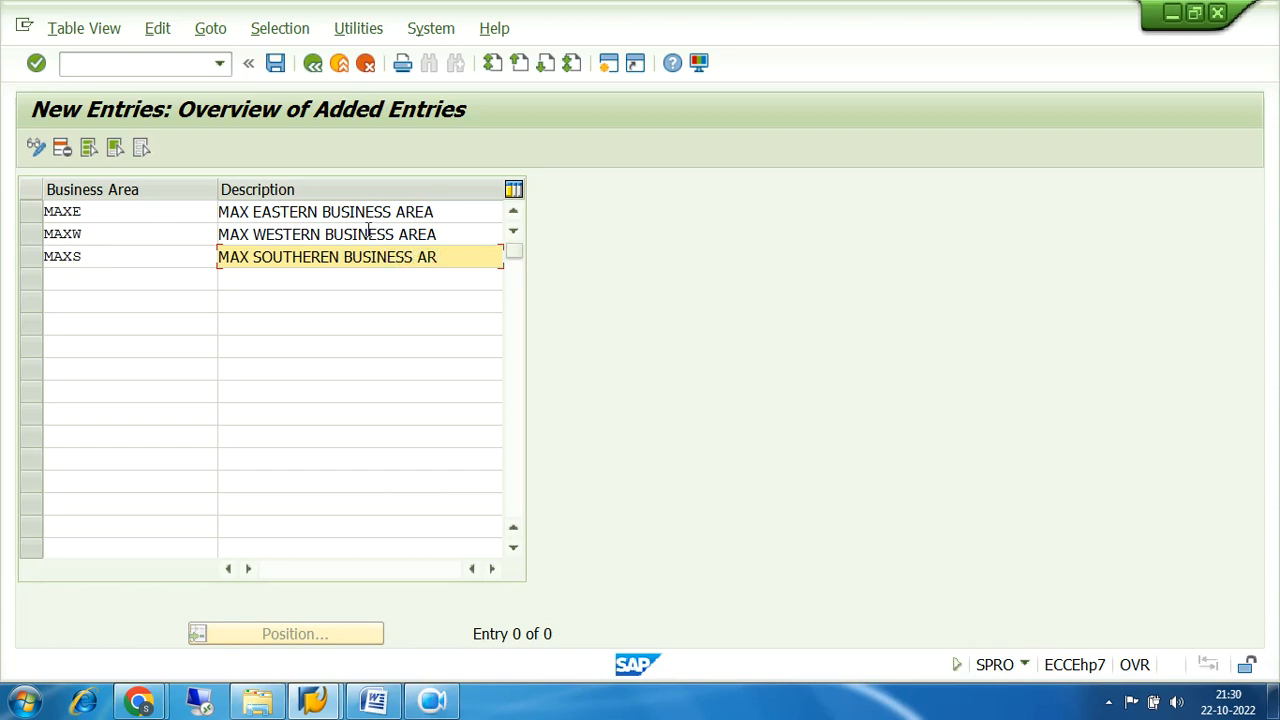
text(EA)
- Add business area MAXN with the description MAX NOTHEREN BUSINESS AREA and save the new entries
click(78, 281)
text(M)
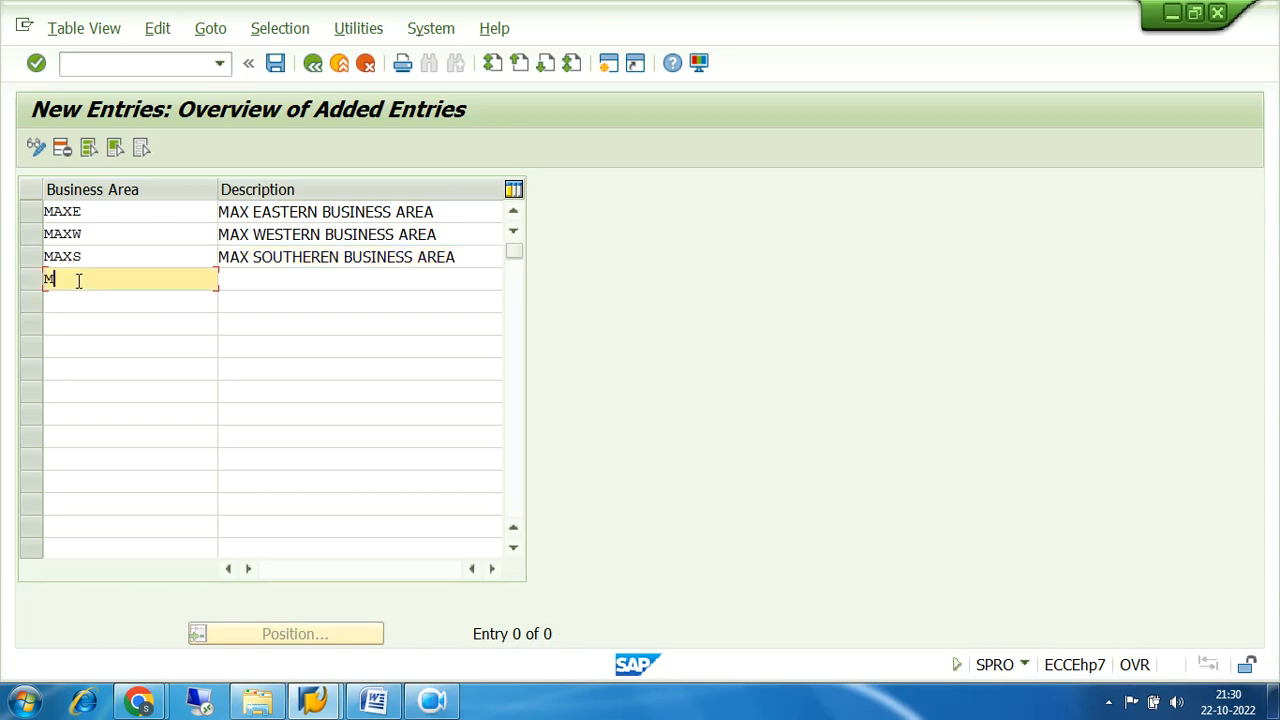
text(AXN)
key(Tab)
text(MAX NOTHEREN)
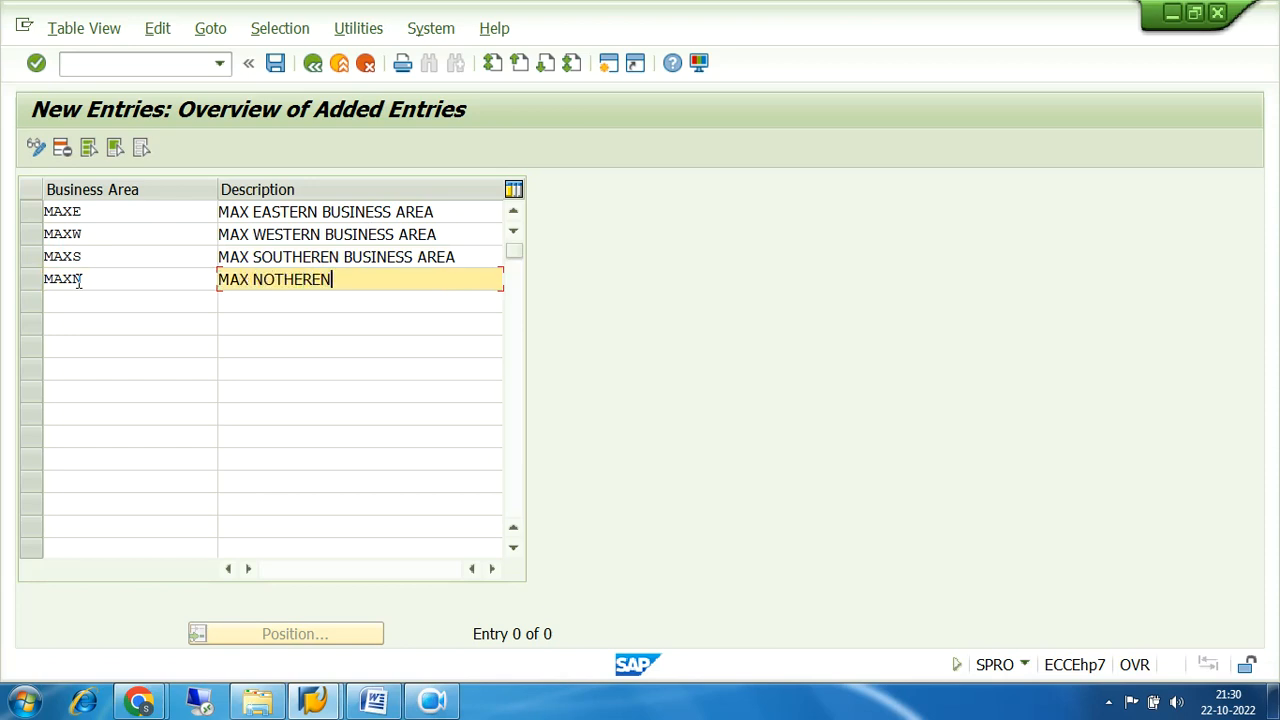
text( BUSINESS AR)
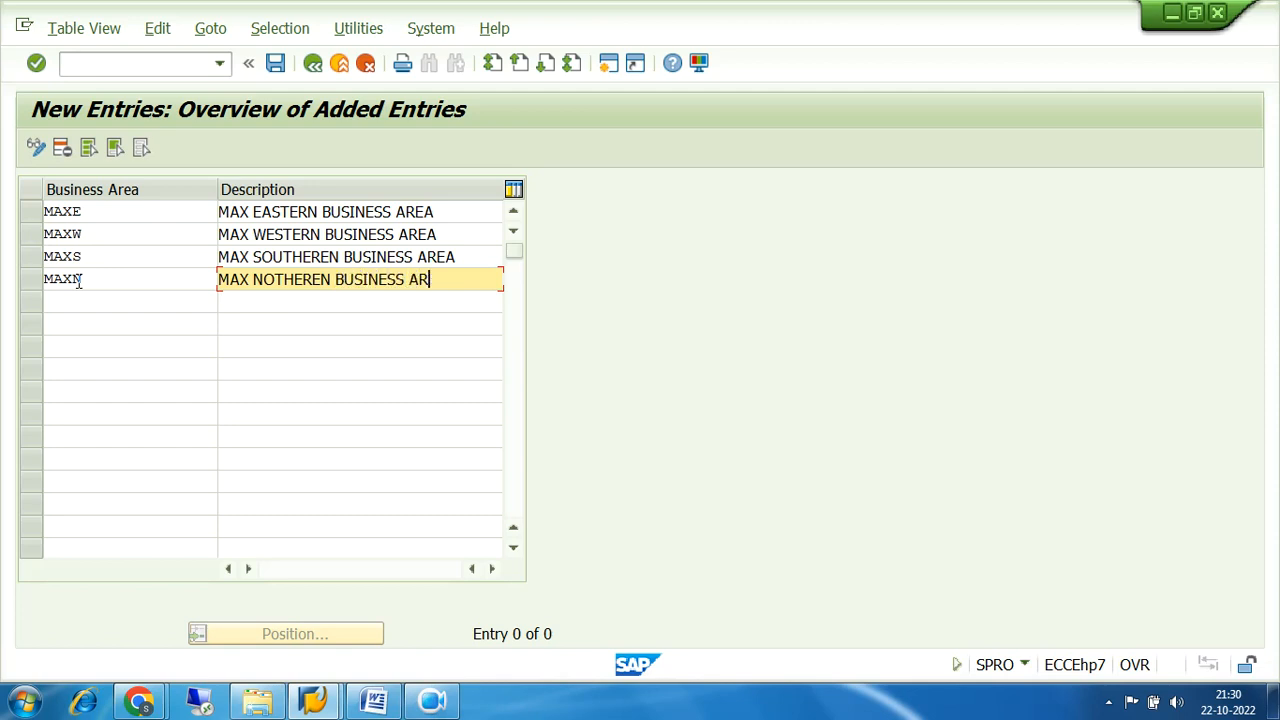
text(EA)
click(275, 64)
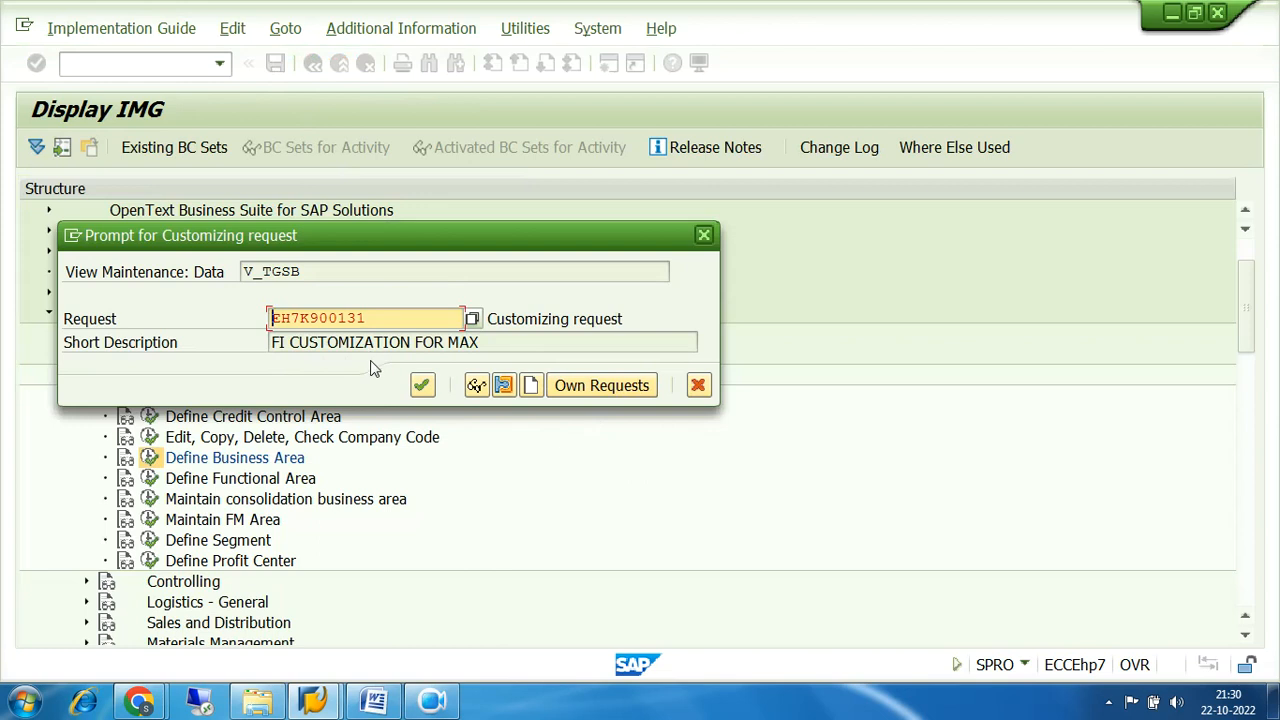
- Examine the task activities of own request FI CUSTOMIZATION FOR MAX, view the company code activity in the IMG, and close the request list
click(612, 387)
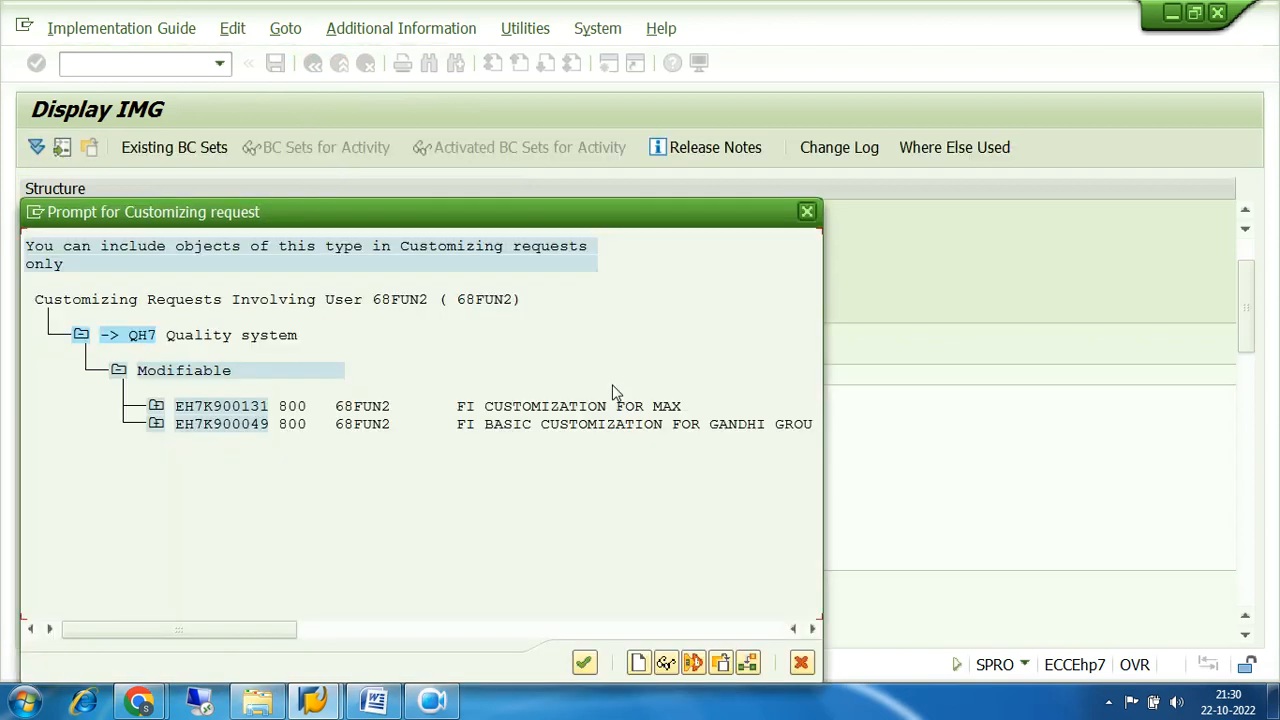
click(507, 406)
click(156, 406)
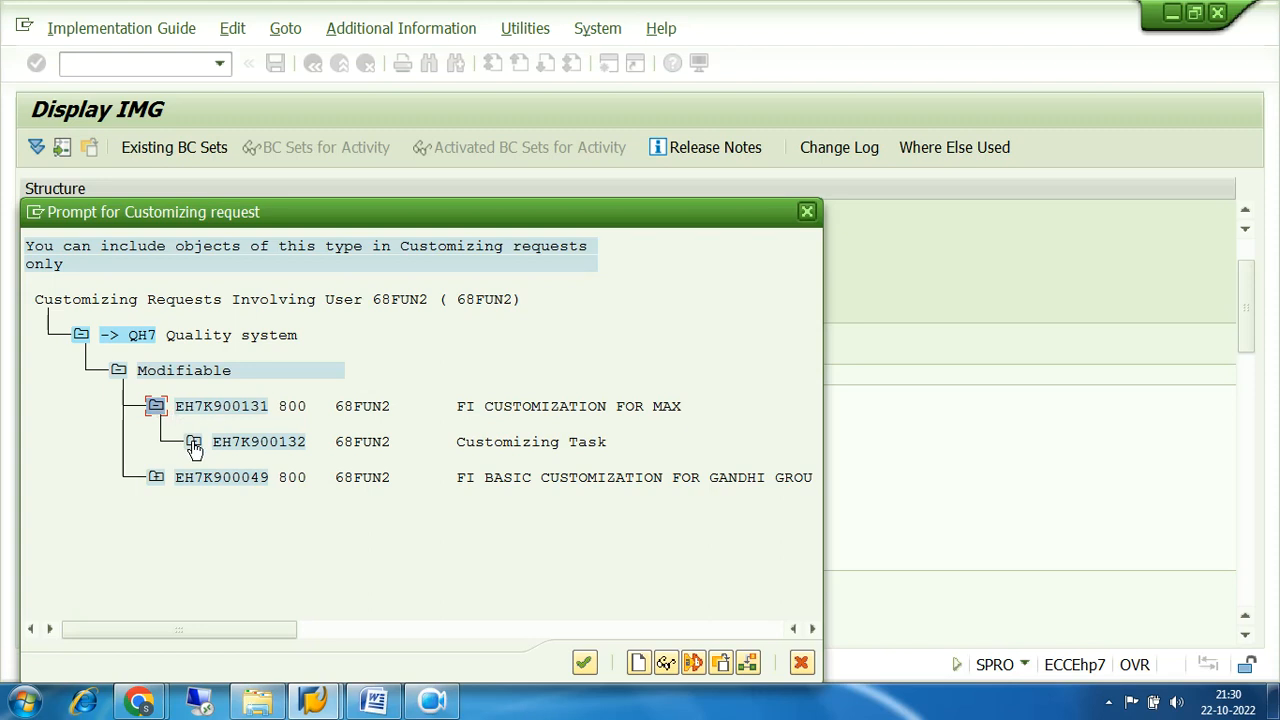
click(194, 442)
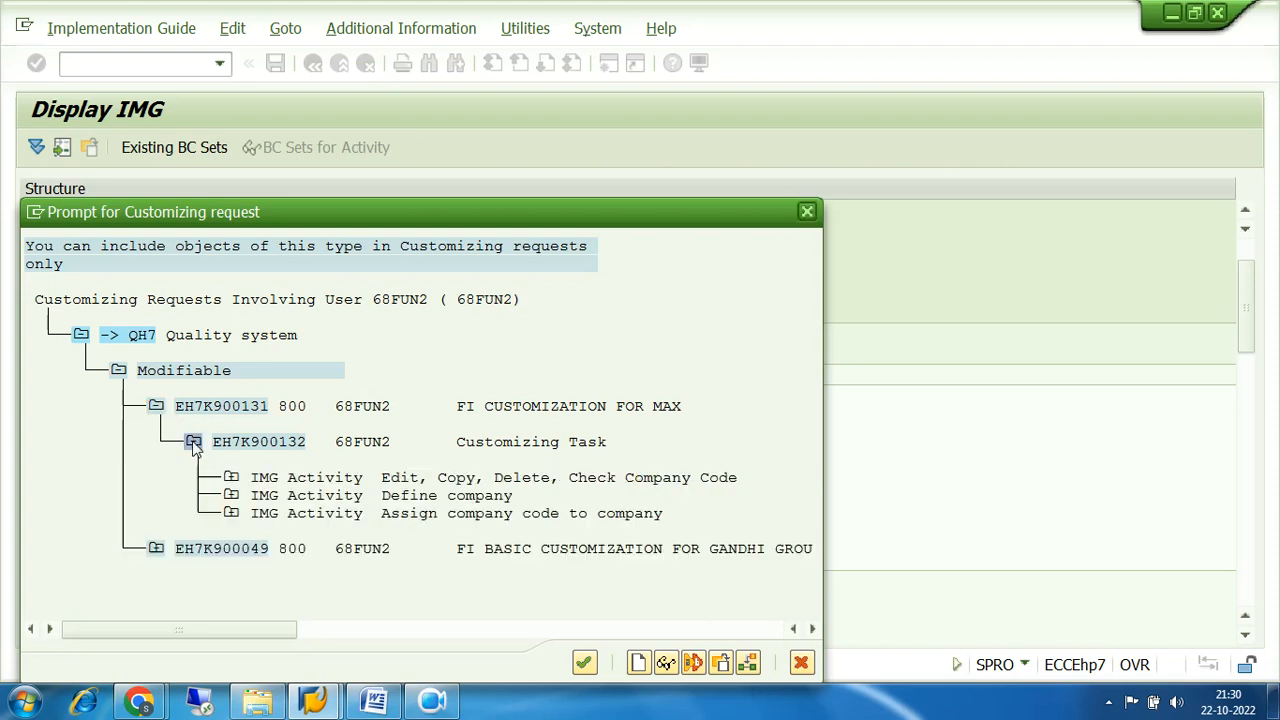
click(459, 483)
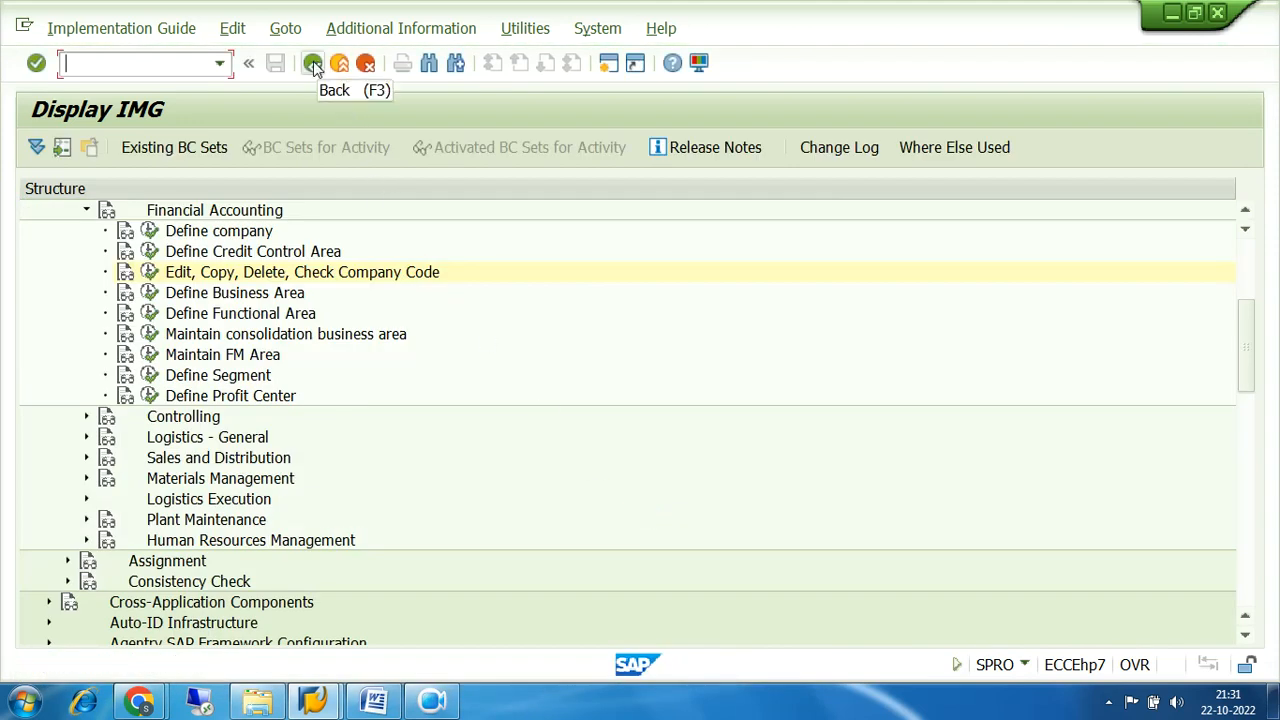
click(313, 64)
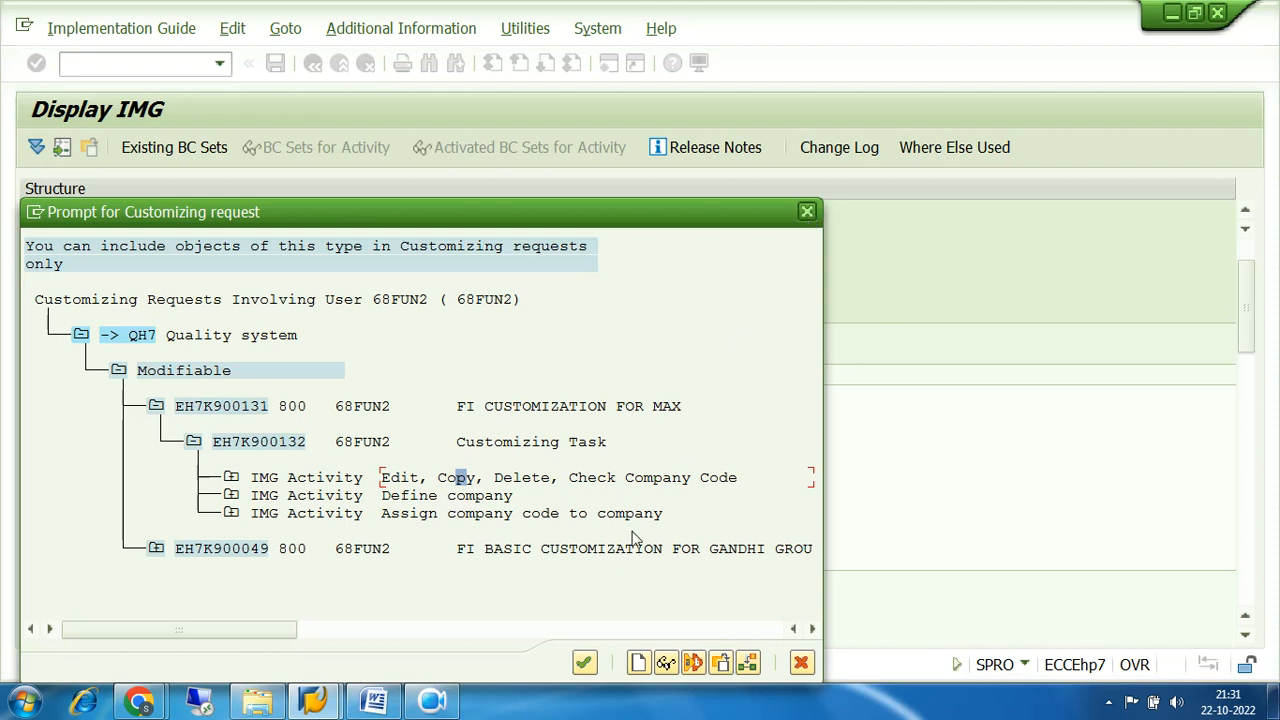
click(807, 213)
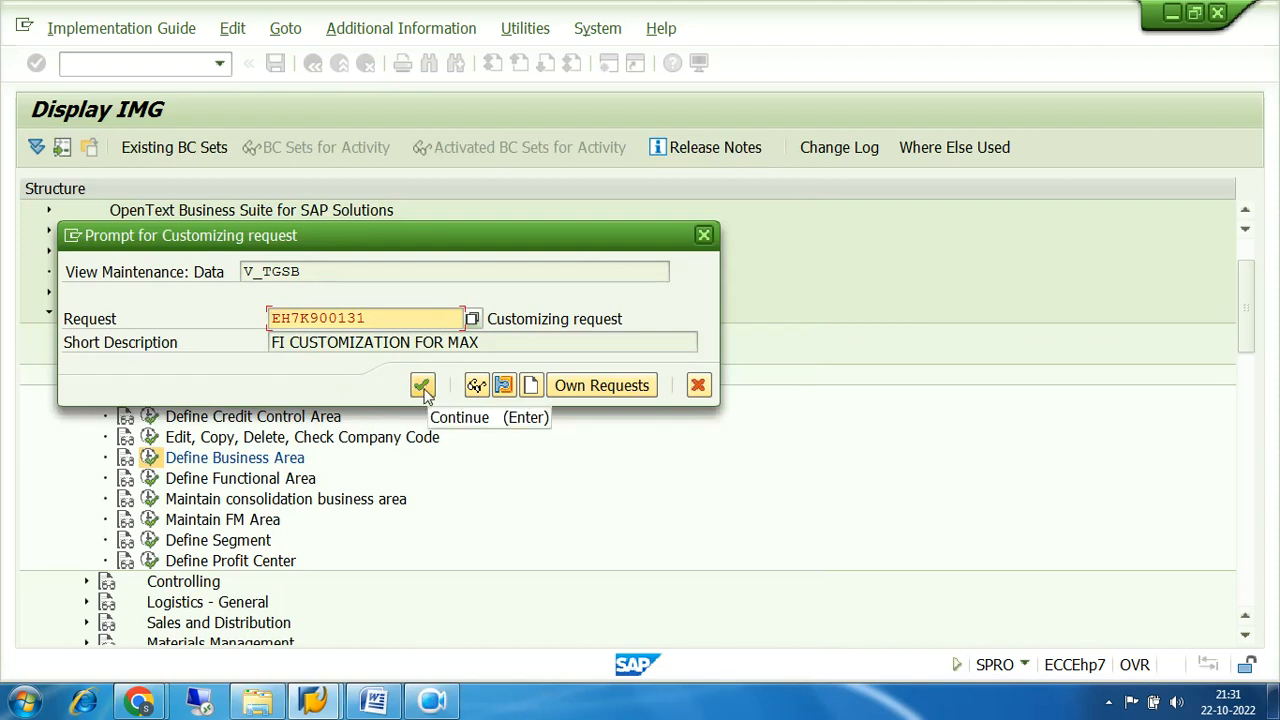
- Examine the own customizing requests, viewing the task and IMG activities recorded under FI CUSTOMIZATION FOR MAX, and close the list
click(586, 389)
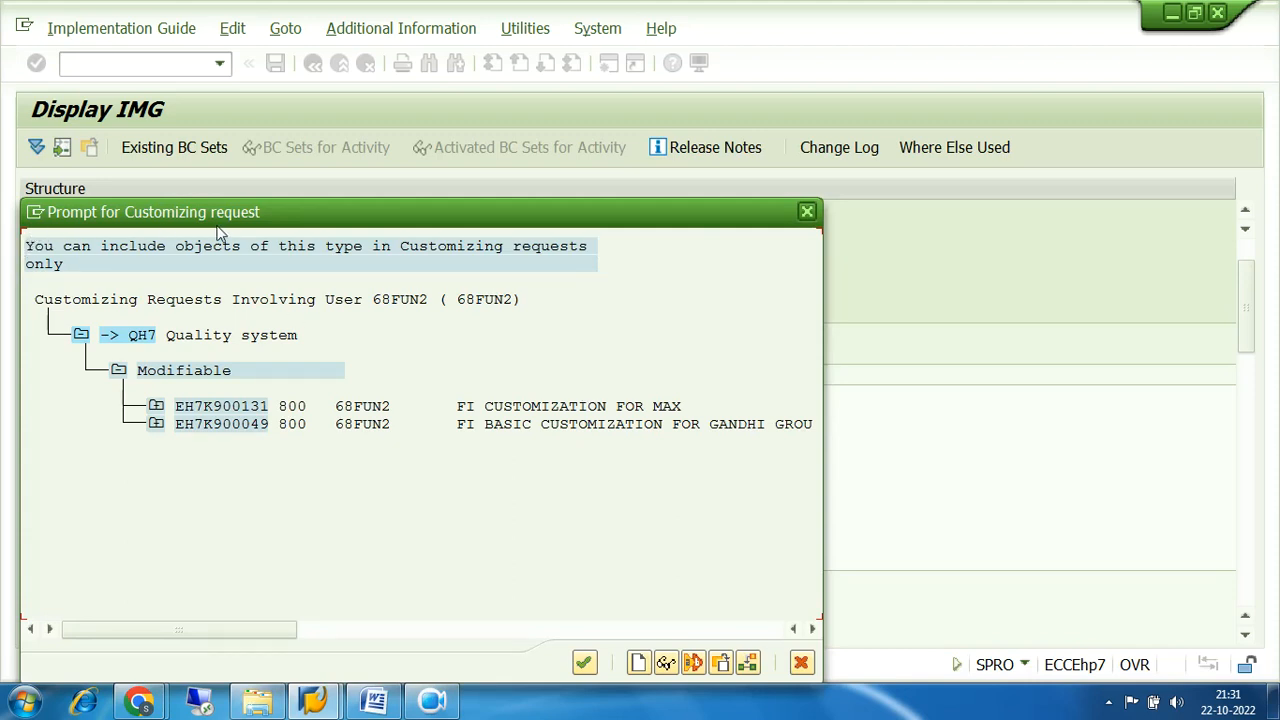
drag(477, 209, 561, 152)
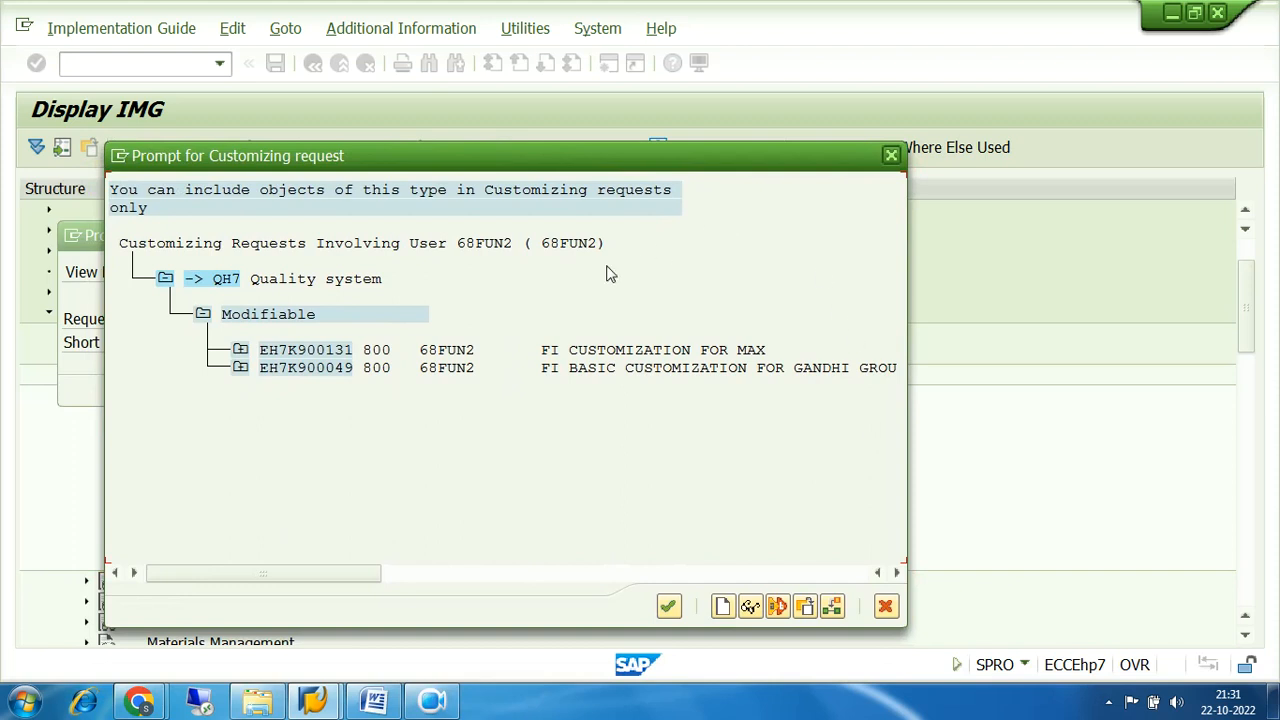
click(463, 243)
click(573, 350)
click(573, 368)
click(591, 368)
click(548, 352)
click(716, 352)
click(240, 351)
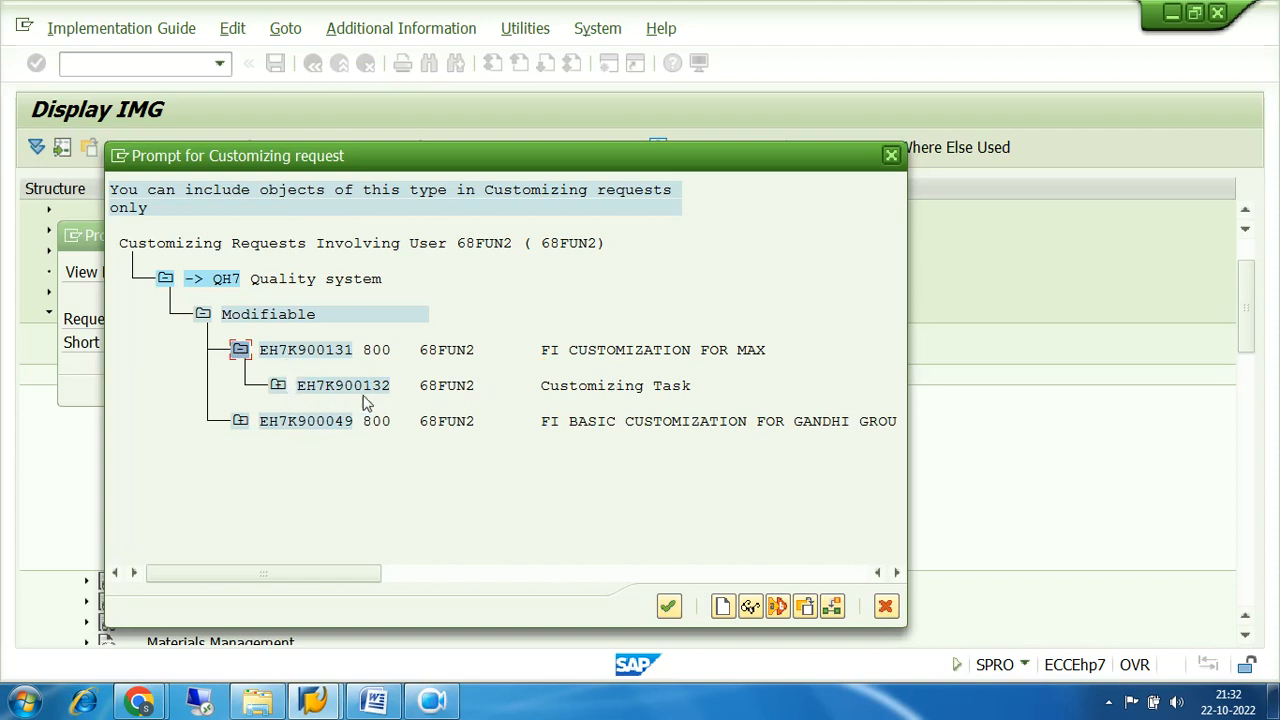
click(278, 386)
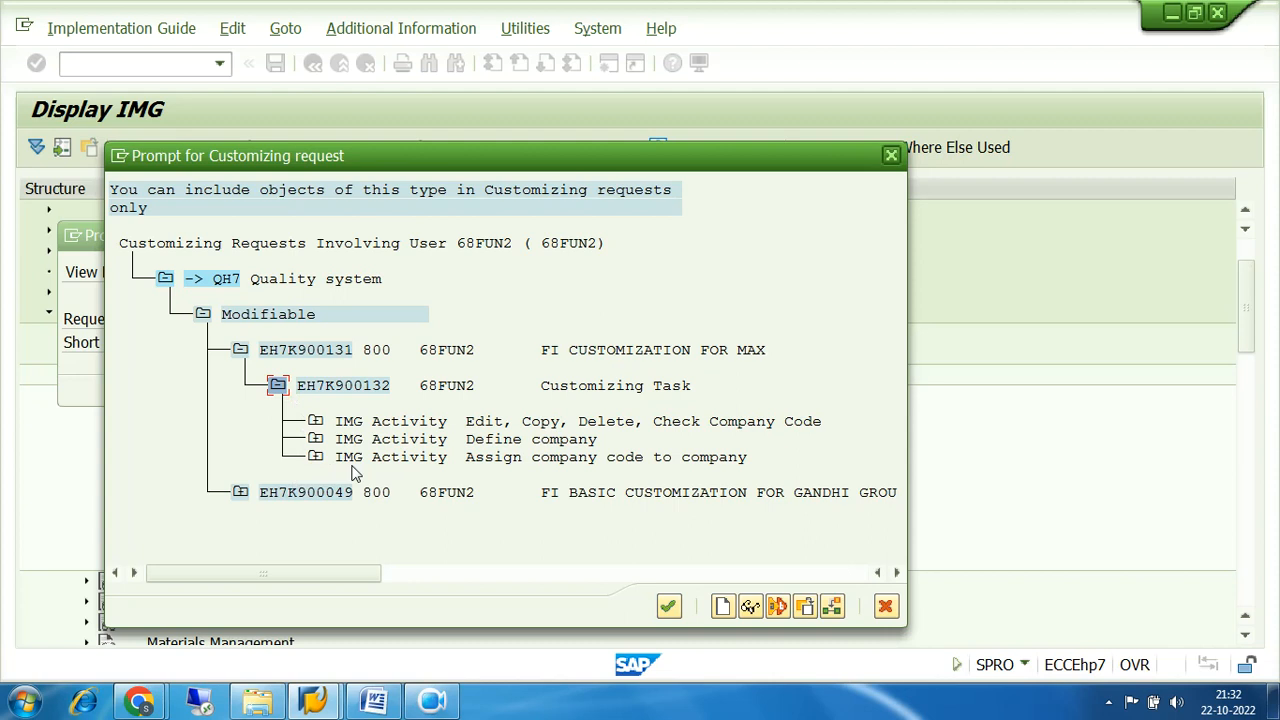
click(667, 607)
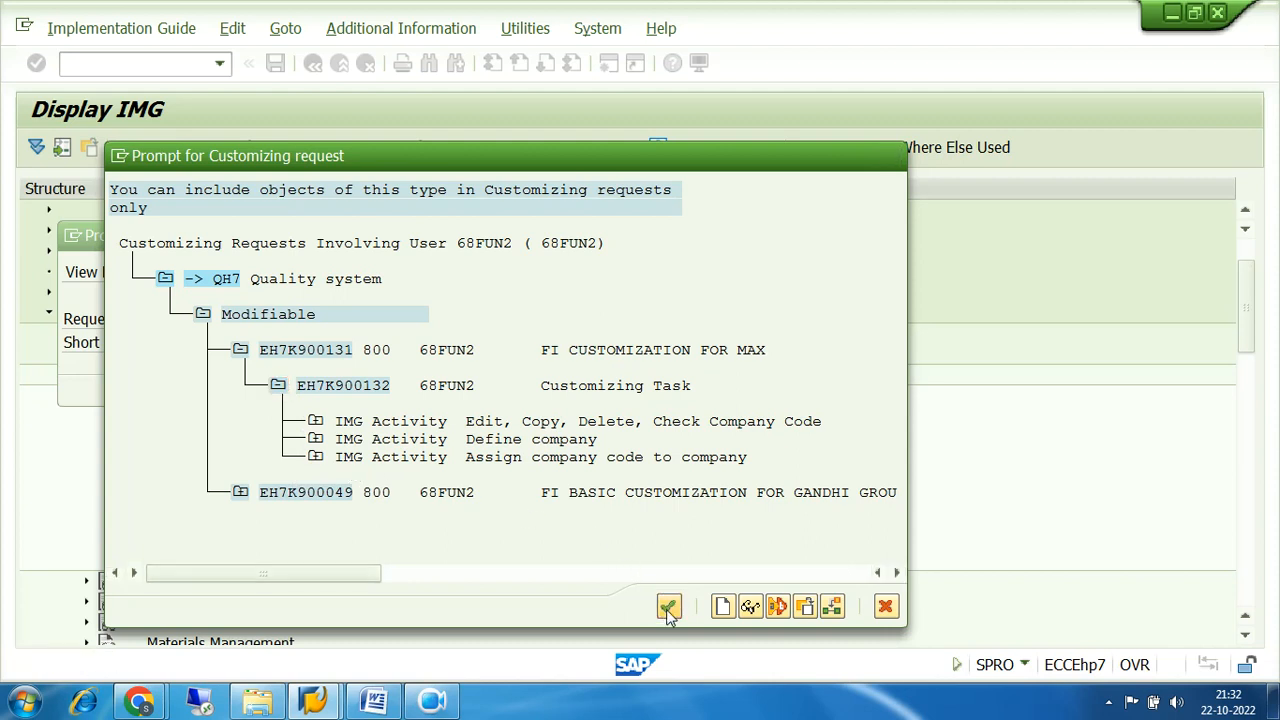
click(668, 610)
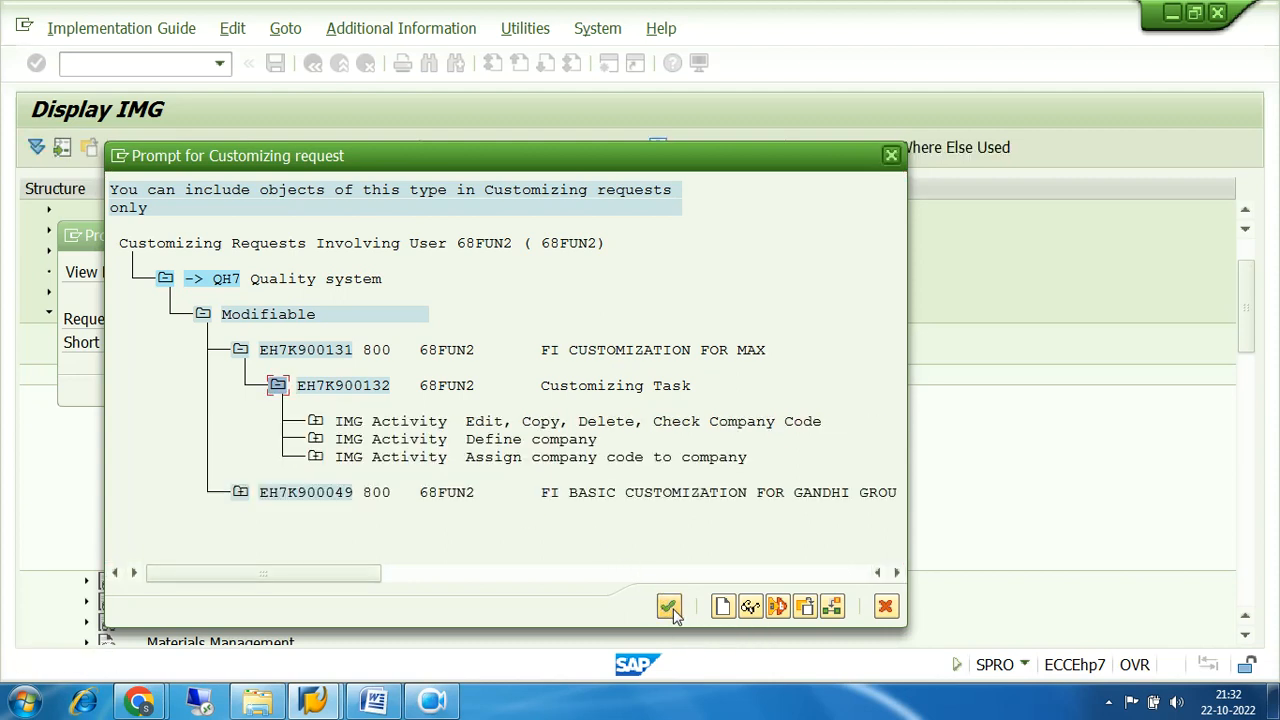
click(891, 157)
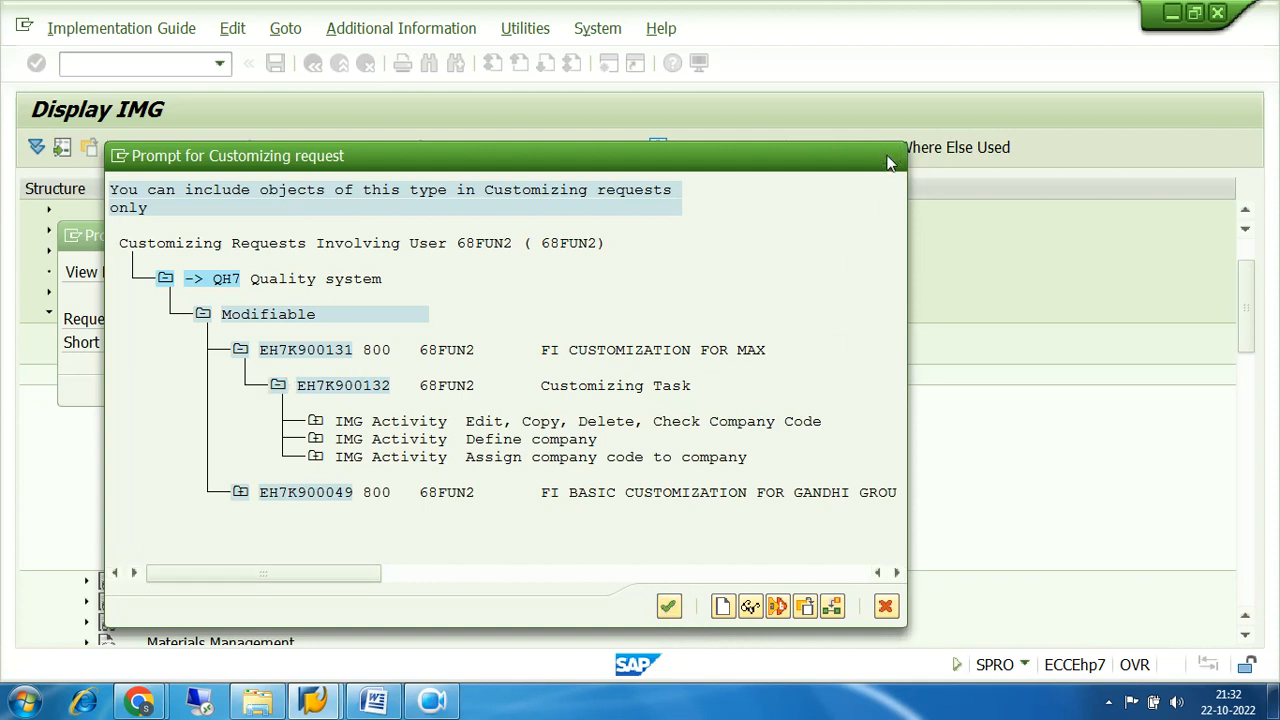
- Save the new business areas in the customizing request FI CUSTOMIZATION FOR MAX and return to the IMG structure
drag(486, 344, 251, 352)
click(422, 385)
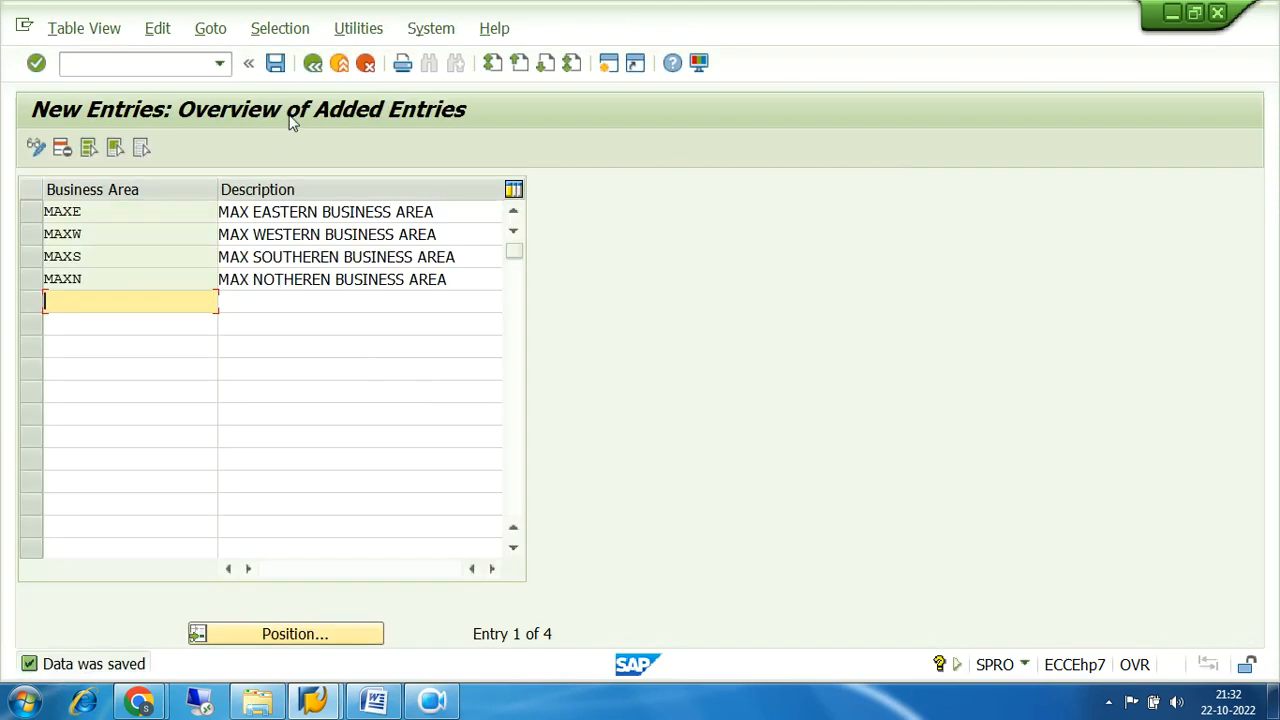
click(312, 63)
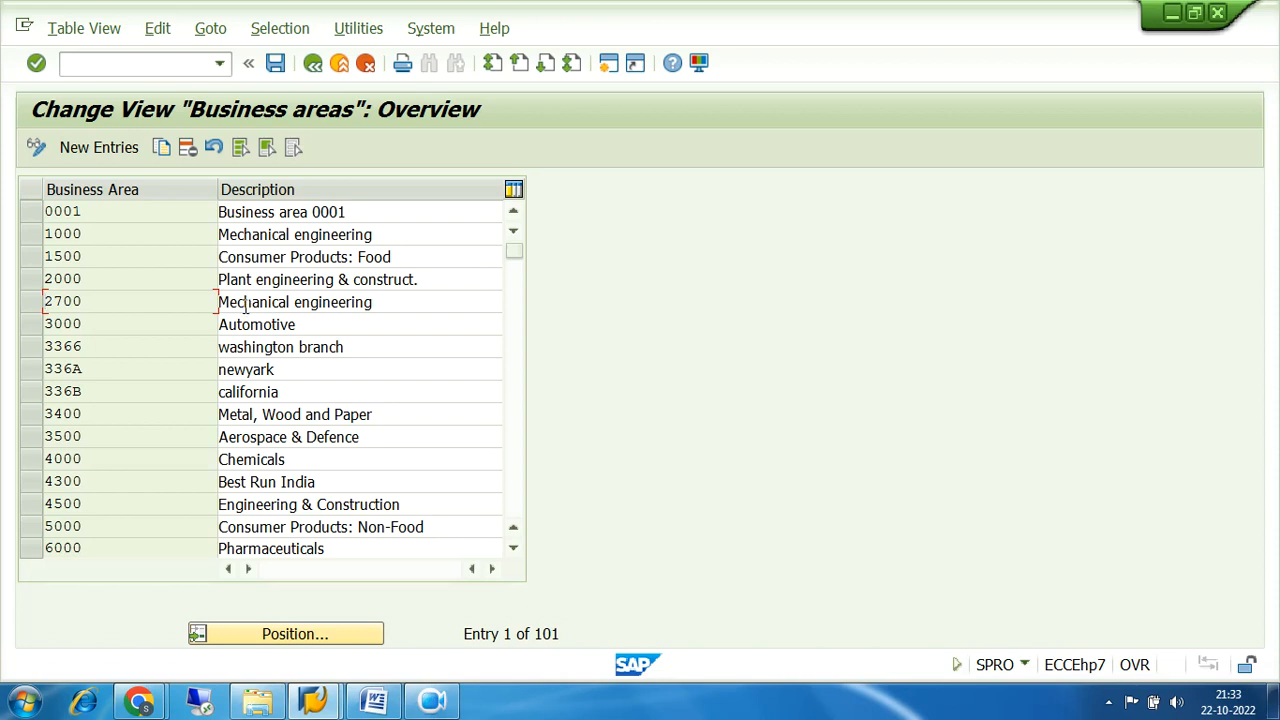
click(313, 63)
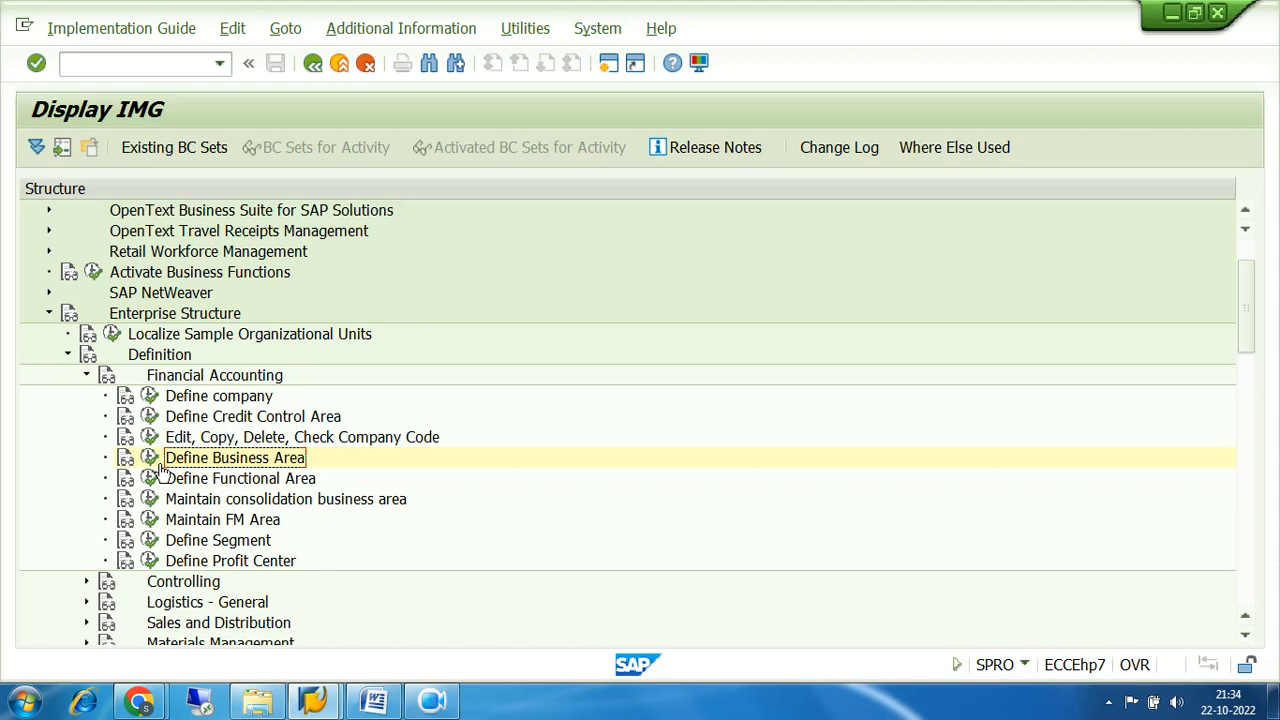
- Collapse the Financial Accounting, Definition and Enterprise Structure nodes in the IMG
click(86, 375)
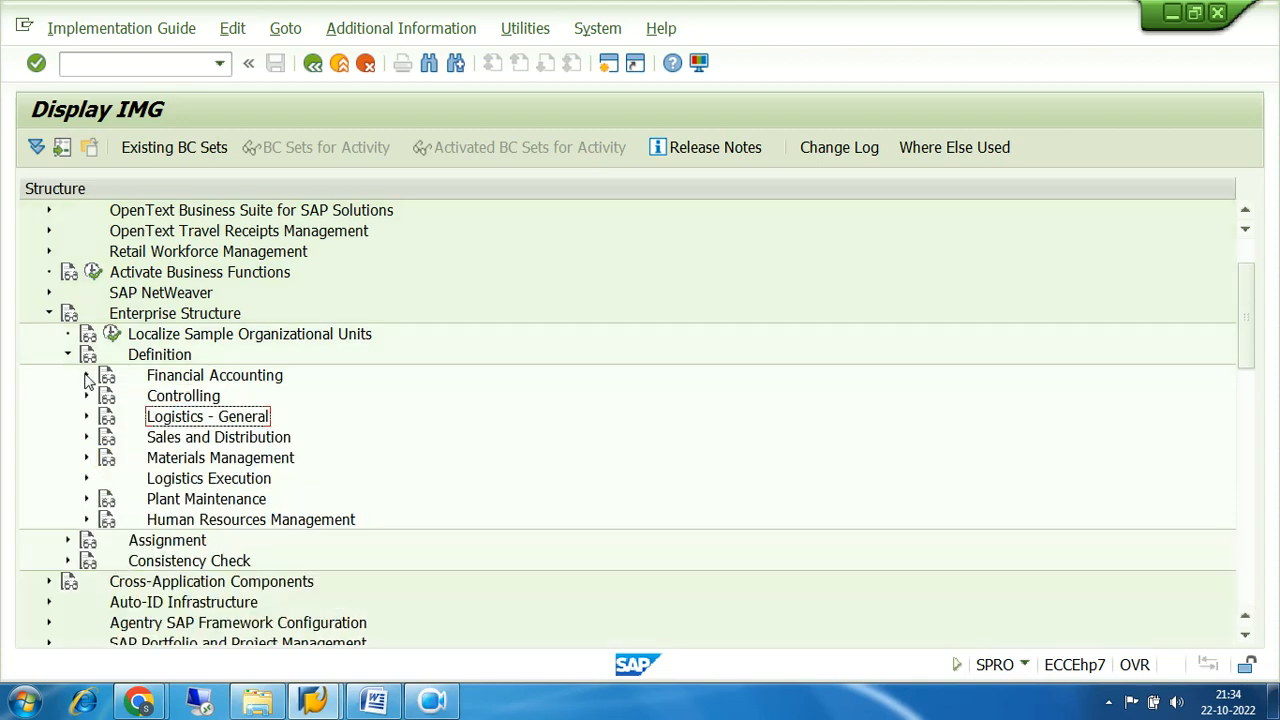
click(68, 355)
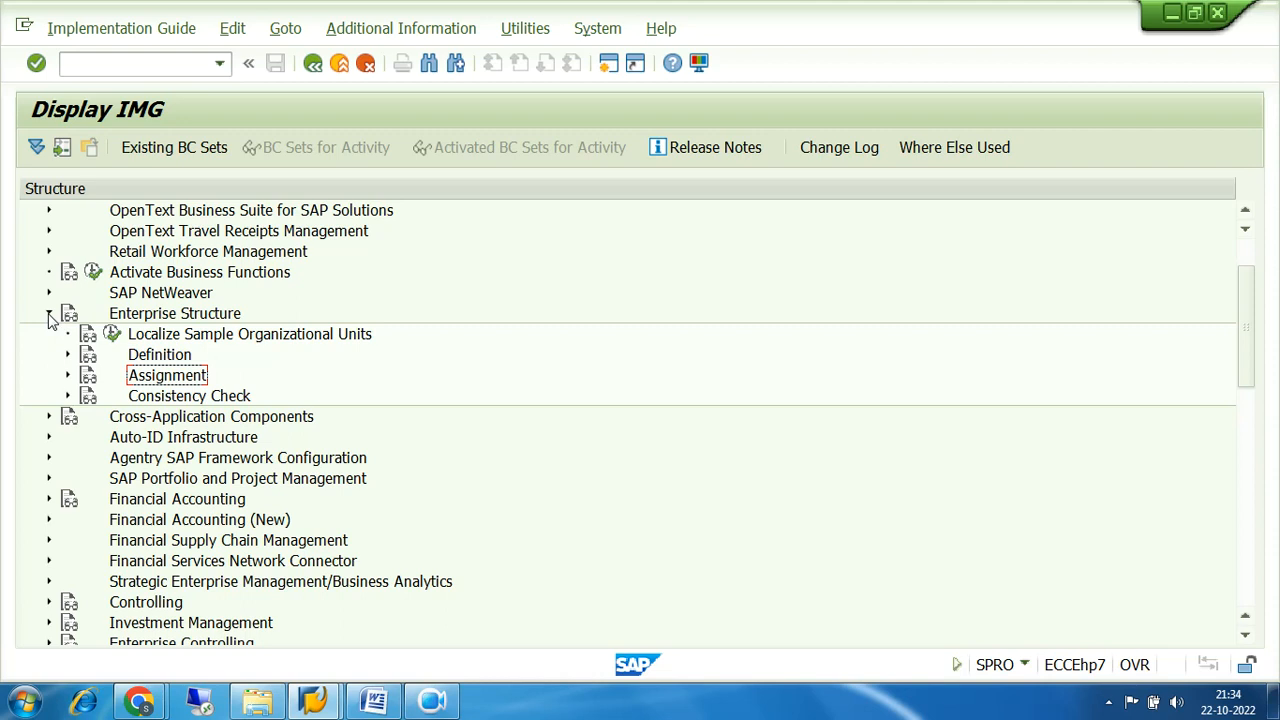
click(49, 314)
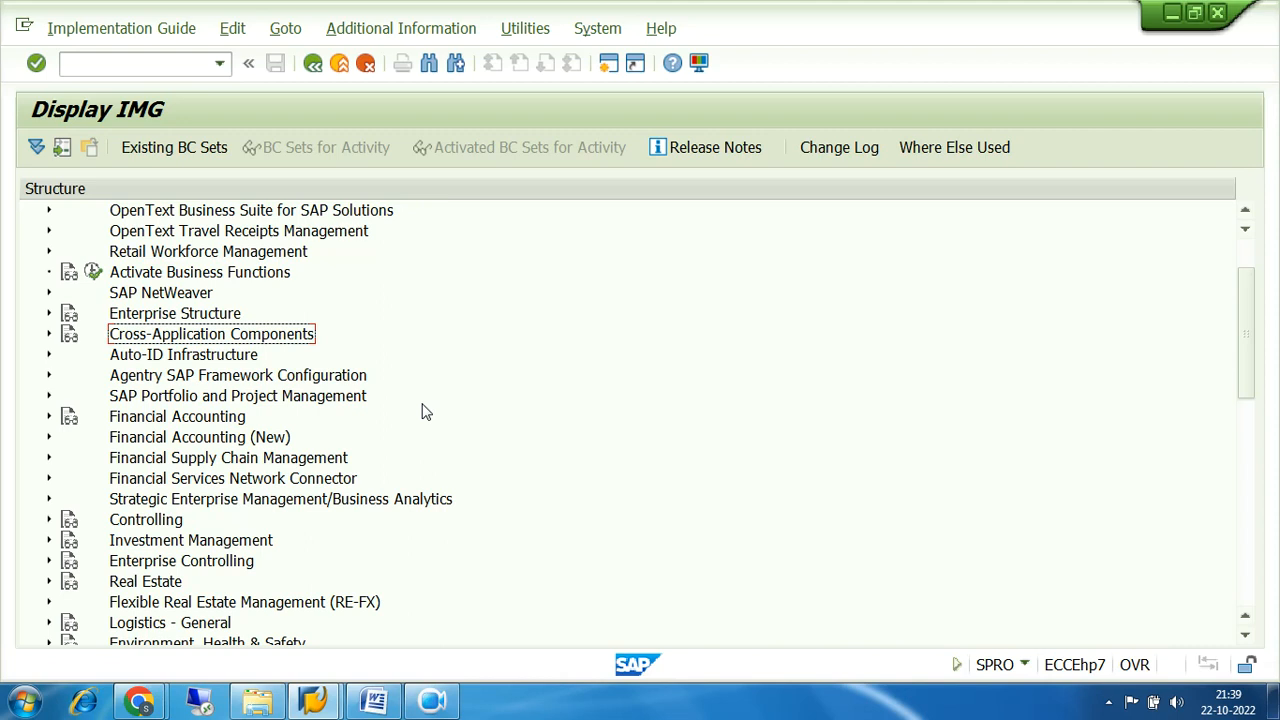
- Examine the Enterprise Structure, Financial Accounting and Financial Accounting (New) entries in the IMG structure
click(130, 318)
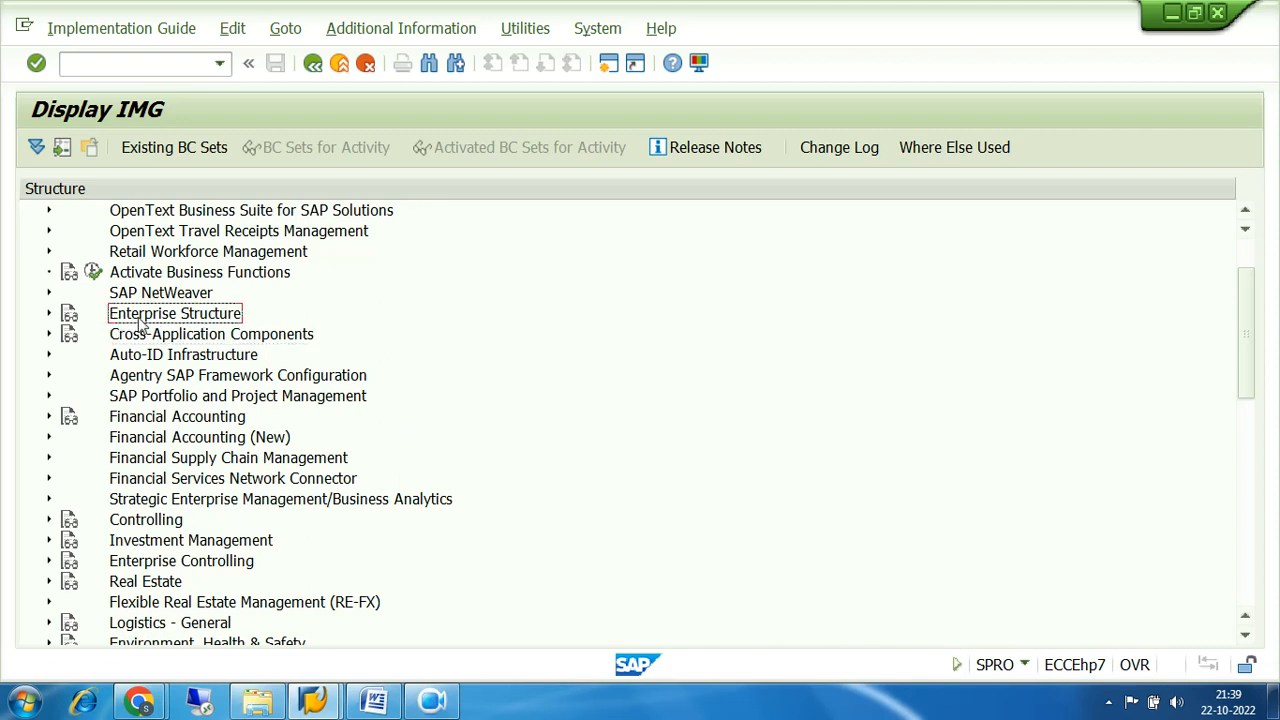
click(129, 444)
click(145, 419)
click(148, 440)
click(151, 422)
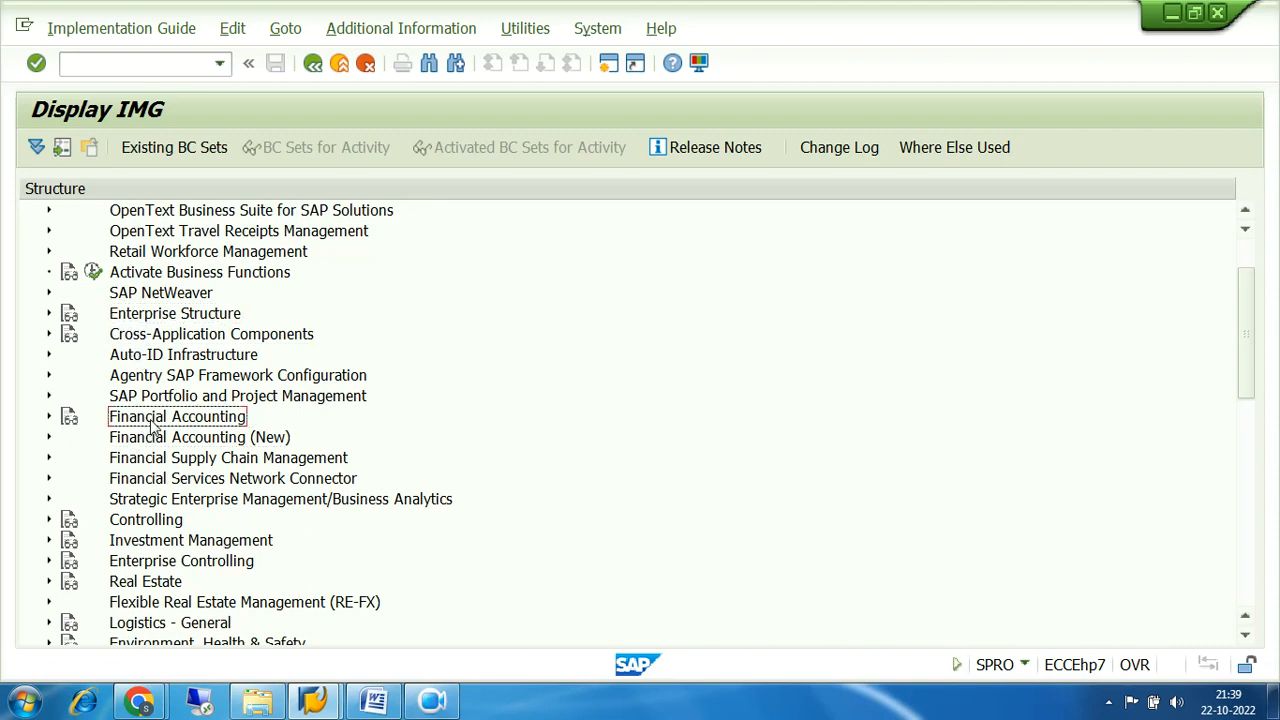
click(156, 440)
click(157, 424)
click(161, 440)
click(163, 422)
click(167, 439)
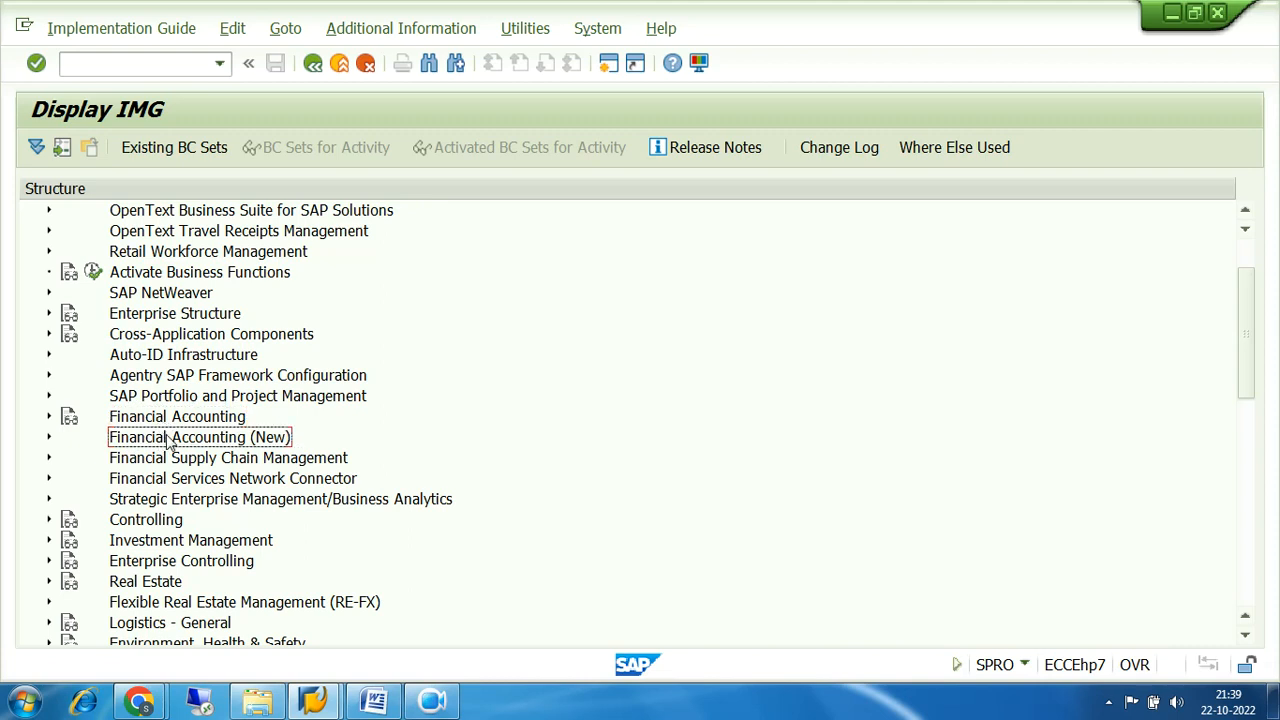
click(166, 422)
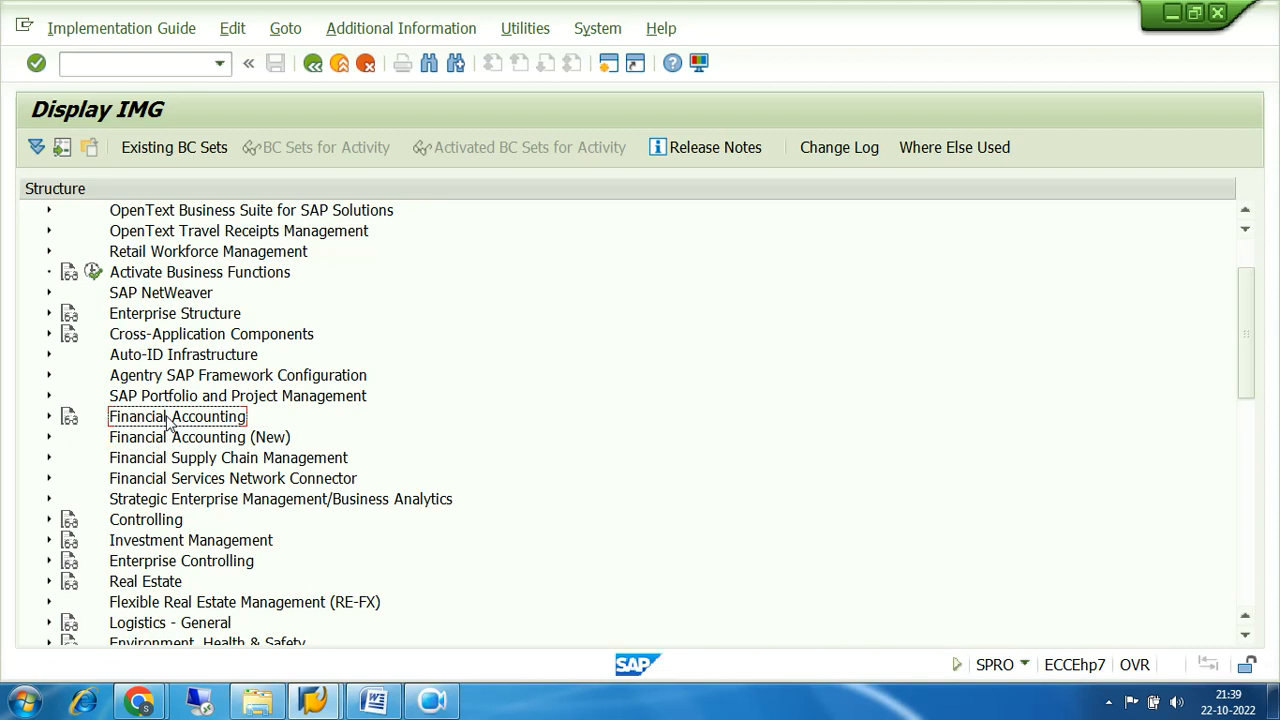
click(174, 440)
click(172, 420)
click(174, 440)
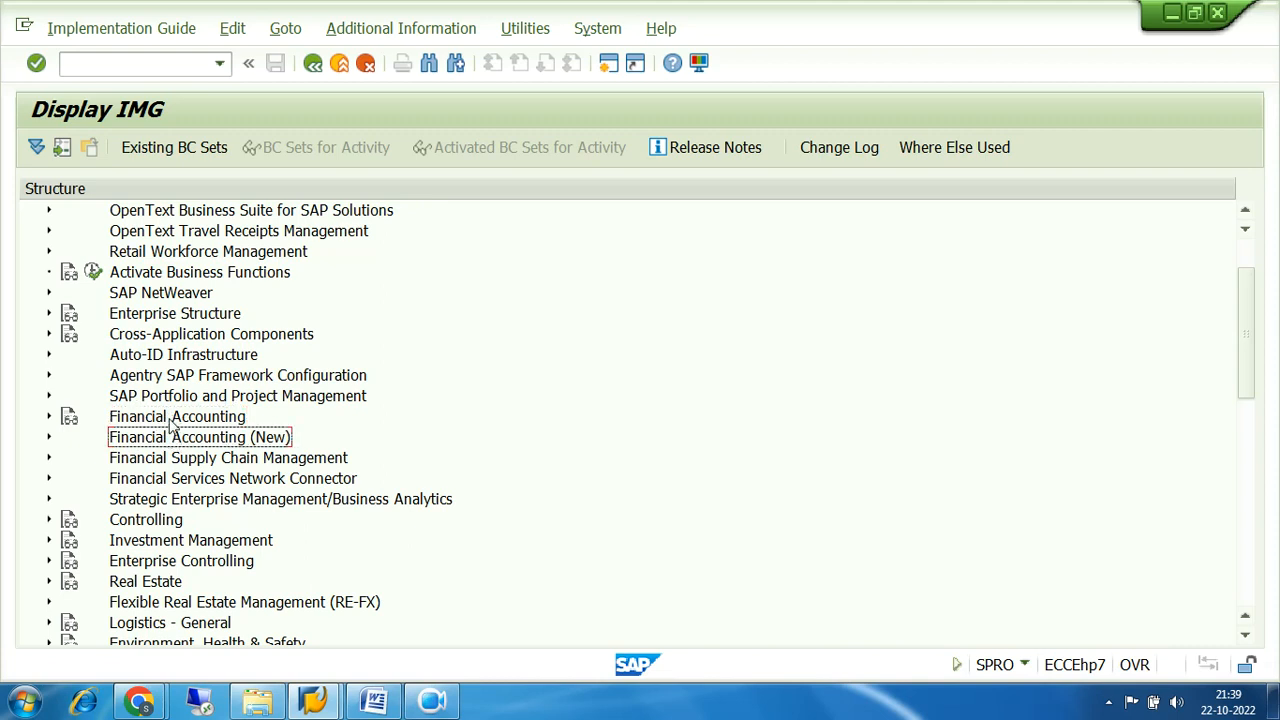
click(172, 420)
click(174, 442)
click(205, 420)
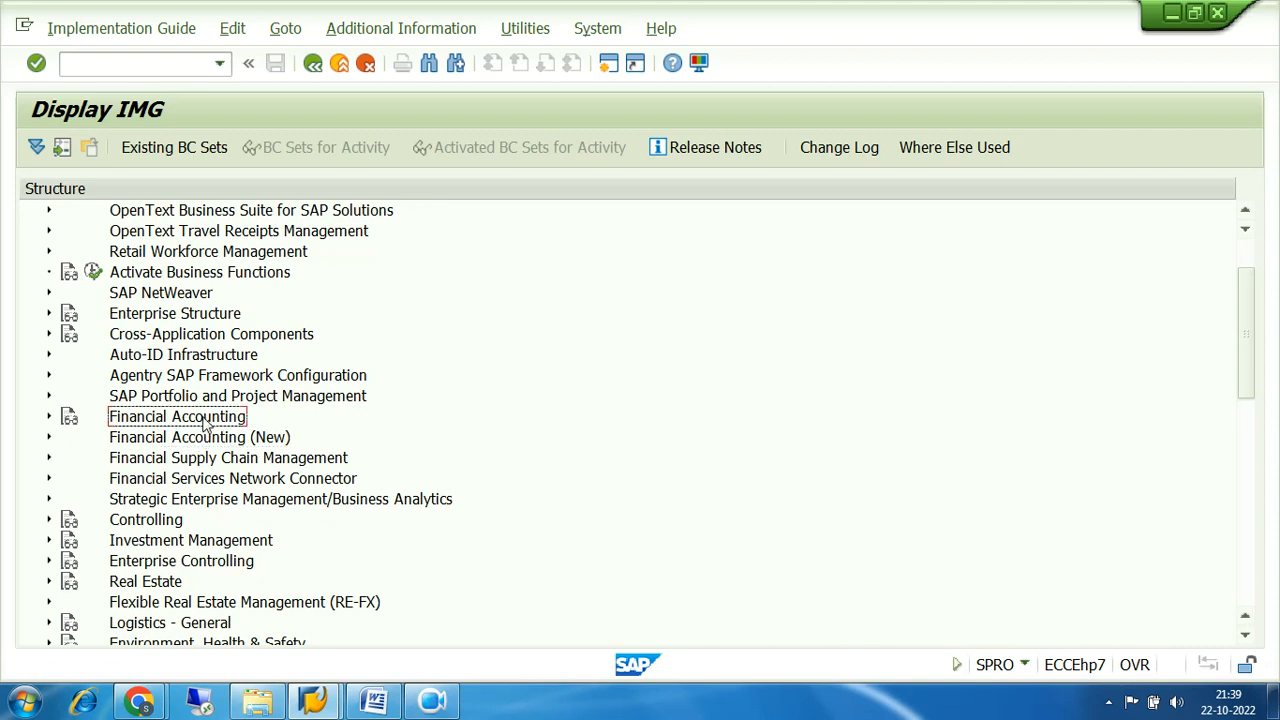
click(207, 436)
click(205, 422)
click(197, 444)
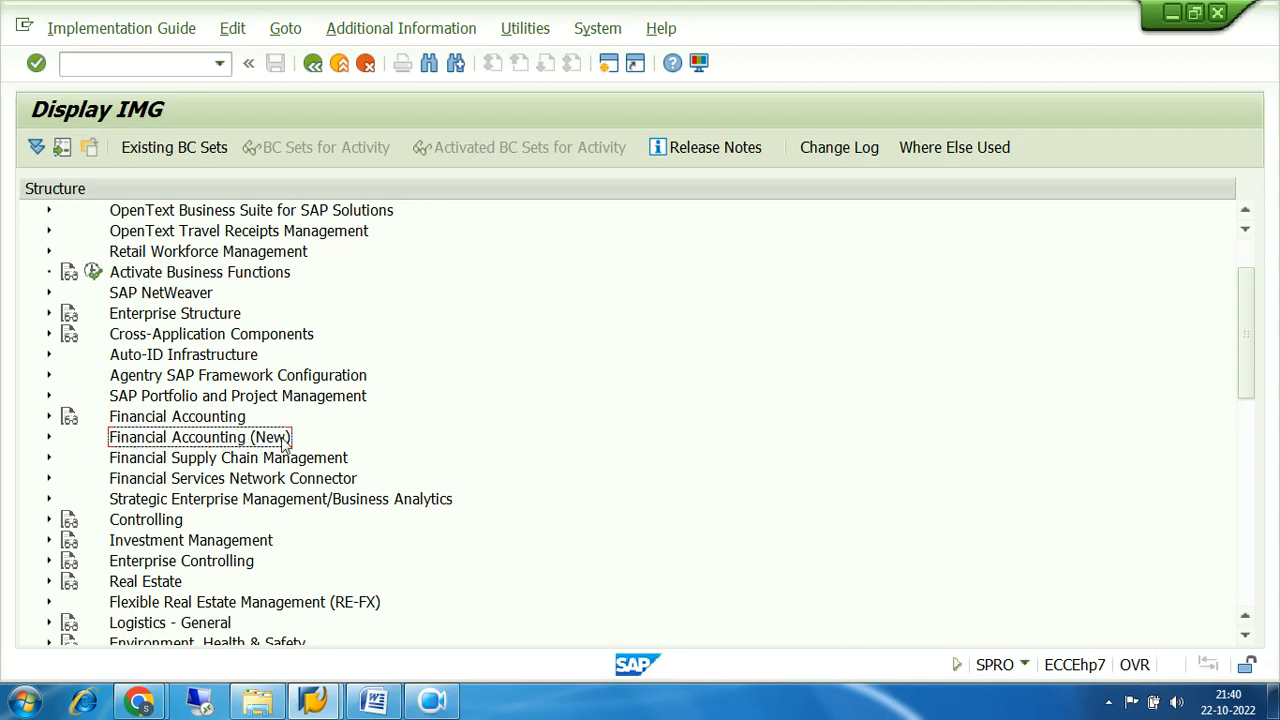
scroll(285, 445, down, 1)
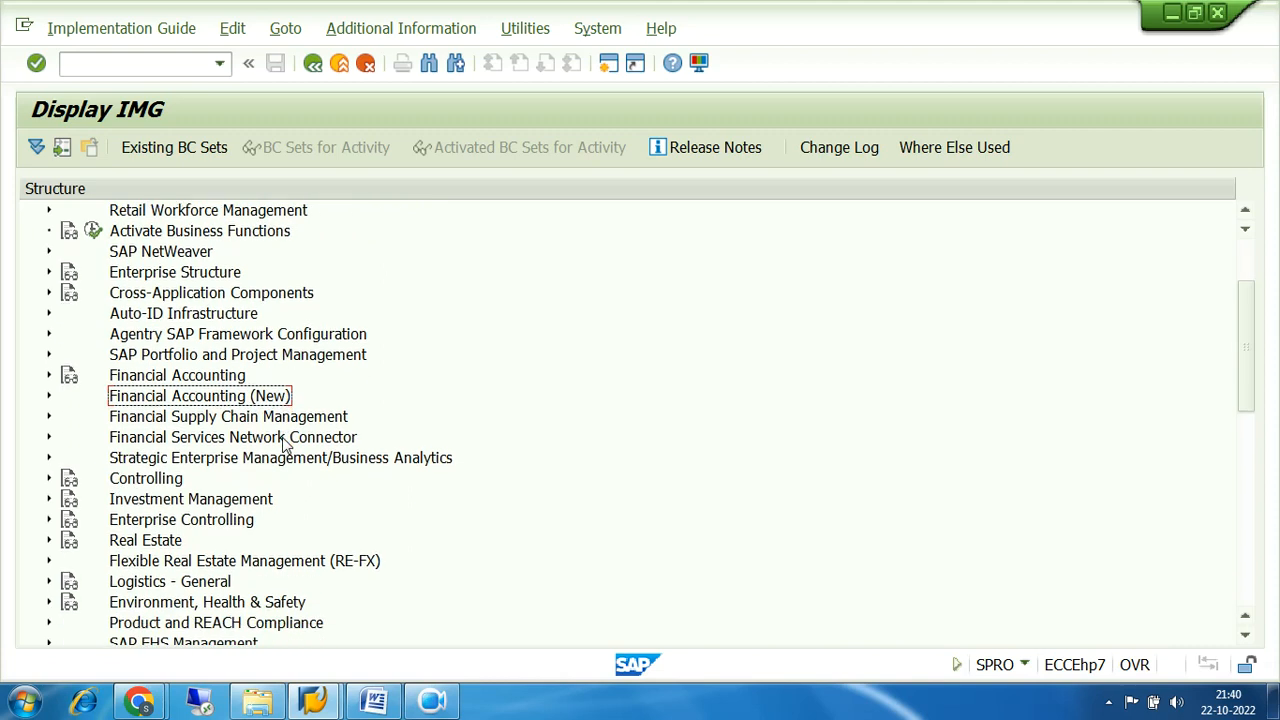
click(197, 385)
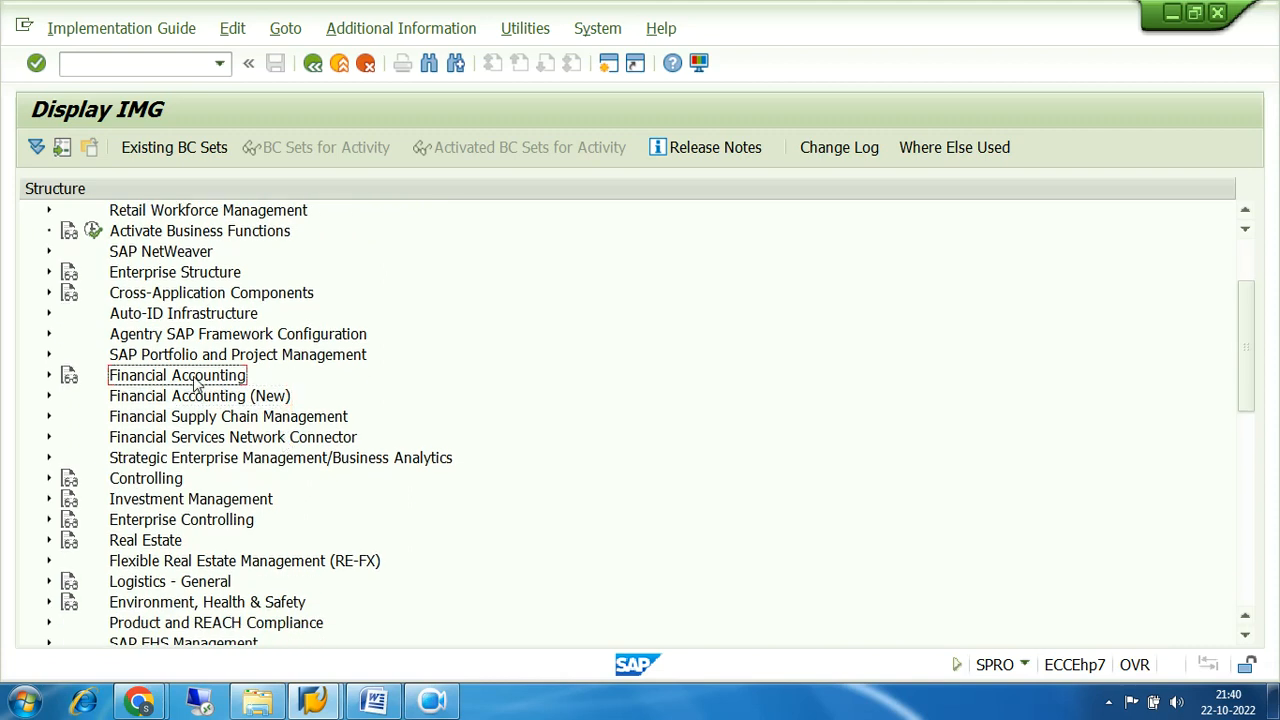
click(203, 401)
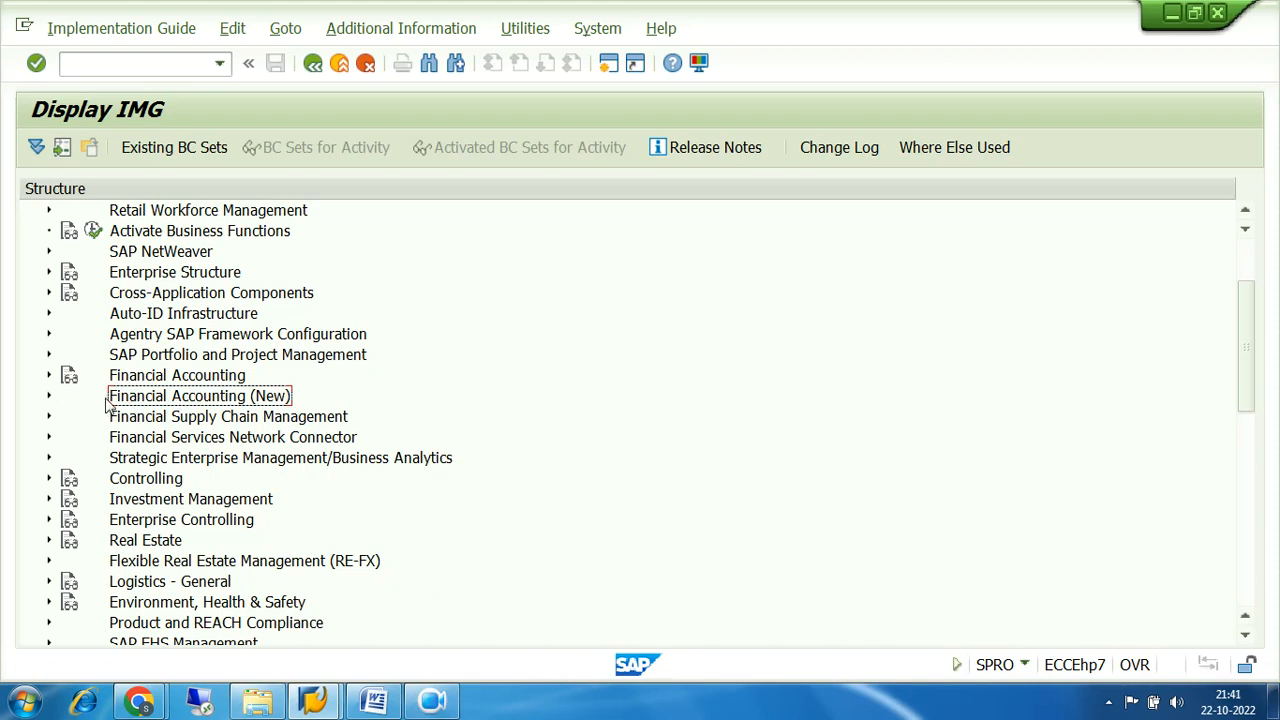
- Expand Financial Accounting (New) in the IMG and review its global settings, general ledger and receivables/payables nodes
click(48, 397)
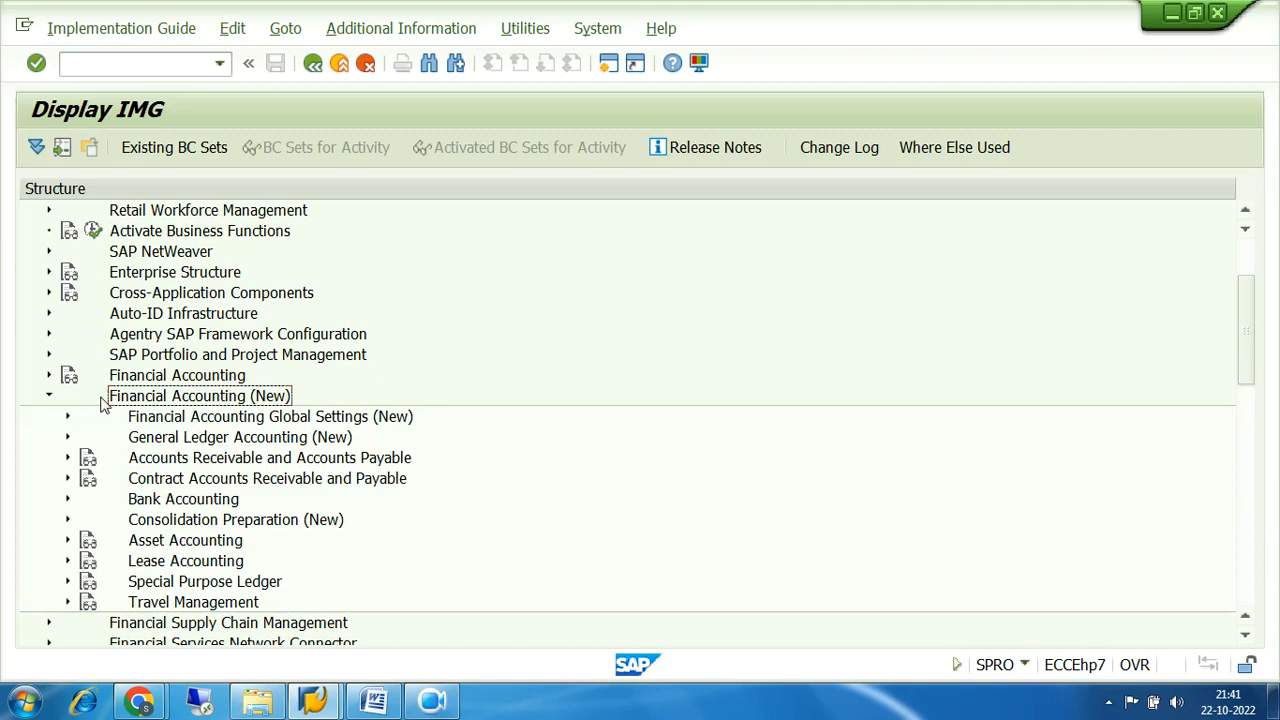
click(178, 420)
click(186, 440)
click(194, 460)
click(191, 421)
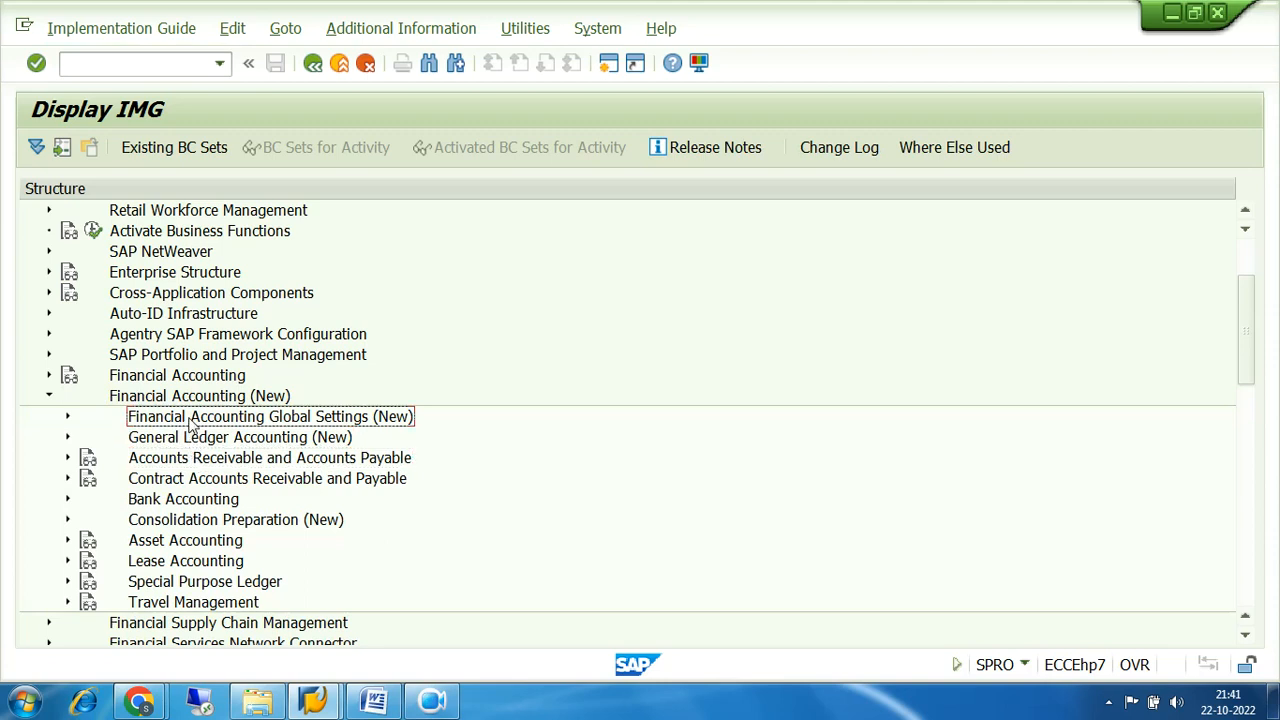
click(252, 444)
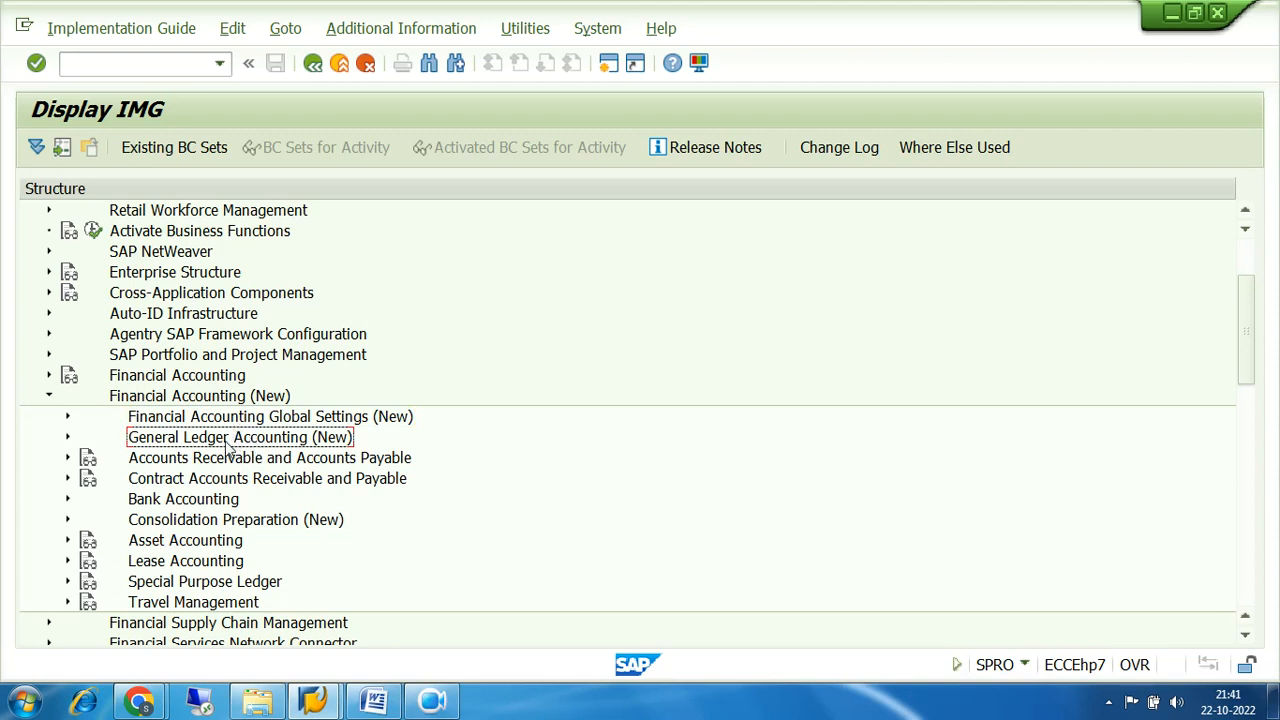
- Expand Financial Accounting Global Settings (New) and review its Ledgers, Global Parameters for Company Code, Document and Tax on Sales/Purchases nodes
click(68, 418)
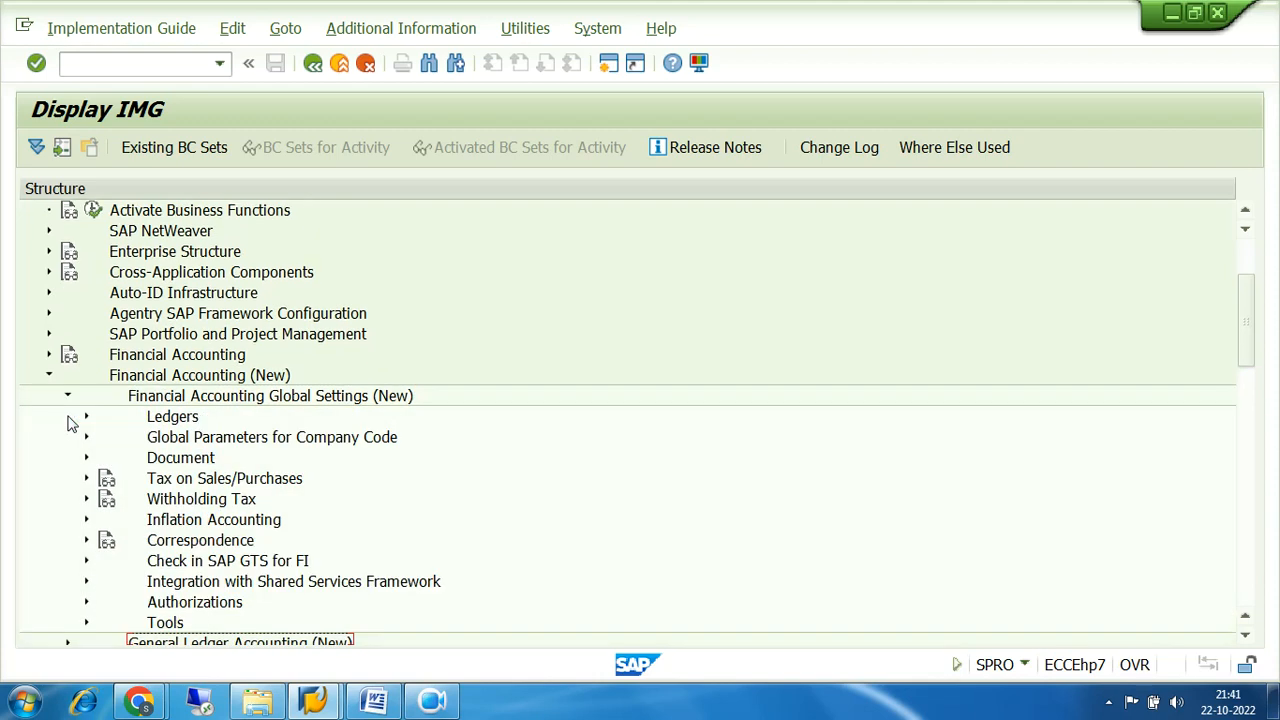
click(185, 419)
click(187, 438)
click(190, 458)
click(186, 424)
click(192, 440)
click(196, 459)
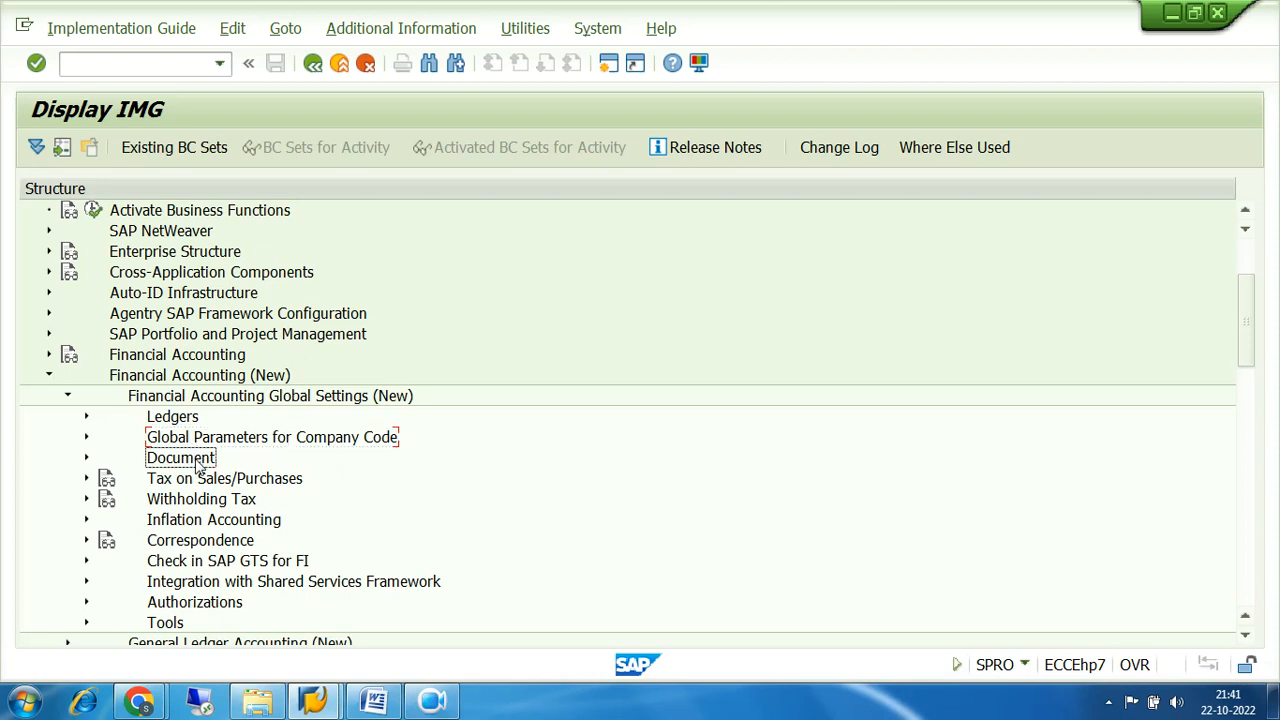
click(202, 480)
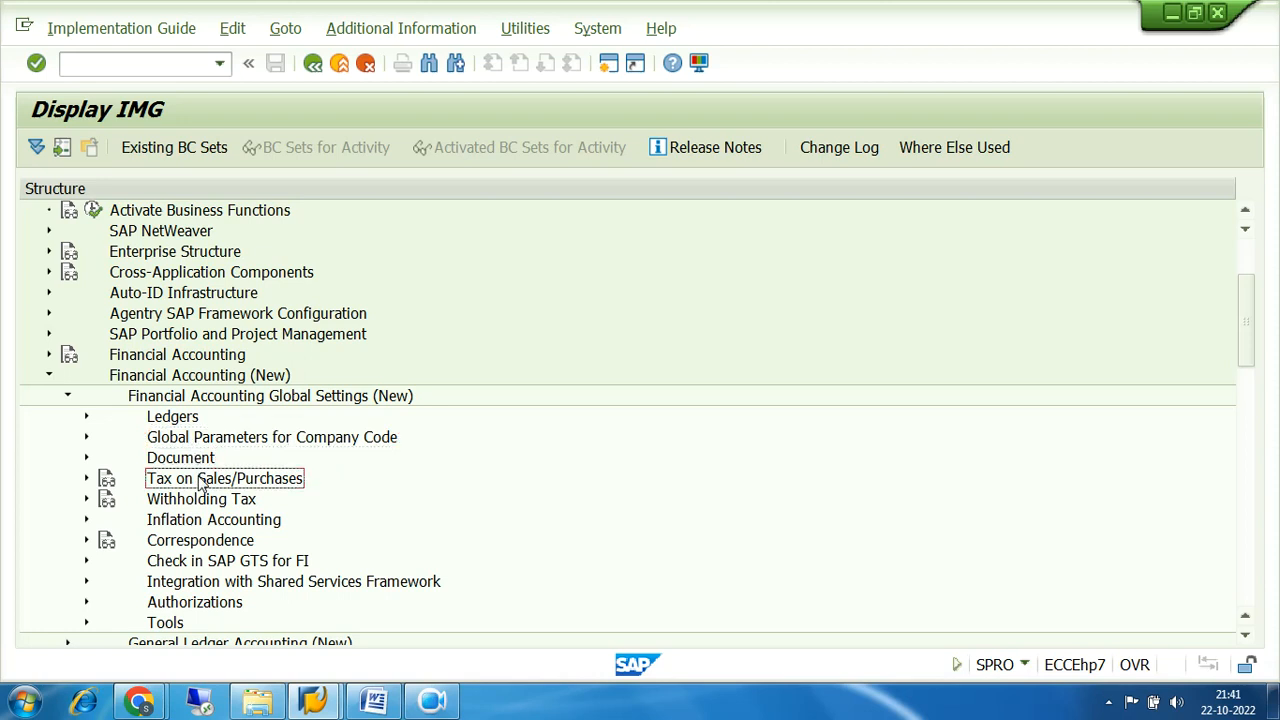
- Expand the Ledgers node under the global settings, review its subnodes, and briefly view the activities under Fields
click(87, 418)
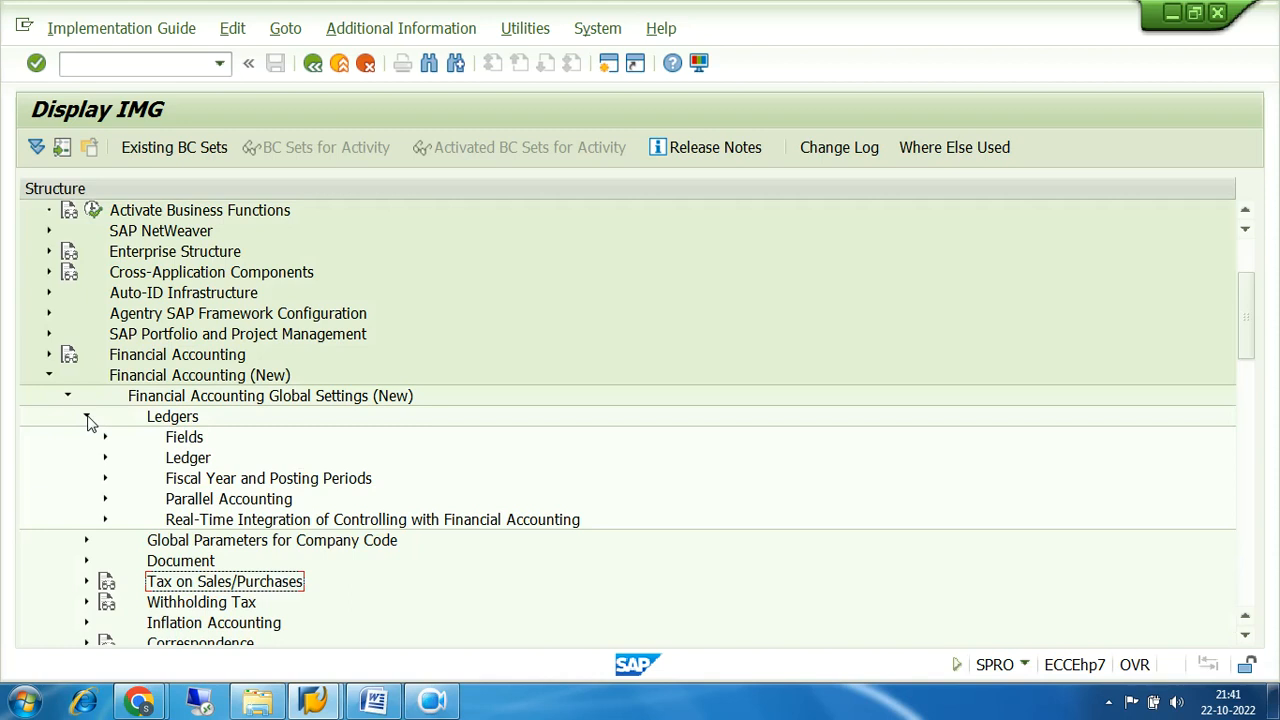
click(180, 440)
click(189, 460)
click(200, 480)
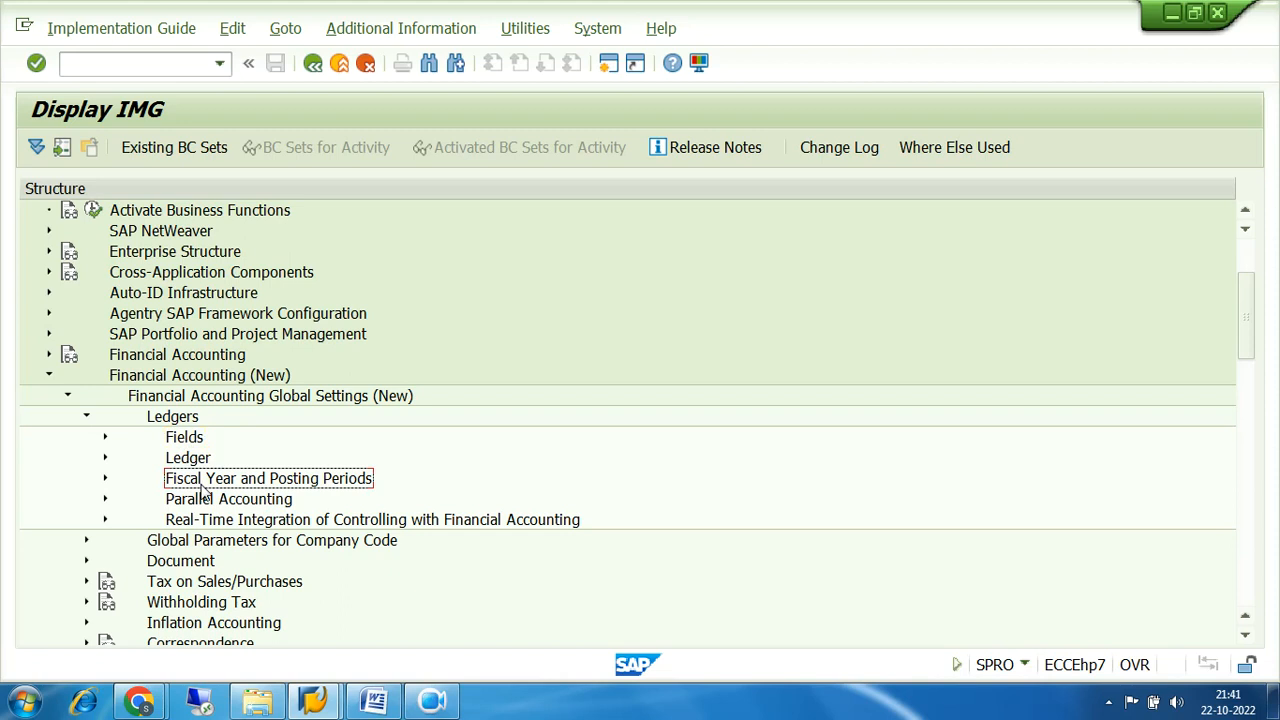
click(190, 441)
click(195, 460)
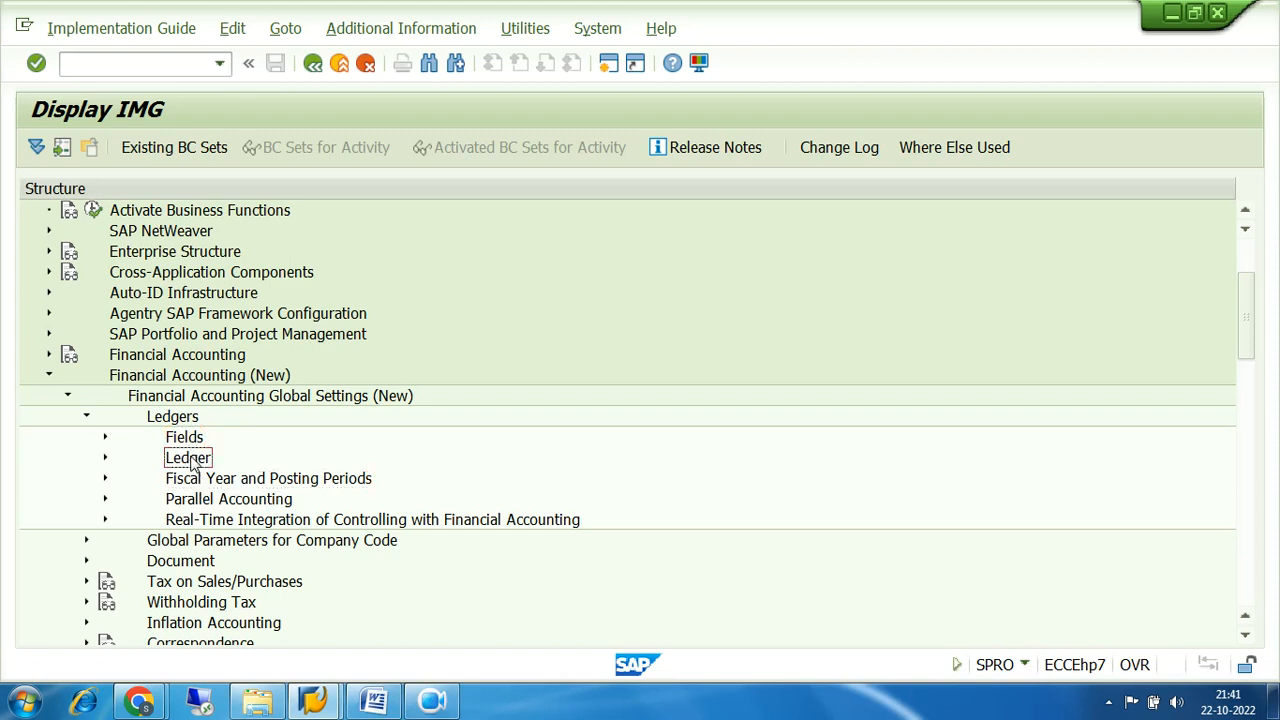
click(204, 481)
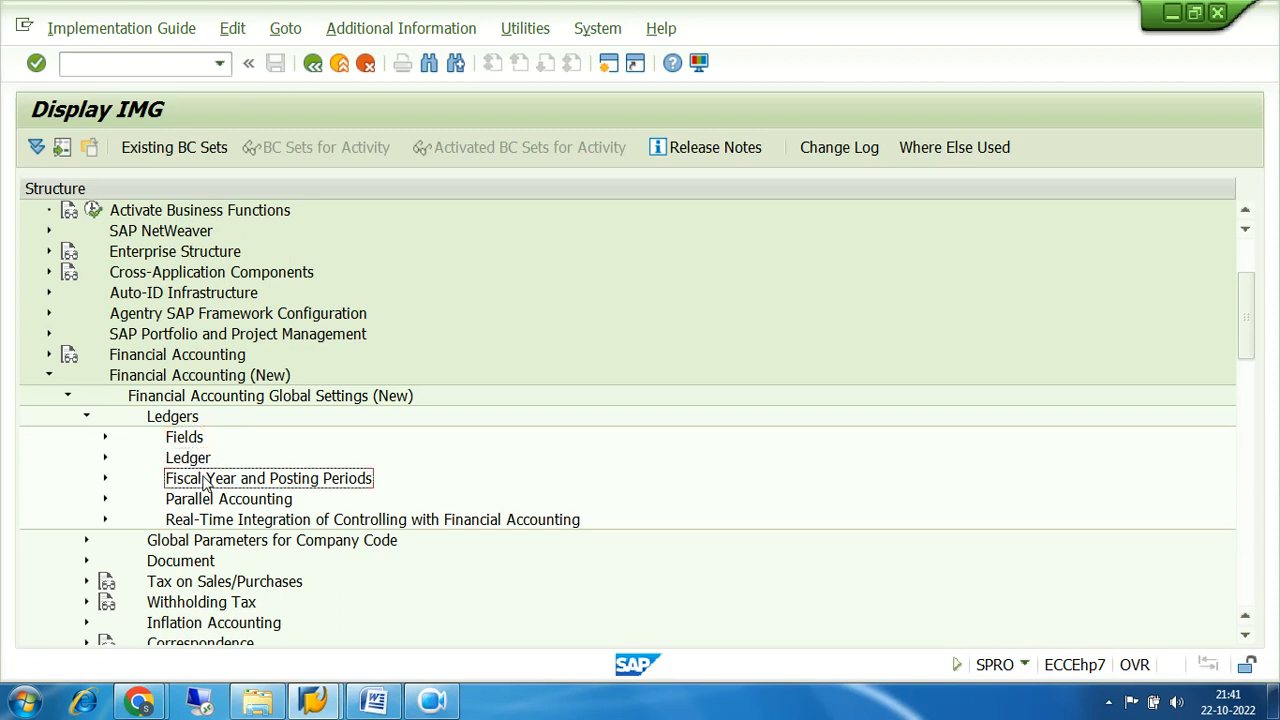
click(106, 438)
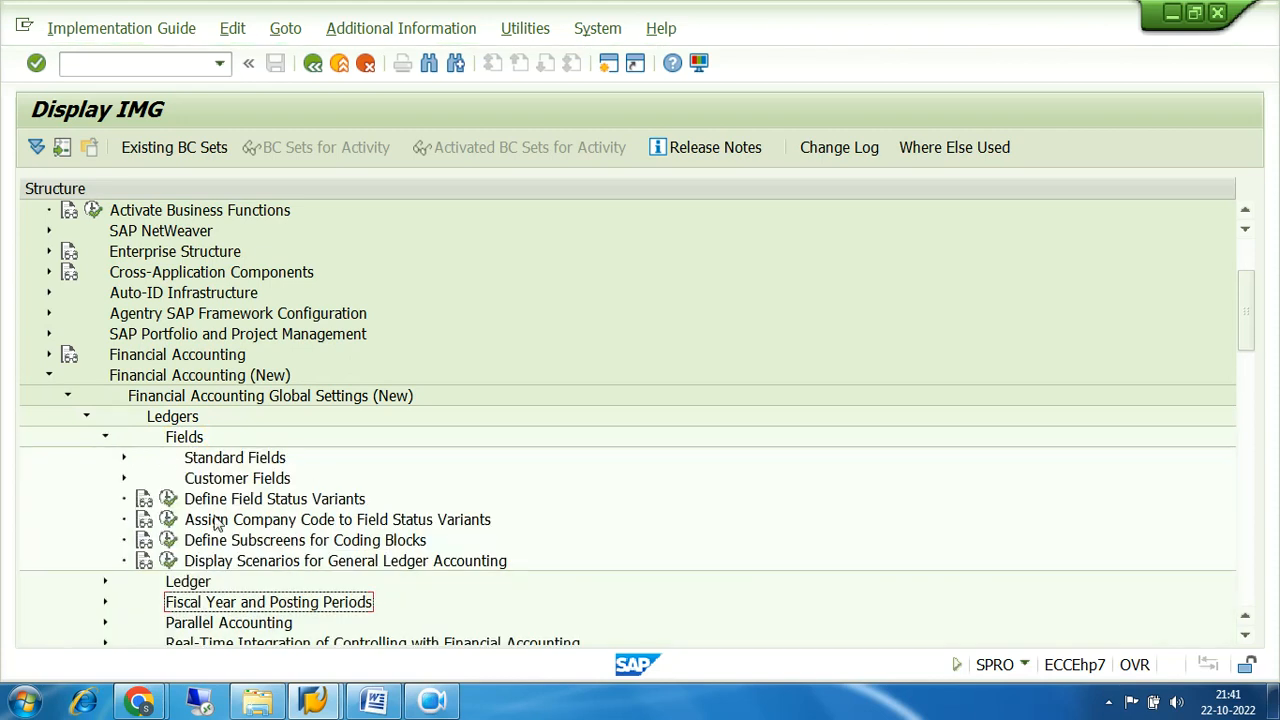
click(106, 437)
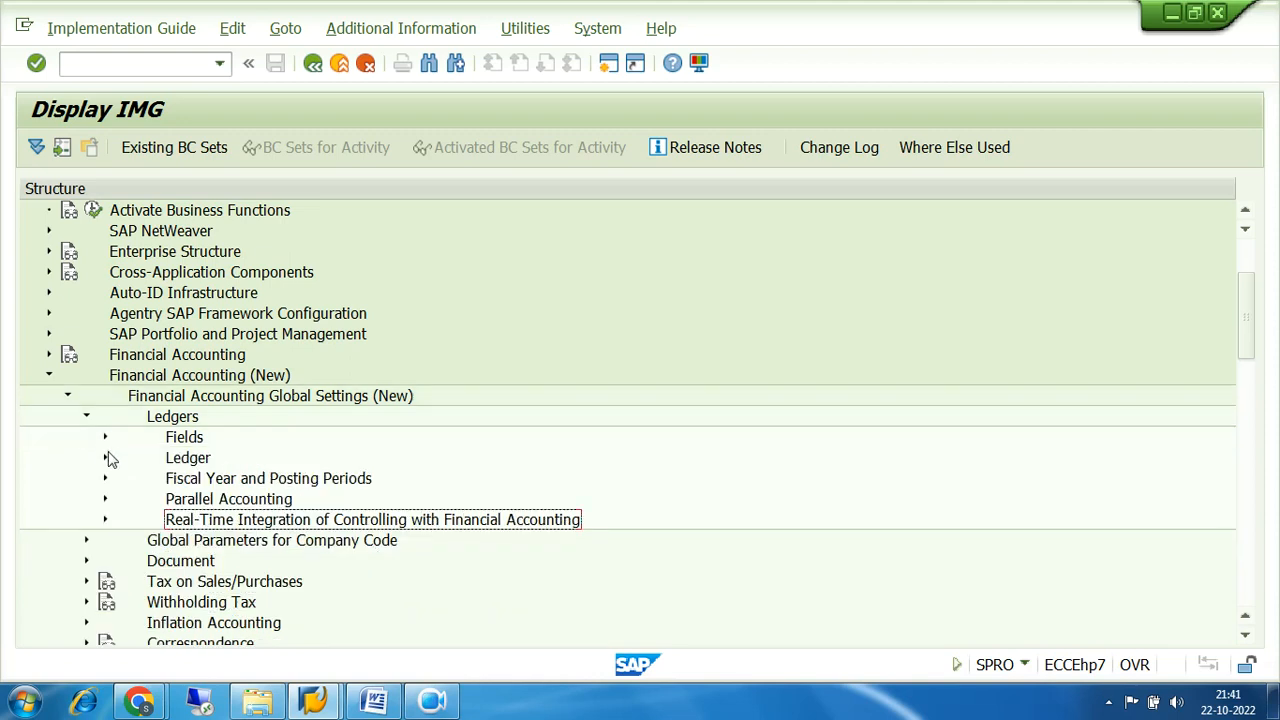
- Review the Ledger activities, expand Fiscal Year and Posting Periods, and open the Maintain Fiscal Year Variant (Maintain Shortened Fisc. Year) activity
click(106, 458)
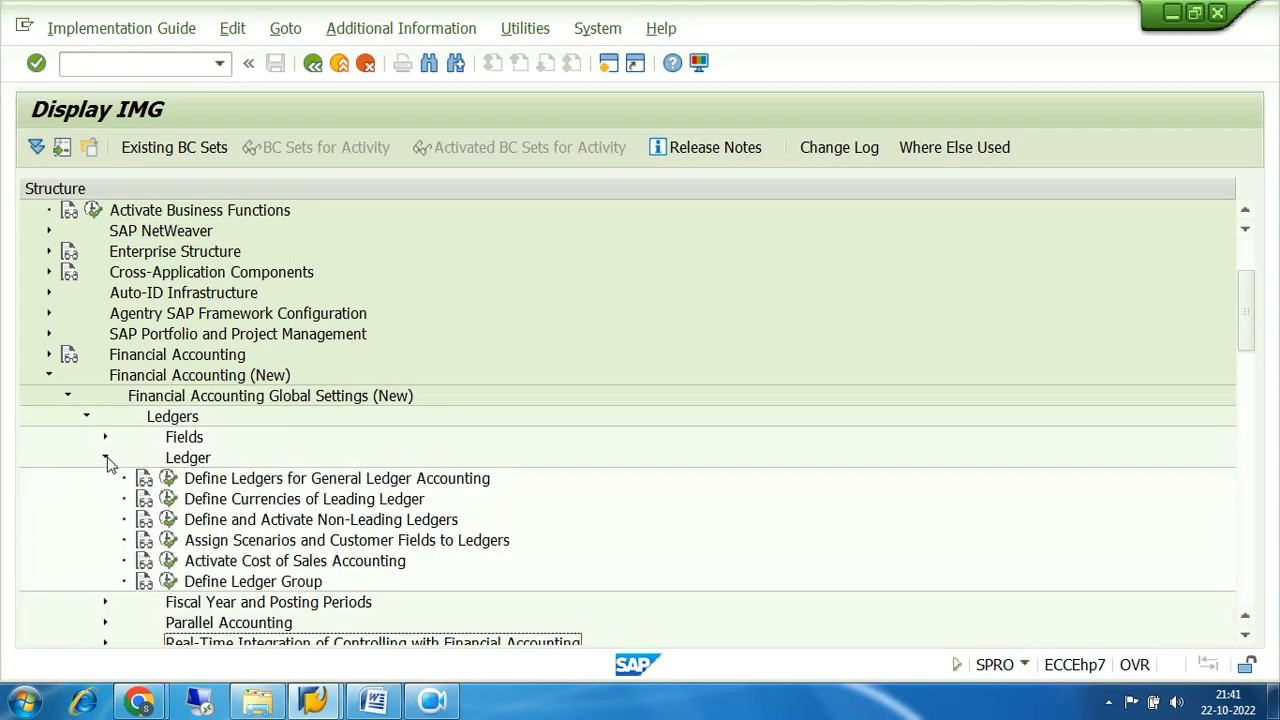
click(106, 458)
click(107, 480)
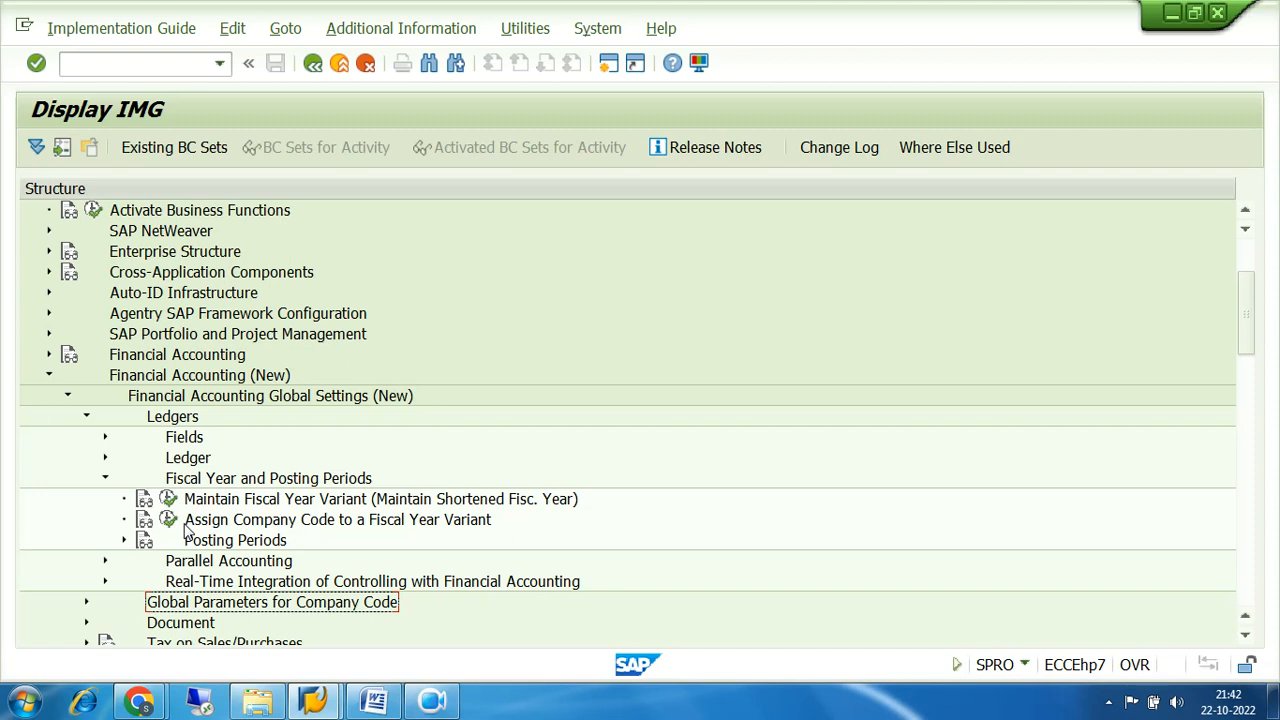
click(222, 503)
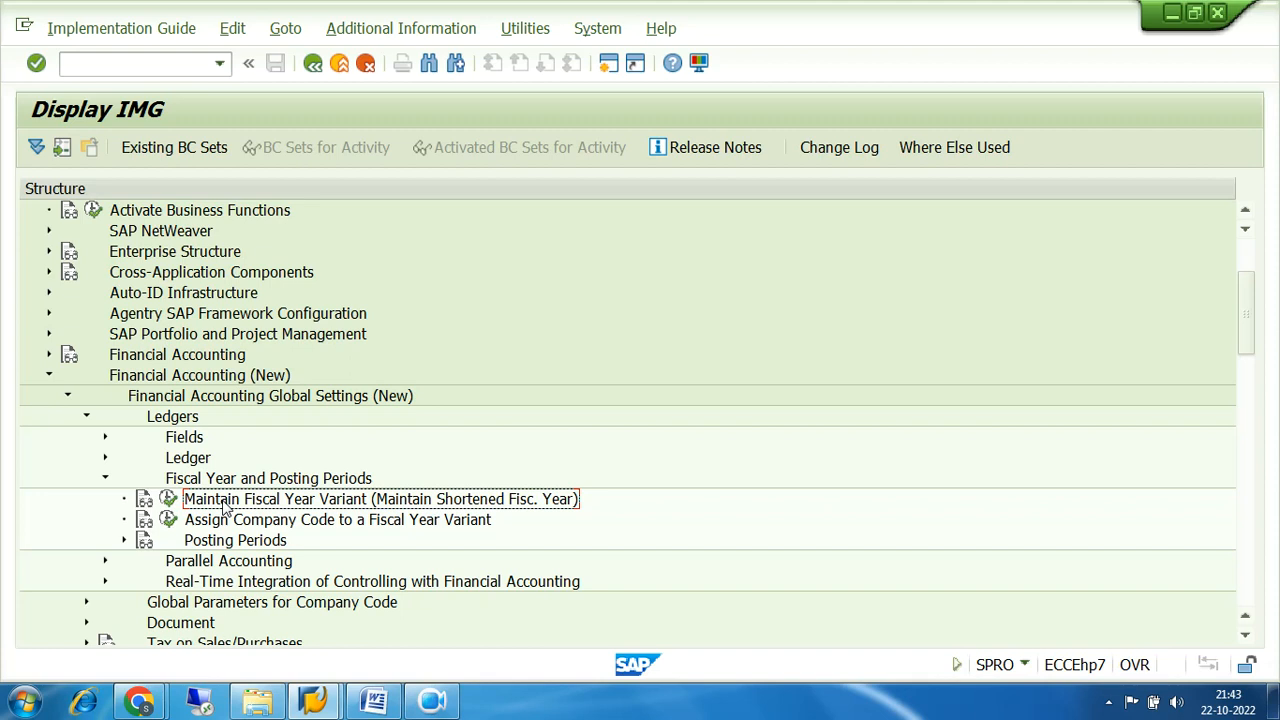
click(169, 505)
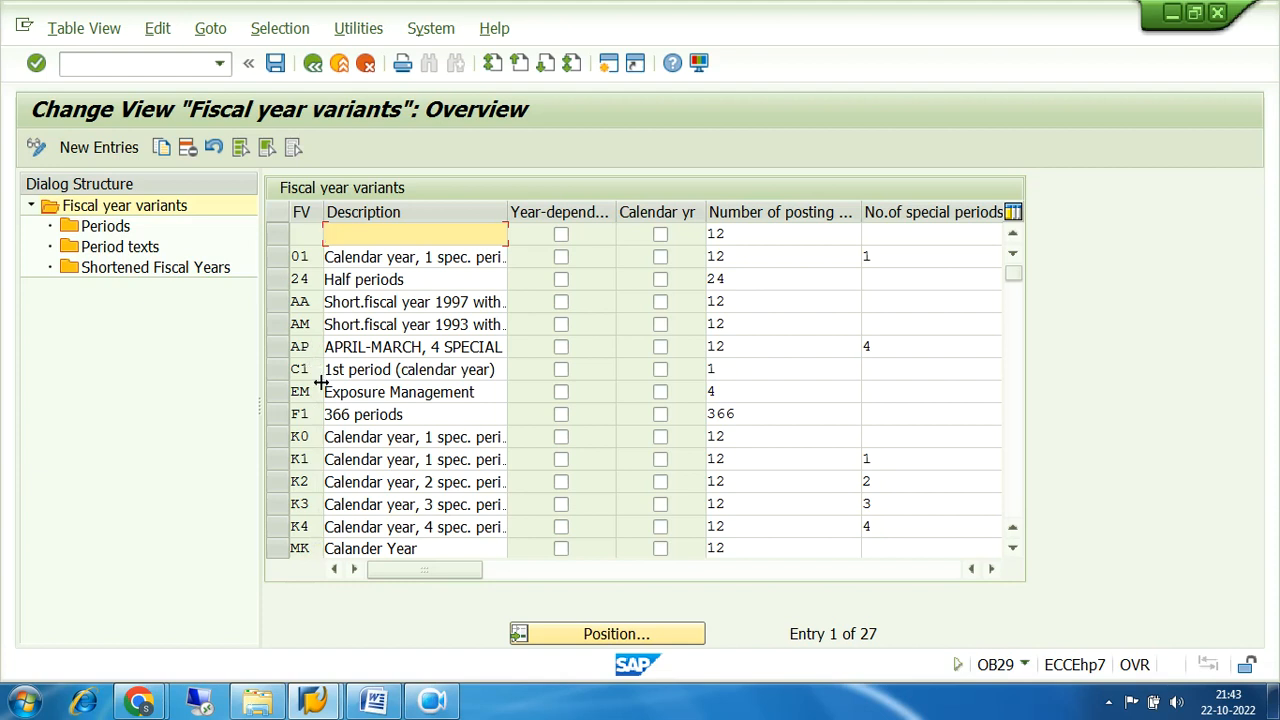
- Select fiscal year variant 01 in the overview and examine its description
click(277, 257)
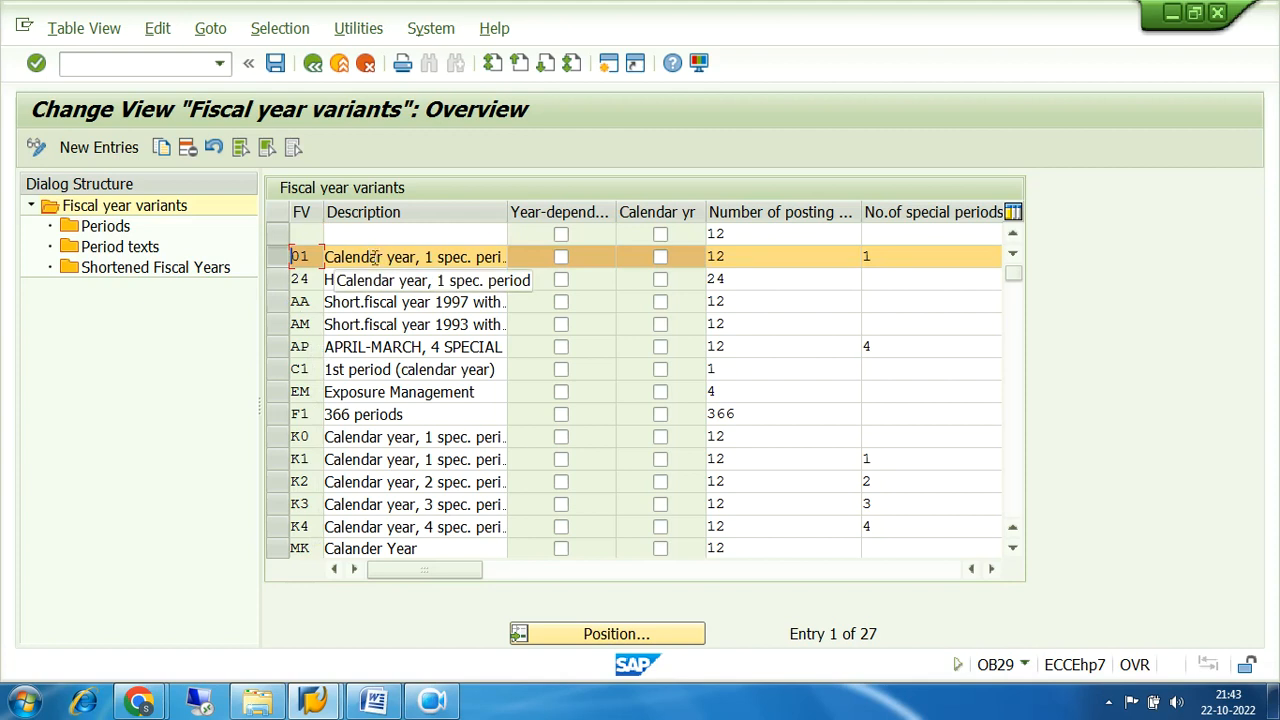
click(346, 257)
drag(346, 257, 495, 259)
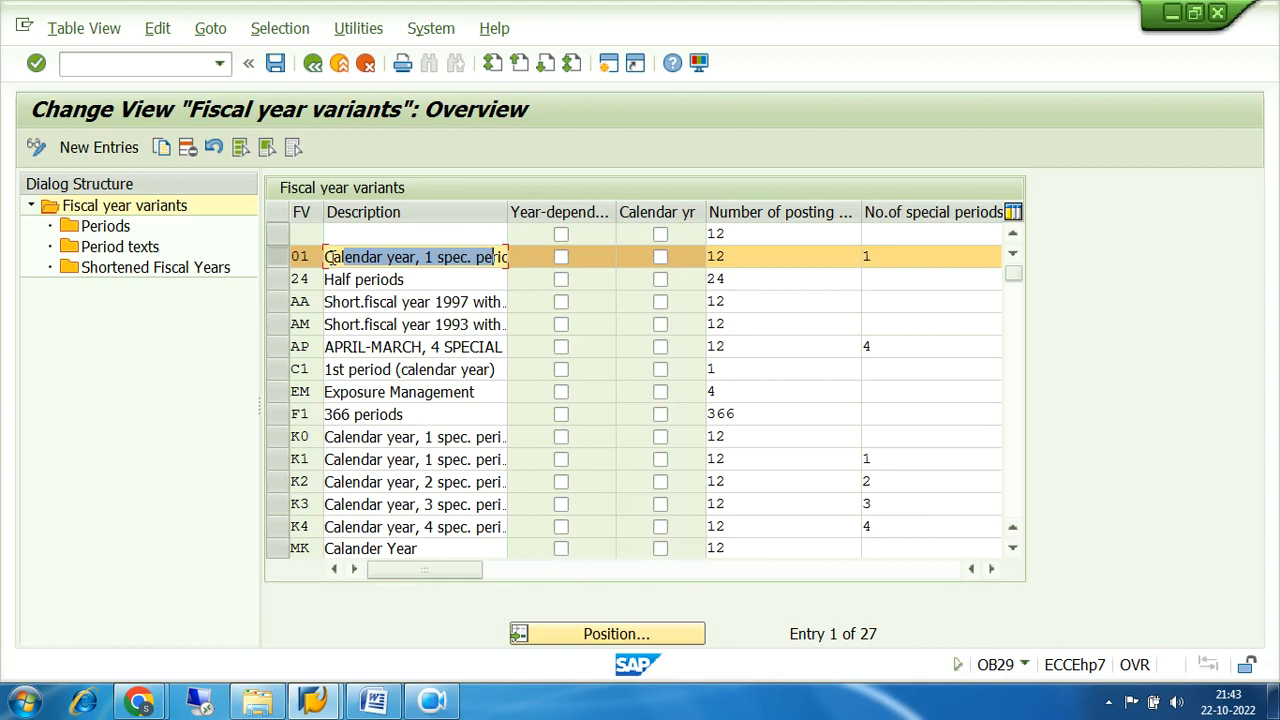
- Select fiscal year variant V3 in the overview and examine its key and description
click(1015, 466)
click(279, 392)
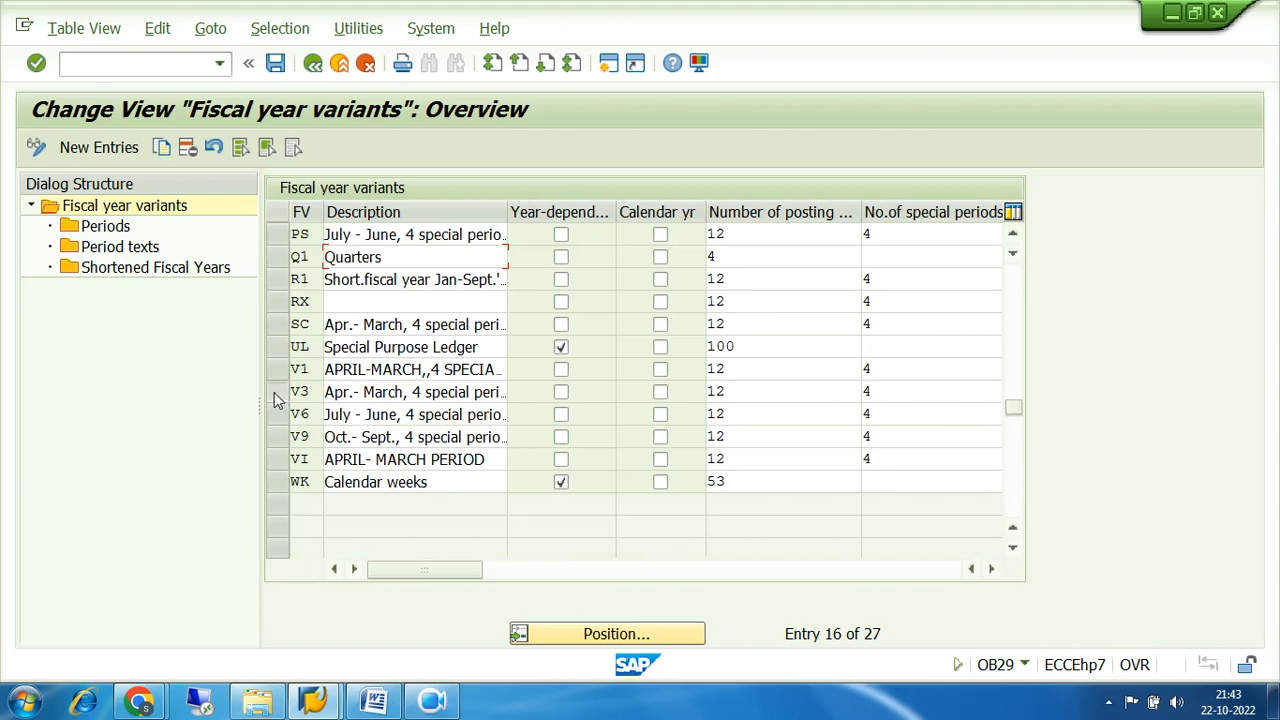
drag(310, 392, 271, 392)
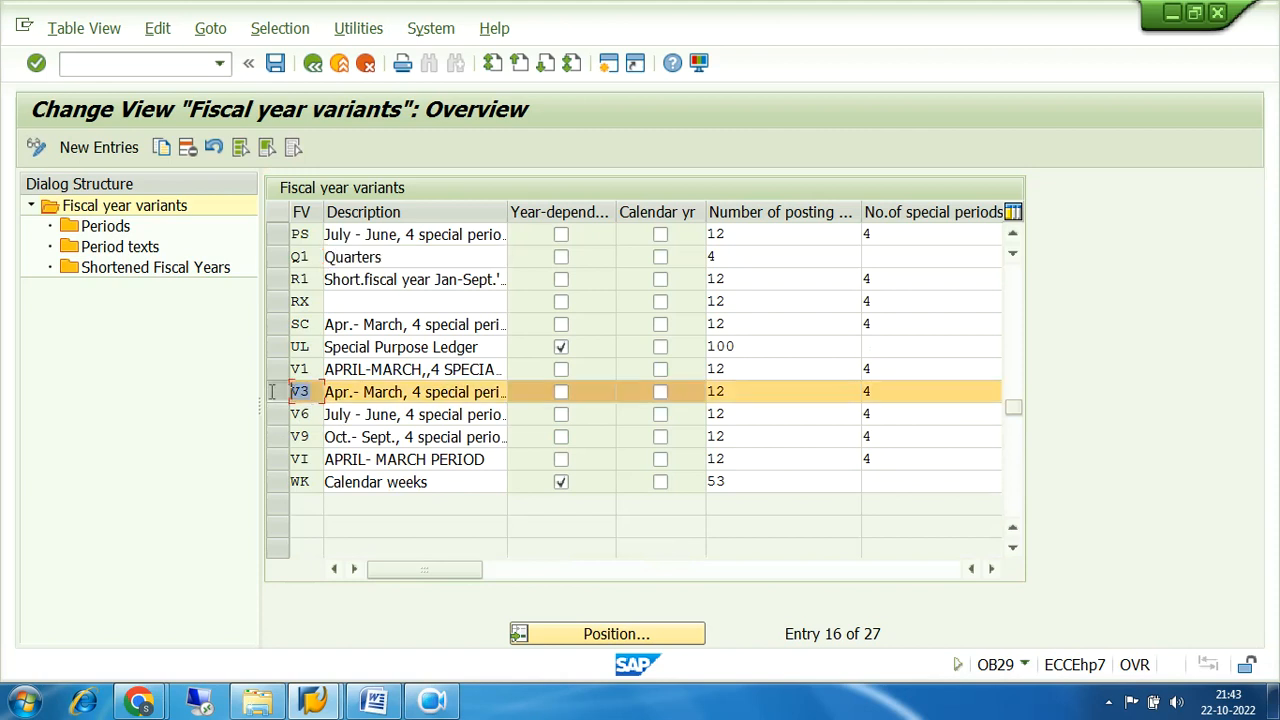
click(327, 392)
drag(328, 392, 504, 393)
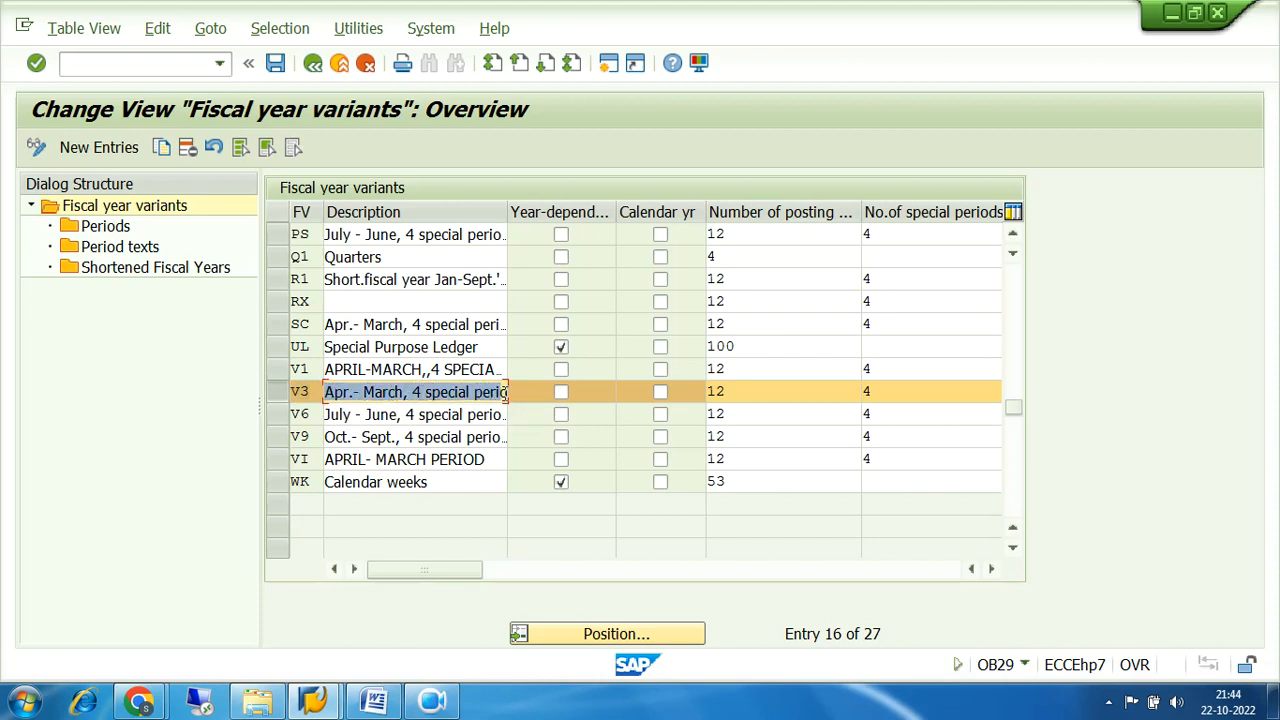
- Examine the number of posting periods and the number of special periods of fiscal year variant V3
drag(743, 391, 695, 392)
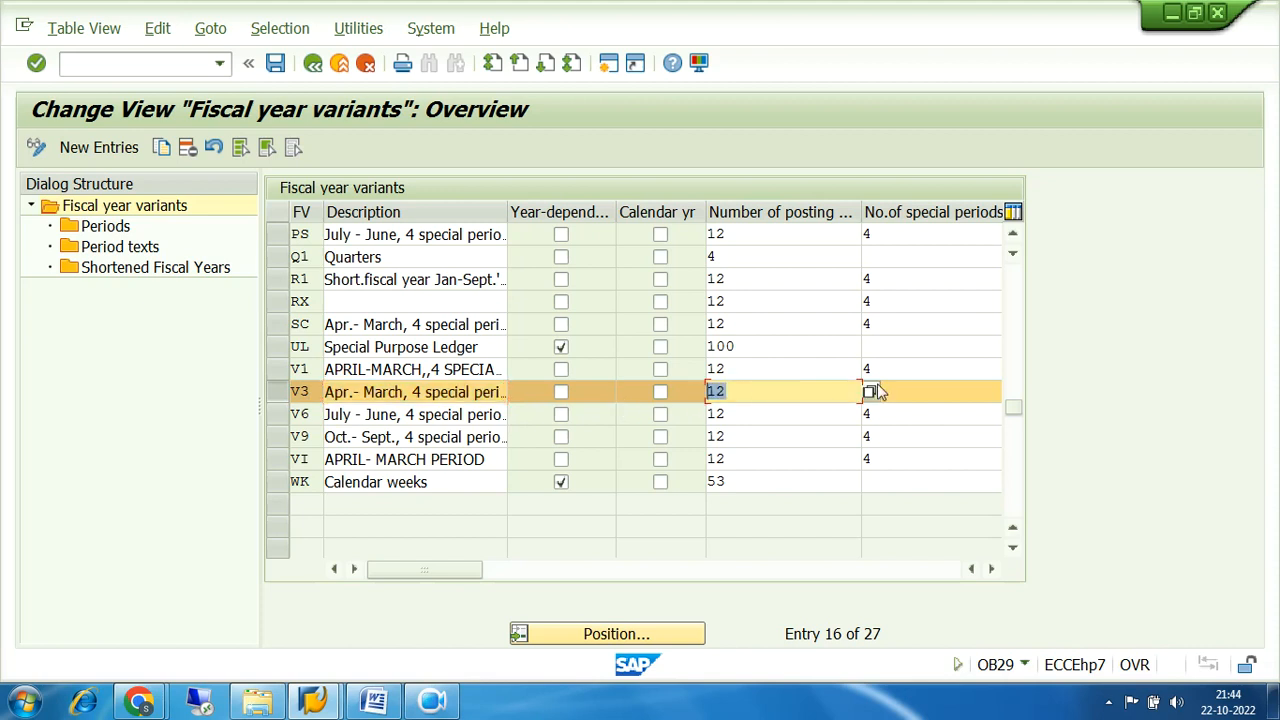
drag(913, 385, 865, 395)
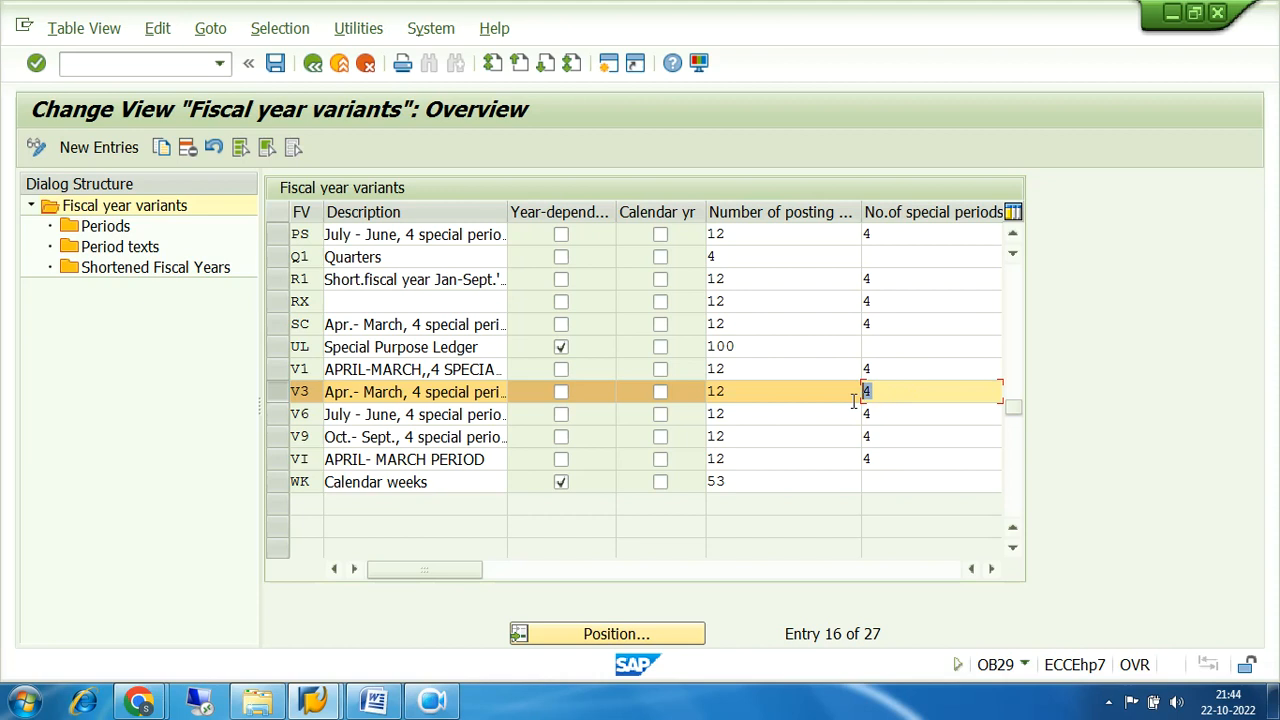
drag(745, 395, 701, 401)
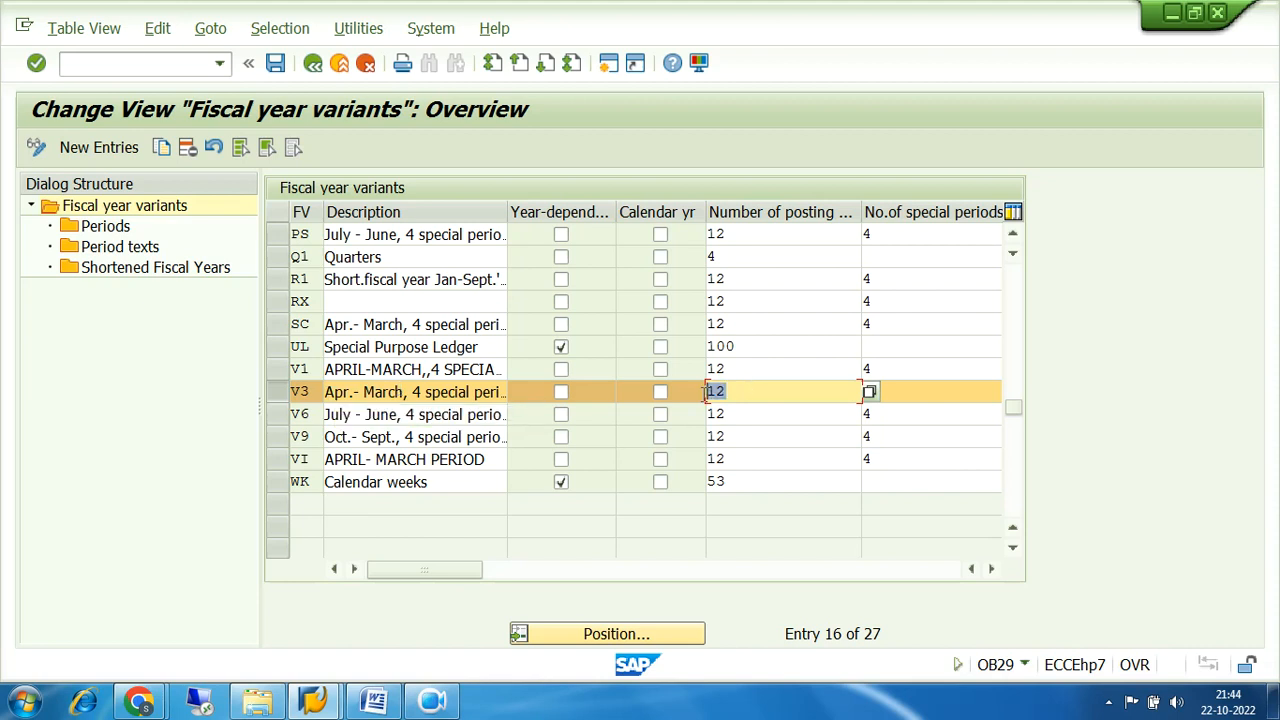
click(746, 391)
drag(746, 391, 704, 395)
drag(908, 390, 850, 400)
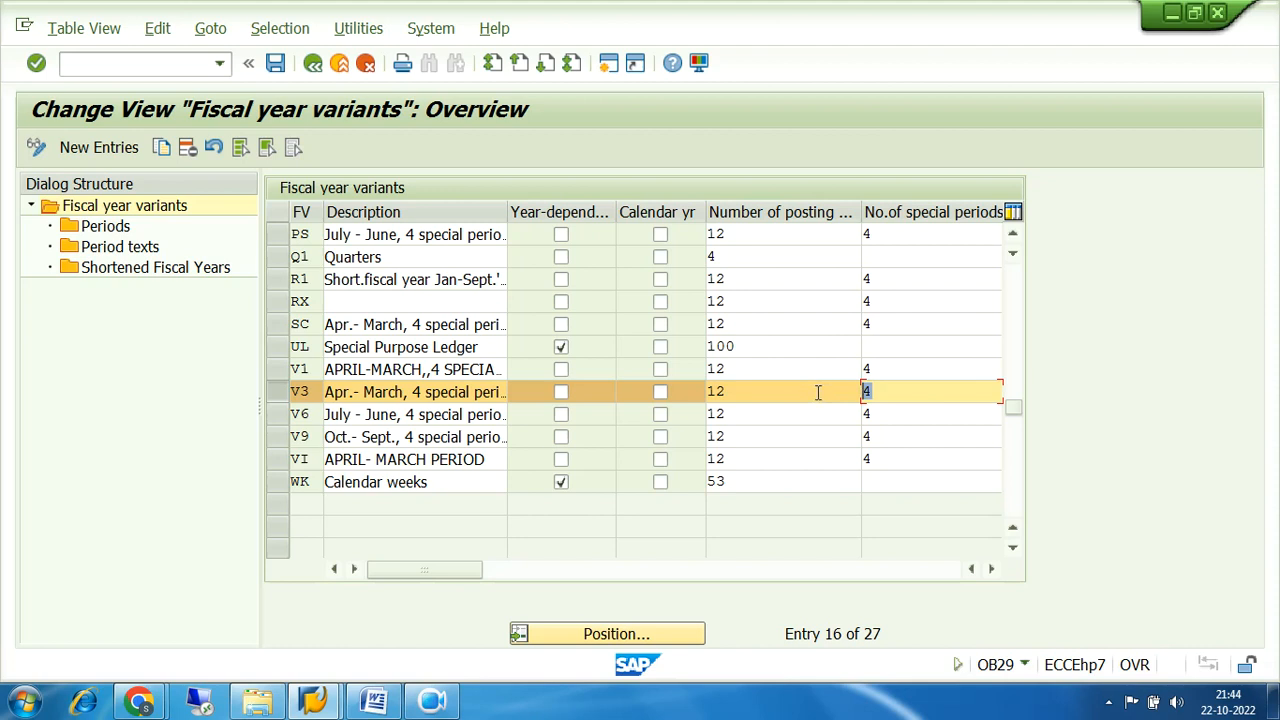
drag(749, 391, 697, 402)
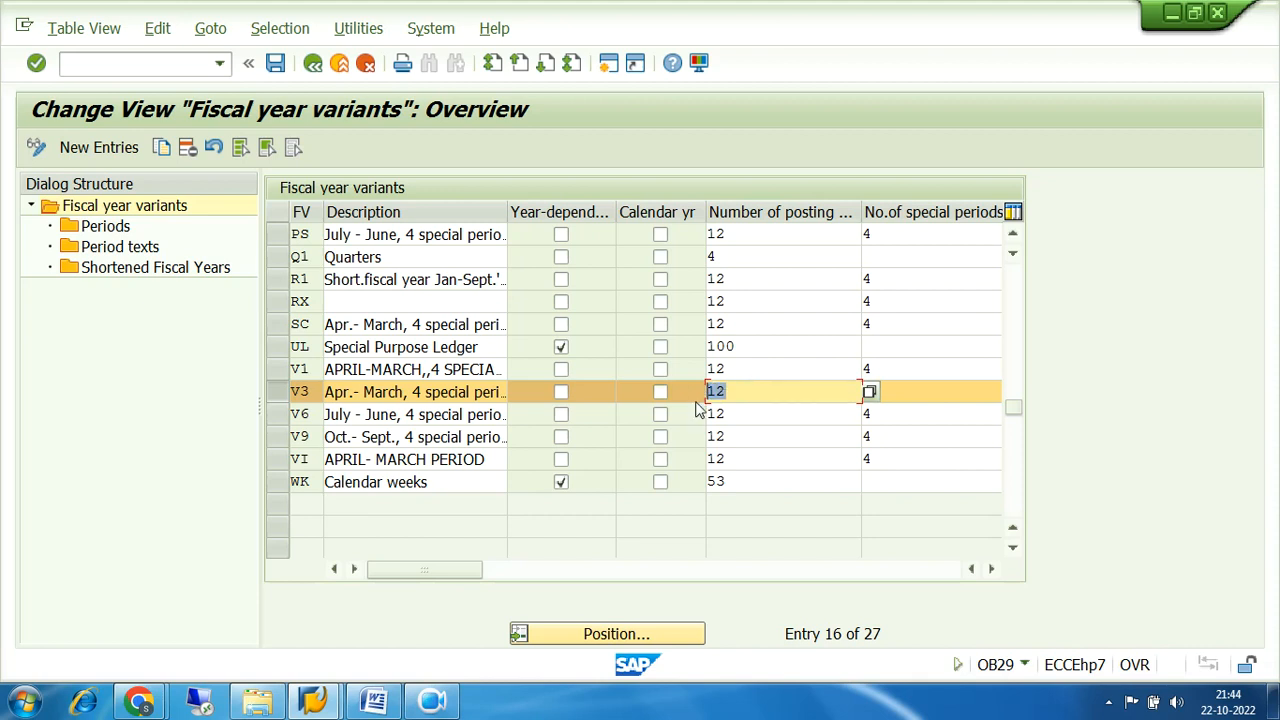
click(739, 392)
drag(892, 394, 868, 396)
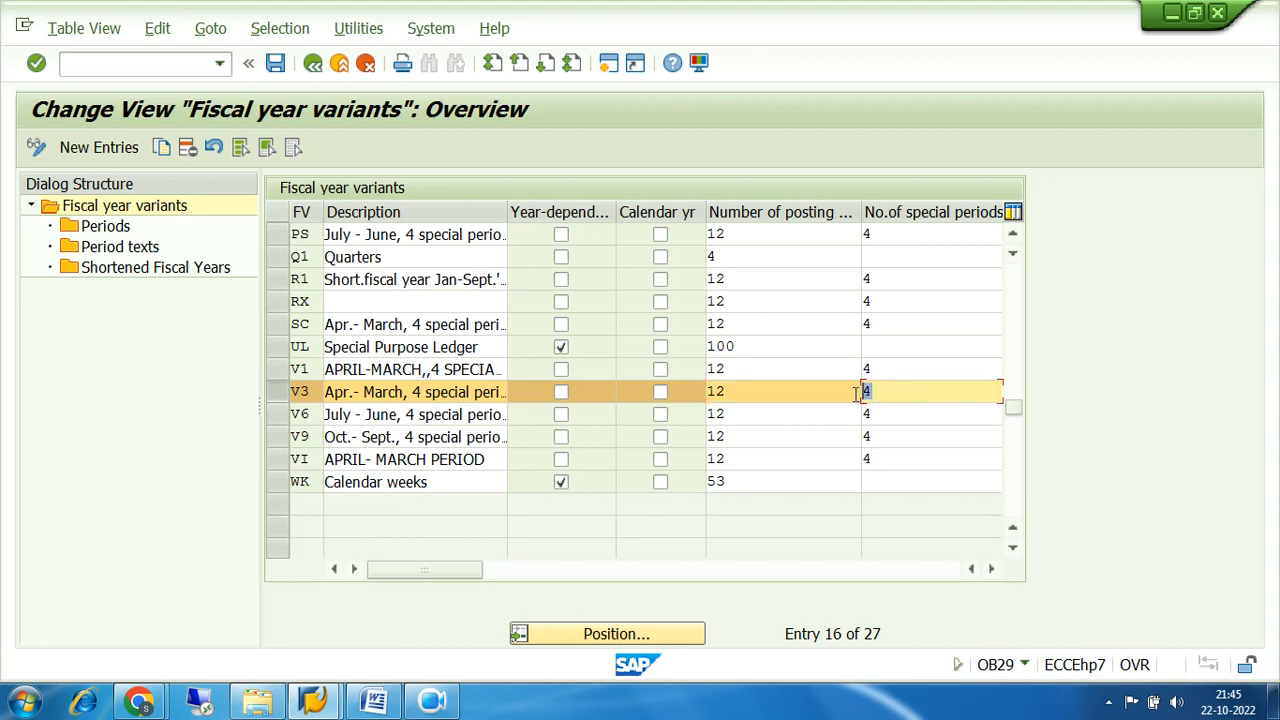
key(shift+Tab)
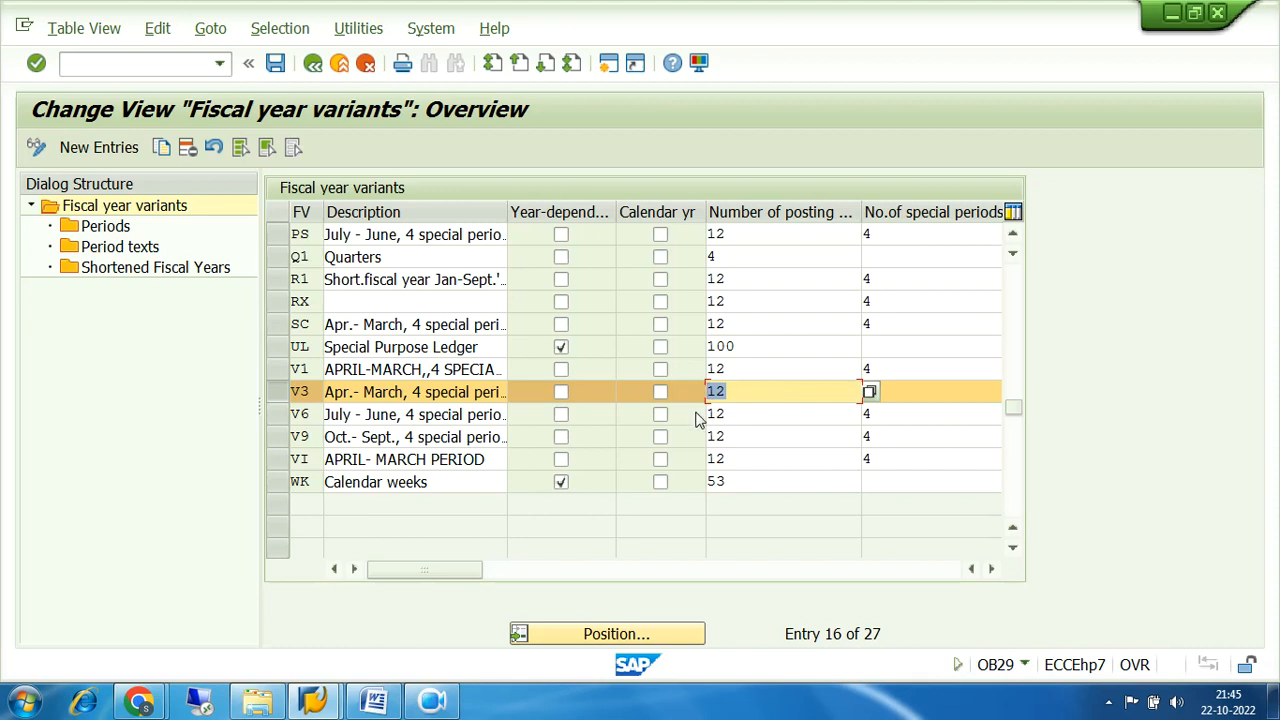
key(Tab)
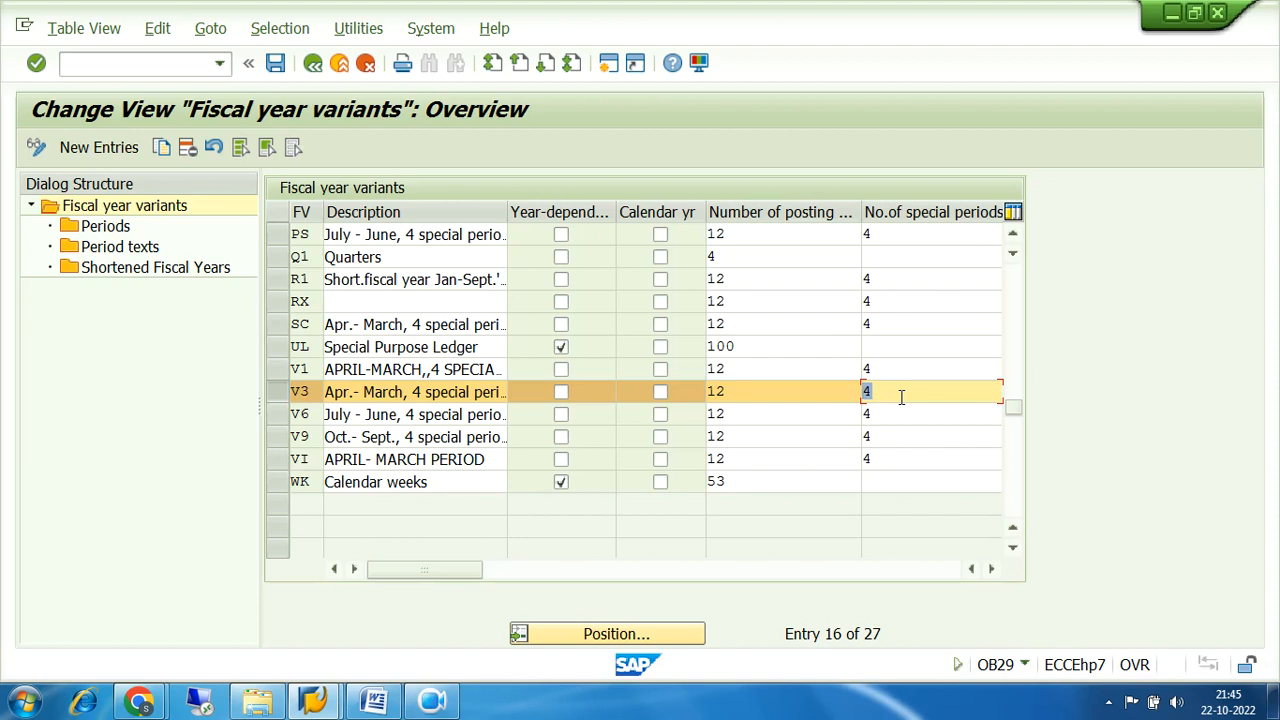
drag(903, 391, 860, 394)
- Deselect fiscal year variant 01 so only V3 stays selected, and open the Periods view for V3
click(86, 230)
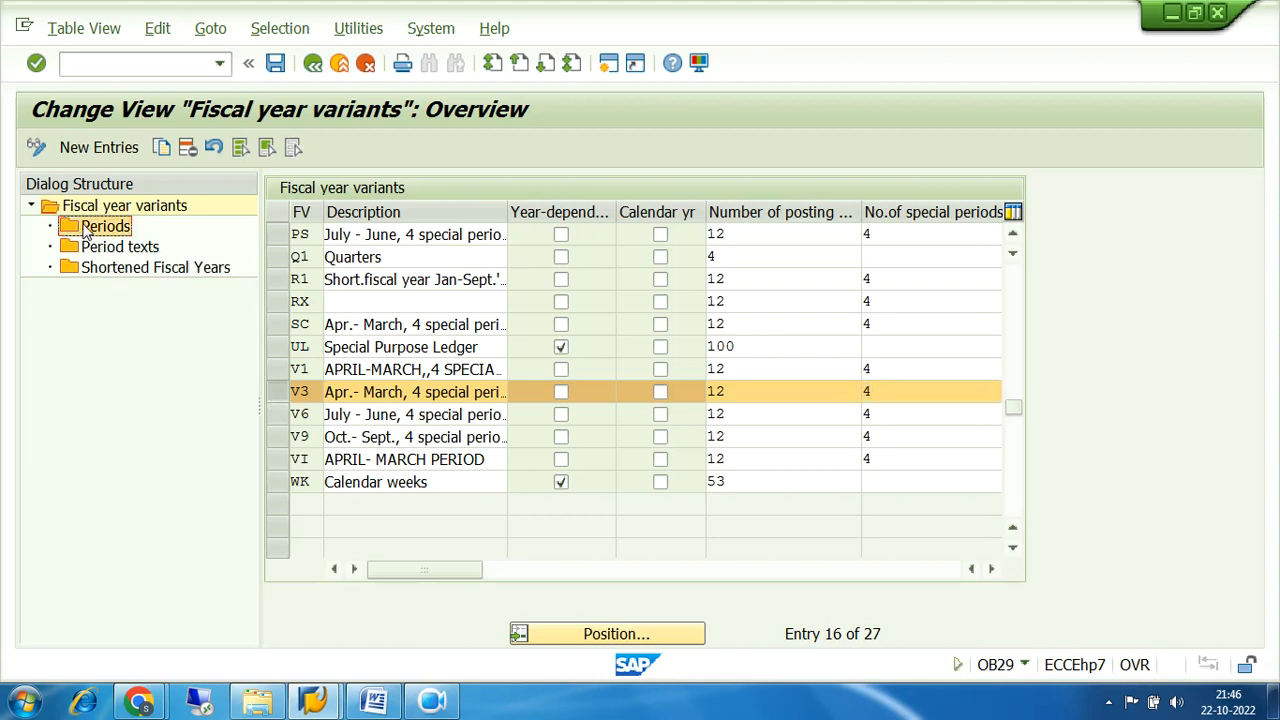
double_click(86, 230)
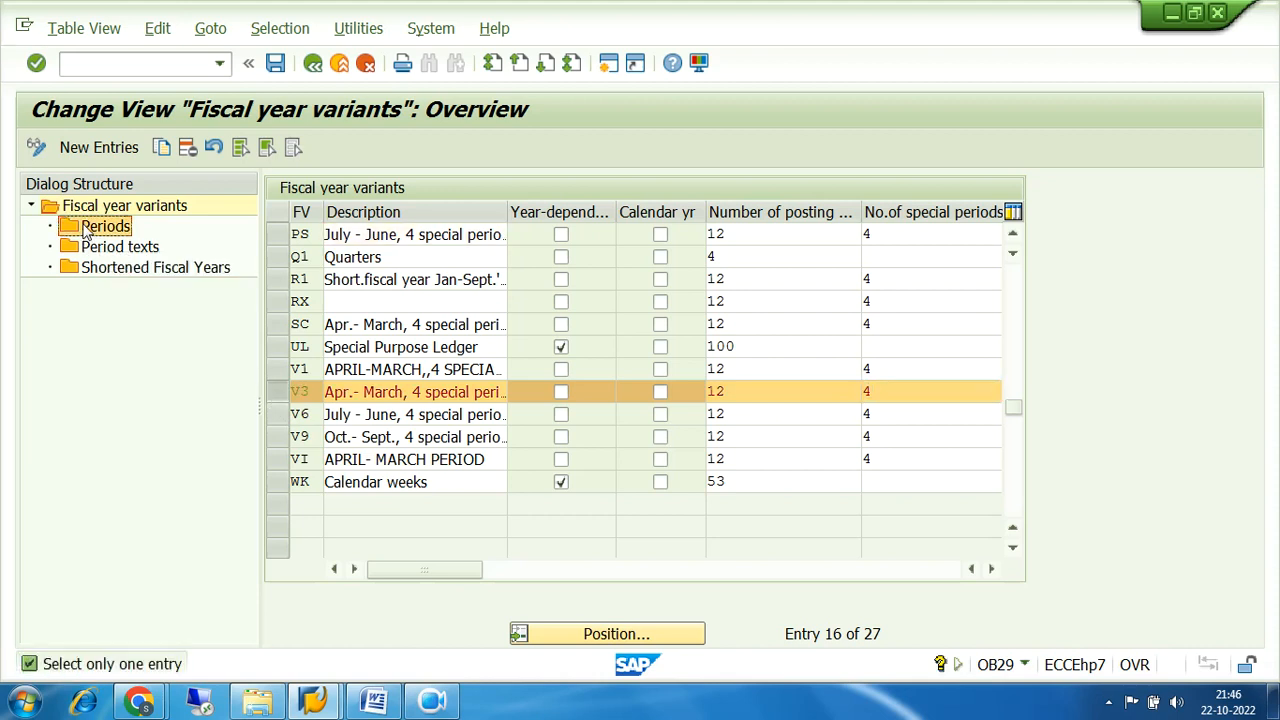
click(1012, 279)
click(292, 257)
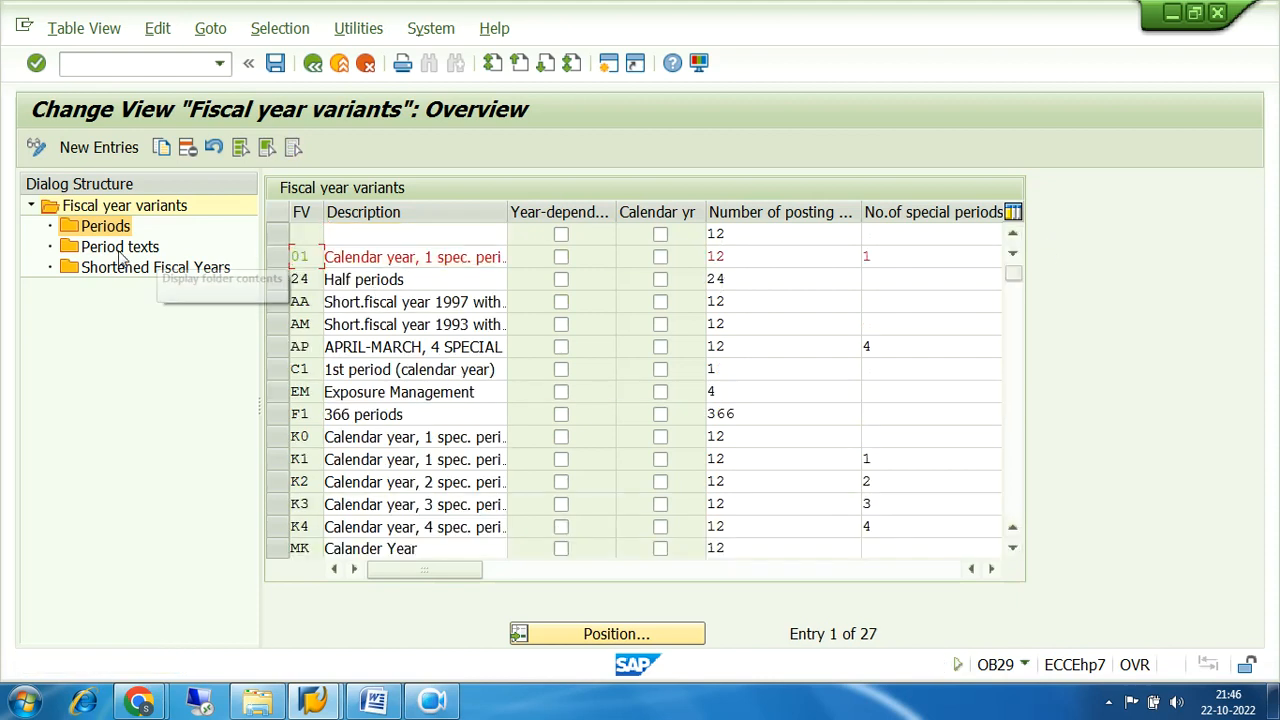
click(1014, 503)
double_click(98, 229)
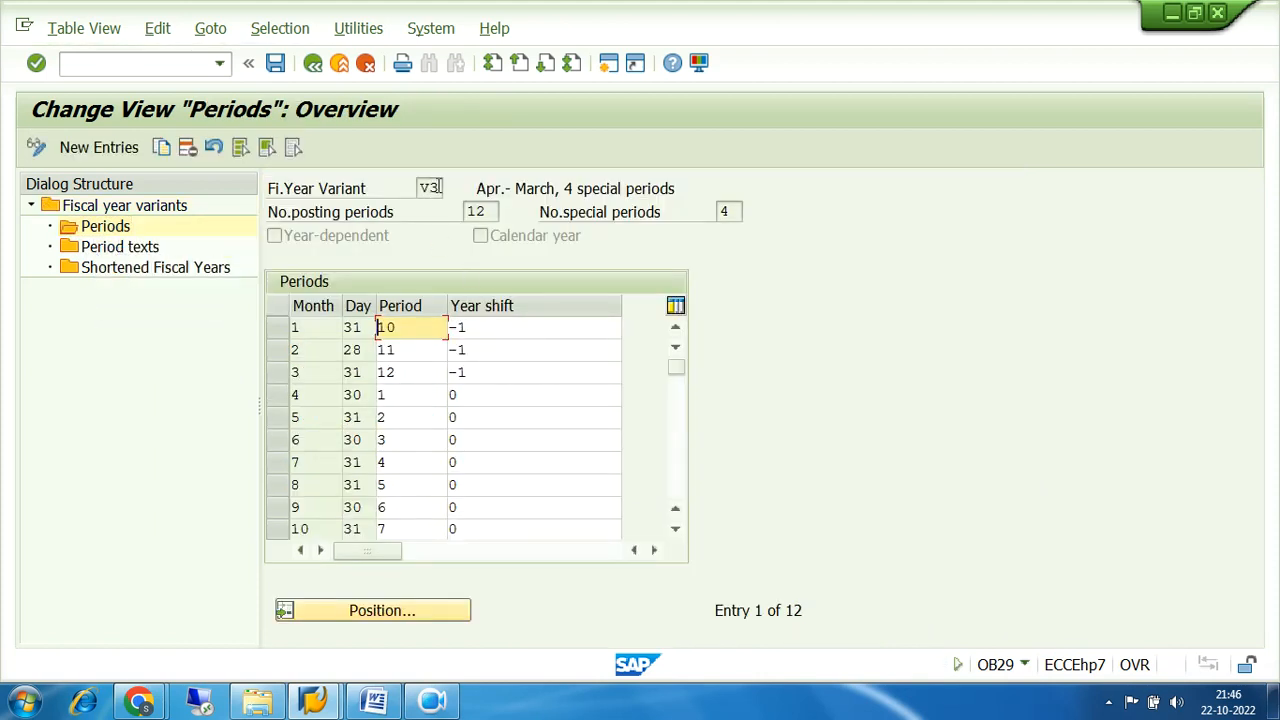
- Examine the variant key, description, and posting and special period fields in the header of V3's Periods view
drag(437, 189, 402, 188)
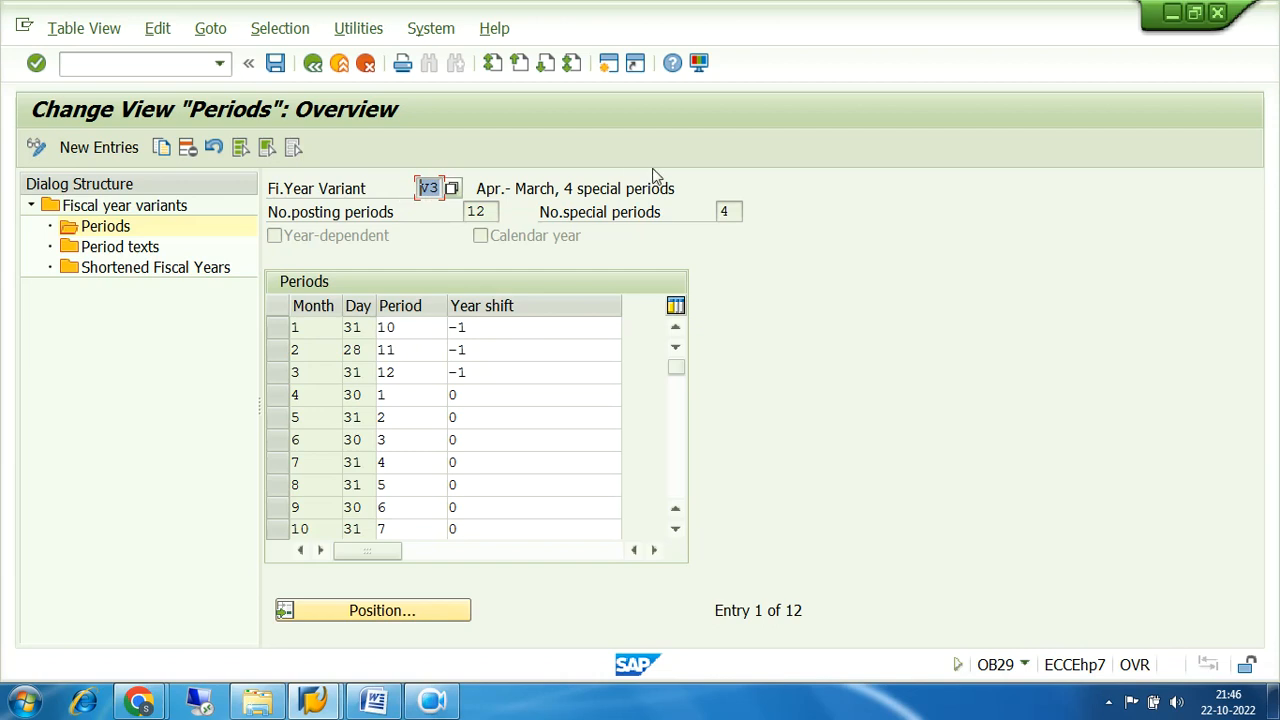
drag(684, 188, 476, 200)
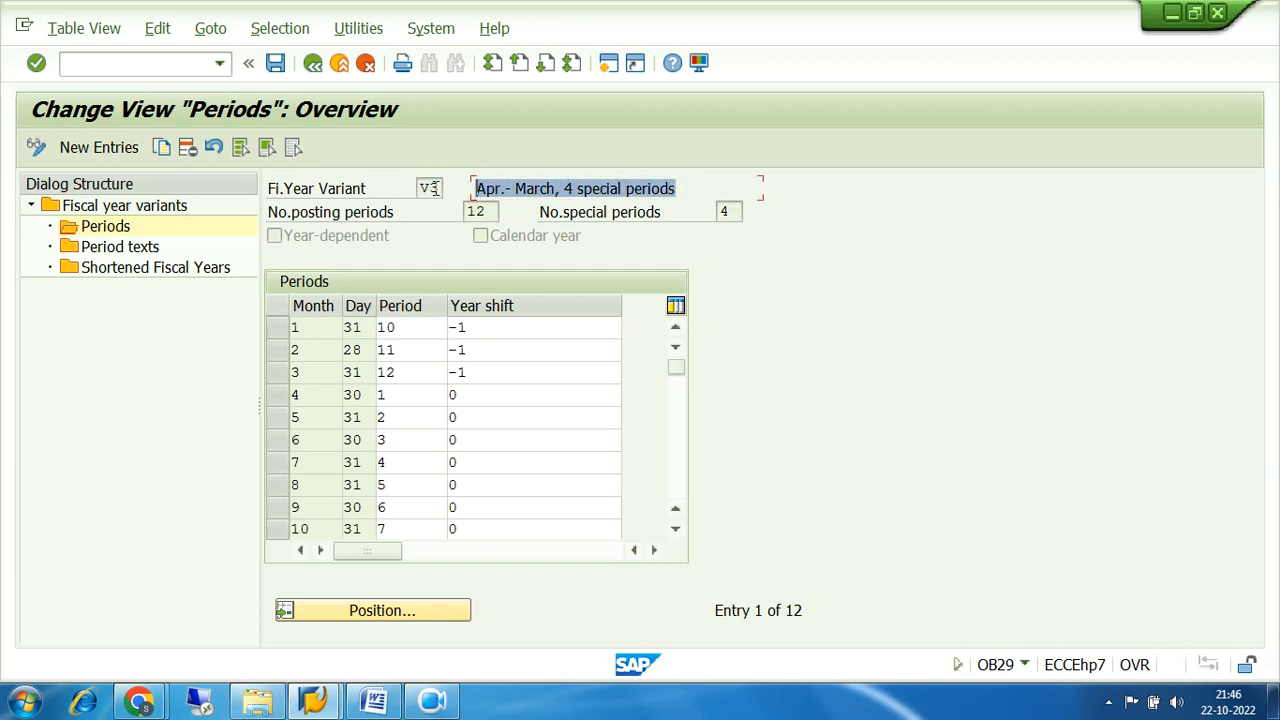
drag(437, 188, 418, 189)
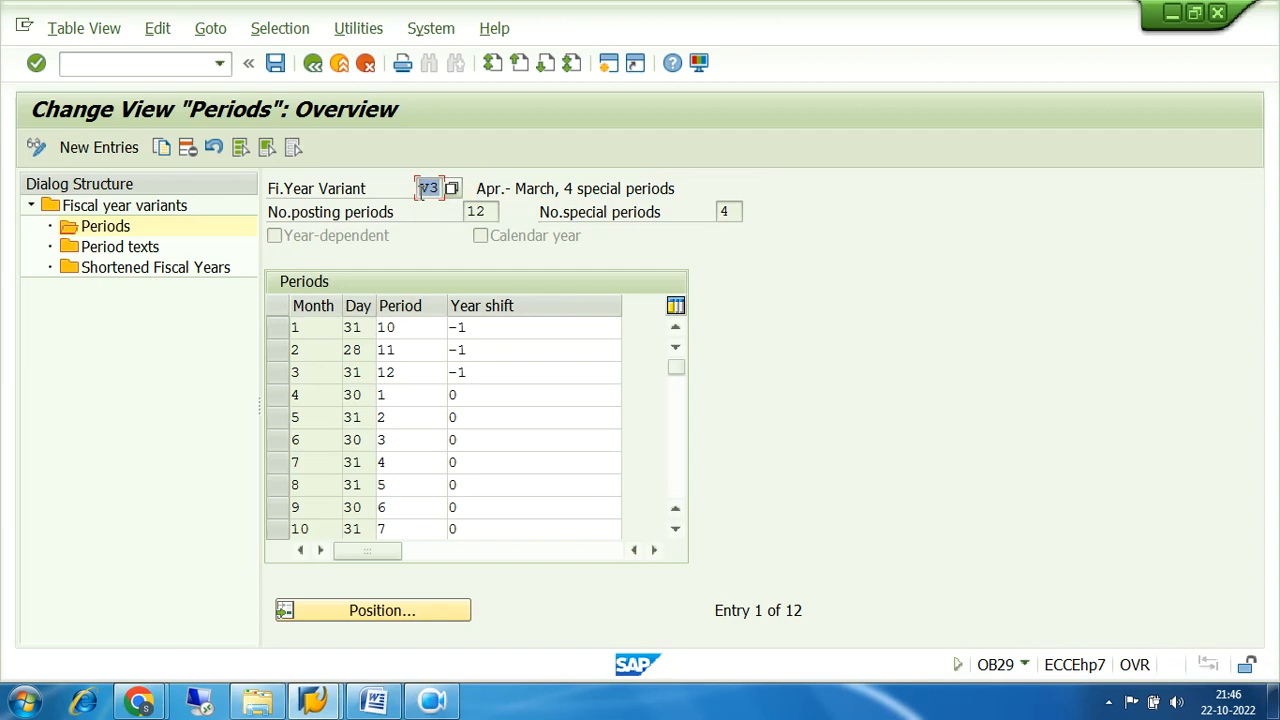
click(436, 236)
drag(441, 187, 404, 185)
drag(488, 205, 468, 211)
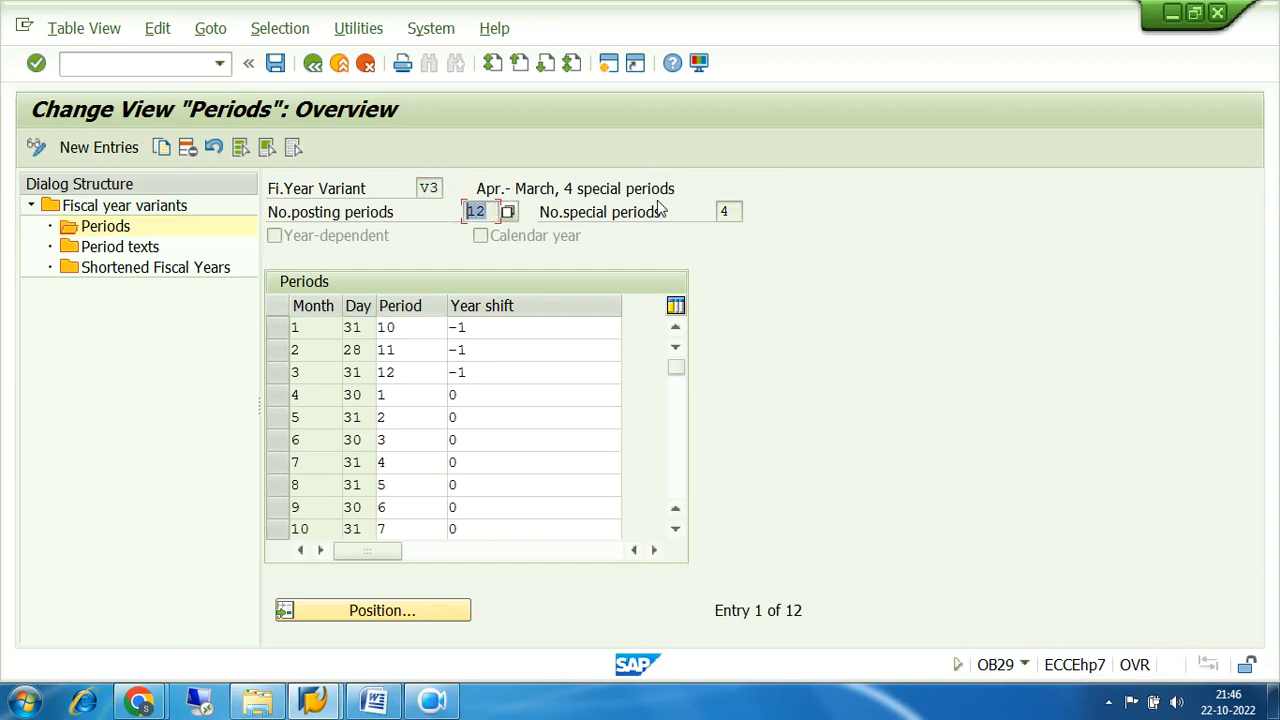
drag(733, 210, 432, 197)
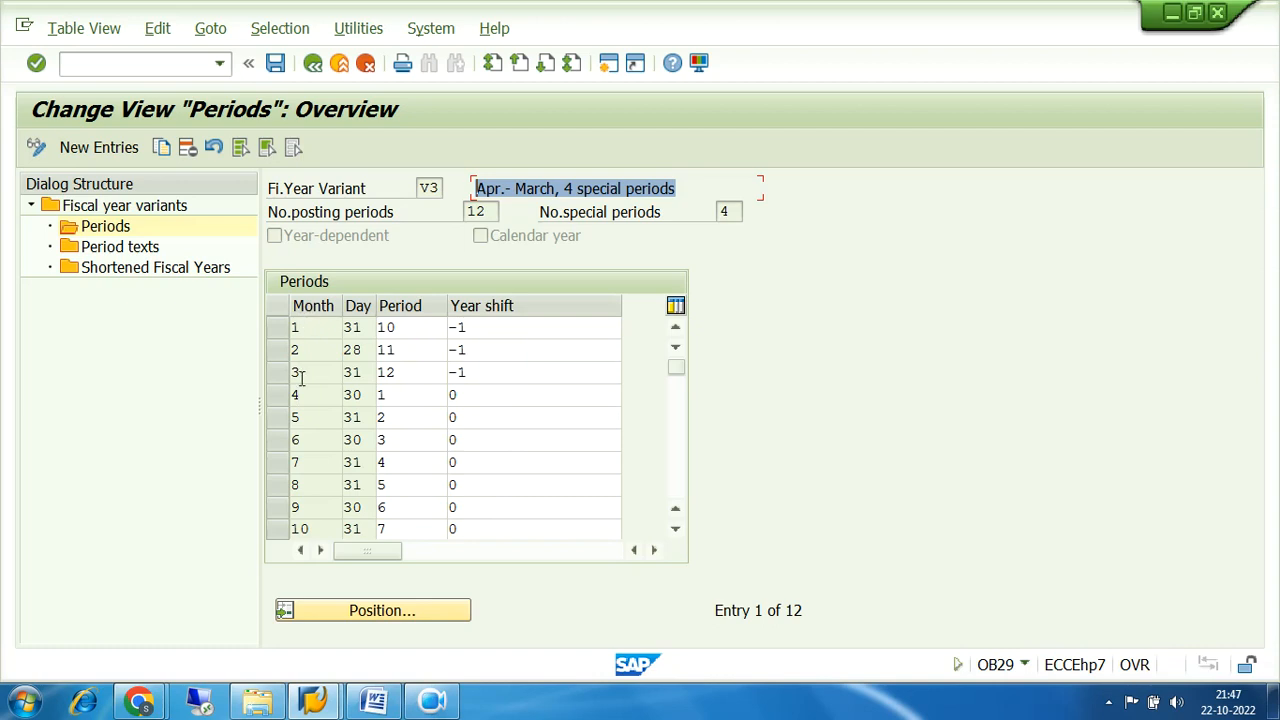
- Examine the day and period assigned to month 1 against the description of fiscal year variant V3
click(299, 327)
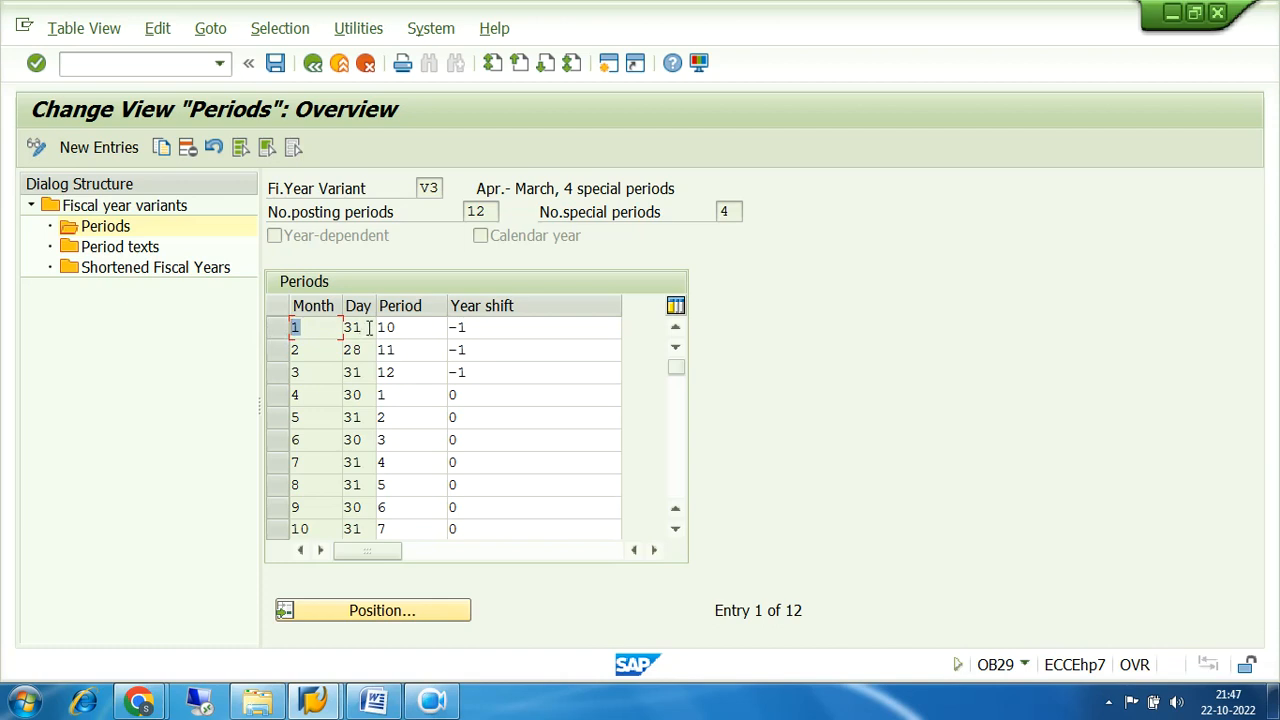
drag(364, 327, 342, 328)
click(417, 325)
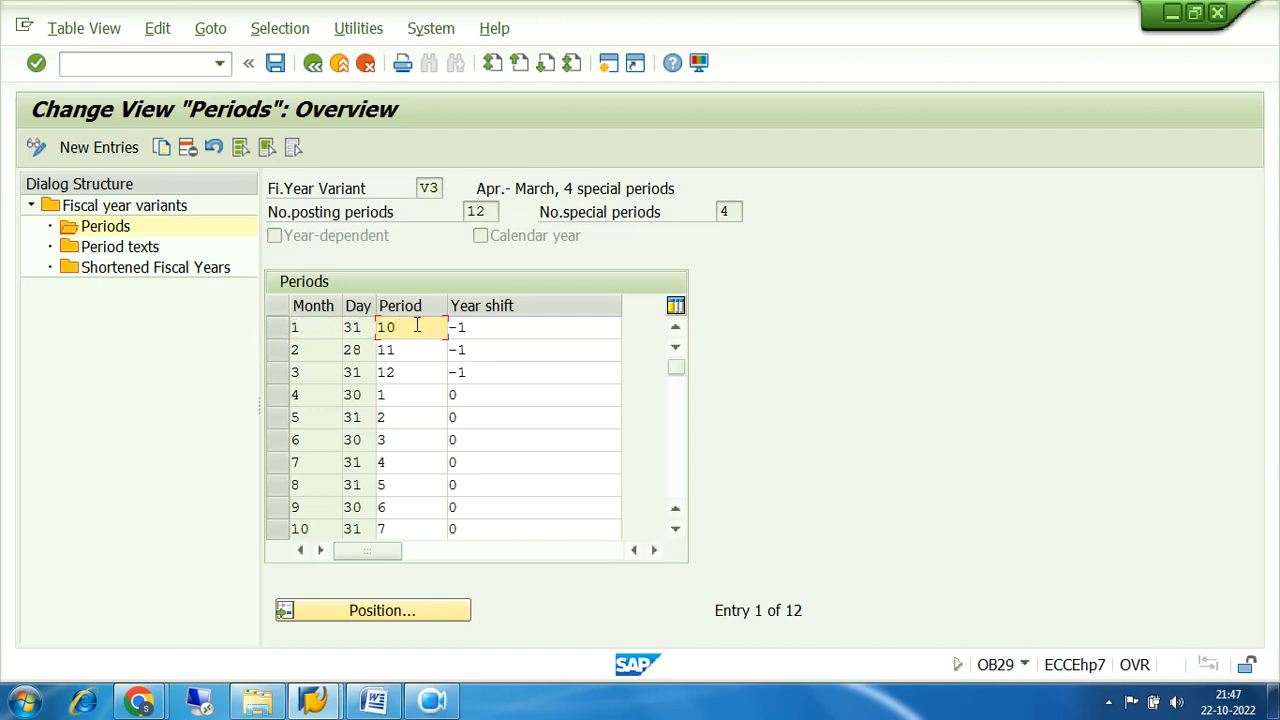
click(441, 188)
drag(441, 188, 386, 193)
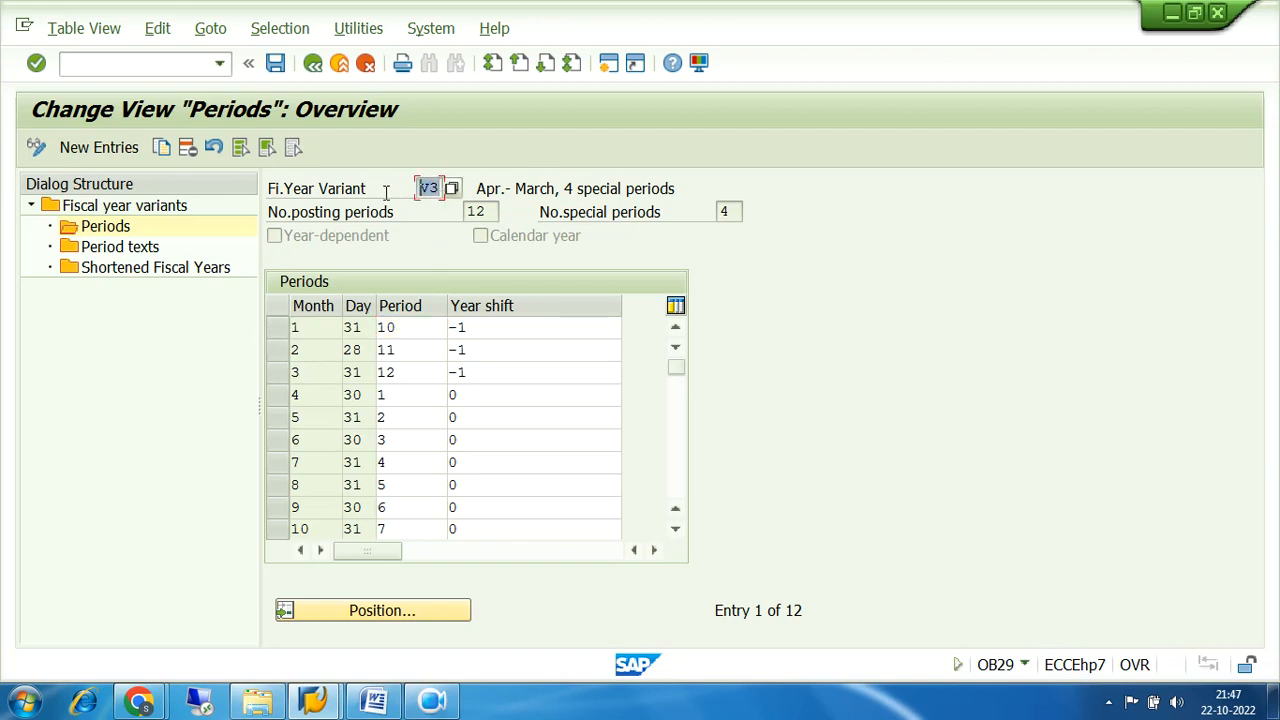
drag(409, 325, 360, 330)
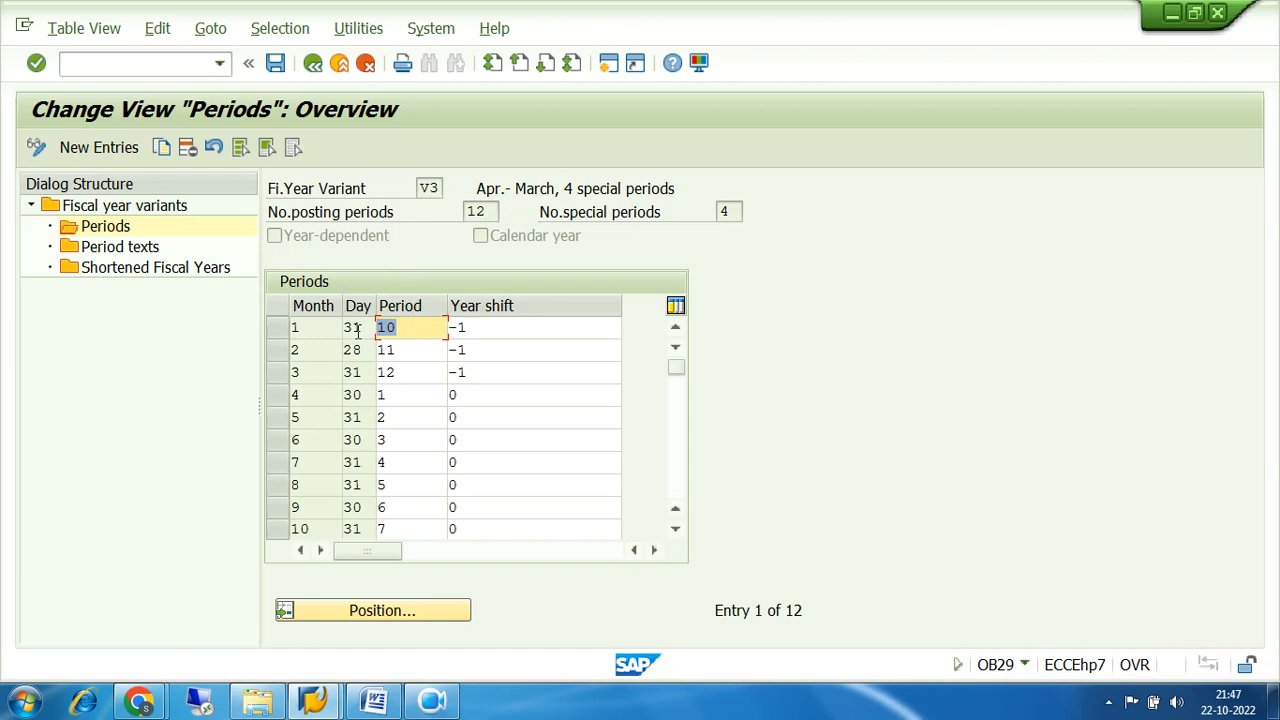
drag(478, 189, 706, 188)
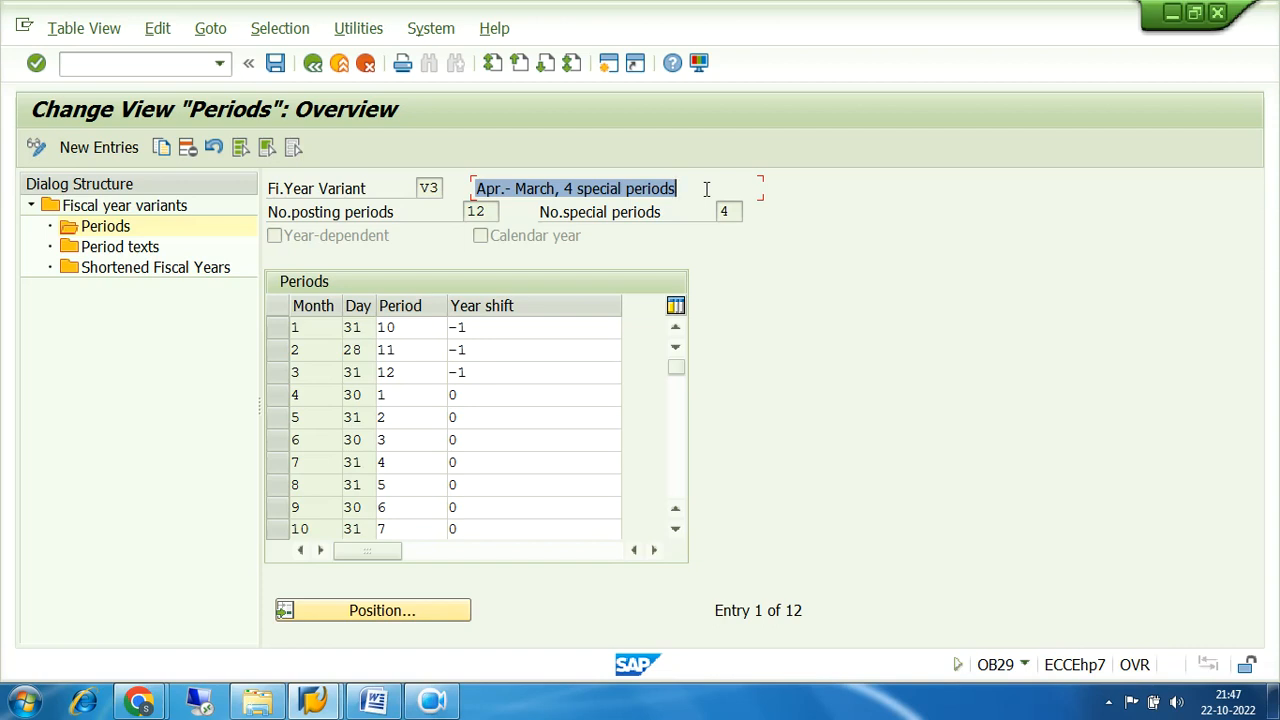
drag(420, 326, 378, 337)
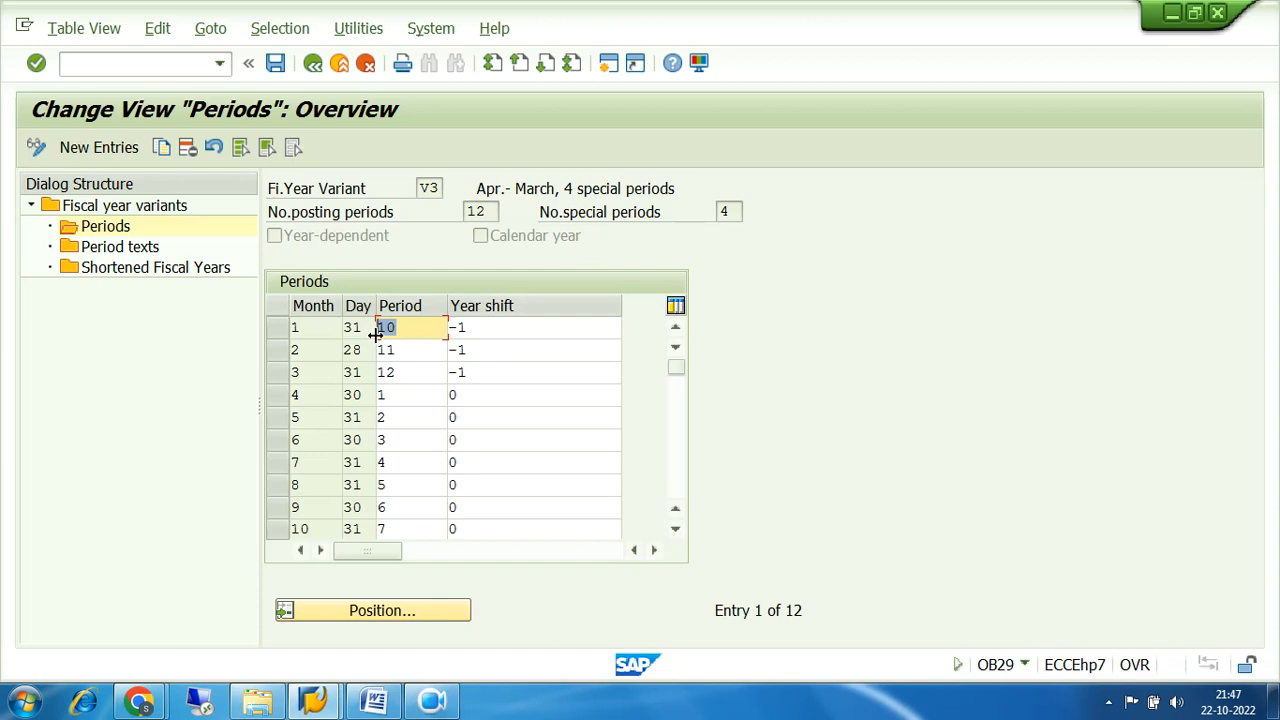
drag(314, 327, 283, 333)
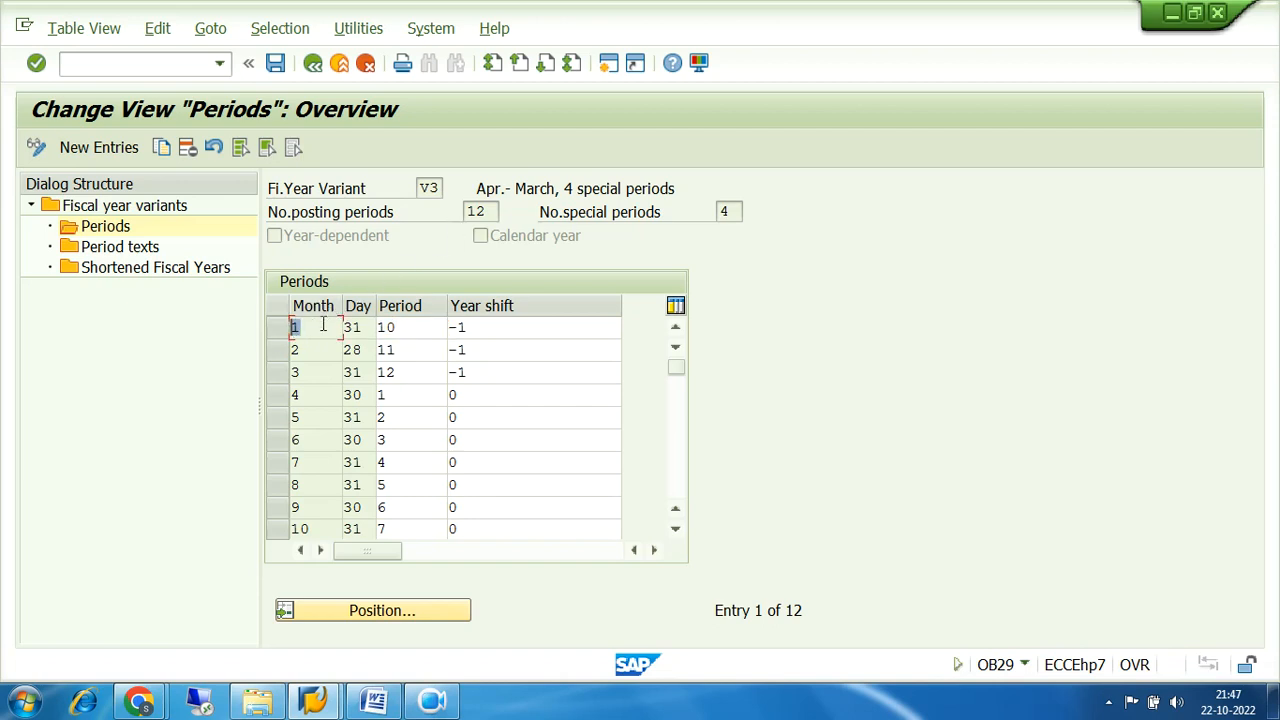
click(303, 329)
- Examine the day and period assigned to months 4 and 5 of fiscal year variant V3
drag(304, 395, 250, 398)
drag(398, 400, 364, 395)
drag(444, 190, 392, 189)
drag(399, 397, 288, 395)
mouse_move(367, 395)
mouse_down()
mouse_move(331, 397)
mouse_move(373, 396)
mouse_up()
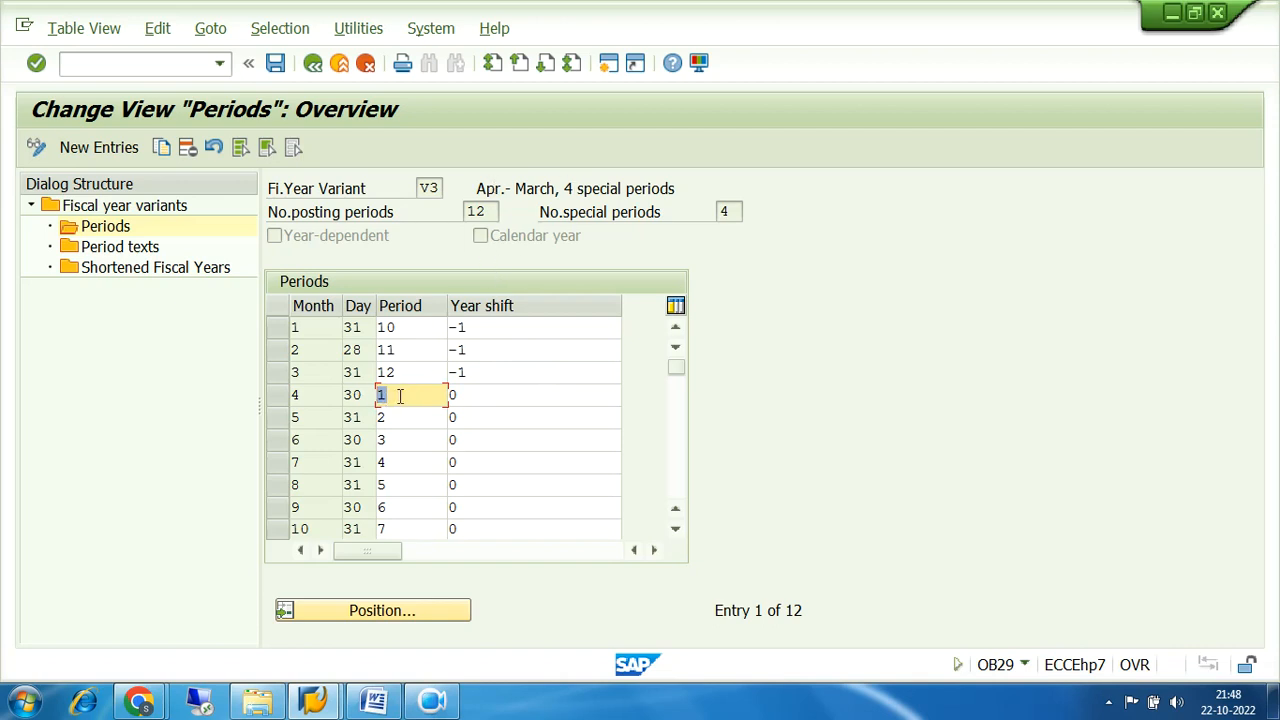
click(311, 417)
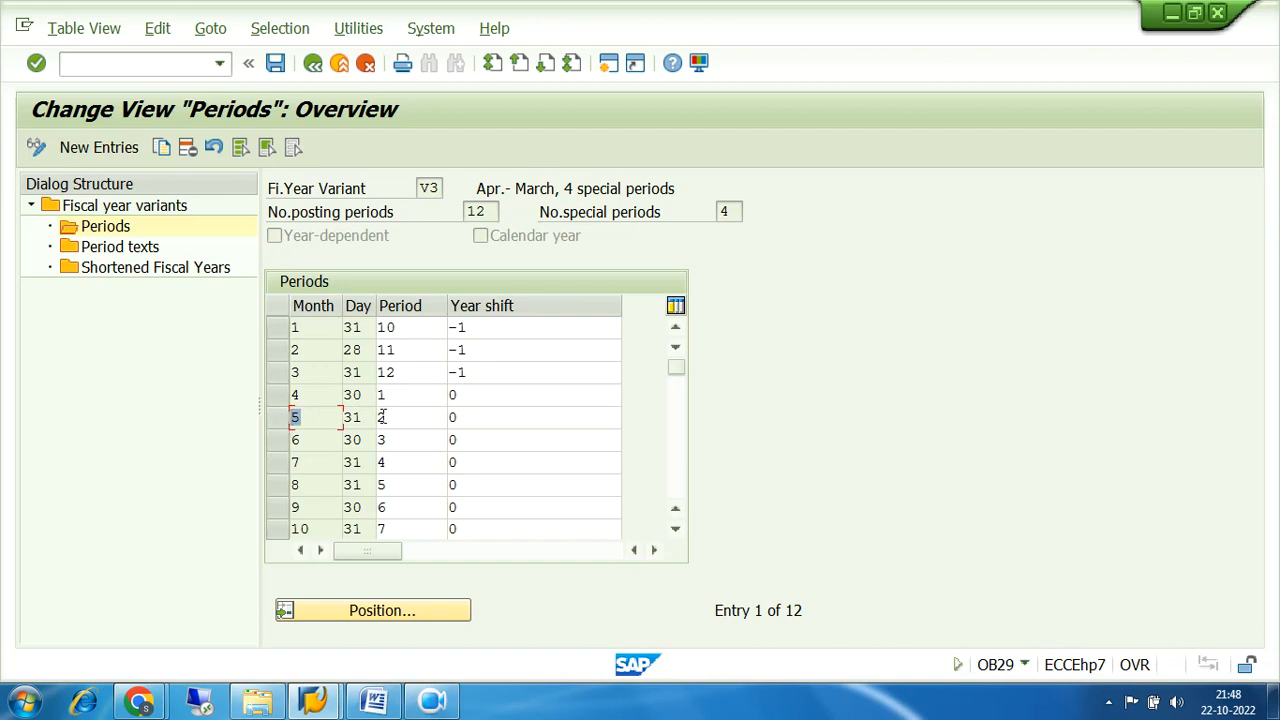
key(Tab)
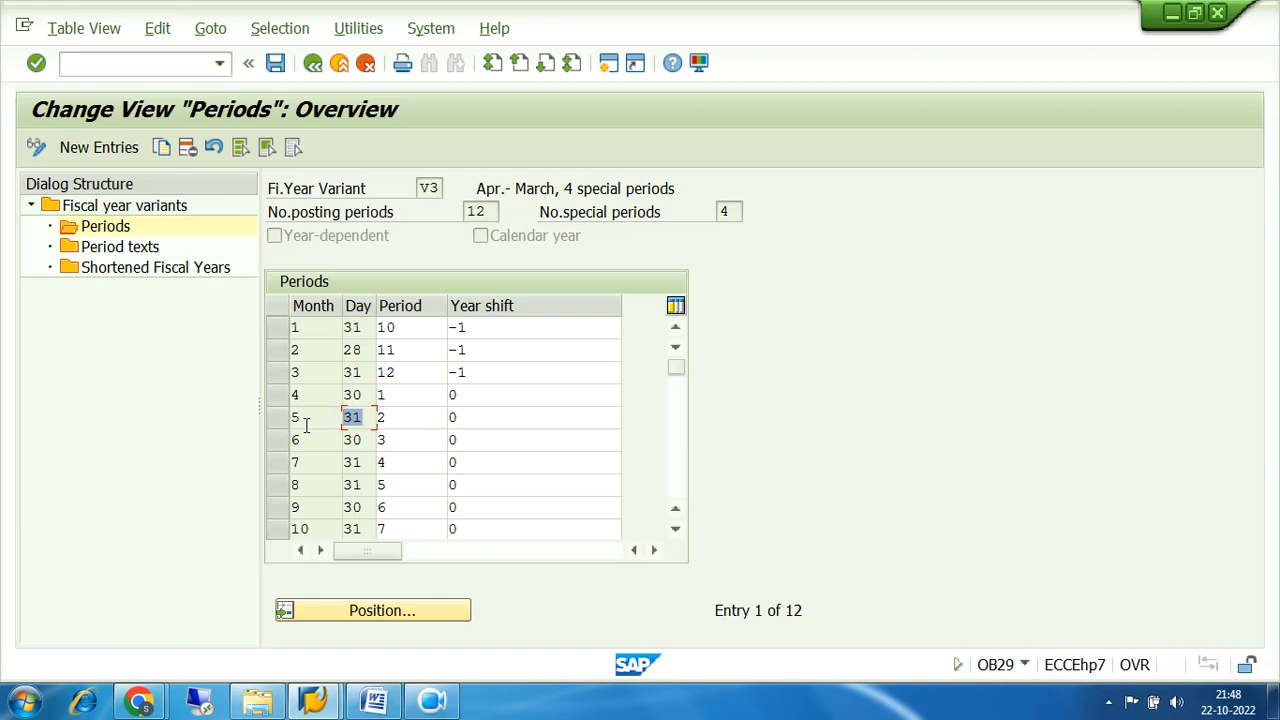
key(Tab)
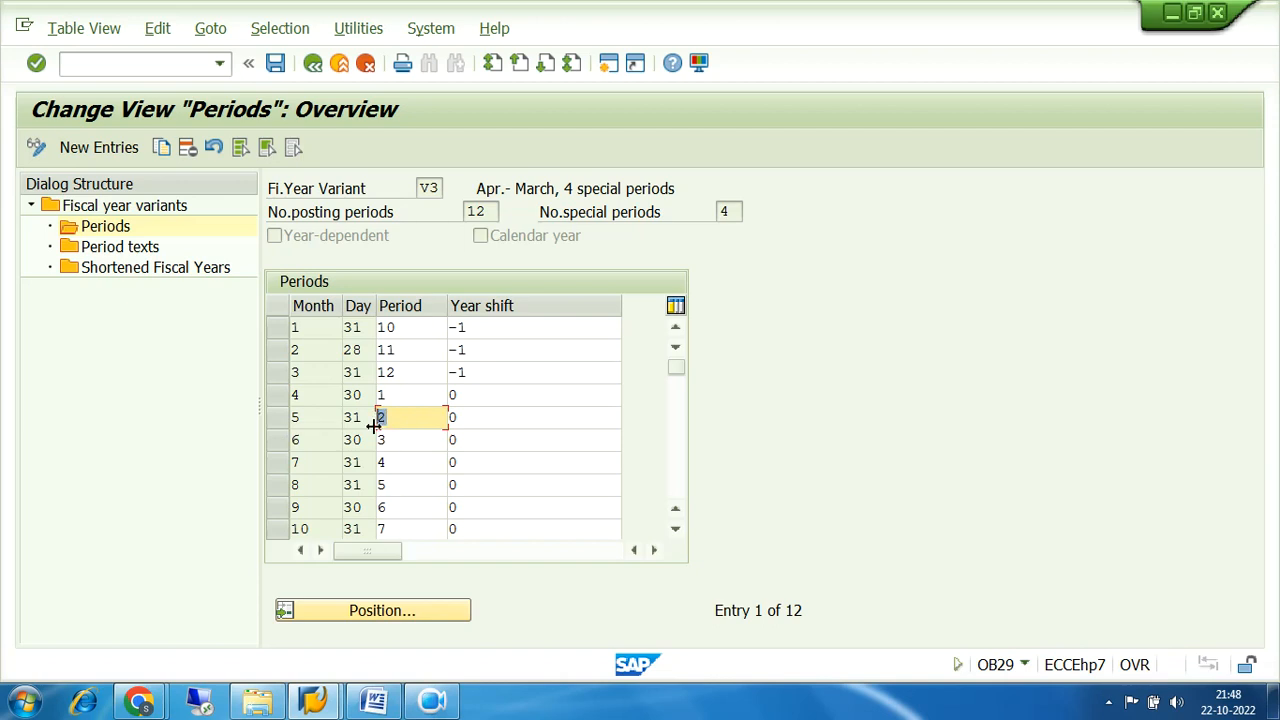
- Examine the periods assigned to months 1 through 3 of fiscal year variant V3
click(316, 328)
drag(316, 328, 271, 331)
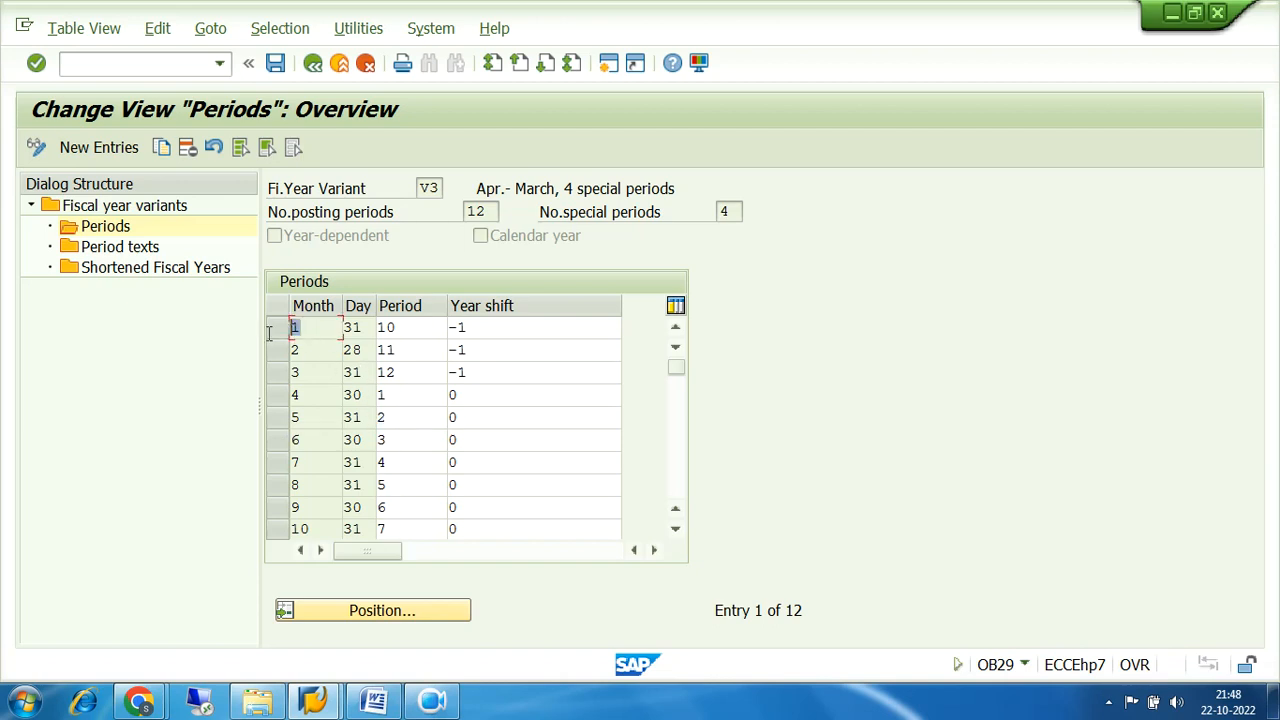
double_click(411, 334)
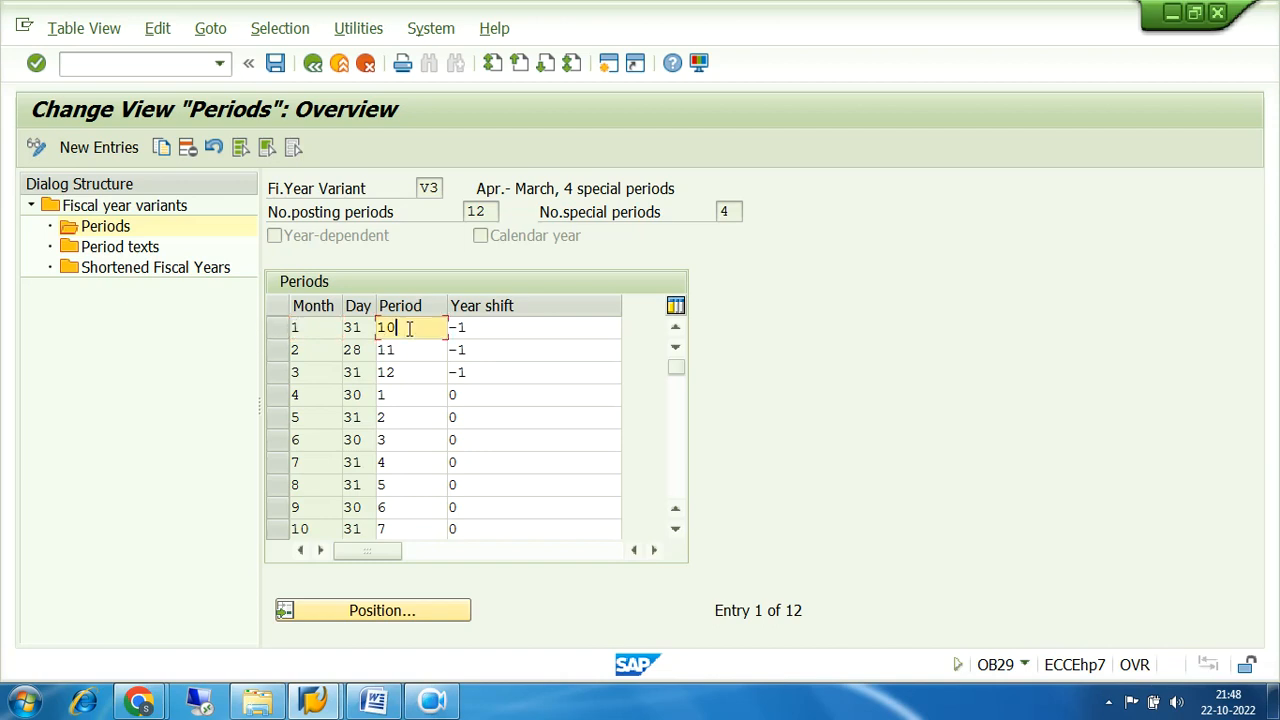
click(358, 332)
click(406, 323)
click(308, 348)
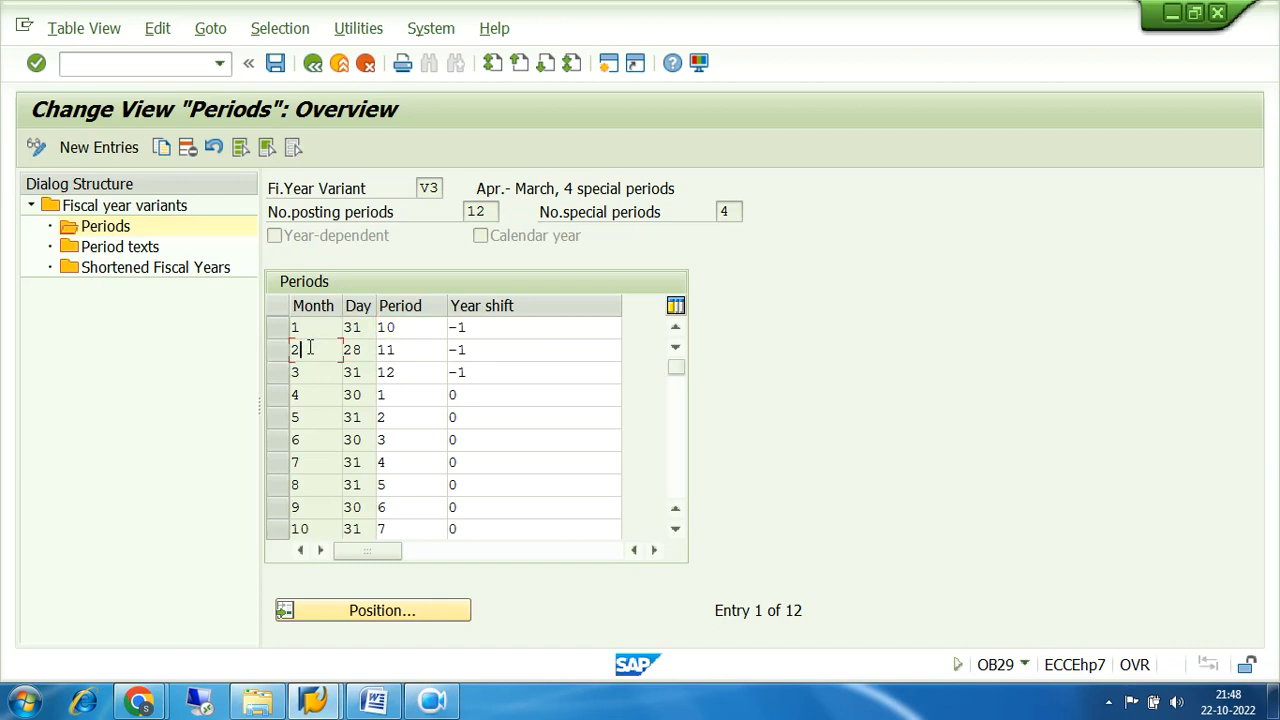
click(398, 349)
click(308, 372)
click(408, 368)
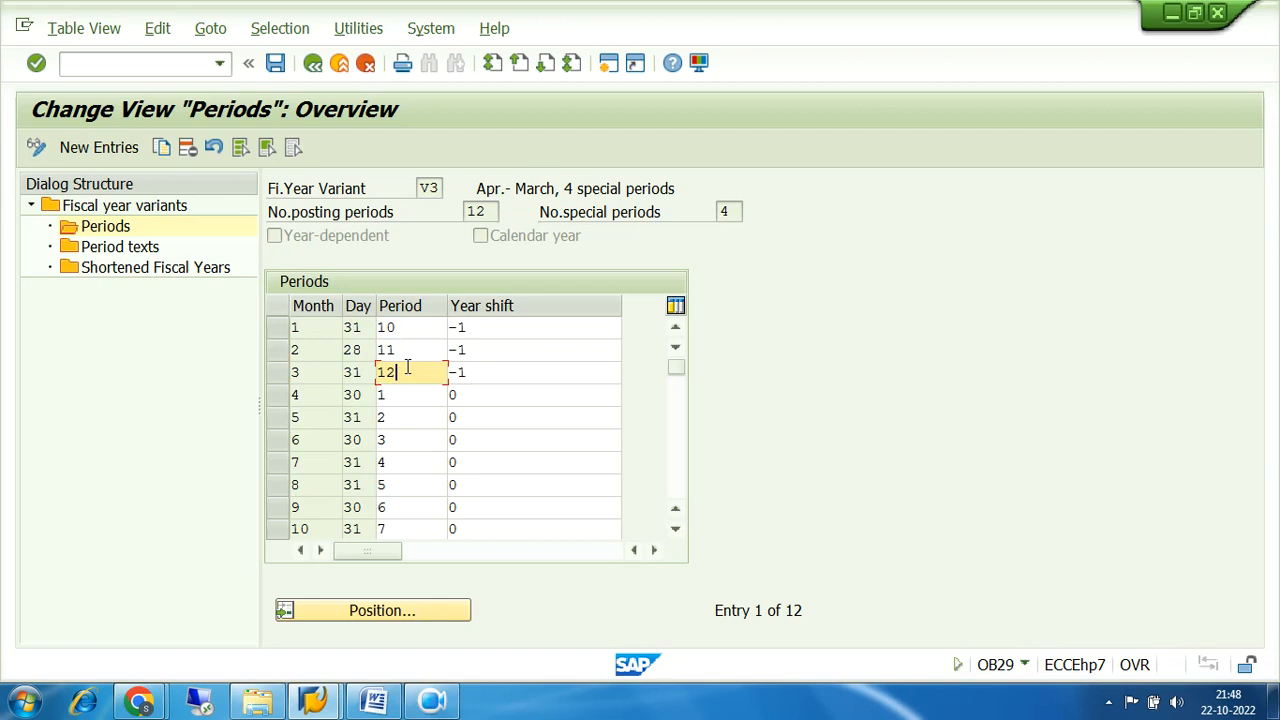
- Examine the year shift entries of months 1 to 3 alongside their assigned periods
click(482, 327)
drag(482, 327, 450, 372)
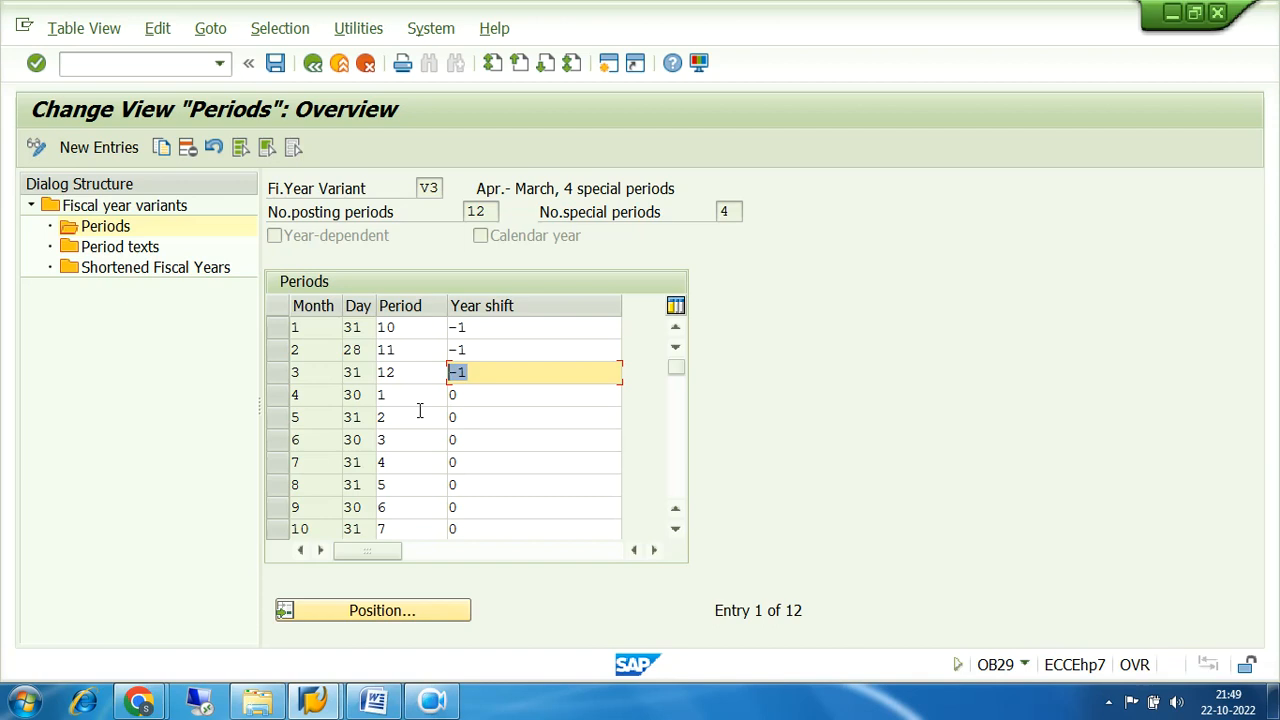
click(424, 327)
drag(396, 331, 374, 372)
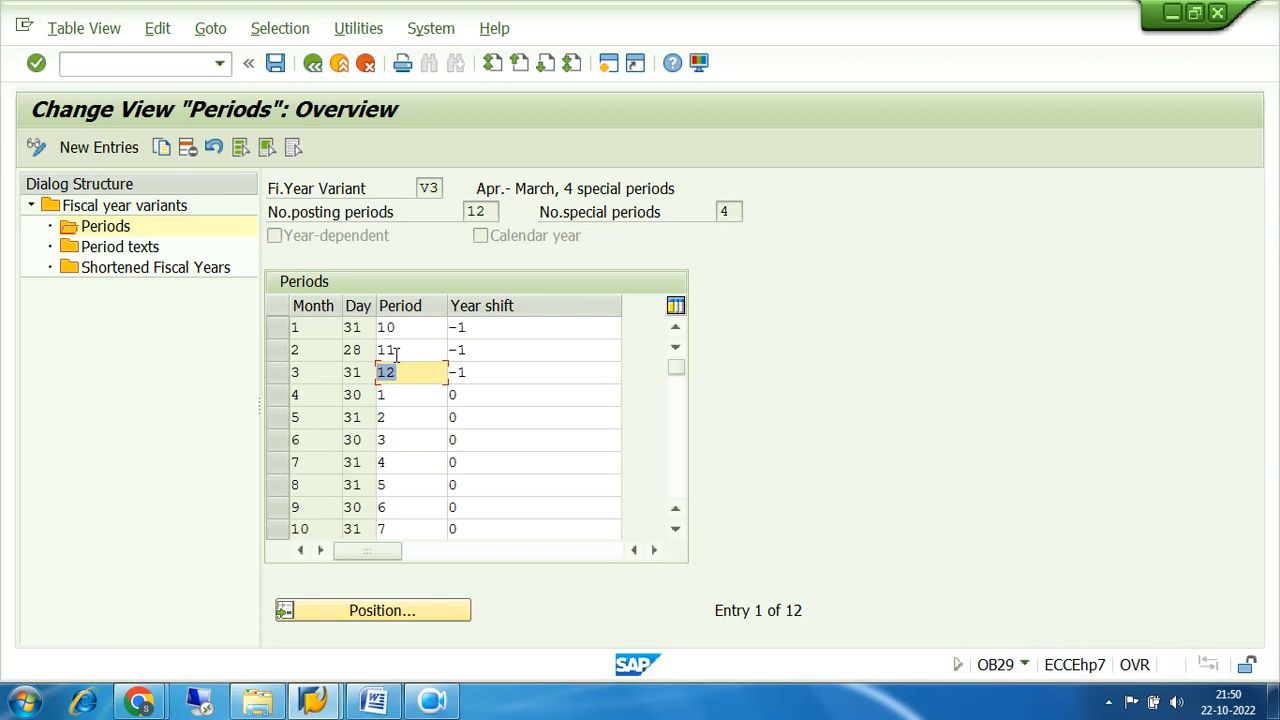
click(483, 327)
click(463, 327)
mouse_move(463, 327)
mouse_down()
mouse_move(443, 327)
mouse_move(479, 327)
mouse_move(445, 328)
mouse_up()
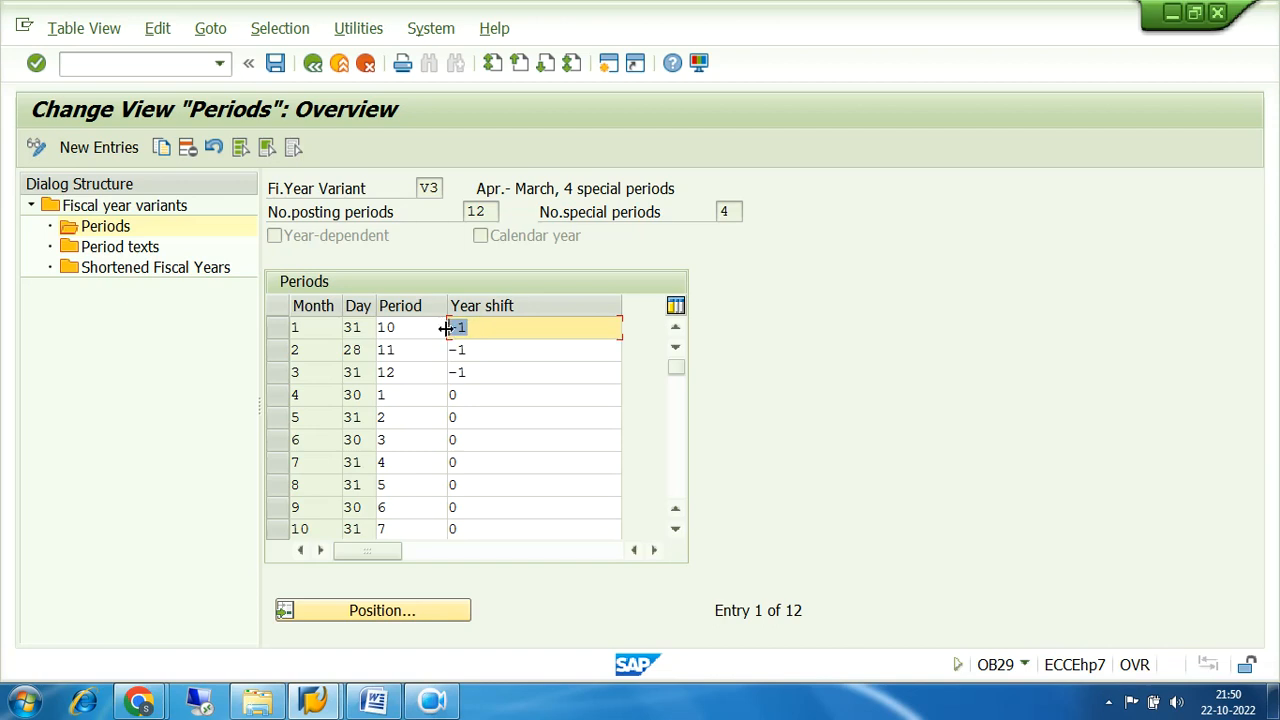
- Compare the day entries of months 1 to 3 with their year shift entries
click(476, 327)
drag(367, 327, 340, 328)
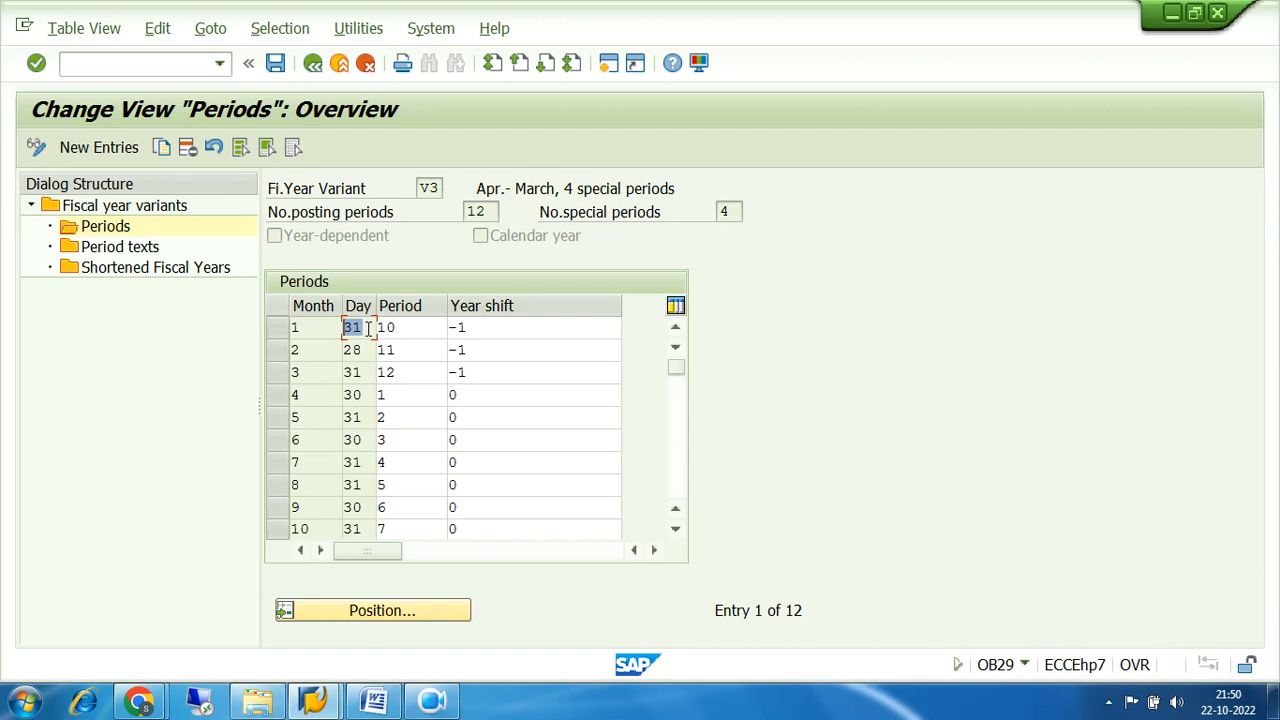
click(477, 328)
drag(477, 328, 443, 372)
click(485, 370)
drag(479, 328, 449, 328)
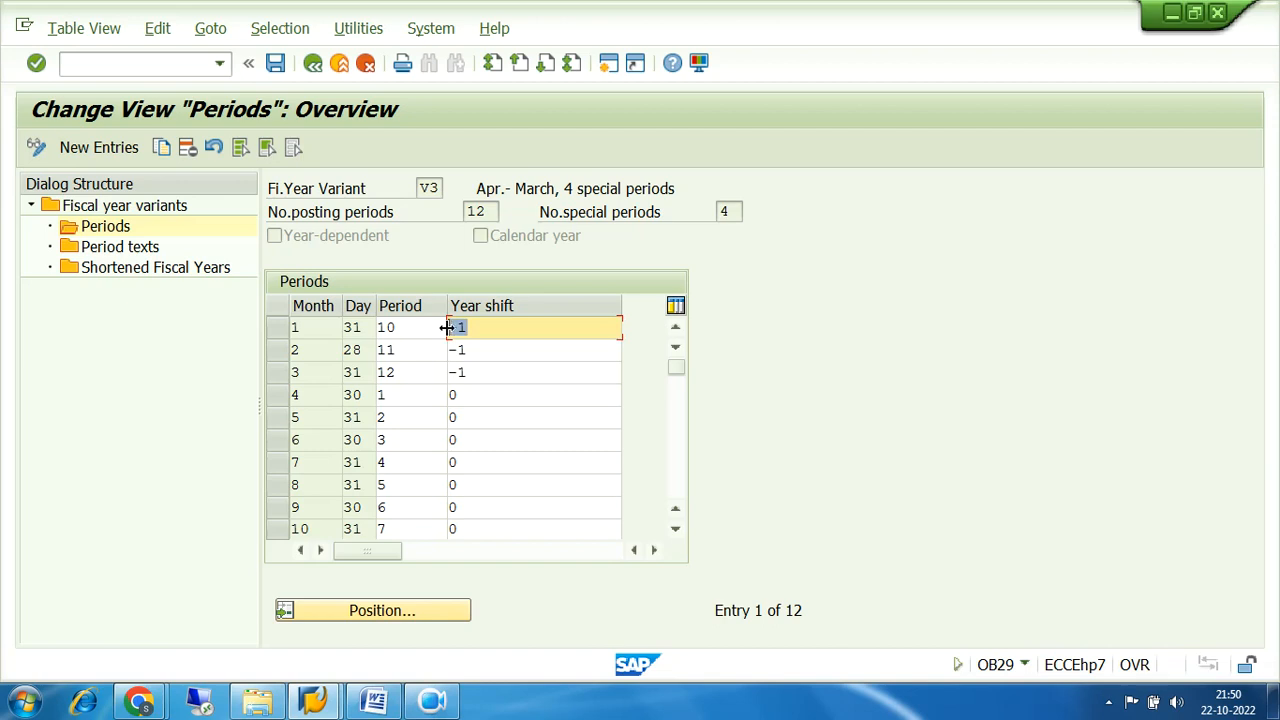
drag(366, 328, 357, 362)
drag(471, 368, 457, 372)
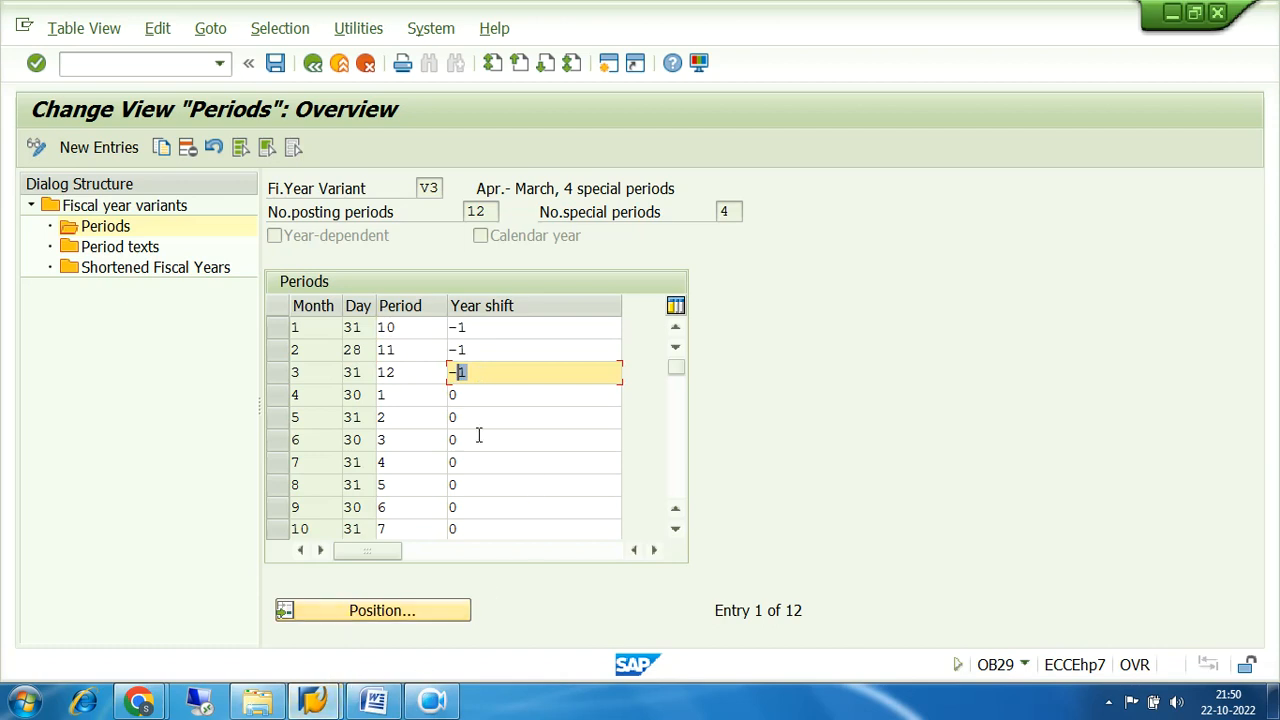
- Return from the fiscal year variants to the IMG and open the activity Assign Company Code to a Fiscal Year Variant
click(313, 63)
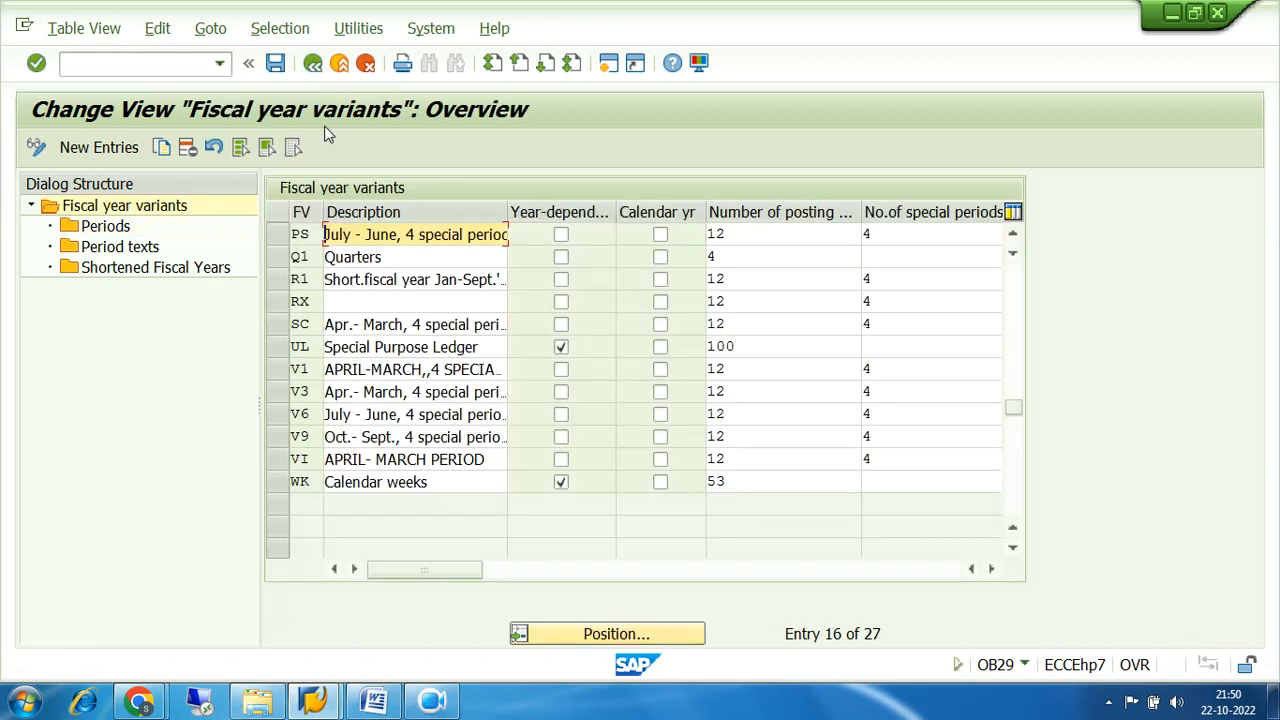
click(279, 394)
click(313, 63)
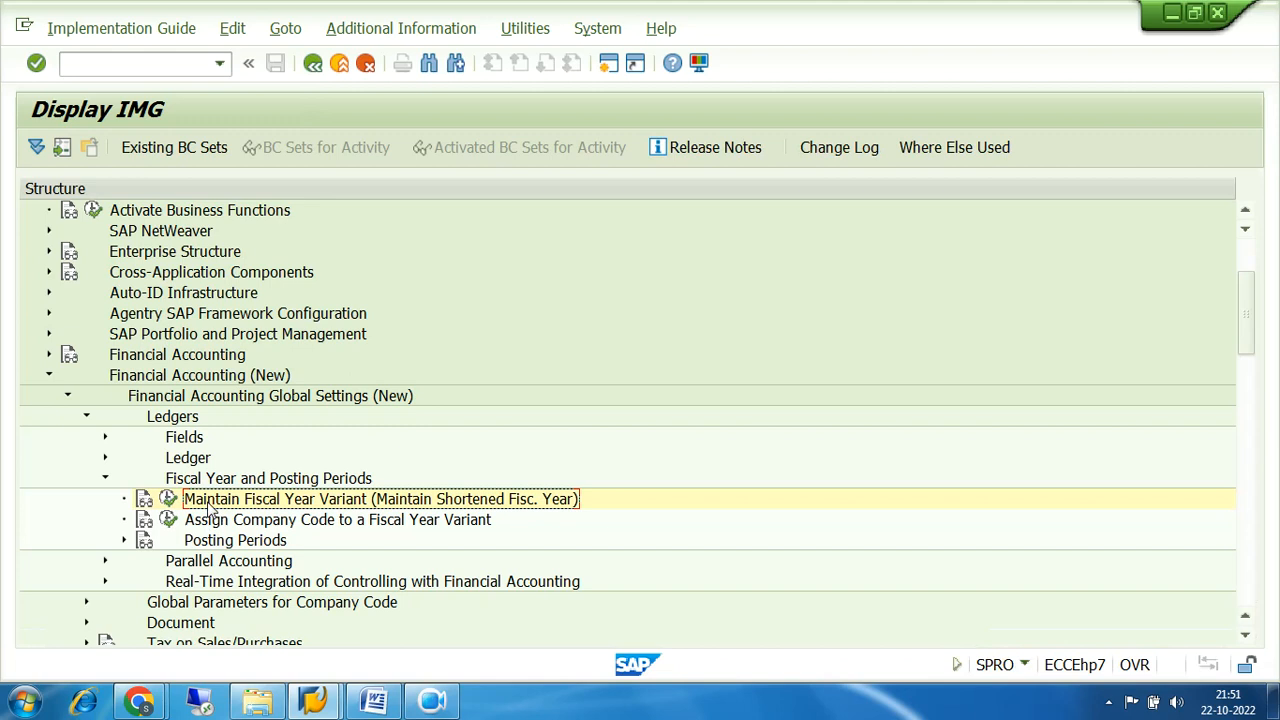
click(214, 526)
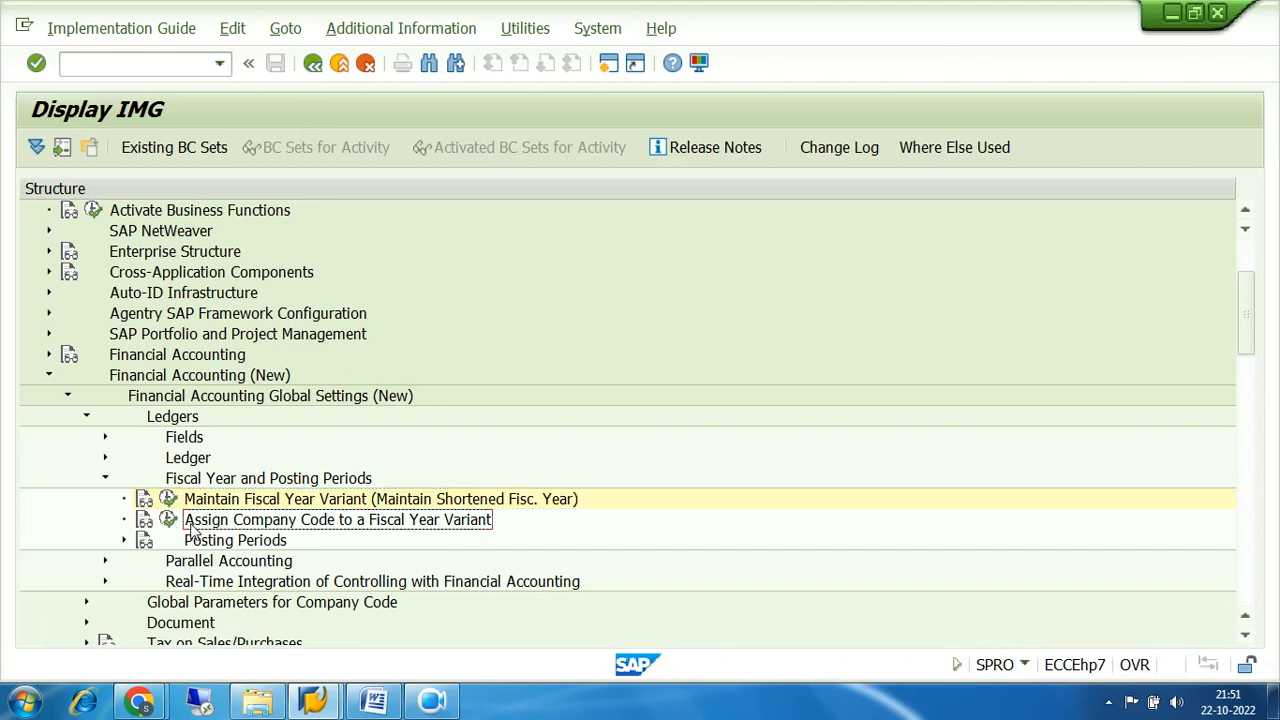
click(168, 522)
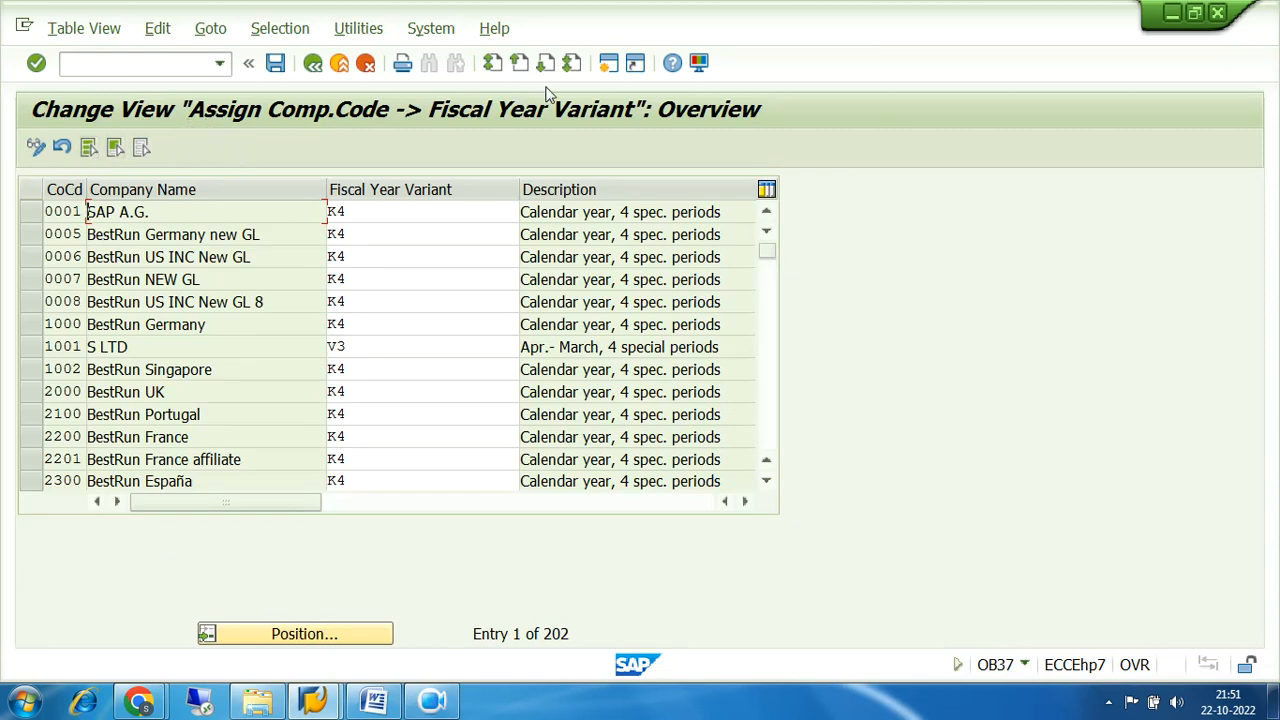
- Locate company code 7100 in the assignment list and assign fiscal year variant V3 to it
click(308, 636)
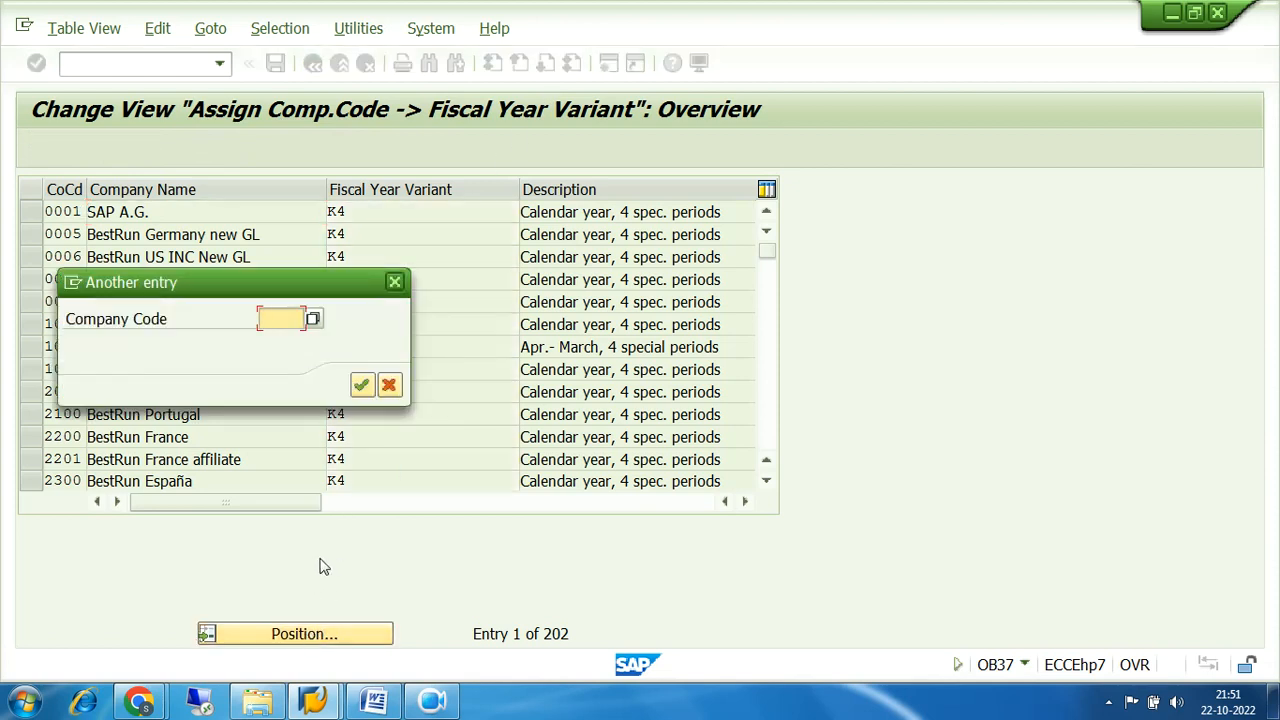
text(7)
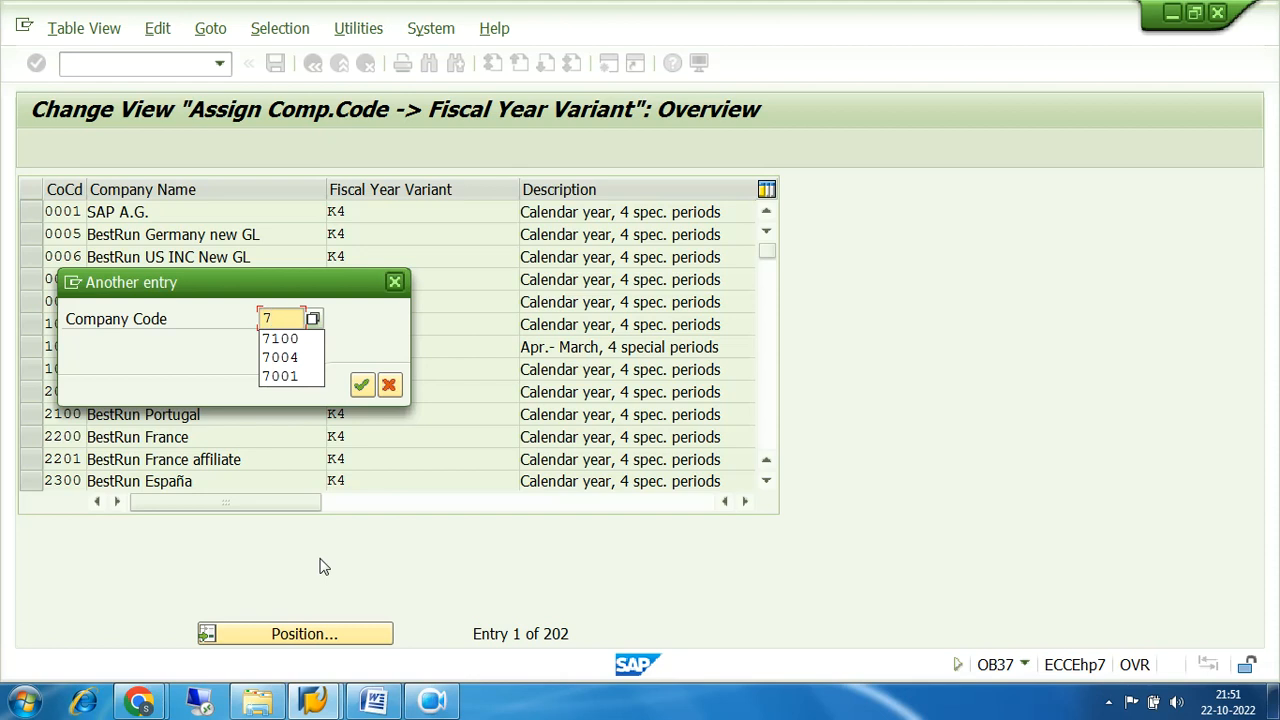
text(100)
key(Return)
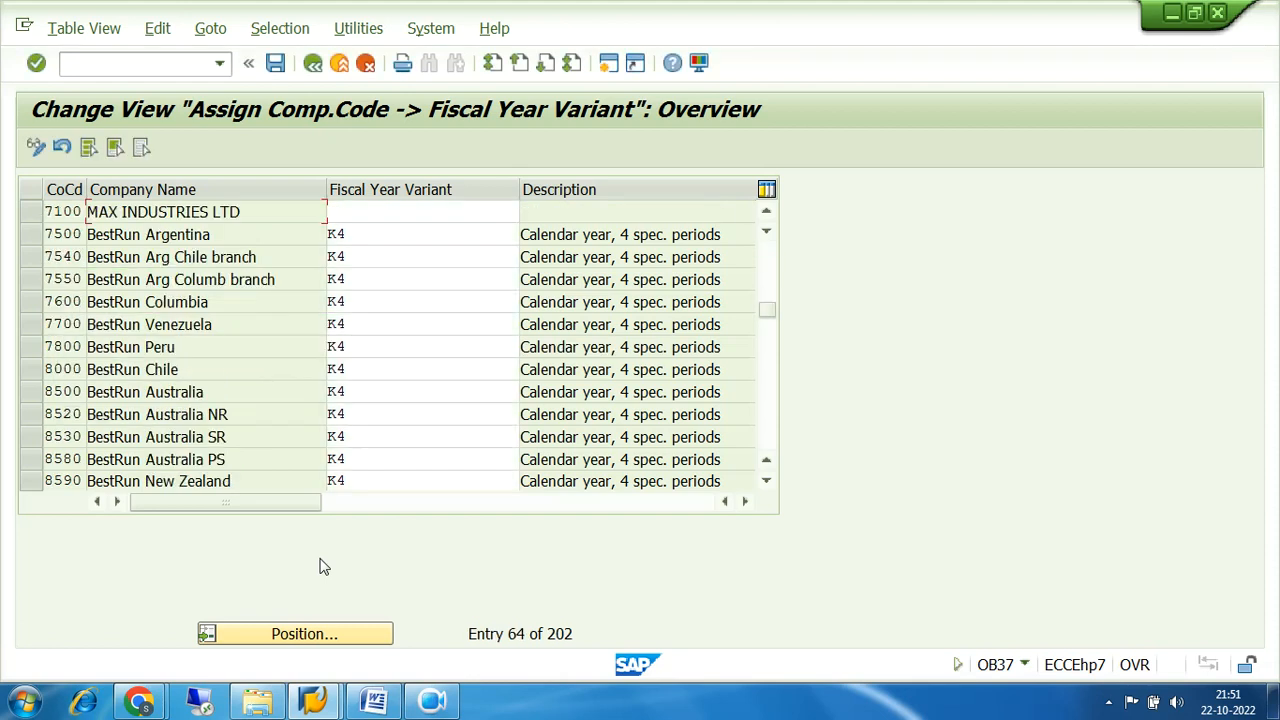
click(31, 214)
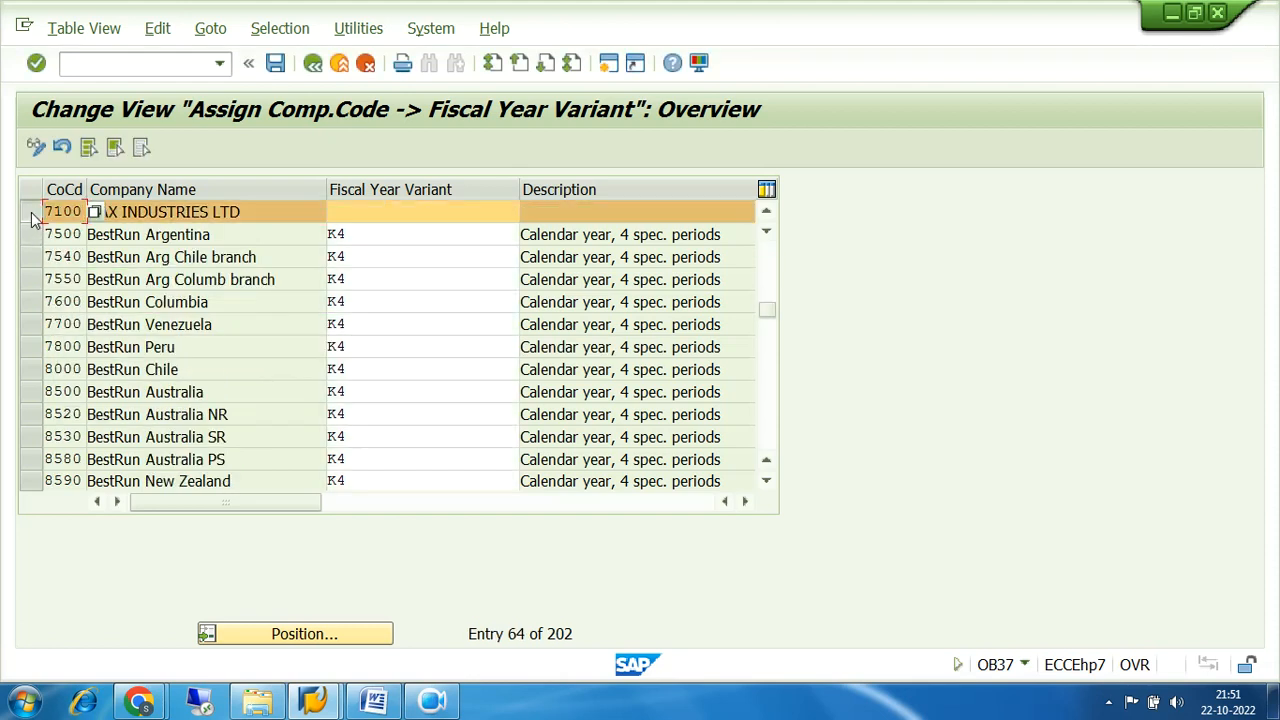
click(31, 218)
click(332, 211)
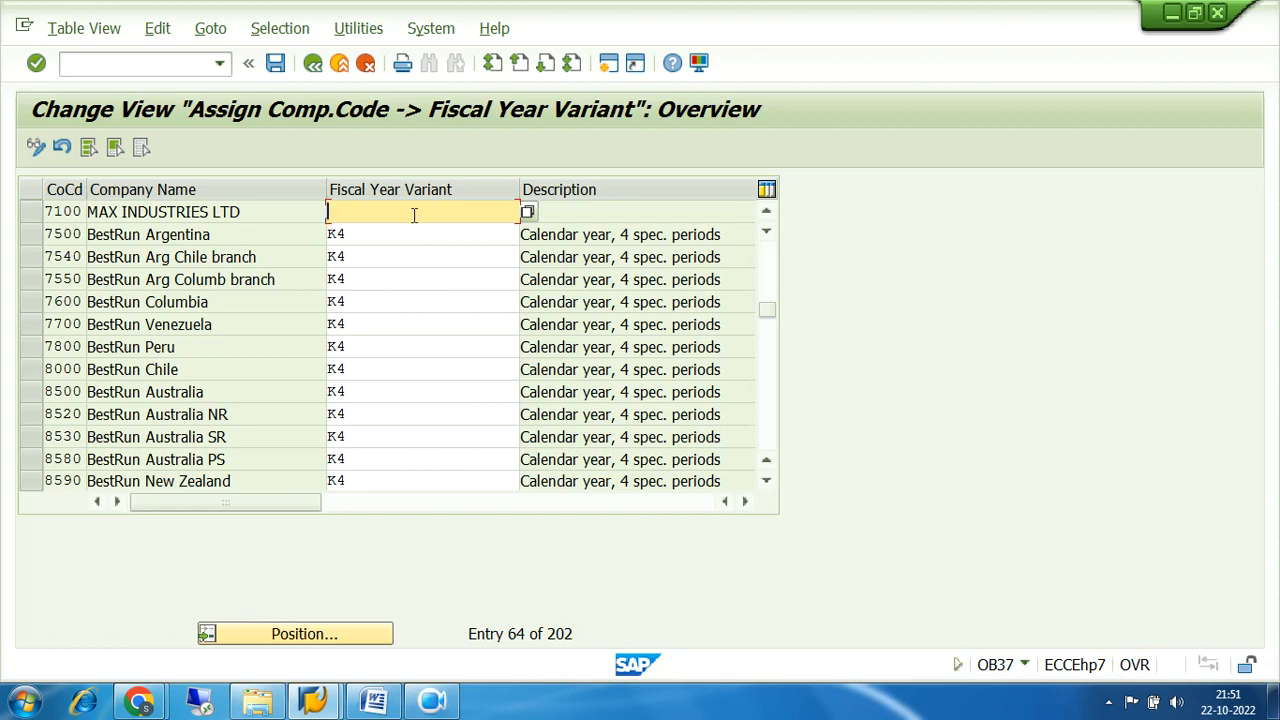
text(V3)
key(Return)
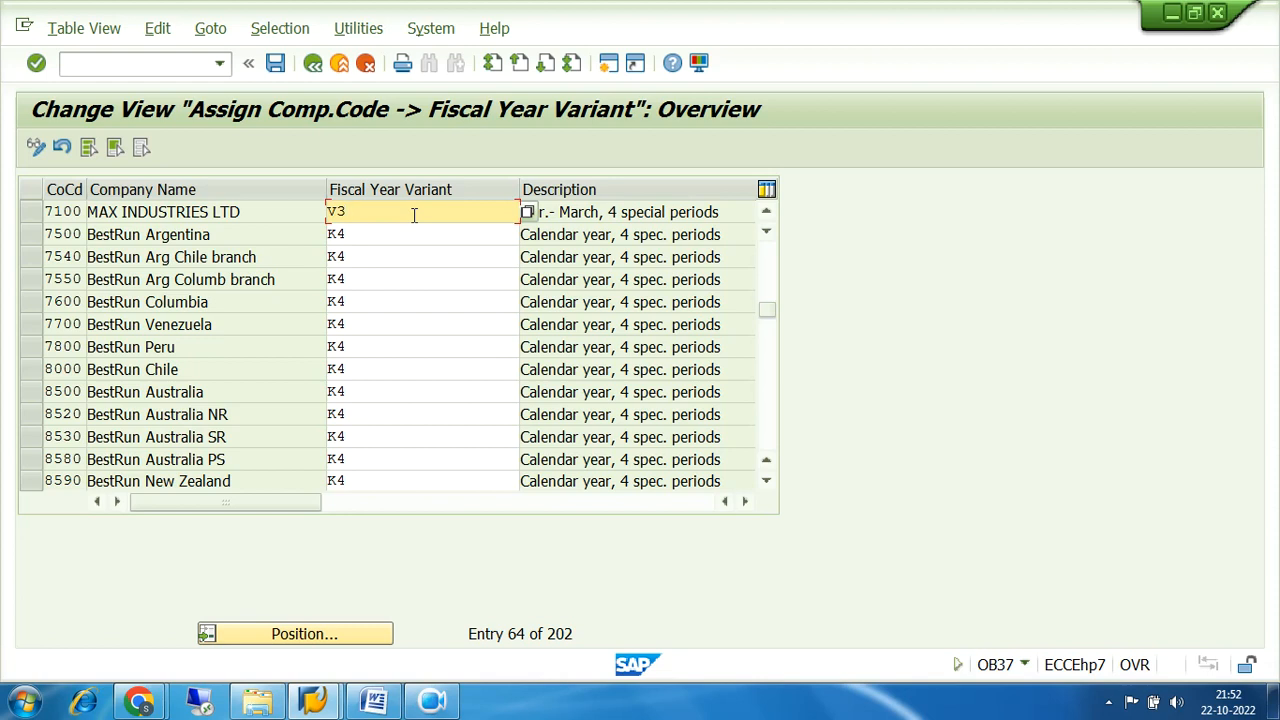
click(601, 211)
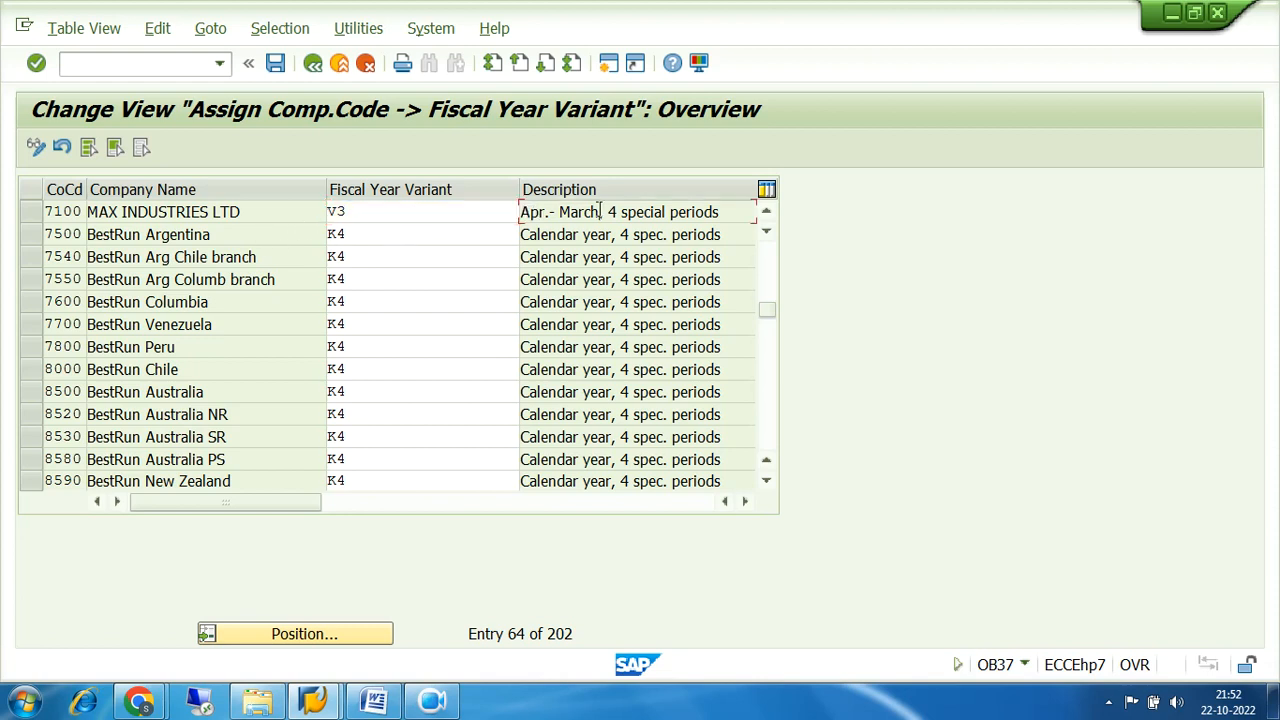
- Save the assignment to customizing request EH7K900131, FI CUSTOMIZATION FOR MAX, after expanding its customizing task to review the recorded IMG activities
click(276, 64)
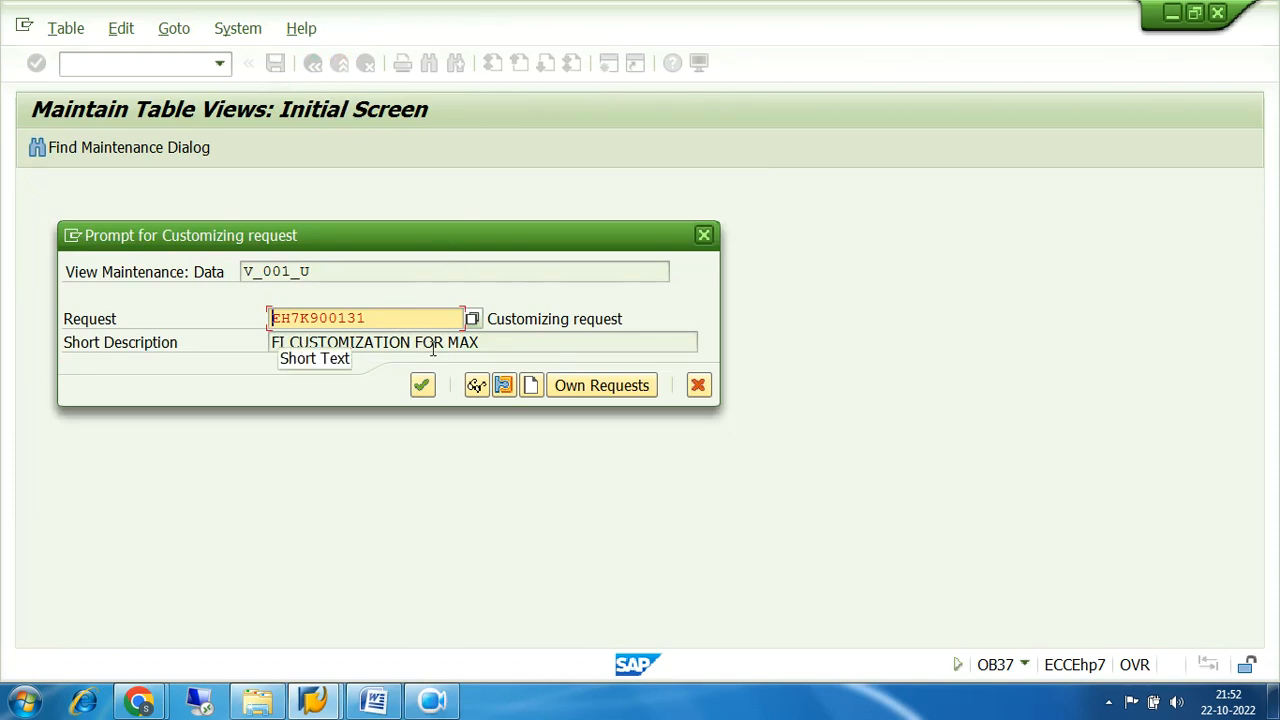
drag(486, 342, 255, 357)
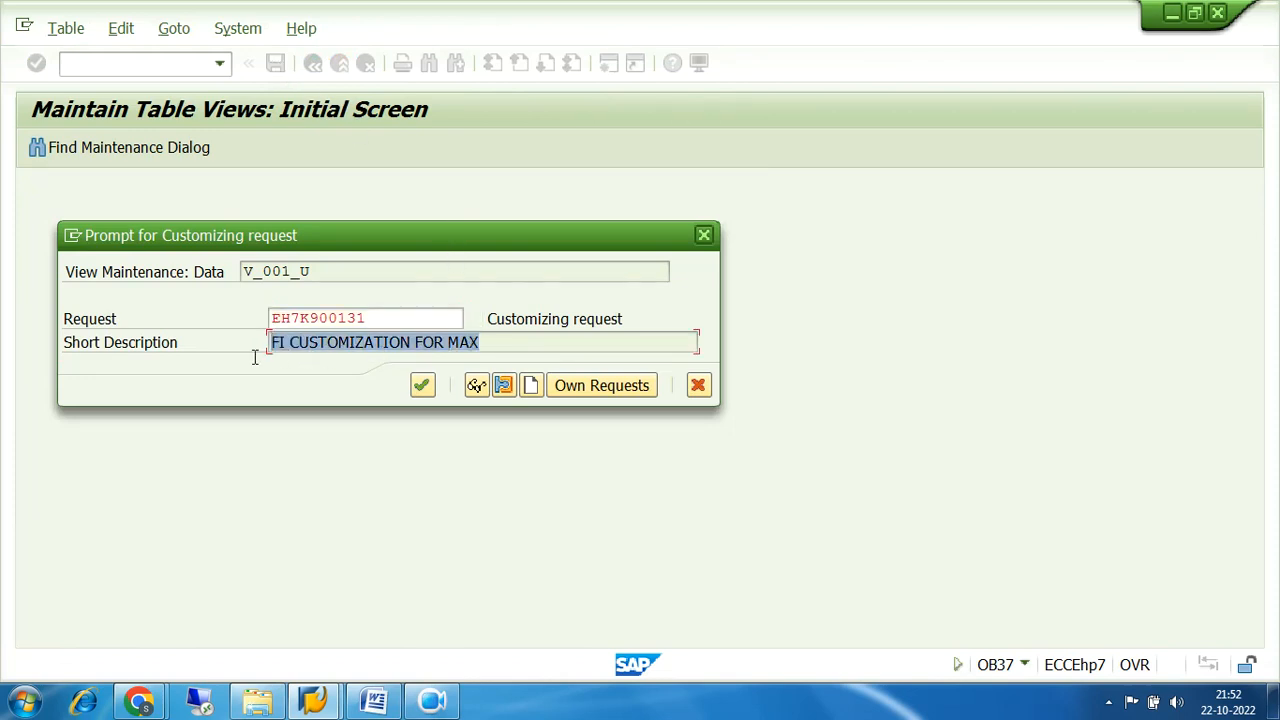
click(574, 392)
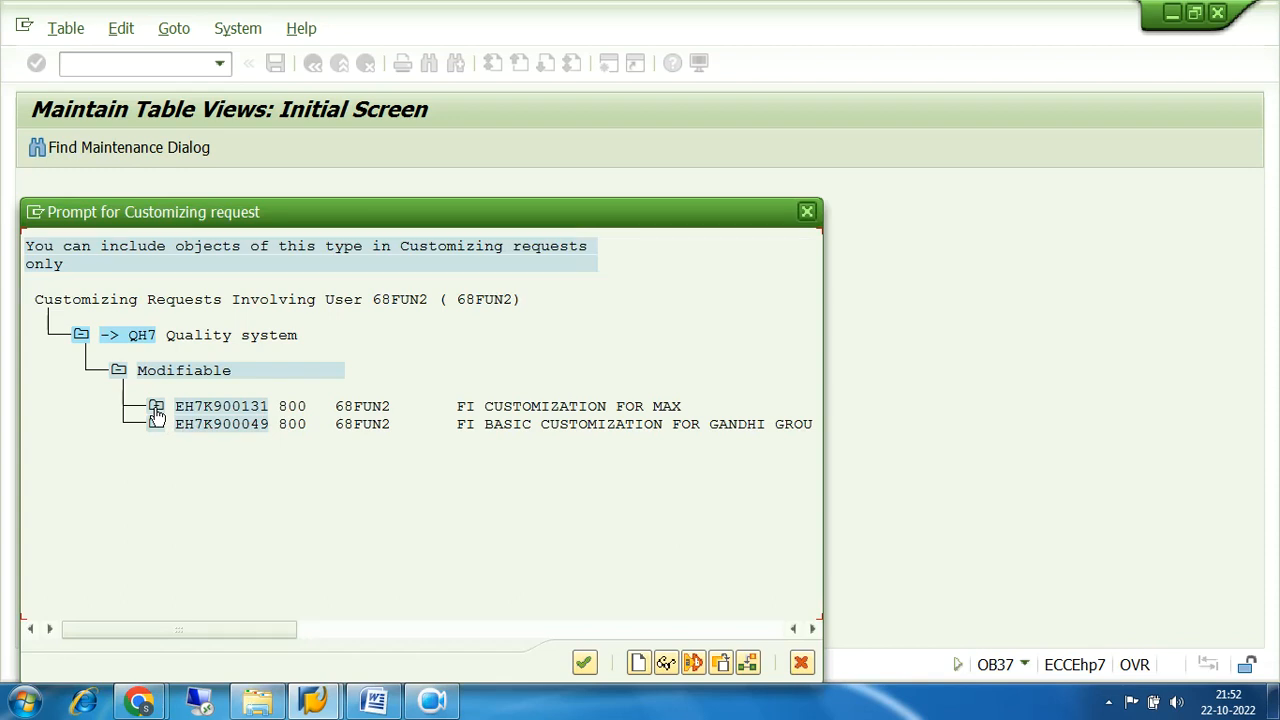
click(156, 408)
click(193, 442)
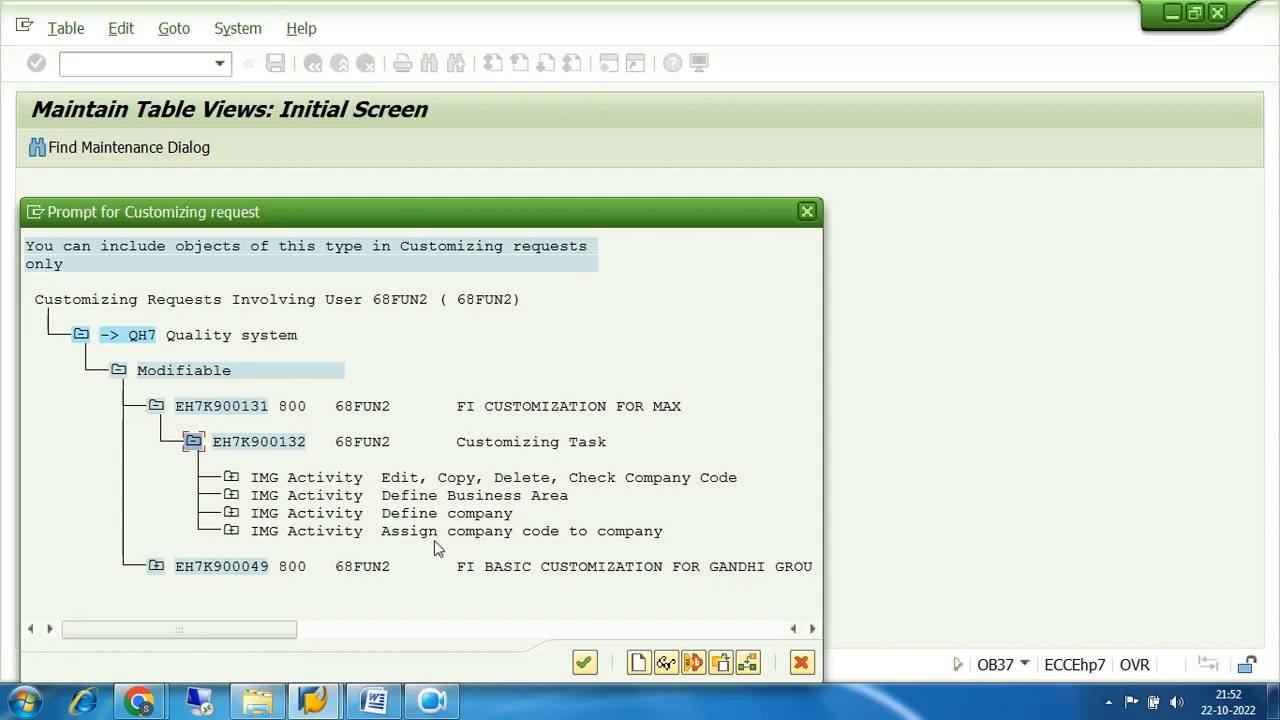
click(437, 499)
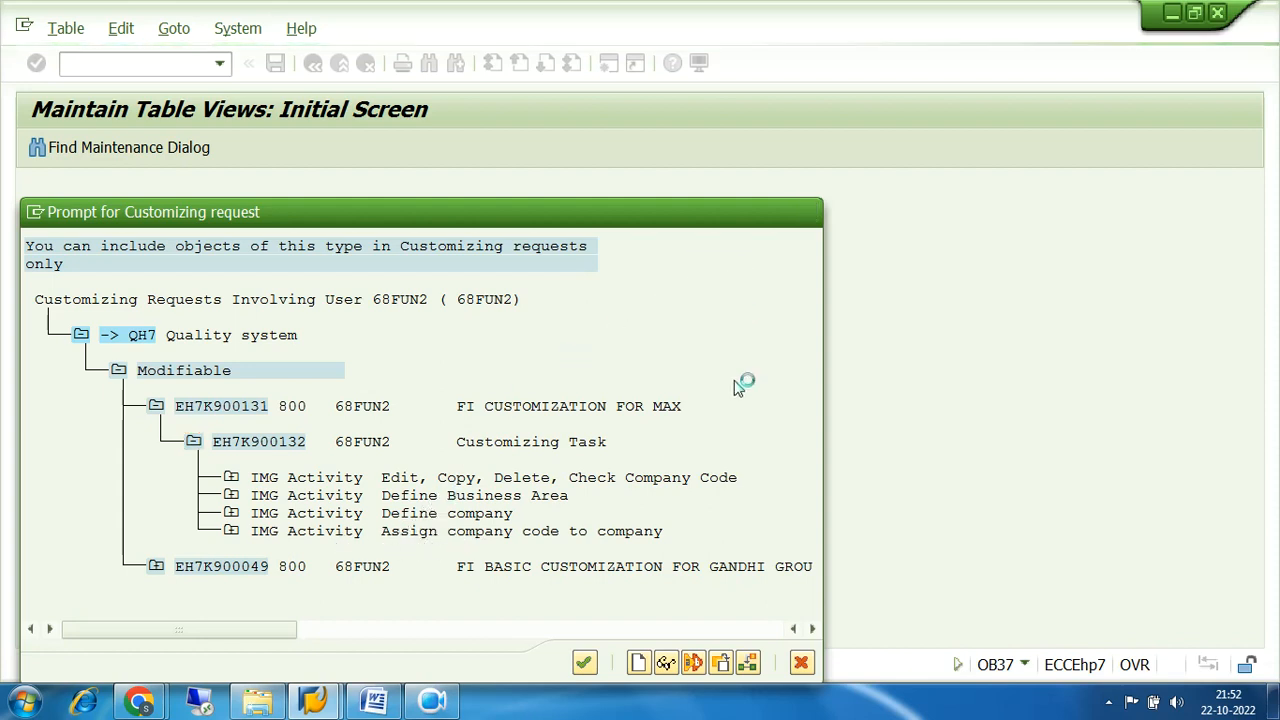
click(585, 664)
key(Return)
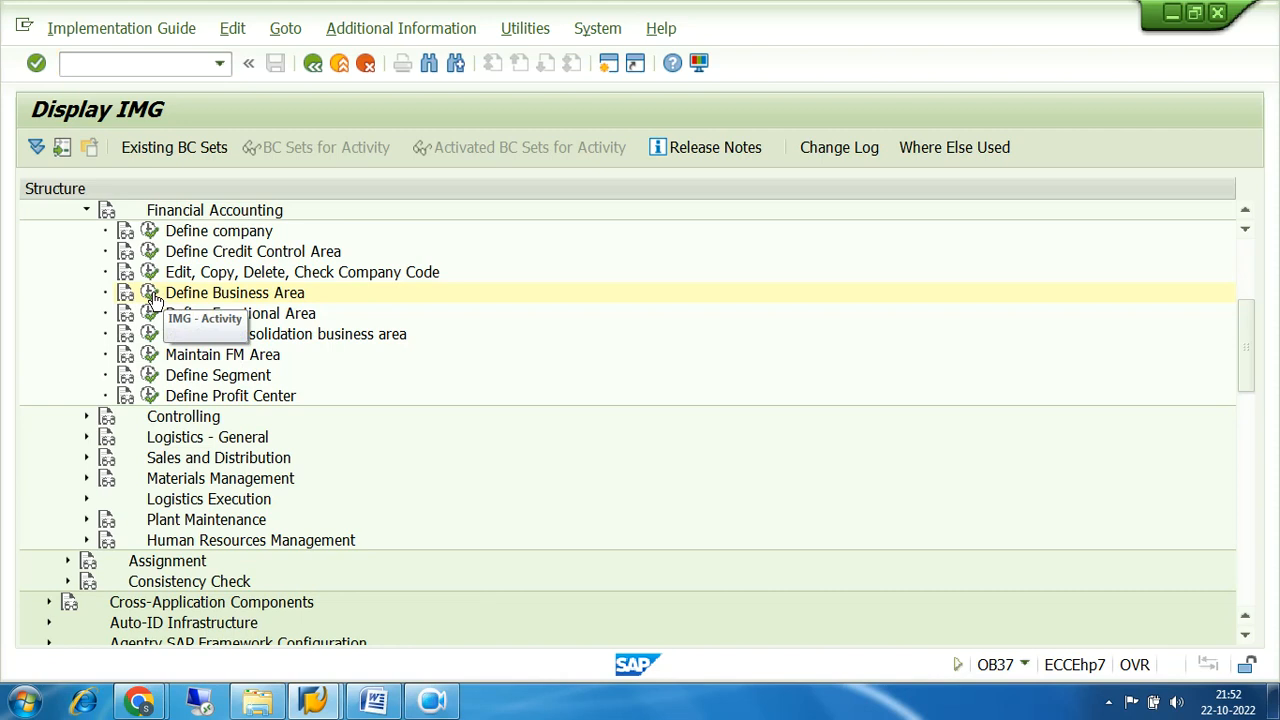
- Collapse the Financial Accounting and Definition nodes and the whole Enterprise Structure branch of the IMG
click(318, 704)
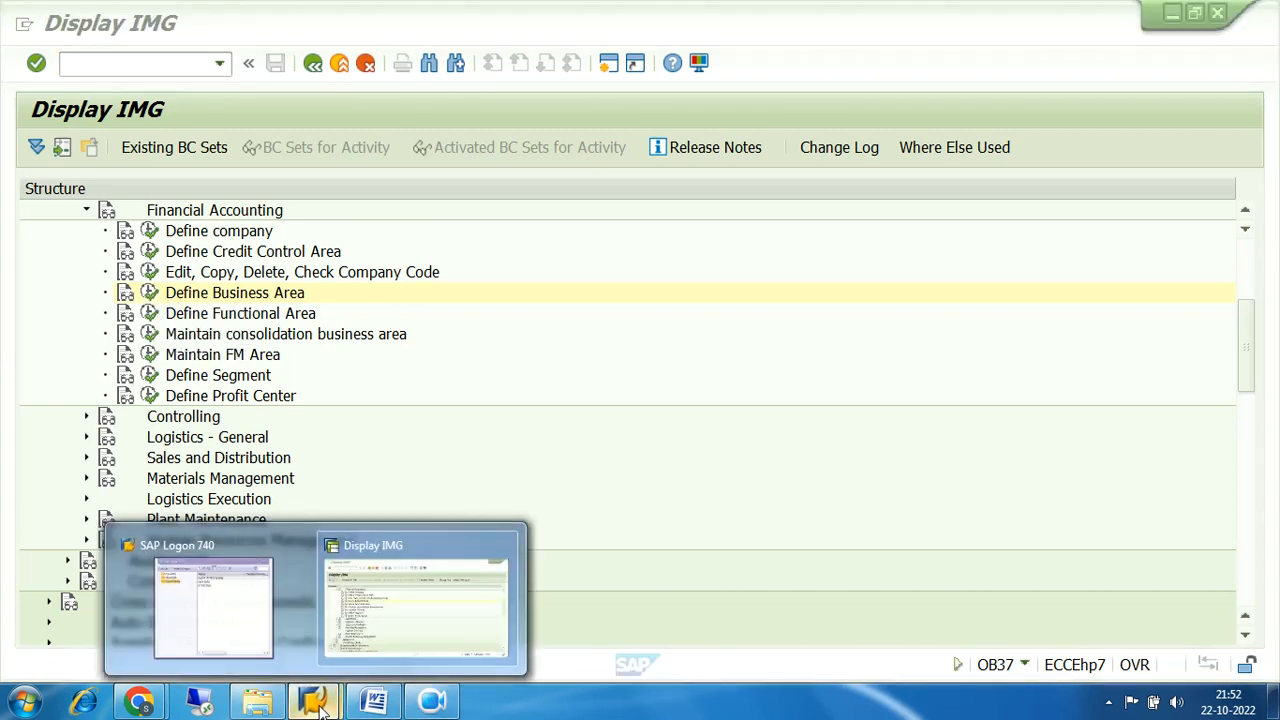
click(423, 606)
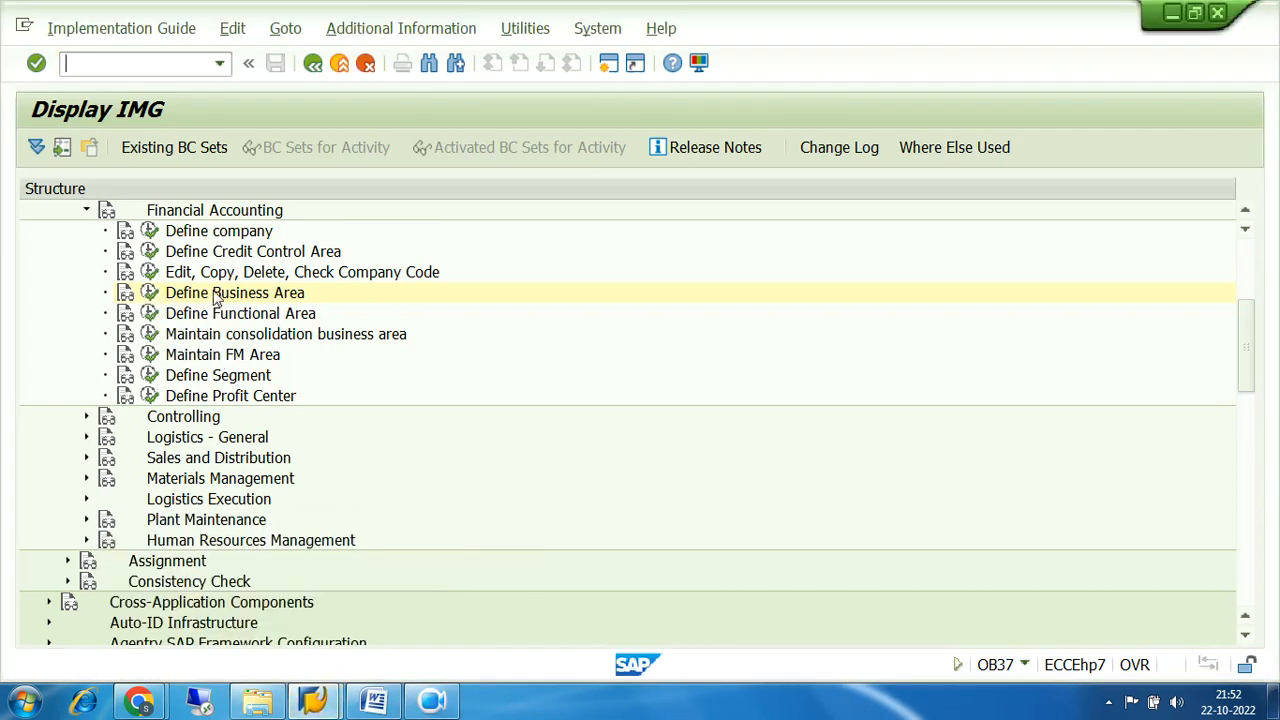
click(86, 212)
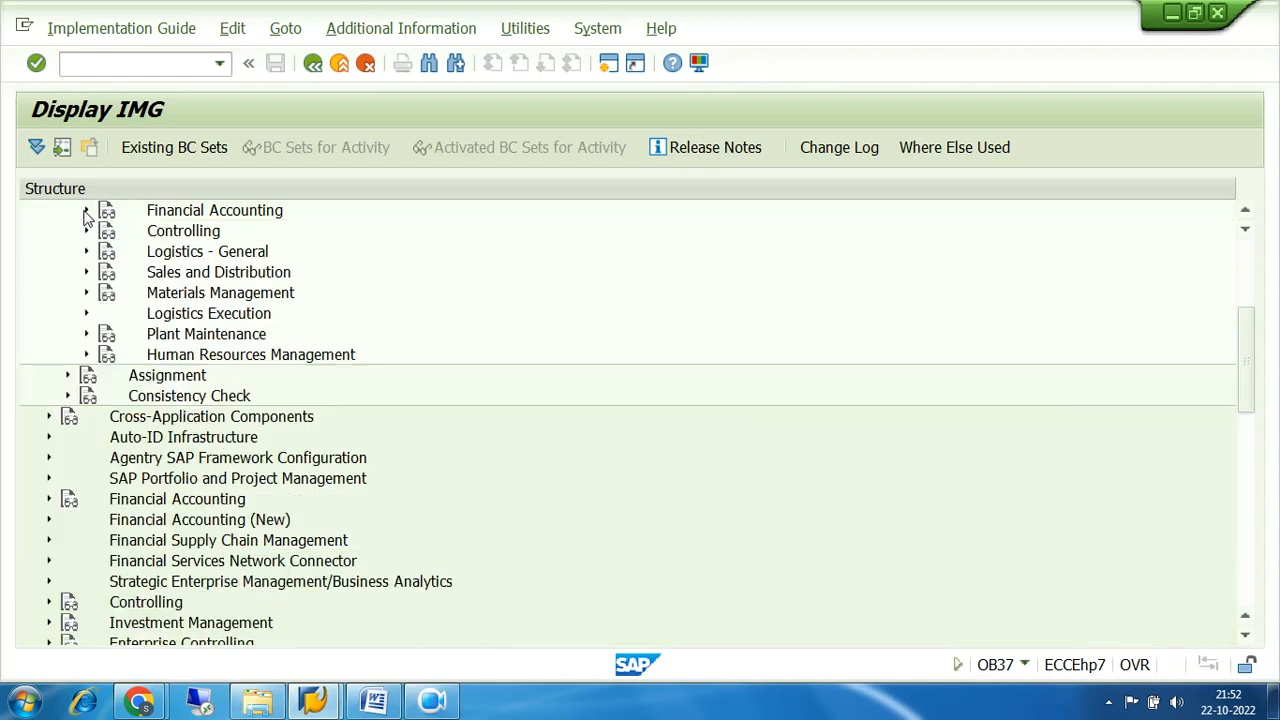
scroll(351, 350, up, 2)
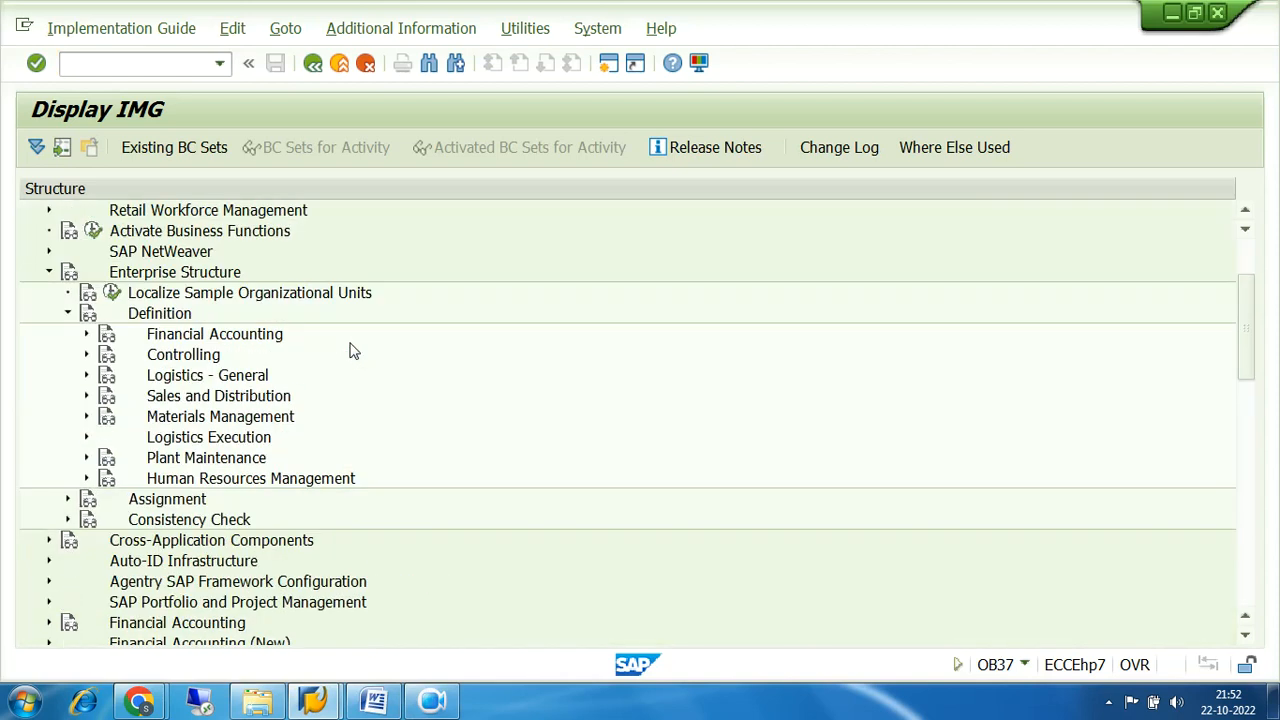
click(67, 313)
click(49, 272)
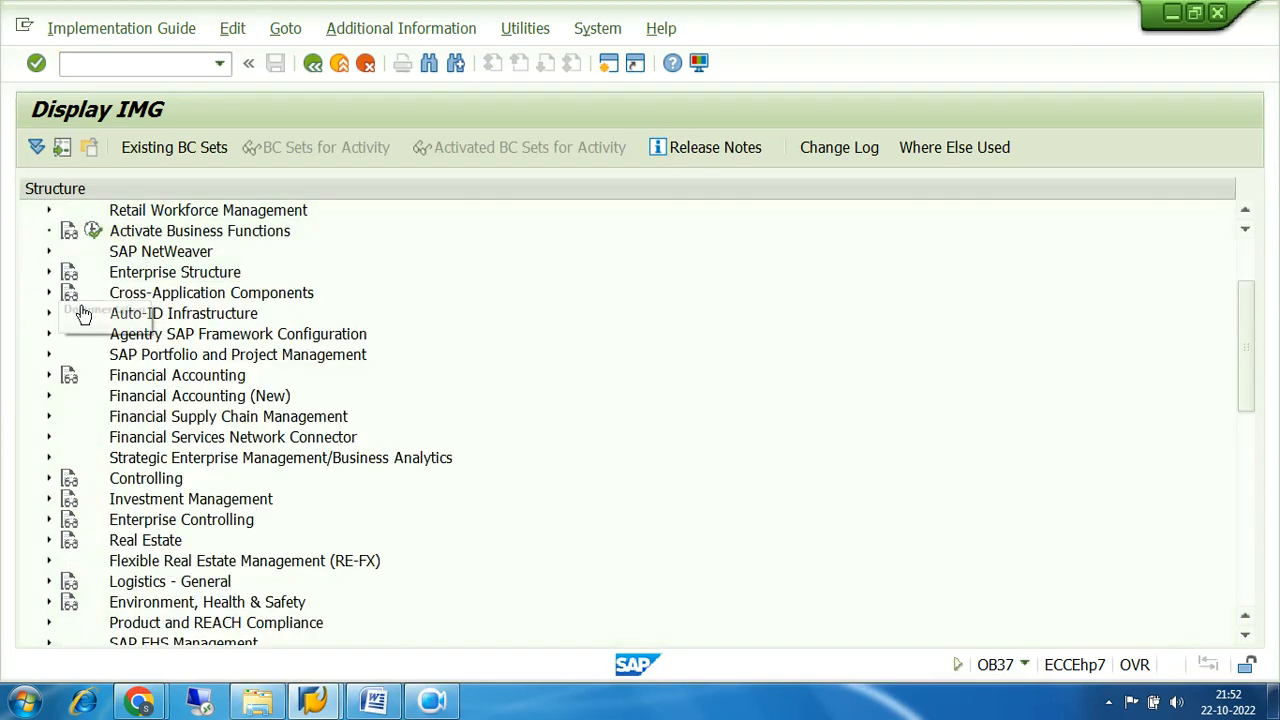
- Expand Financial Accounting (New) down to Fiscal Year and Posting Periods, and try to open Assign Company Code to a Fiscal Year Variant, declining to display locked data
click(49, 396)
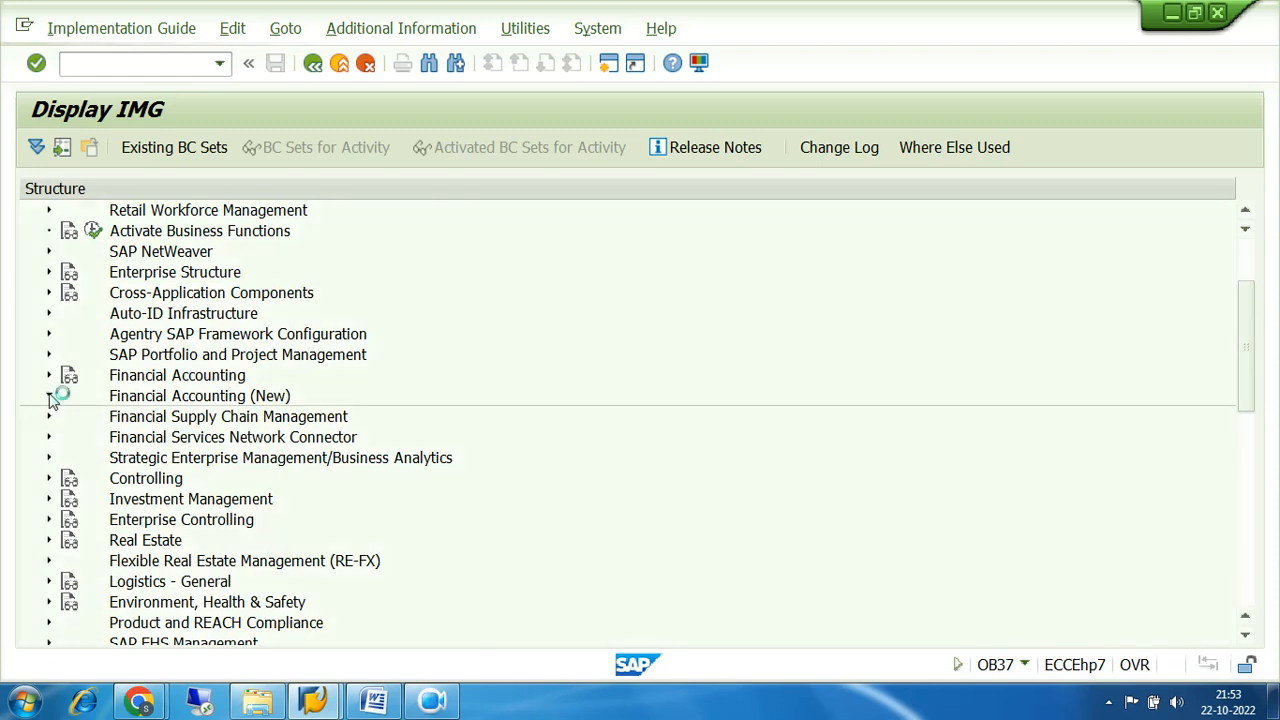
click(68, 418)
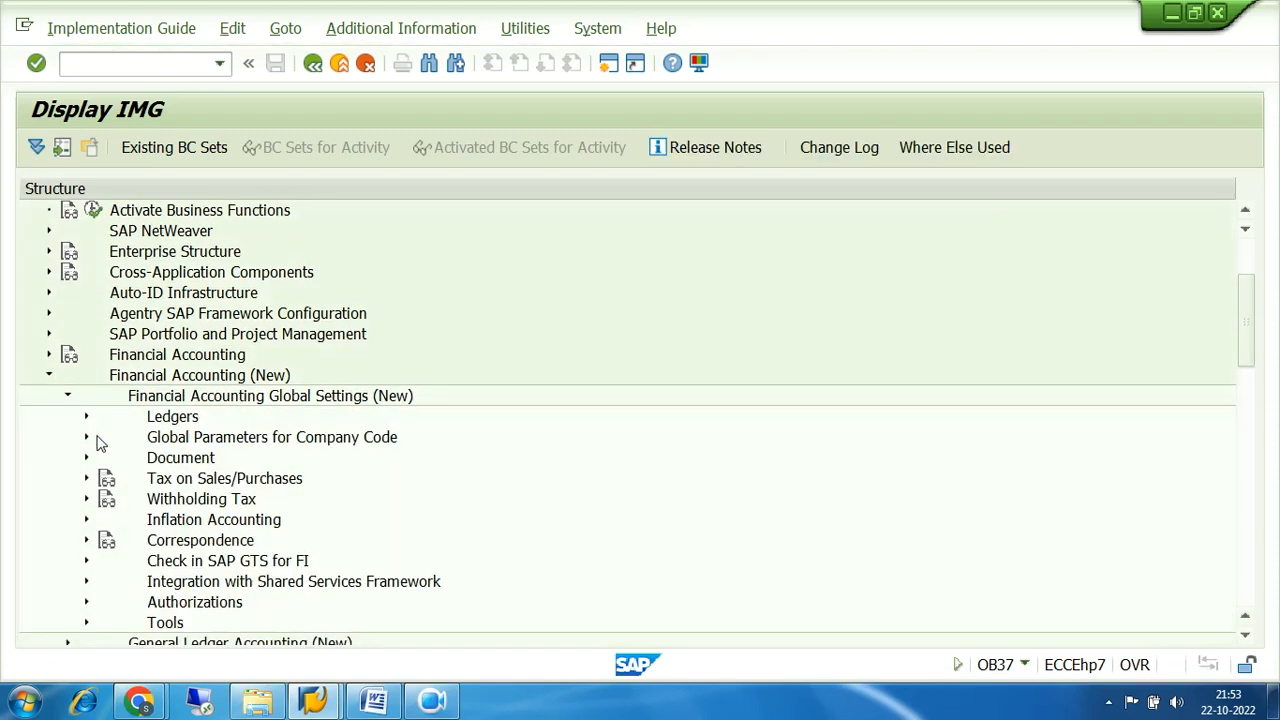
click(86, 418)
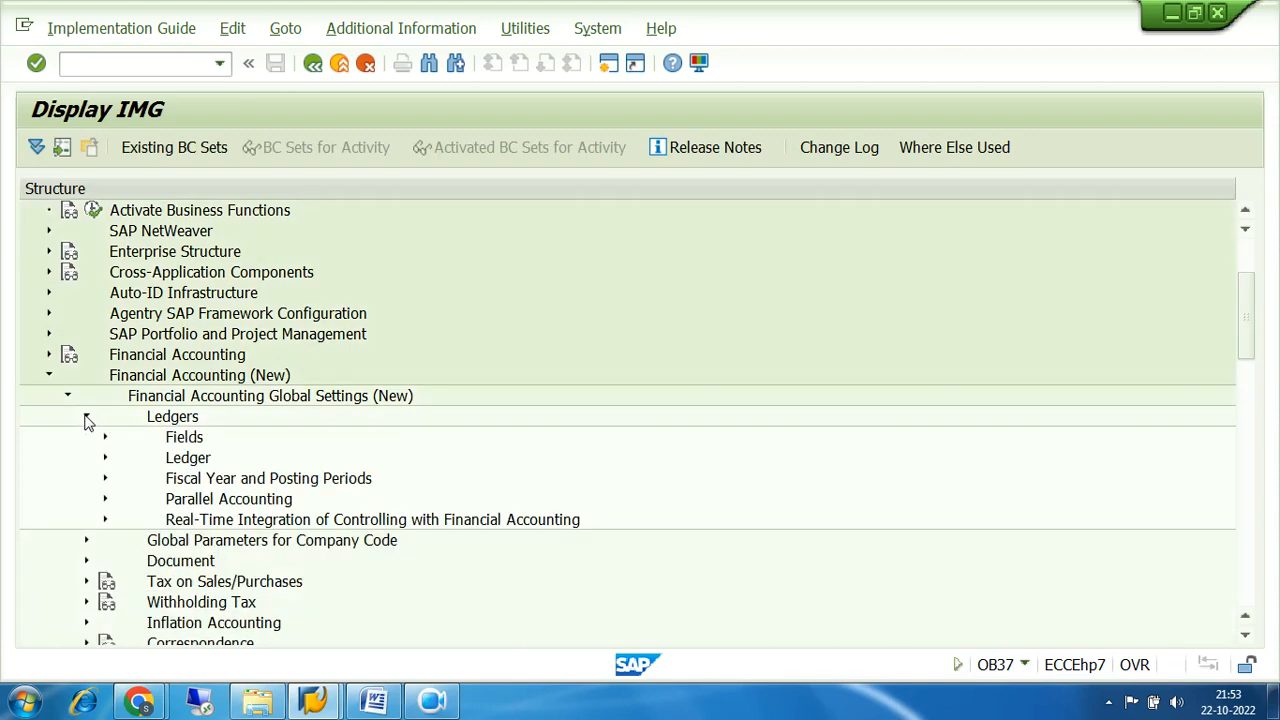
click(105, 438)
click(105, 438)
click(105, 478)
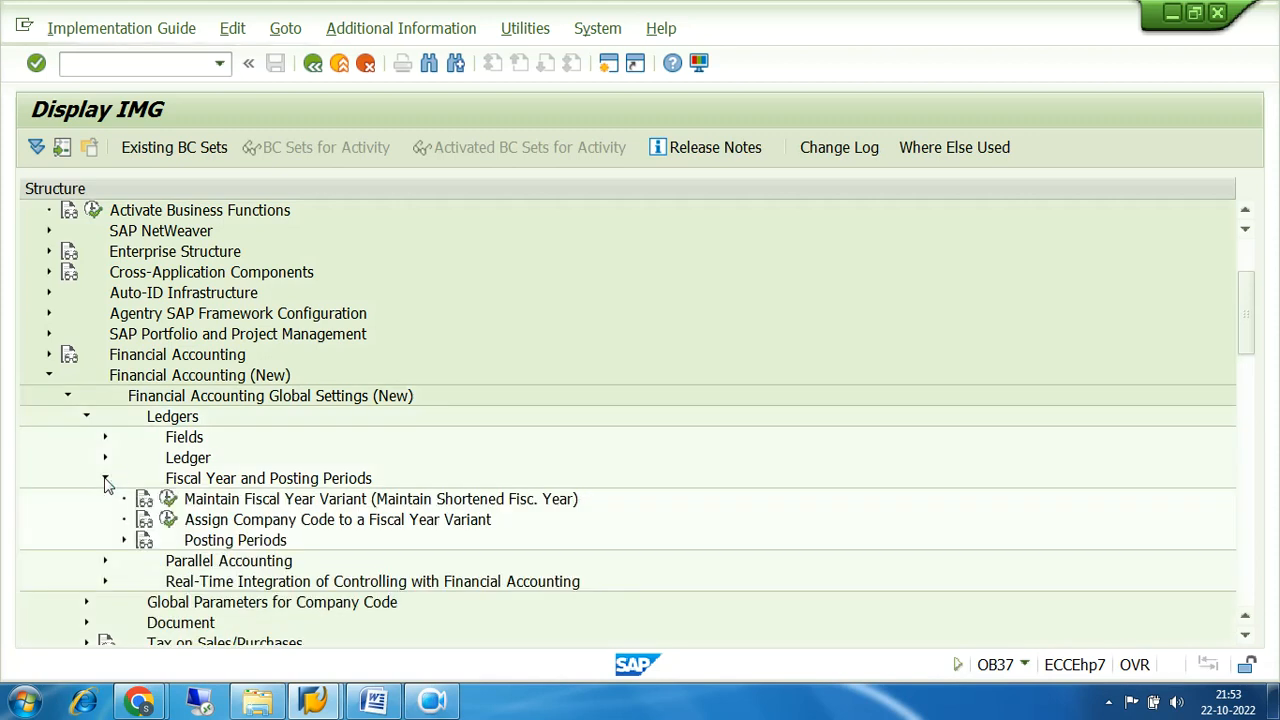
click(168, 521)
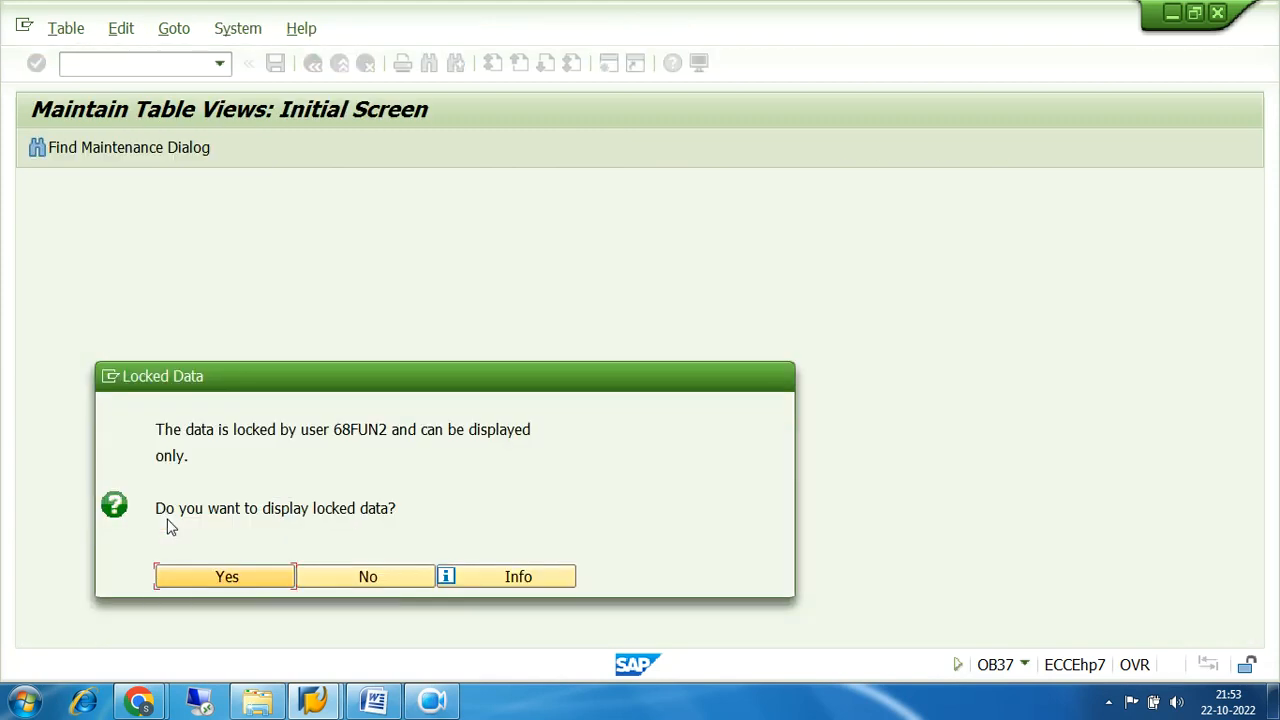
click(340, 580)
- Return to the pending assignment, close the list of own requests and save to customizing request EH7K900131, FI CUSTOMIZATION FOR MAX
mouse_move(328, 705)
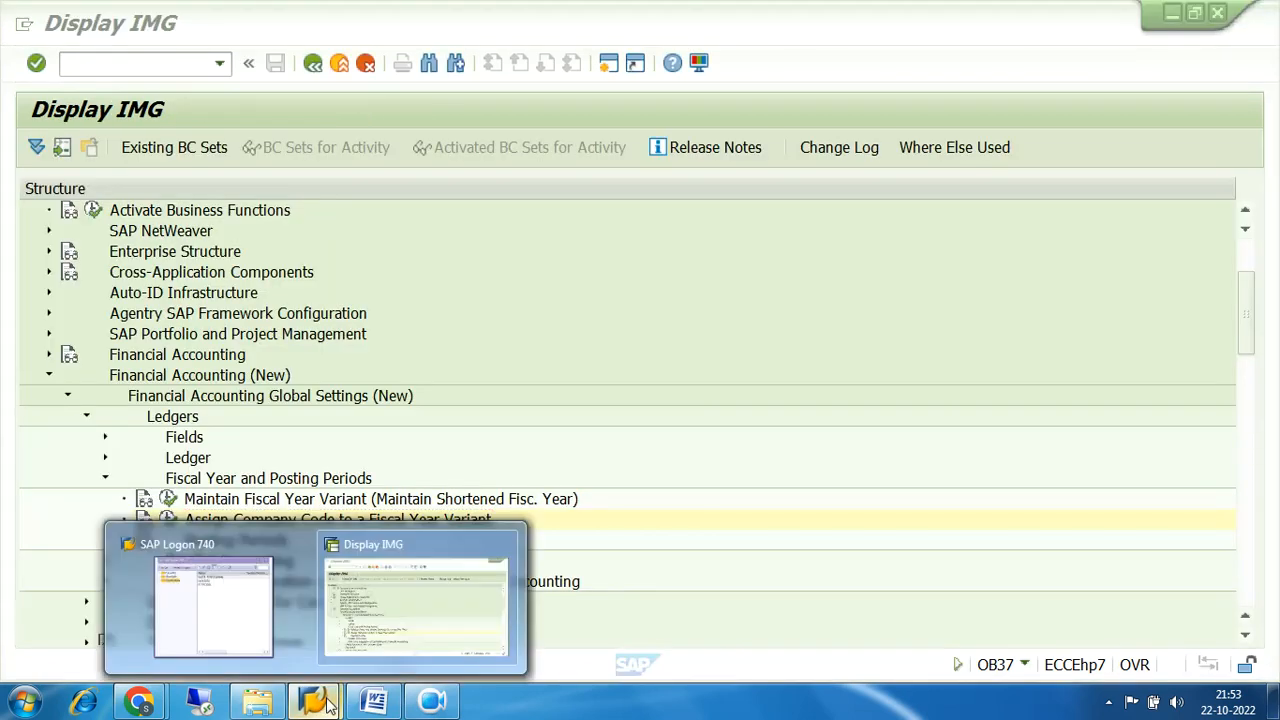
click(408, 608)
click(312, 64)
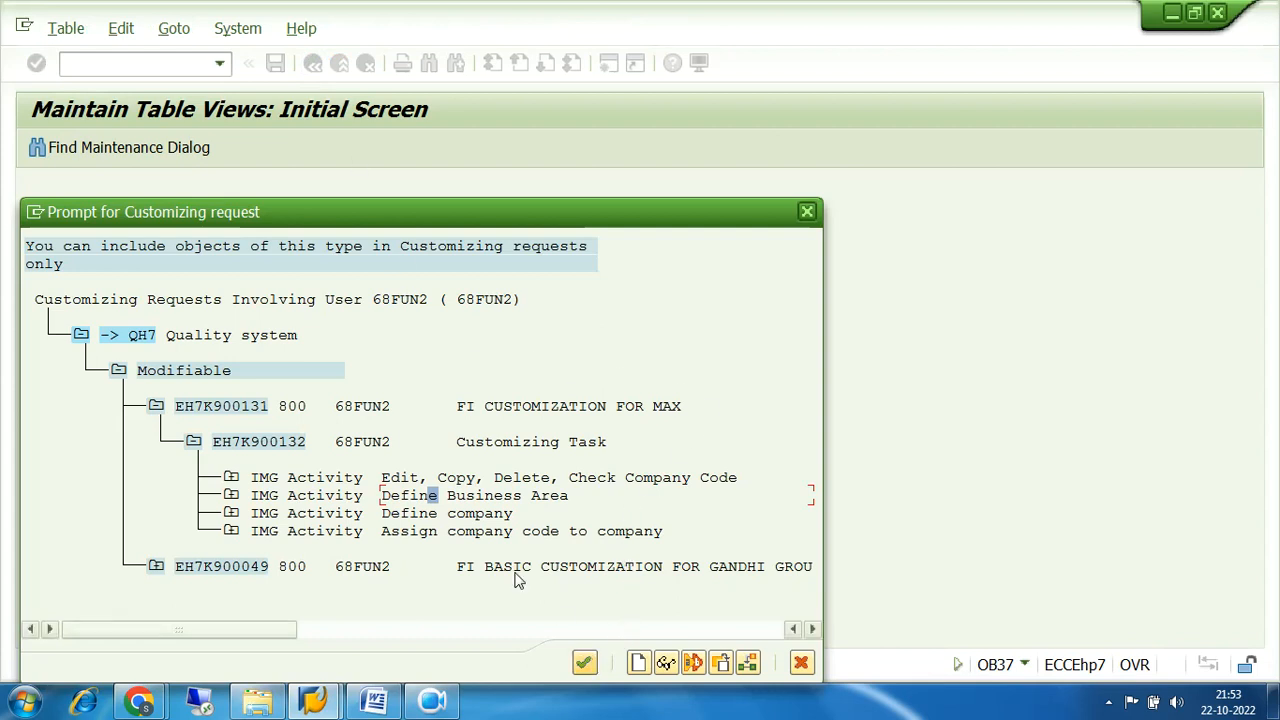
click(584, 665)
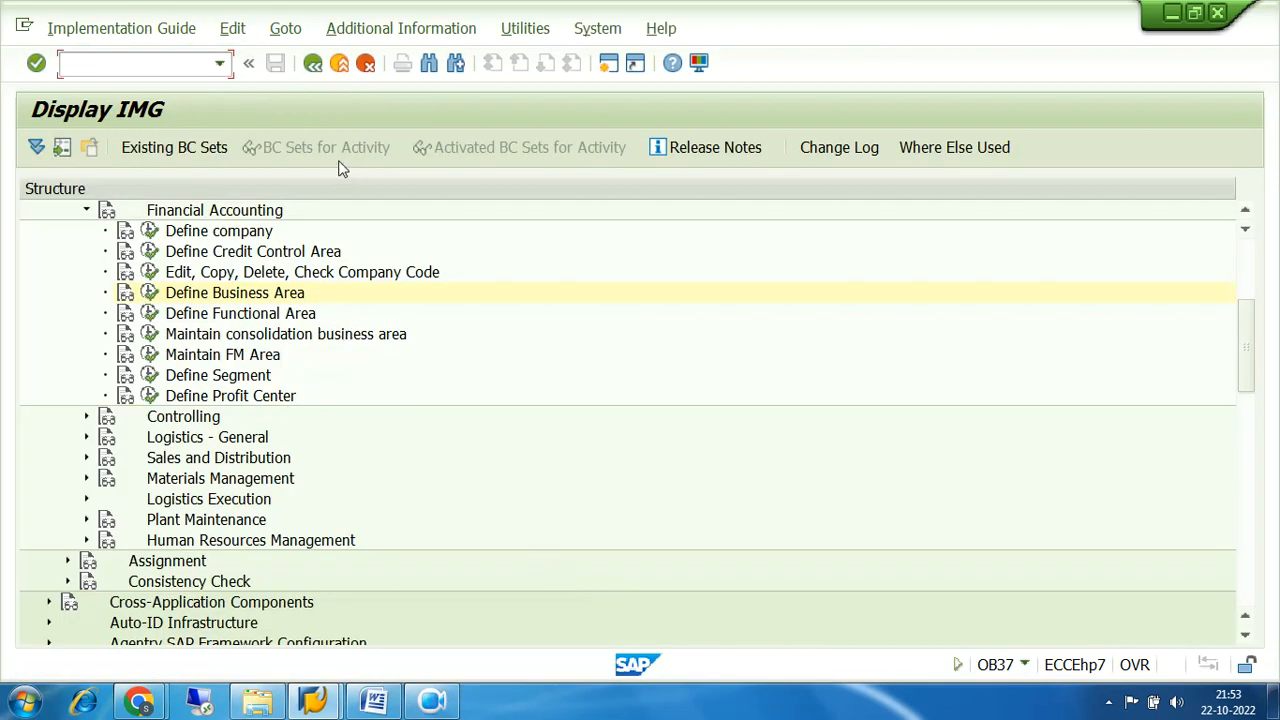
click(313, 65)
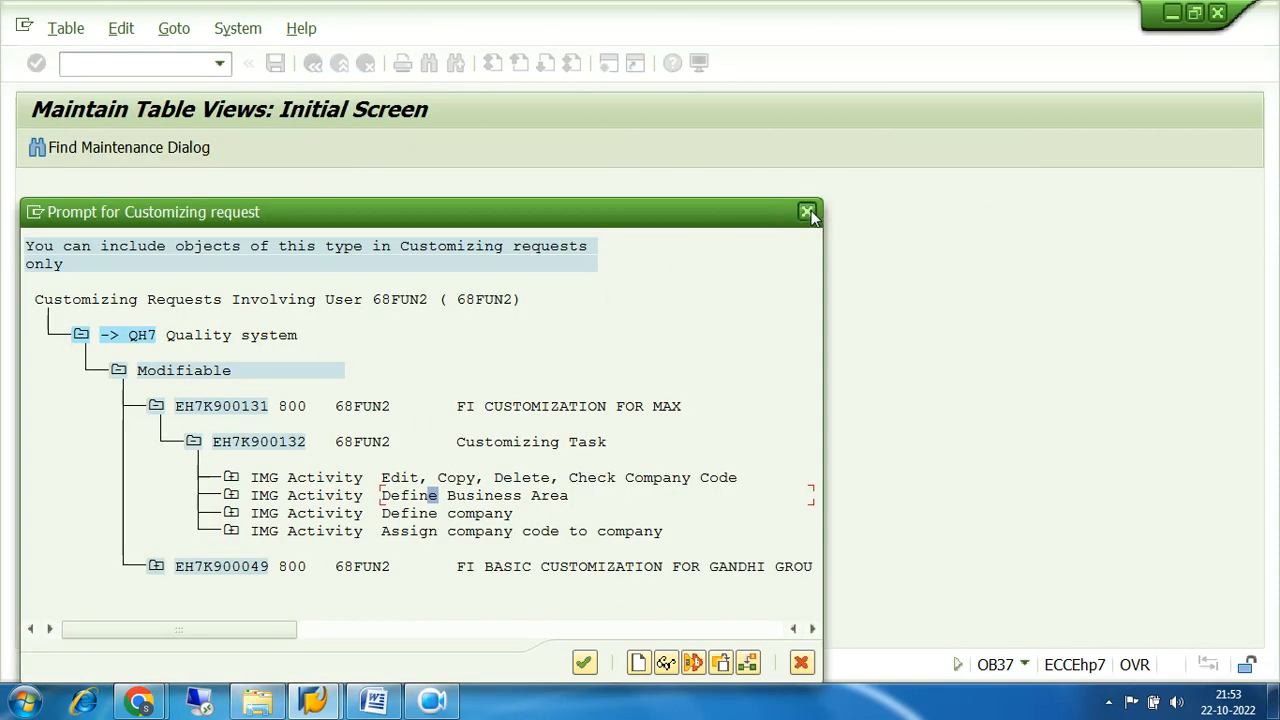
click(806, 214)
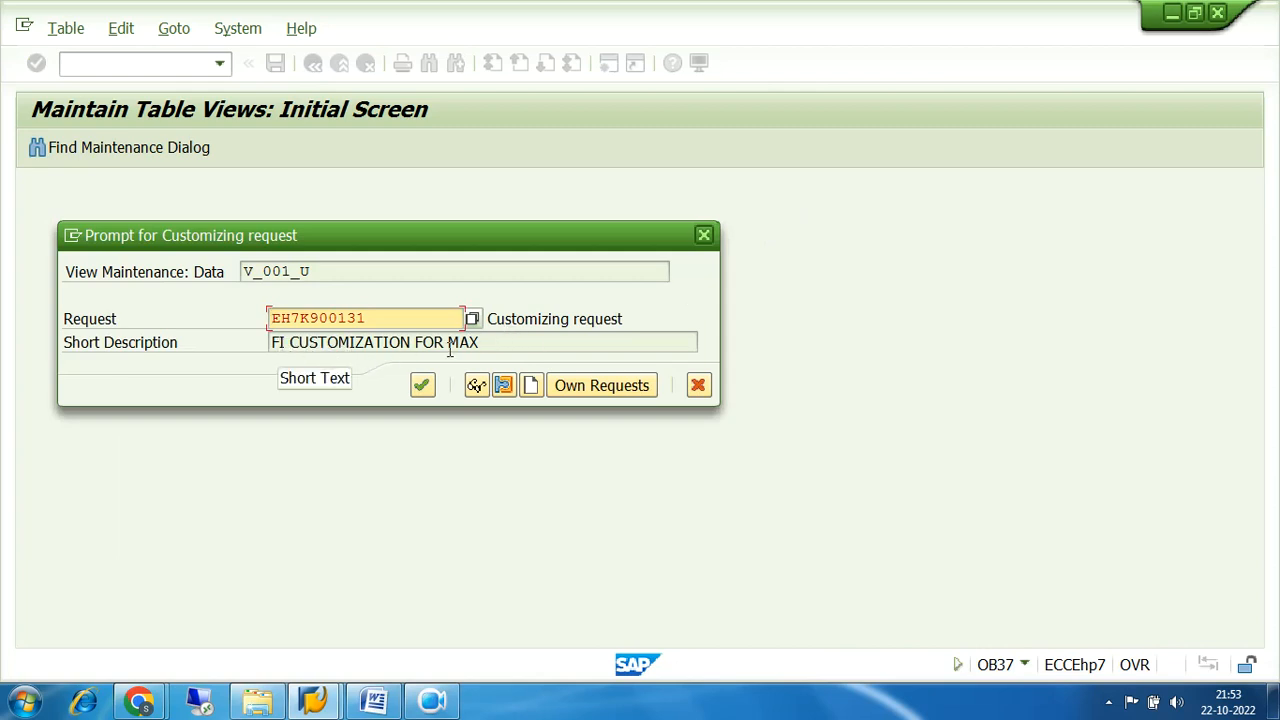
drag(285, 235, 429, 208)
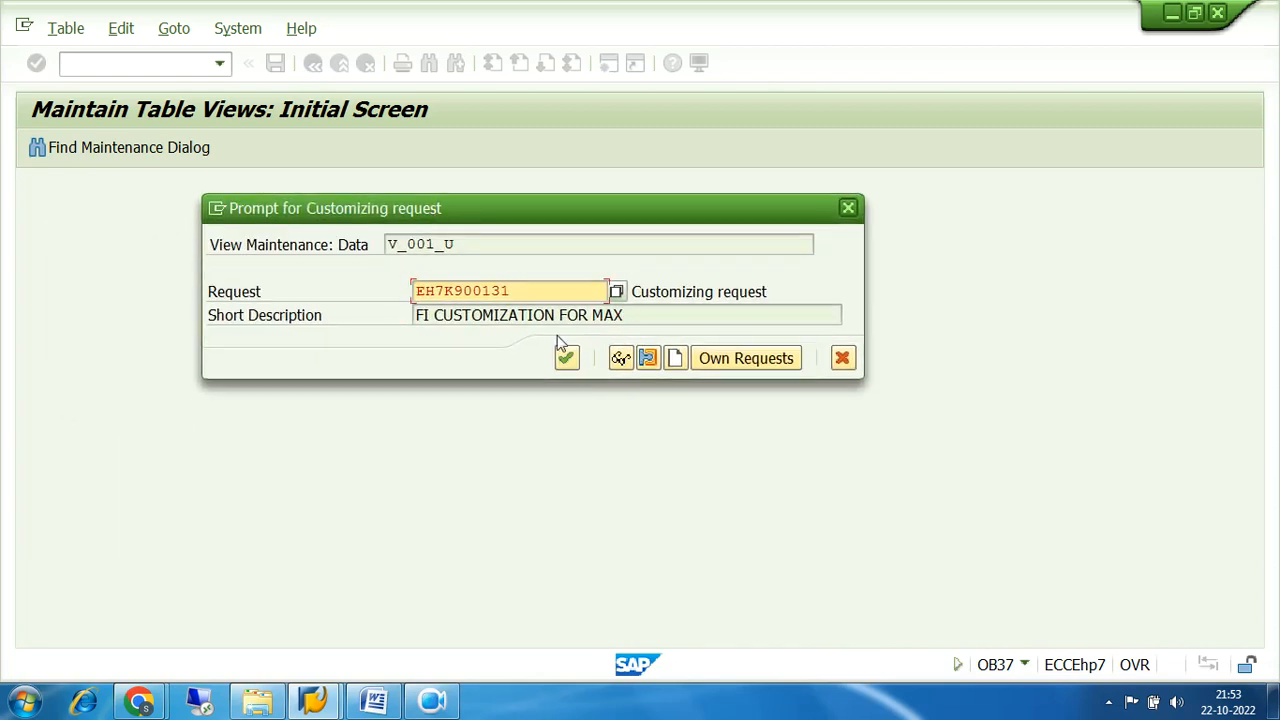
click(567, 358)
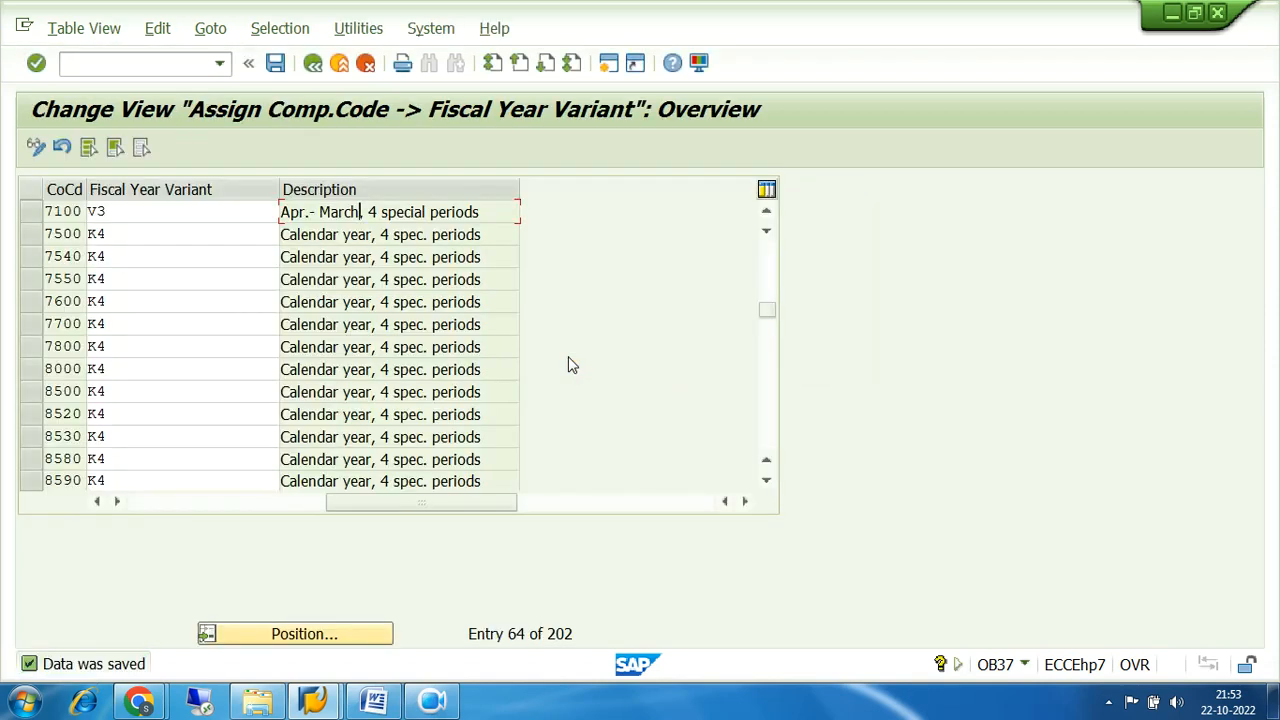
- Check the company name and assigned fiscal year variant in the row of company code 7100
click(200, 501)
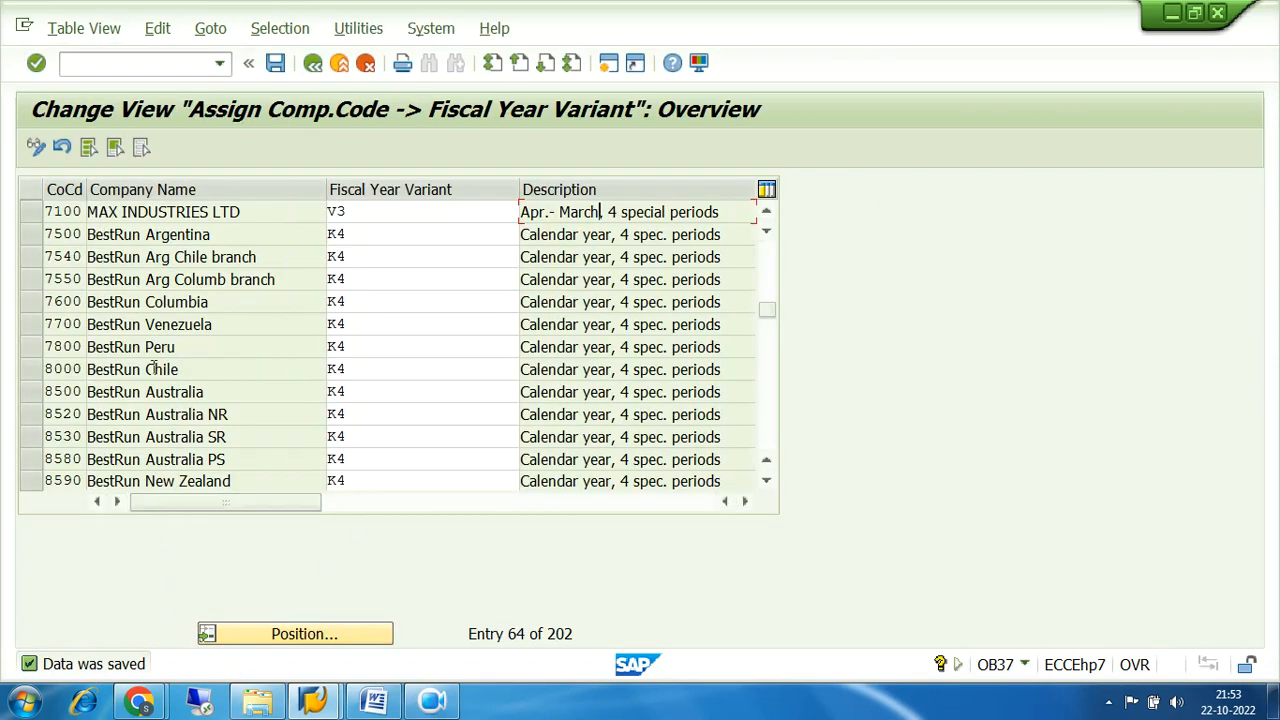
click(29, 214)
drag(277, 208, 79, 224)
click(392, 211)
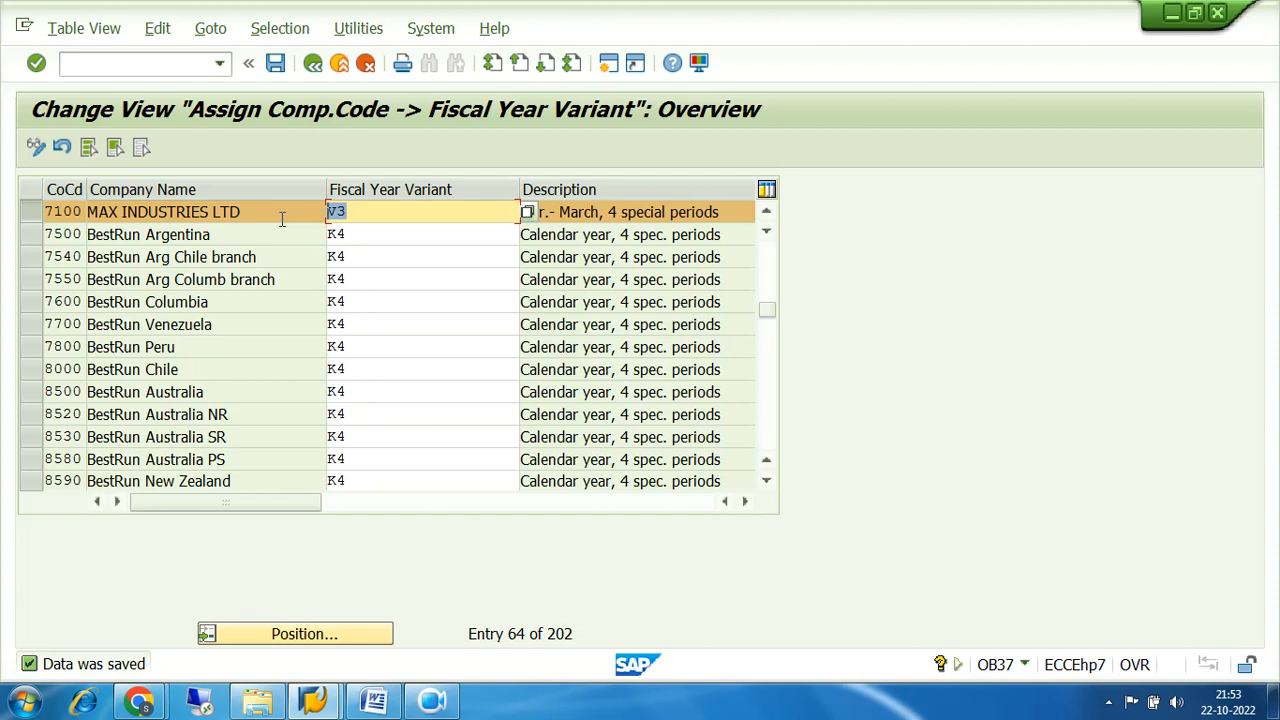
drag(385, 214, 326, 225)
click(359, 210)
- Return to the IMG and collapse the Financial Accounting (New) branch with its Ledgers and Global Settings nodes
click(312, 63)
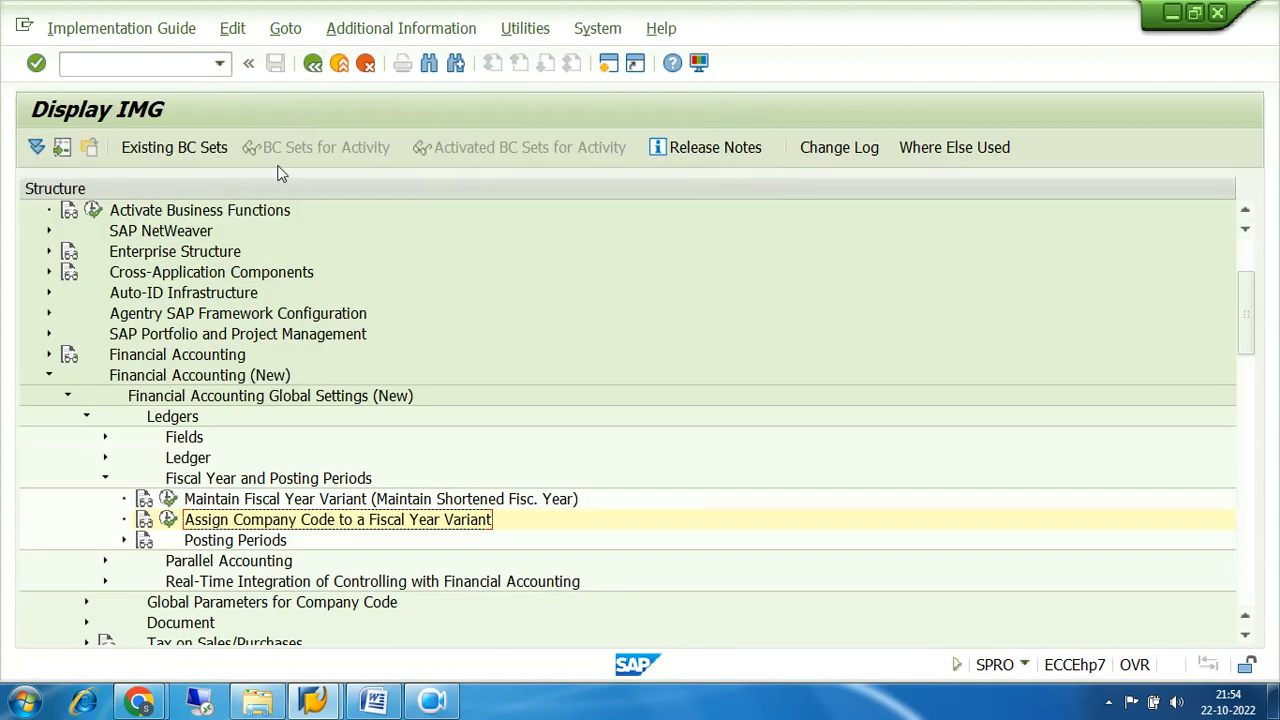
click(106, 480)
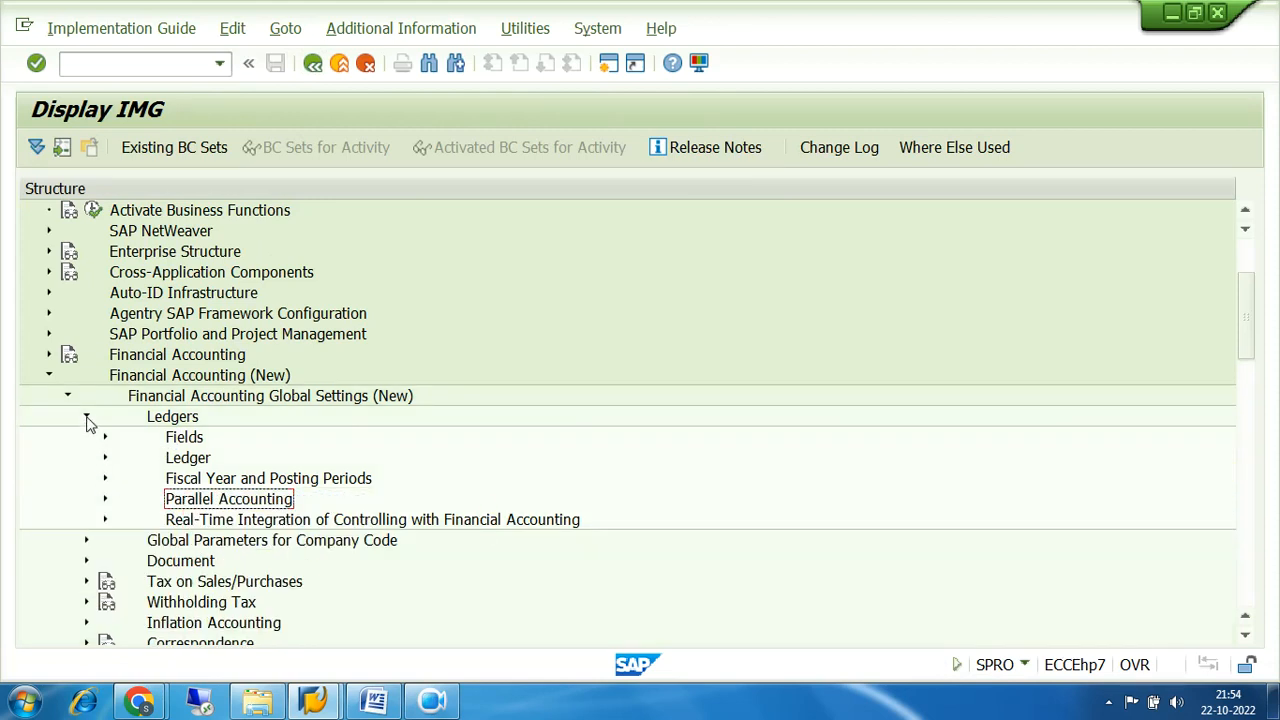
click(86, 418)
click(67, 399)
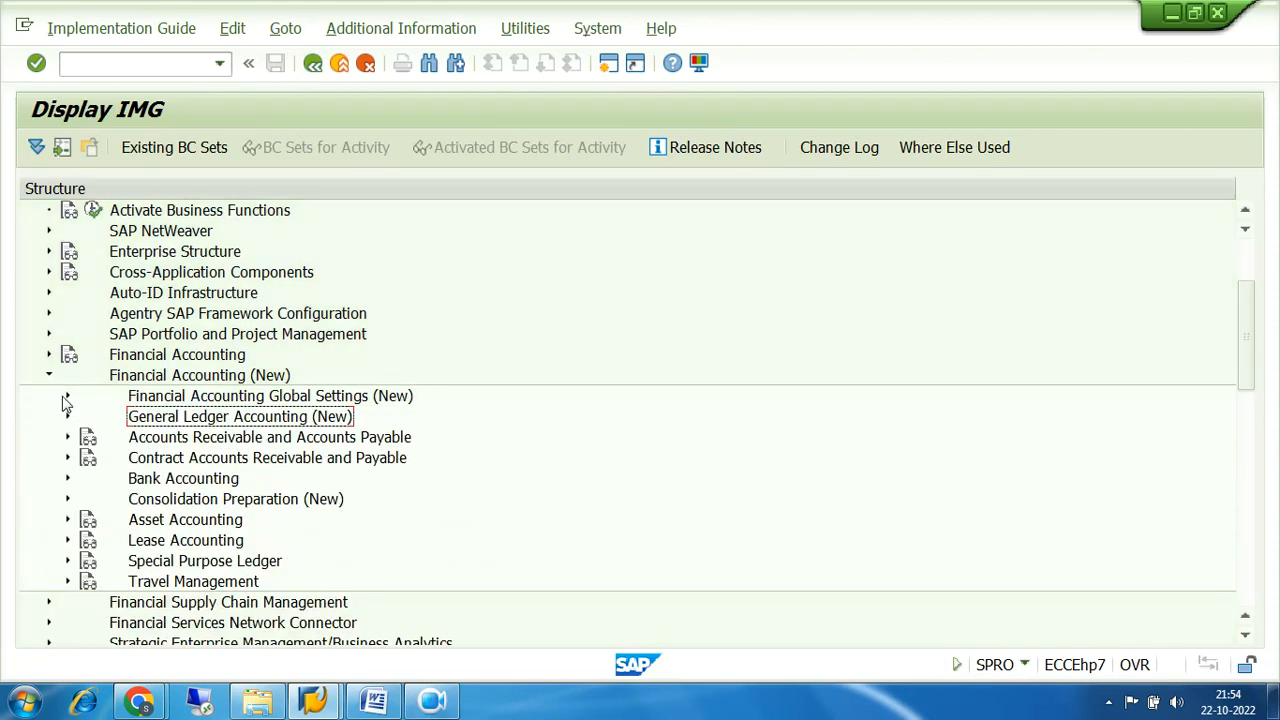
click(49, 375)
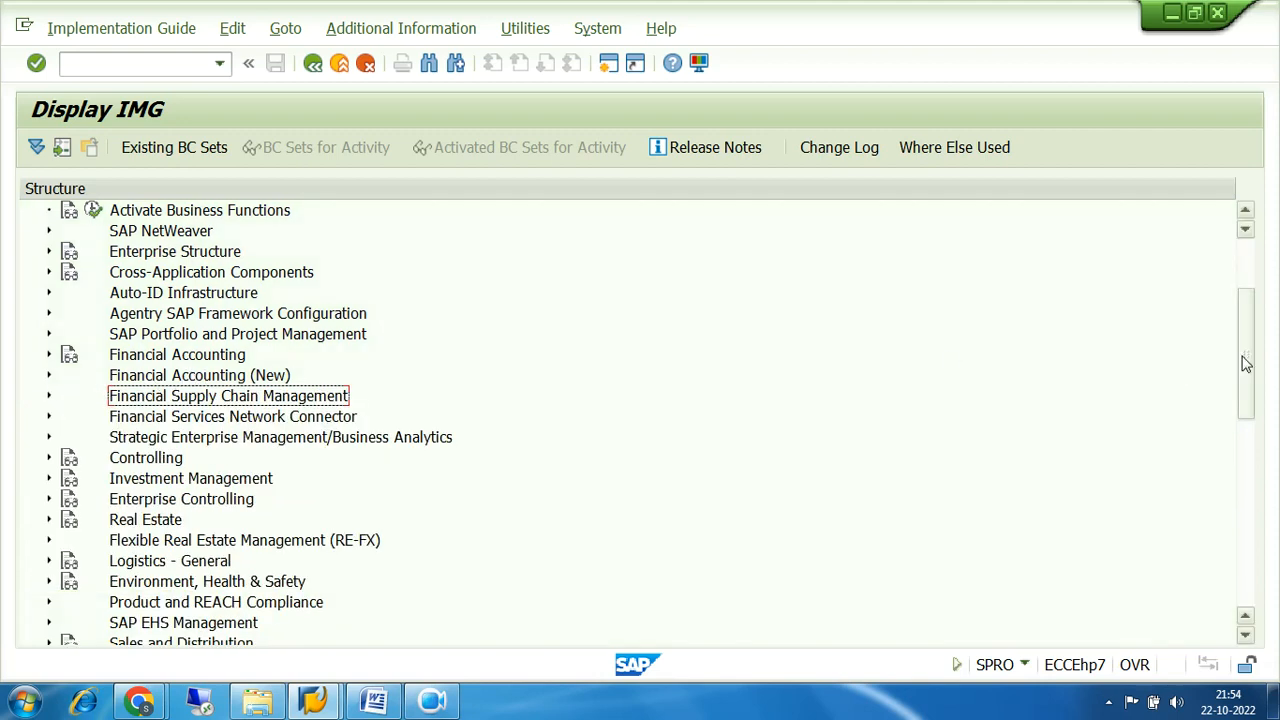
drag(1243, 363, 1246, 300)
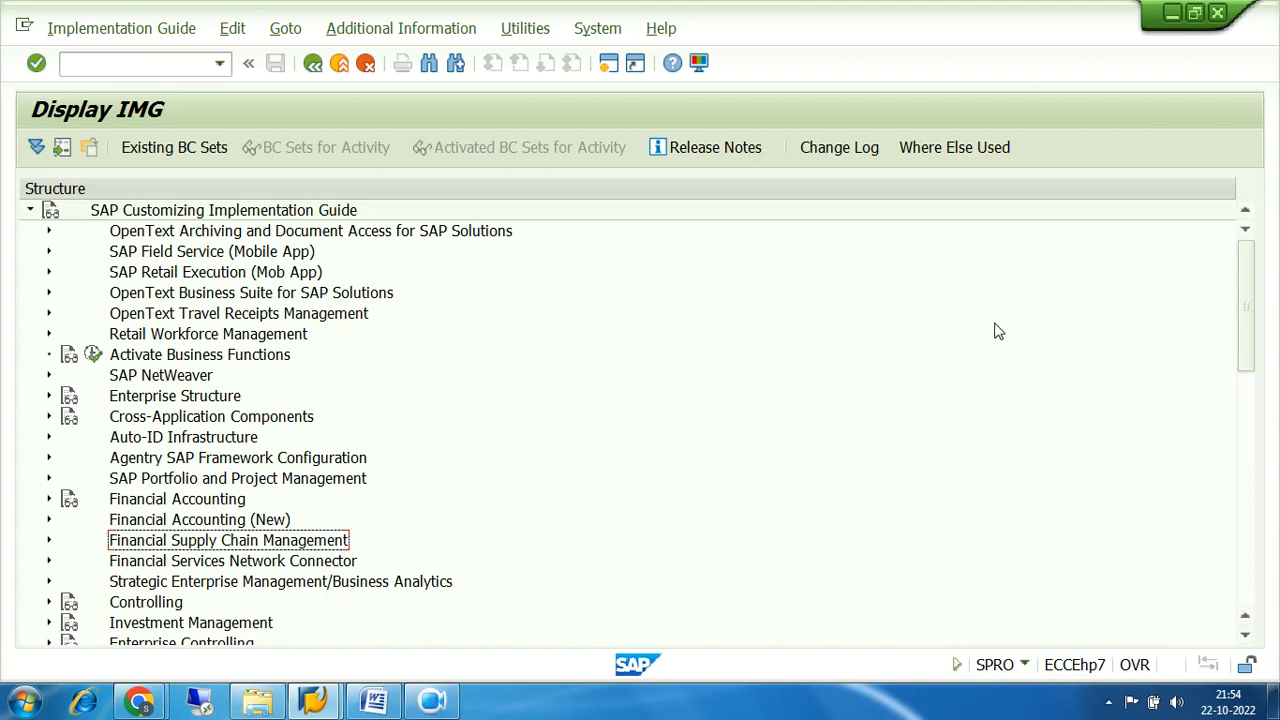
click(443, 705)
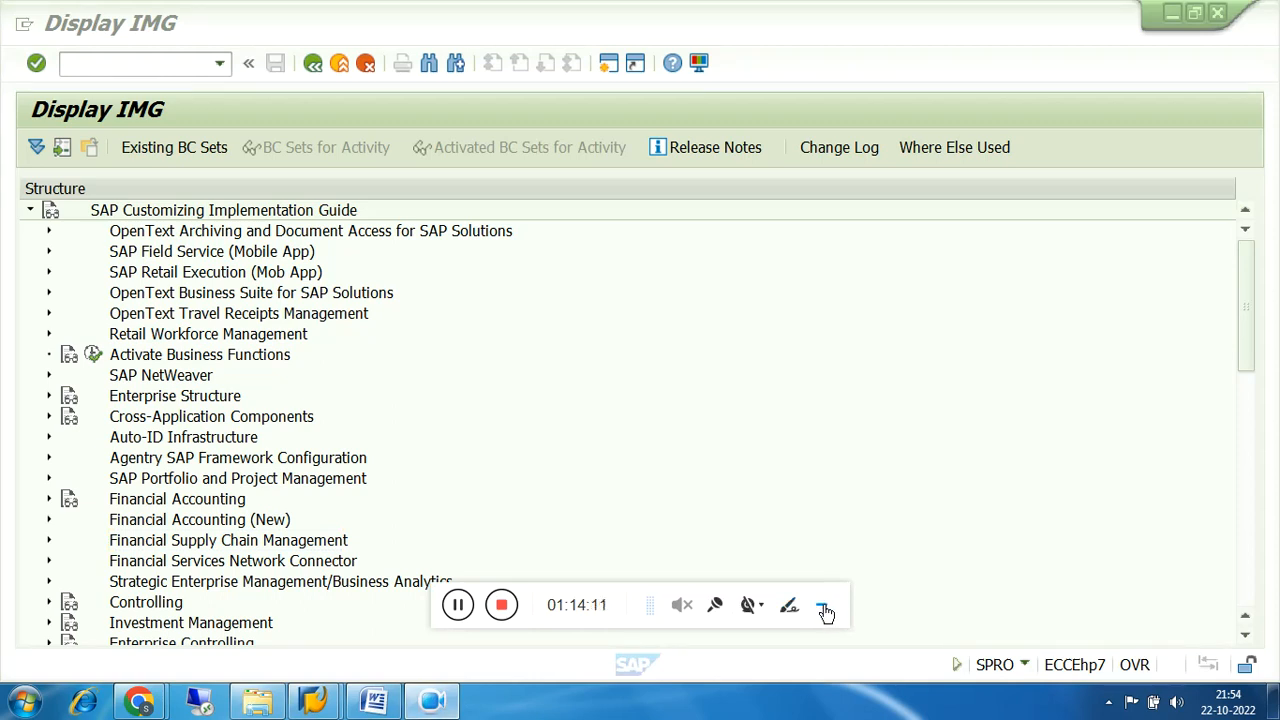
click(823, 609)
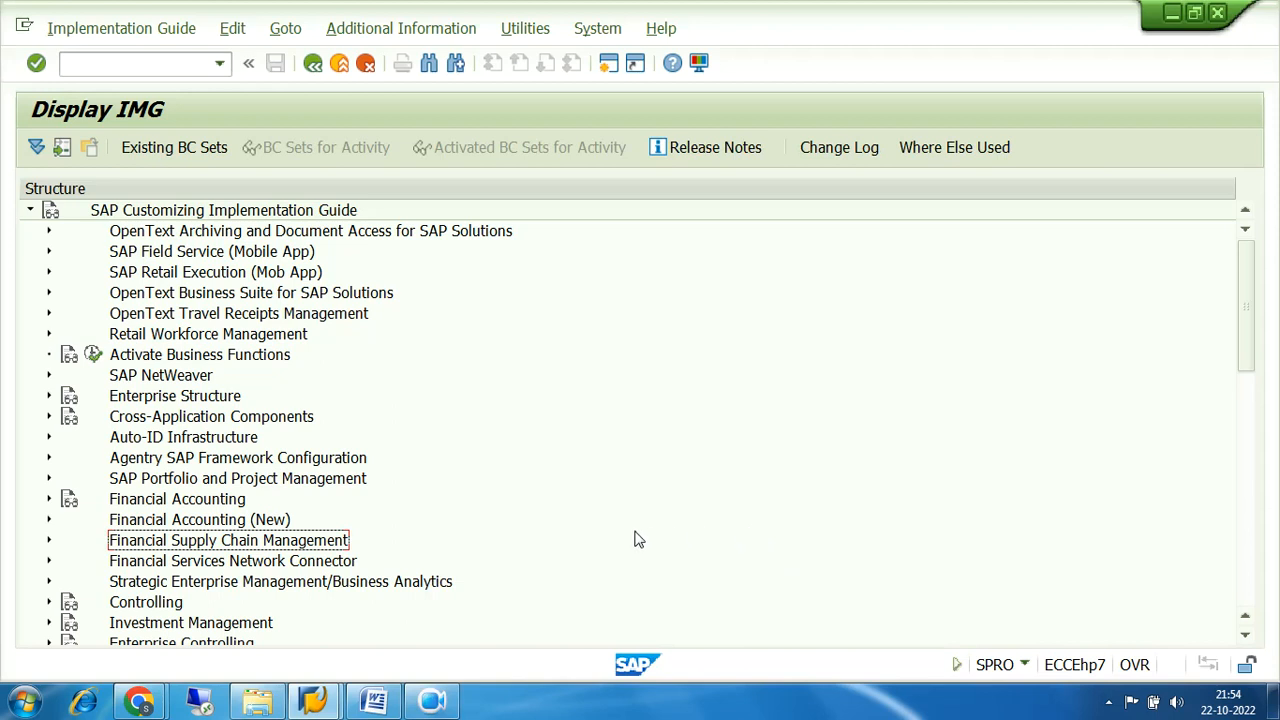
- Switch to the Google Meet window in Chrome and leave the meeting
mouse_move(141, 705)
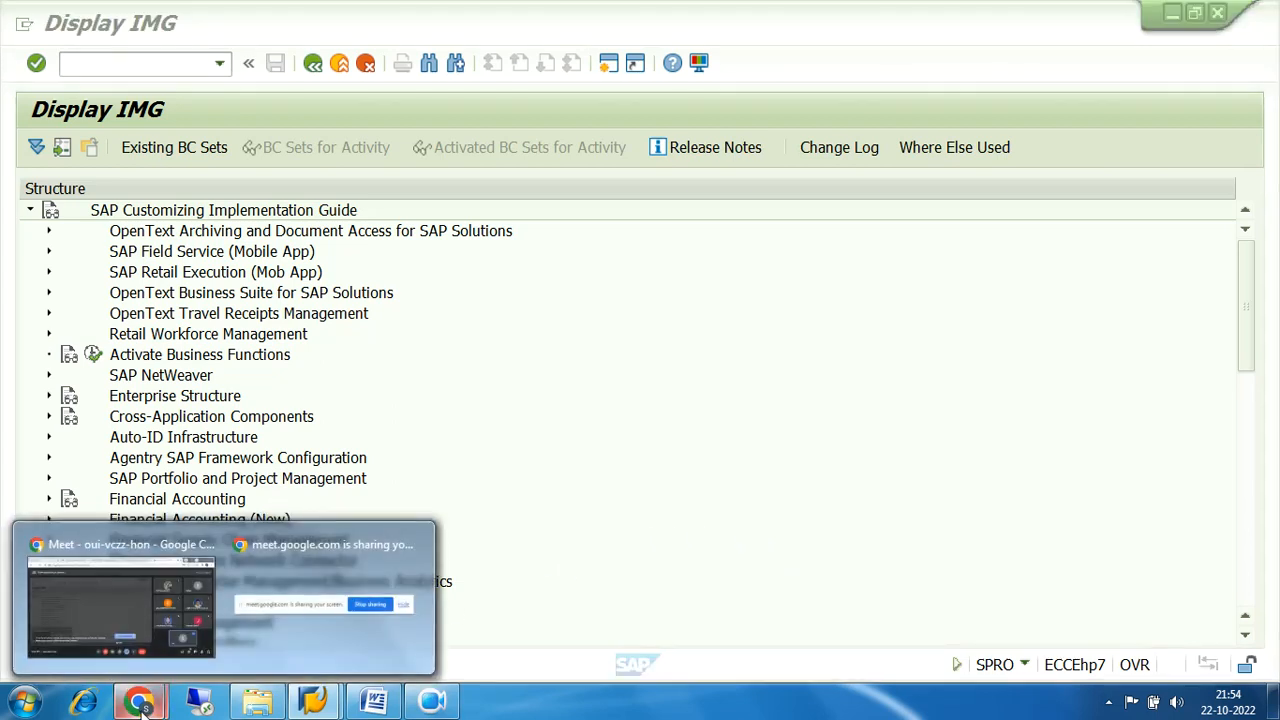
click(126, 608)
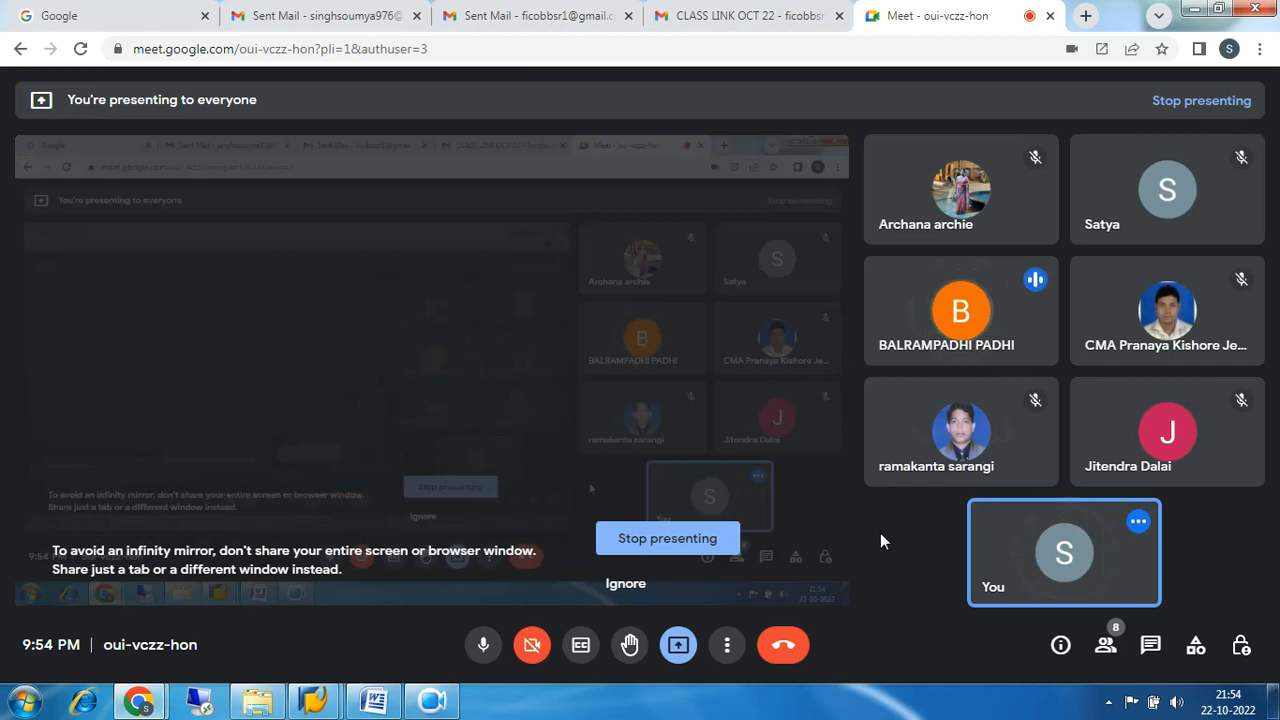
click(785, 647)
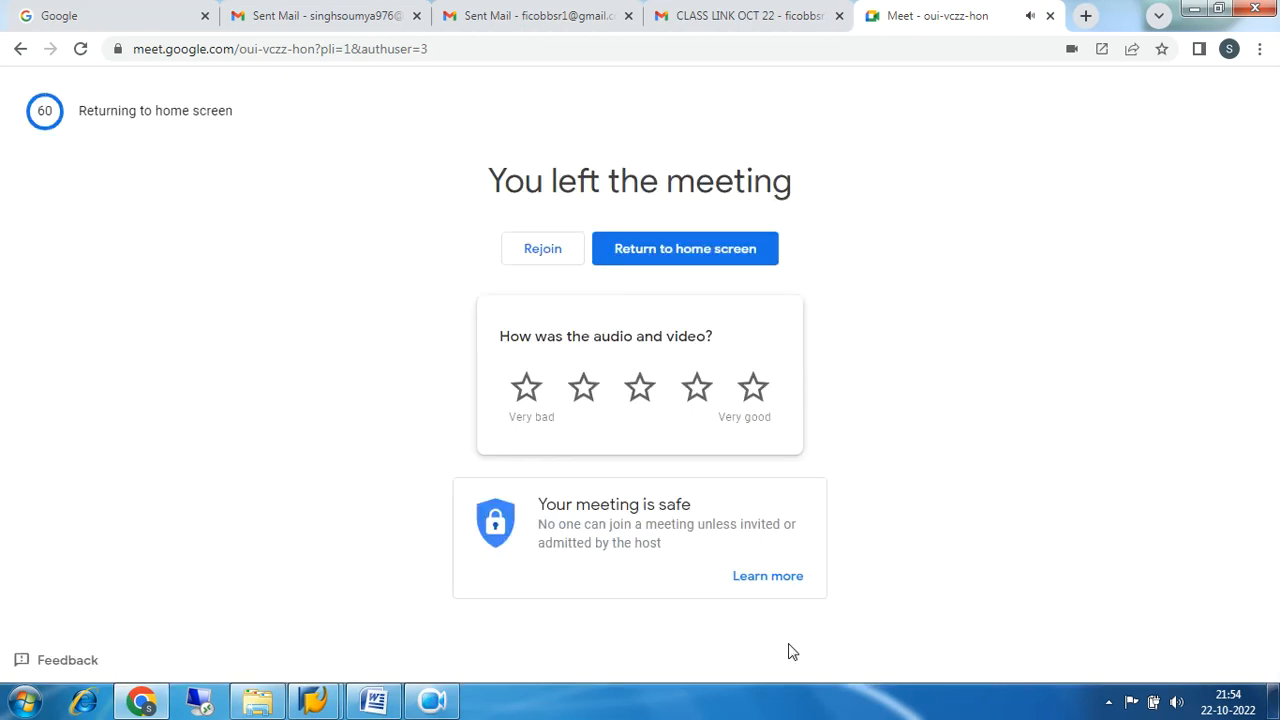
click(432, 700)
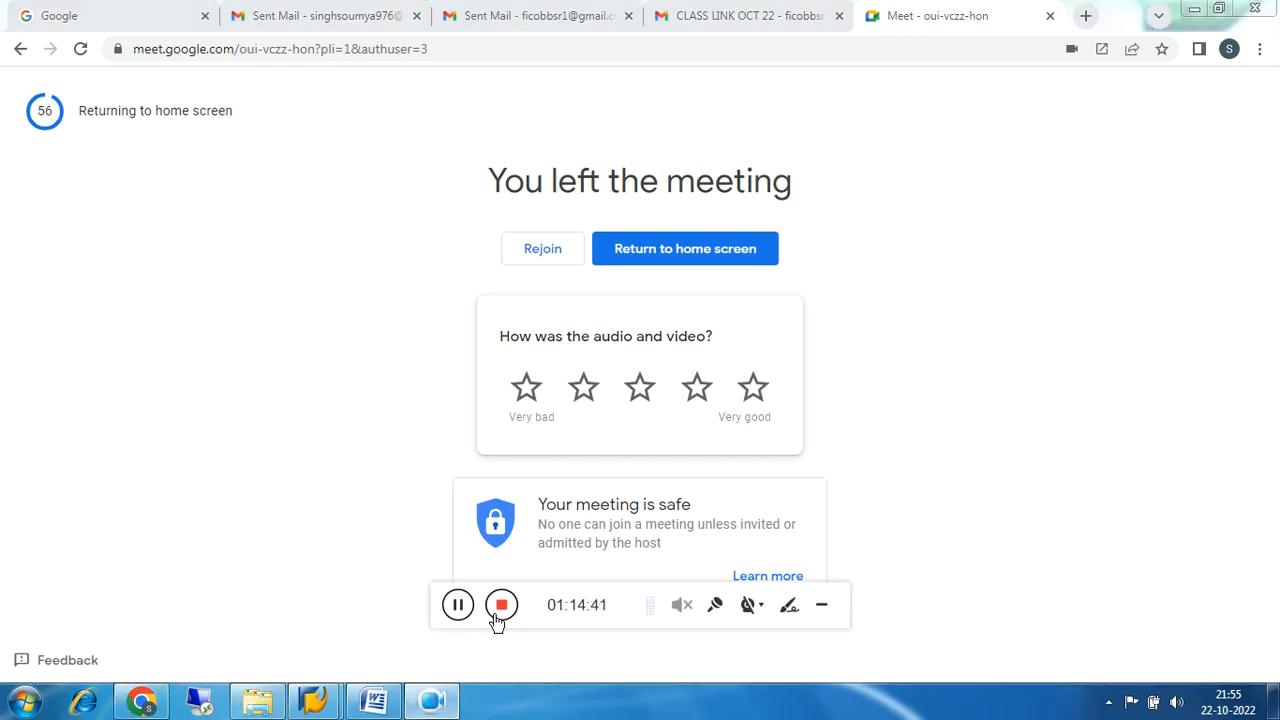